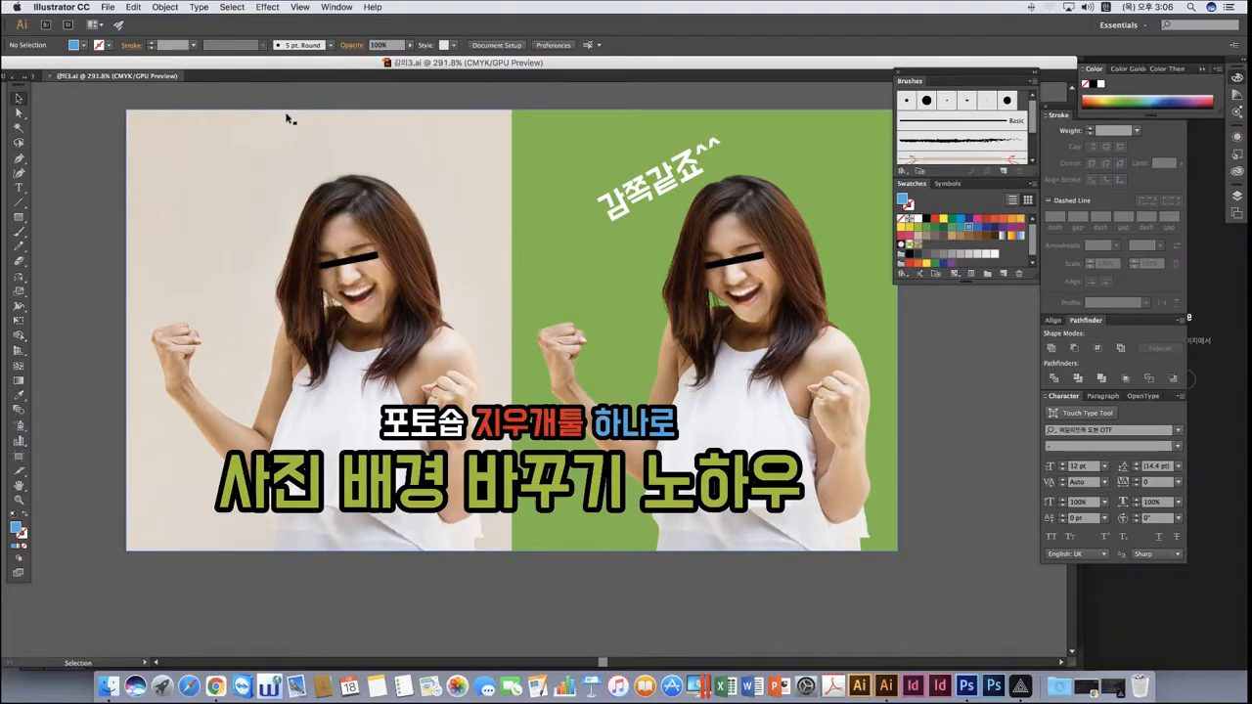
Minimize the 강의3.ai window in Illustrator and switch to the 44.psd document in Photoshop.
left_click_drag(259, 68, 307, 68)
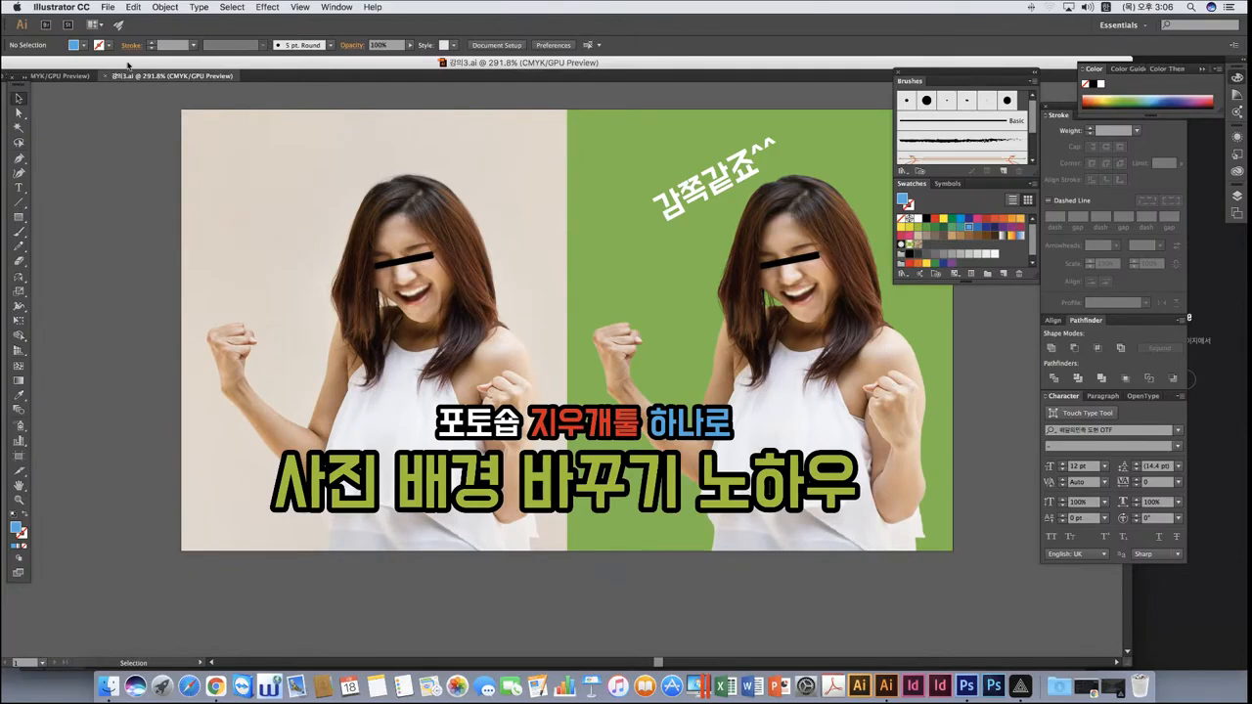
left_click_drag(129, 65, 243, 68)
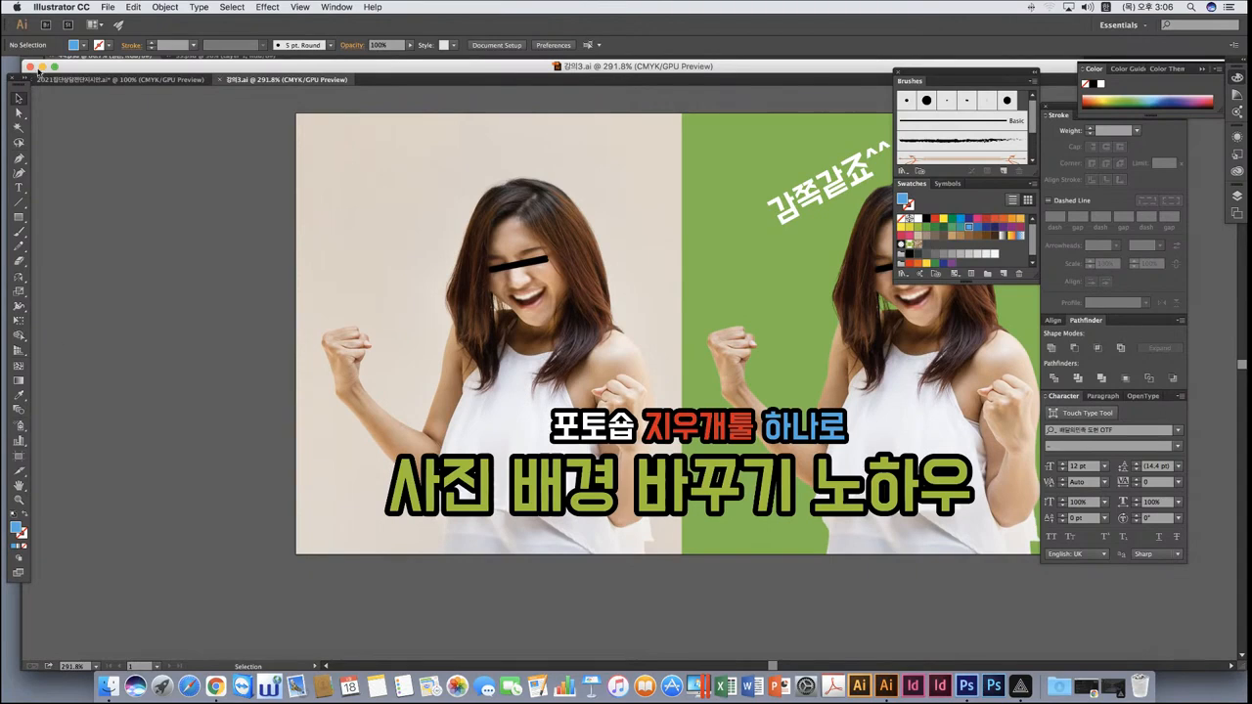
left_click(41, 67)
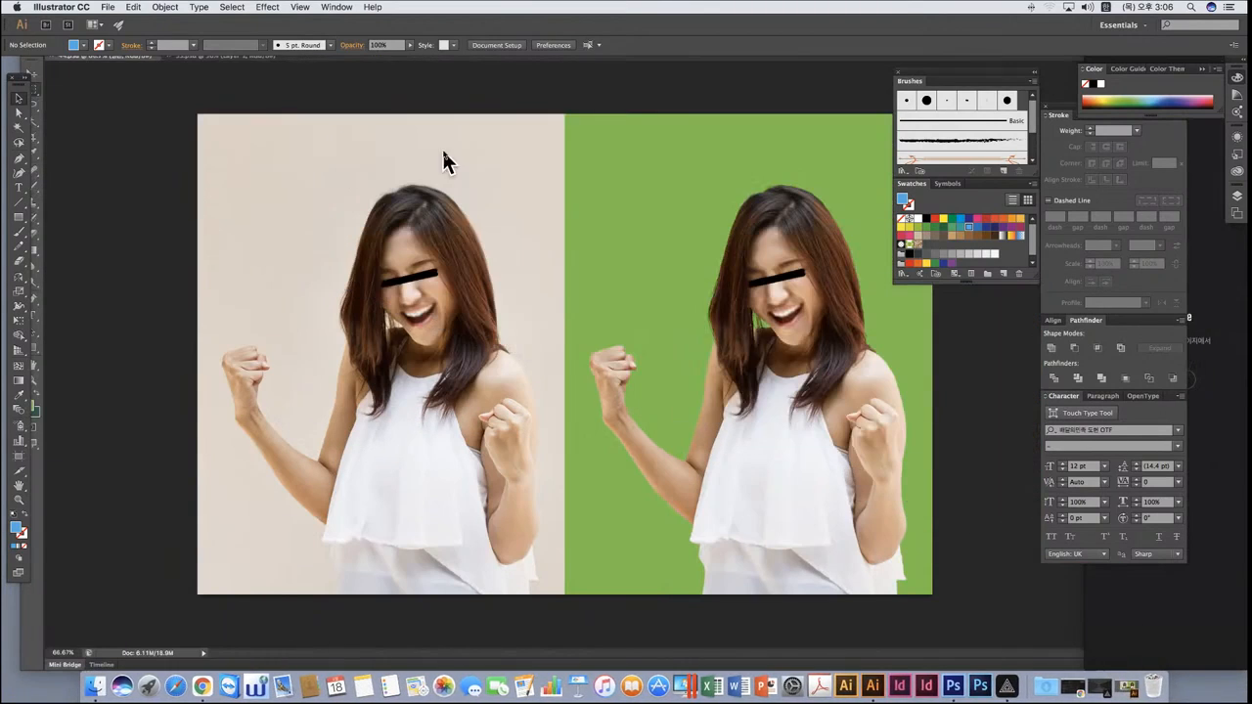
left_click(458, 98)
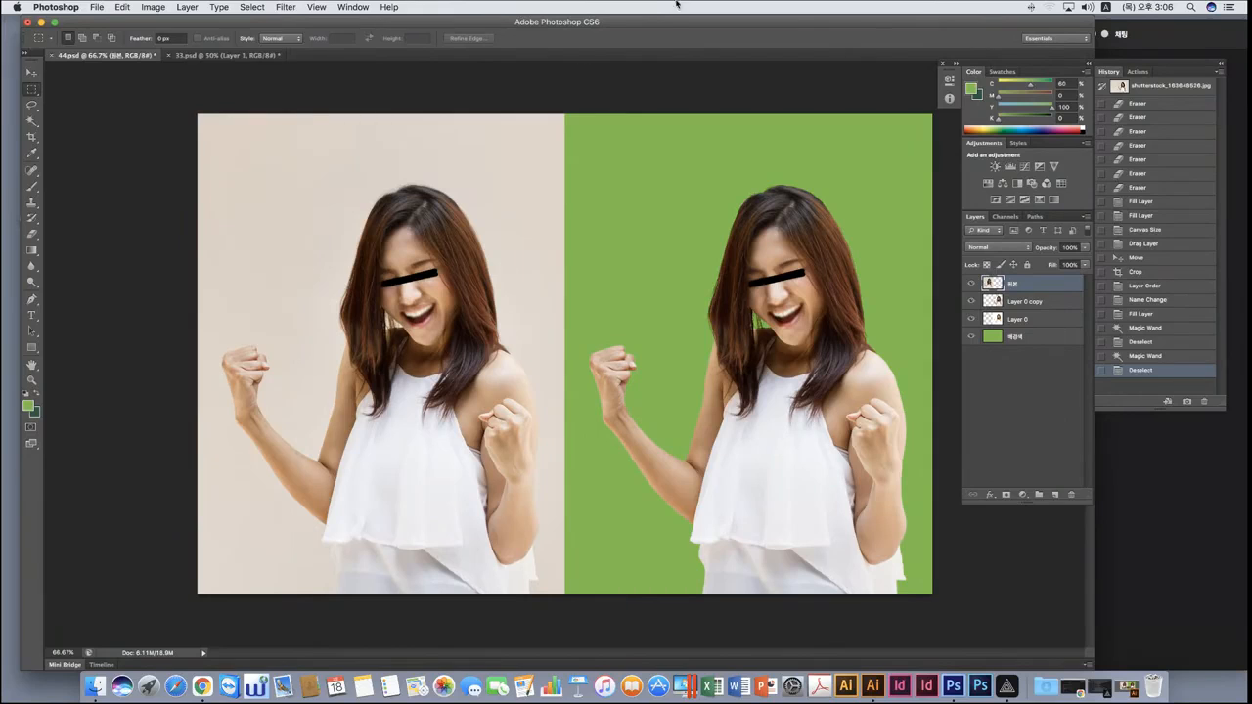
mouse_move(672, 27)
left_mouse_down()
mouse_move(654, 29)
mouse_move(664, 29)
left_mouse_up()
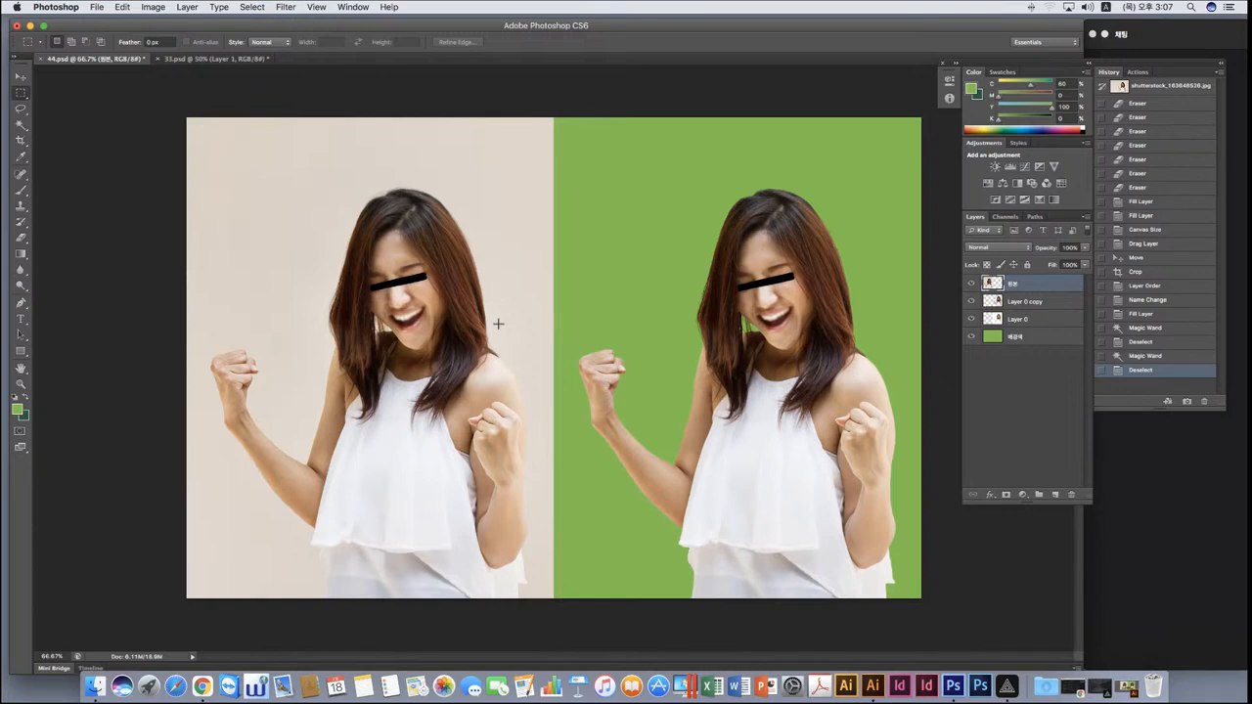
Fill the solid-colour background layer of 44.psd with blue, C 100, M 70, Y 0, K 0.
left_click(1016, 339)
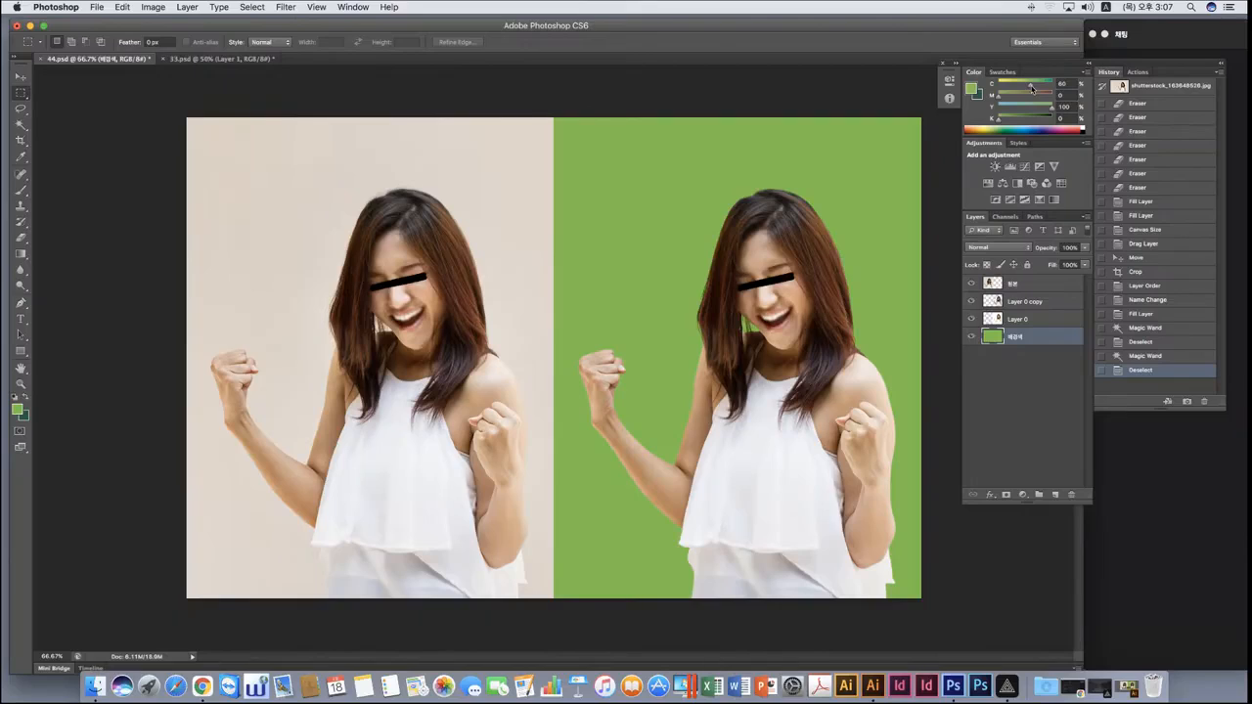
left_click_drag(1031, 88, 997, 87)
left_click_drag(997, 87, 1073, 91)
left_click_drag(1053, 107, 1001, 97)
left_click_drag(999, 97, 1038, 99)
key("alt+BackSpace")
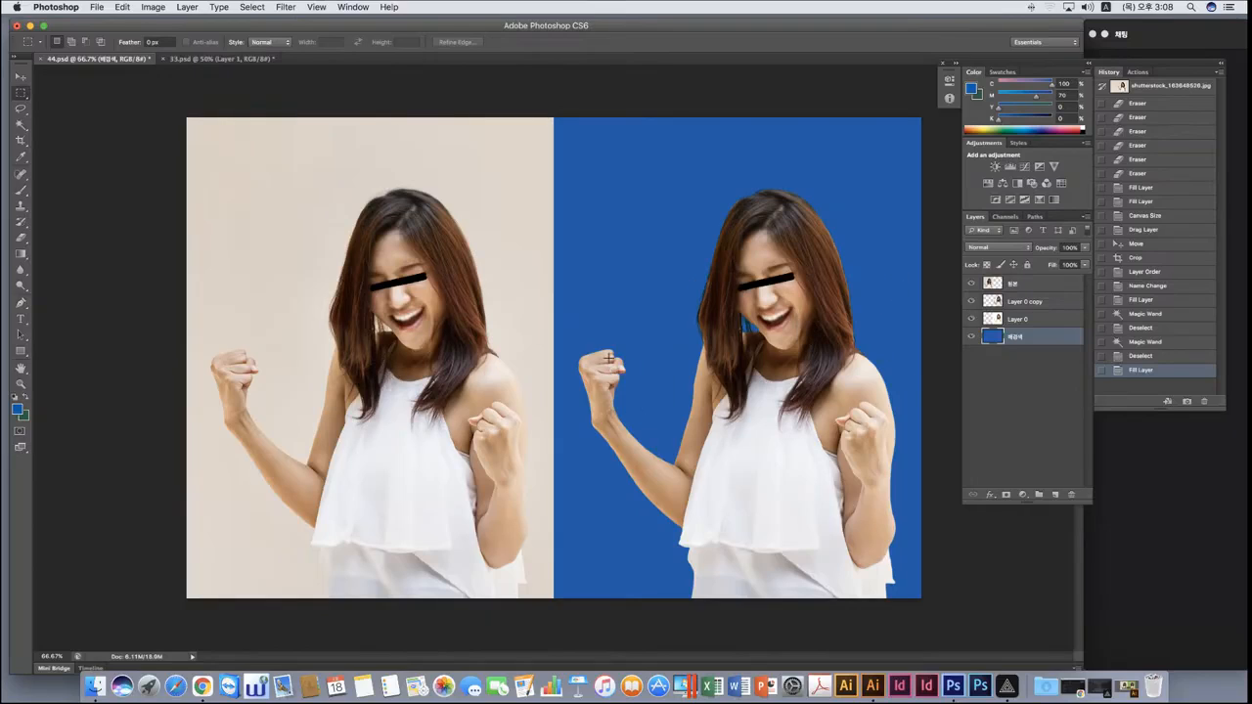
Fill the background layer with yellow, C 0, M 0, Y 100, K 0.
mouse_move(998, 108)
left_mouse_down()
mouse_move(1065, 108)
mouse_move(978, 98)
left_mouse_up()
left_click_drag(1050, 85, 996, 86)
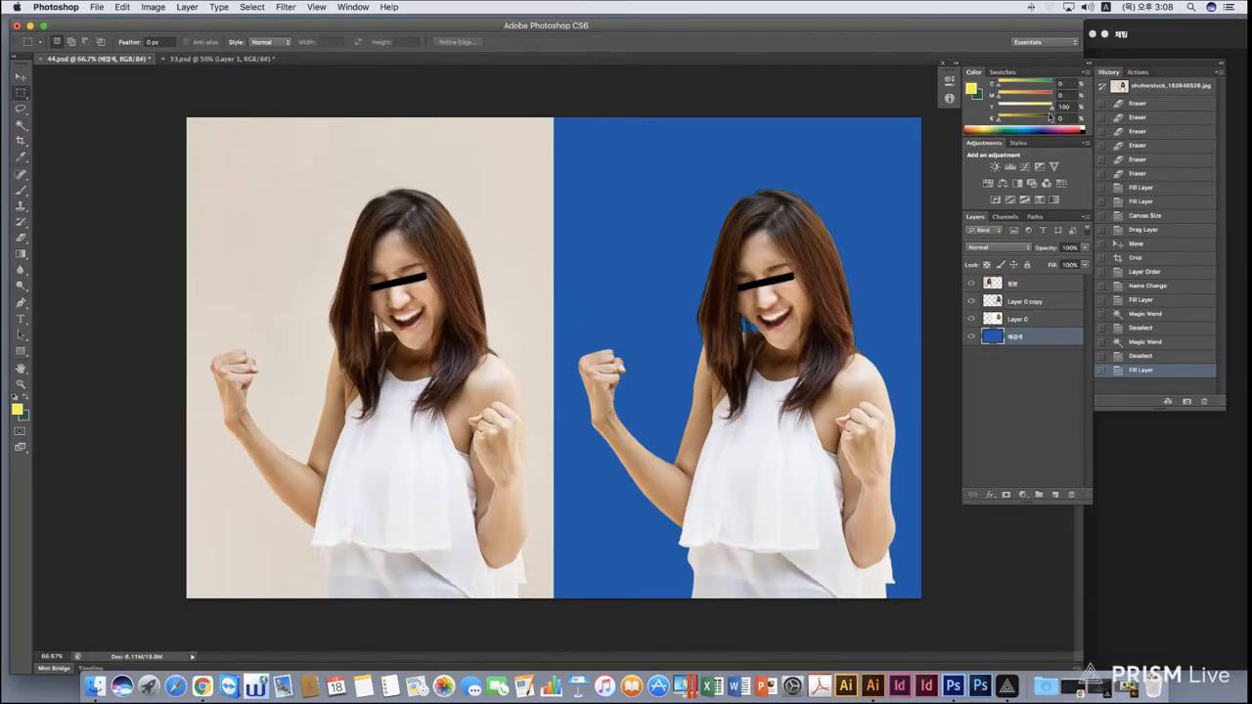
key("alt+BackSpace")
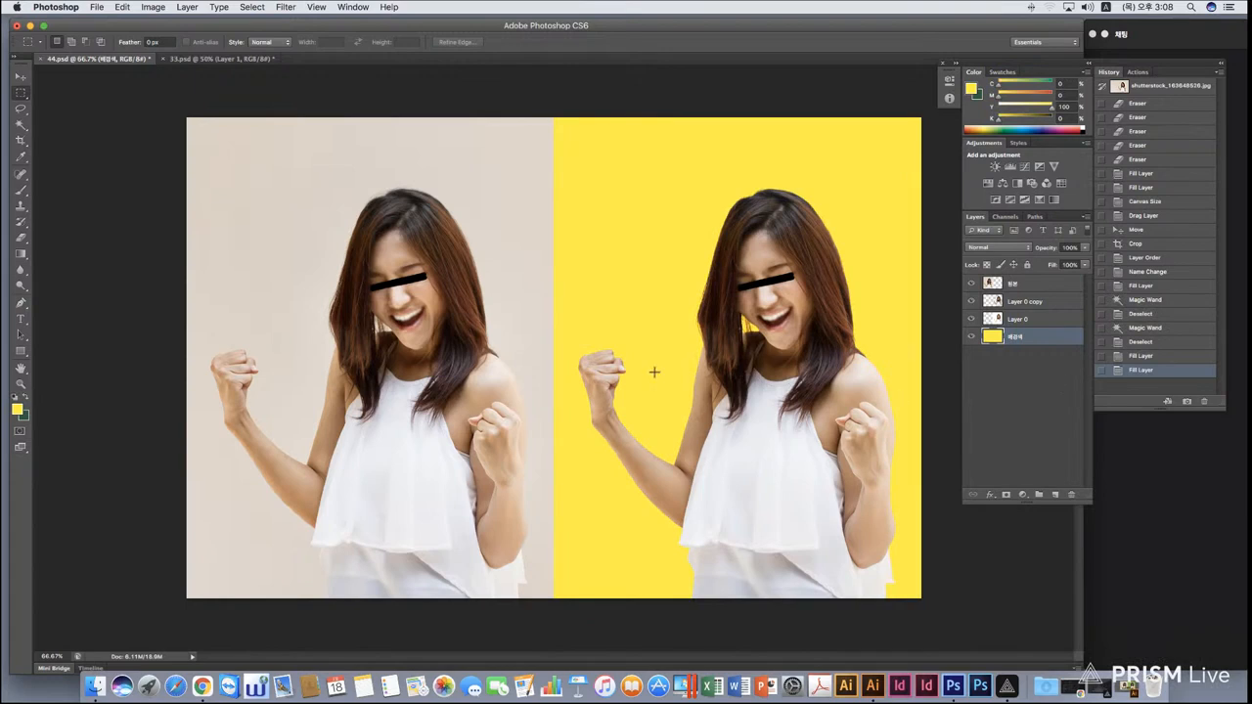
Examine the hair edges of the cut-out woman against the yellow background at 200% and compare them with the original photo.
left_click(20, 384)
left_click(455, 306)
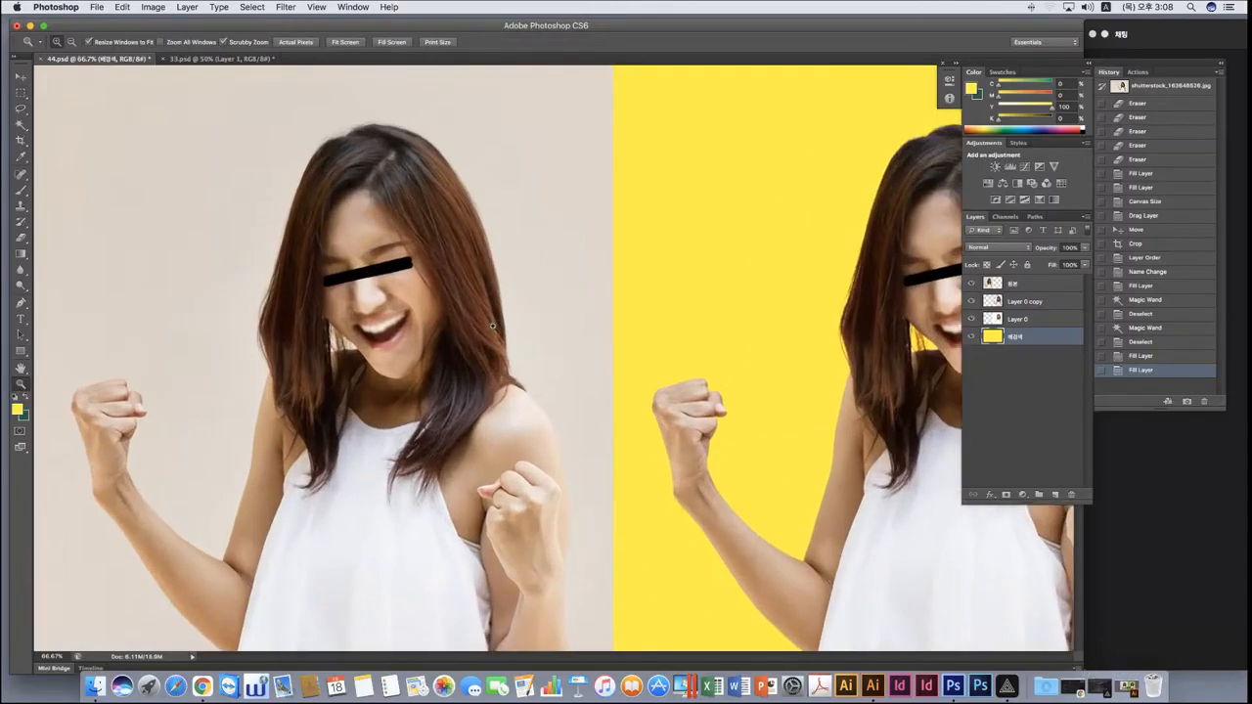
mouse_move(493, 325)
left_mouse_down()
mouse_move(516, 333)
mouse_move(491, 326)
left_mouse_up()
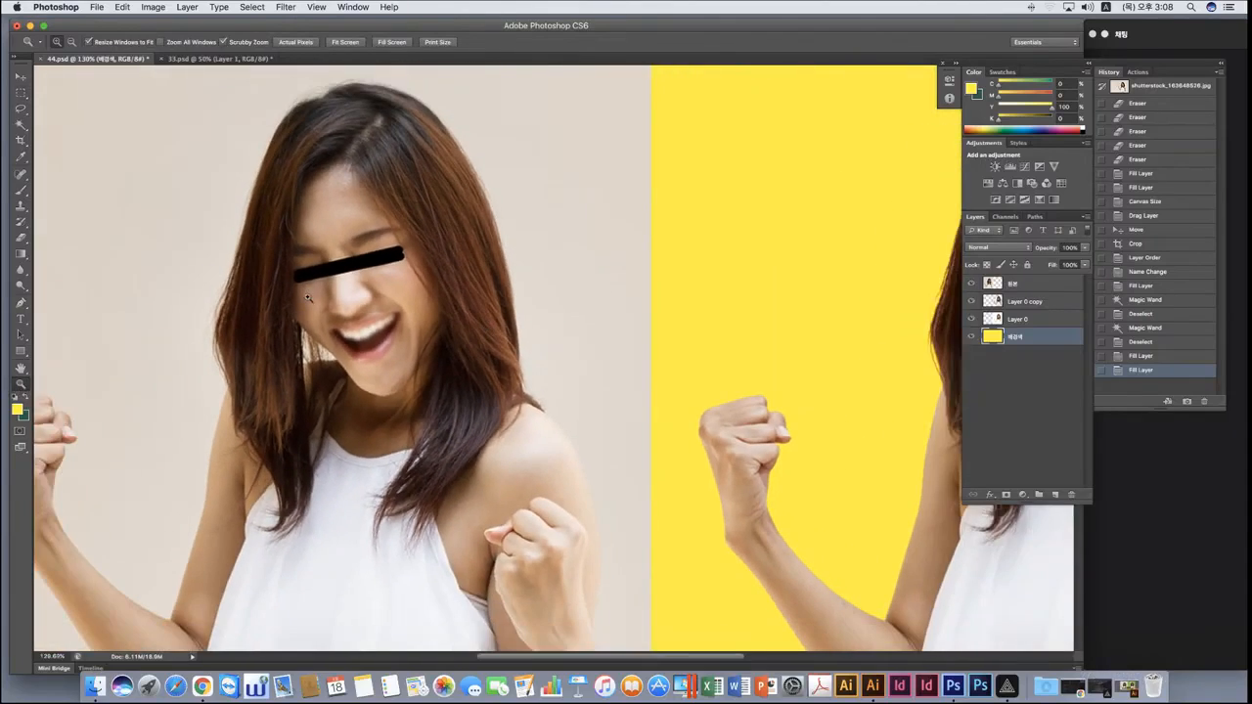
left_click_drag(308, 298, 349, 306)
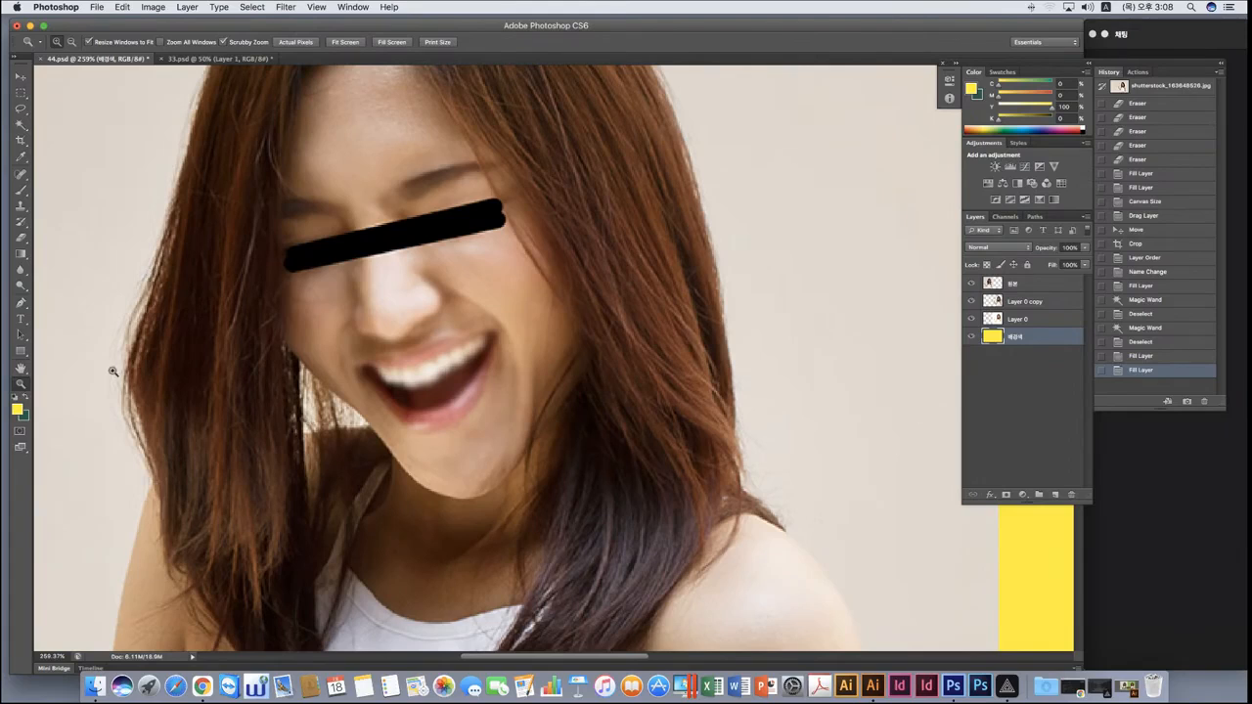
left_click(572, 426, "alt")
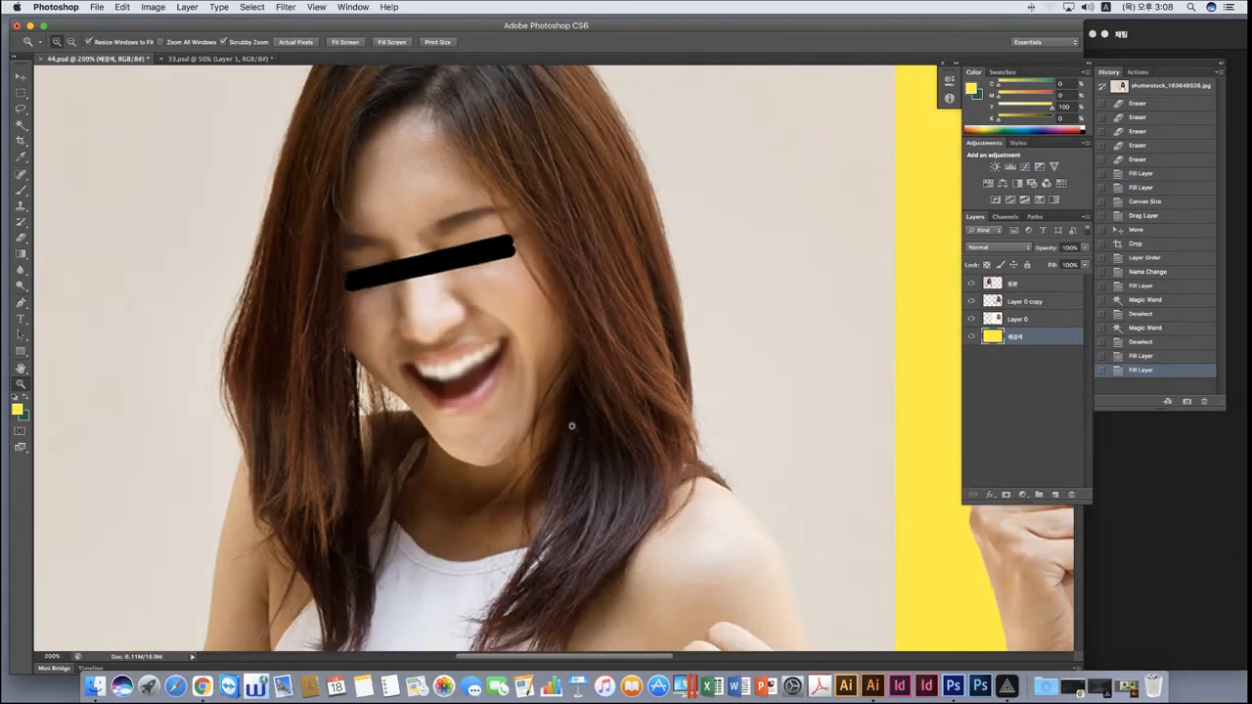
scroll(634, 396, "right", 15)
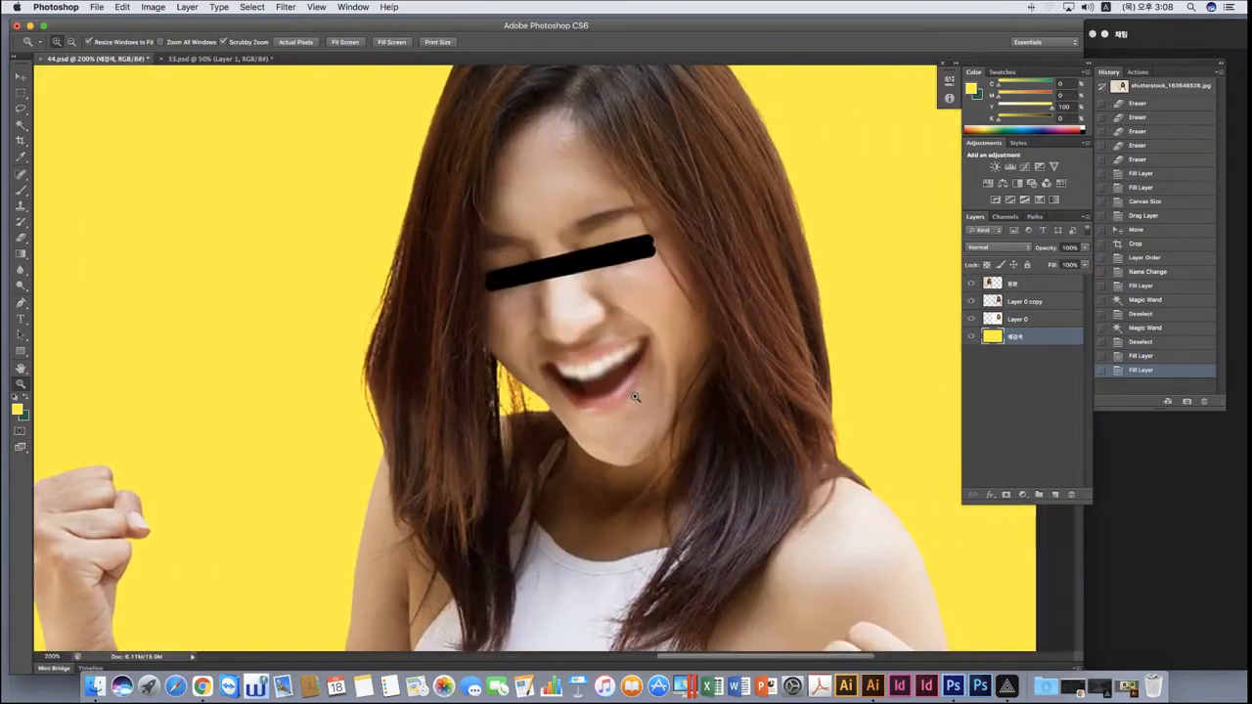
scroll(460, 432, "left", 5)
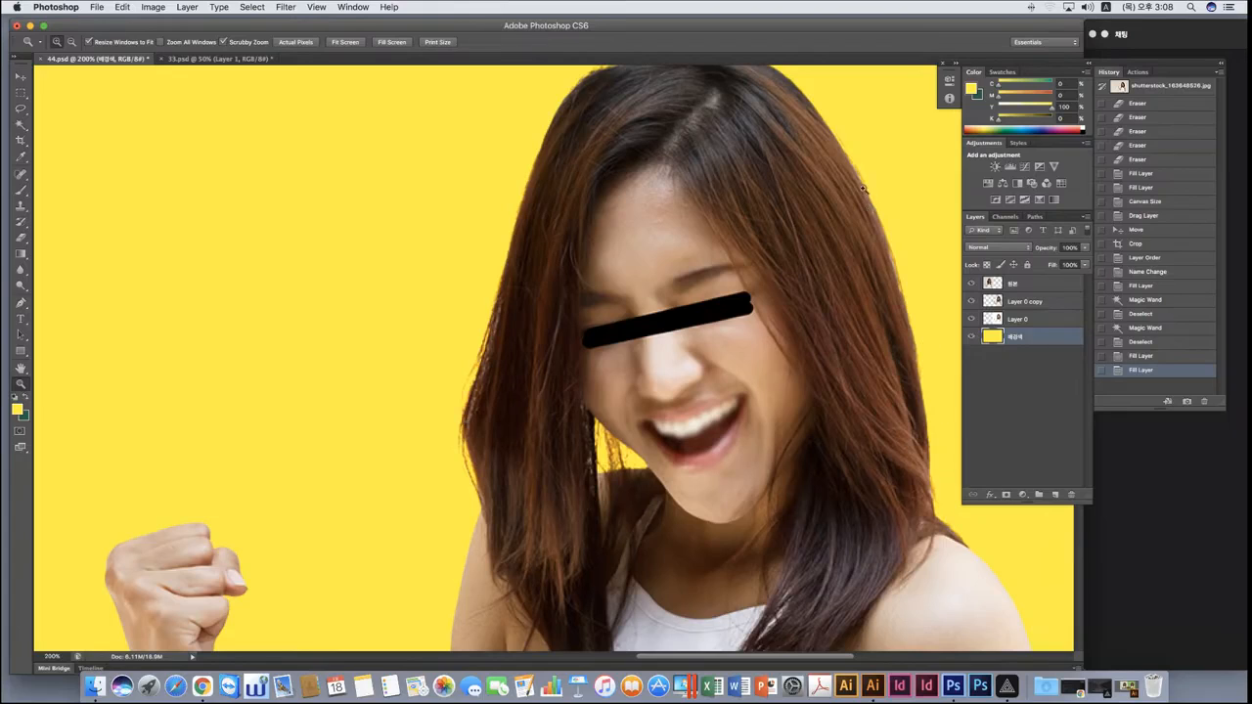
scroll(856, 247, "up", 3)
scroll(856, 246, "down", 5)
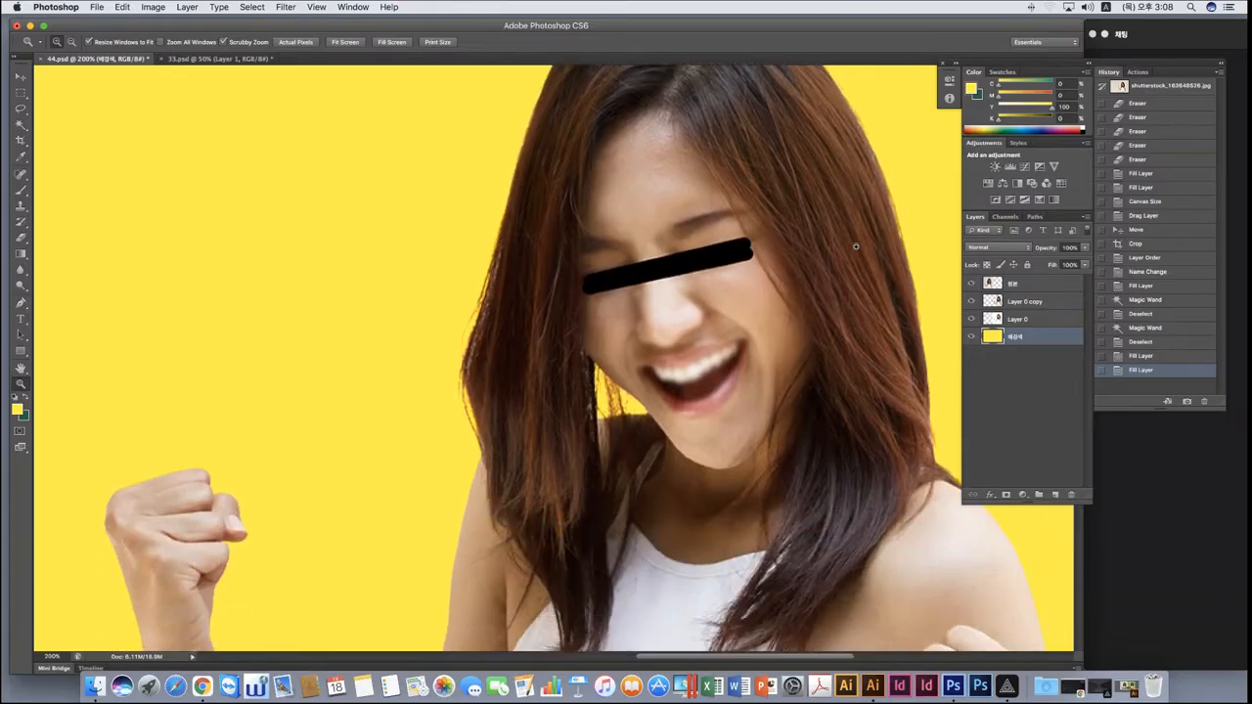
scroll(856, 246, "left", 2)
scroll(856, 246, "up", 3)
scroll(855, 247, "left", 3)
scroll(855, 247, "right", 1)
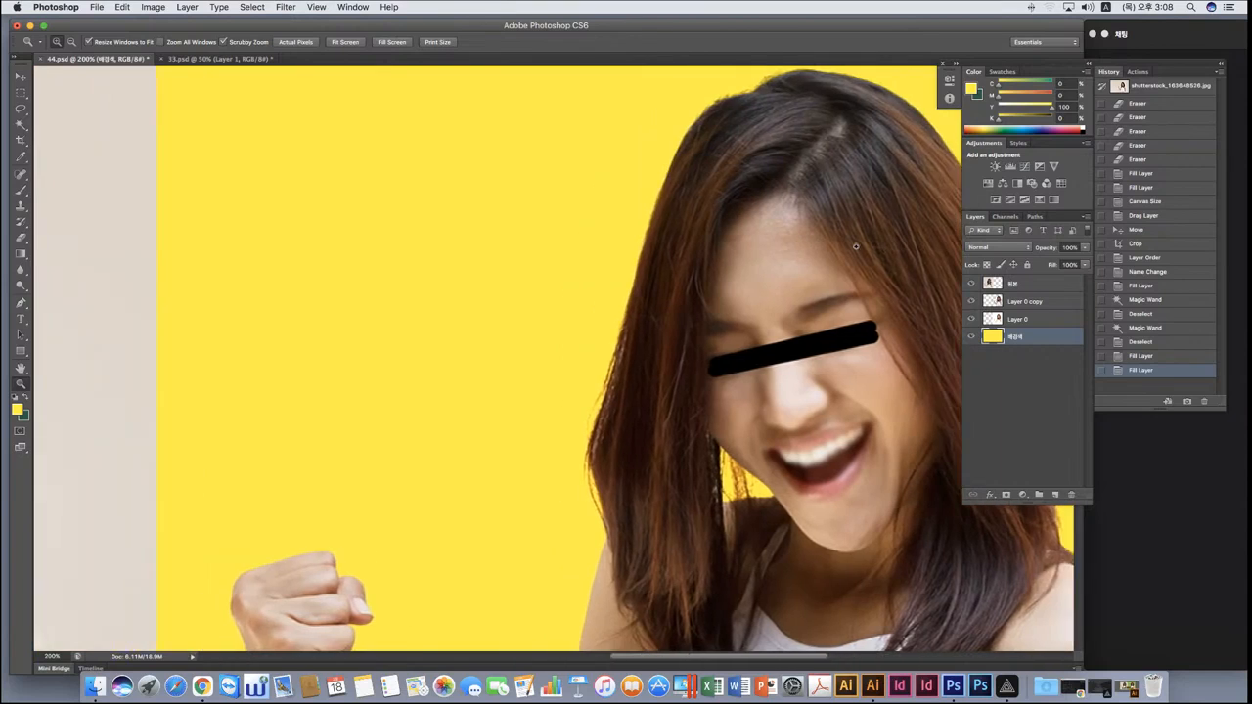
scroll(856, 247, "left", 1)
scroll(856, 246, "right", 5)
scroll(856, 246, "left", 3)
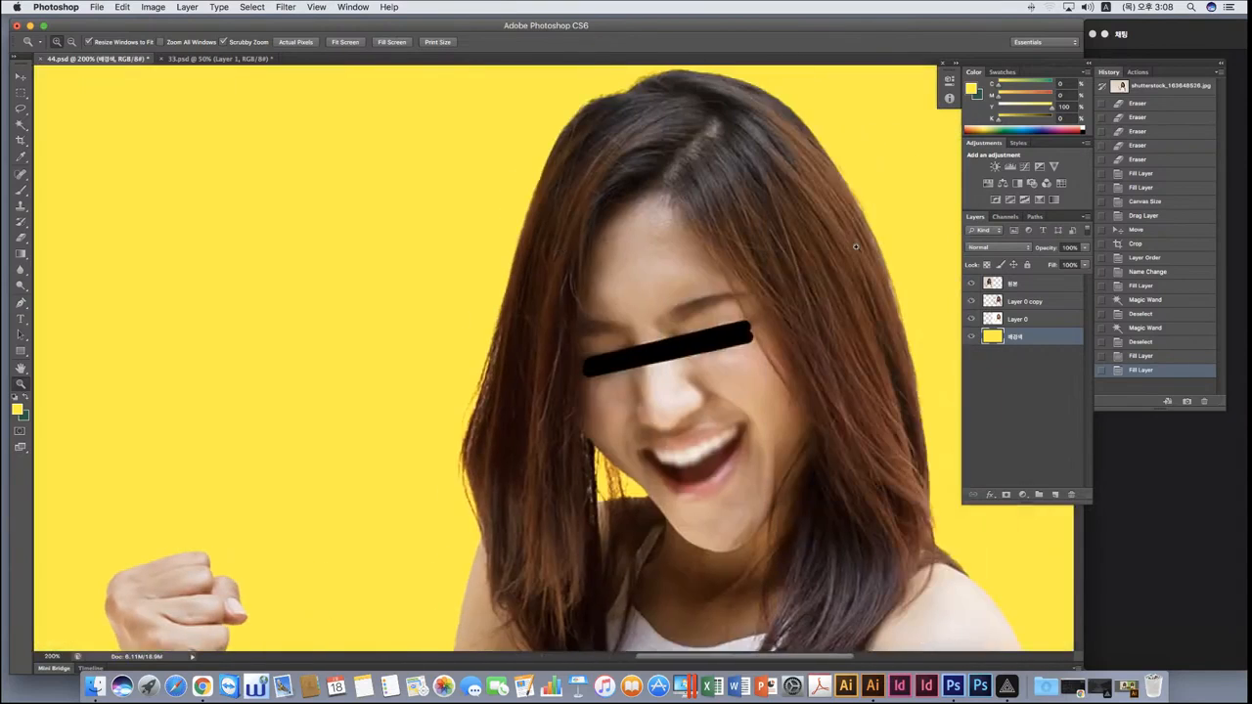
scroll(856, 247, "right", 1)
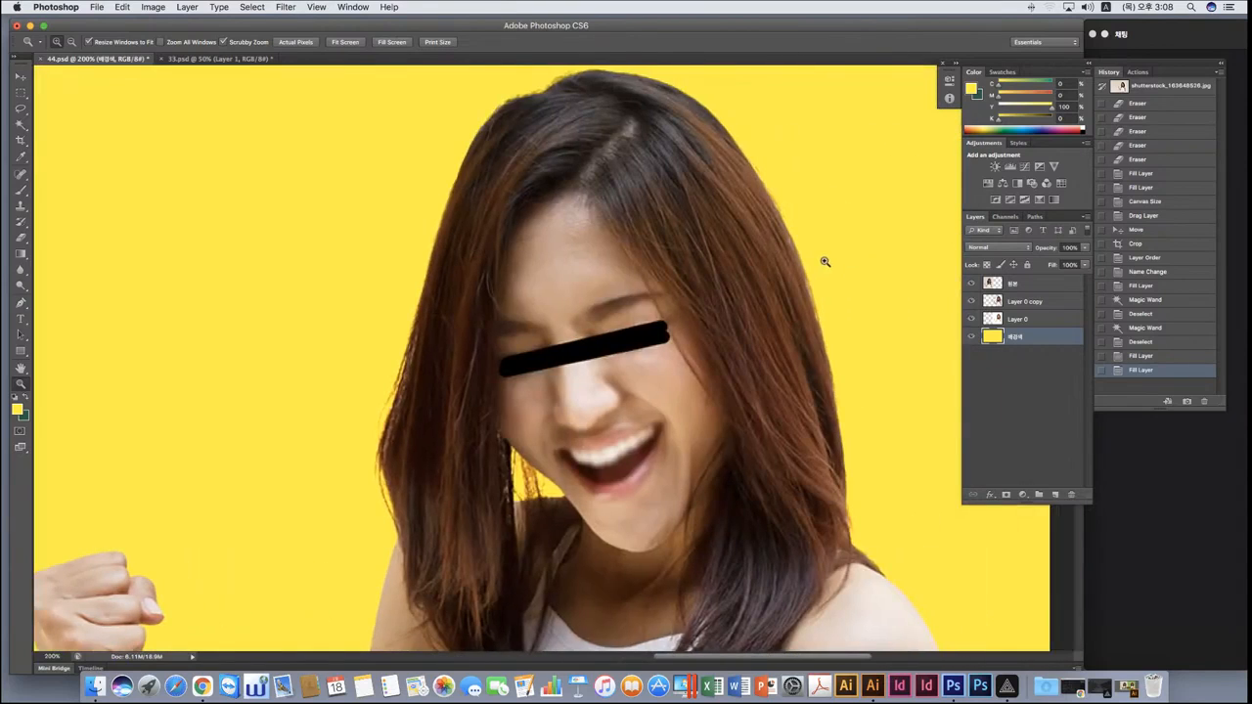
Toggle the visibility of Layer 0 to compare the cut-out's hair strands with and without that layer.
left_click(973, 304)
left_click(972, 320)
left_click(972, 320)
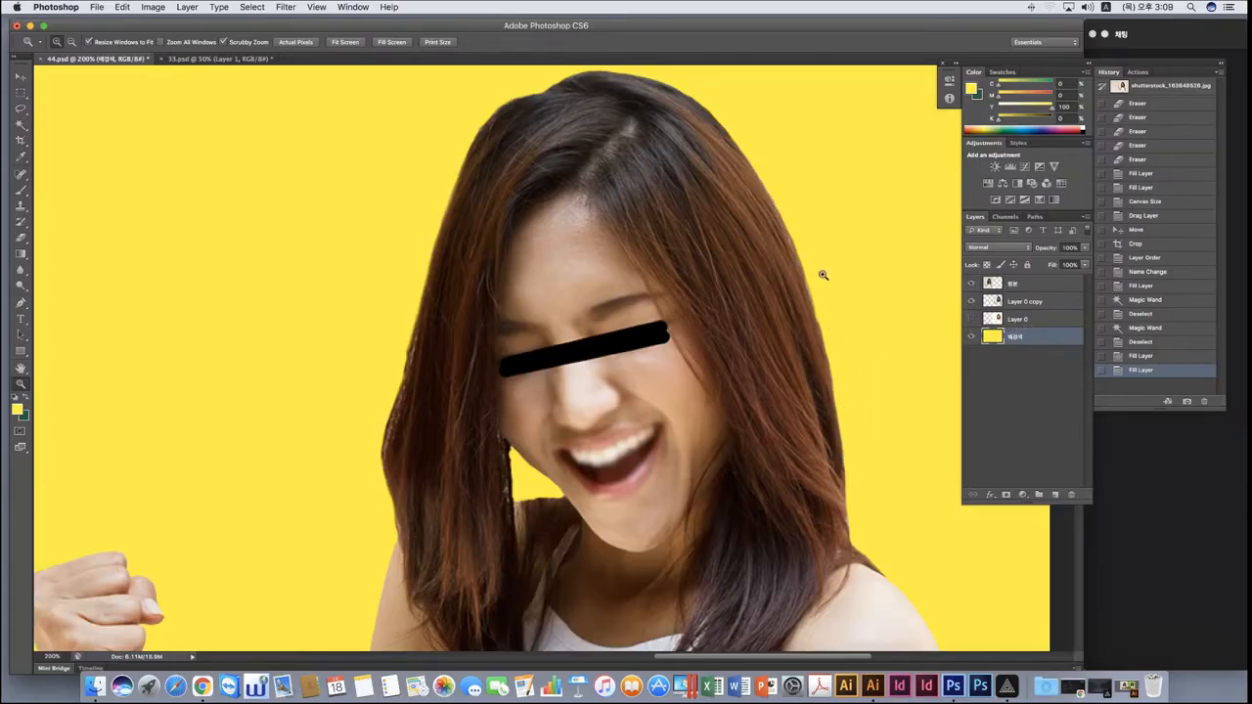
left_click(973, 320)
left_click(973, 320)
left_click(973, 319)
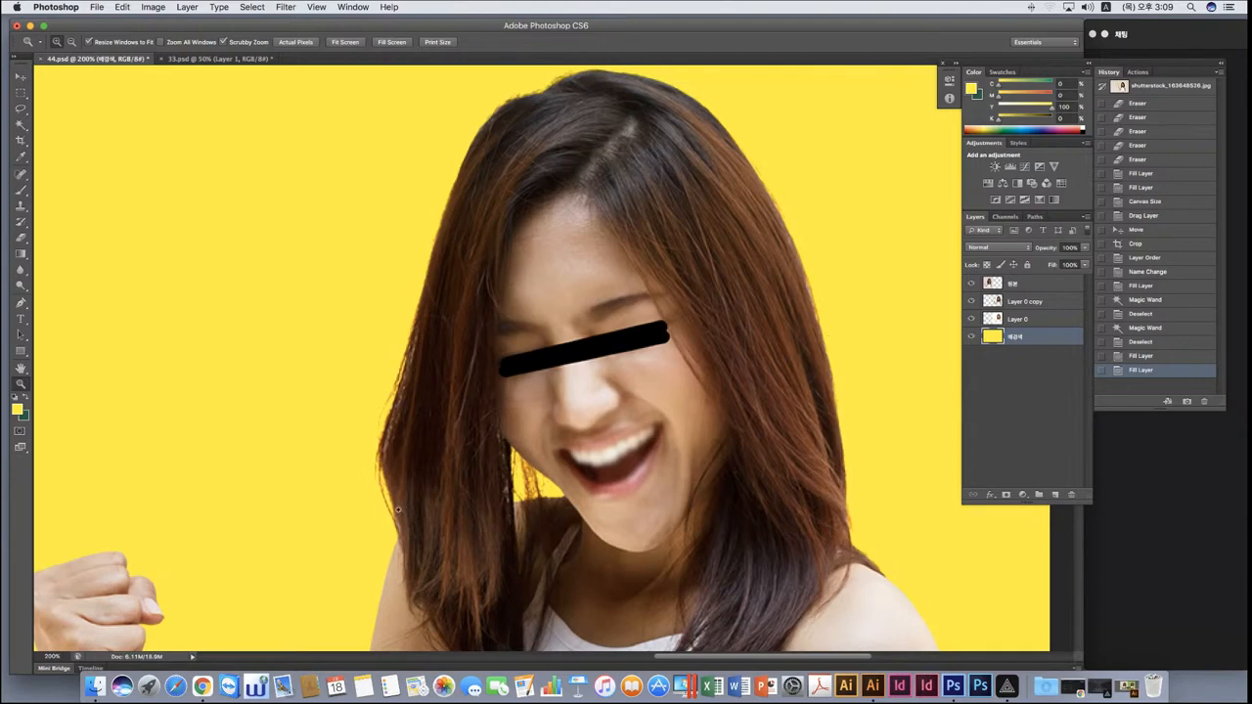
left_click(973, 320)
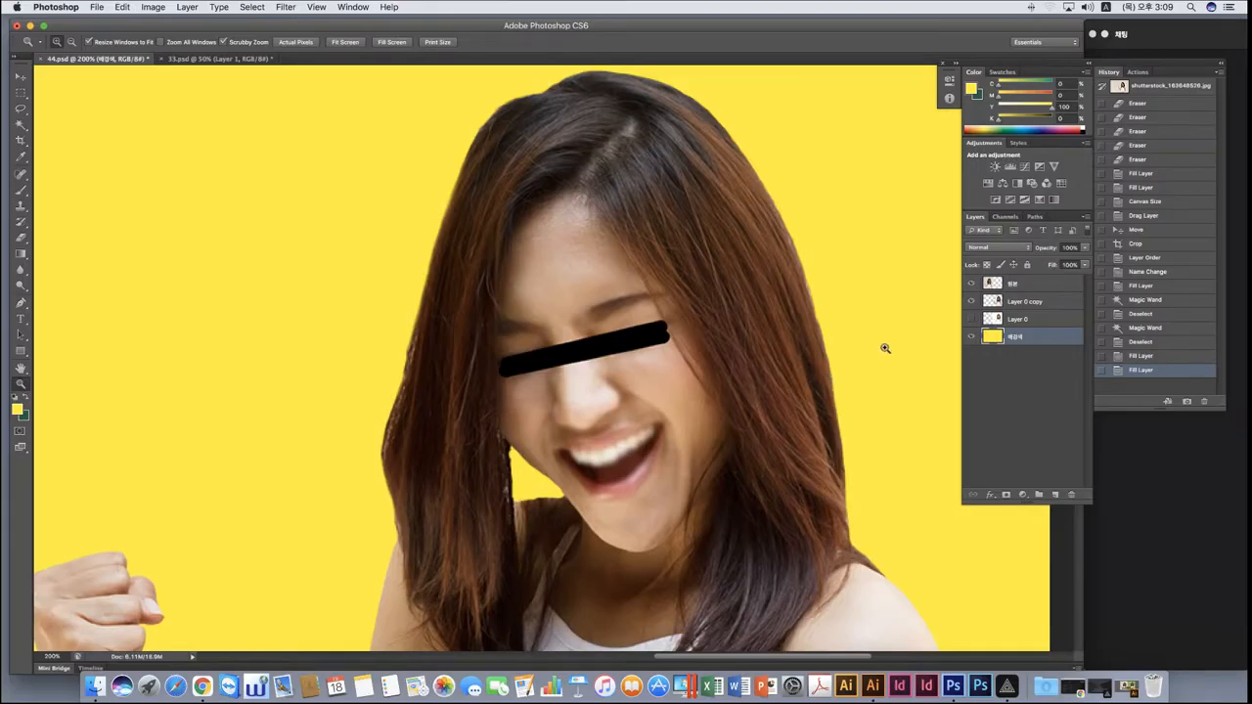
left_click(714, 445, "alt")
scroll(714, 445, "down", 2)
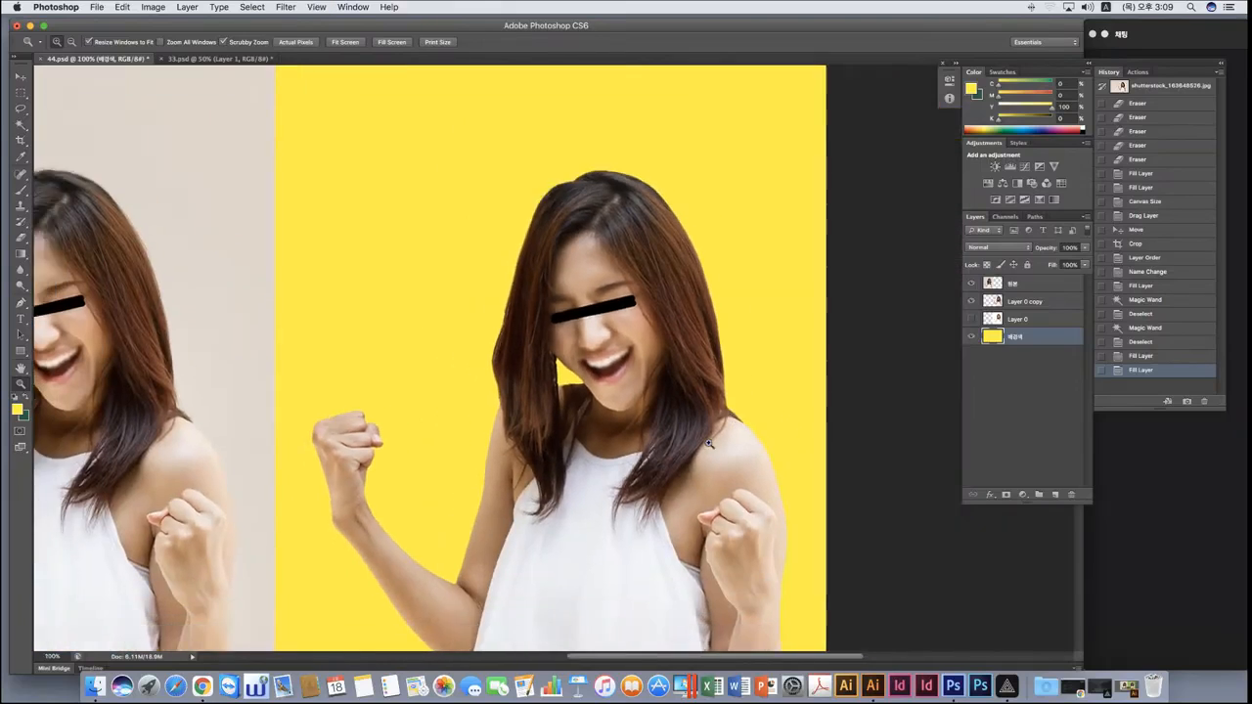
scroll(710, 444, "left", 5)
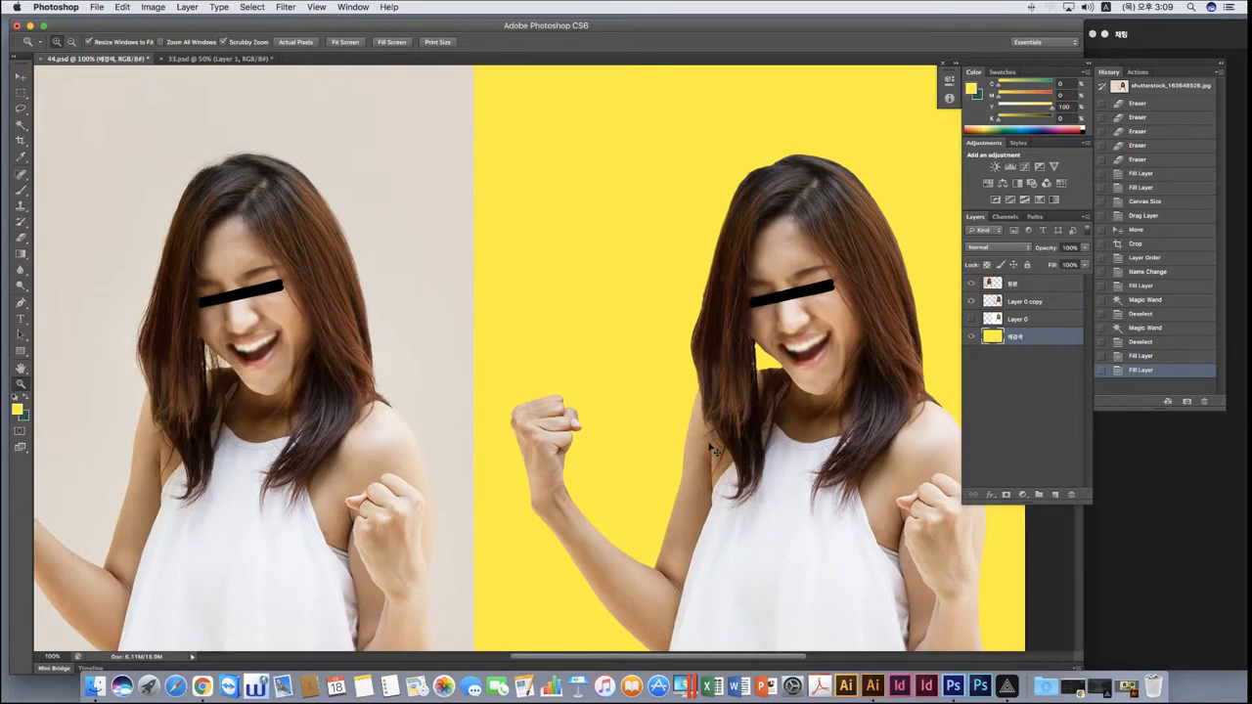
left_click(714, 449, "alt")
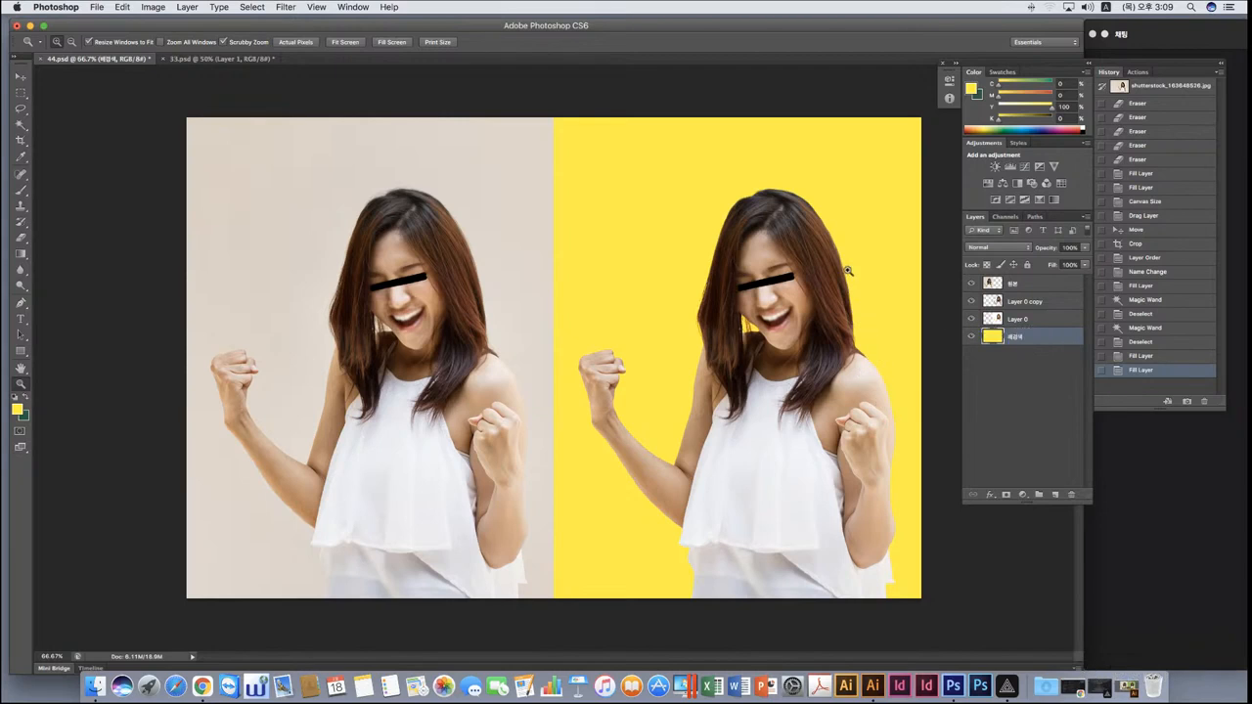
Inspect the hair, chin and shoulder edges of the cut-out up close, and compare the whole image with the original half.
key("super+equal")
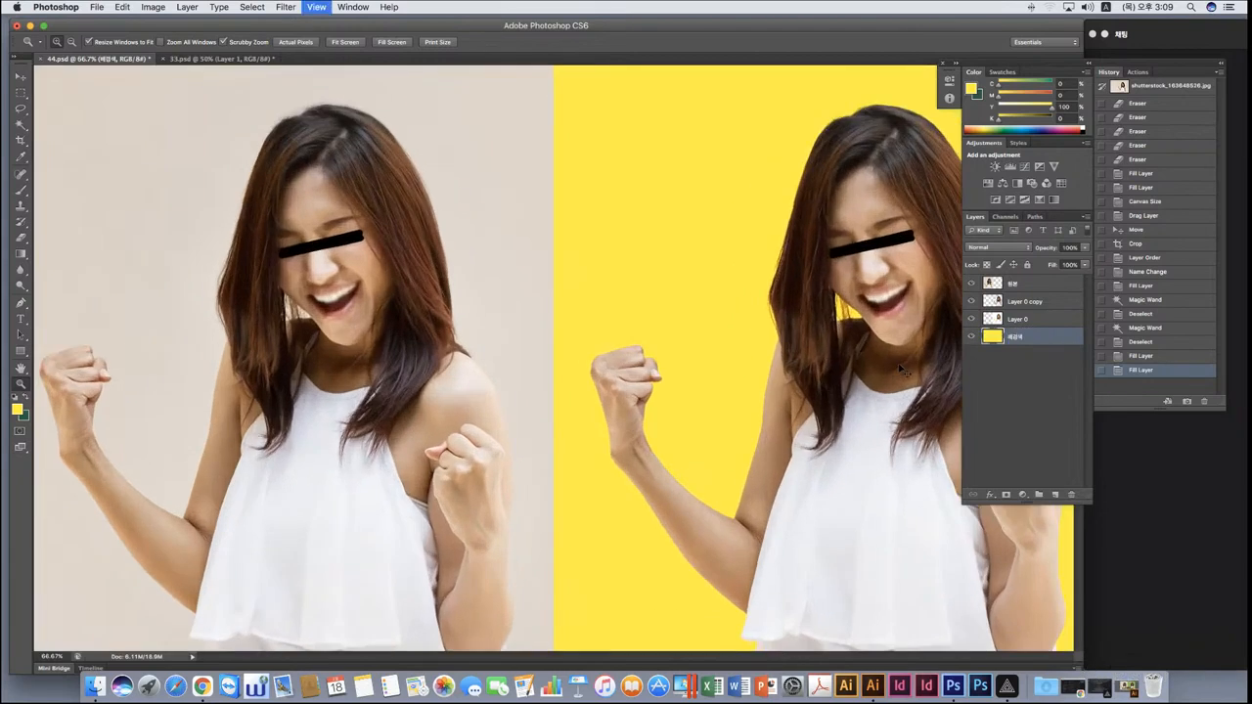
key("super+equal")
key("super+equal")
scroll(899, 365, "right", 10)
key("super+equal")
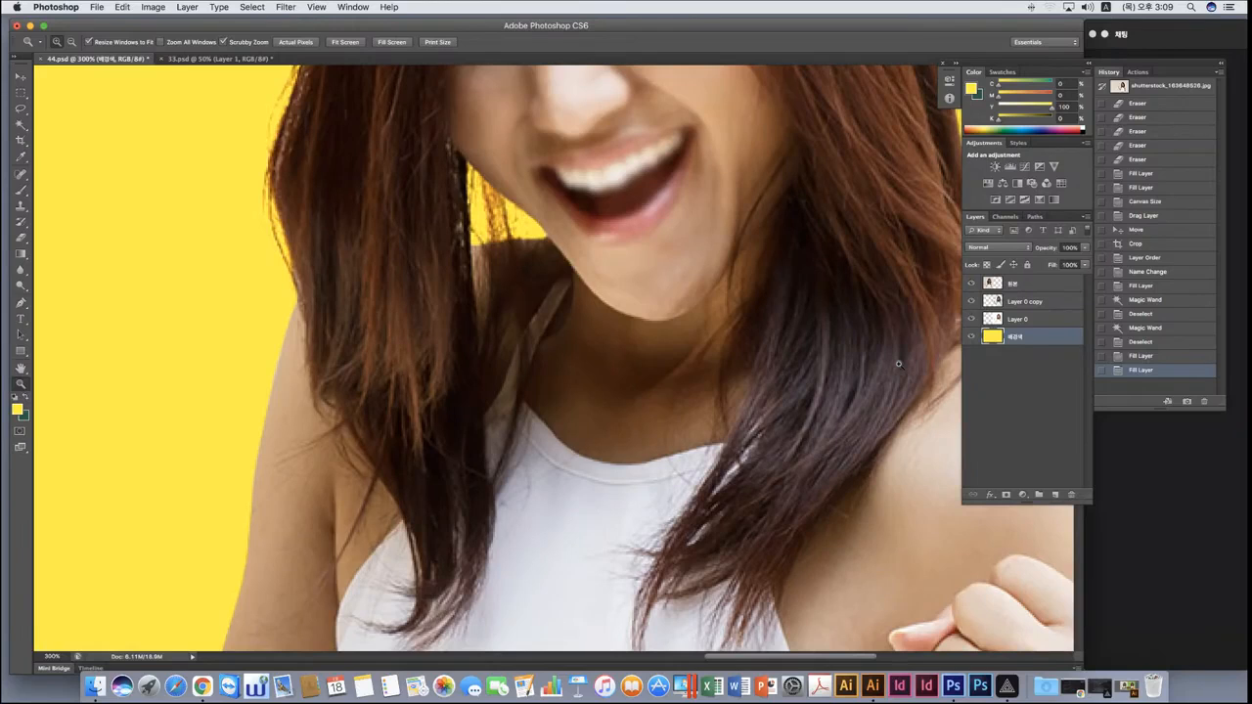
key("super+minus")
key("super+minus")
scroll(722, 309, "left", 8)
scroll(722, 309, "up", 4)
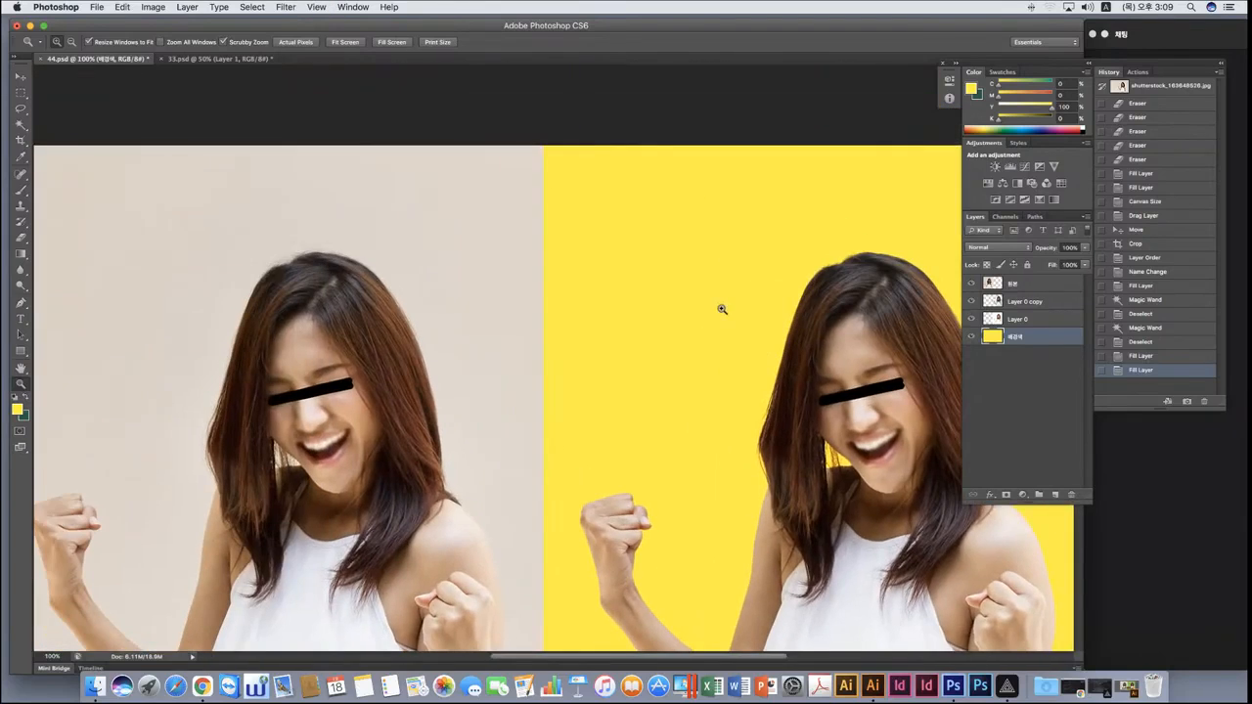
scroll(721, 309, "down", 5)
scroll(722, 309, "right", 2)
key("super+minus")
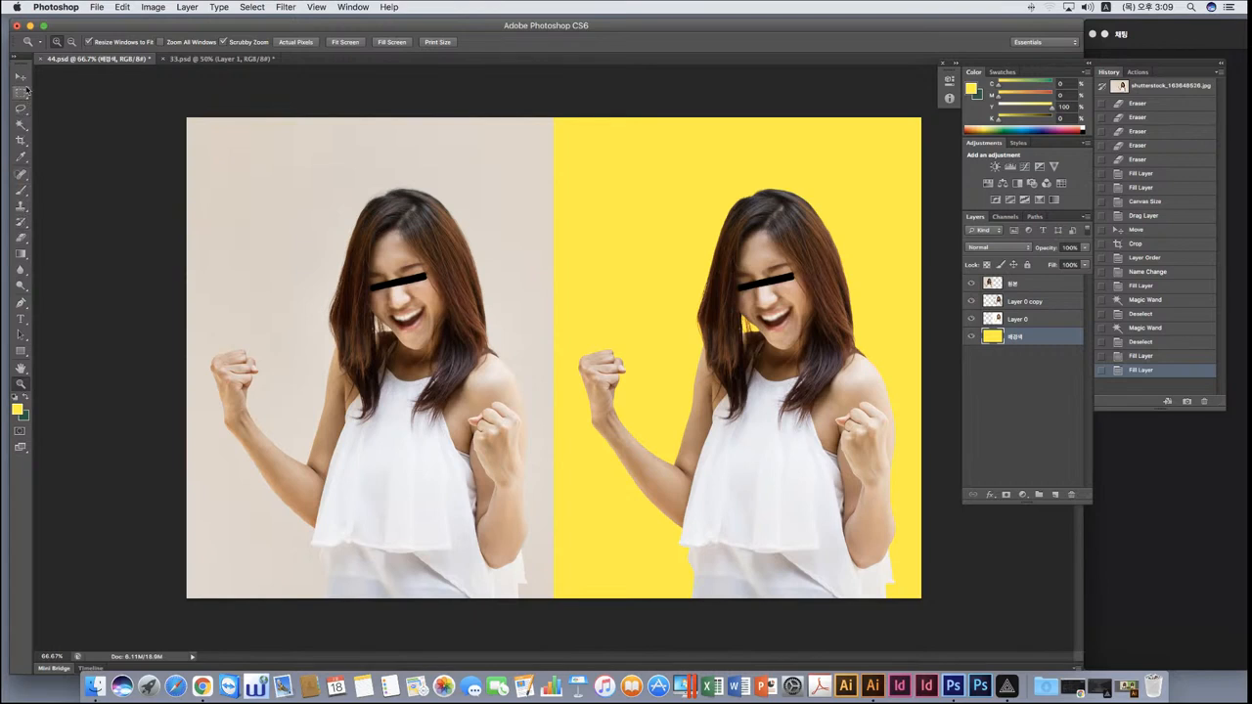
Choose the Eraser tool, and view the 33.psd document before returning to 44.psd.
left_click(21, 237)
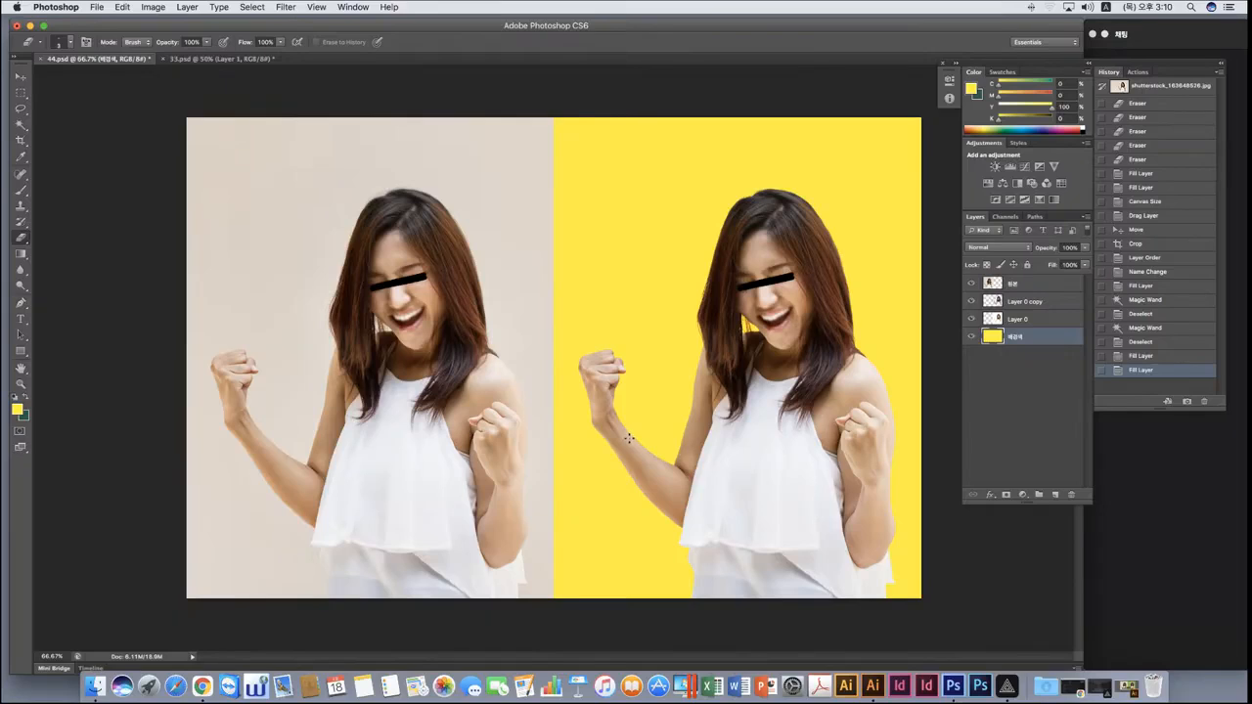
left_click(199, 59)
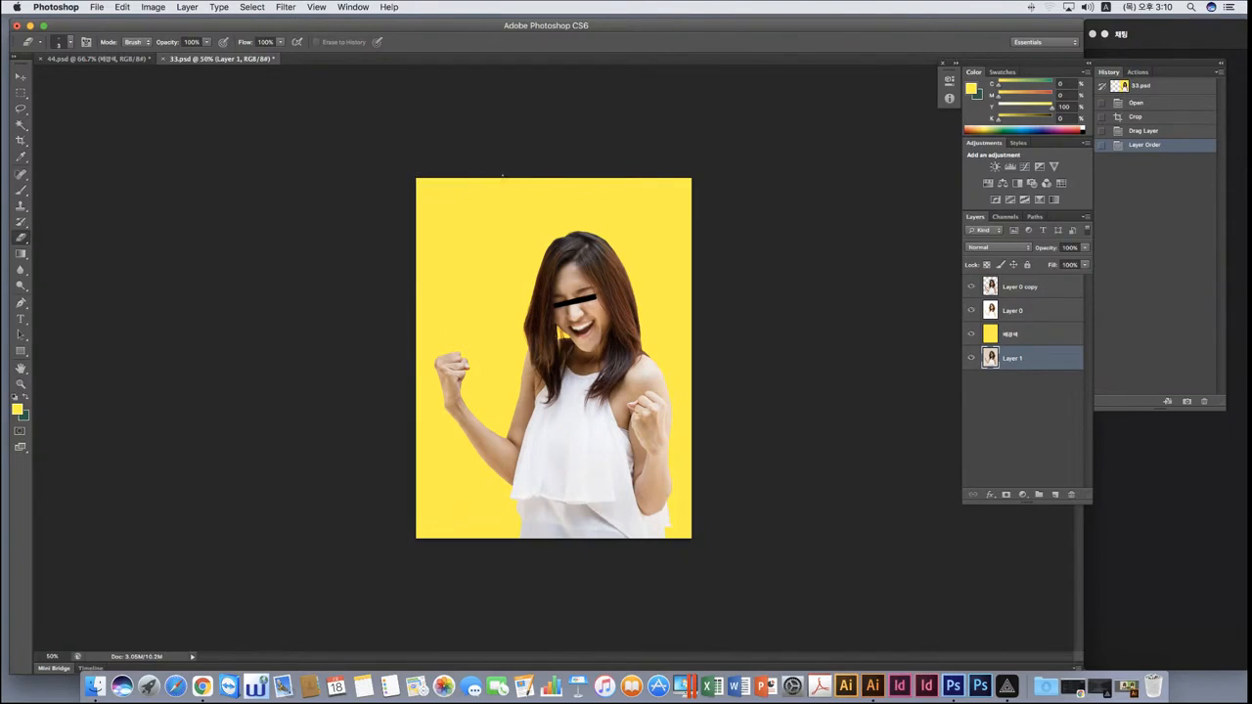
left_click(125, 59)
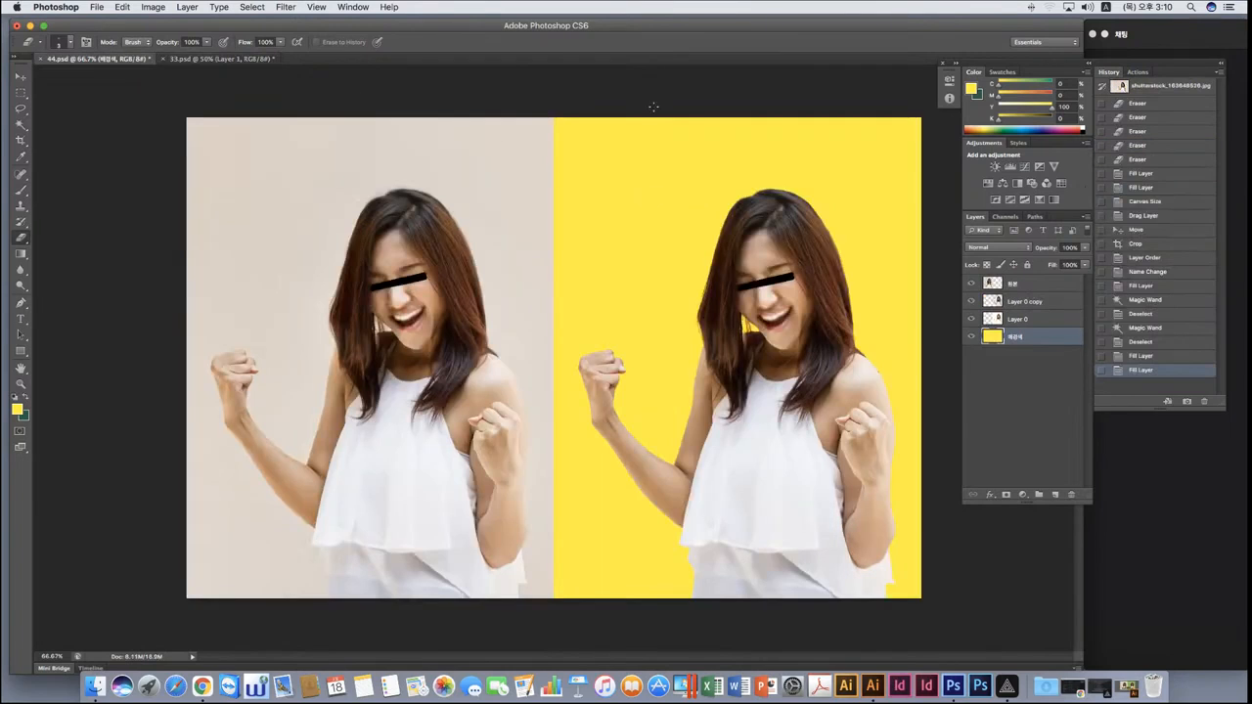
Open the original photo shutterstock_163648526.jpg from the 작업소스 folder.
key("super+o")
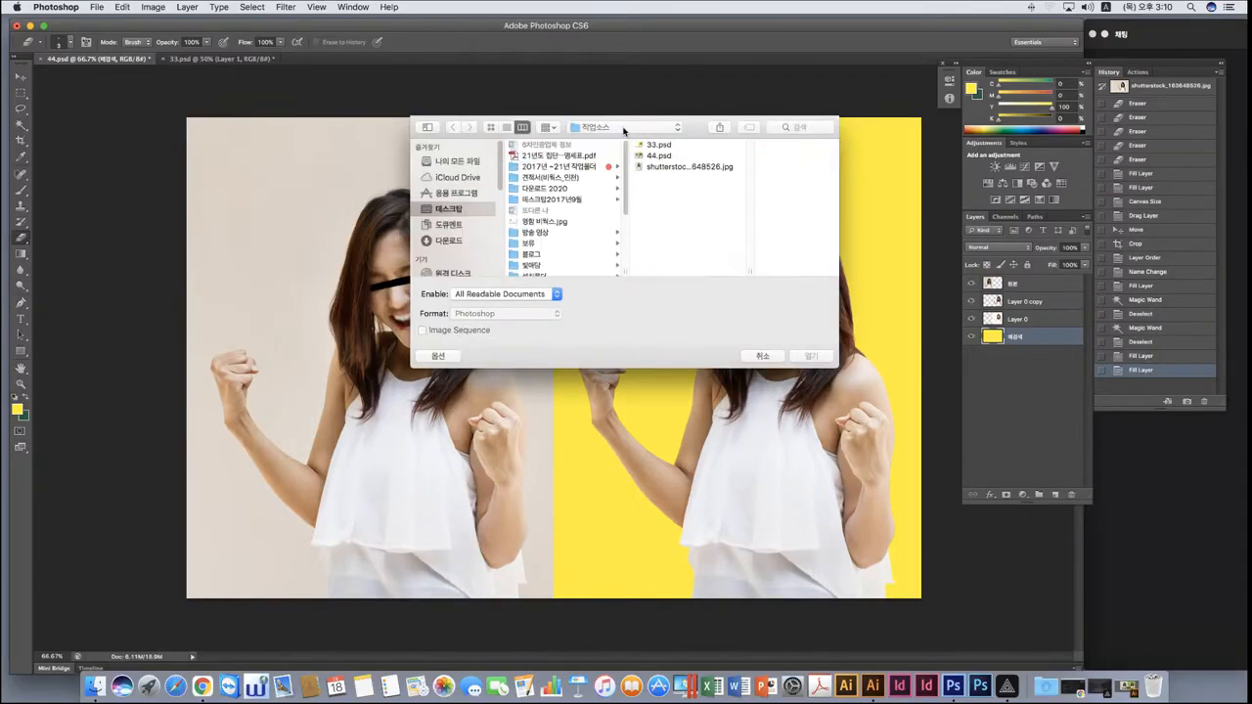
left_click(670, 168)
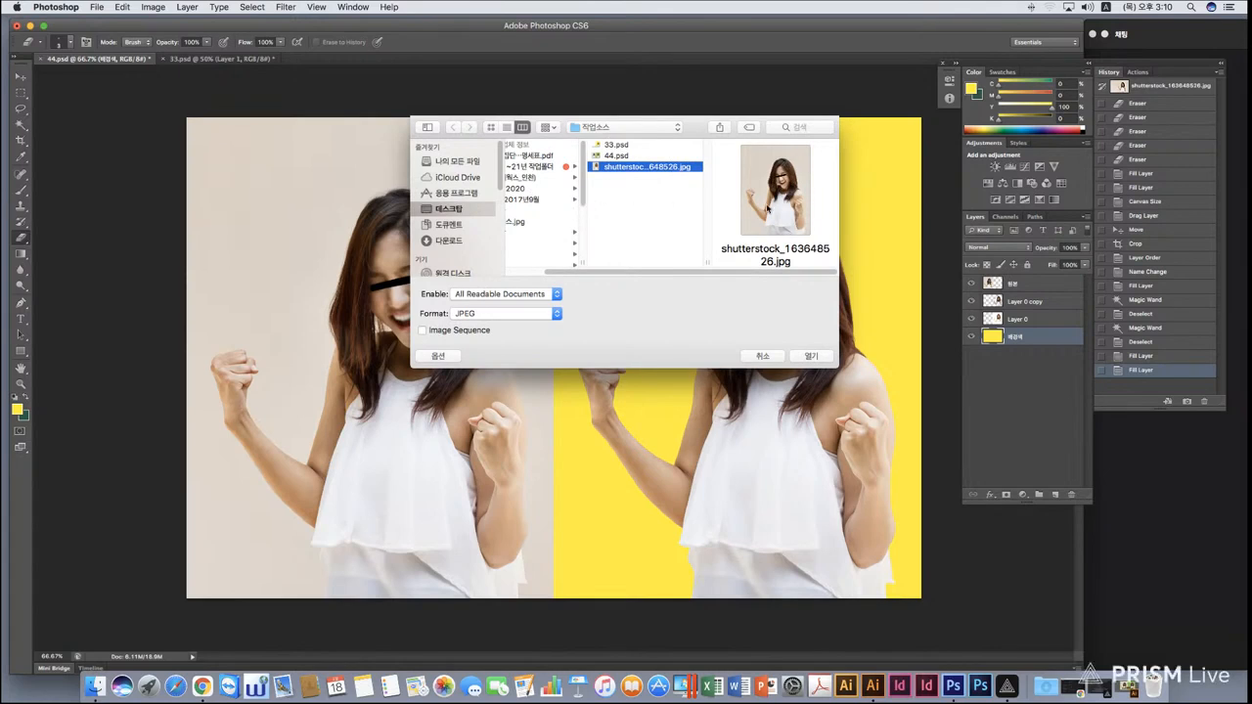
left_click(812, 356)
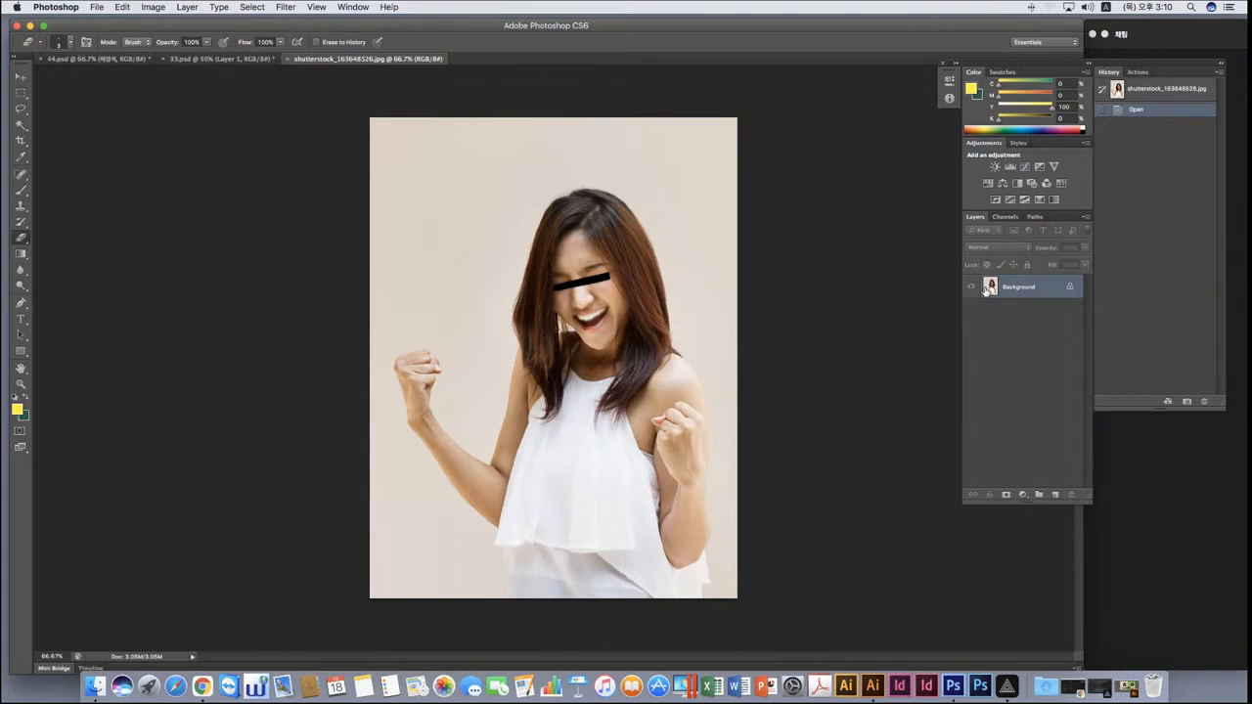
Hide the Layers panel group and show it again, and check the list of available panels.
left_click(364, 8)
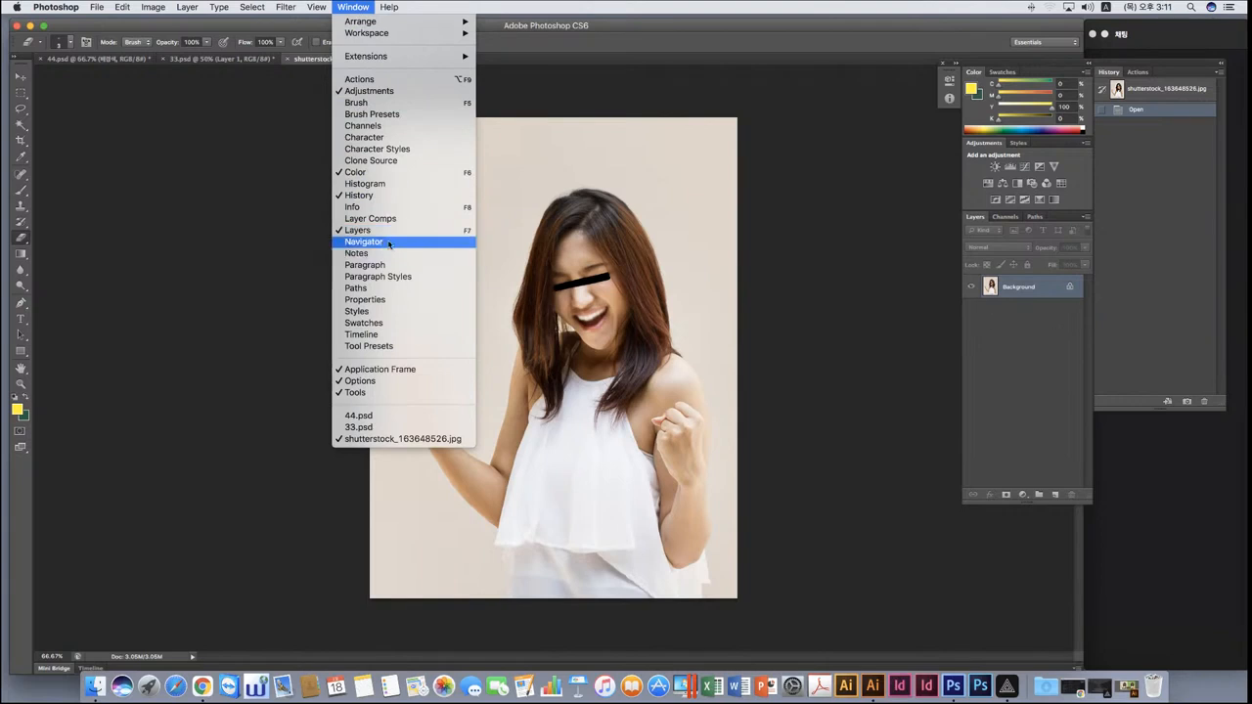
left_click(359, 230)
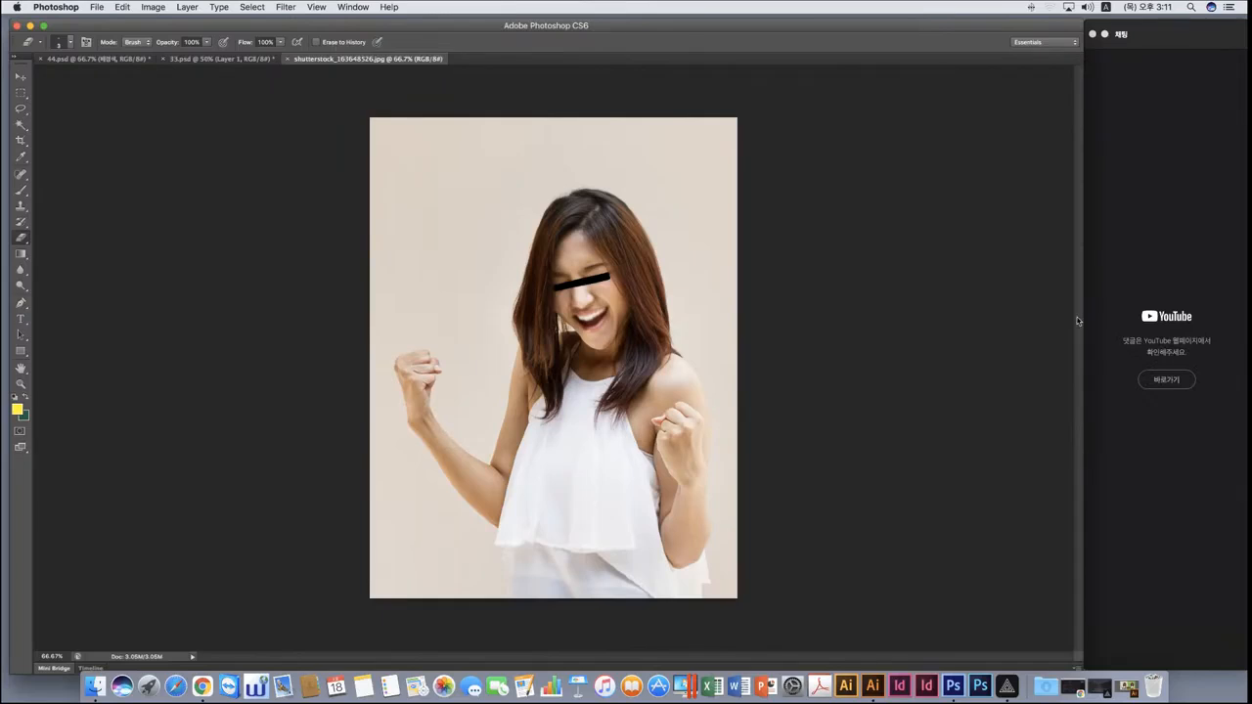
left_click(354, 7)
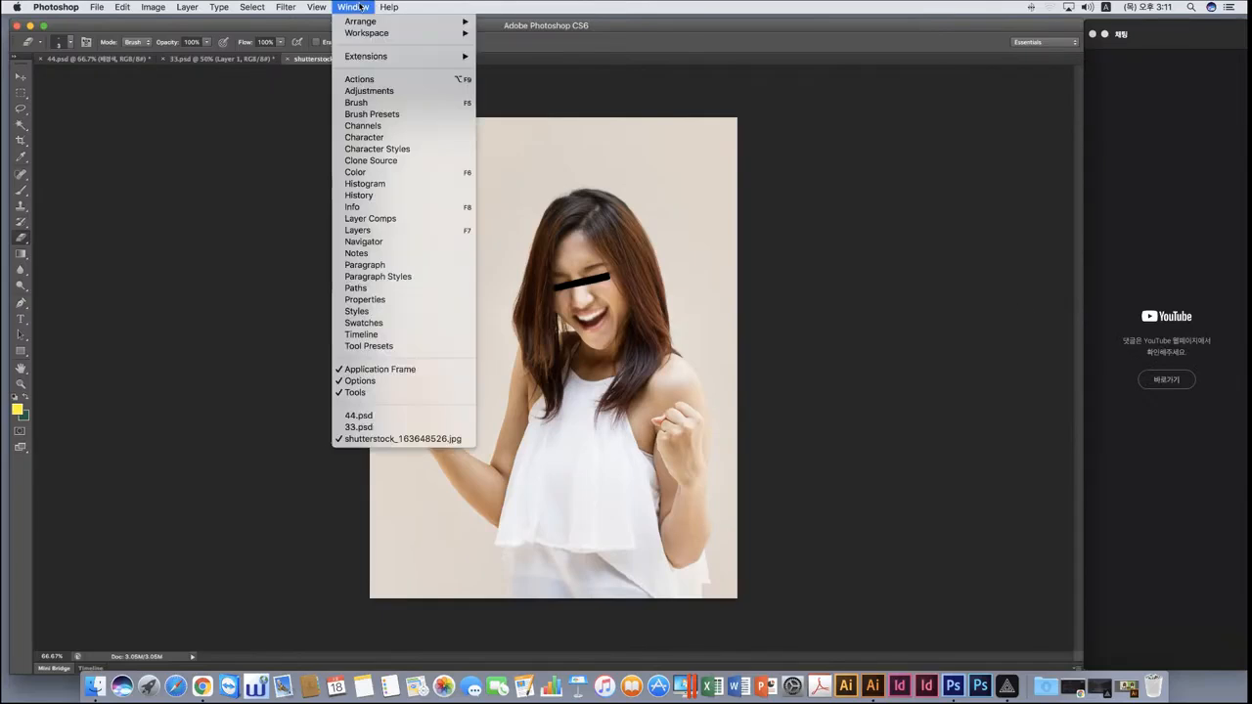
left_click(371, 232)
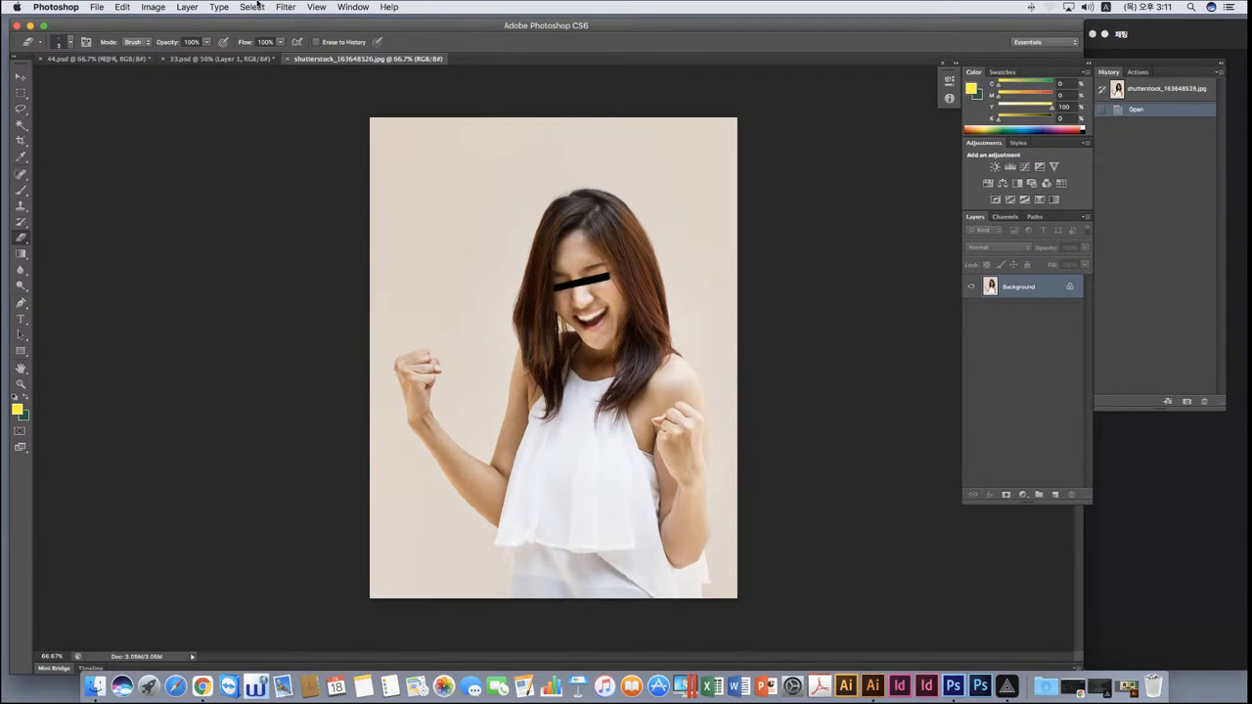
left_click(355, 7)
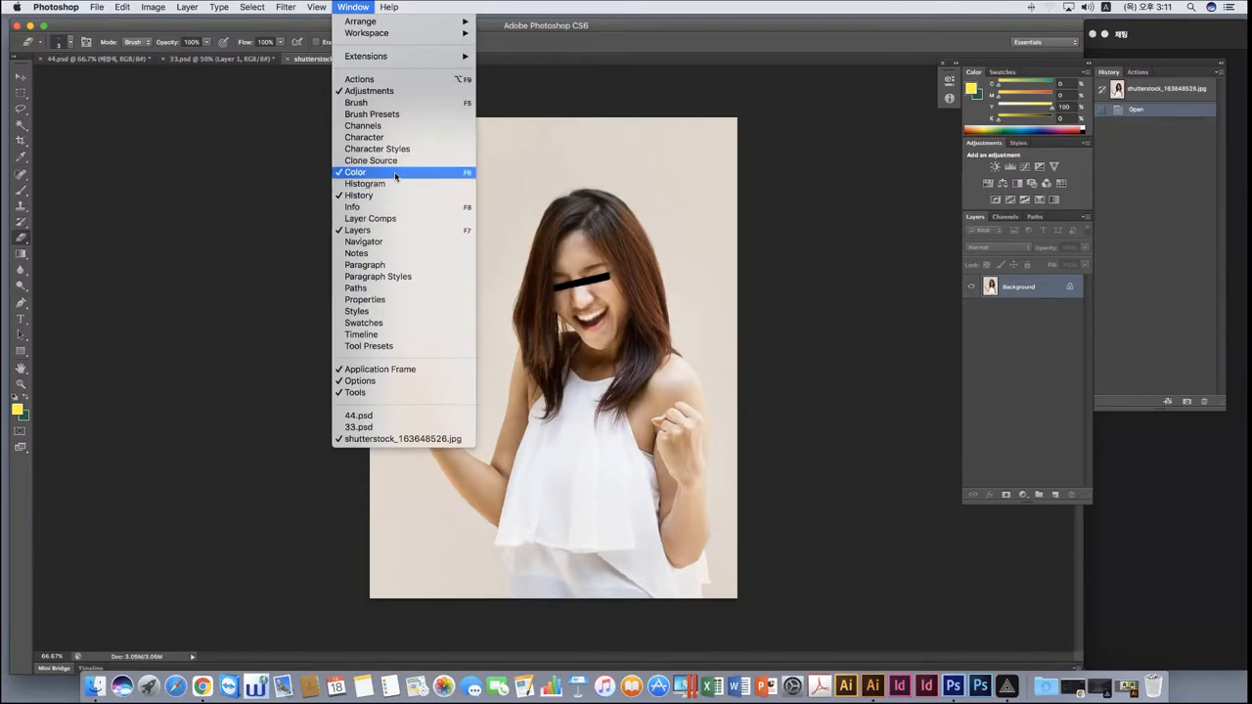
left_click(754, 108)
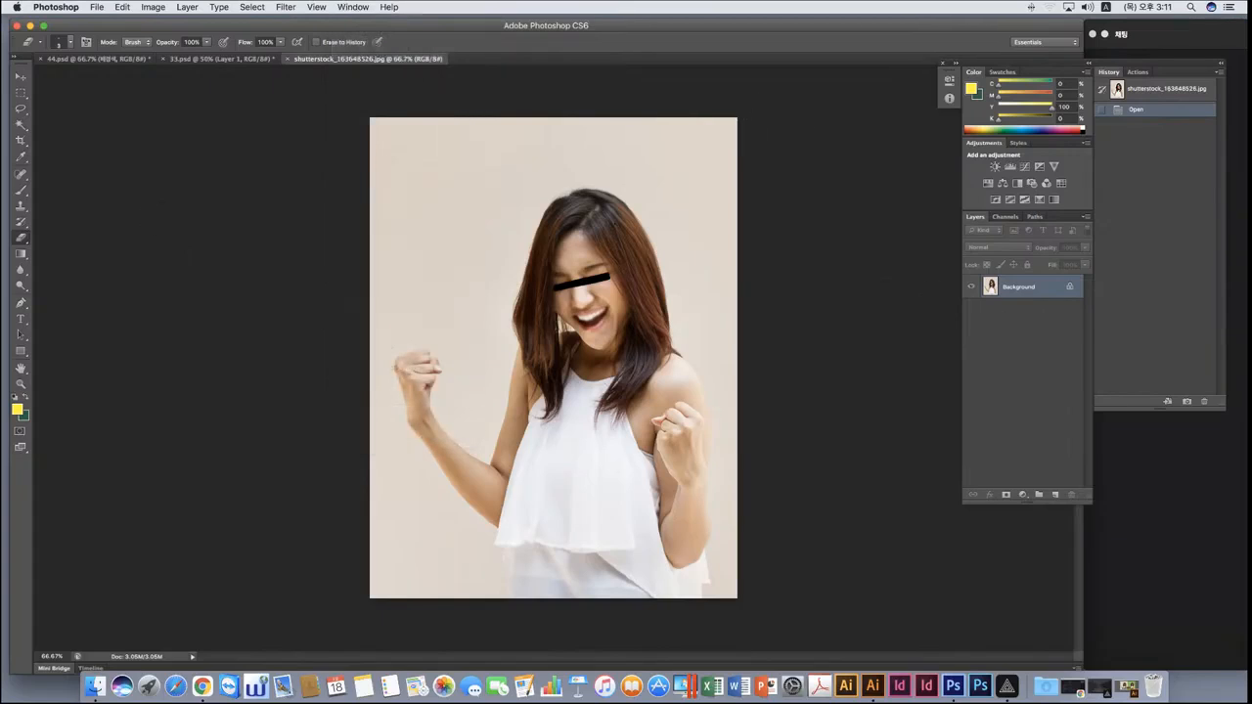
Choose the Move tool and convert the locked Background into a regular layer named 원본.
left_click(22, 78)
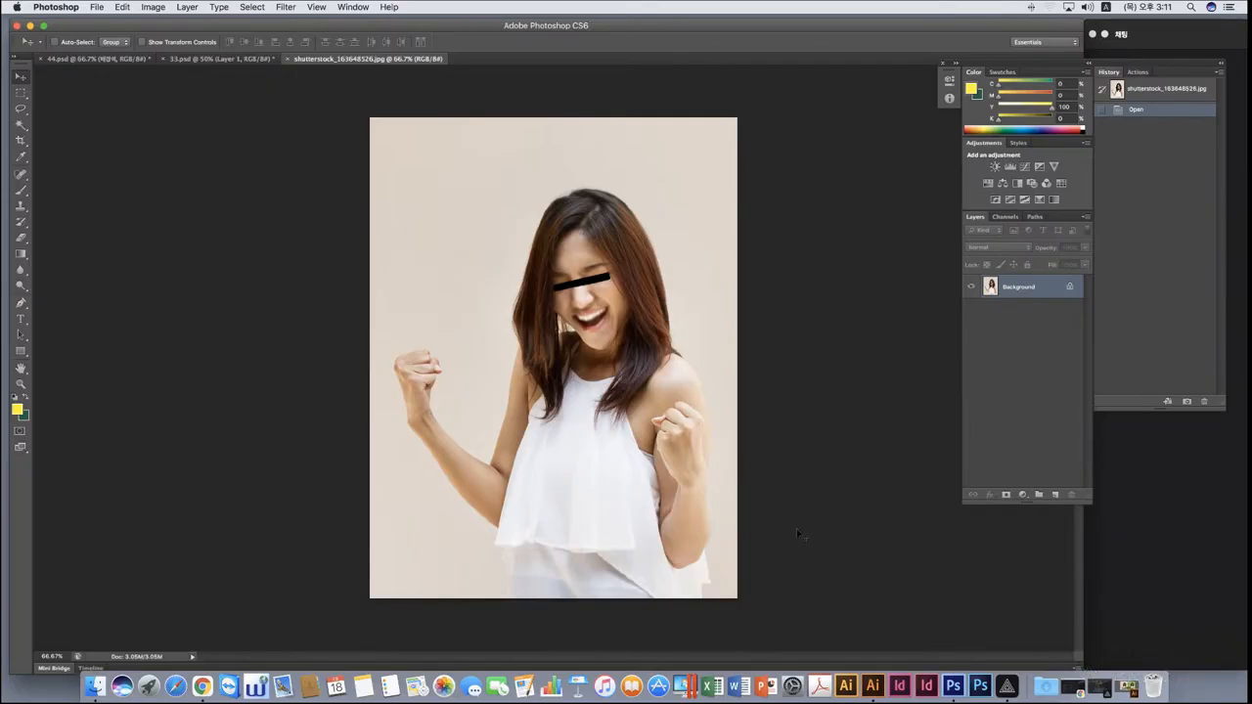
double_click(1013, 288)
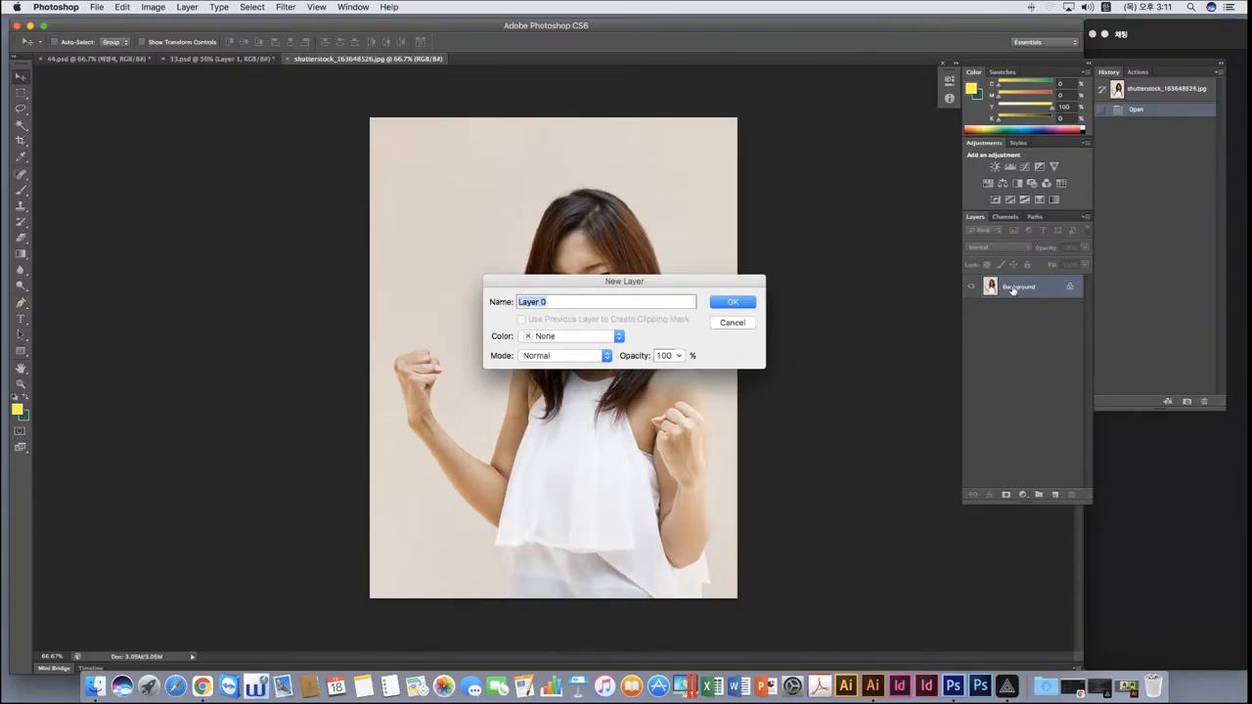
left_click(739, 329)
double_click(1015, 288)
type("원보")
left_click(738, 304)
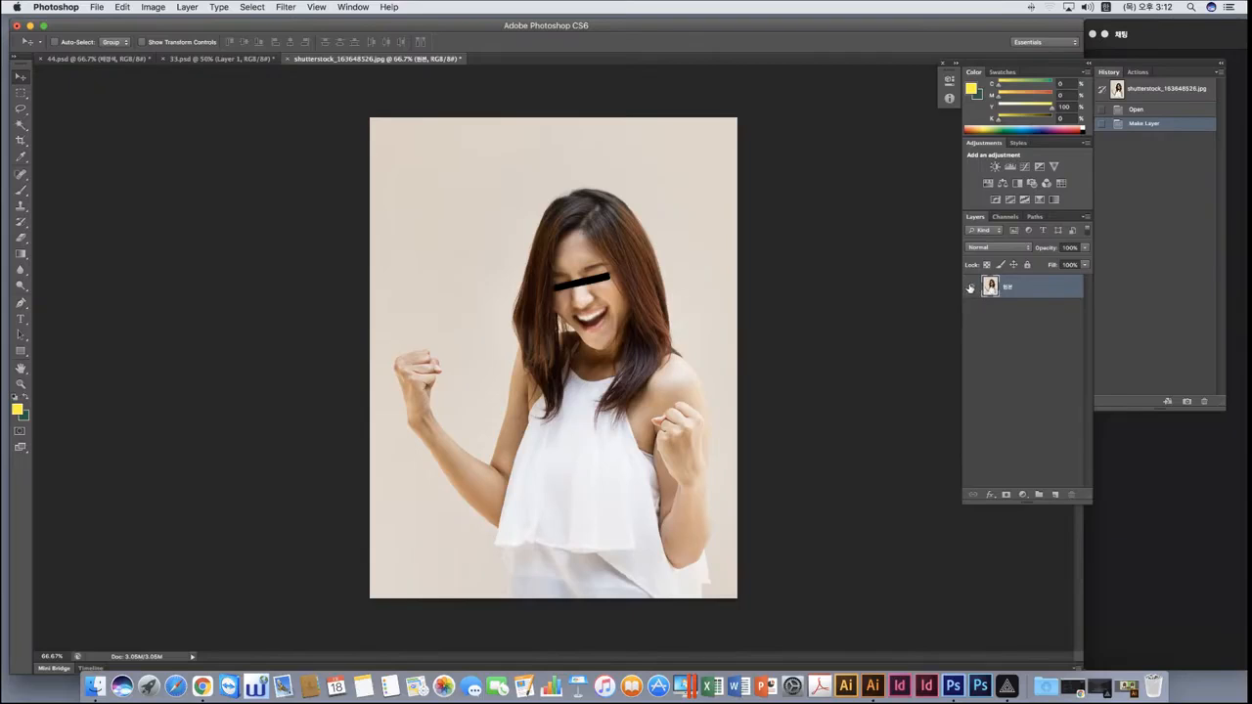
Toggle the visibility of the 원본 layer off and on twice to view the canvas without the photo.
left_click(973, 287)
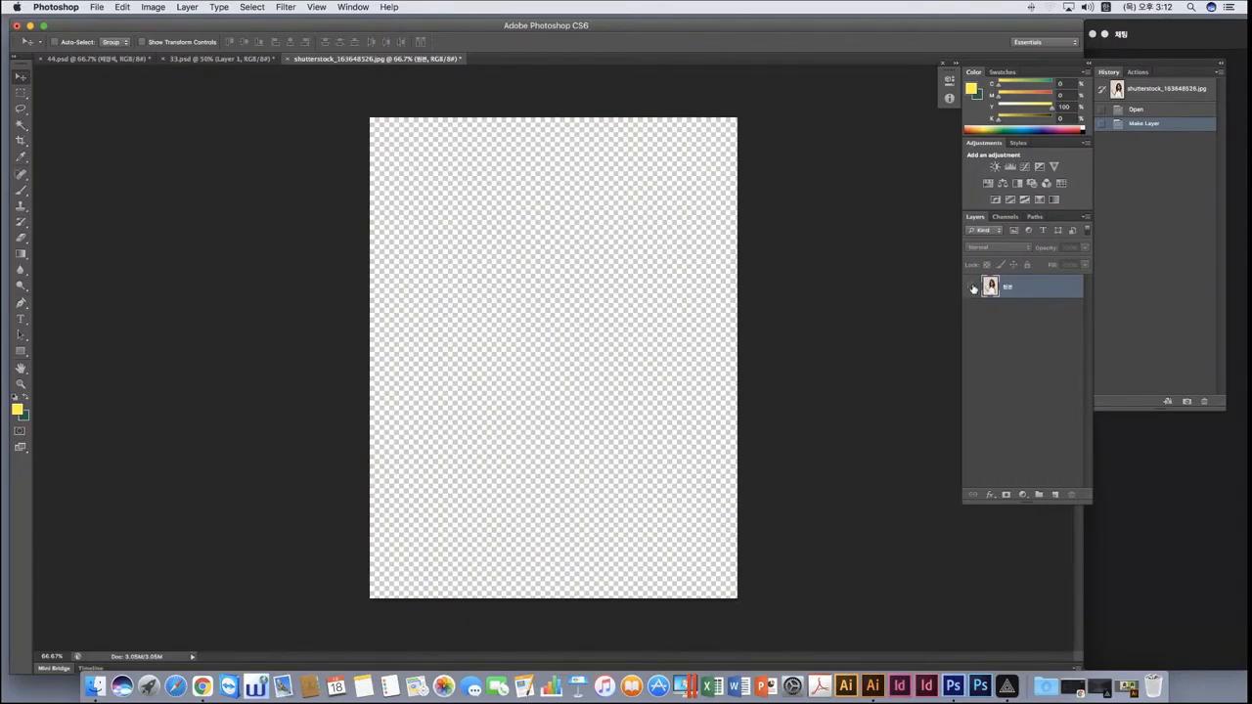
left_click(973, 287)
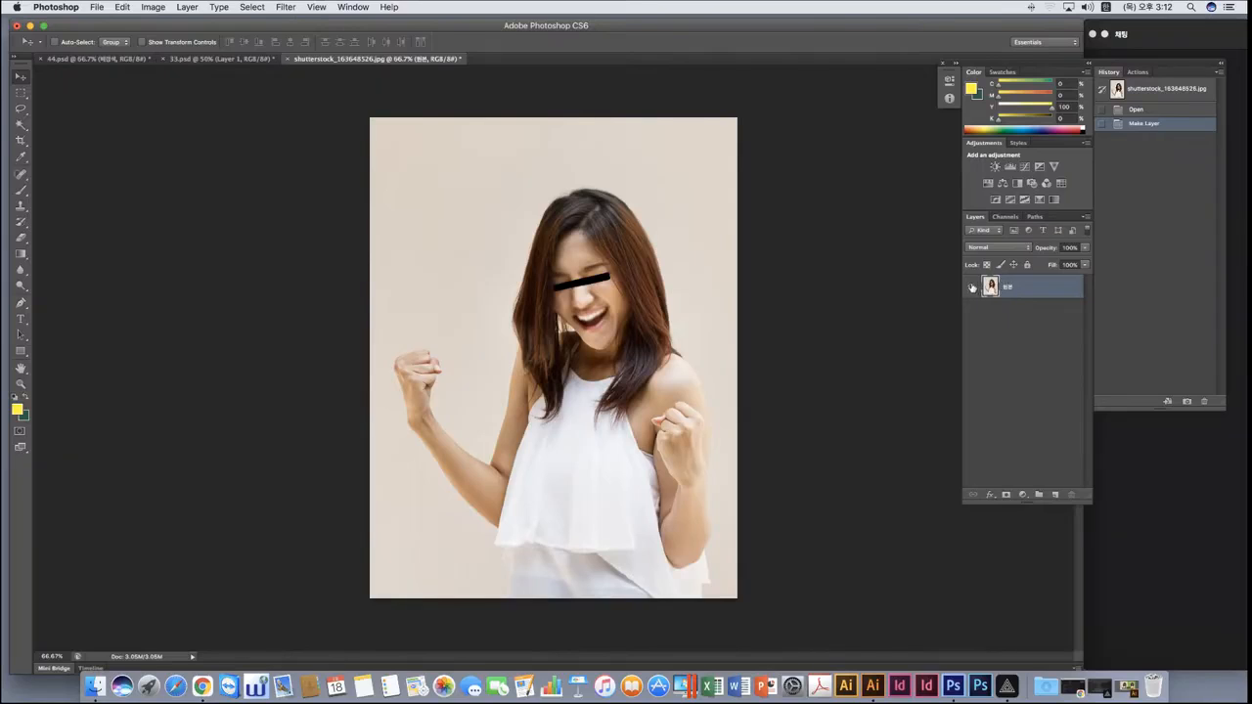
left_click(972, 287)
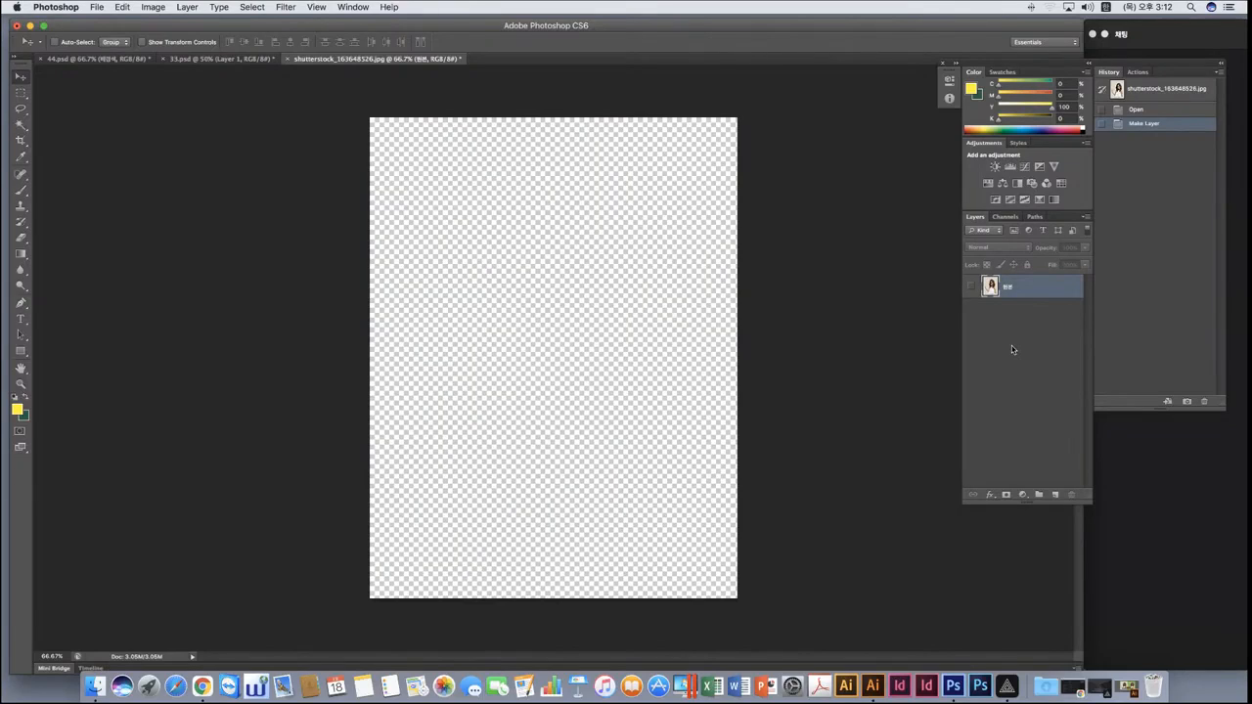
left_click(971, 287)
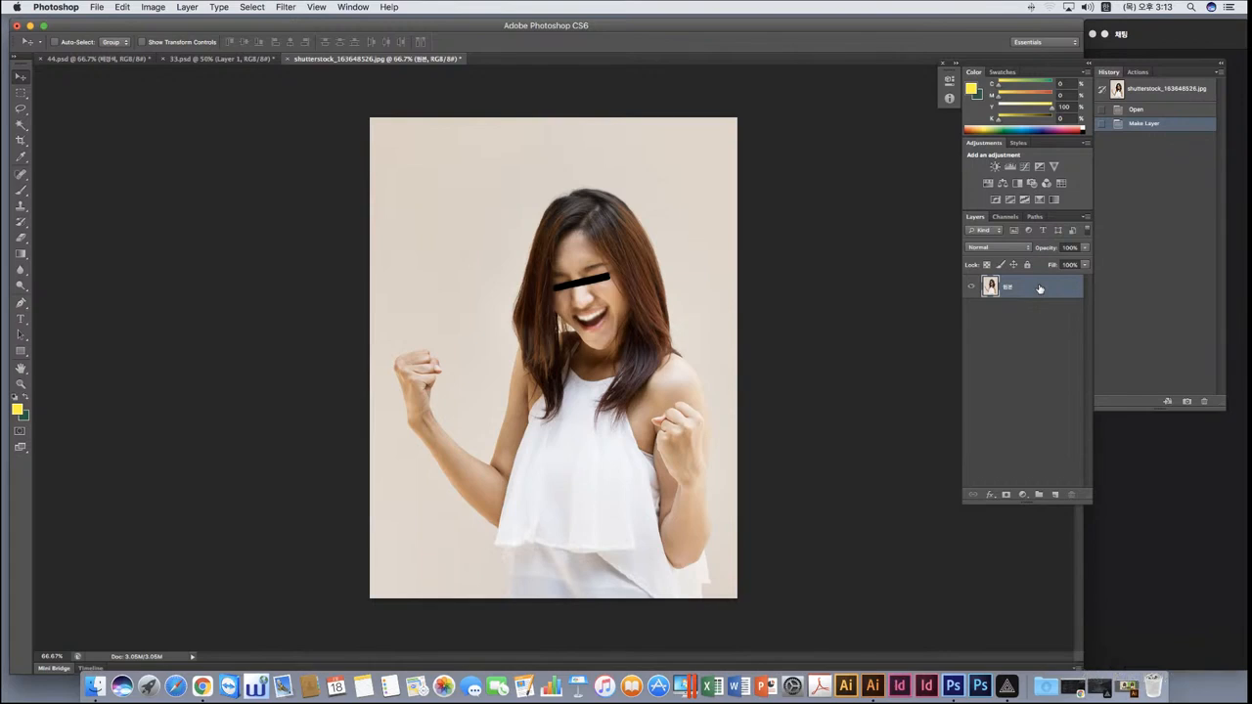
Duplicate the 원본 layer and toggle the visibility of both layers to check the copy against the original.
left_click_drag(1039, 289, 1057, 497)
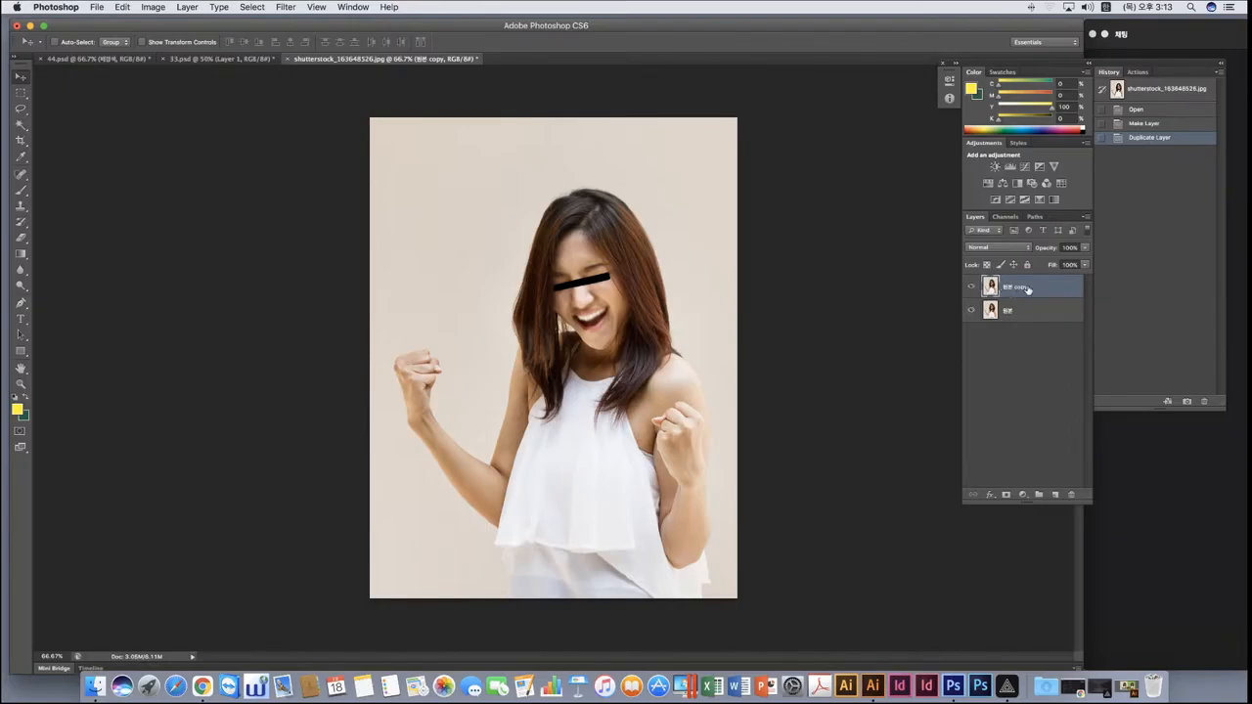
left_click(972, 287)
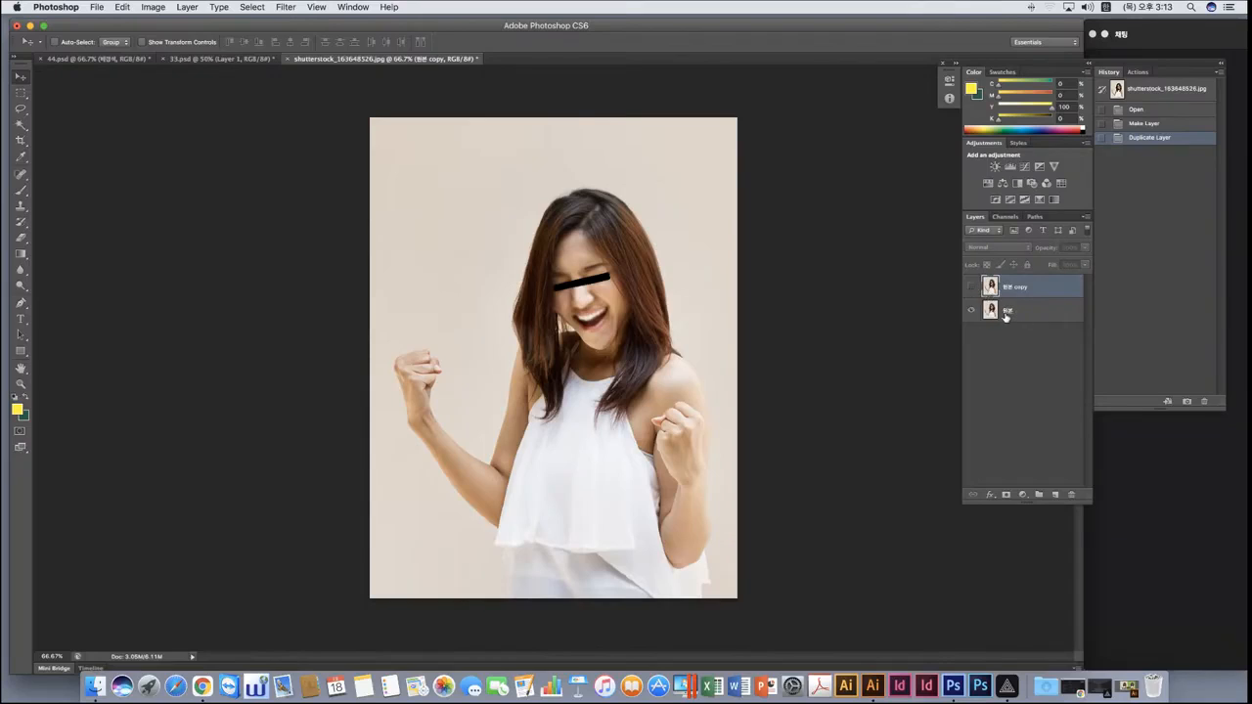
left_click(972, 288)
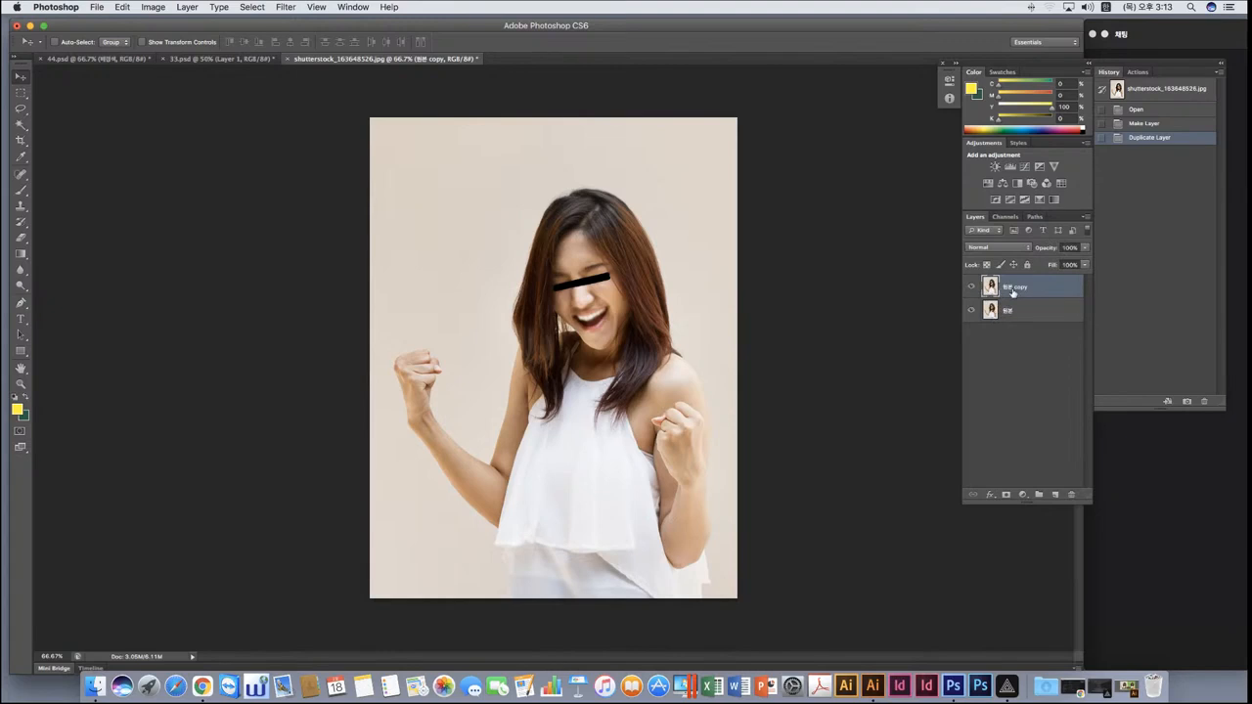
left_click(971, 287)
left_click(971, 311)
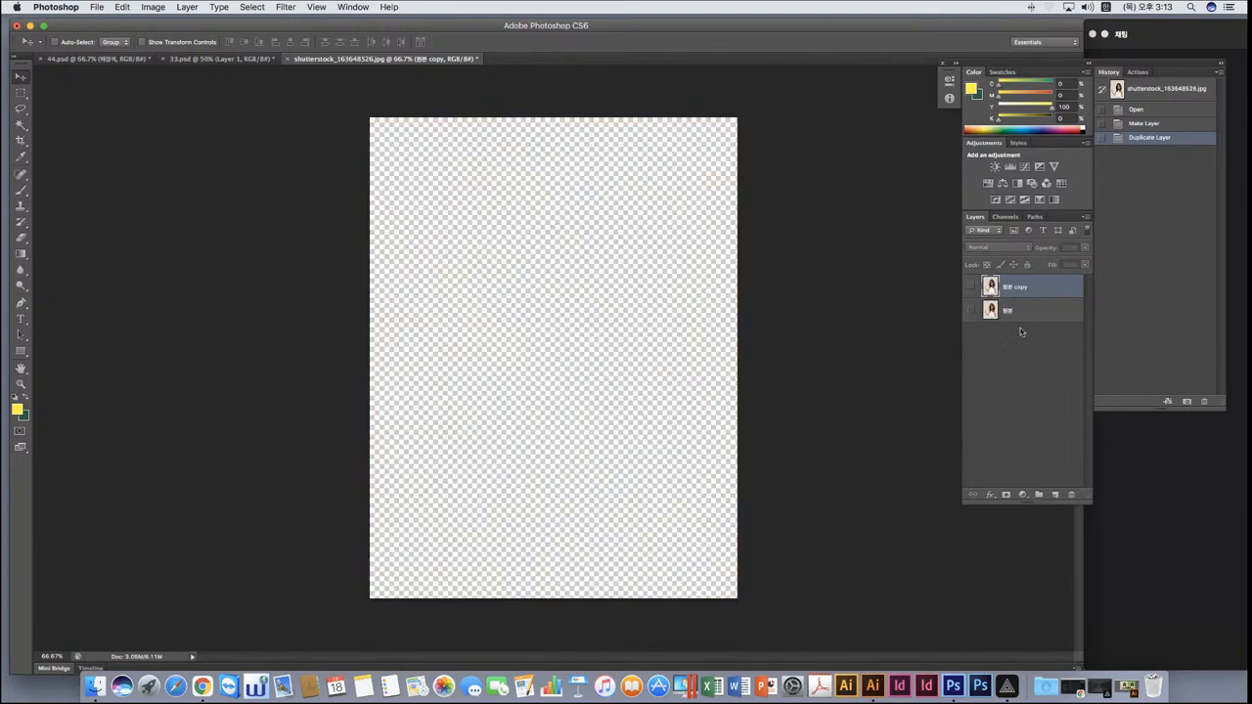
left_click(972, 311)
left_click(971, 287)
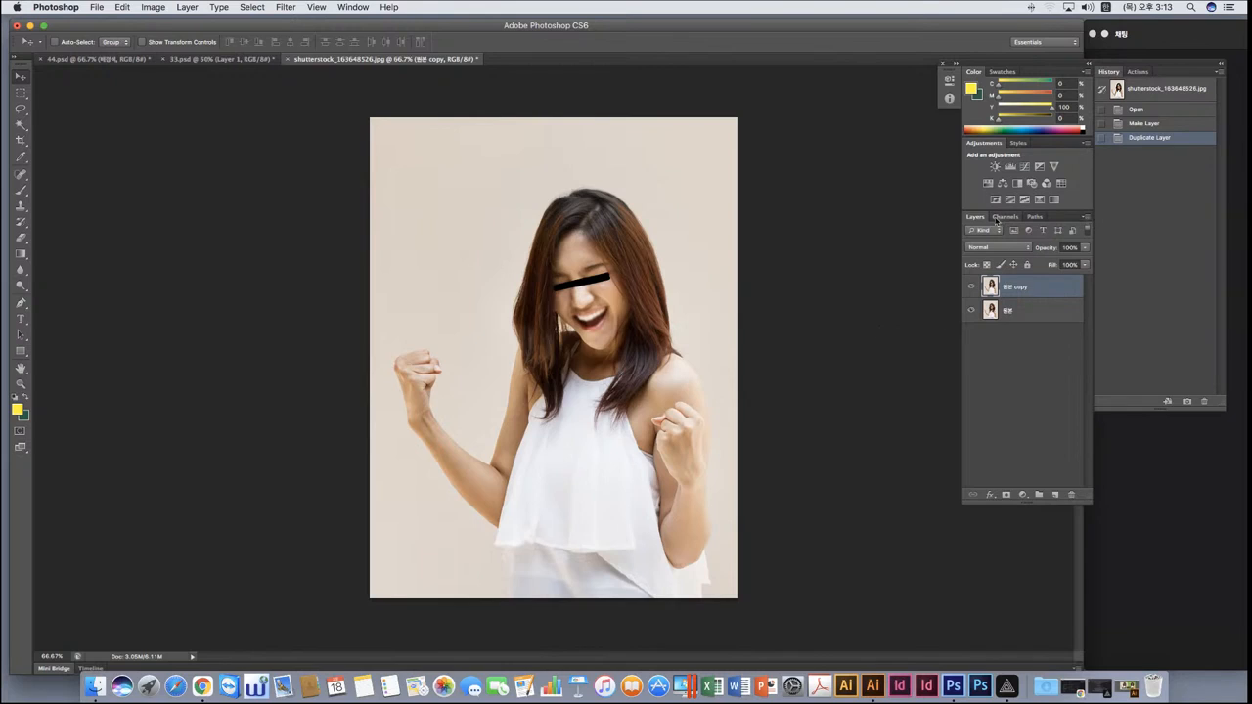
Create a new empty layer named 배경 and move it beneath the 원본 layer.
left_click(1086, 217)
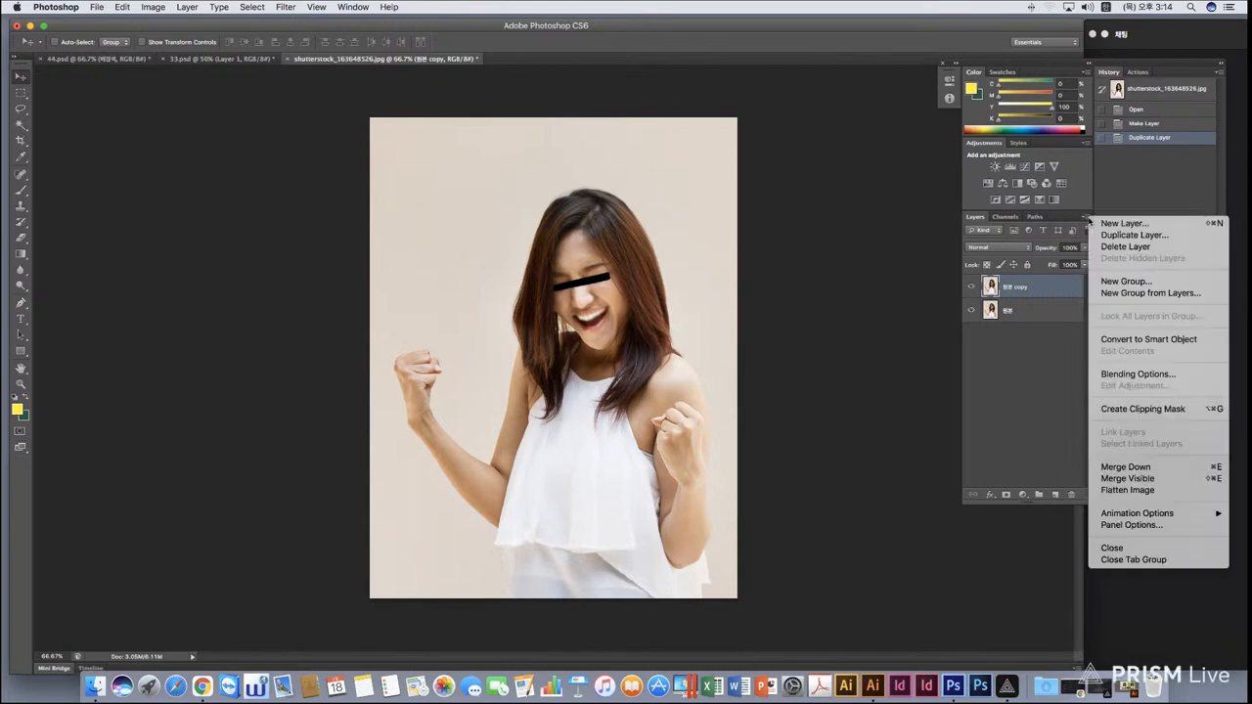
left_click(1152, 228)
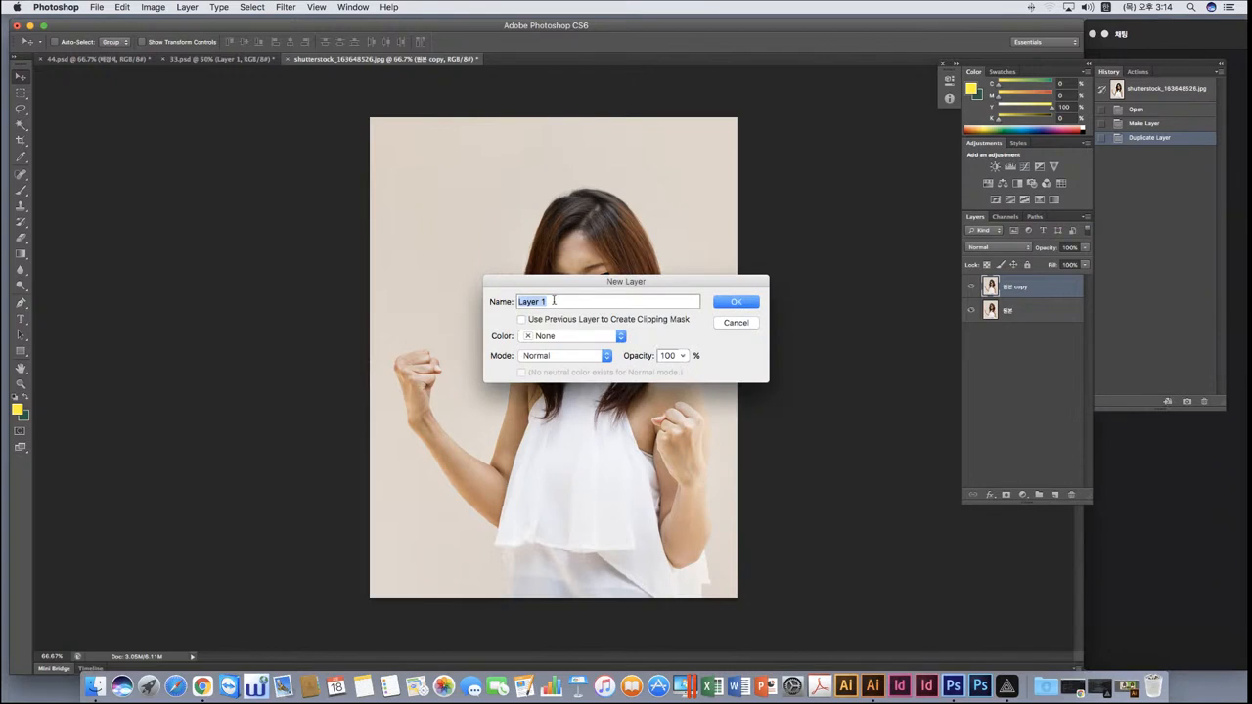
type("배경")
left_click(736, 302)
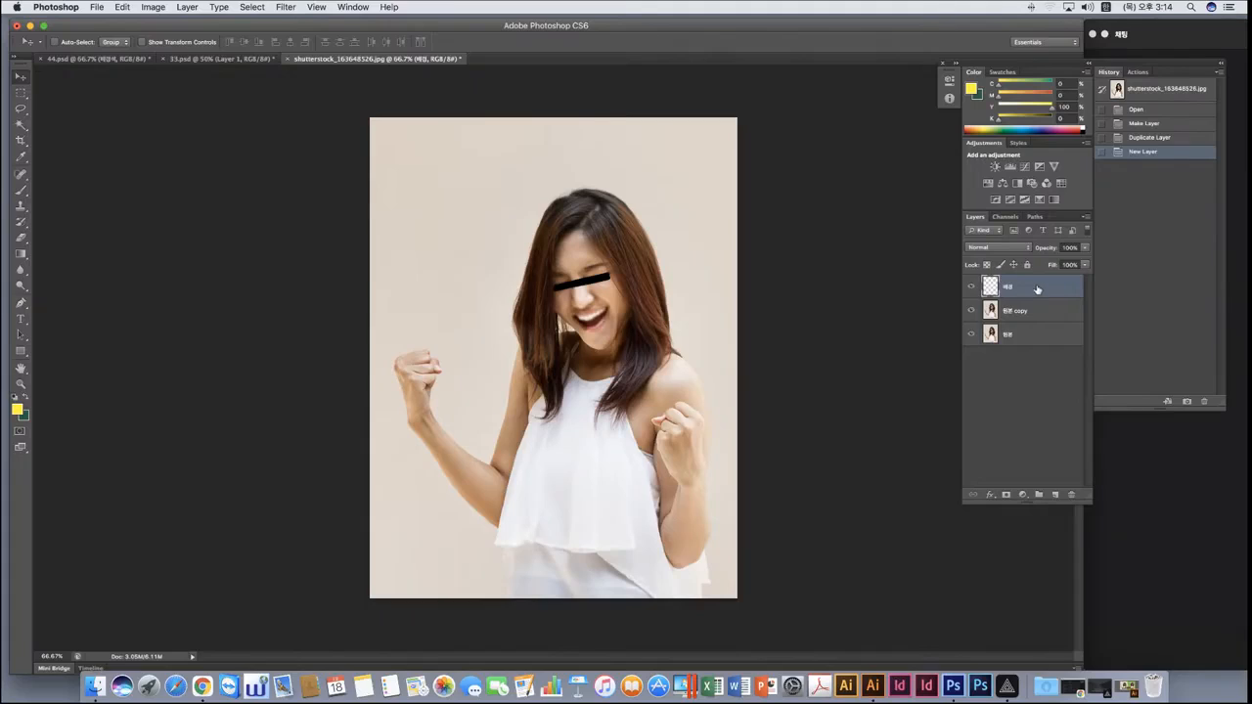
left_click_drag(1020, 289, 1029, 367)
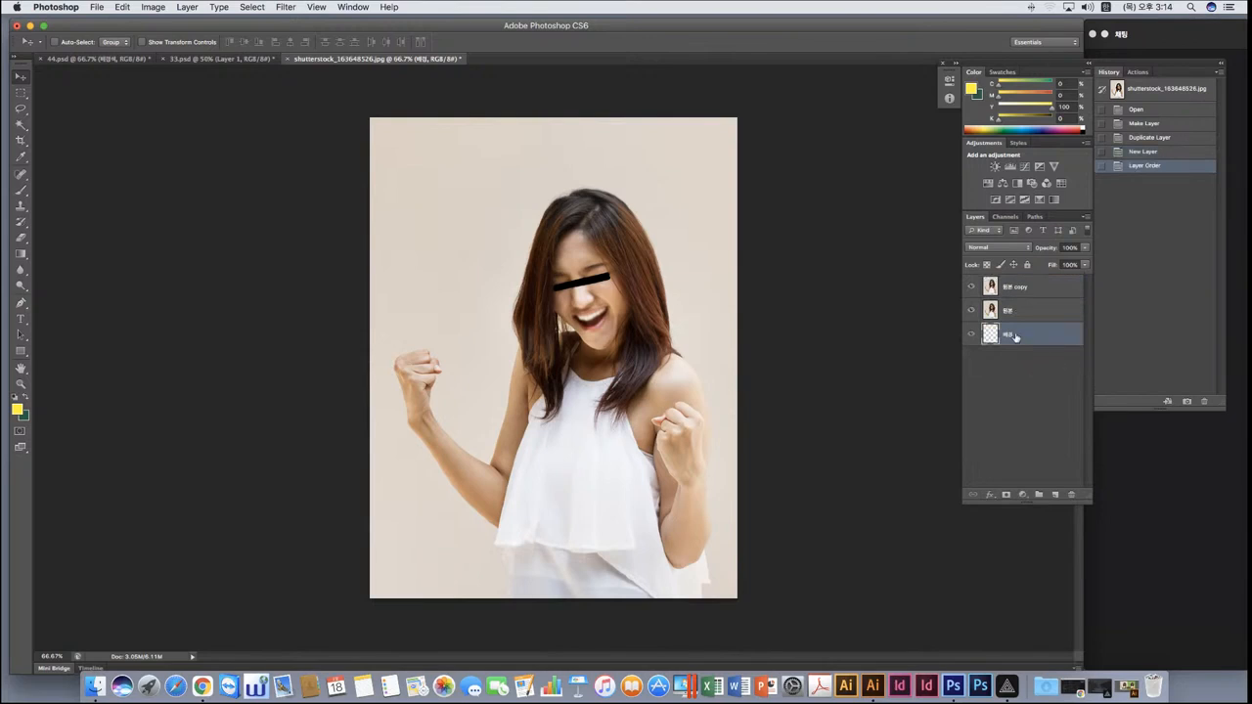
Hide the 원본 copy and 원본 layers, select the entire canvas, and inspect the selection border along its edges.
left_click(971, 286)
left_click(972, 310)
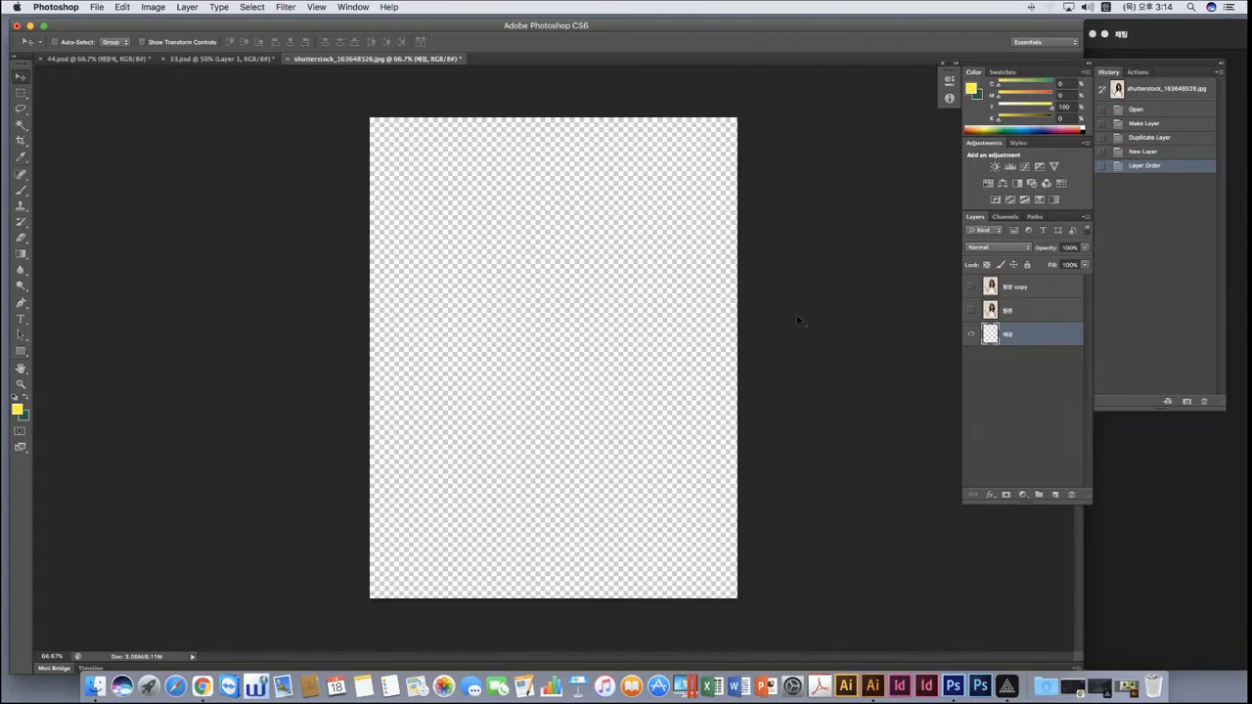
key("super+a")
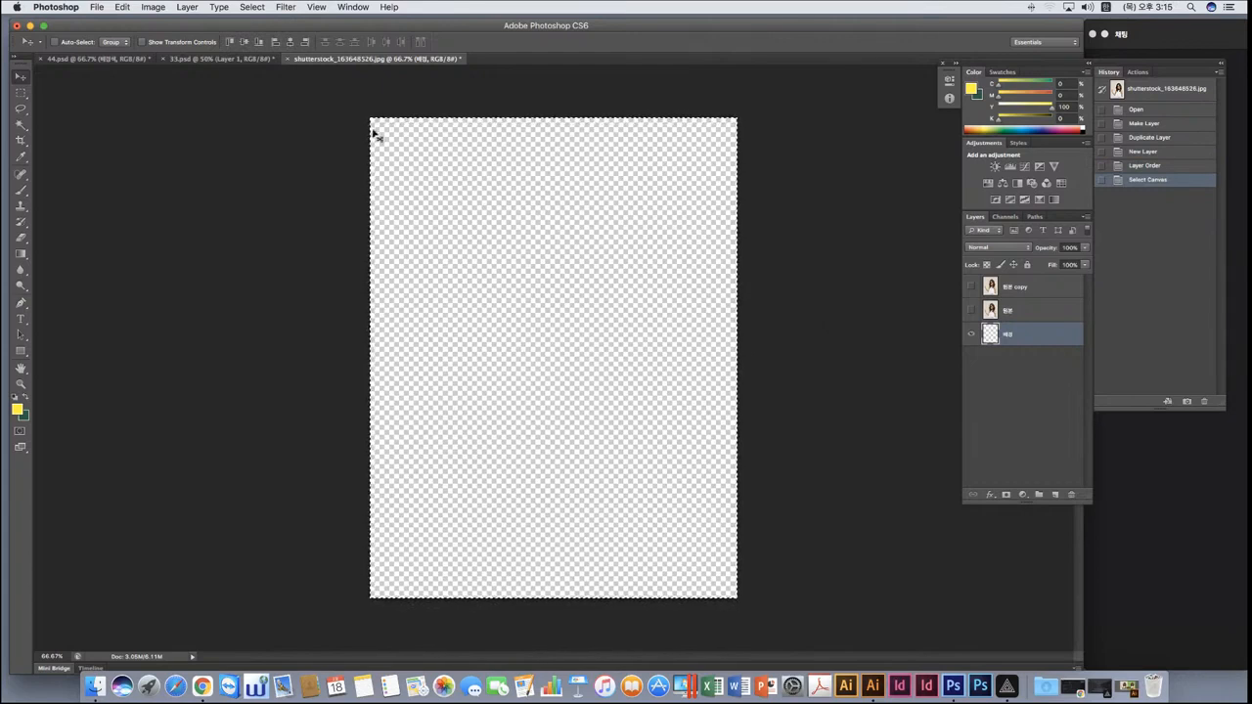
key("super+plus")
key("super+plus")
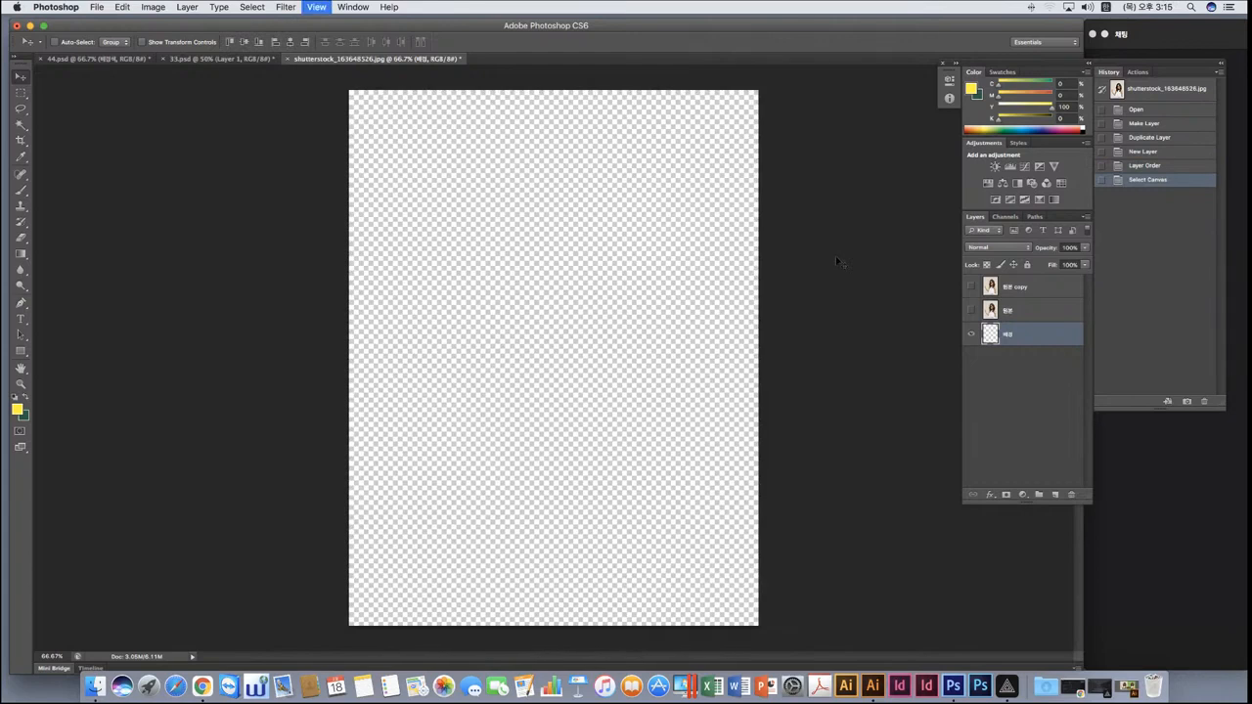
scroll(696, 268, "left", 10)
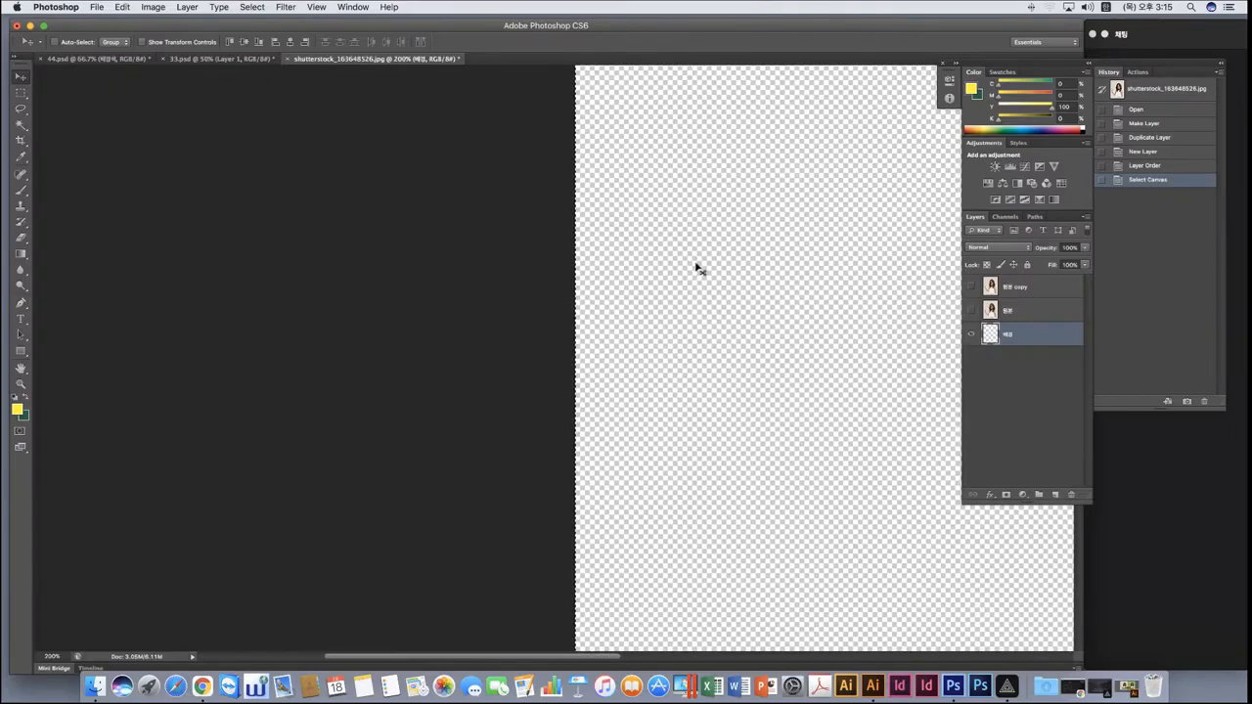
scroll(635, 164, "right", 8)
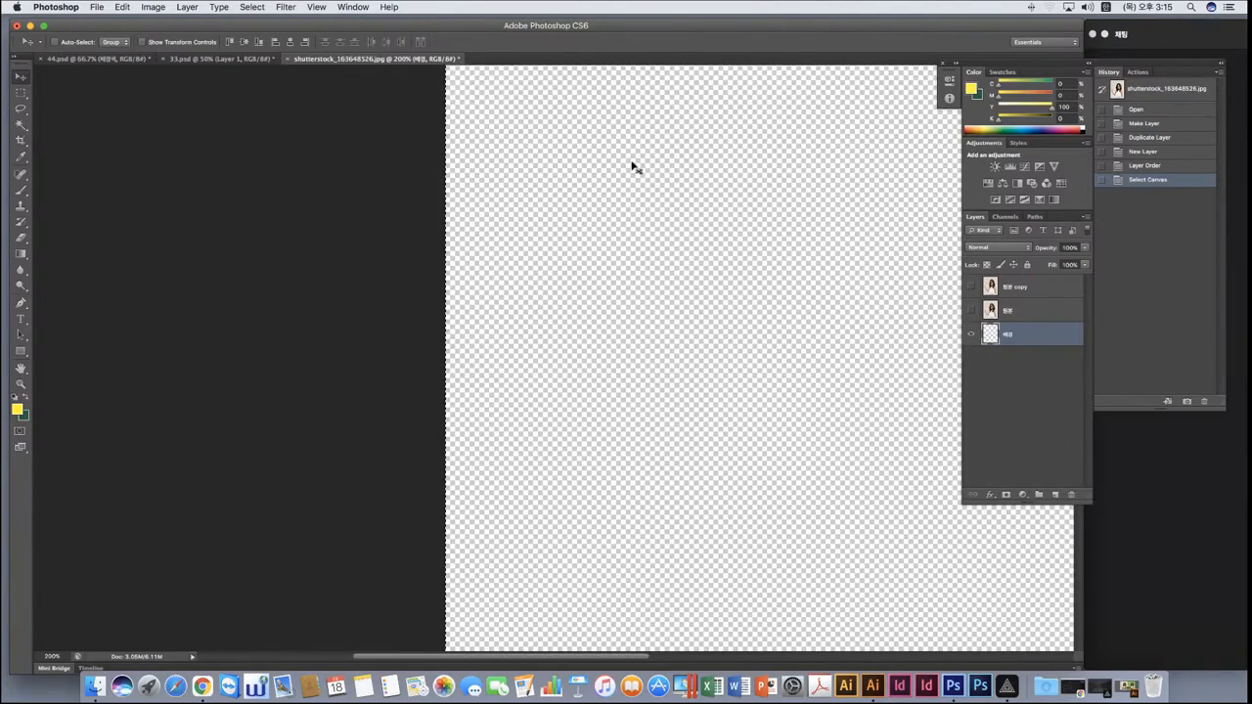
scroll(633, 168, "up", 3)
key("super+0")
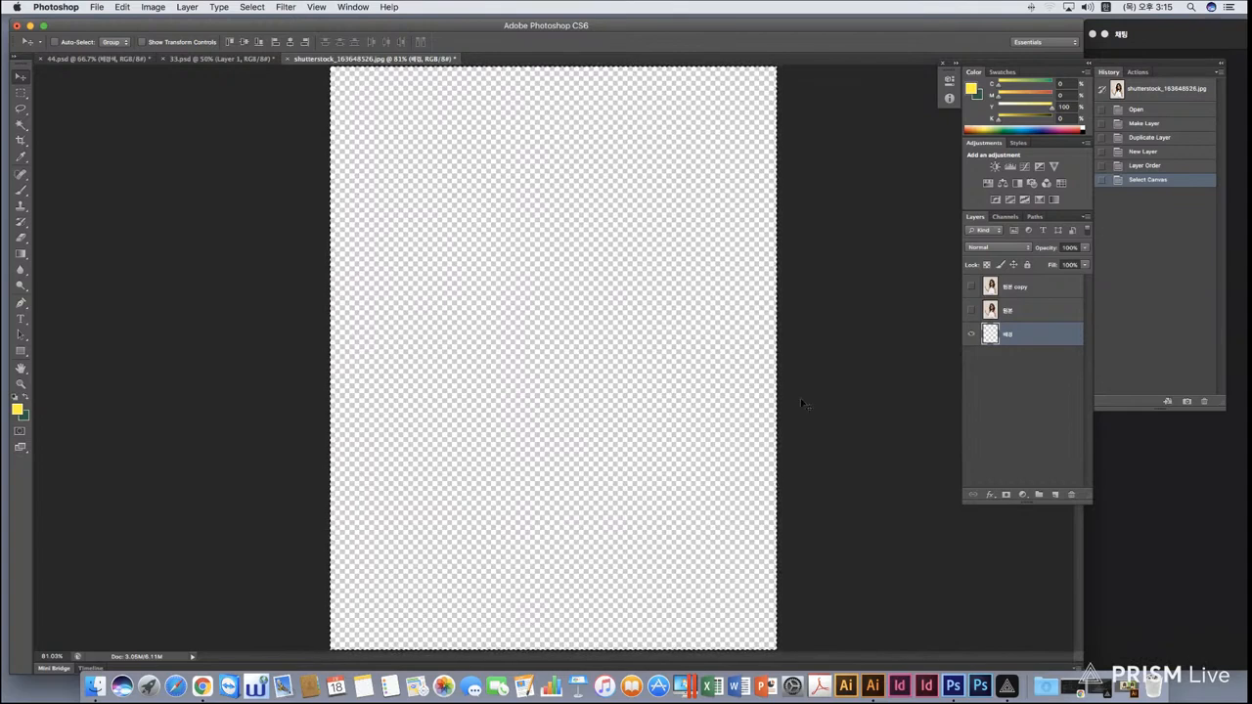
key("super+minus")
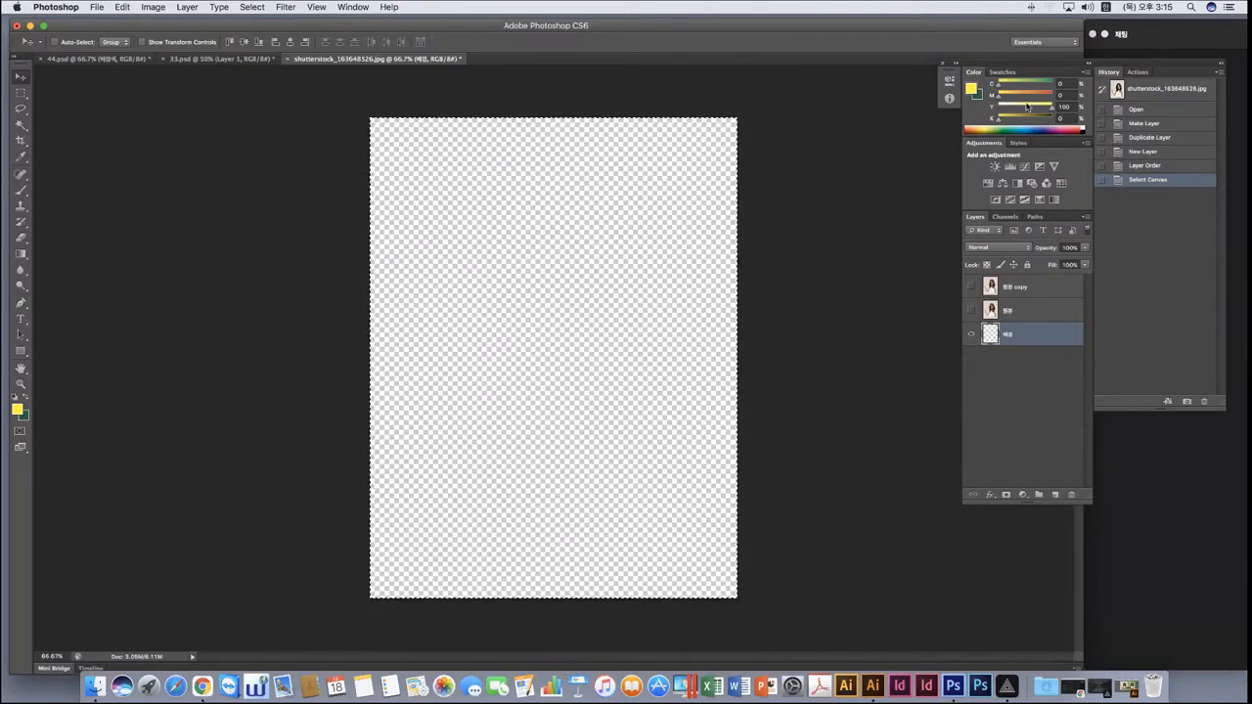
Set the foreground colour to red by raising magenta to 100%, and fill the selected 배경 layer with it.
left_click_drag(998, 95, 1075, 99)
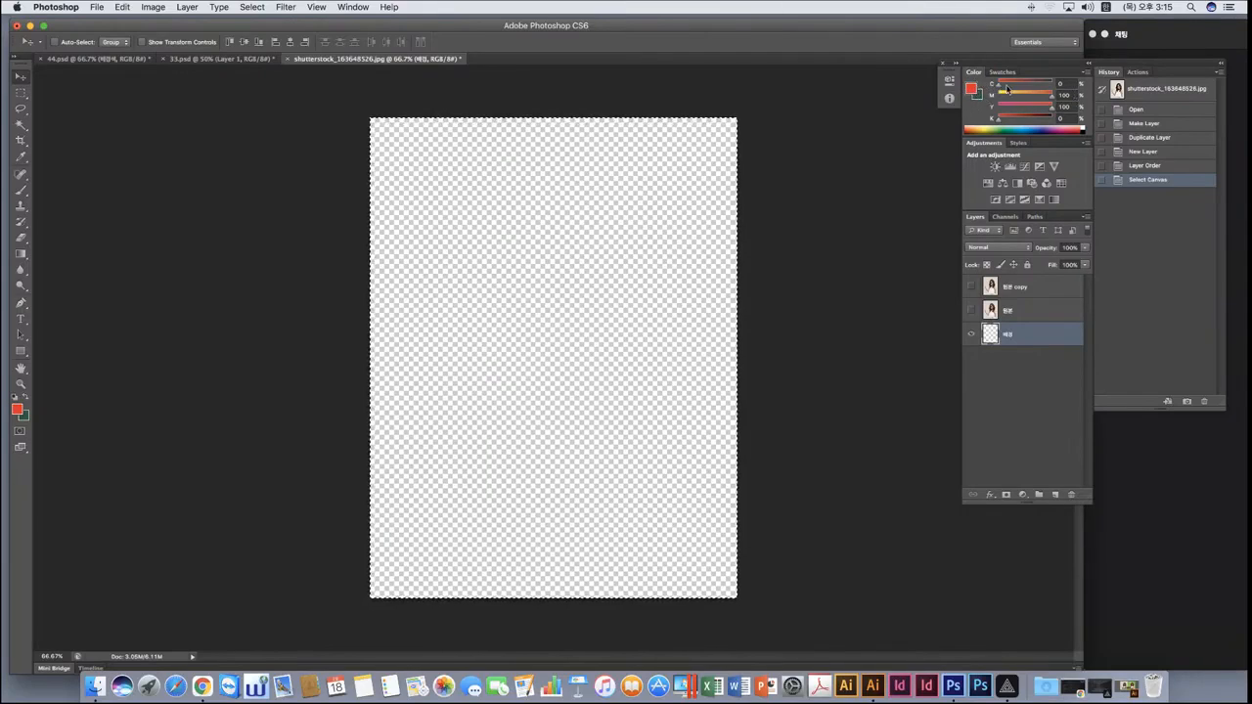
left_click(981, 96)
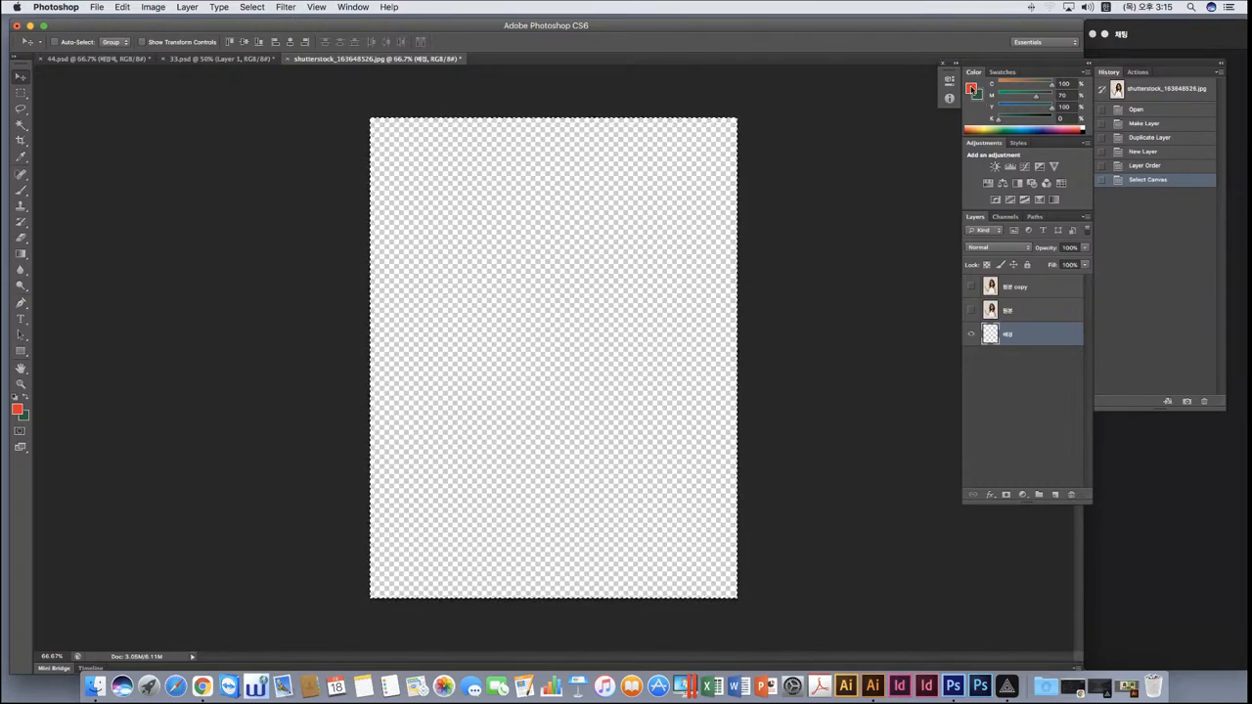
left_click(971, 88)
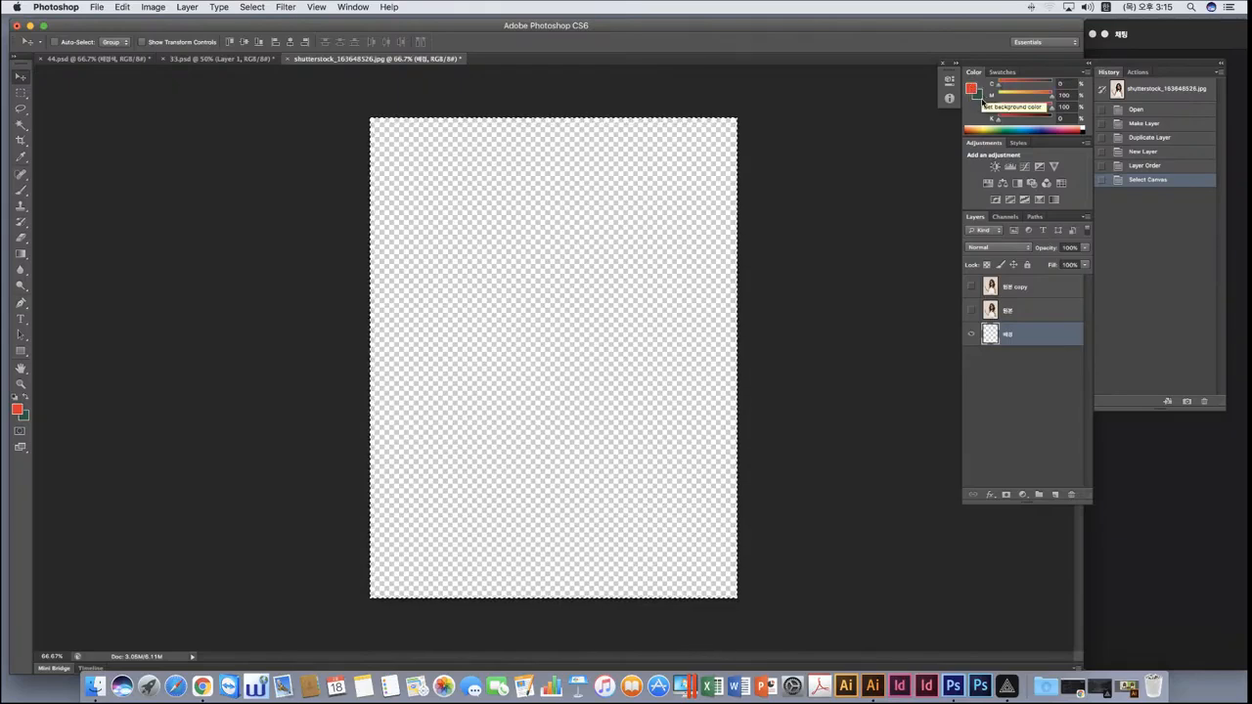
left_click(980, 98)
left_click(970, 89)
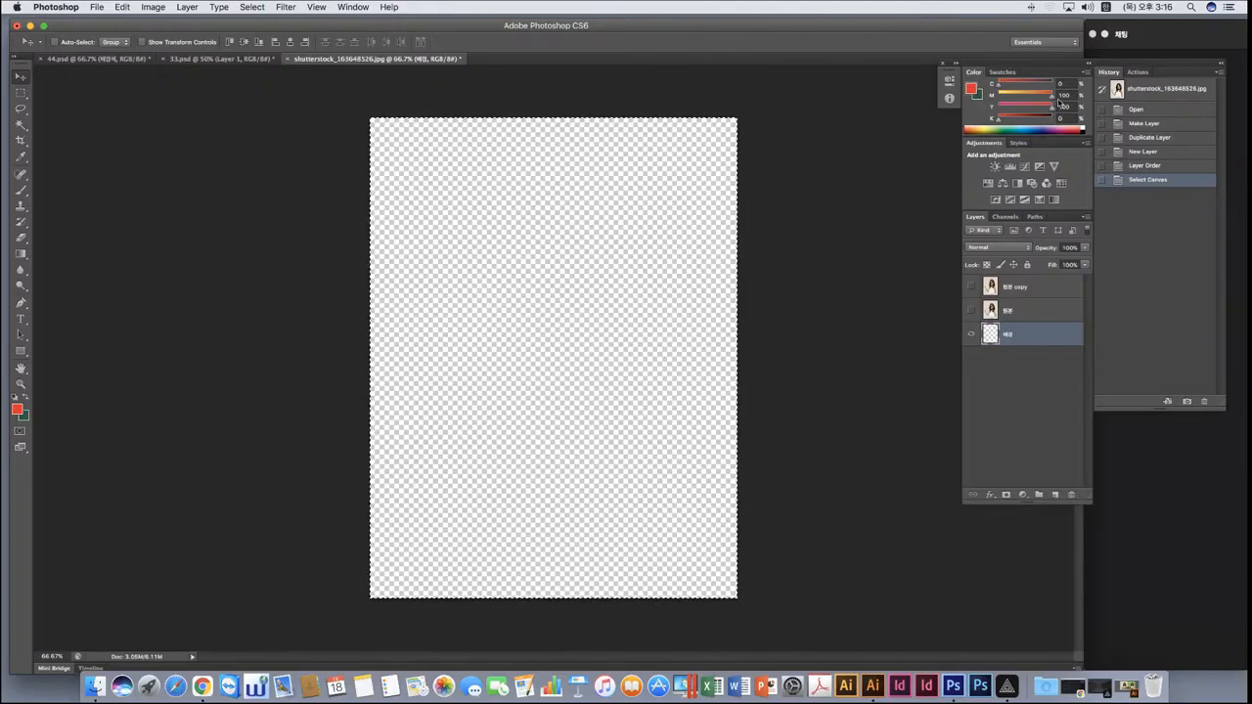
left_click_drag(1053, 100, 1083, 103)
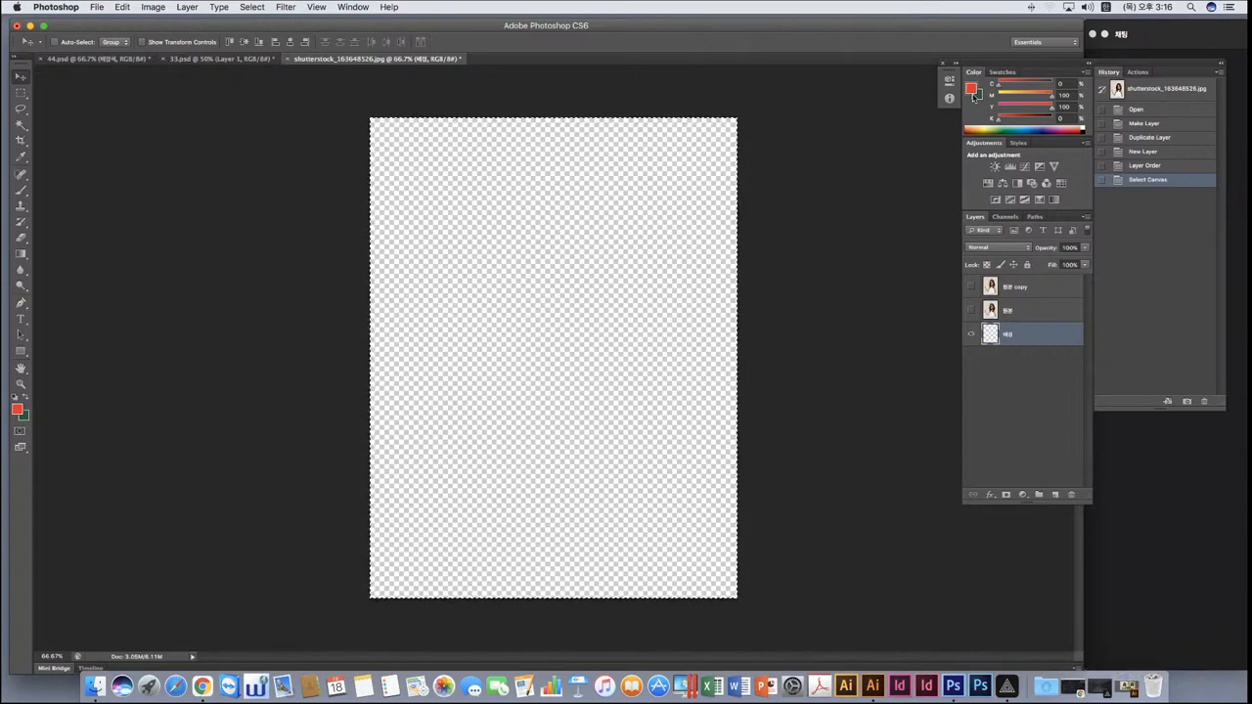
key("alt+BackSpace")
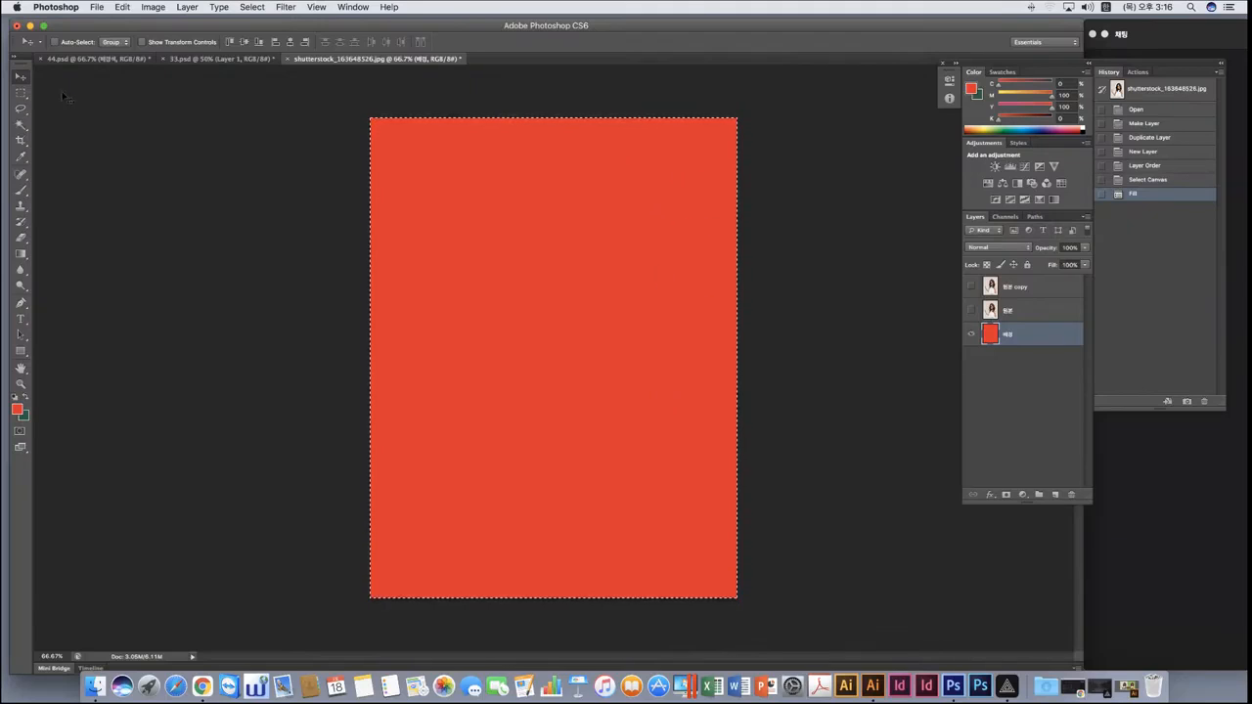
Deselect the canvas and show the 원본 and 원본 copy layers again.
key("m")
left_click(797, 265)
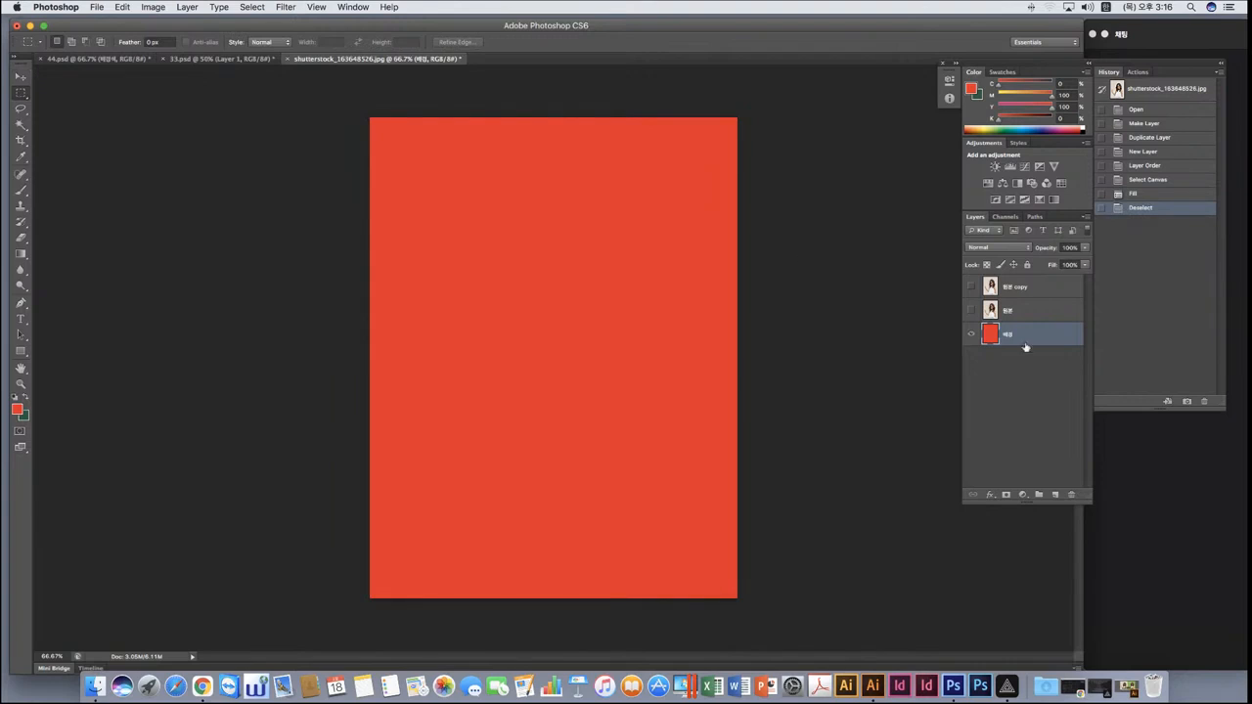
left_click(970, 311)
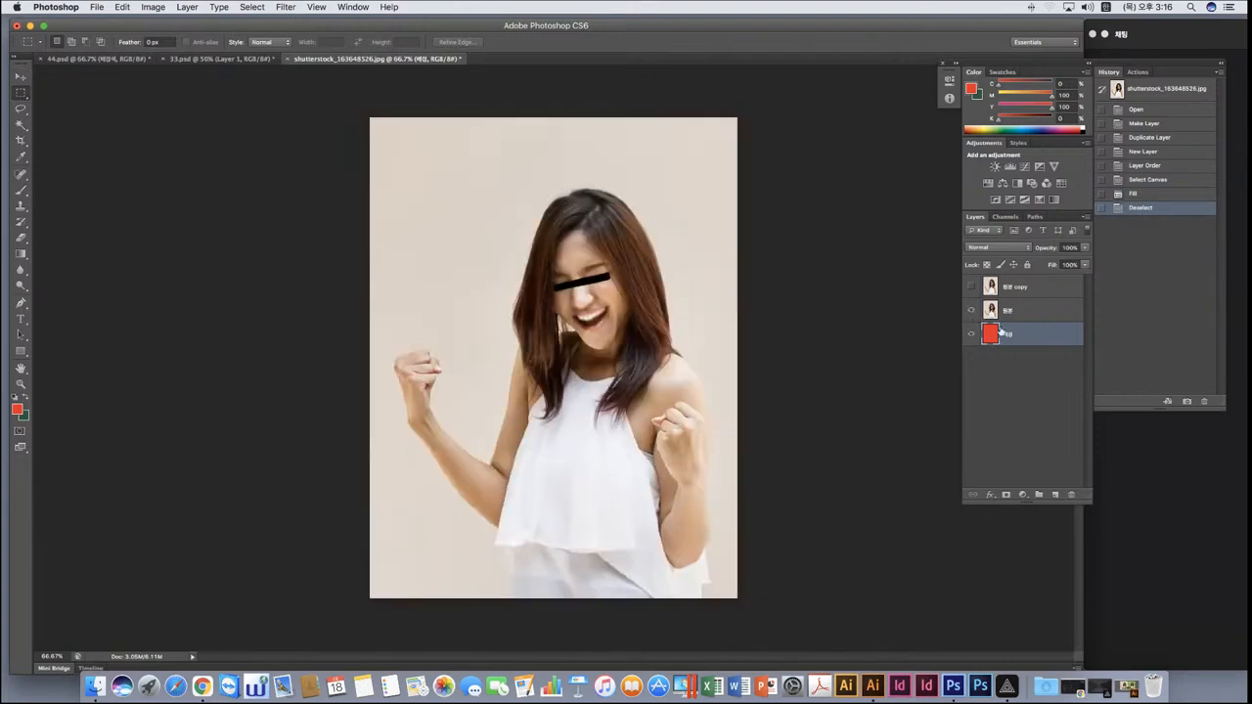
left_click(971, 288)
Duplicate the 원본 layer and move the original beneath the 배경 layer.
left_click_drag(1029, 313, 1055, 494)
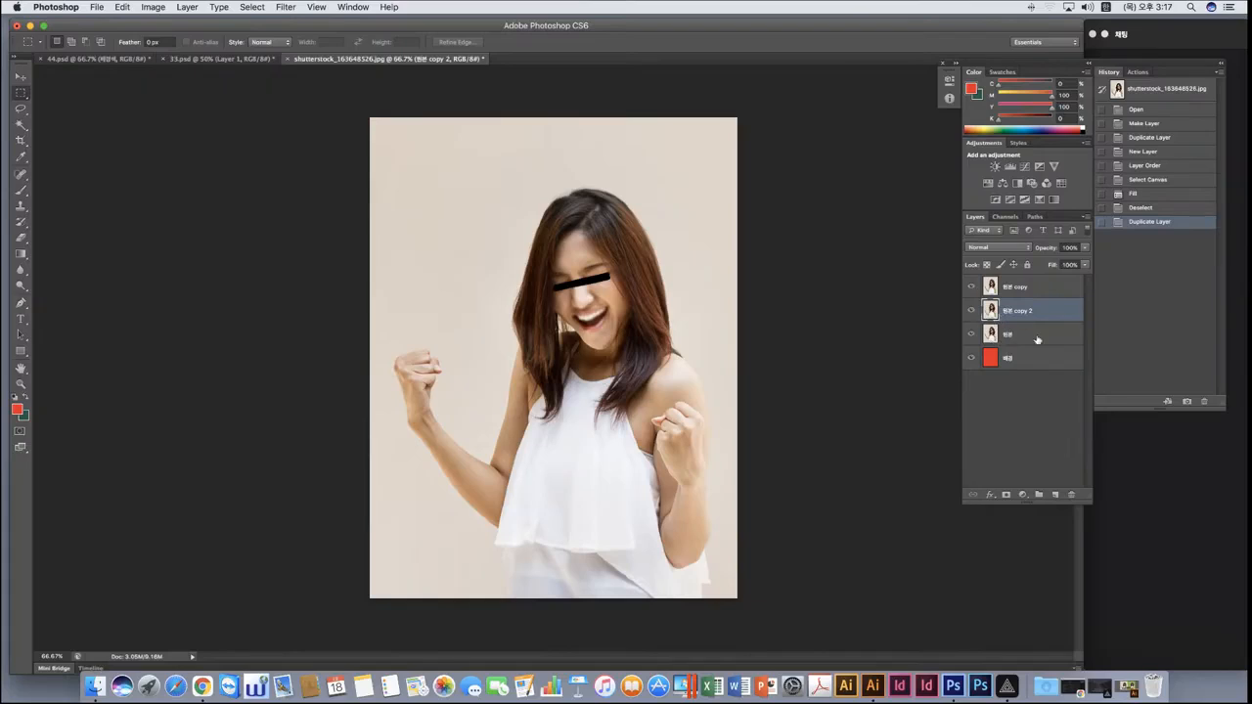
left_click_drag(1025, 333, 1033, 381)
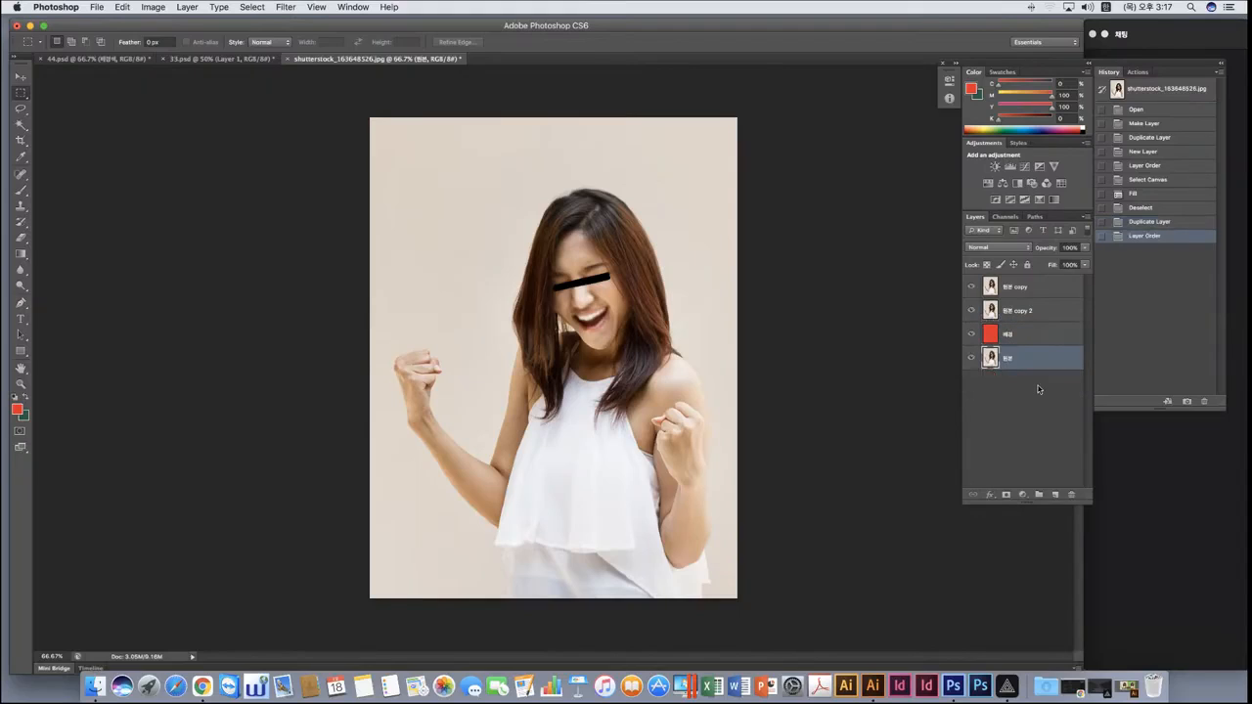
Toggle the visibility of the photo copies and 배경, and select each layer in turn to review the stacking order.
left_click(971, 286)
left_click(971, 310)
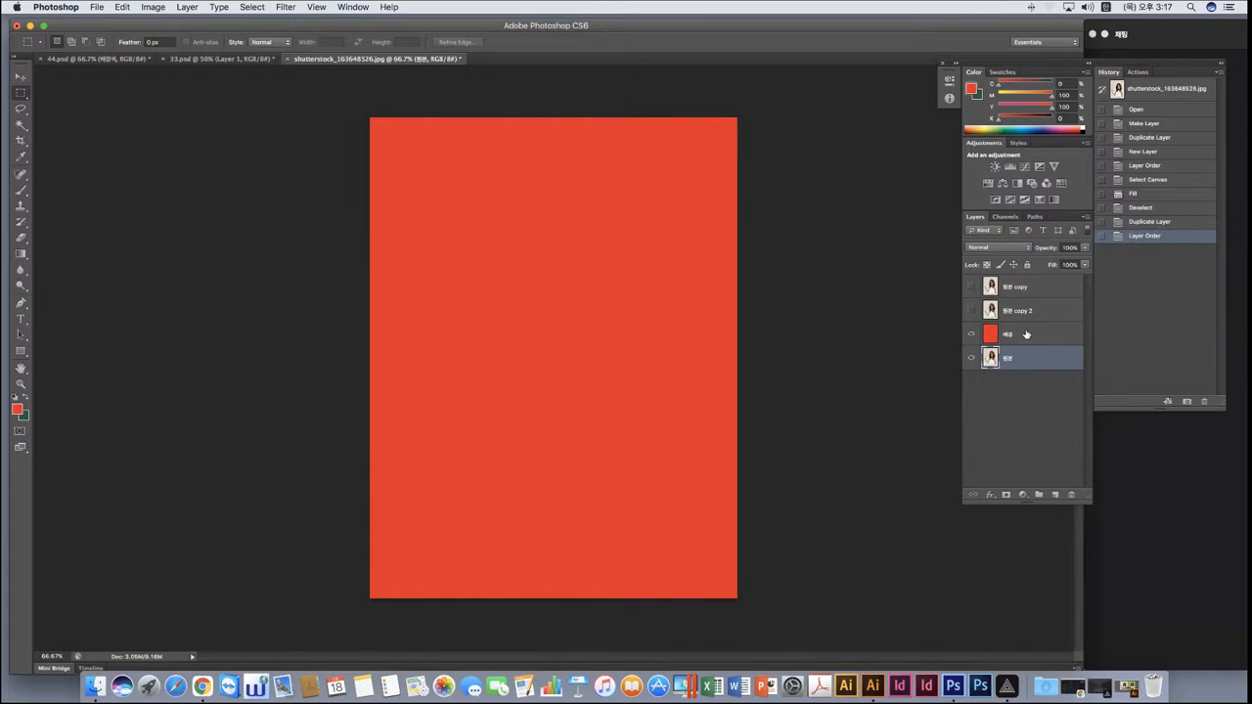
left_click(1021, 337)
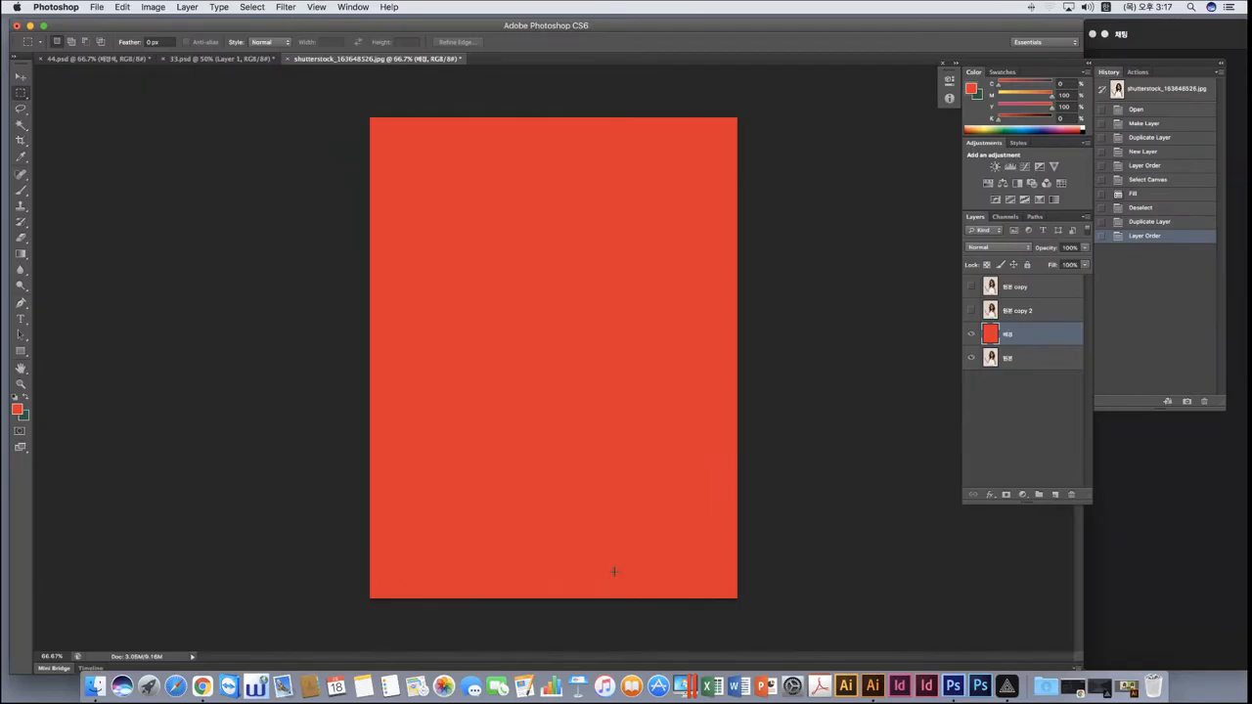
left_click(971, 334)
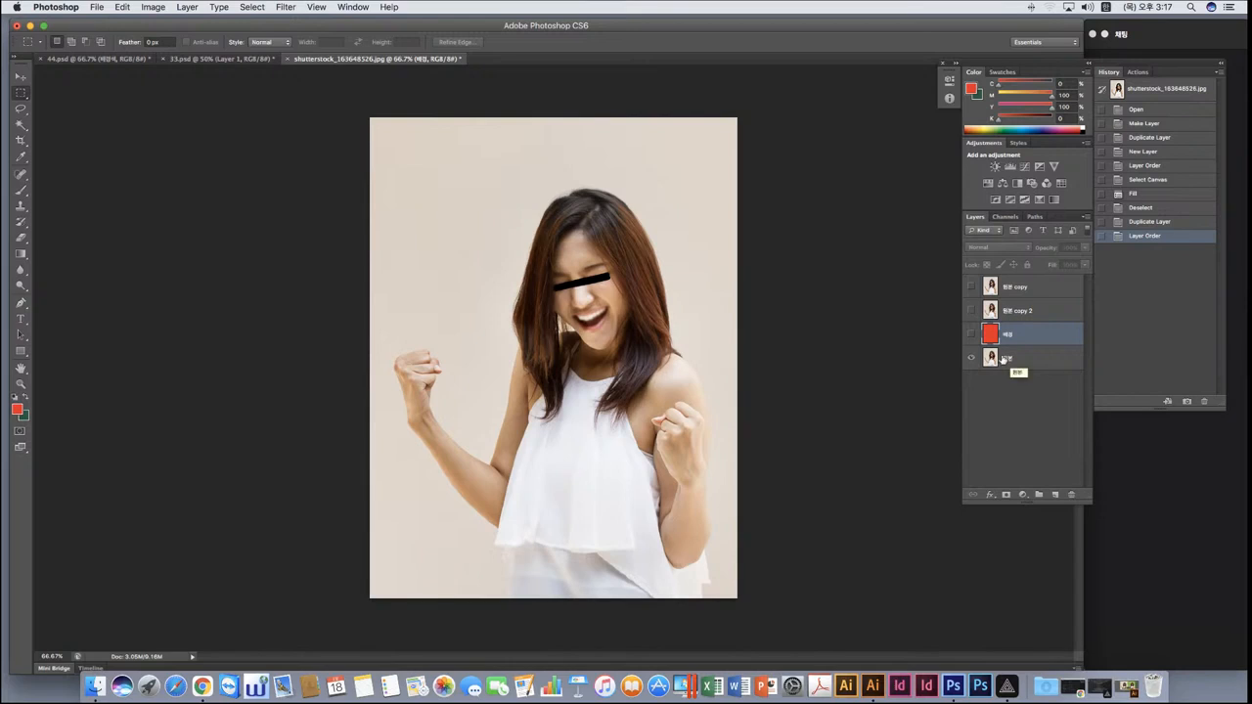
left_click(972, 335)
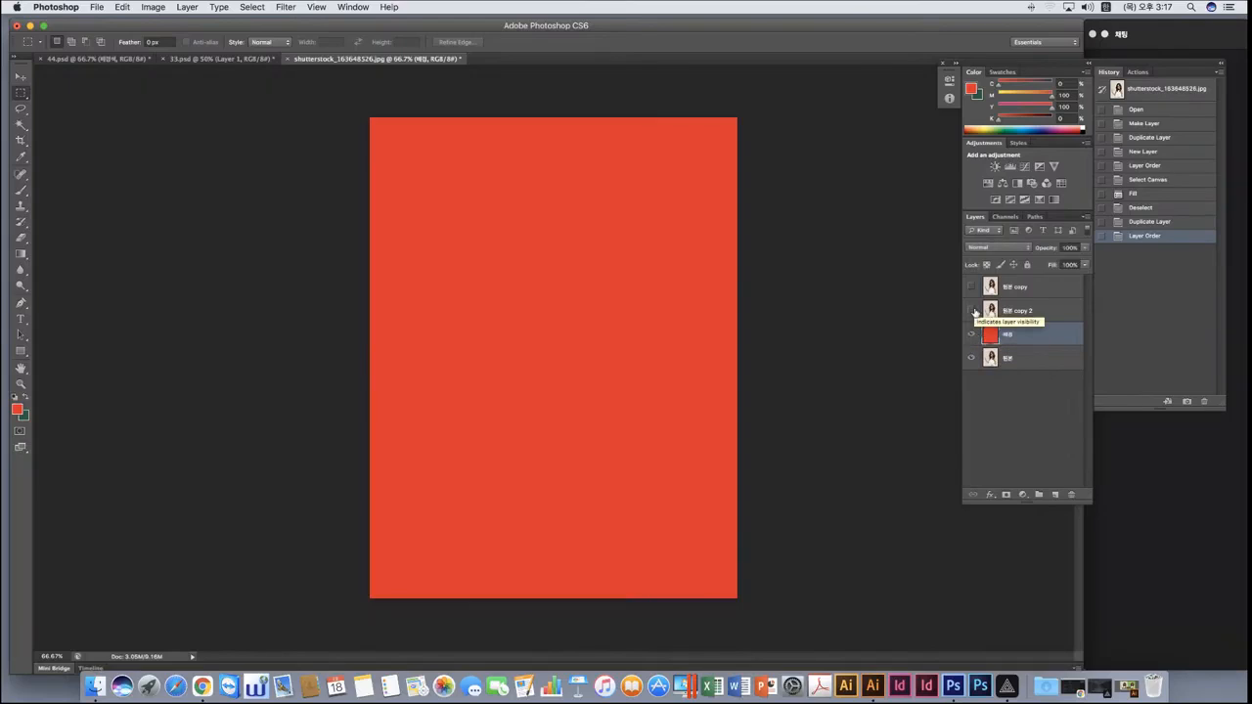
left_click(971, 310)
left_click(972, 286)
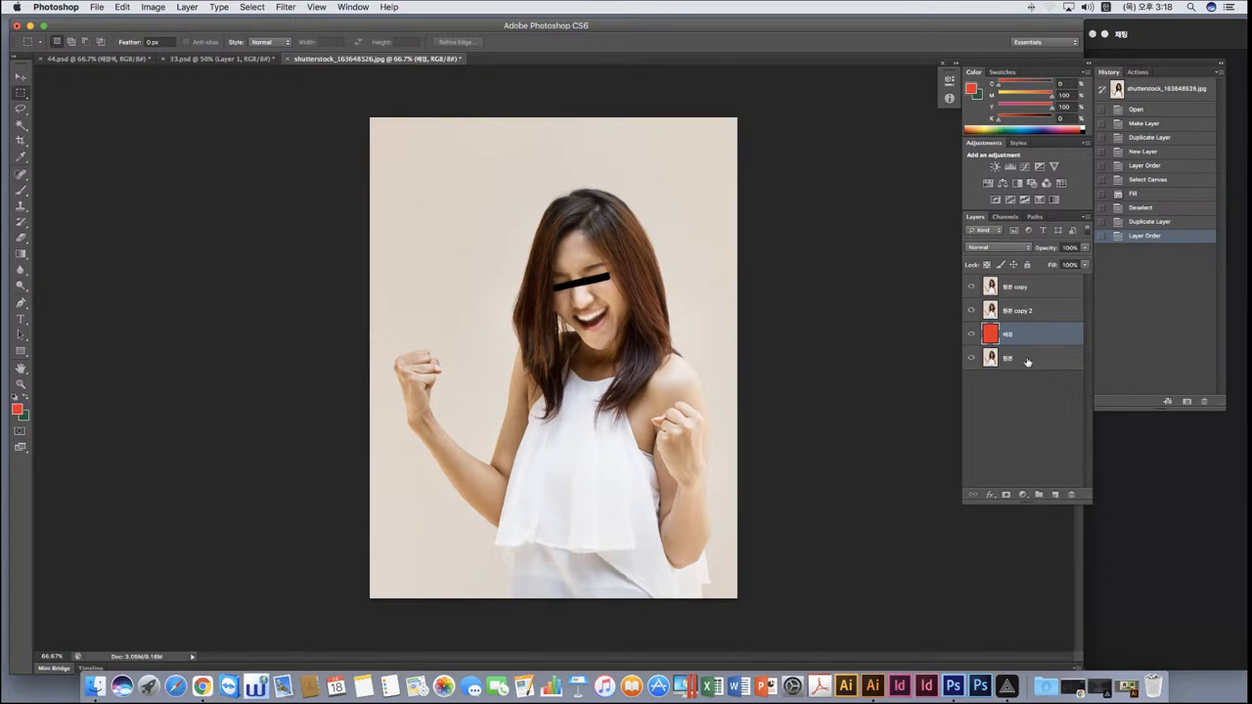
left_click(1022, 290)
left_click(1023, 312)
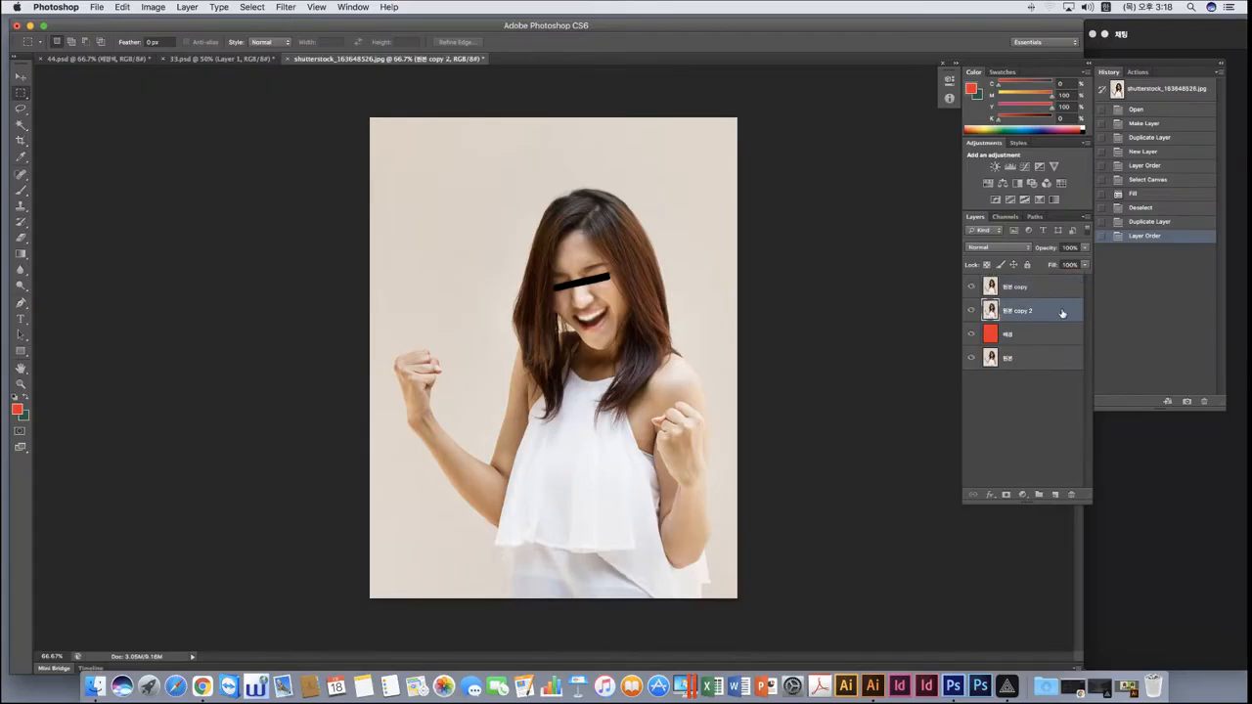
left_click(1024, 334)
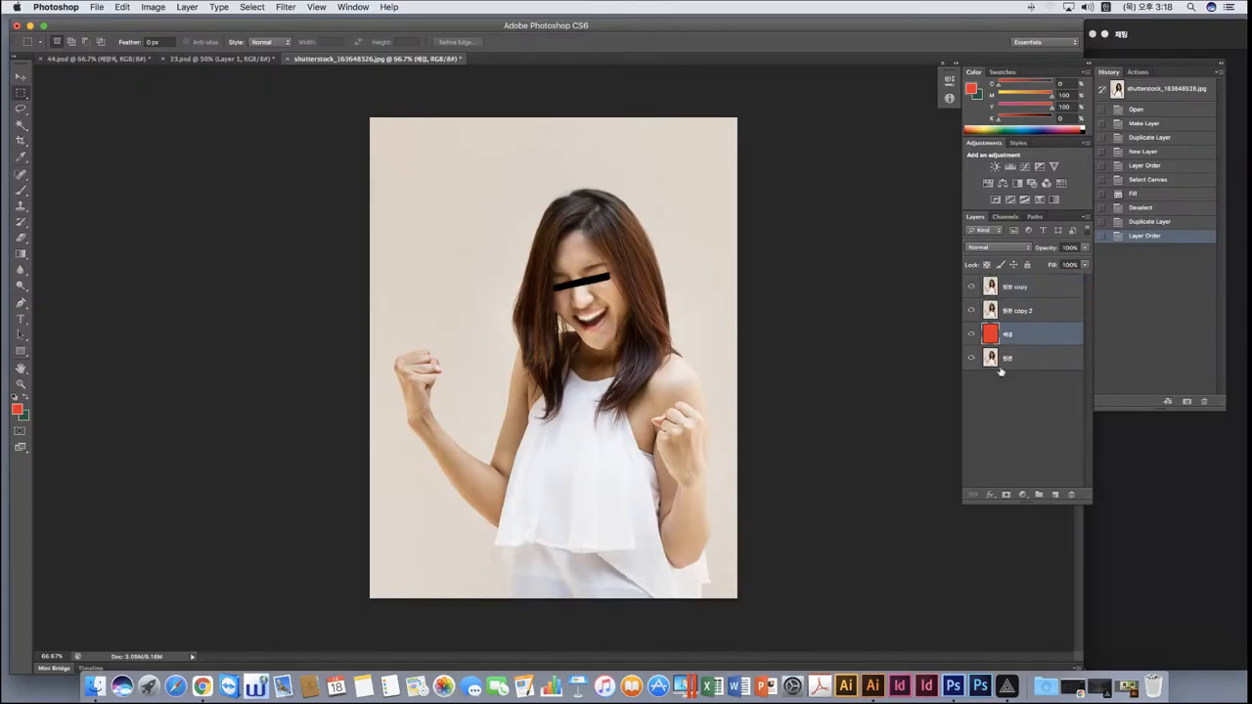
left_click(1022, 360)
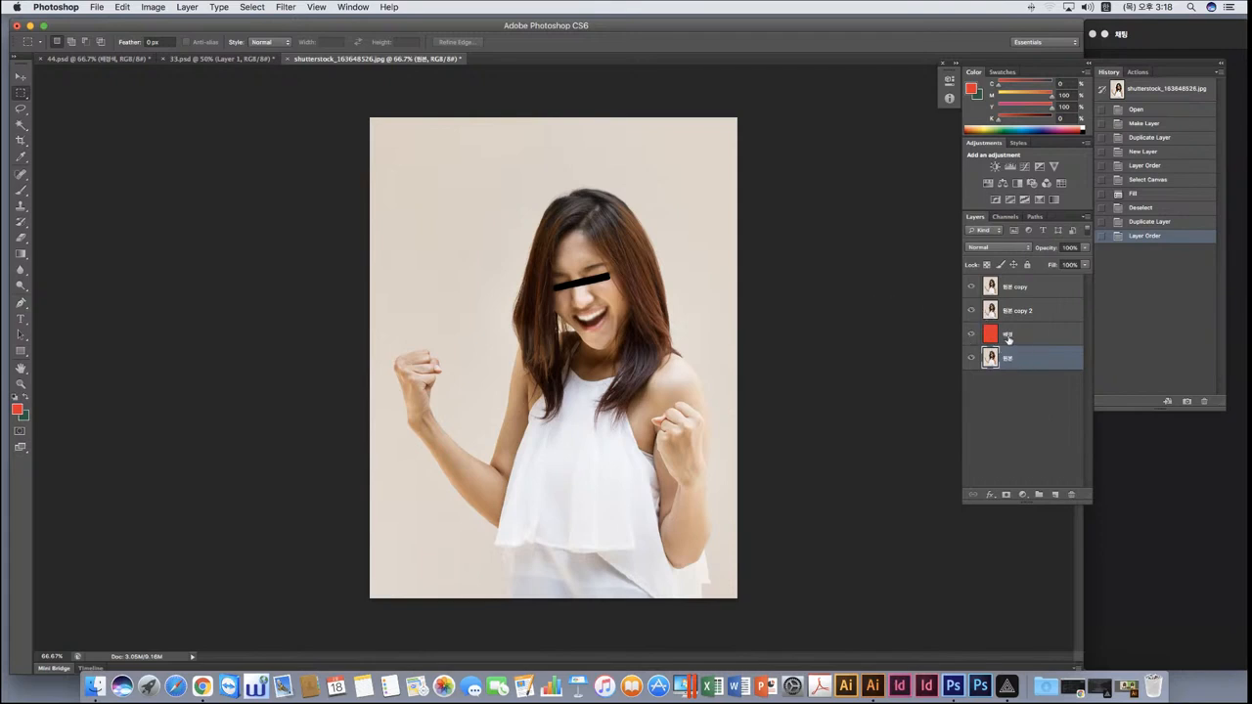
left_click(1018, 288)
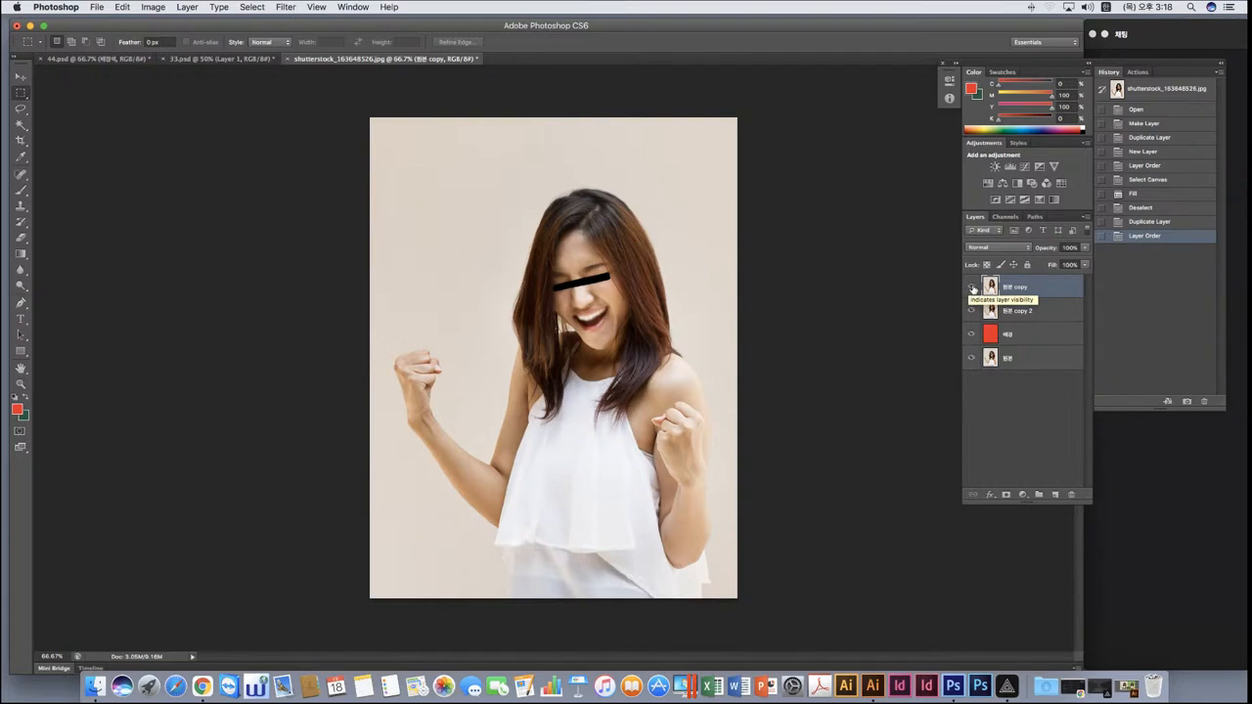
Hide the 원본 copy layer, select 원본 copy 2, and toggle its visibility to check it against the red background.
left_click(973, 288)
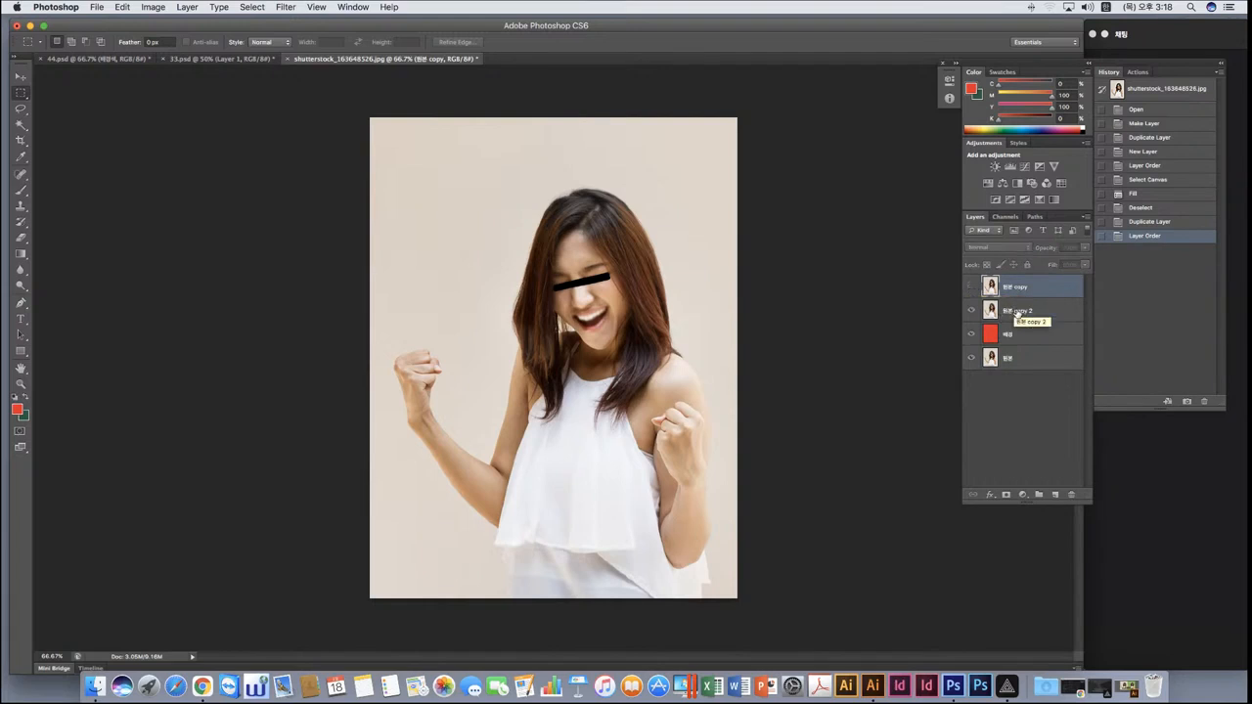
left_click(1018, 311)
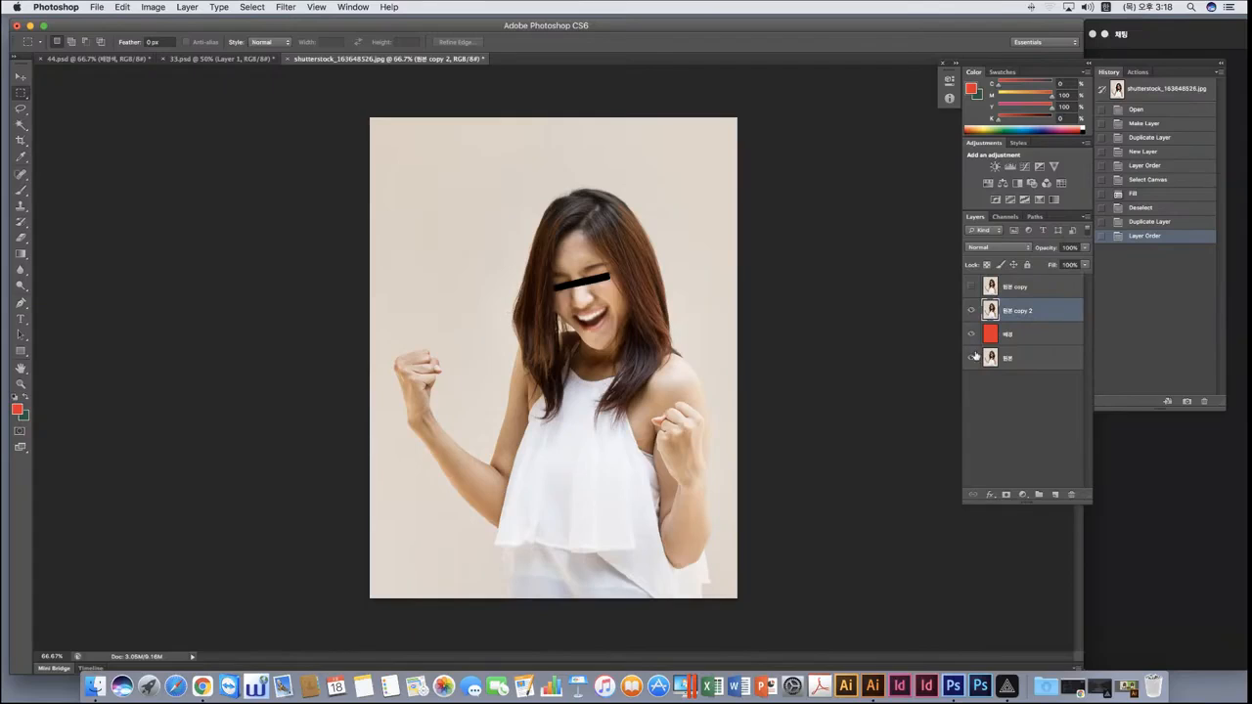
left_click(971, 312)
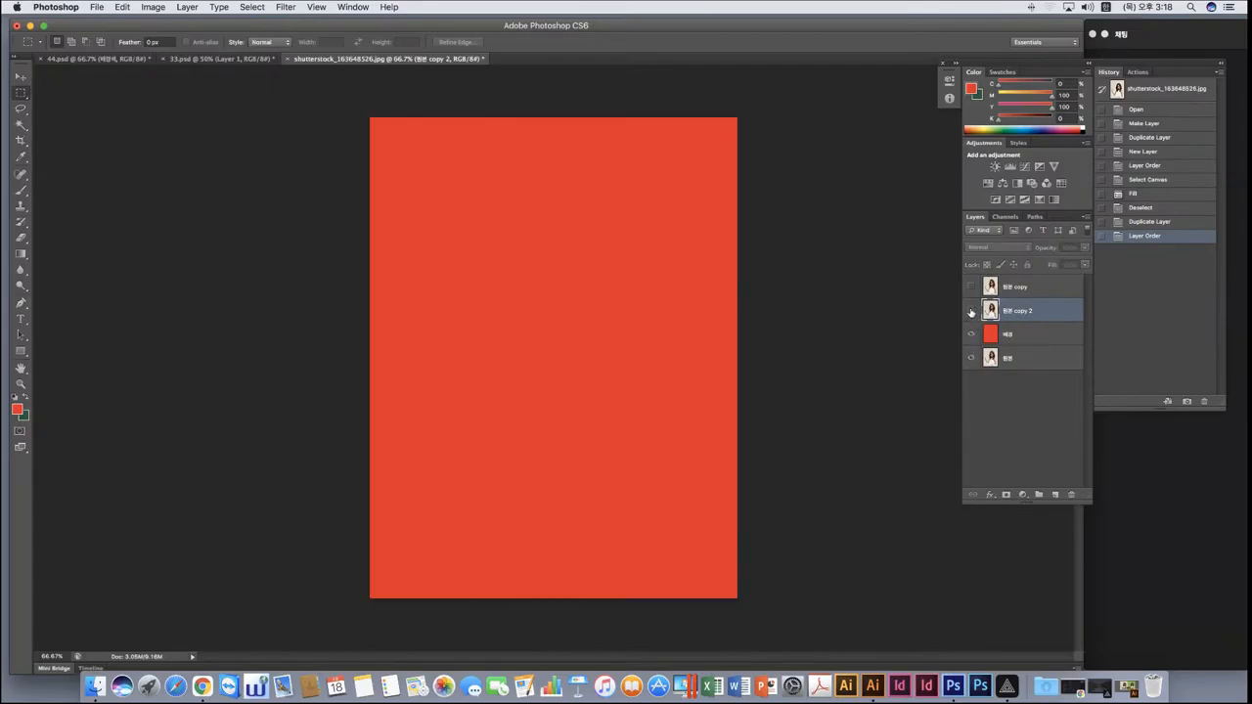
left_click(971, 312)
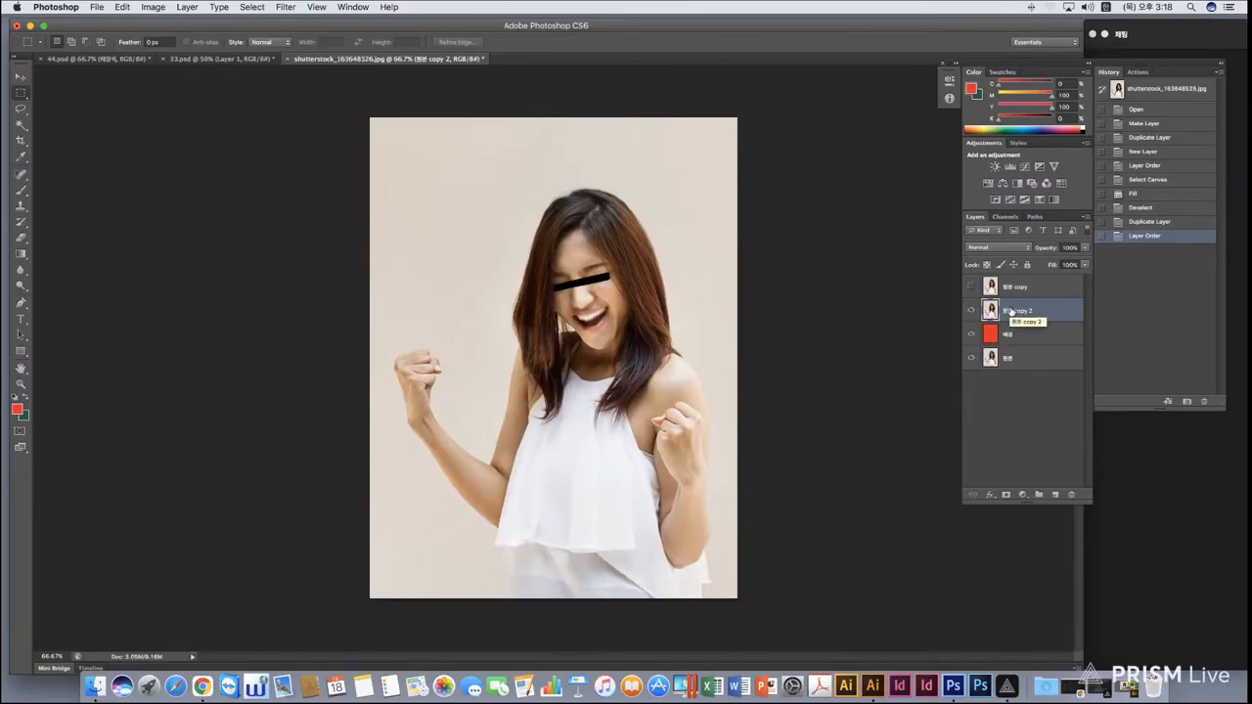
Try the Darken, Multiply, Color Burn, Darker Color and Overlay blend modes on the 원본 copy 2 layer.
left_click(1026, 248)
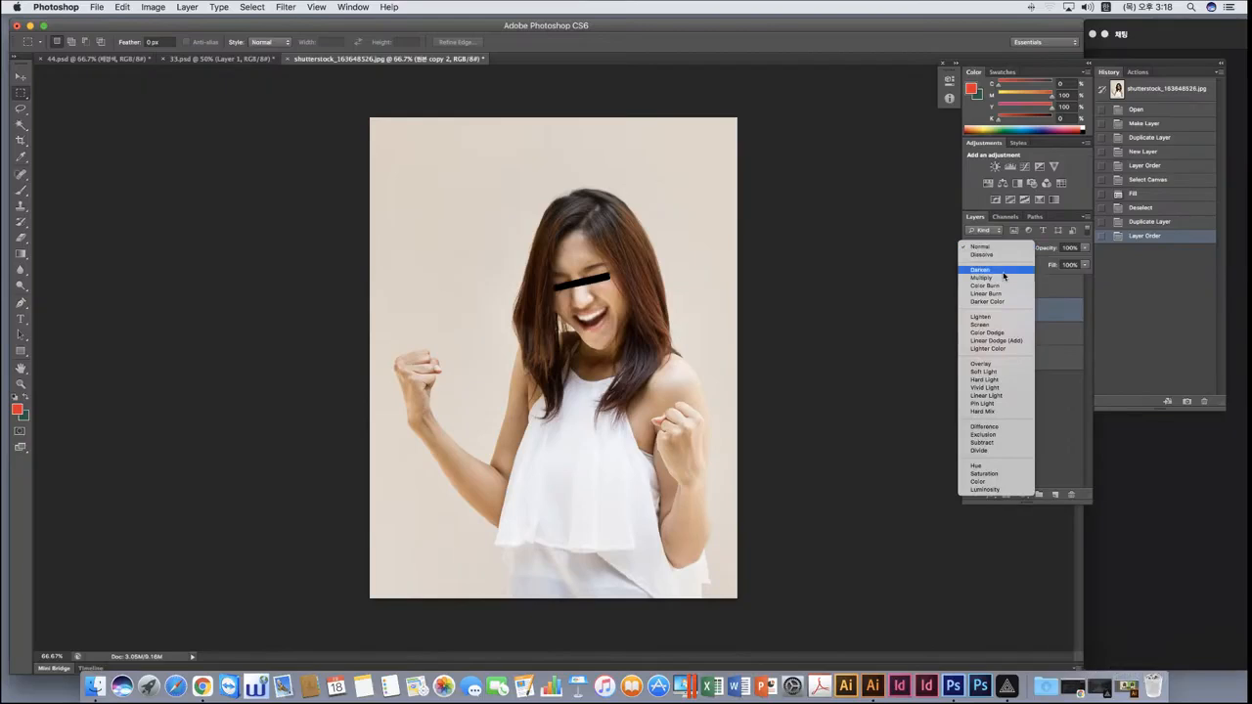
left_click(1002, 272)
left_click(1025, 253)
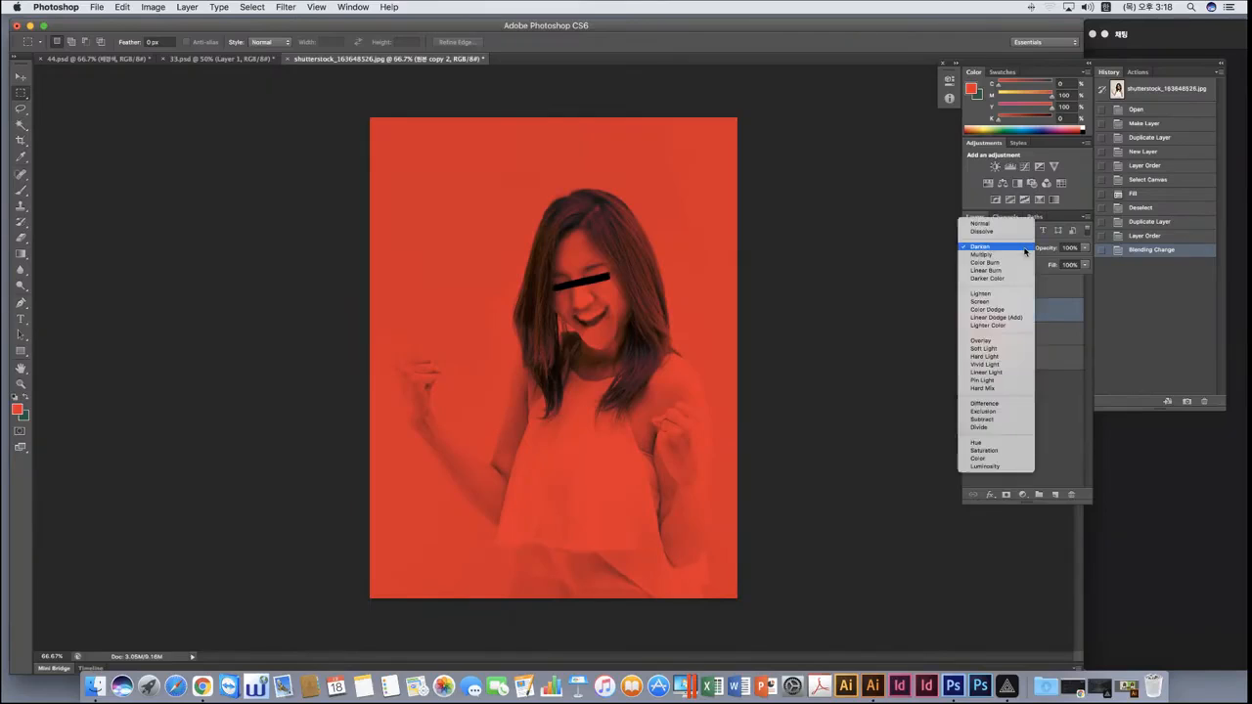
left_click(1025, 256)
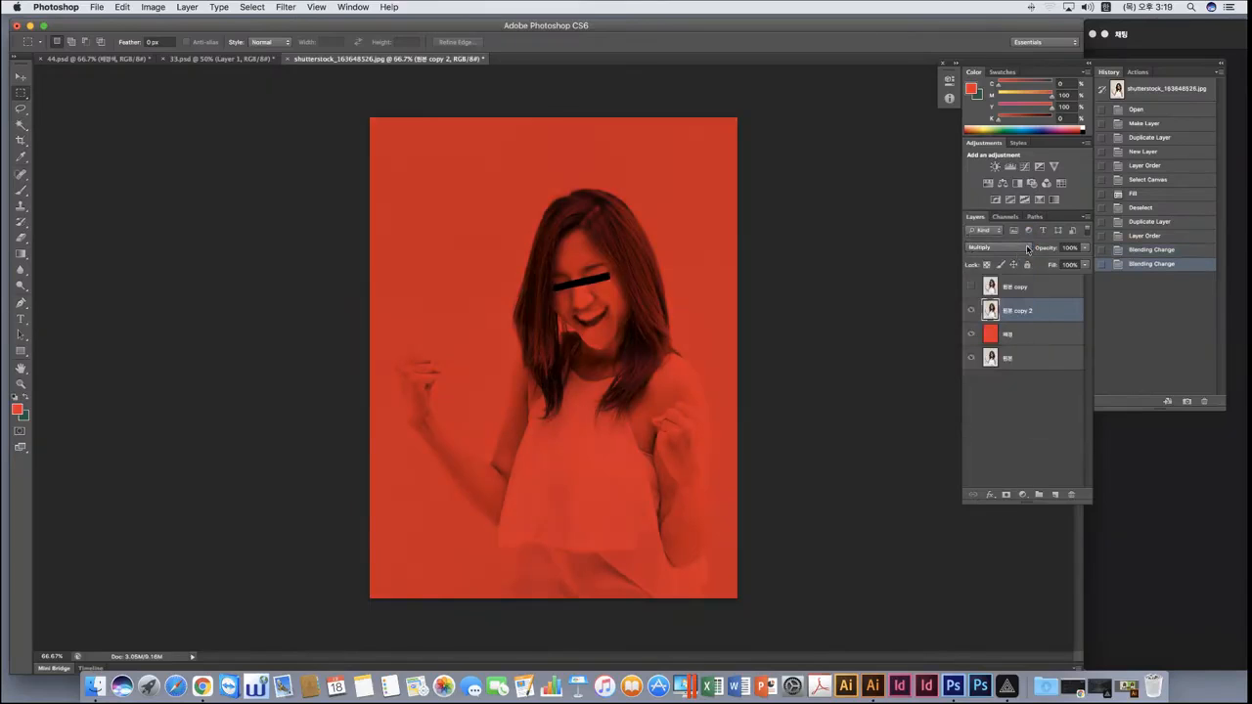
left_click(1026, 249)
left_click(1027, 253)
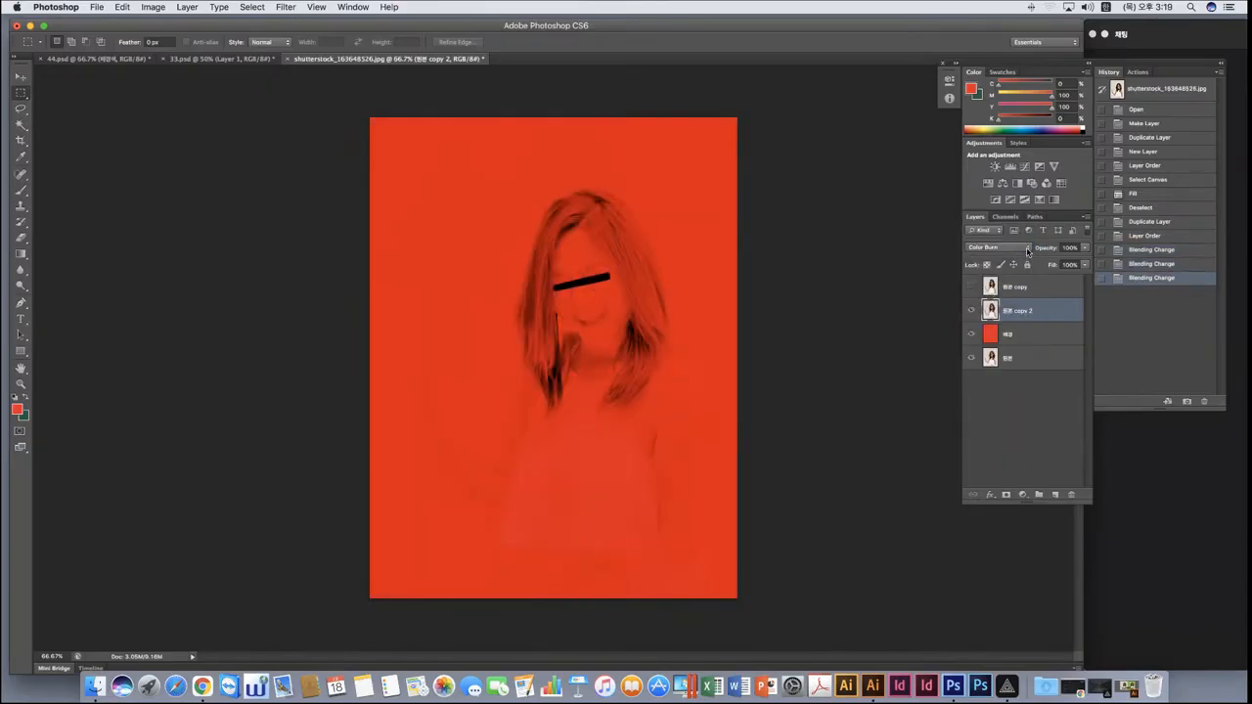
left_click(1027, 251)
left_click(1025, 264)
left_click(1025, 248)
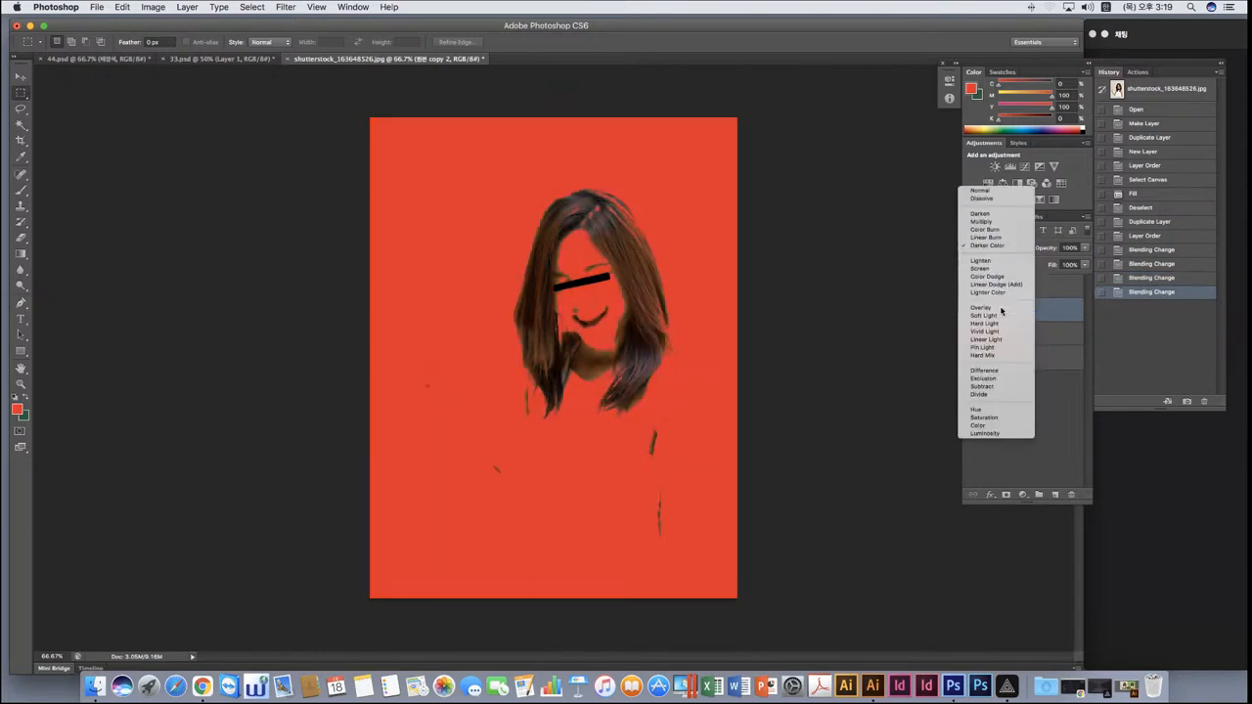
left_click(1000, 308)
Set the 원본 copy 2 layer's blend mode to Multiply and inspect the woman's hair and face up close.
left_click(1022, 248)
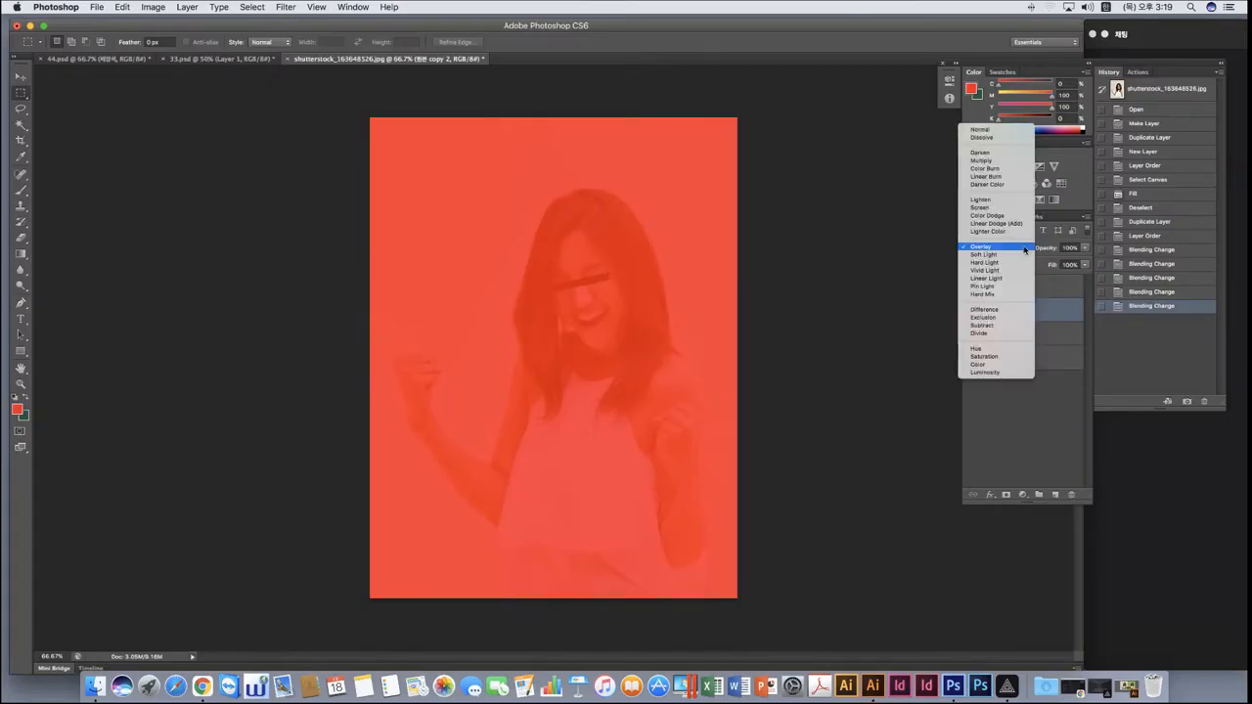
left_click(998, 160)
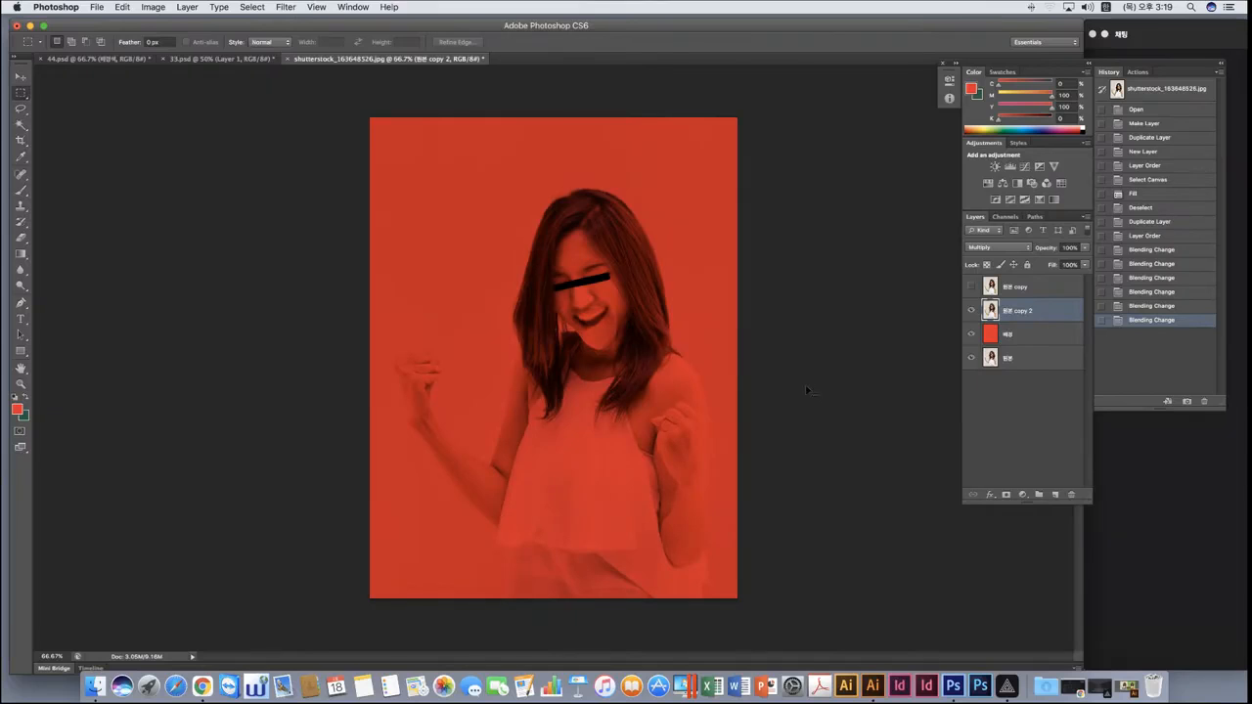
key("super+equal")
key("super+equal")
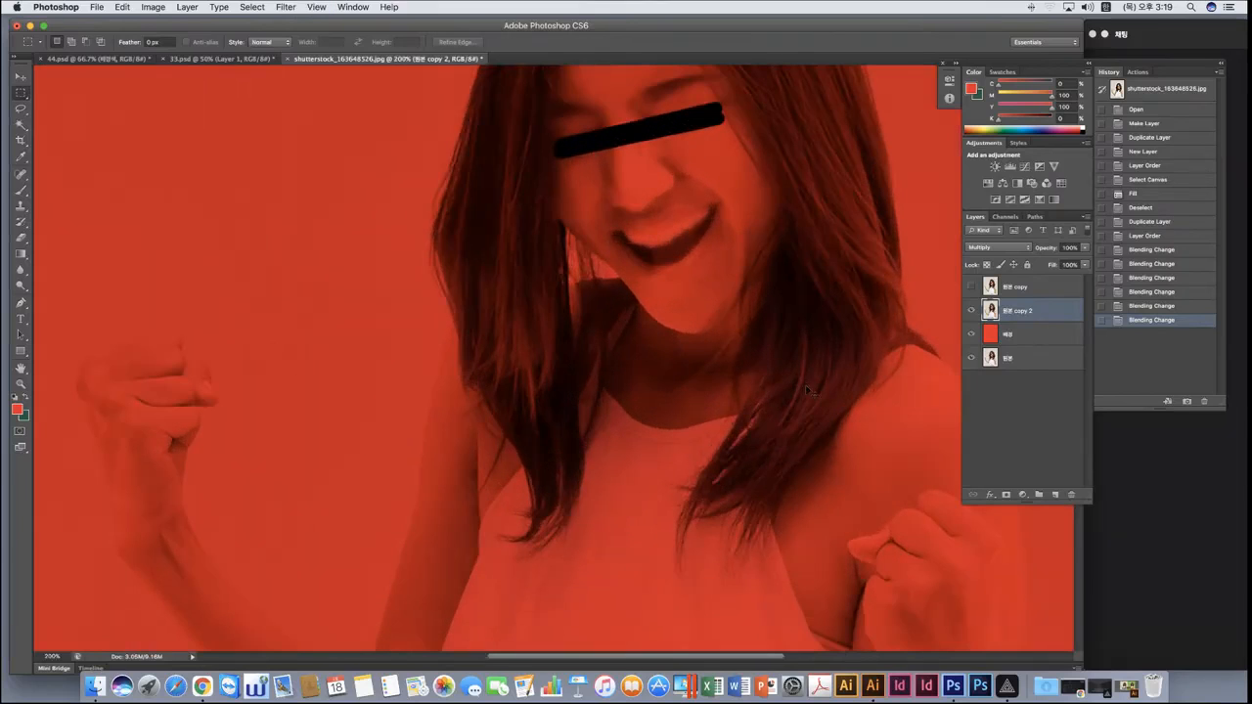
key("super+minus")
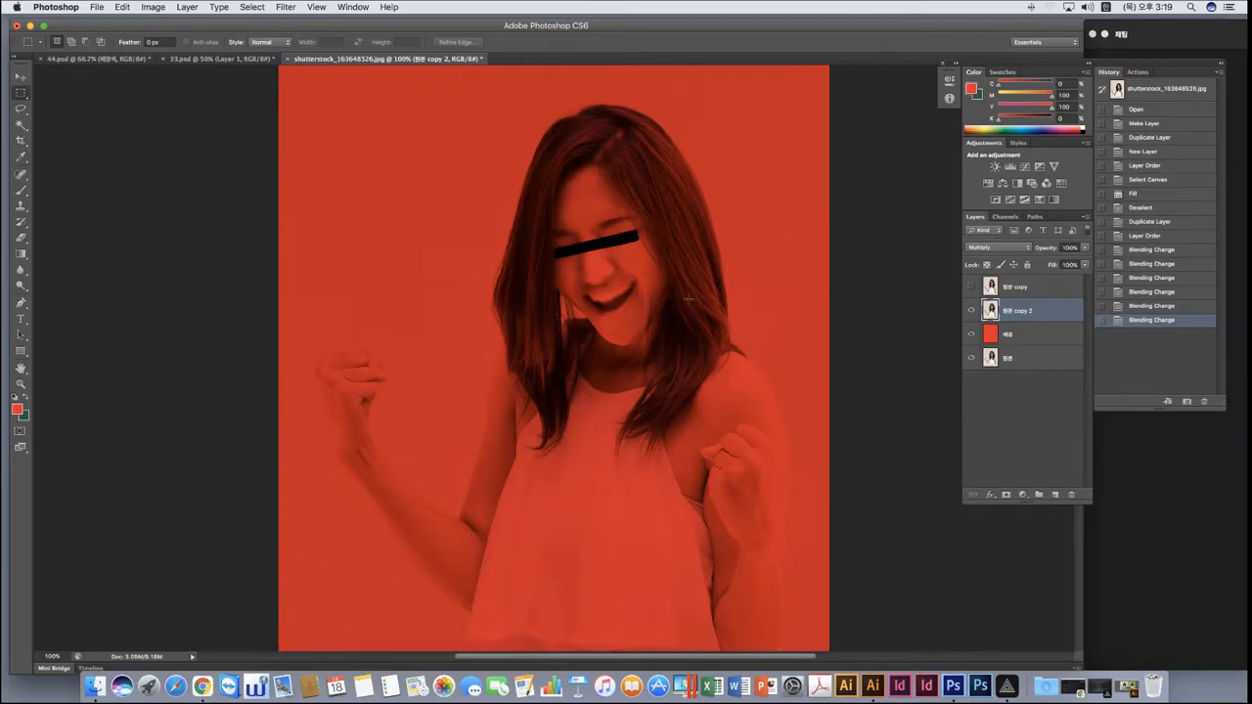
scroll(689, 299, "up", 3)
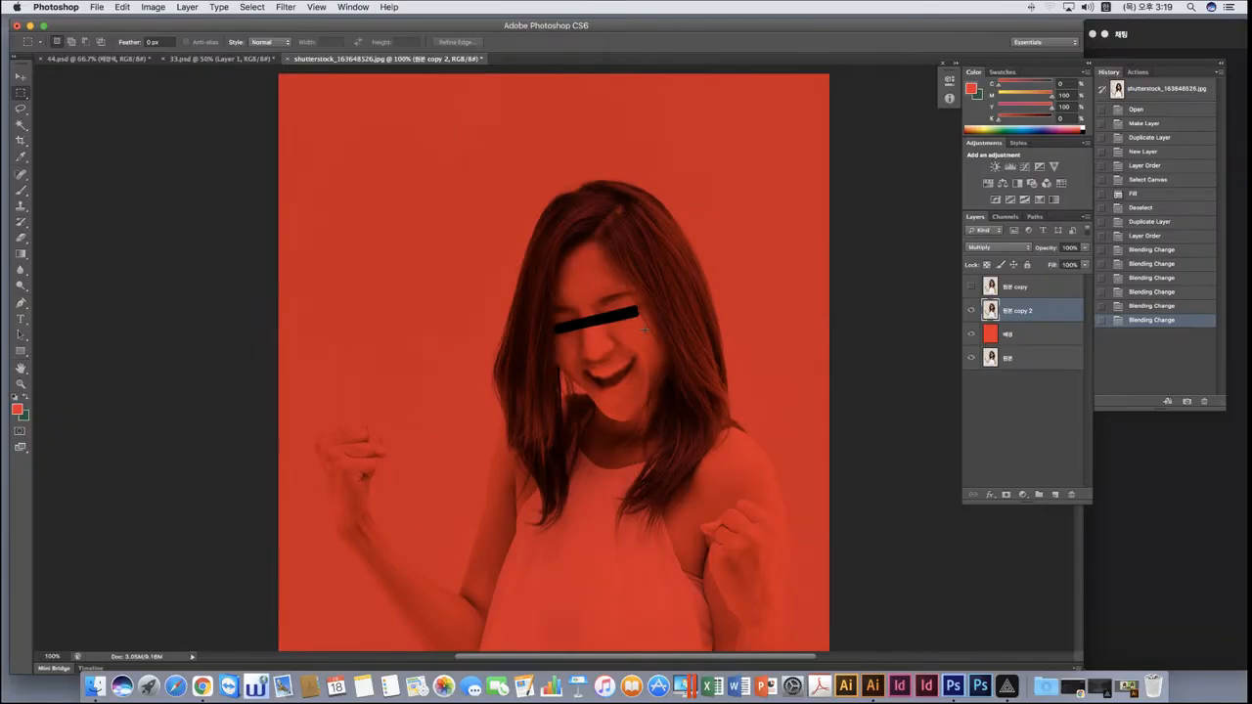
Switch the 원본 copy 2 layer to Normal and back to Multiply to compare how it blends with the red.
left_click(998, 247)
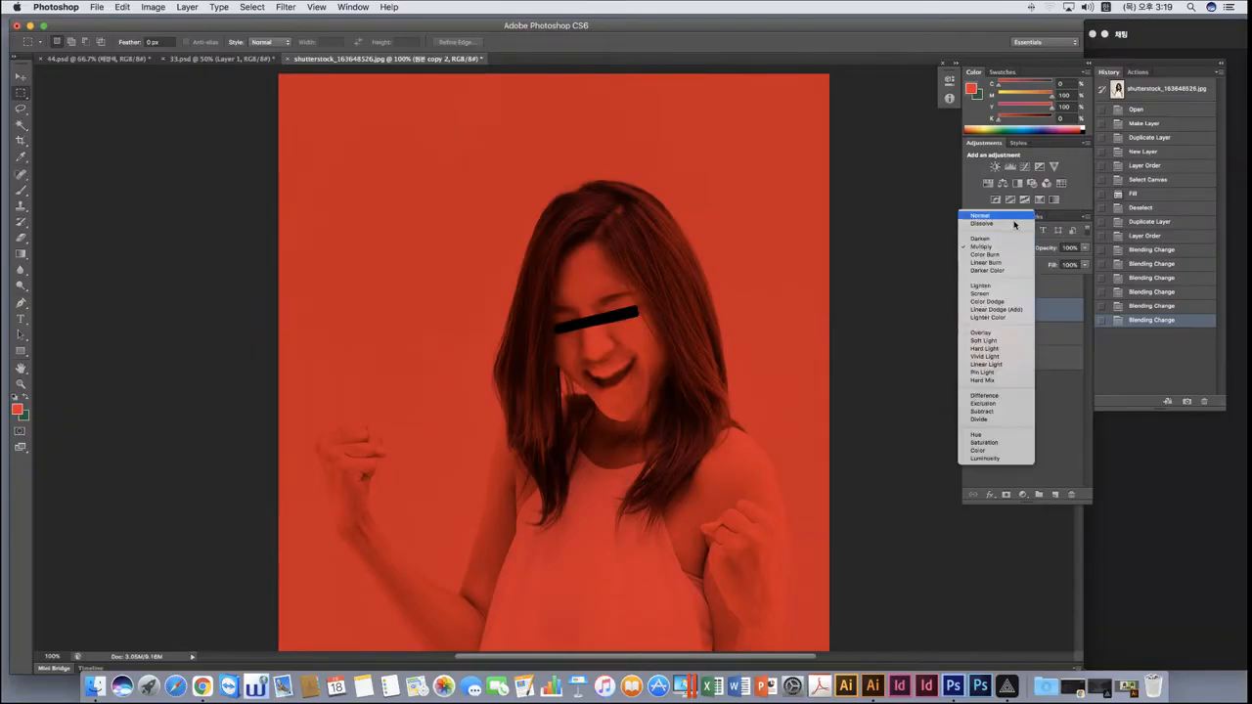
left_click(986, 217)
left_click(996, 248)
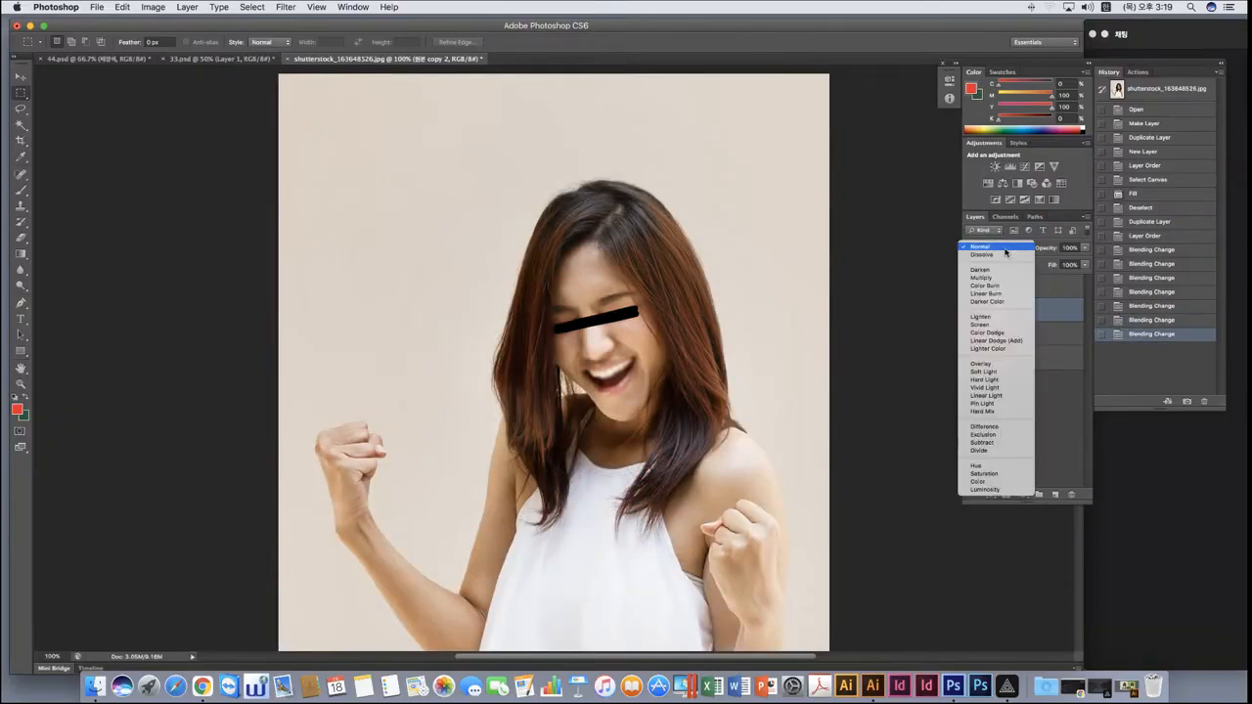
left_click(993, 280)
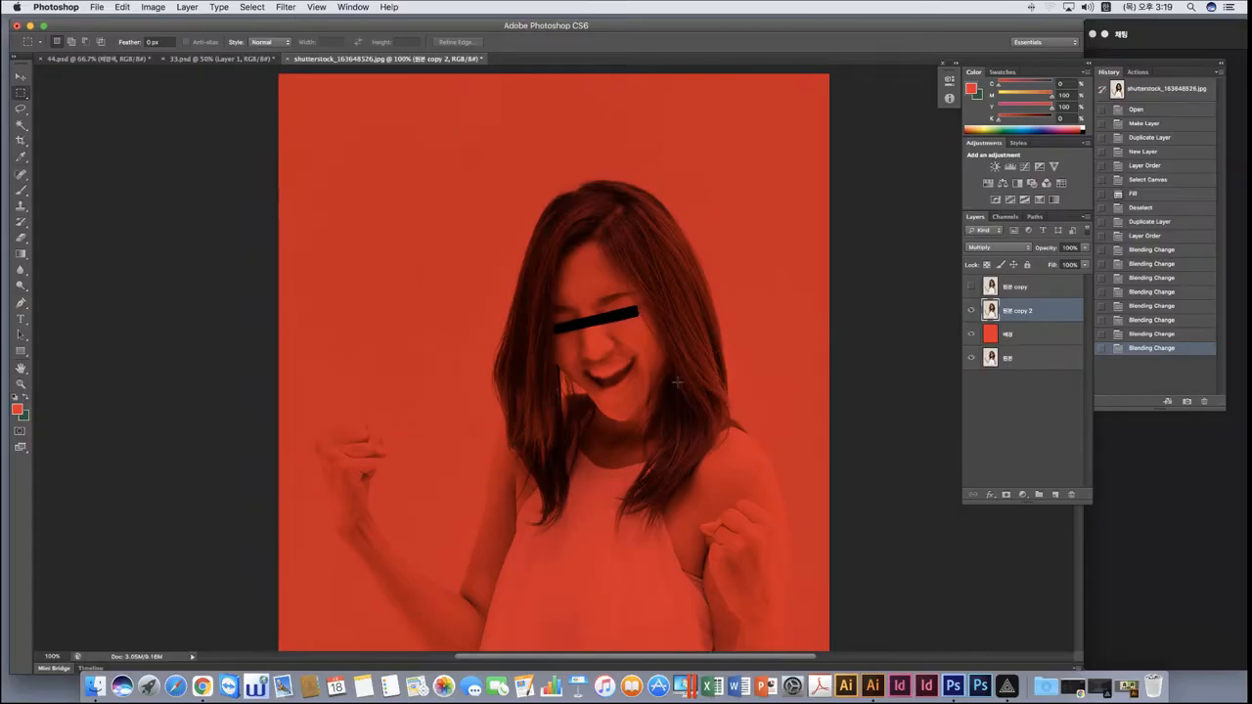
left_click(151, 8)
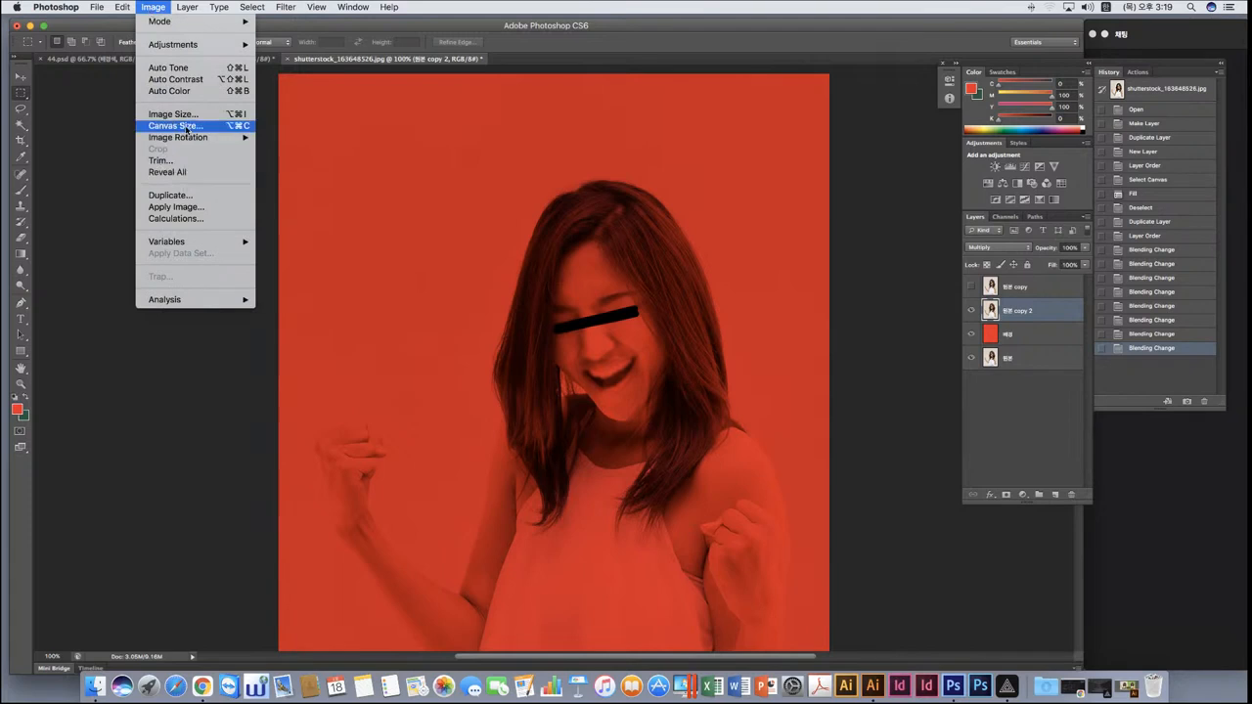
mouse_move(180, 139)
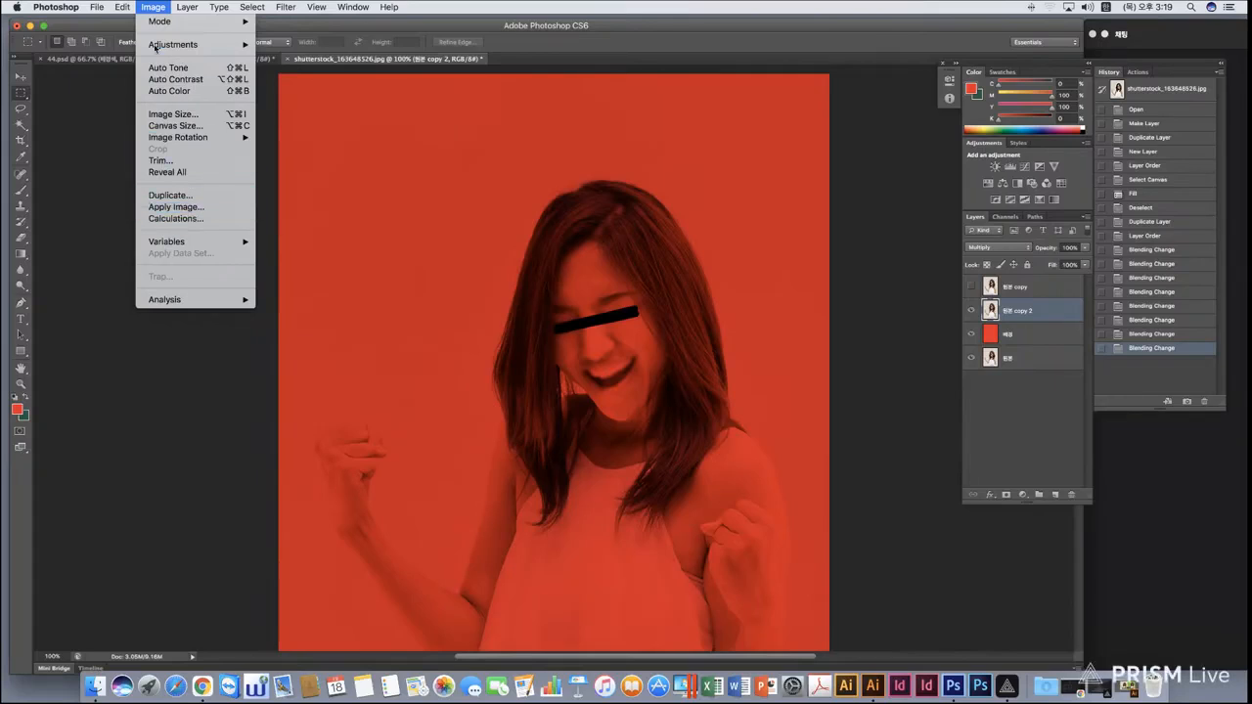
mouse_move(180, 49)
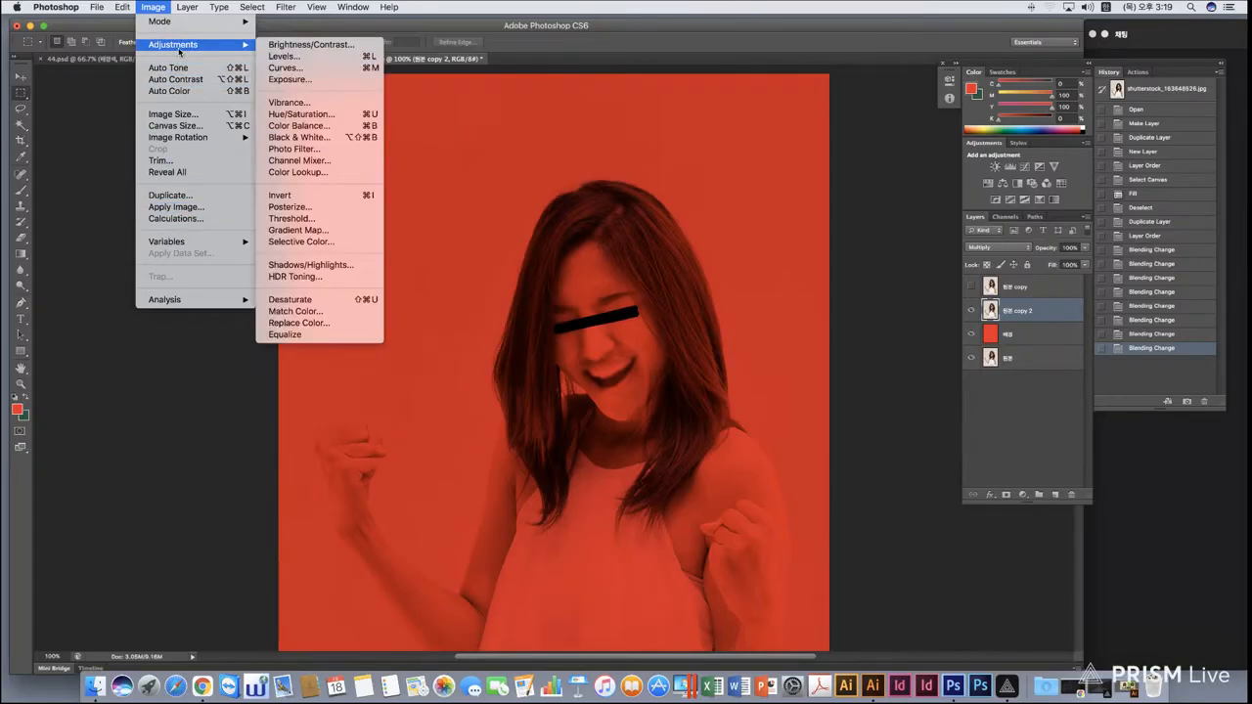
mouse_move(166, 20)
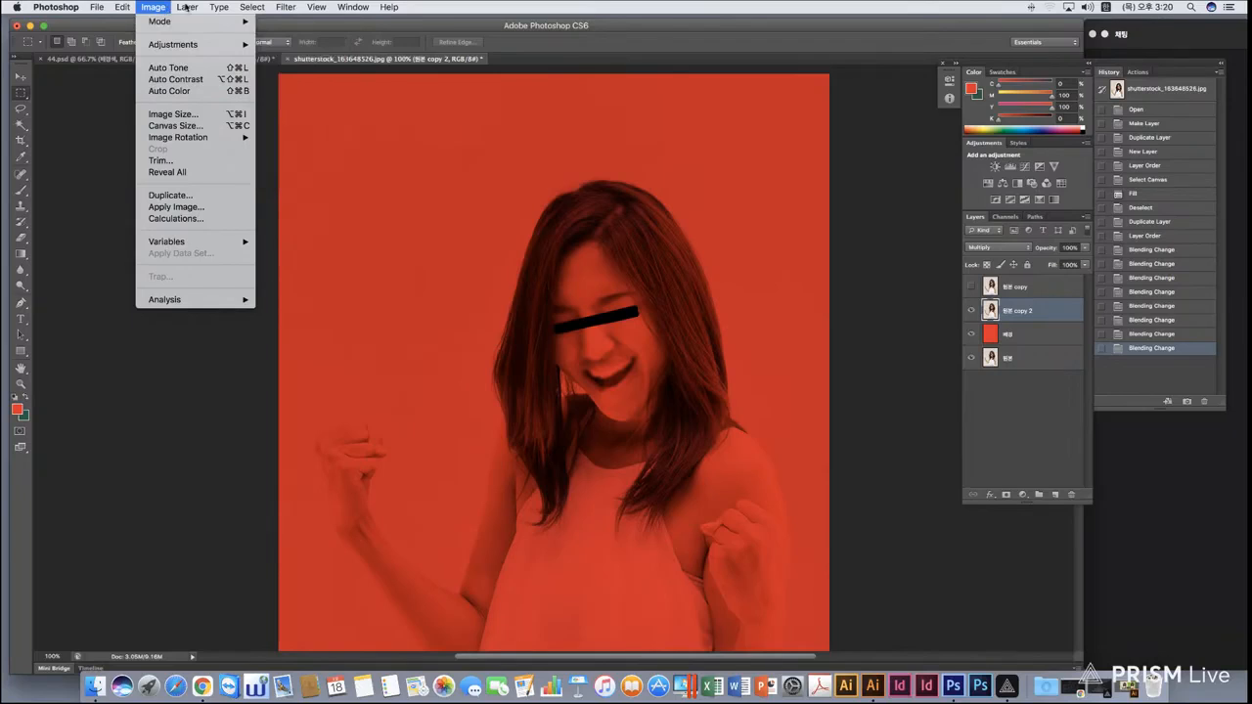
mouse_move(120, 10)
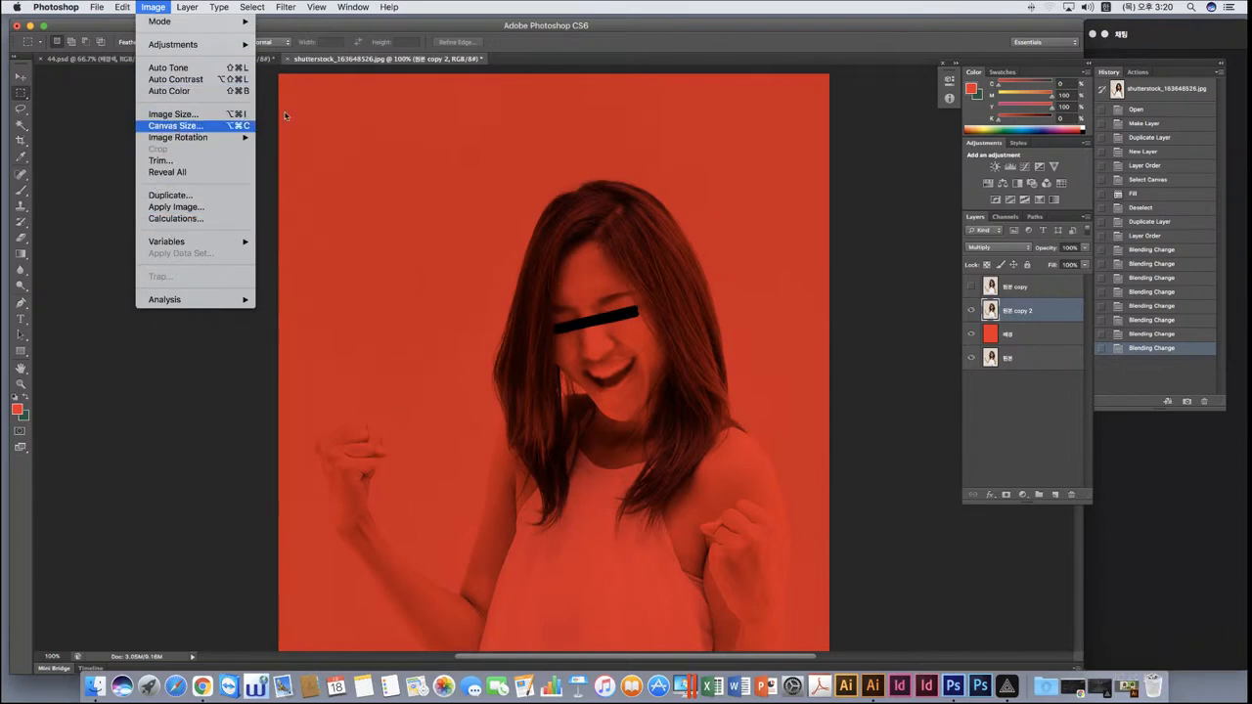
Apply Curves to the 원본 copy 2 layer, moving the RGB curve's white point to input 201, output 255.
left_click(518, 122)
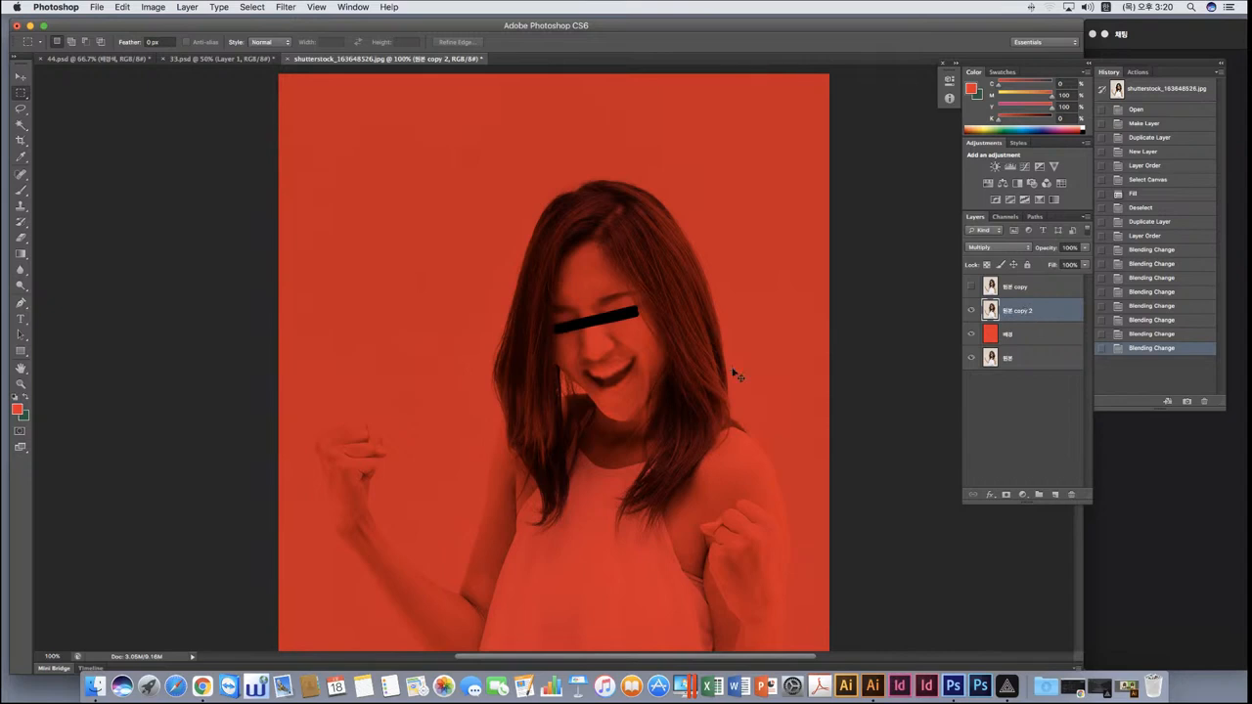
key("super+m")
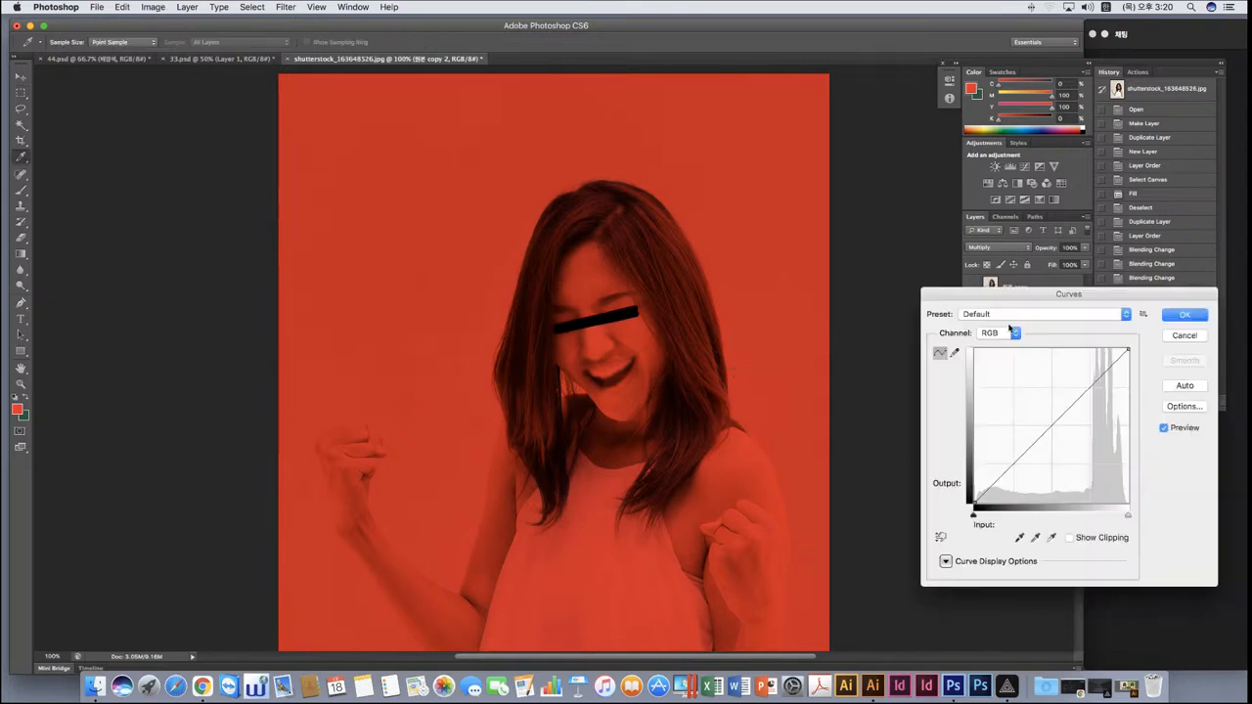
left_click_drag(1010, 294, 905, 180)
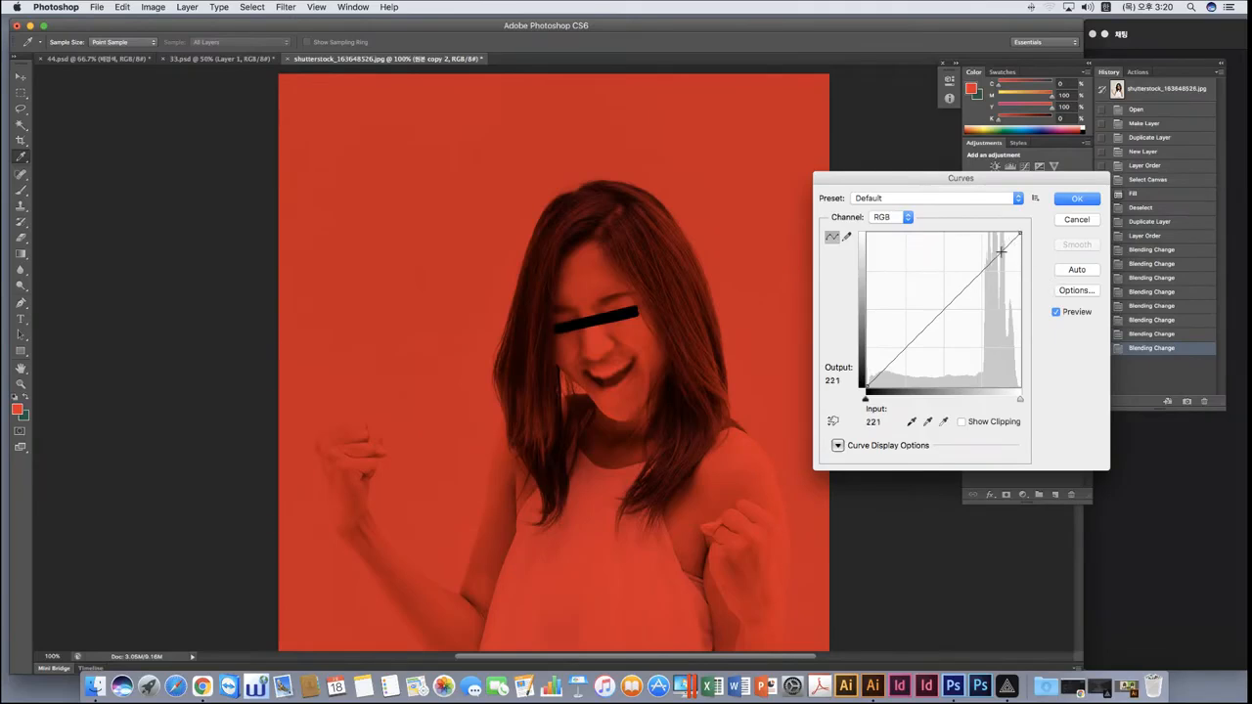
left_click_drag(1000, 251, 999, 281)
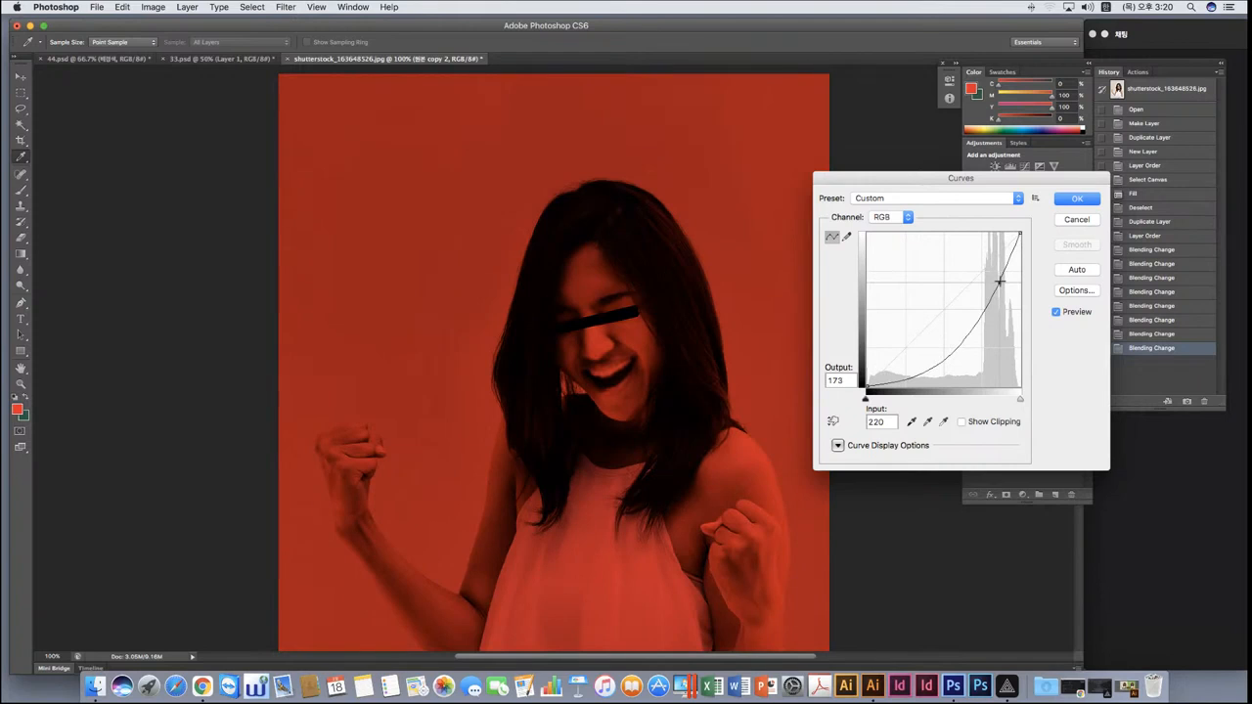
left_click_drag(998, 282, 985, 215)
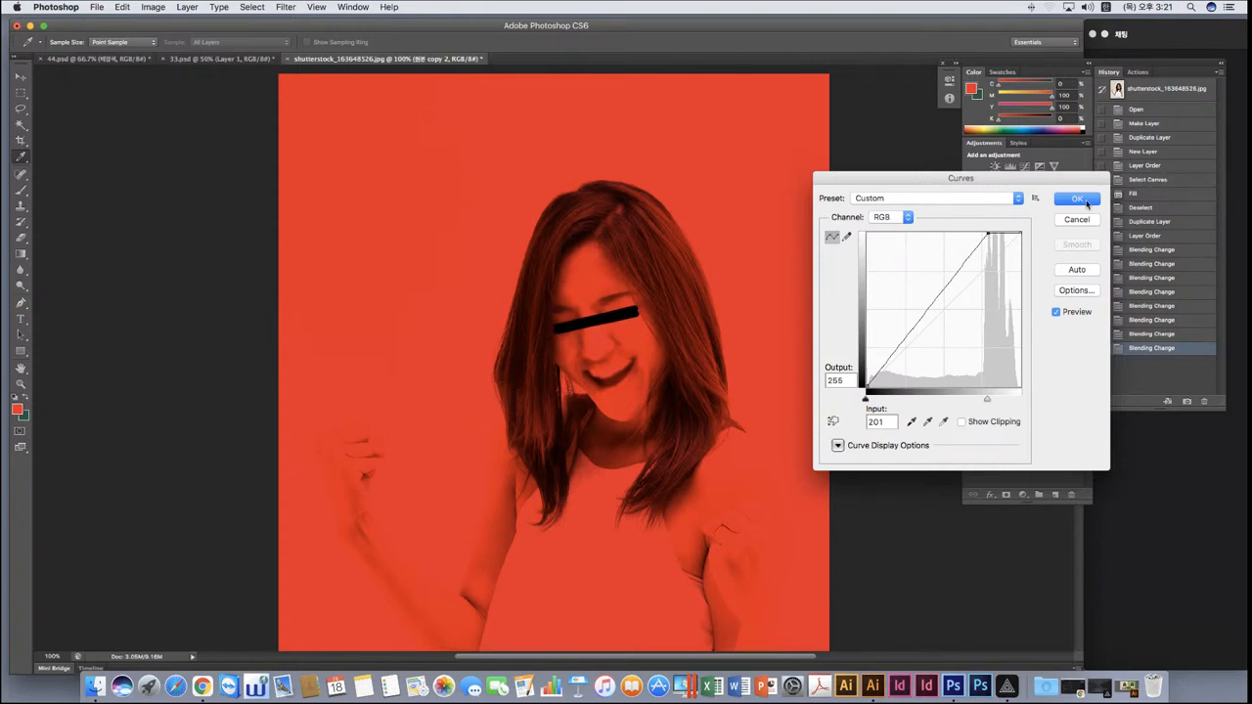
left_click(1077, 200)
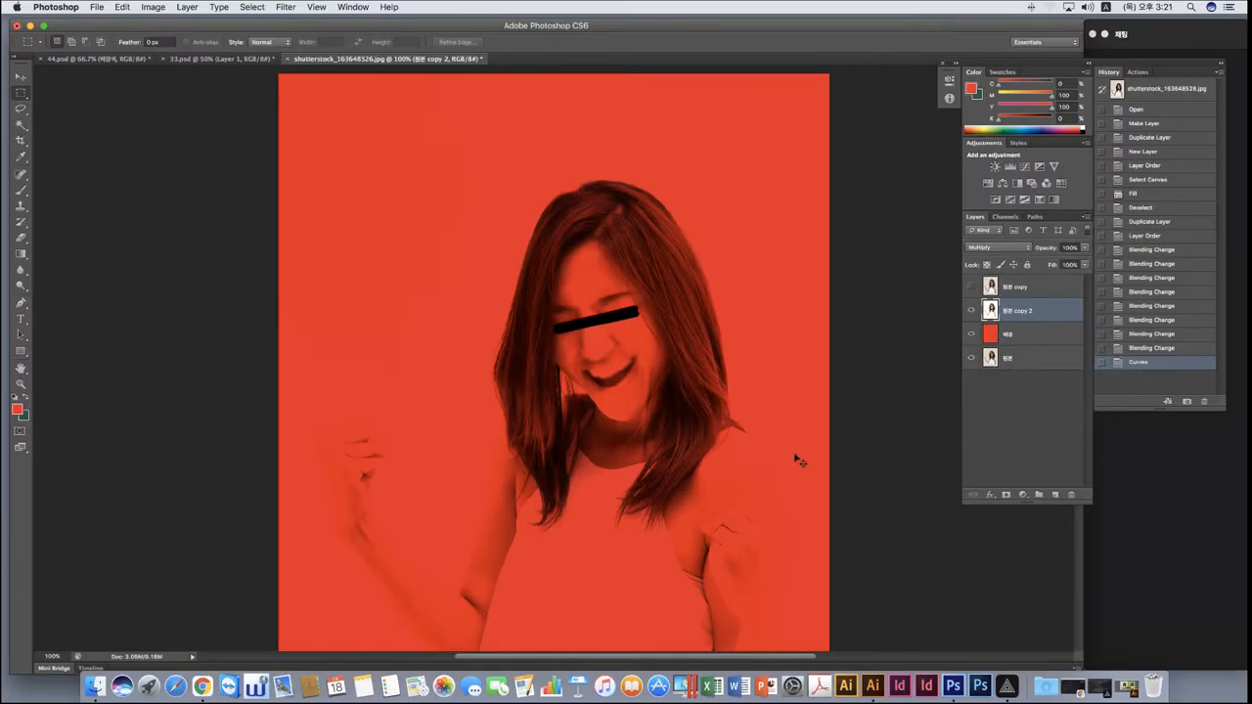
Examine the hair edges, face and shoulders up close to check how the brightened 원본 copy 2 layer blends with the red.
key("super+plus")
key("super+plus")
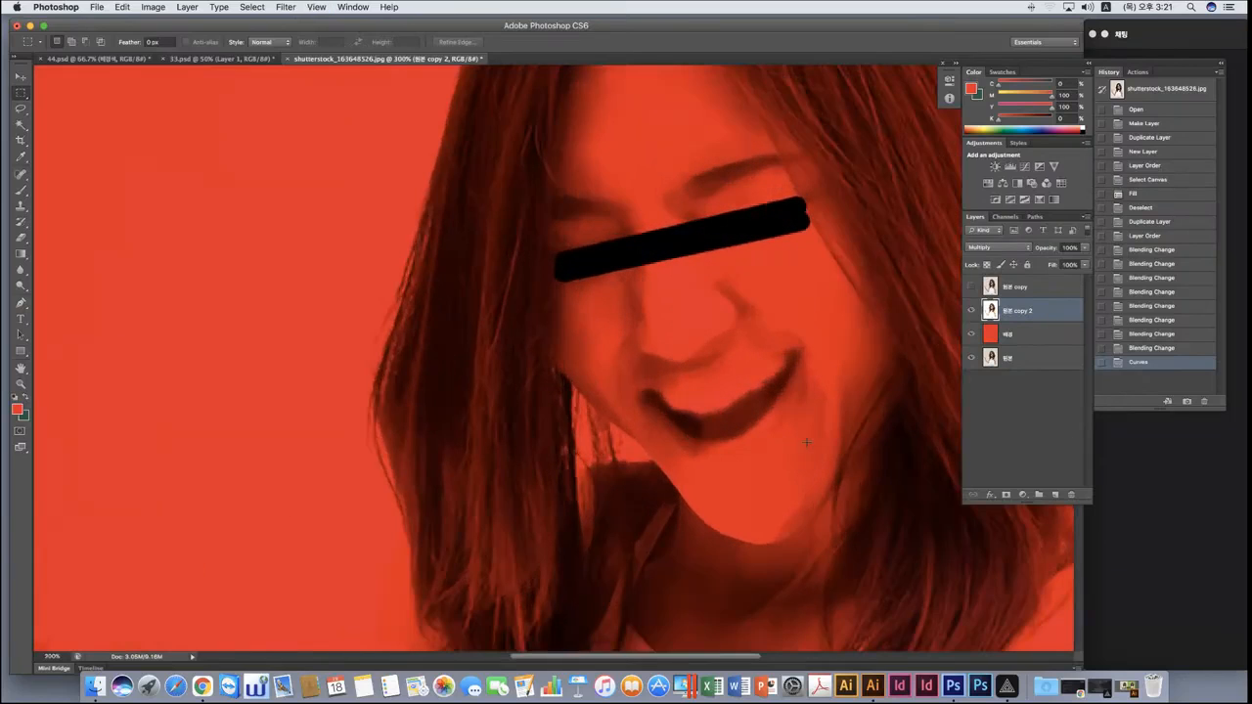
scroll(686, 364, "up", 10)
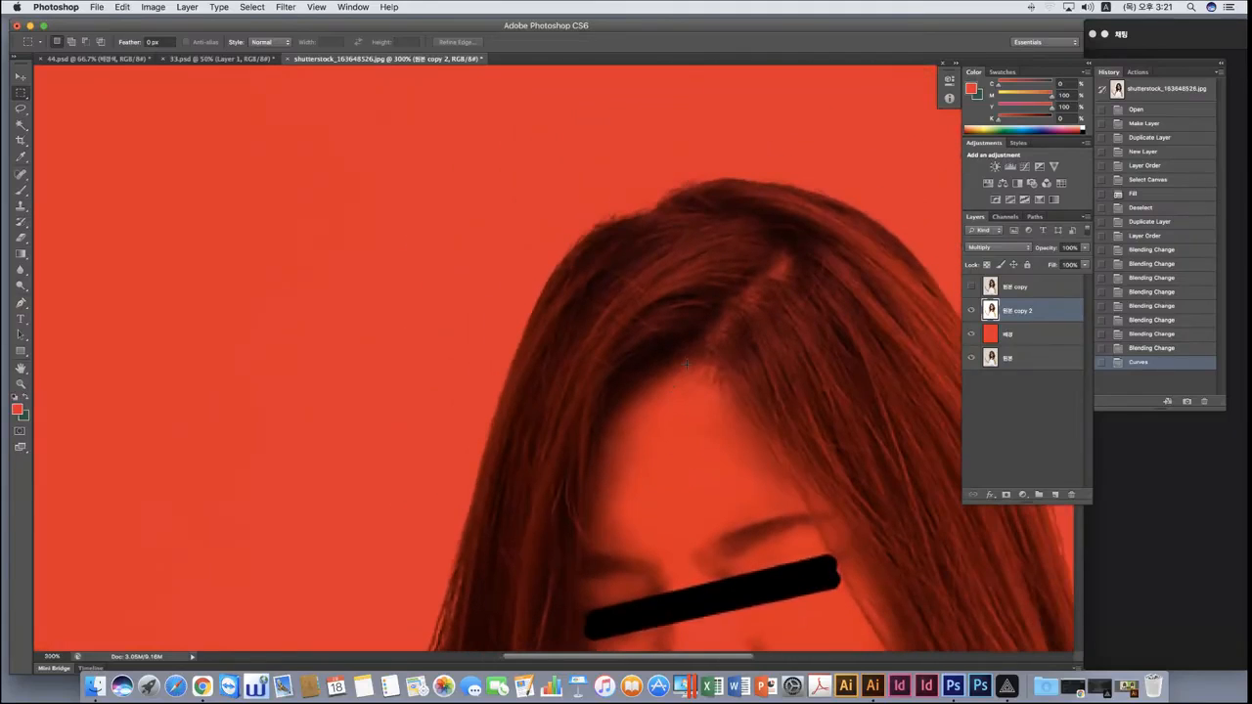
scroll(707, 196, "right", 6)
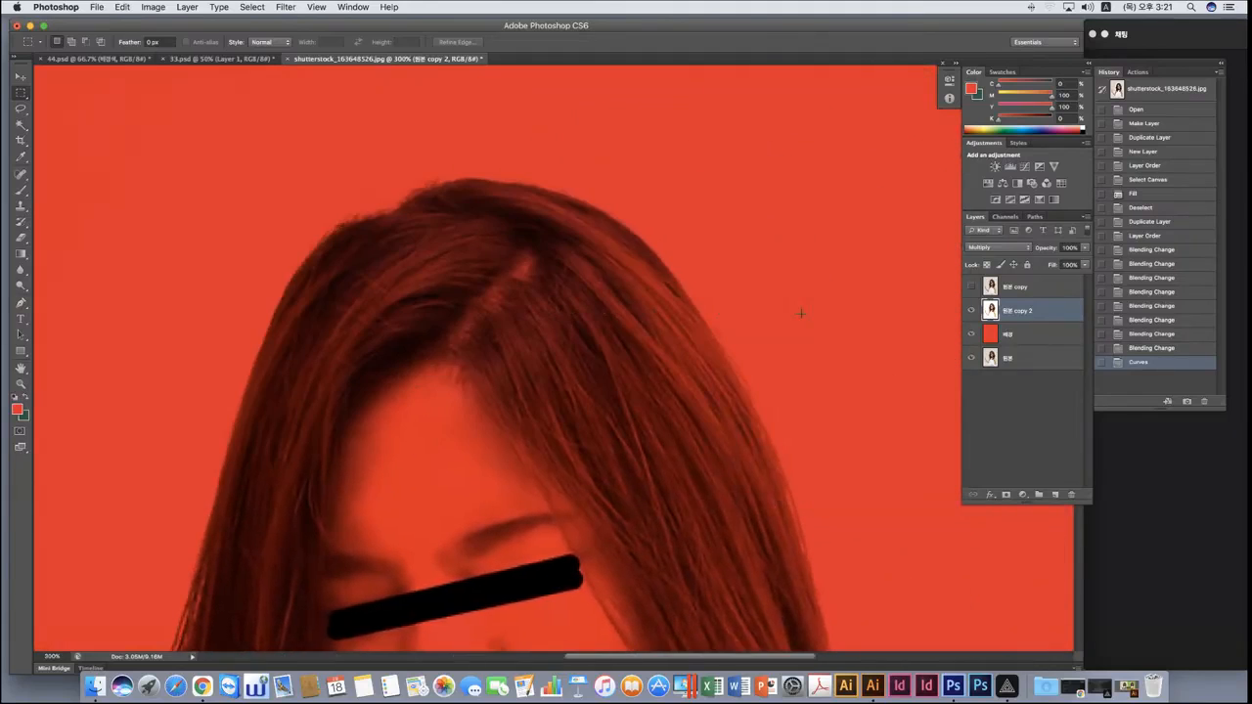
scroll(801, 313, "down", 5)
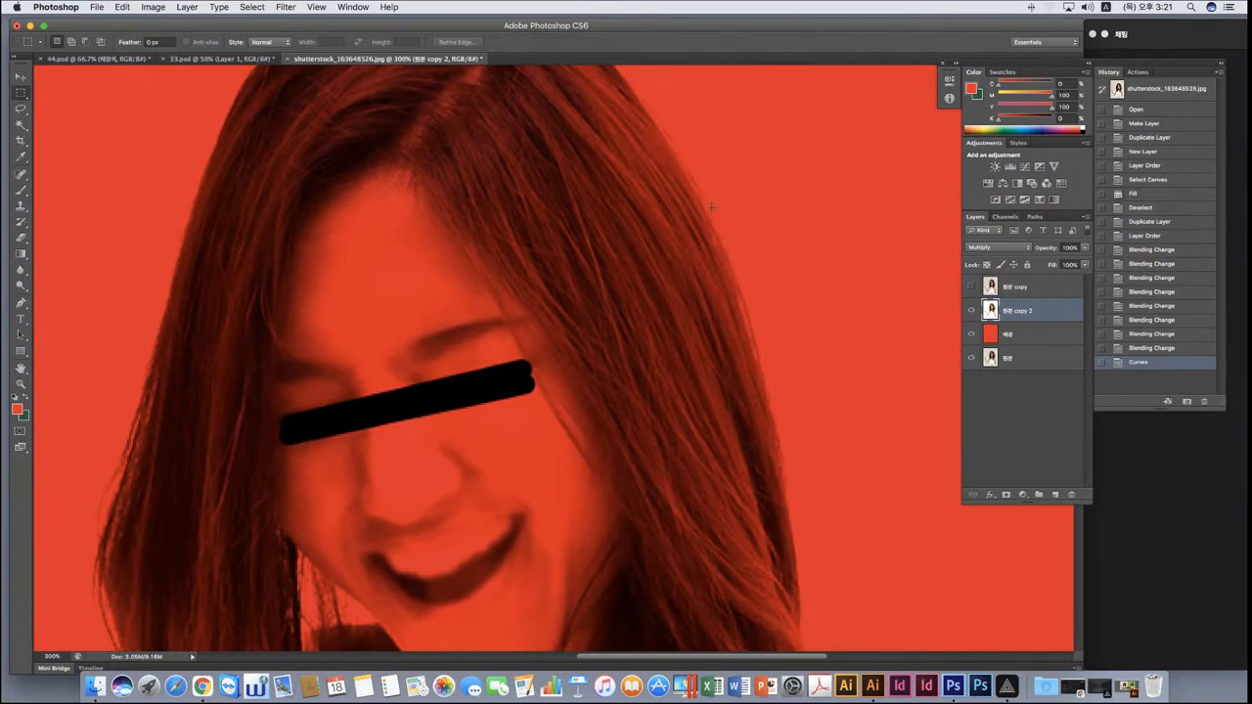
scroll(717, 301, "up", 3)
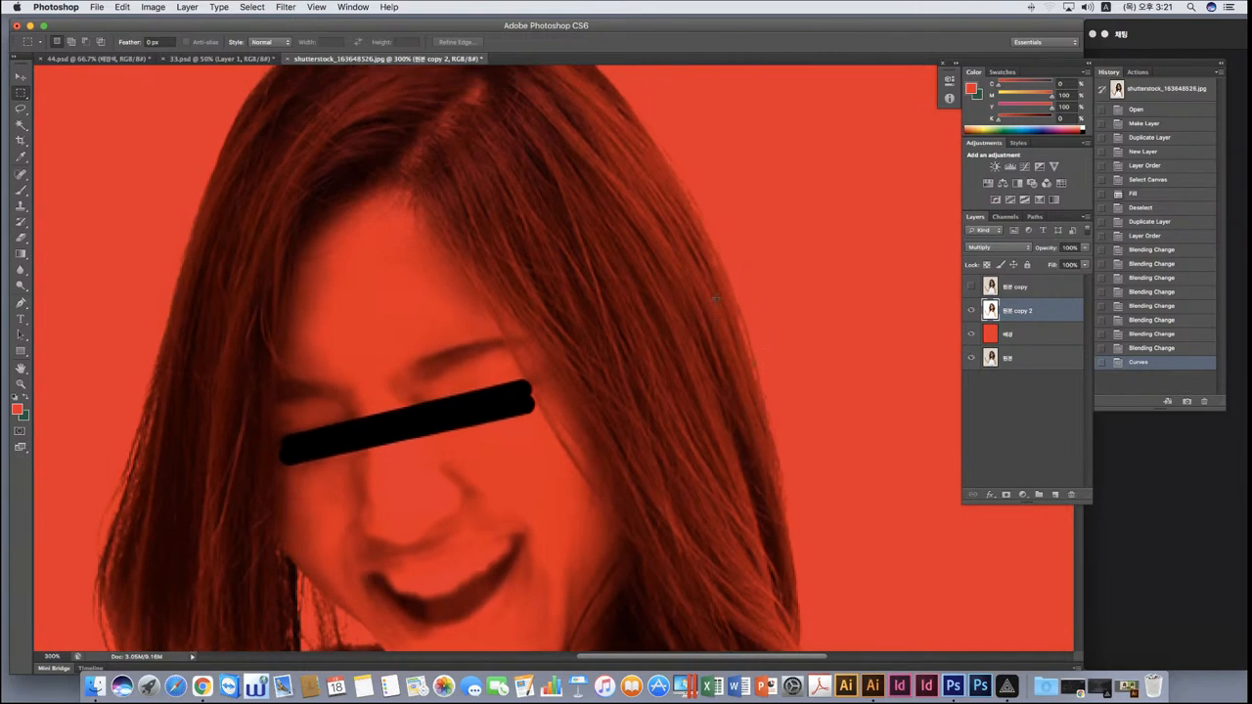
scroll(717, 301, "left", 10)
scroll(717, 299, "down", 5)
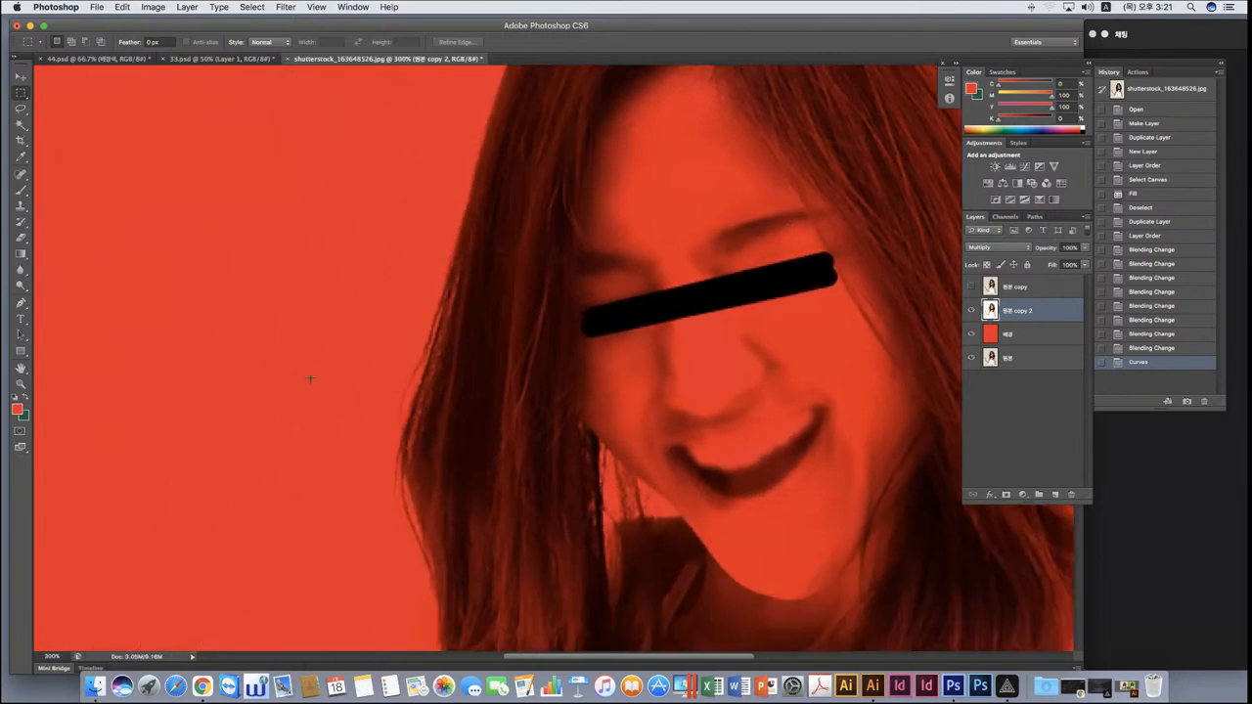
scroll(333, 323, "down", 6)
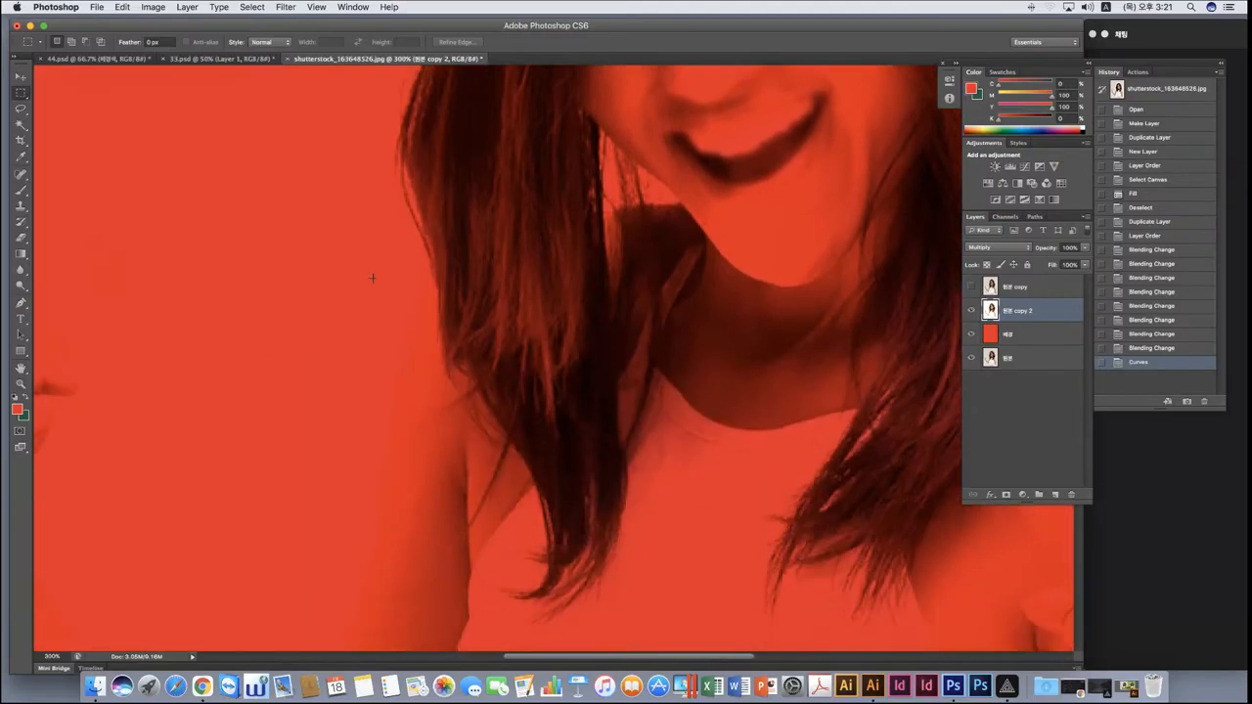
scroll(372, 278, "up", 3)
key("super+minus")
key("super+minus")
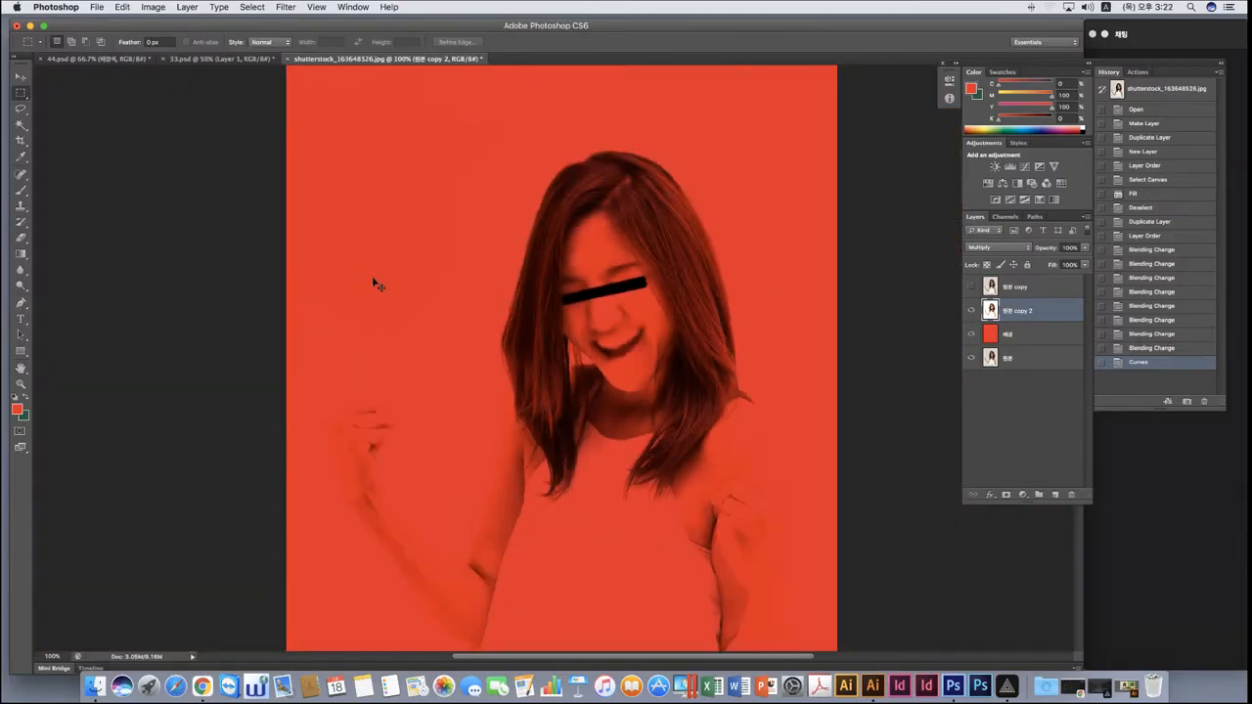
Toggle the 원본 copy 2 layer's visibility repeatedly at 300% zoom to compare the background red with and without it.
key("super+plus")
key("super+plus")
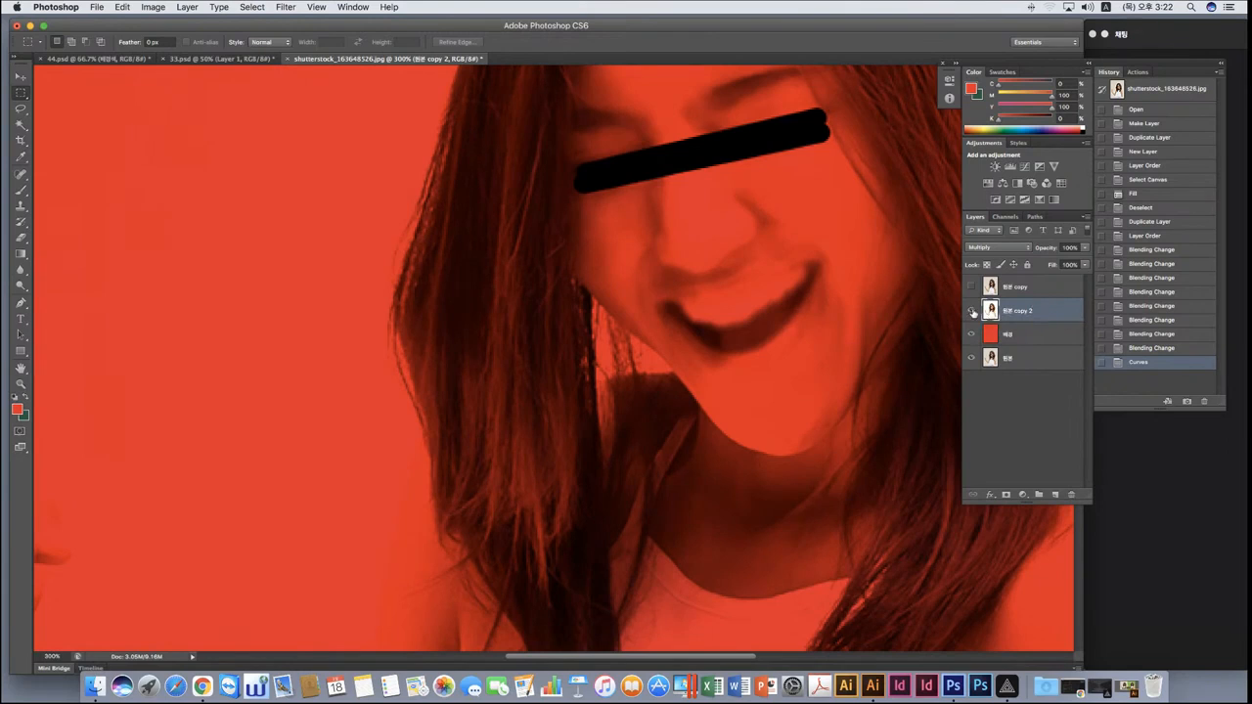
left_click(972, 311)
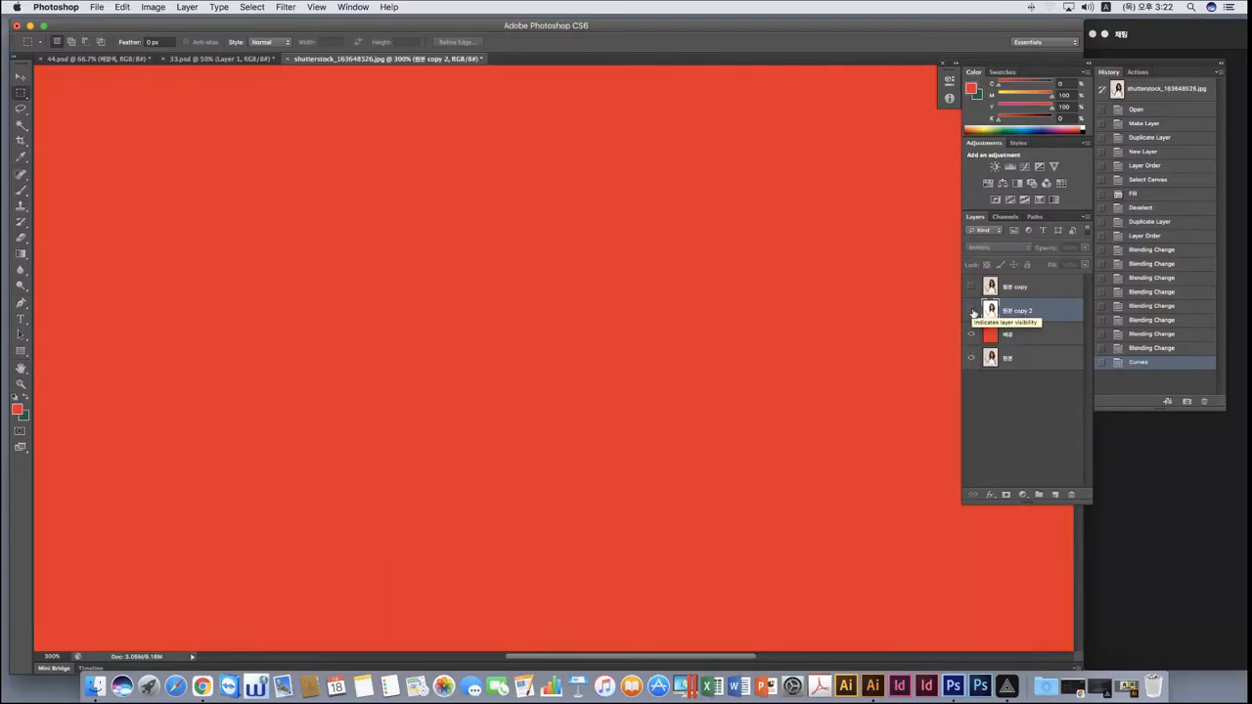
left_click(973, 312)
left_click(973, 312)
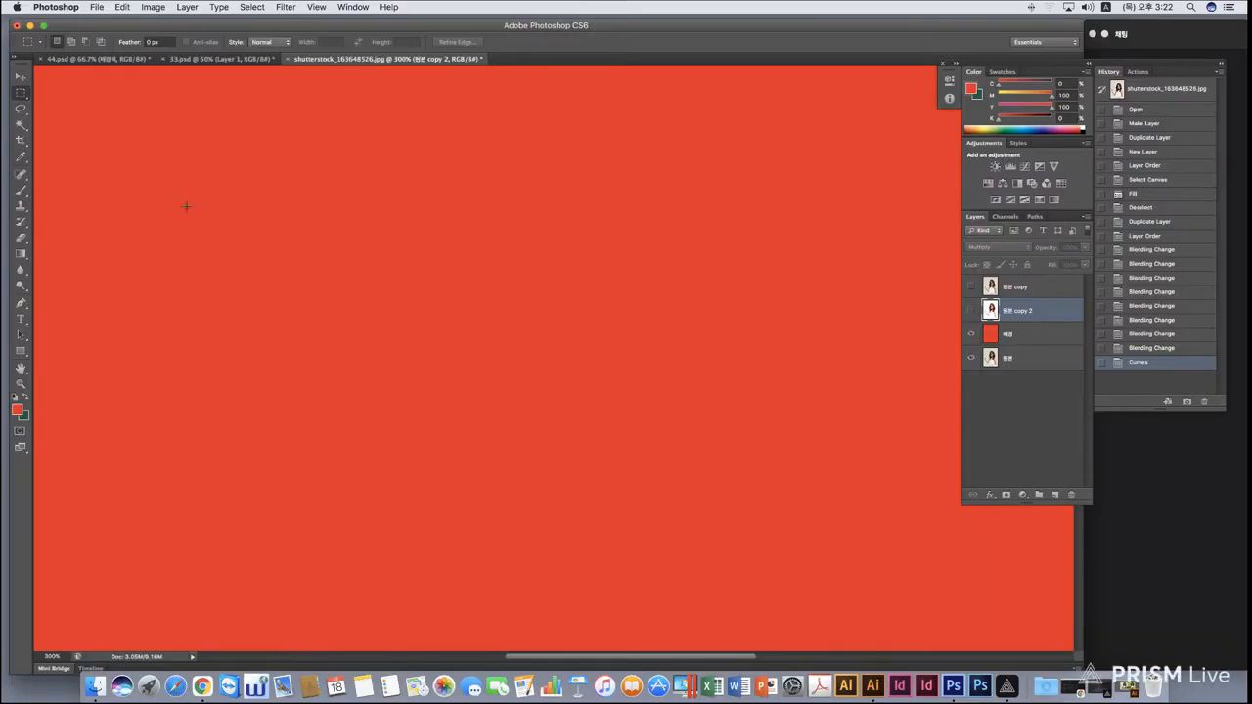
left_click(973, 312)
left_click(973, 312)
left_click(973, 312)
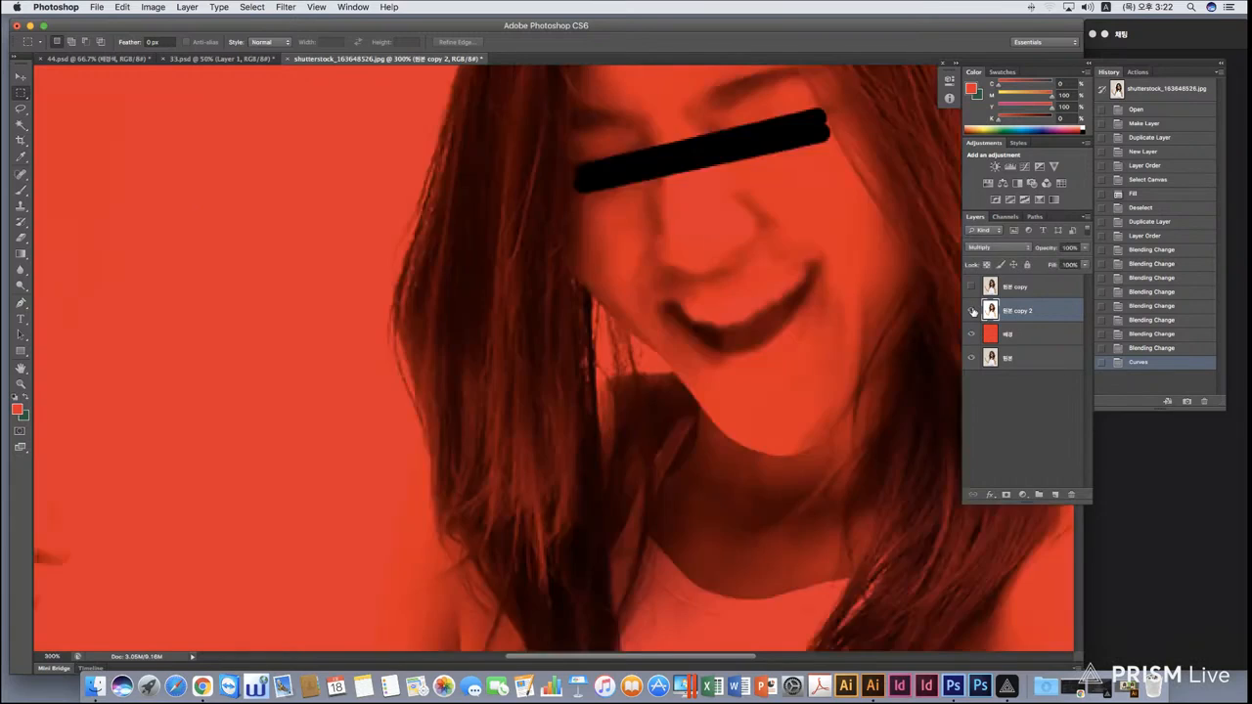
left_click(973, 312)
left_click(973, 312)
left_click(973, 311)
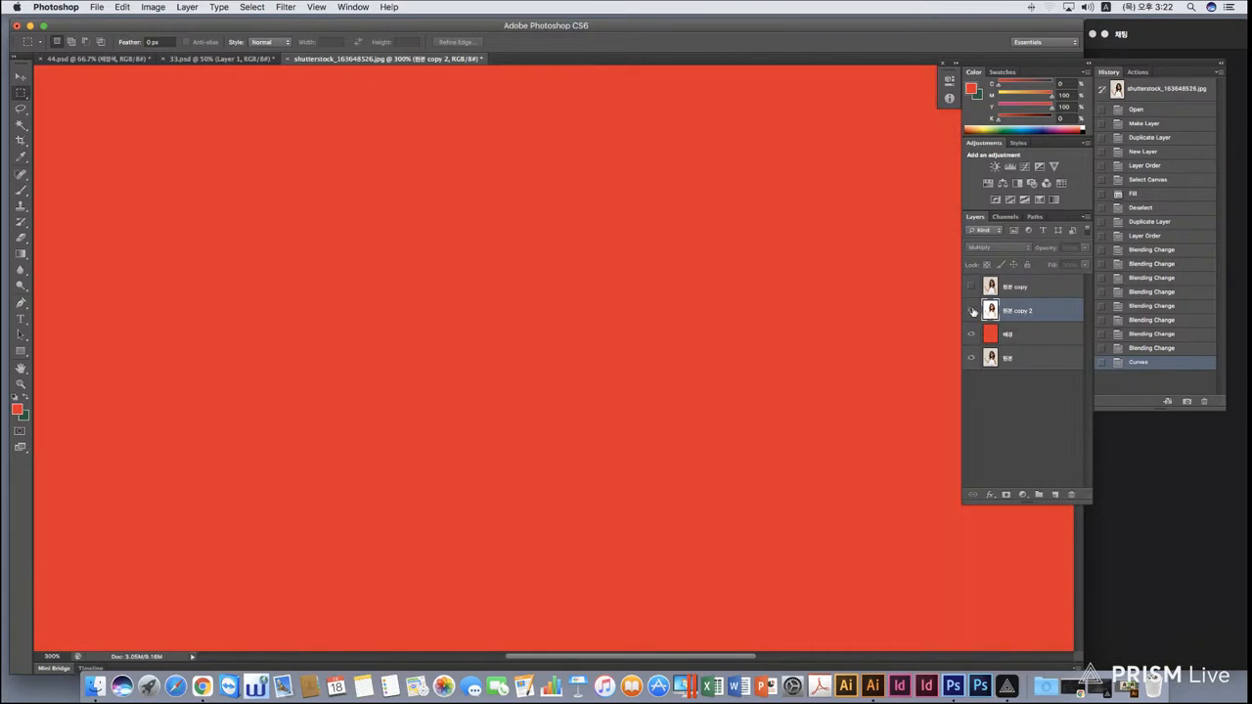
left_click(973, 312)
left_click(973, 312)
left_click(973, 312)
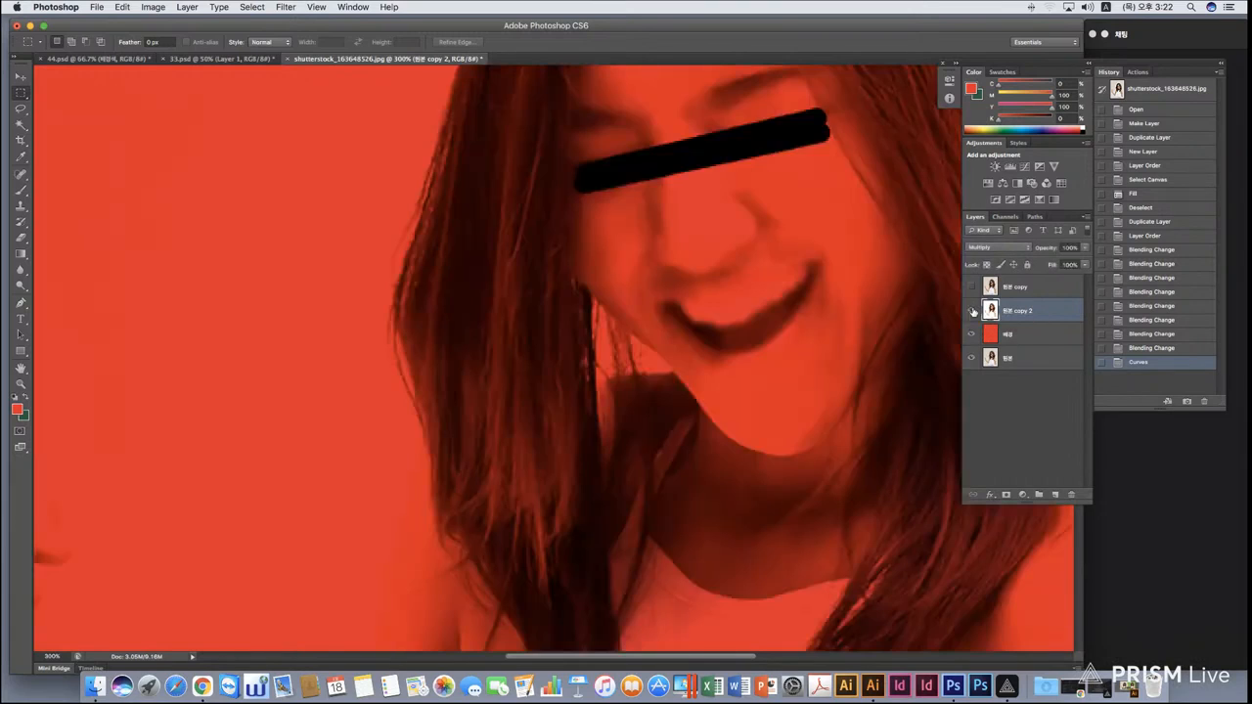
left_click(973, 312)
left_click(973, 311)
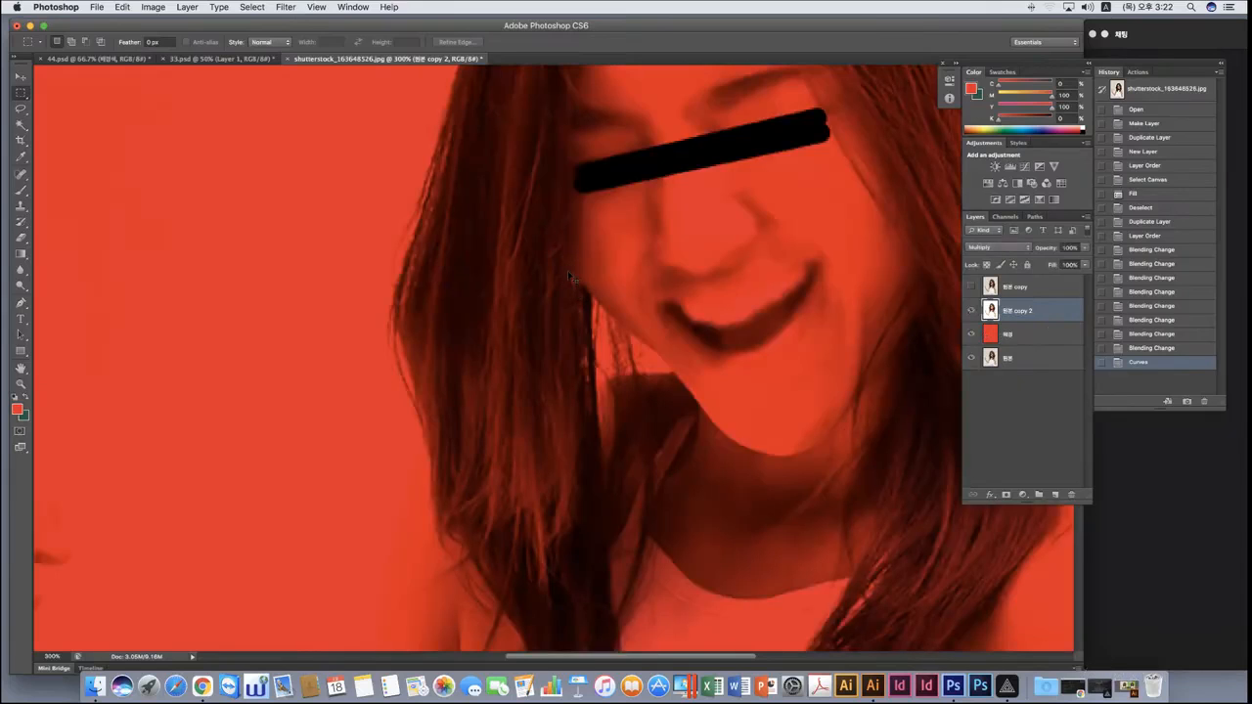
Compare the image with and without the 원본 copy layer, leave that layer visible and select it.
key("super+1")
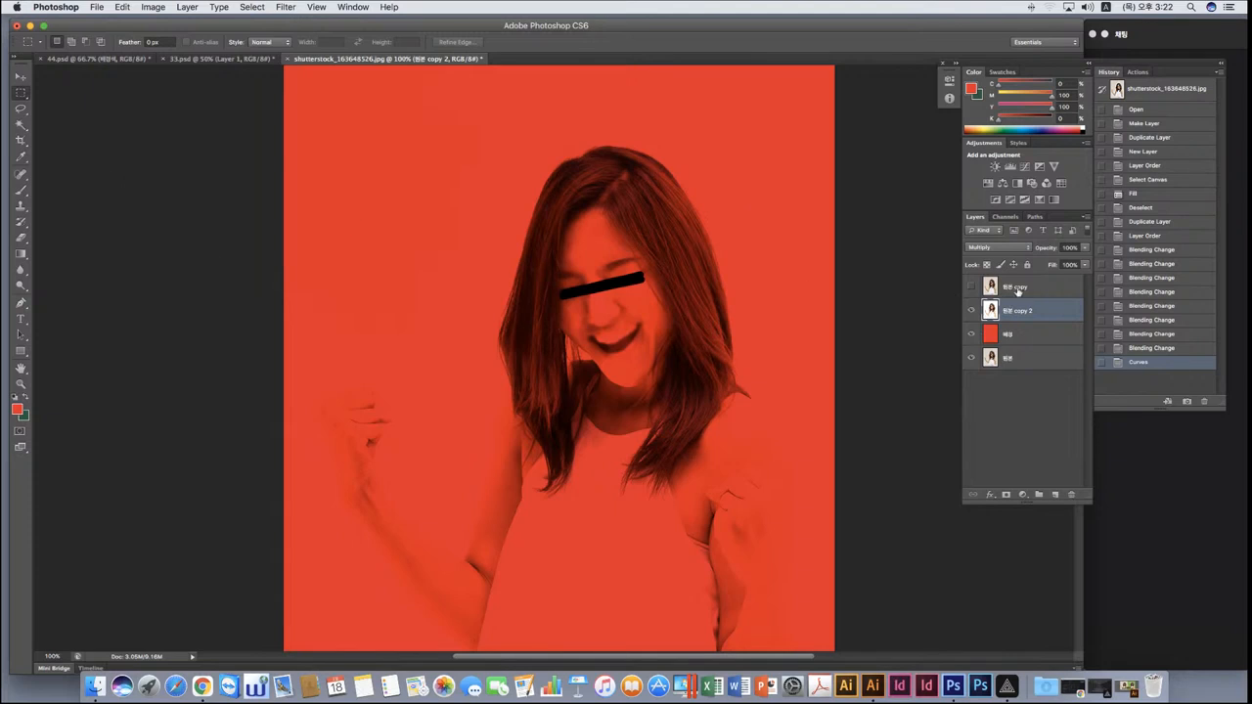
left_click(972, 286)
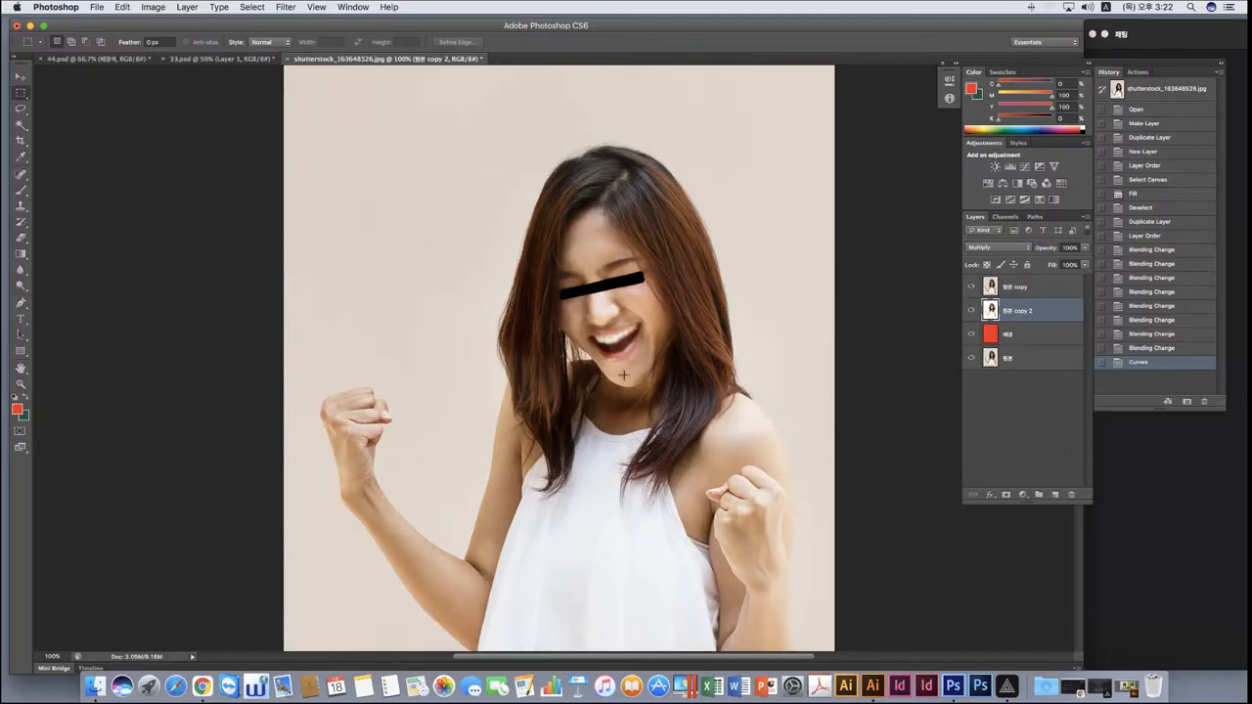
left_click(972, 287)
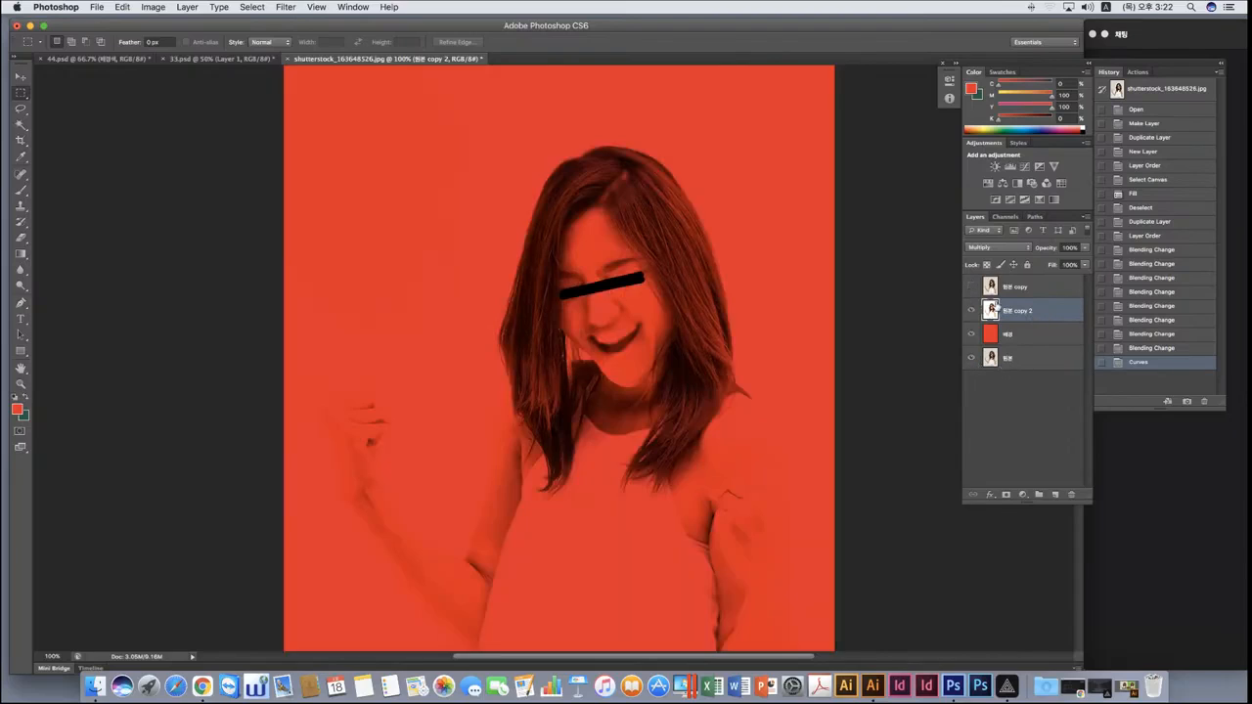
left_click(971, 286)
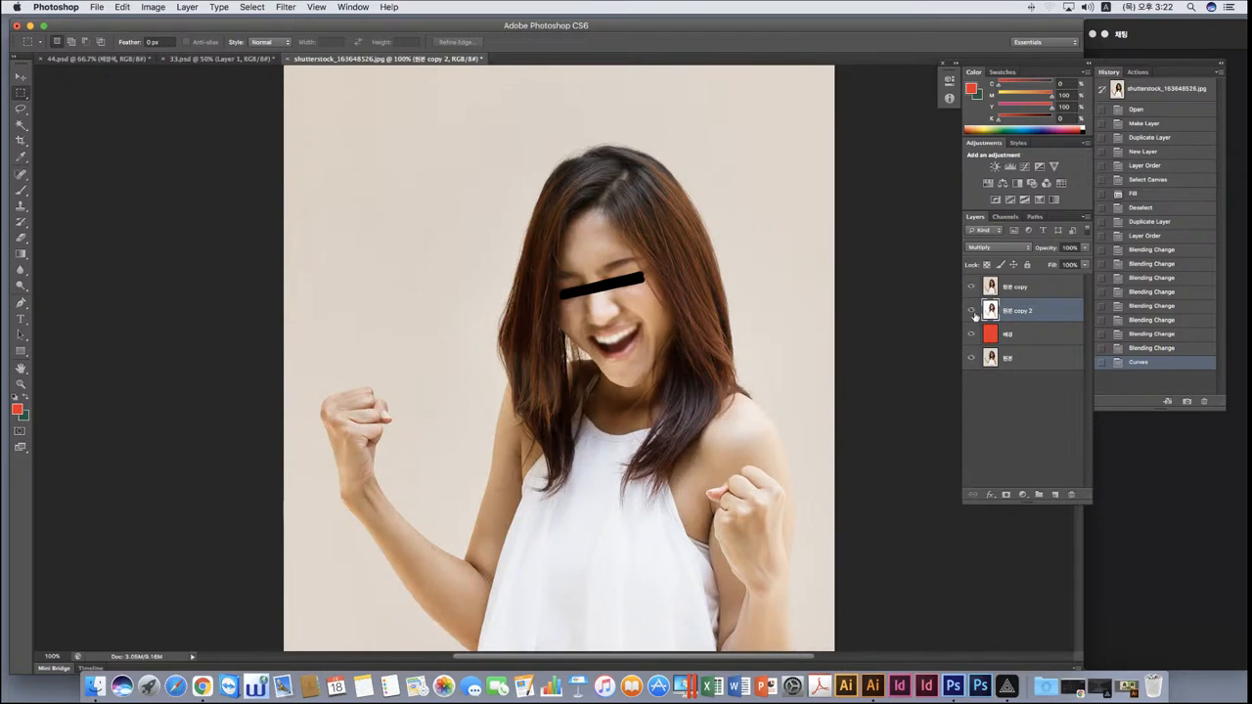
left_click(1020, 289)
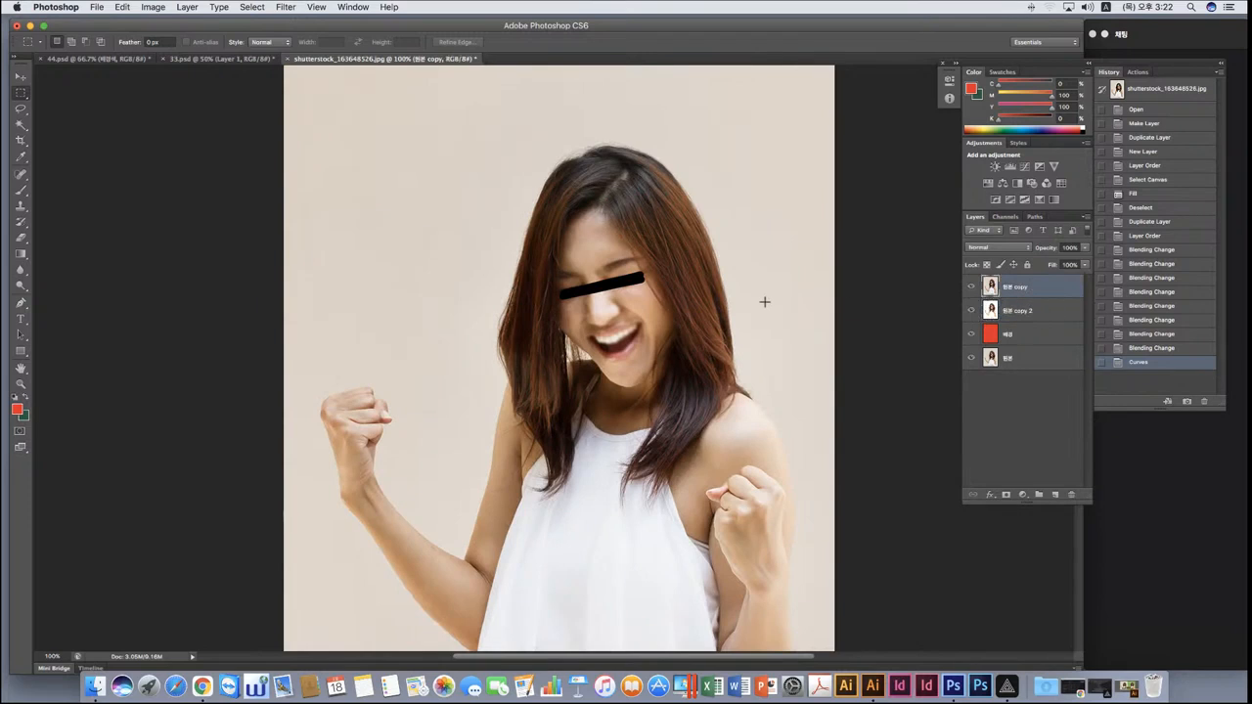
scroll(763, 299, "up", 3)
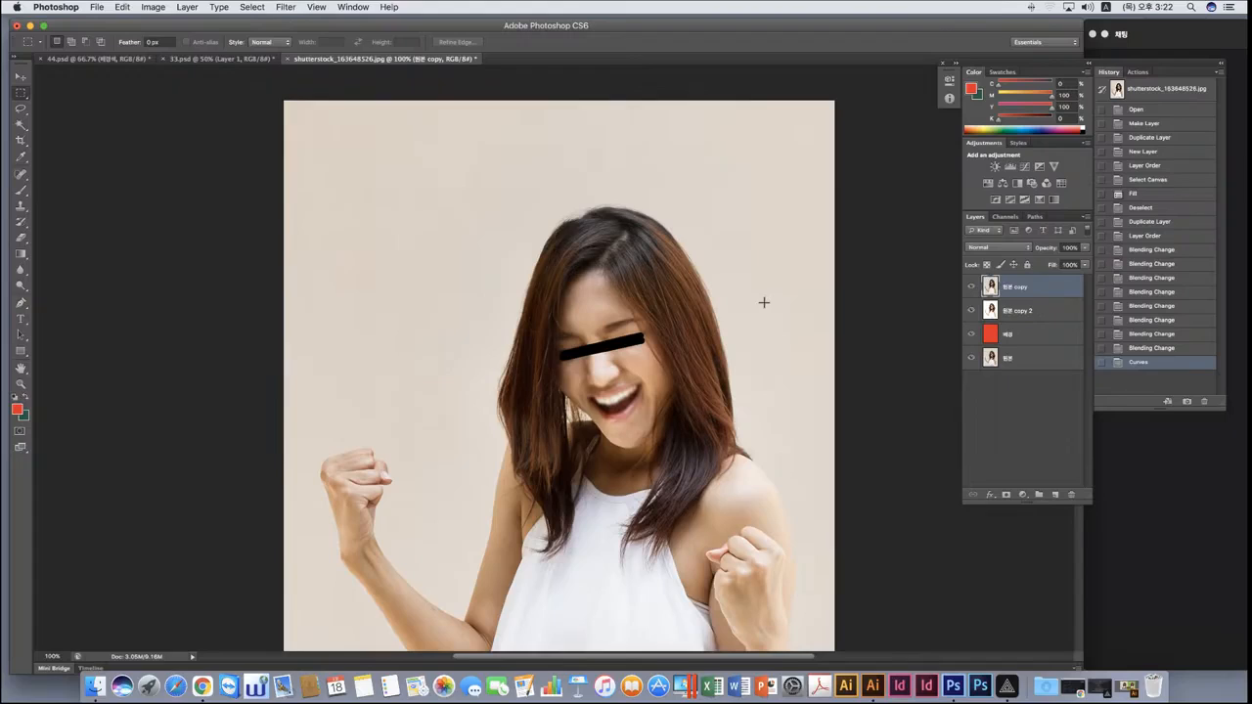
Set up the Eraser tool with a 15 px hard round brush for the 원본 copy layer.
left_click(20, 240)
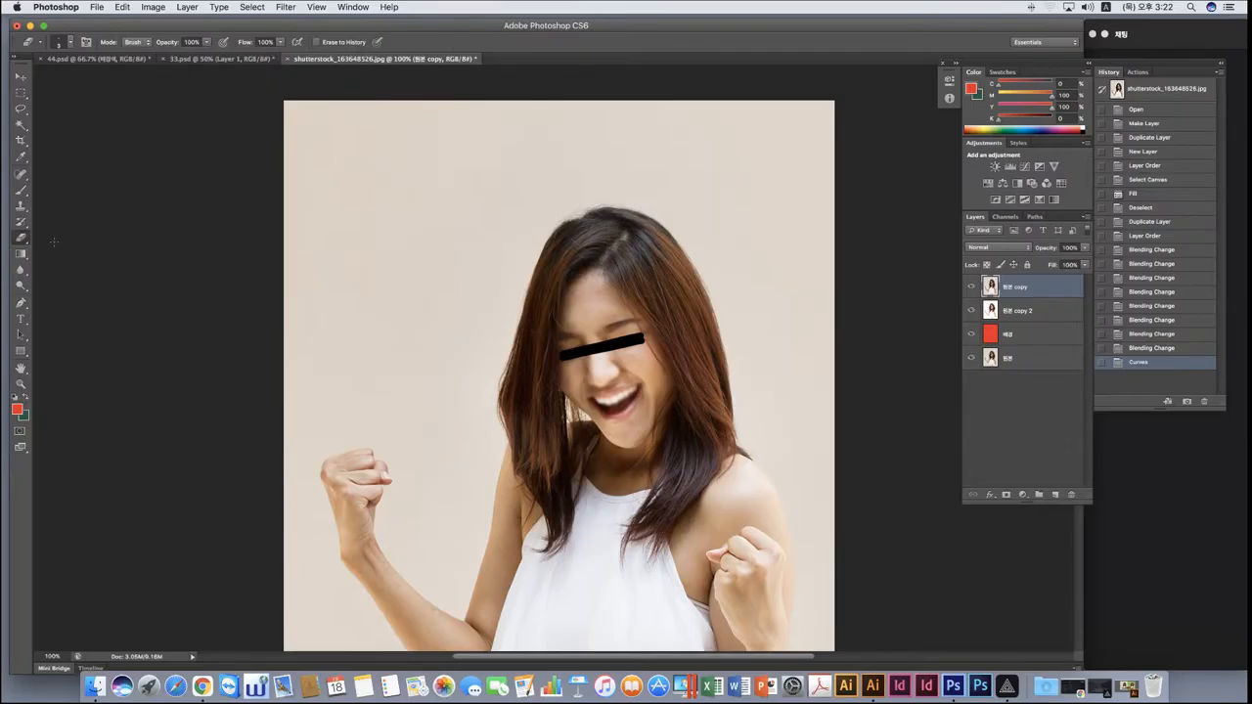
left_click(72, 44)
left_click(66, 79)
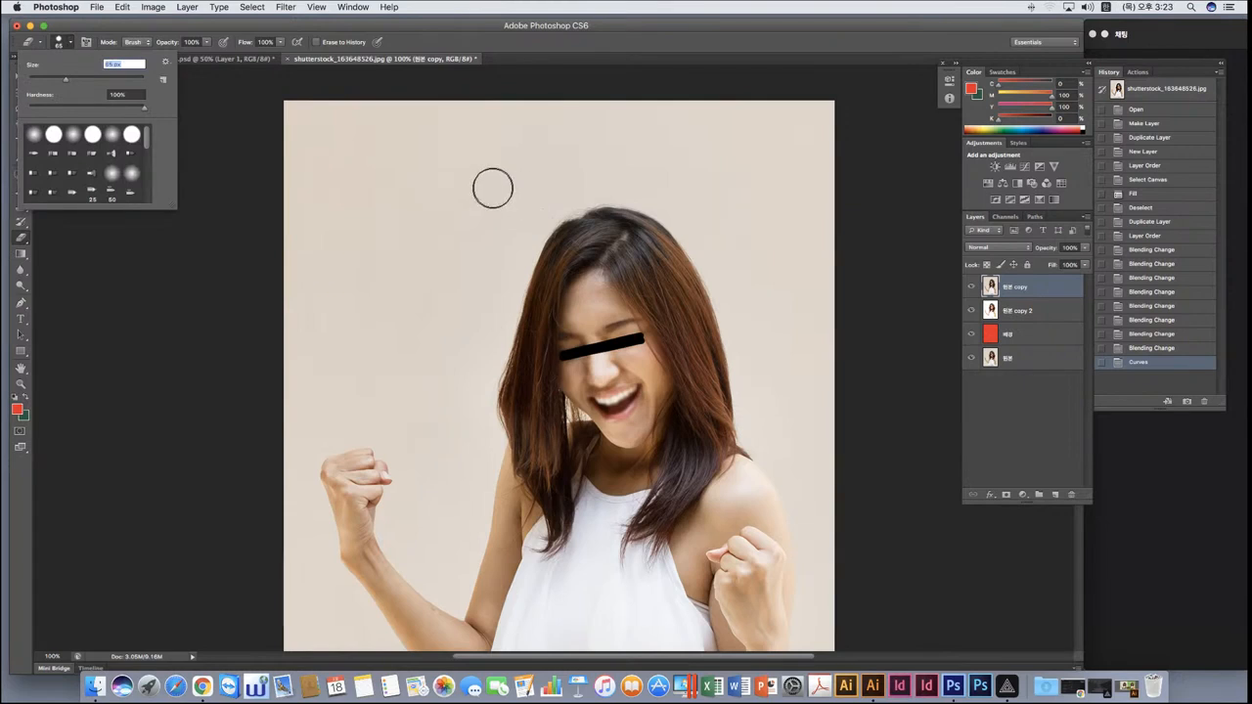
left_click_drag(61, 82, 34, 81)
mouse_move(35, 84)
left_mouse_down()
mouse_move(68, 83)
mouse_move(47, 85)
left_mouse_up()
left_click(244, 112)
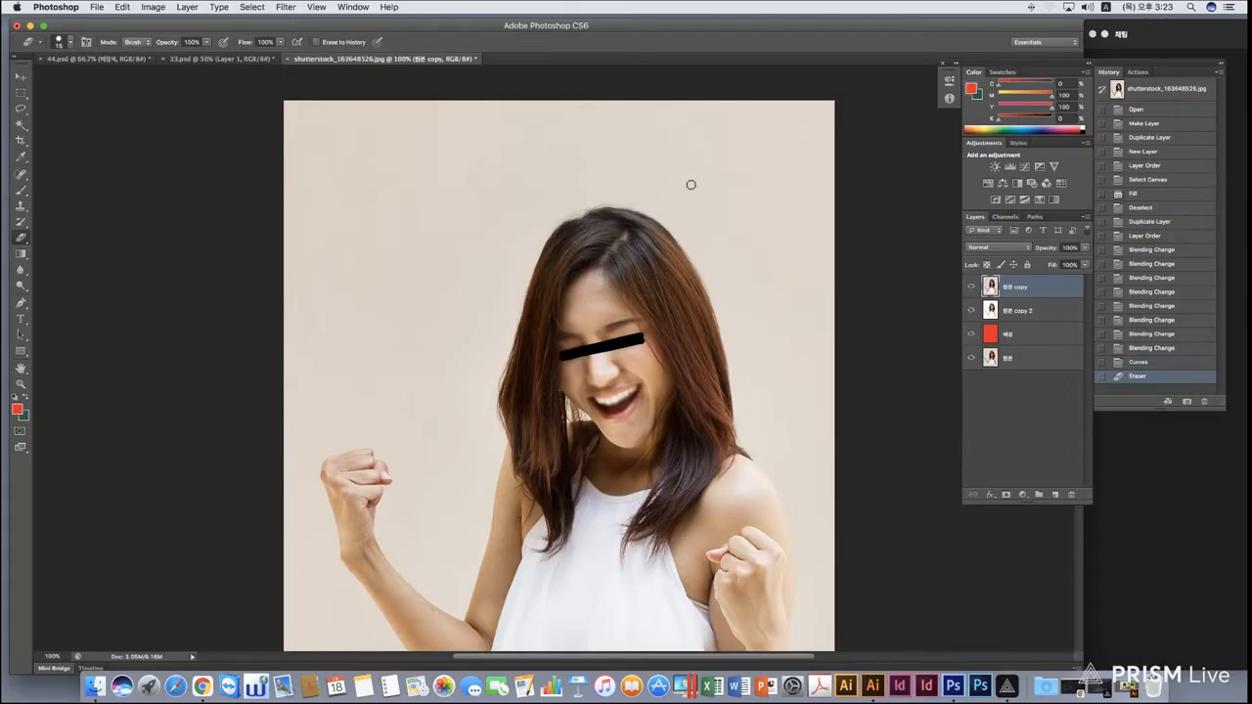
Examine the hair outline around the top of the head up to 400% zoom, keeping the Eraser tool active.
key("super+plus")
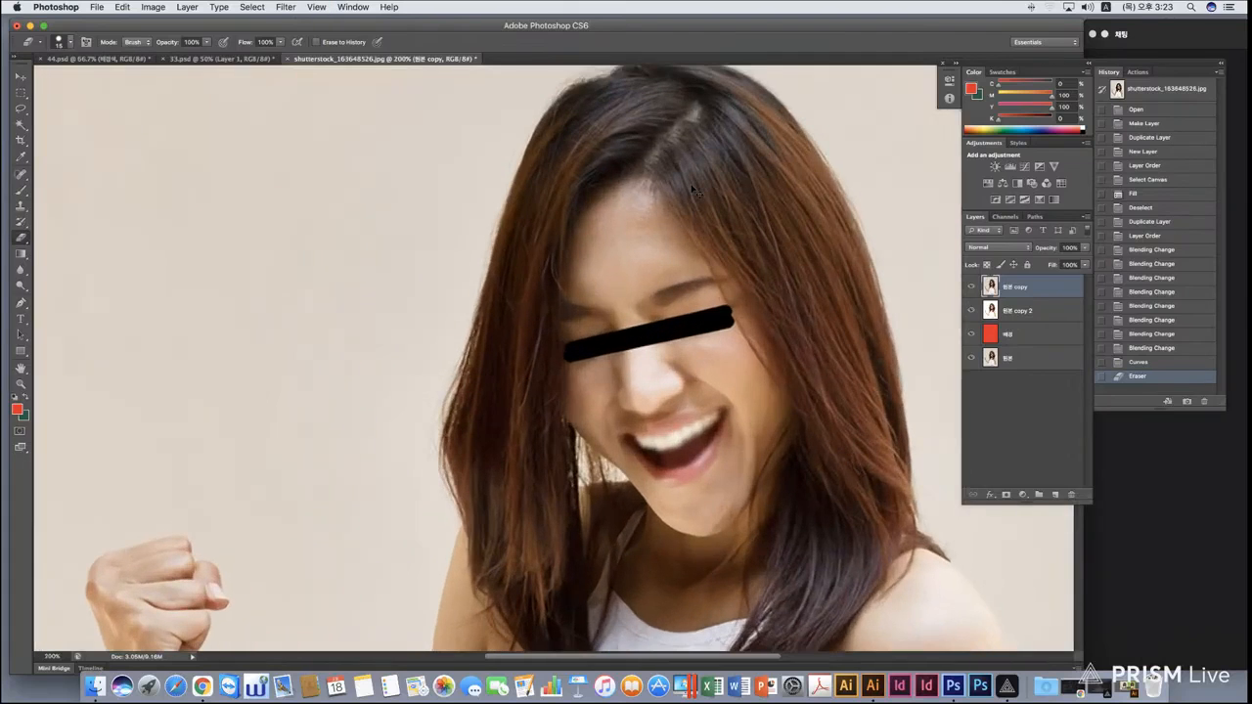
key("super+plus")
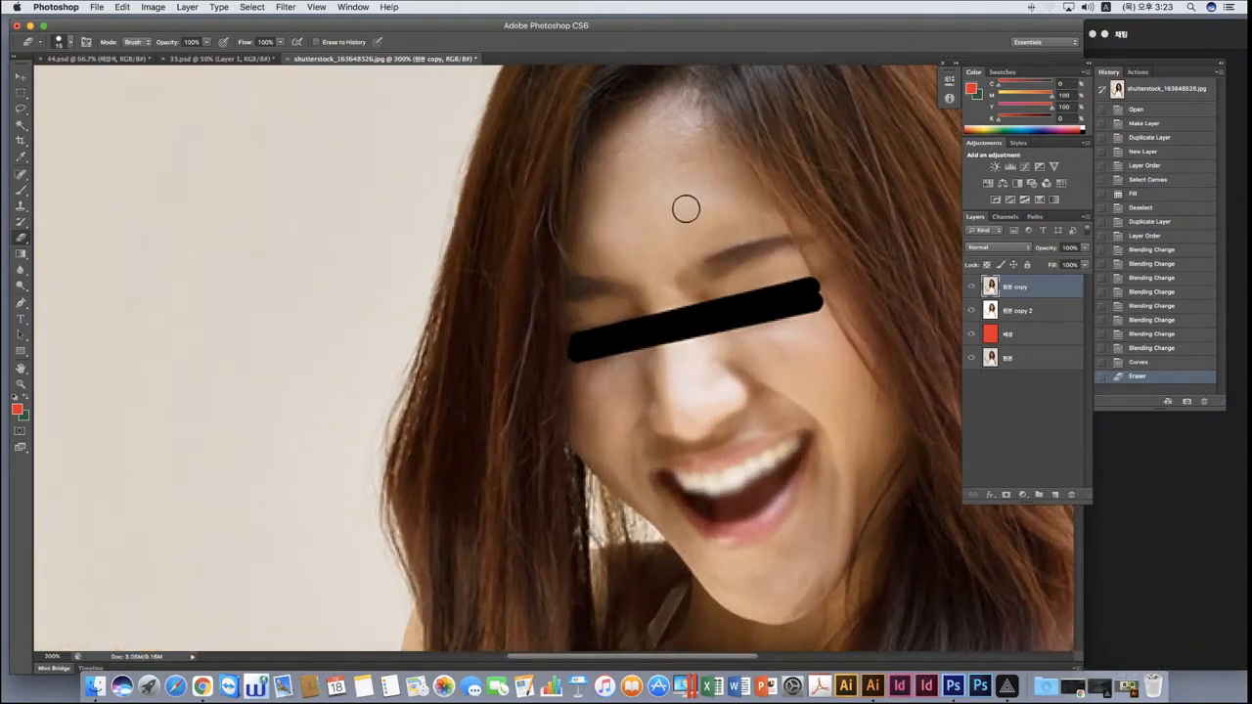
scroll(684, 206, "up", 3)
scroll(685, 208, "up", 5)
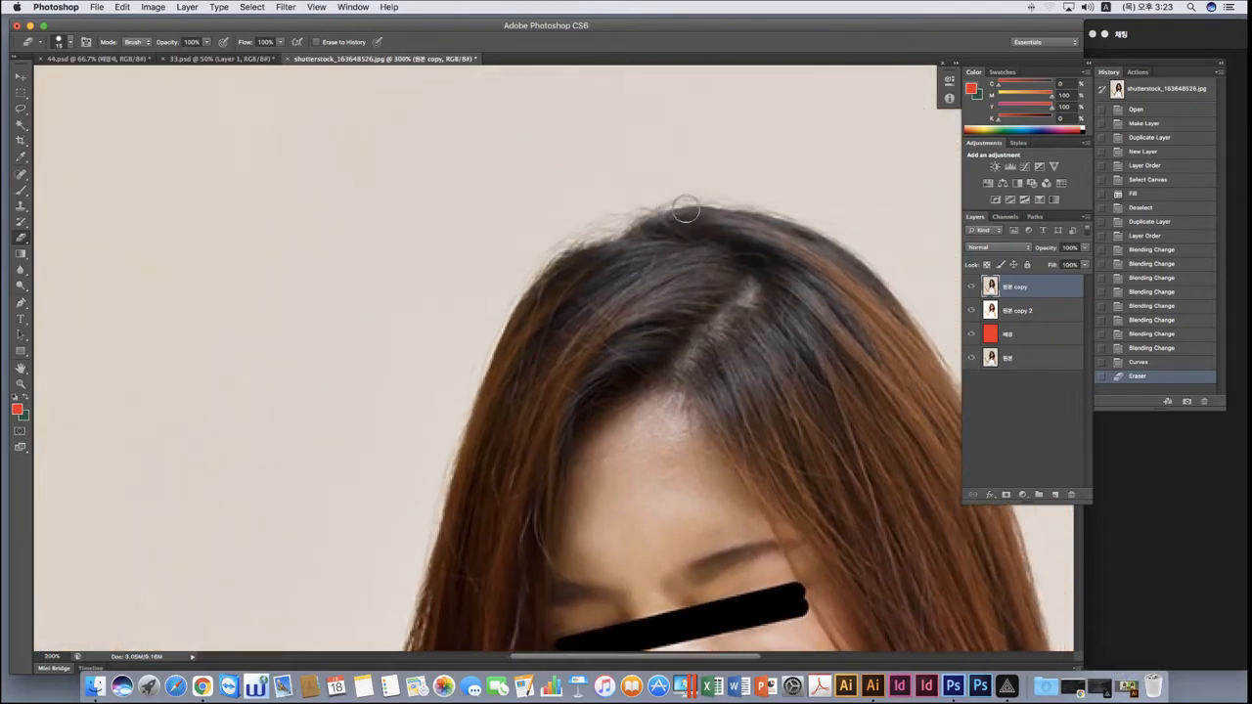
scroll(685, 209, "right", 2)
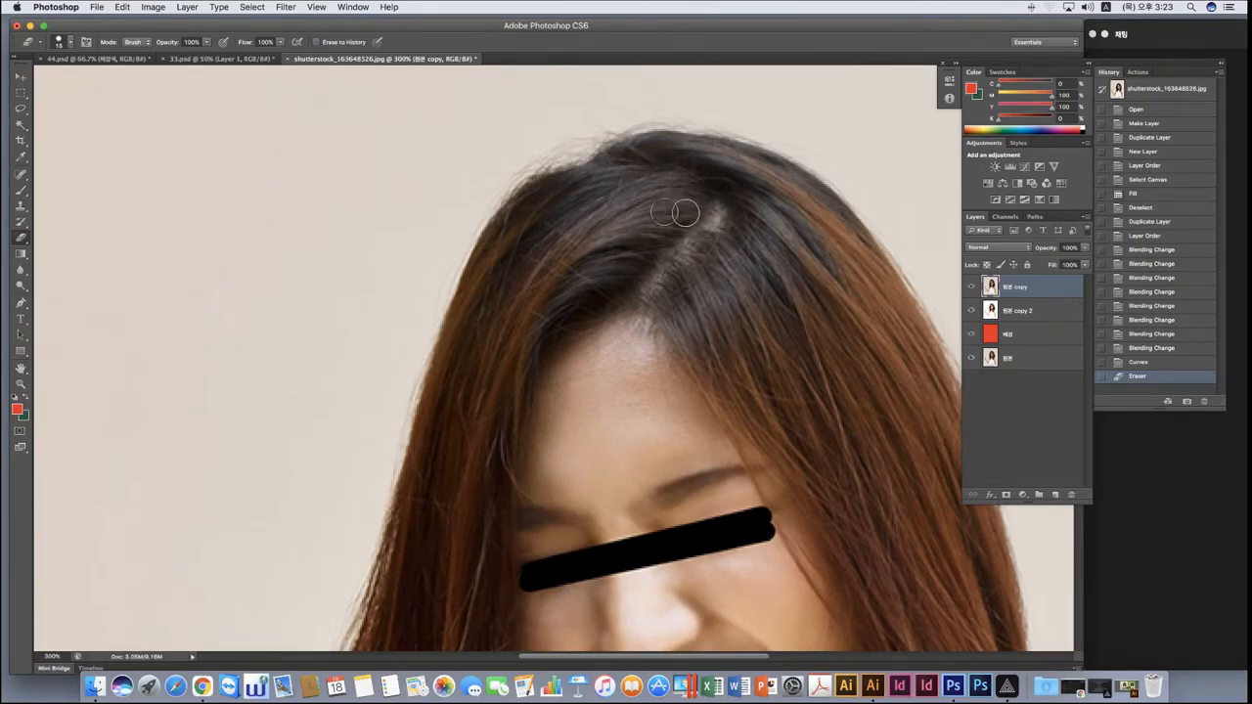
left_click(19, 388)
left_click(559, 279)
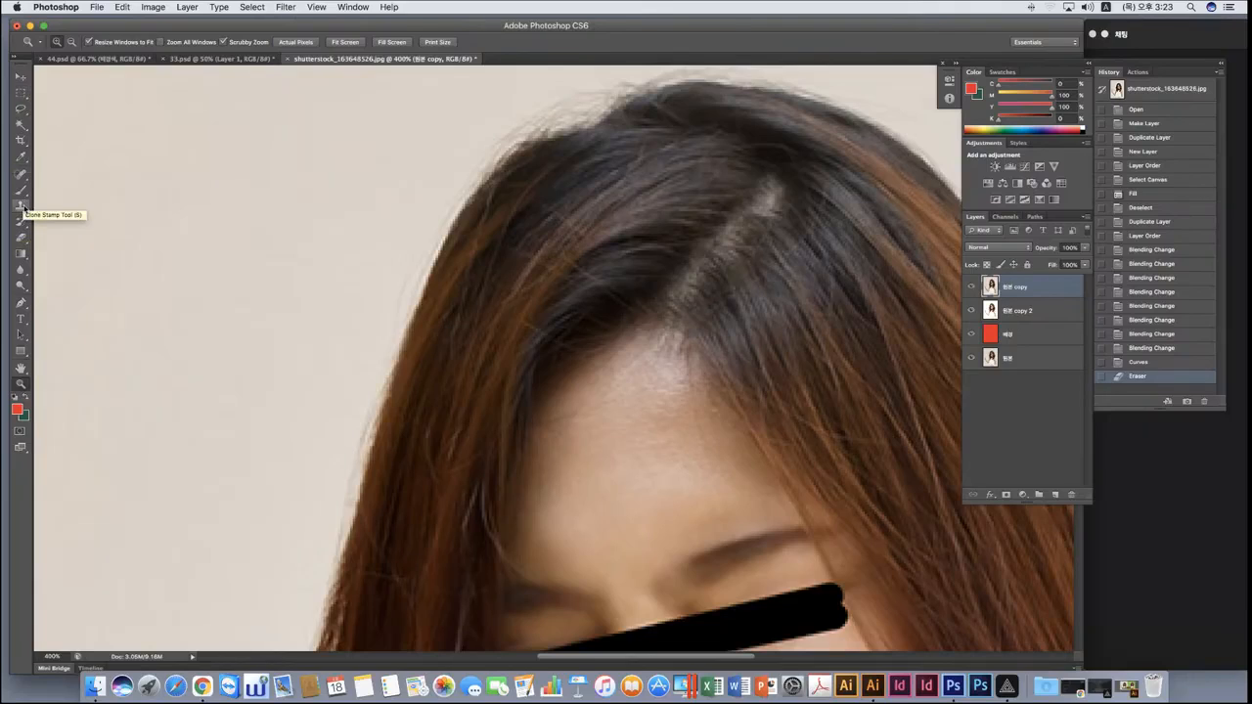
left_click(21, 238)
scroll(517, 254, "up", 5)
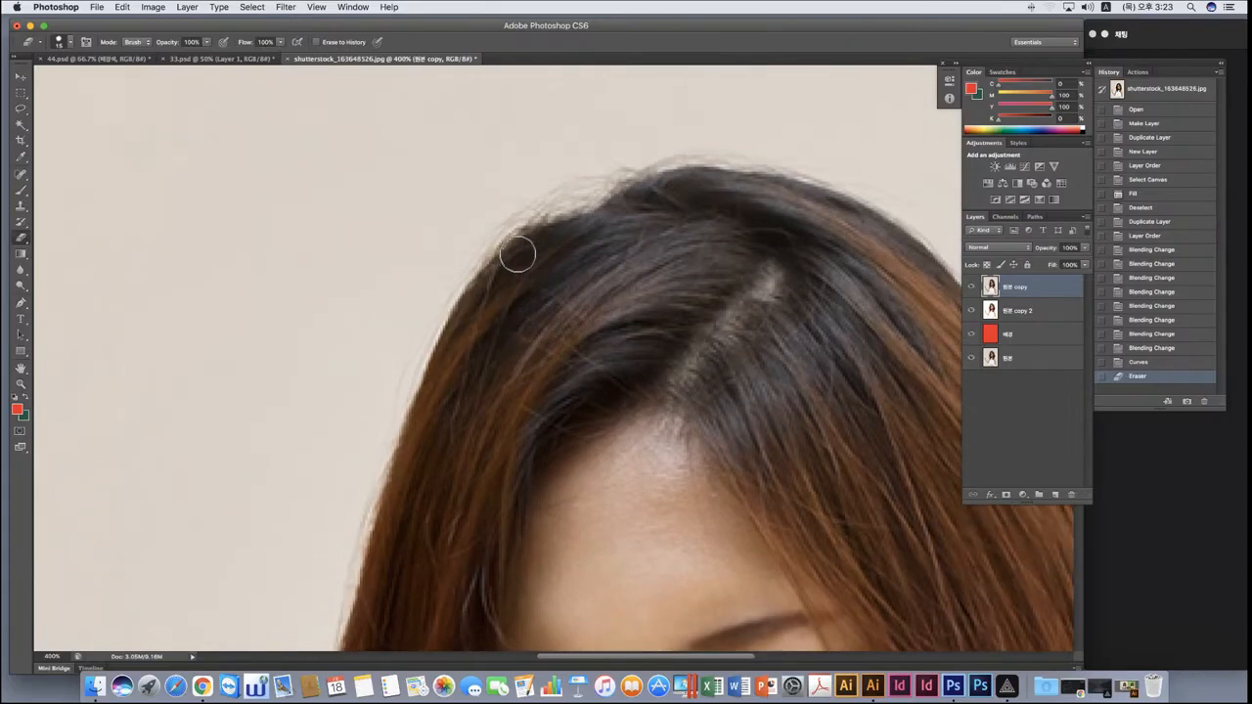
scroll(520, 254, "down", 1)
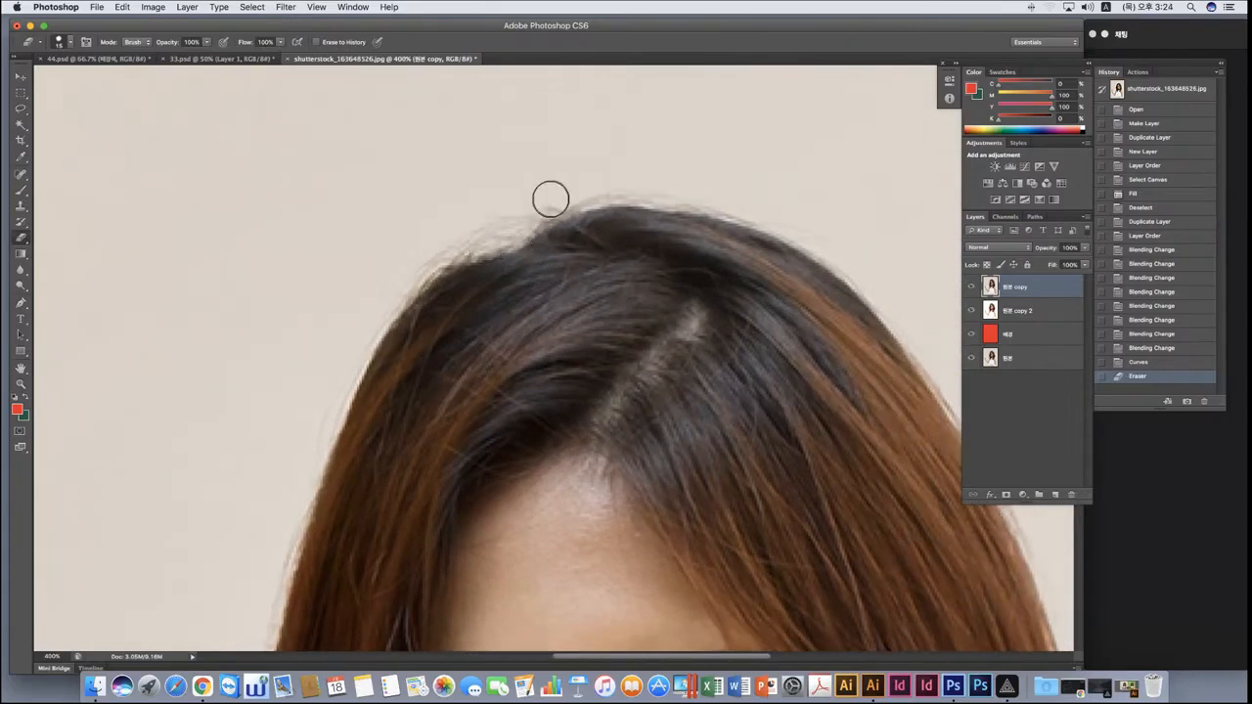
Compare the soft and hard brush presets, lower the Eraser's hardness to 14%, and erase an arc of the background above the hair.
left_click(69, 44)
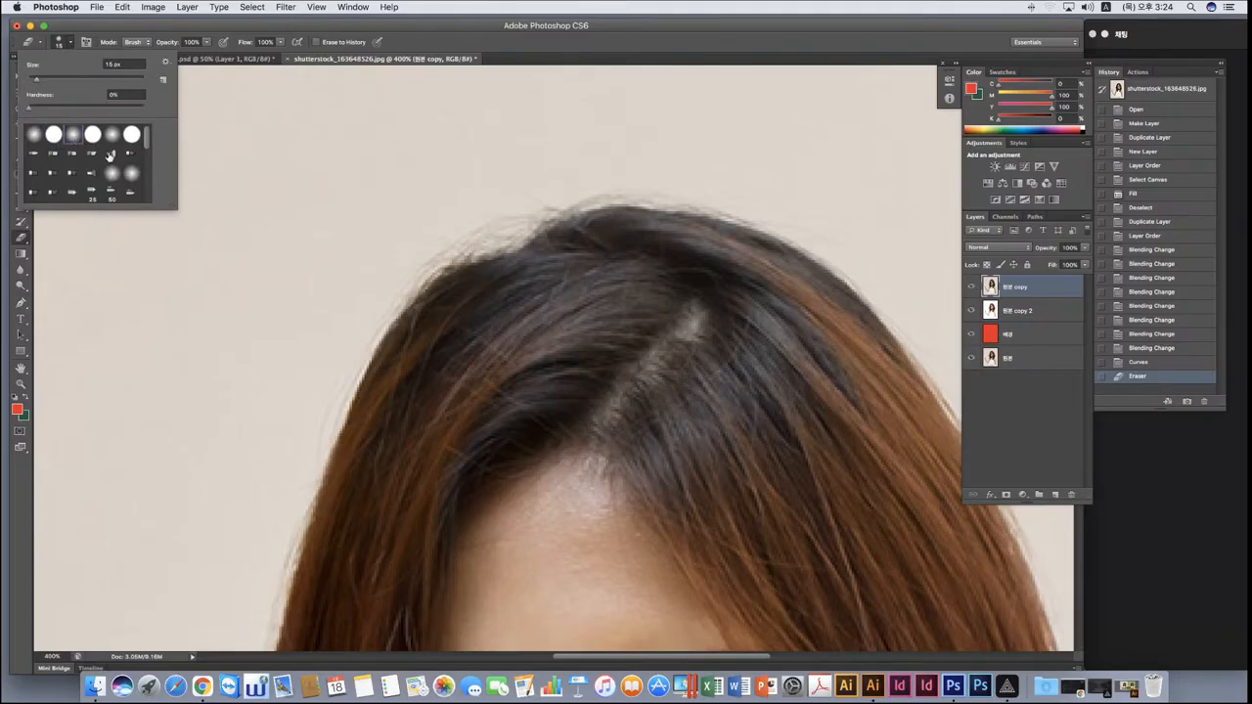
left_click(54, 138)
left_click(73, 140)
left_click(52, 138)
left_click(54, 138)
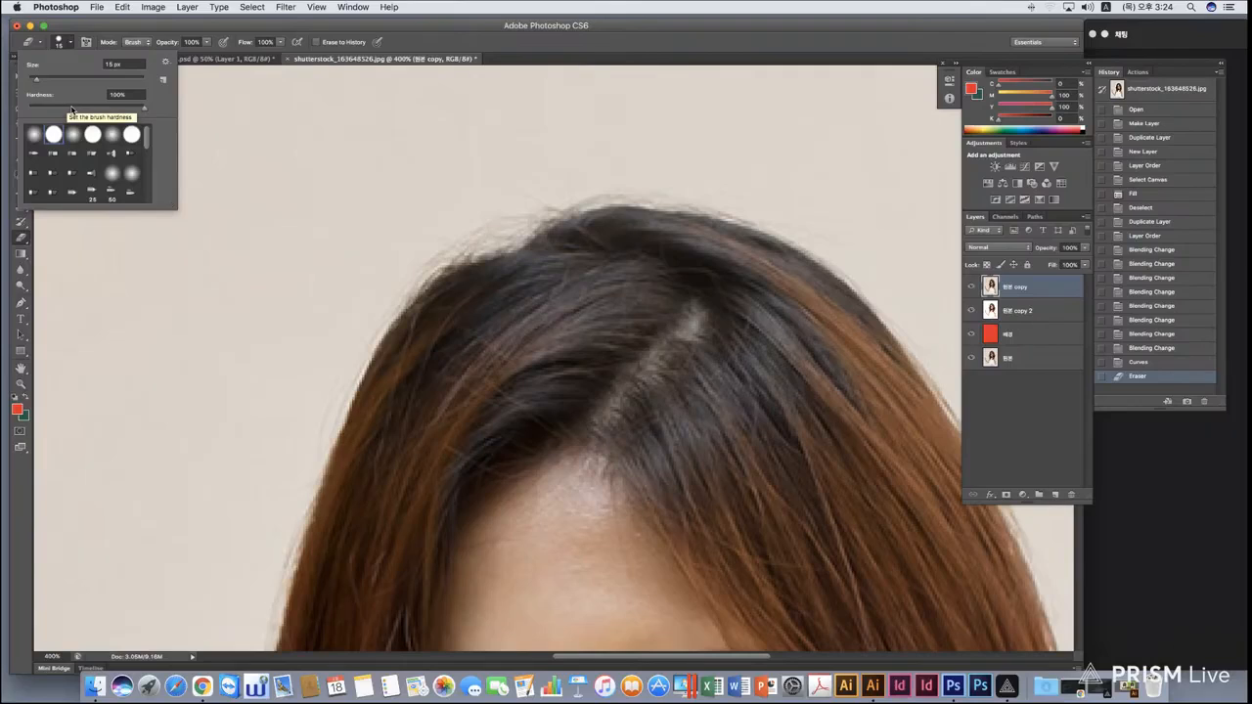
left_click_drag(147, 111, 75, 112)
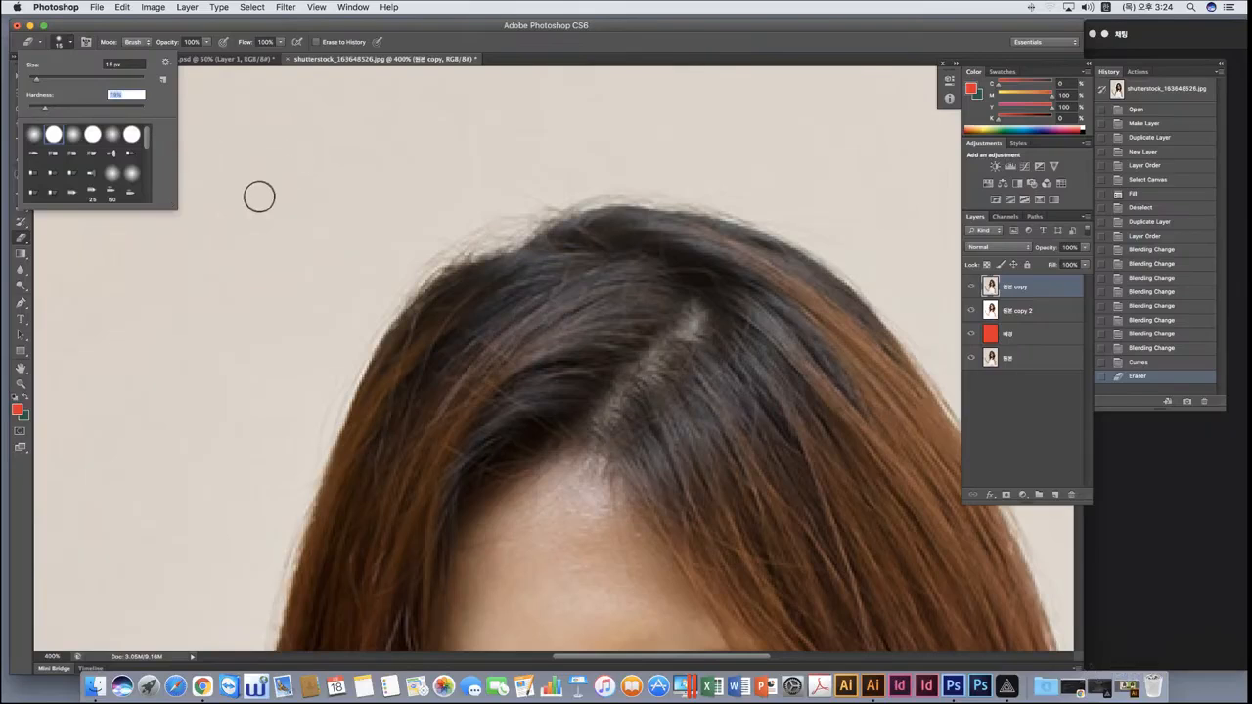
mouse_move(254, 199)
left_mouse_down()
mouse_move(407, 145)
mouse_move(609, 134)
mouse_move(359, 132)
mouse_move(249, 187)
mouse_move(262, 159)
mouse_move(323, 136)
mouse_move(607, 120)
mouse_move(401, 114)
mouse_move(318, 129)
mouse_move(233, 176)
left_mouse_up()
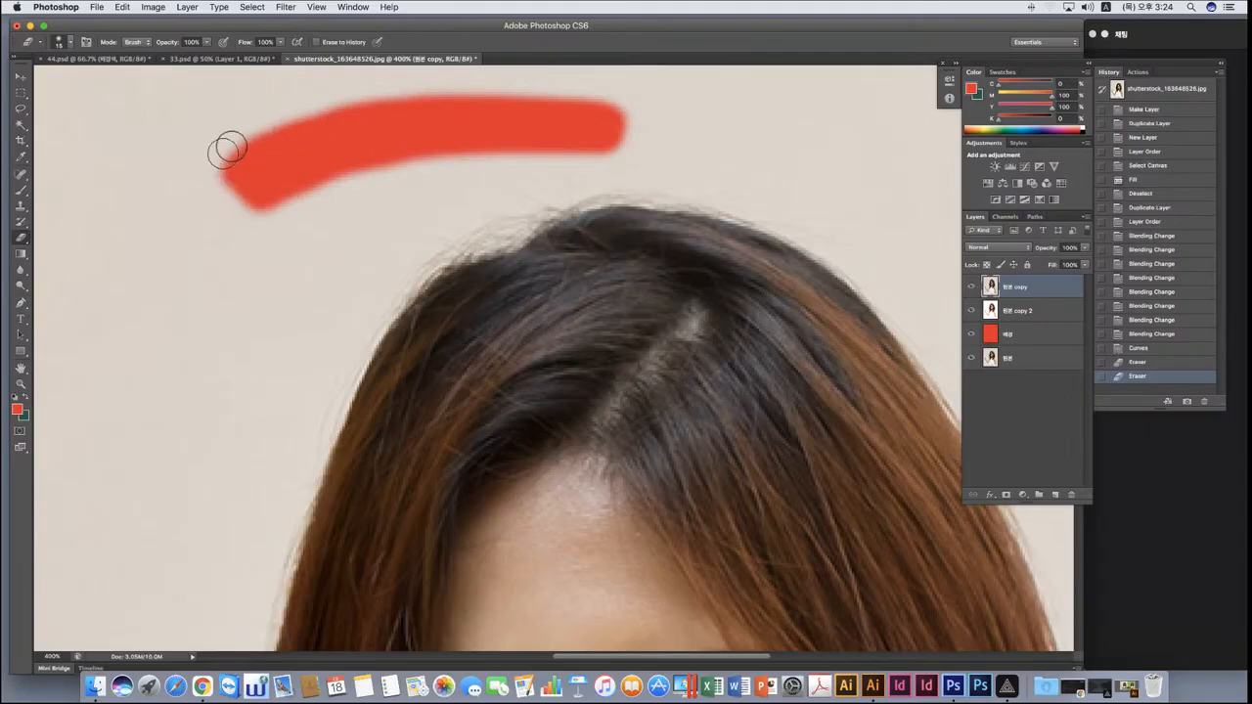
Set the Eraser's hardness to 100% and erase a diagonal patch of the background to the left of the head.
left_click(71, 44)
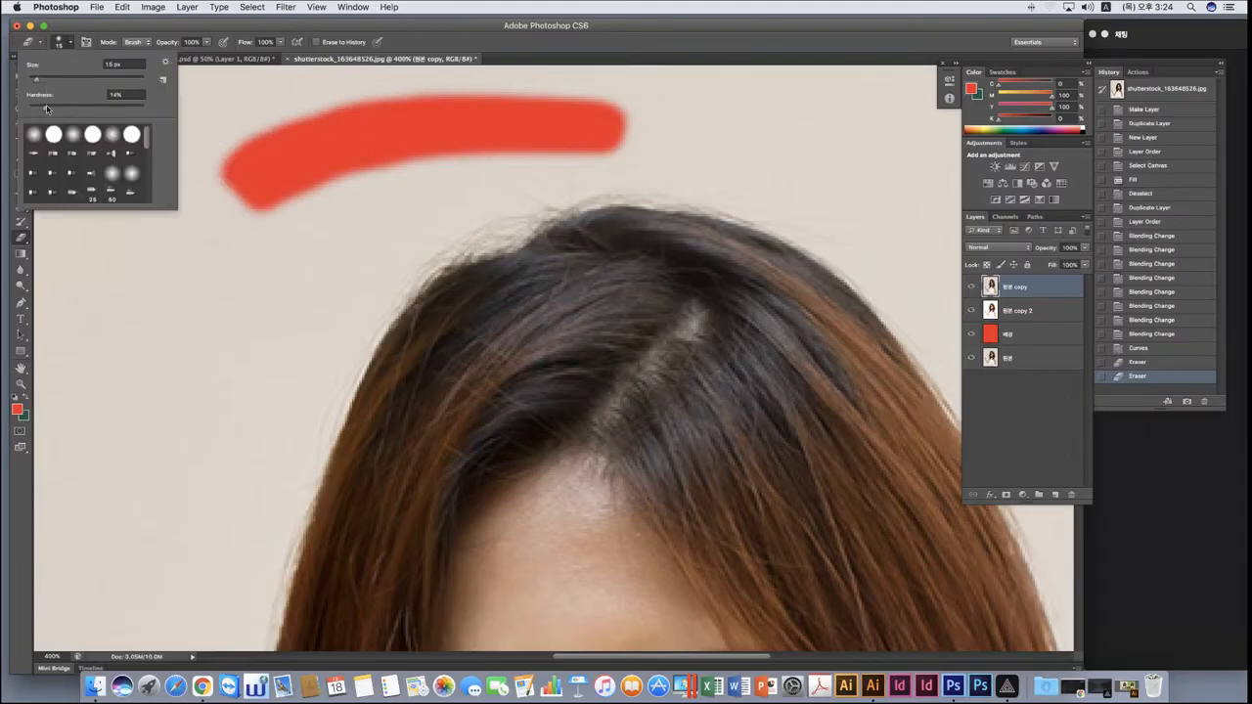
left_click_drag(46, 108, 182, 107)
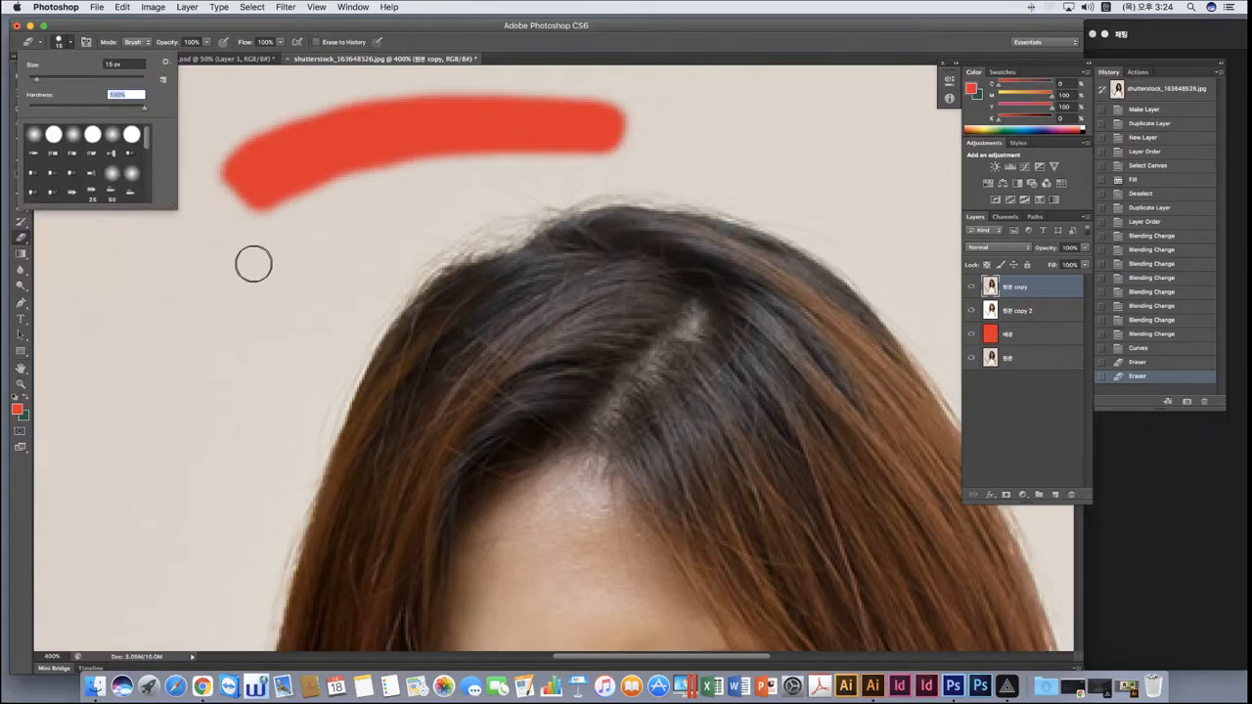
mouse_move(253, 264)
left_mouse_down()
mouse_move(190, 309)
mouse_move(310, 241)
mouse_move(170, 352)
mouse_move(316, 238)
mouse_move(196, 349)
mouse_move(363, 210)
mouse_move(185, 372)
mouse_move(358, 218)
mouse_move(207, 377)
mouse_move(159, 332)
mouse_move(333, 195)
mouse_move(355, 190)
mouse_move(353, 224)
mouse_move(366, 204)
mouse_move(225, 291)
left_mouse_up()
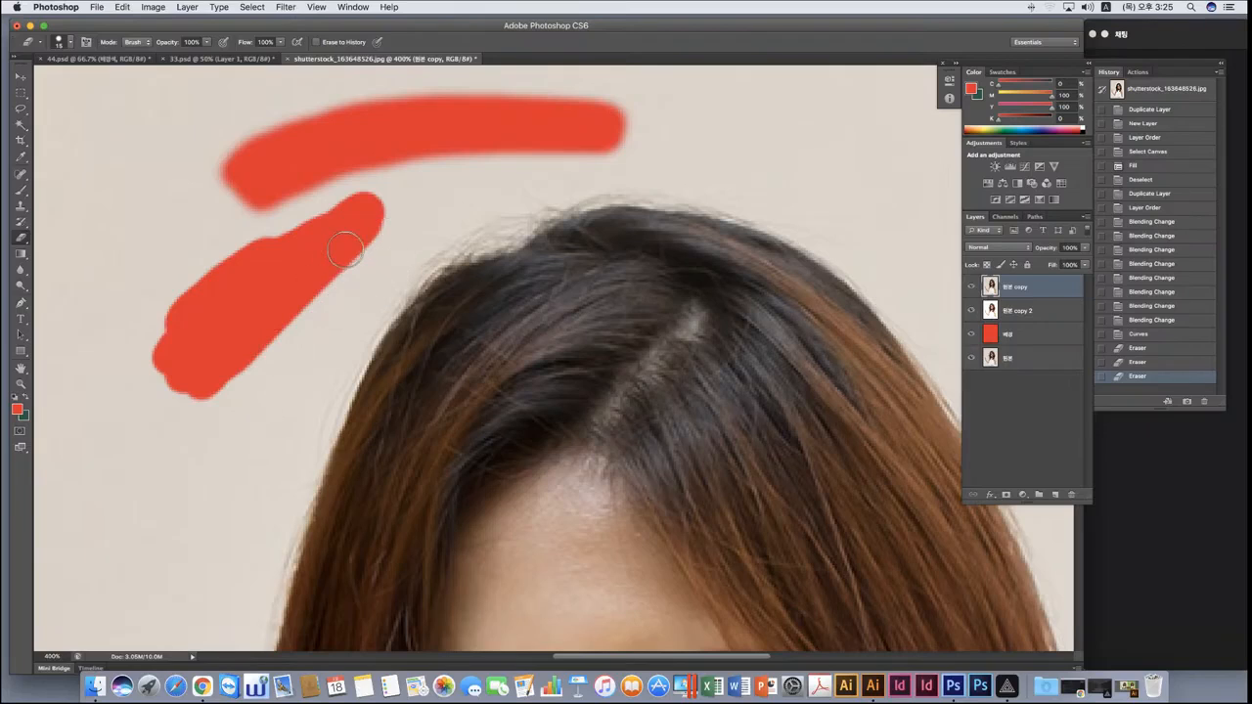
mouse_move(359, 235)
left_mouse_down()
mouse_move(217, 416)
mouse_move(242, 340)
mouse_move(220, 360)
mouse_move(191, 425)
mouse_move(166, 349)
mouse_move(177, 413)
mouse_move(170, 332)
mouse_move(155, 411)
mouse_move(142, 397)
mouse_move(118, 417)
mouse_move(154, 408)
left_mouse_up()
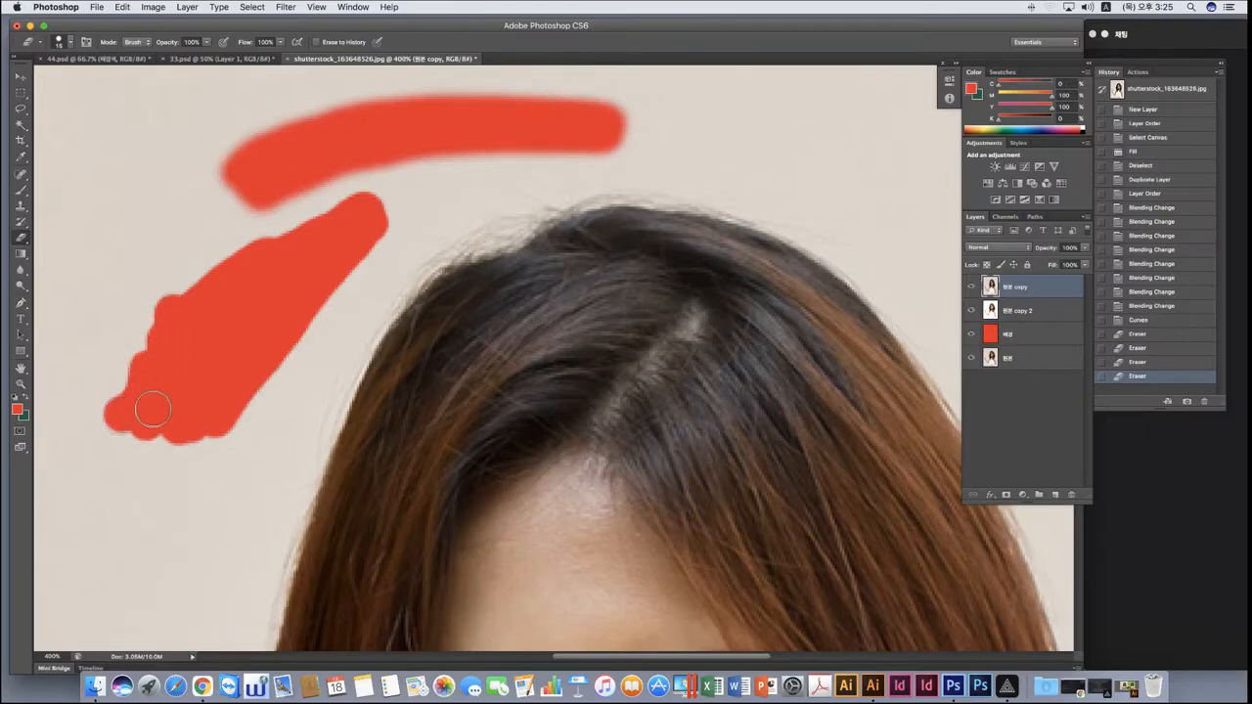
Set the Eraser's hardness to 98% and erase the background between the arc and the diagonal patch.
left_click(71, 42)
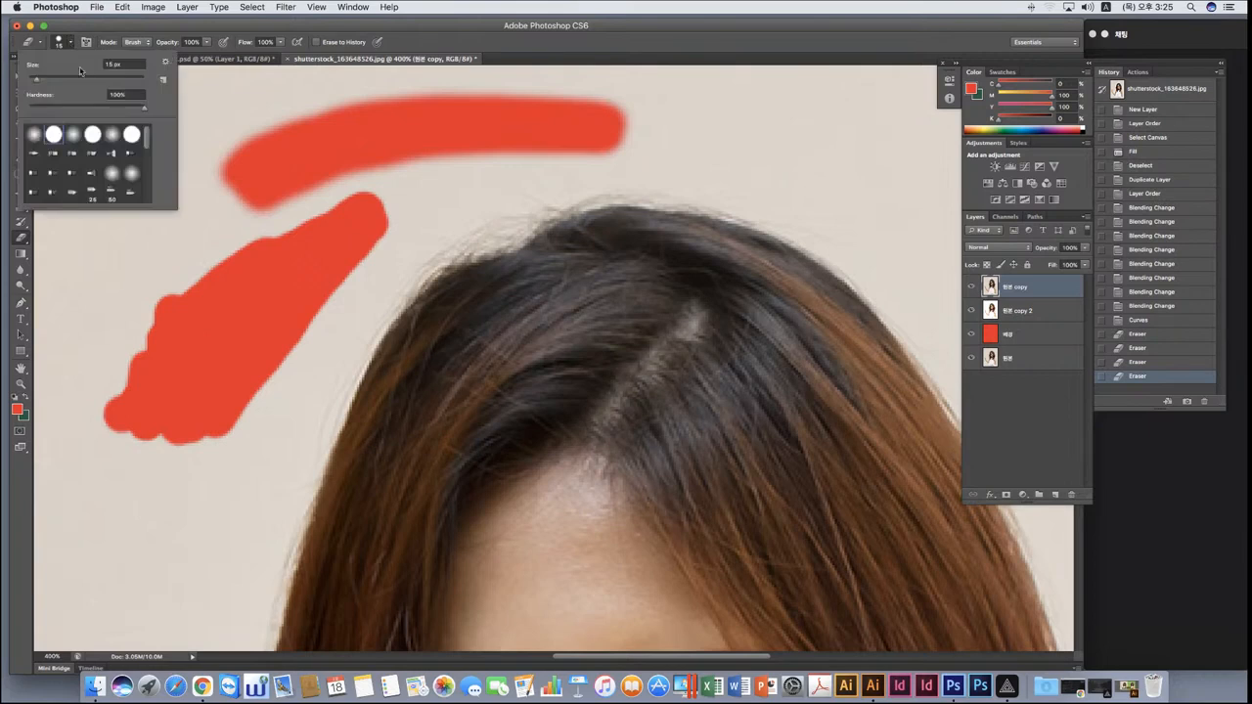
left_click(143, 110)
mouse_move(228, 142)
left_mouse_down()
mouse_move(162, 313)
mouse_move(274, 168)
mouse_move(208, 251)
mouse_move(359, 159)
mouse_move(275, 212)
mouse_move(278, 242)
mouse_move(369, 173)
left_mouse_up()
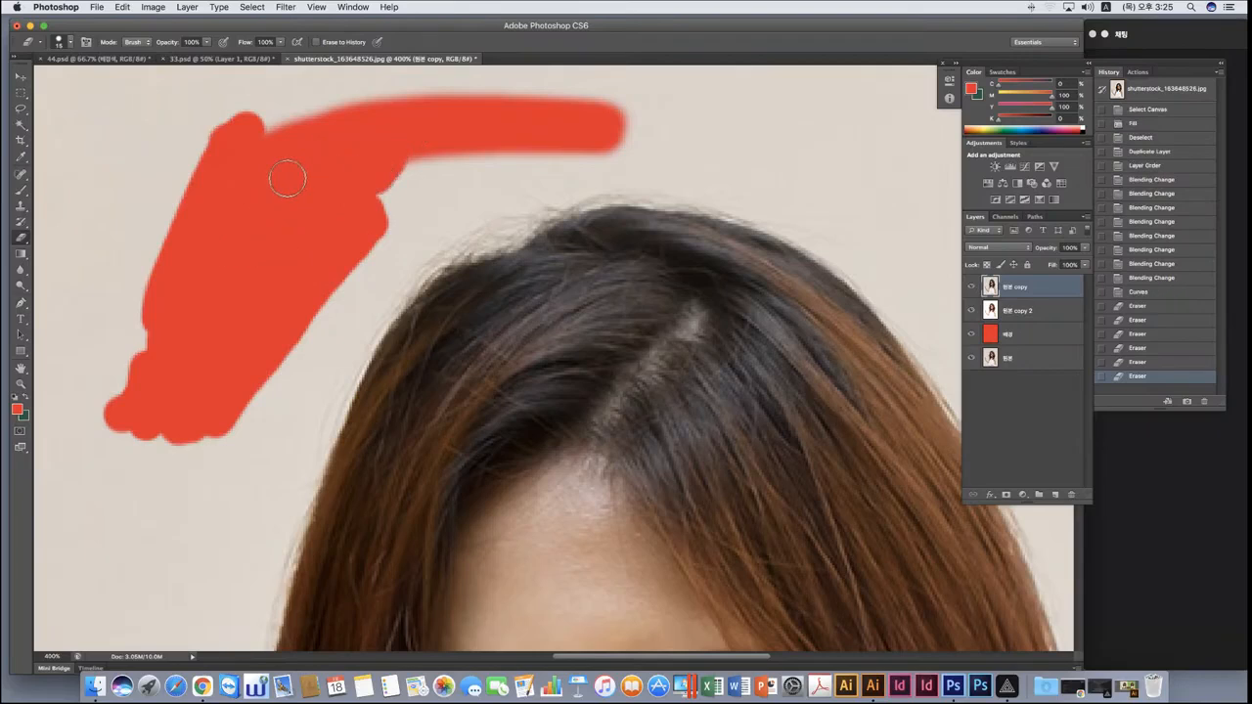
Open the detailed brush settings, set the Eraser's spacing to 1%, and erase a long curved stroke at the outer edge of the cleared area.
left_click(354, 7)
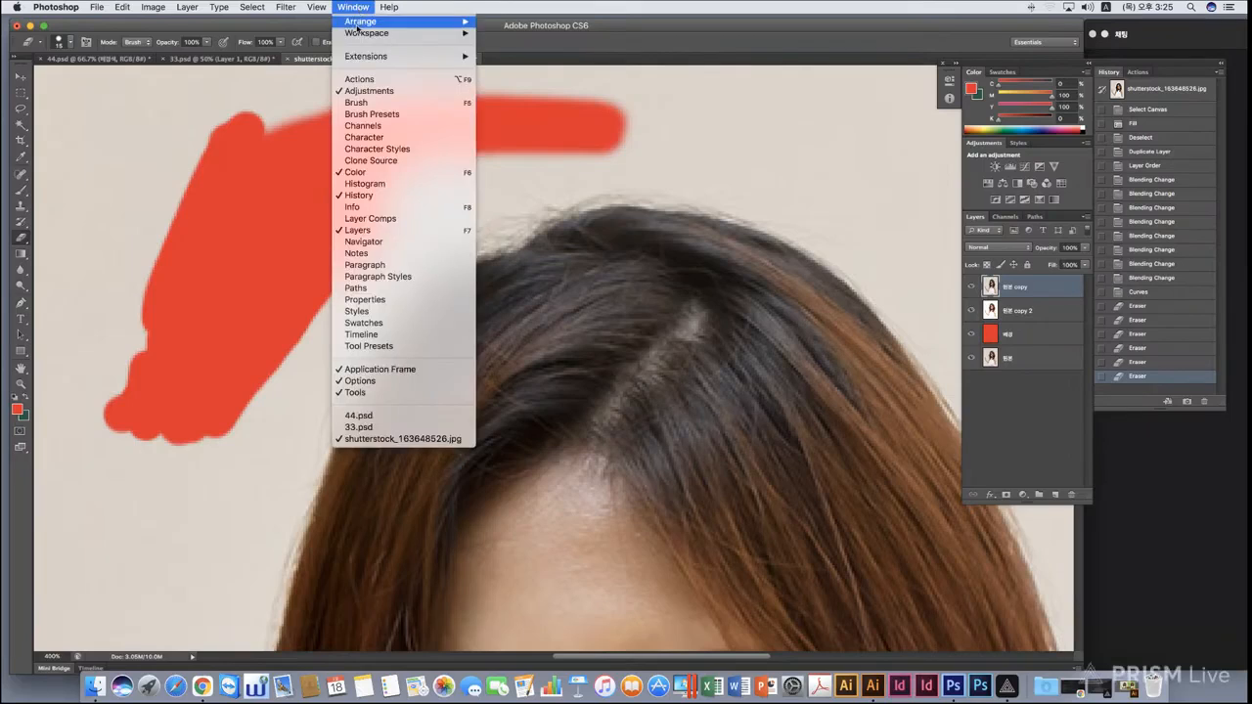
left_click(374, 105)
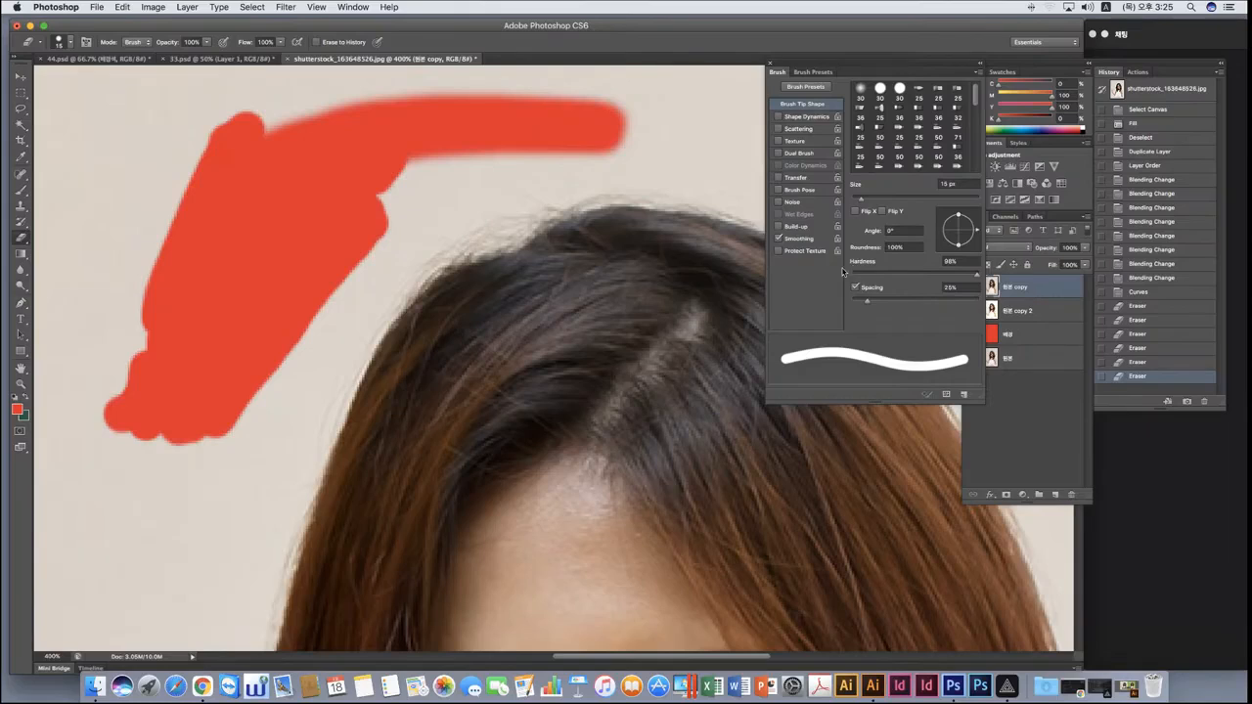
left_click(70, 44)
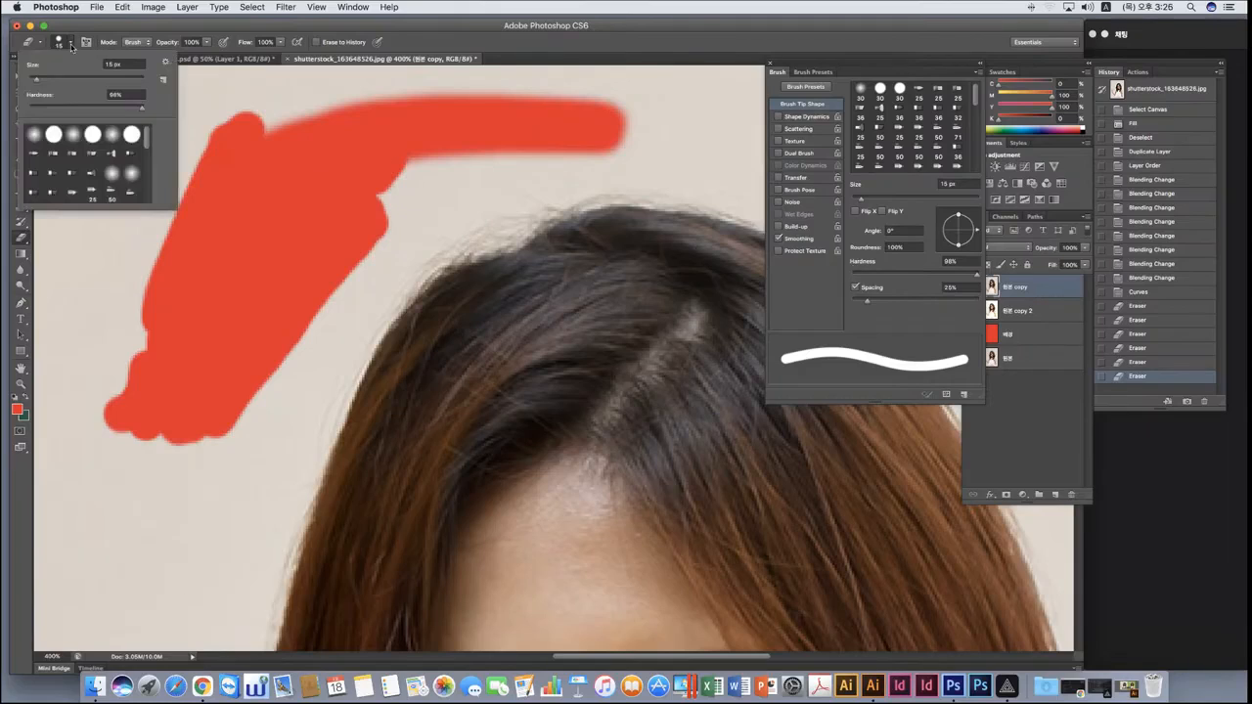
left_click(929, 289)
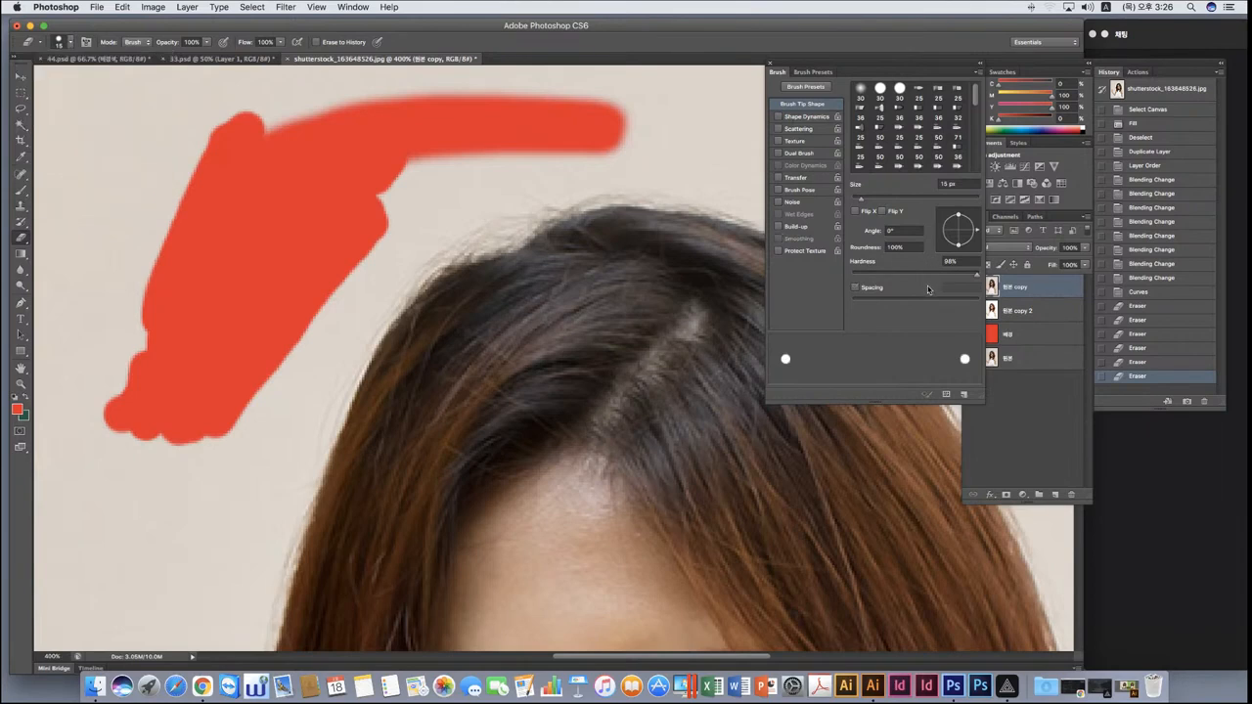
left_click(864, 289)
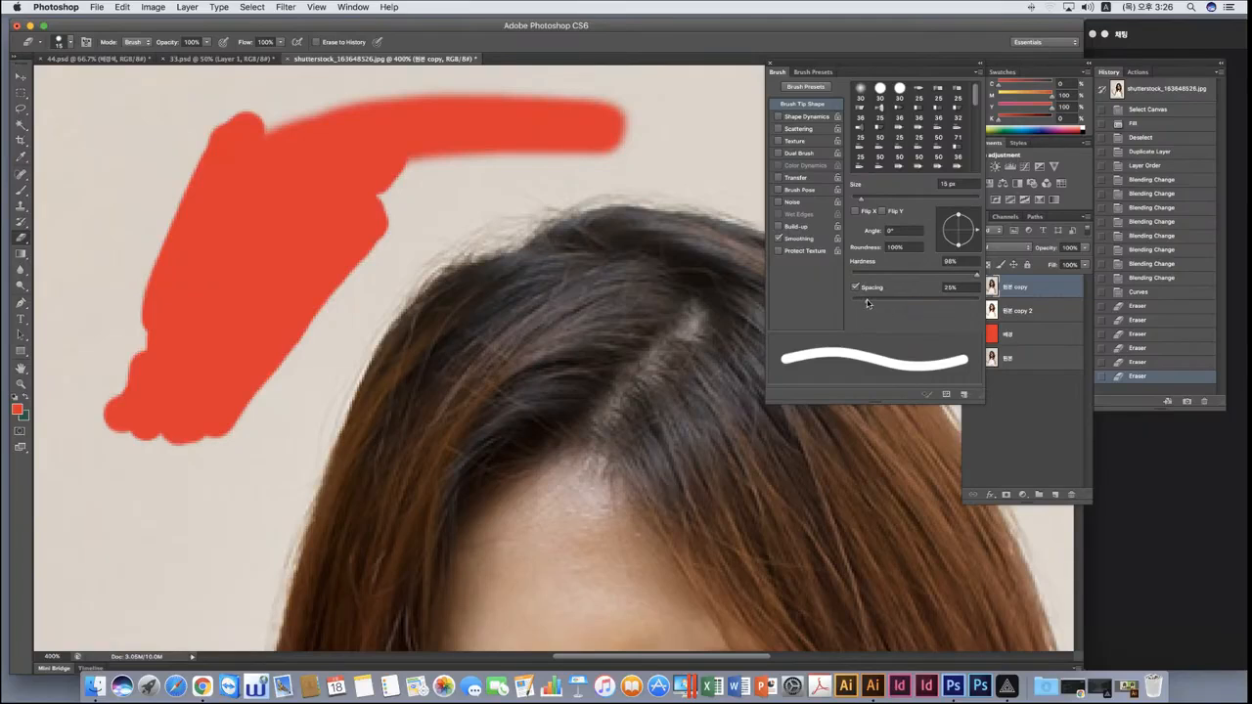
left_click_drag(866, 304, 849, 303)
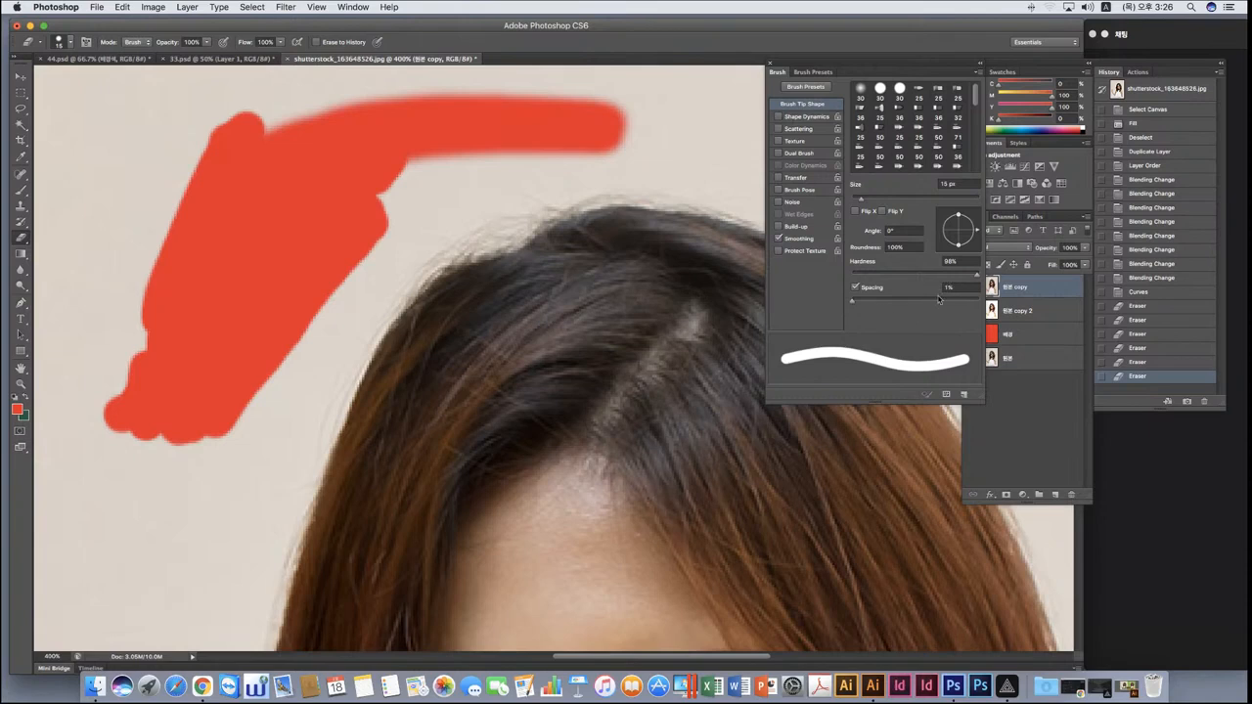
mouse_move(225, 132)
left_mouse_down()
mouse_move(165, 195)
mouse_move(111, 295)
mouse_move(101, 466)
mouse_move(145, 559)
left_mouse_up()
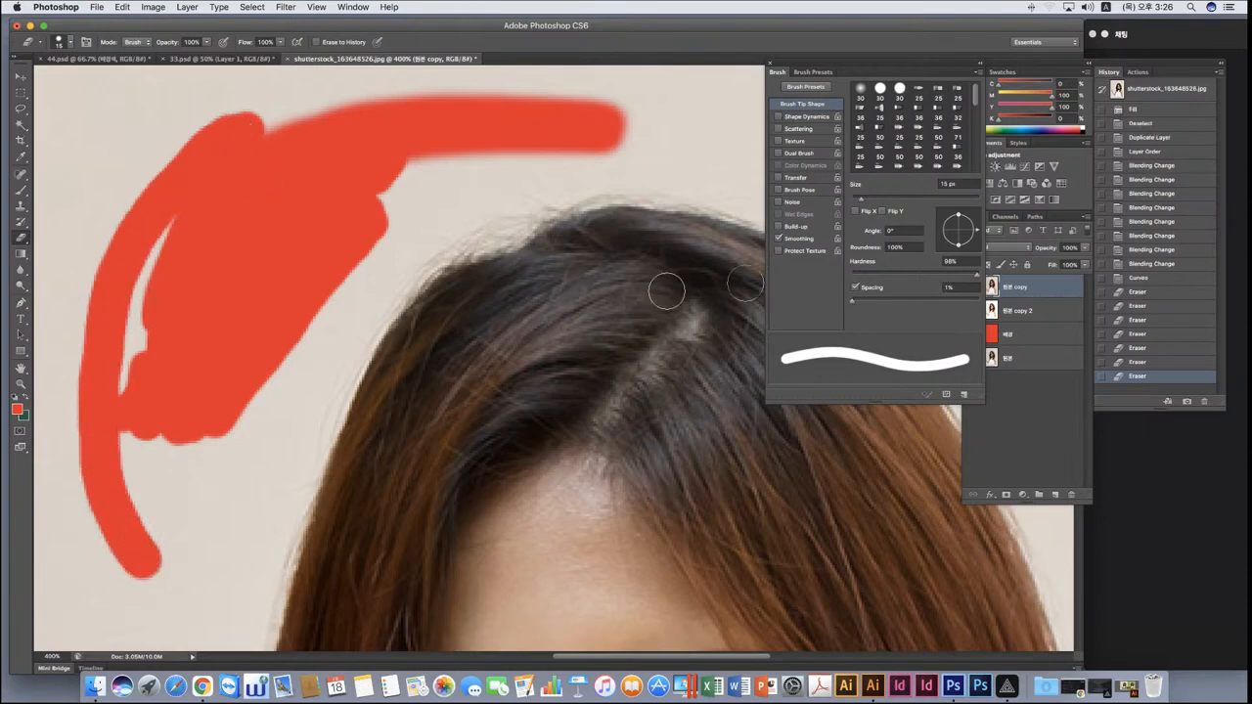
Erase a dotted stroke with the spacing at 124%, and a curved band alongside the hair's left edge with the spacing at 42%.
mouse_move(856, 300)
left_mouse_down()
mouse_move(978, 300)
mouse_move(856, 306)
mouse_move(923, 309)
left_mouse_up()
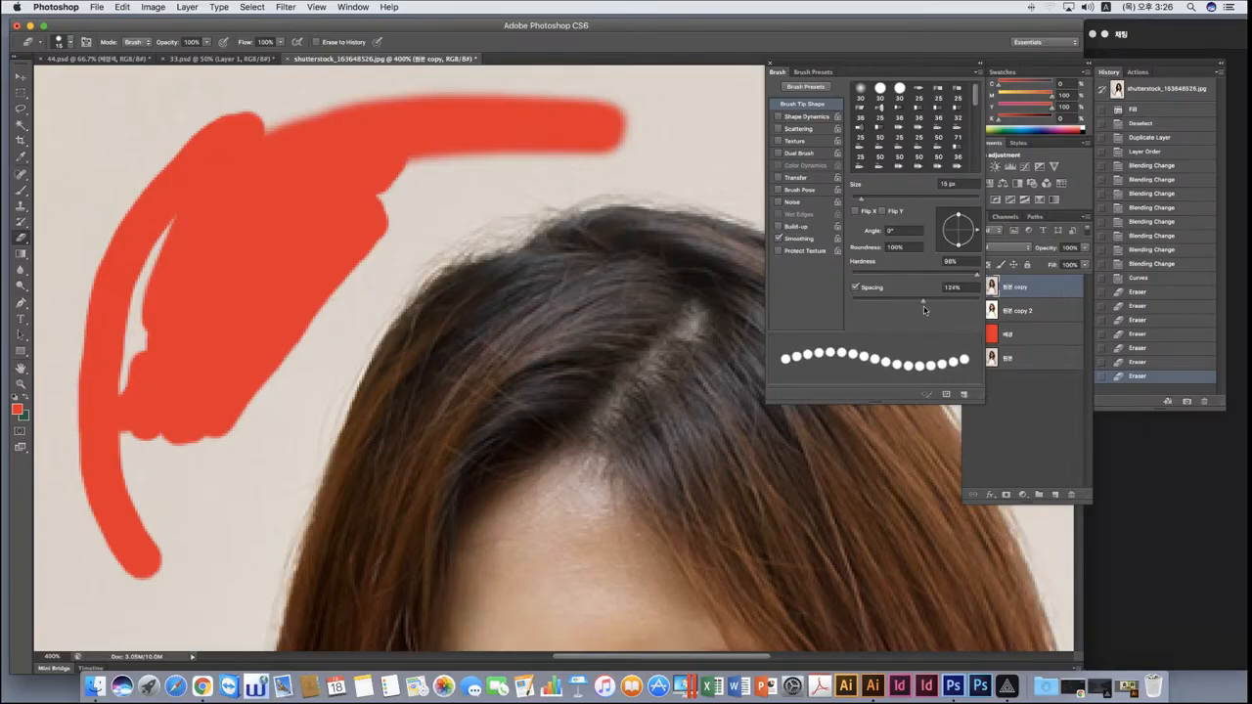
mouse_move(172, 96)
left_mouse_down()
mouse_move(115, 173)
mouse_move(97, 303)
mouse_move(125, 418)
mouse_move(191, 510)
left_mouse_up()
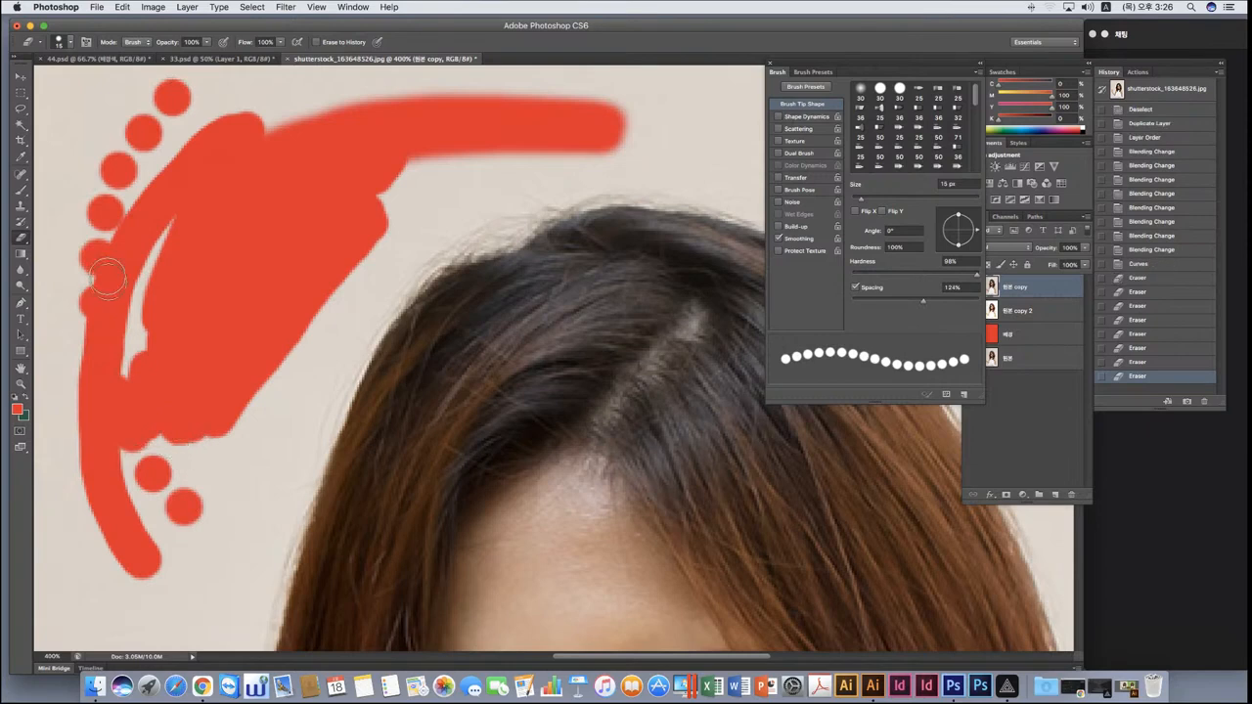
mouse_move(927, 305)
left_mouse_down()
mouse_move(866, 304)
mouse_move(889, 300)
left_mouse_up()
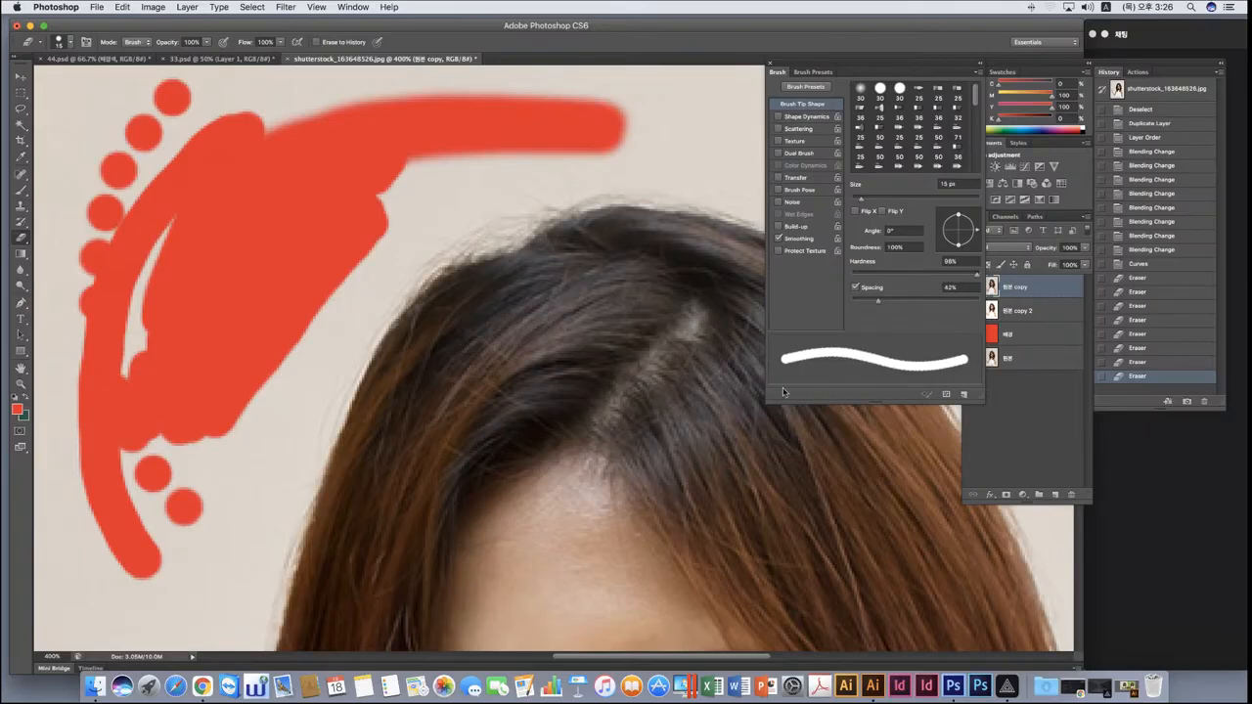
mouse_move(595, 121)
left_mouse_down()
mouse_move(543, 128)
mouse_move(403, 204)
mouse_move(322, 292)
mouse_move(259, 435)
mouse_move(232, 566)
left_mouse_up()
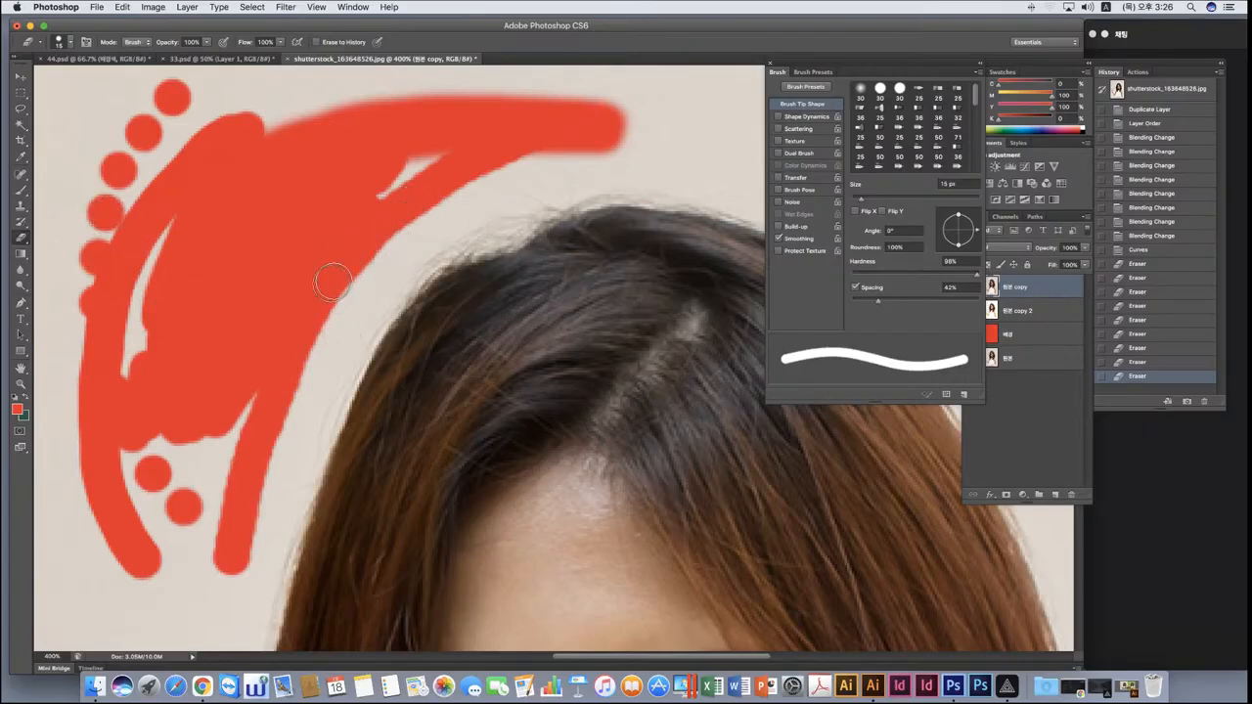
mouse_move(310, 331)
left_mouse_down()
mouse_move(225, 567)
mouse_move(344, 284)
mouse_move(426, 201)
mouse_move(354, 277)
mouse_move(315, 347)
mouse_move(248, 564)
mouse_move(257, 412)
mouse_move(218, 547)
mouse_move(218, 441)
mouse_move(206, 533)
left_mouse_up()
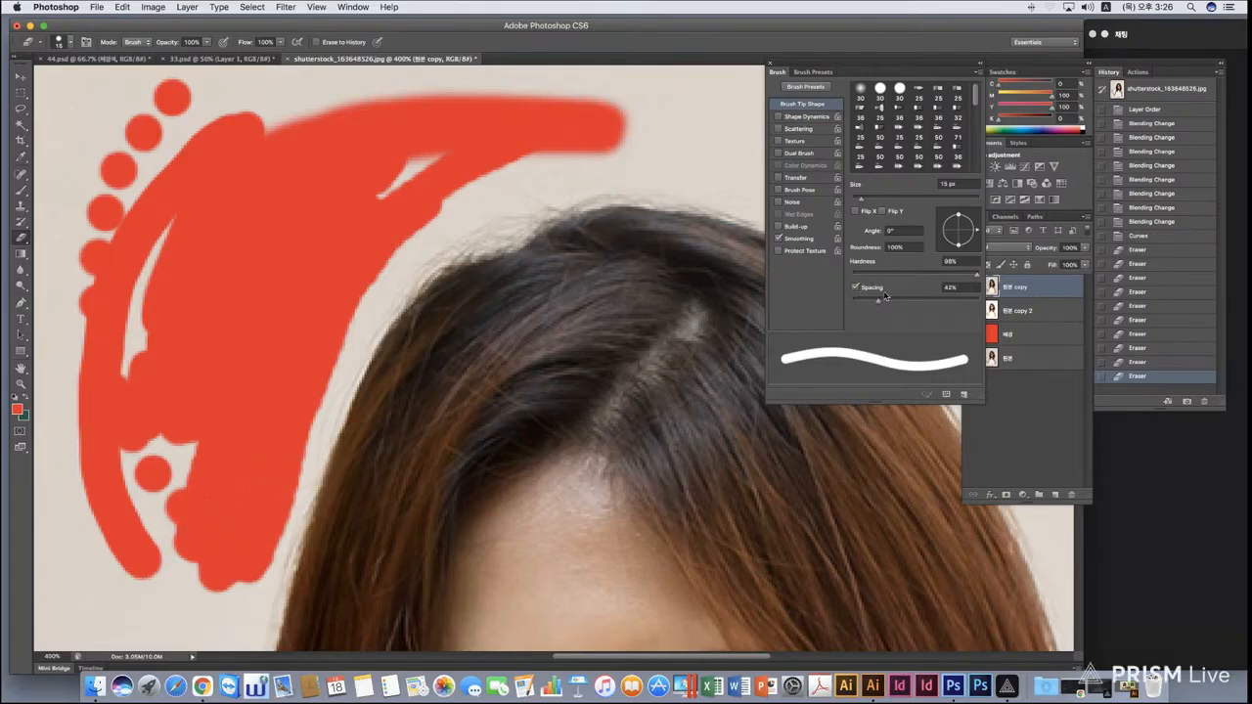
Return the Eraser's spacing to 1%, close the brush settings, and erase more background along the hair's upper left edge and above the head.
left_click_drag(877, 302, 849, 301)
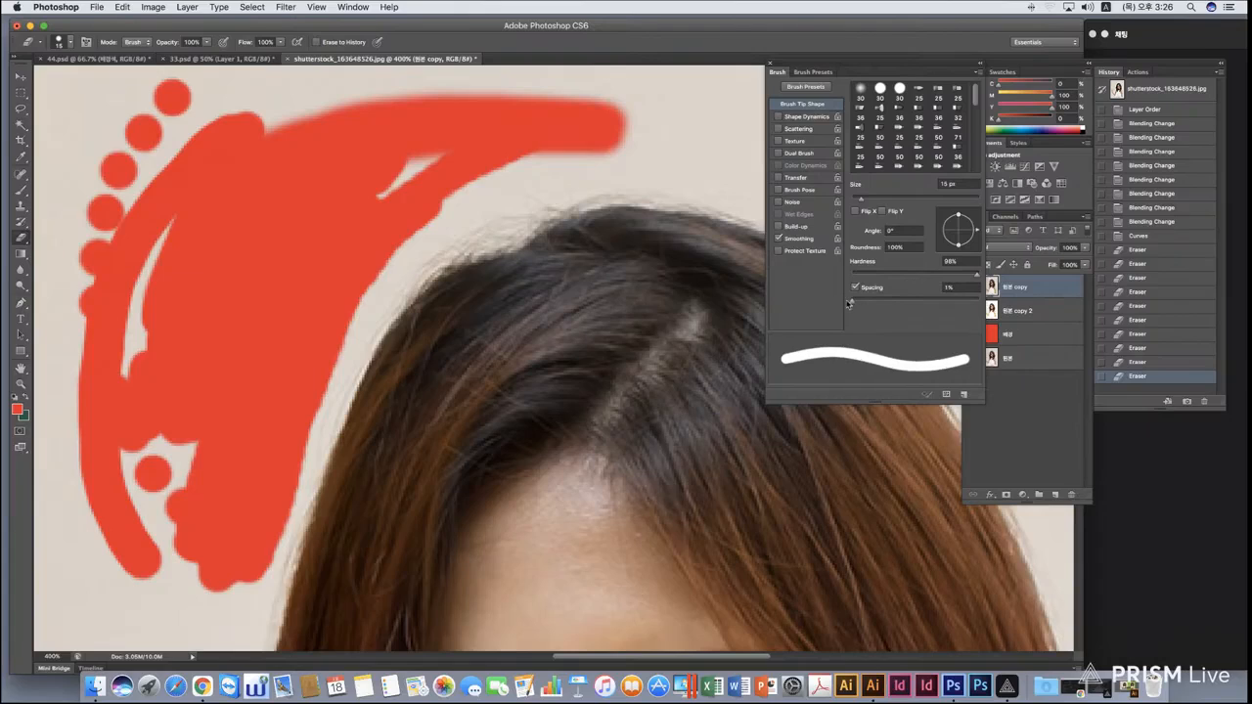
left_click(771, 65)
mouse_move(270, 253)
left_mouse_down()
mouse_move(444, 154)
mouse_move(306, 240)
mouse_move(463, 156)
mouse_move(519, 151)
mouse_move(447, 197)
mouse_move(536, 156)
left_mouse_up()
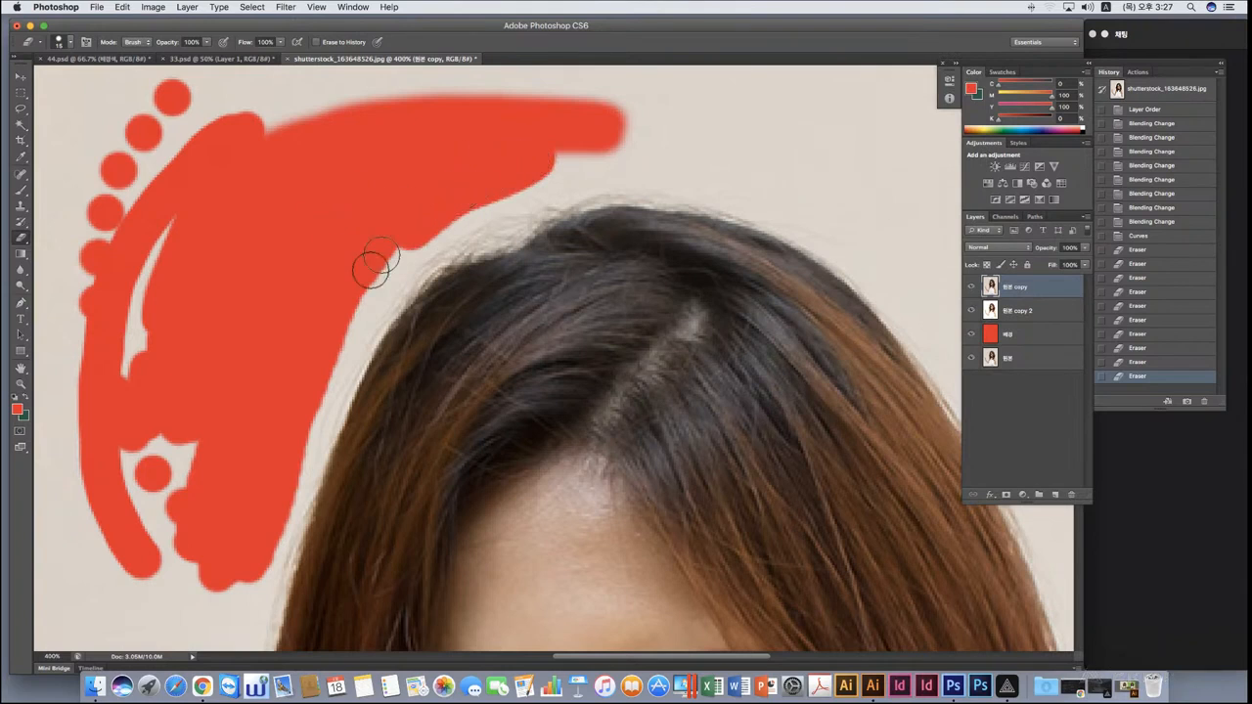
key("super+minus")
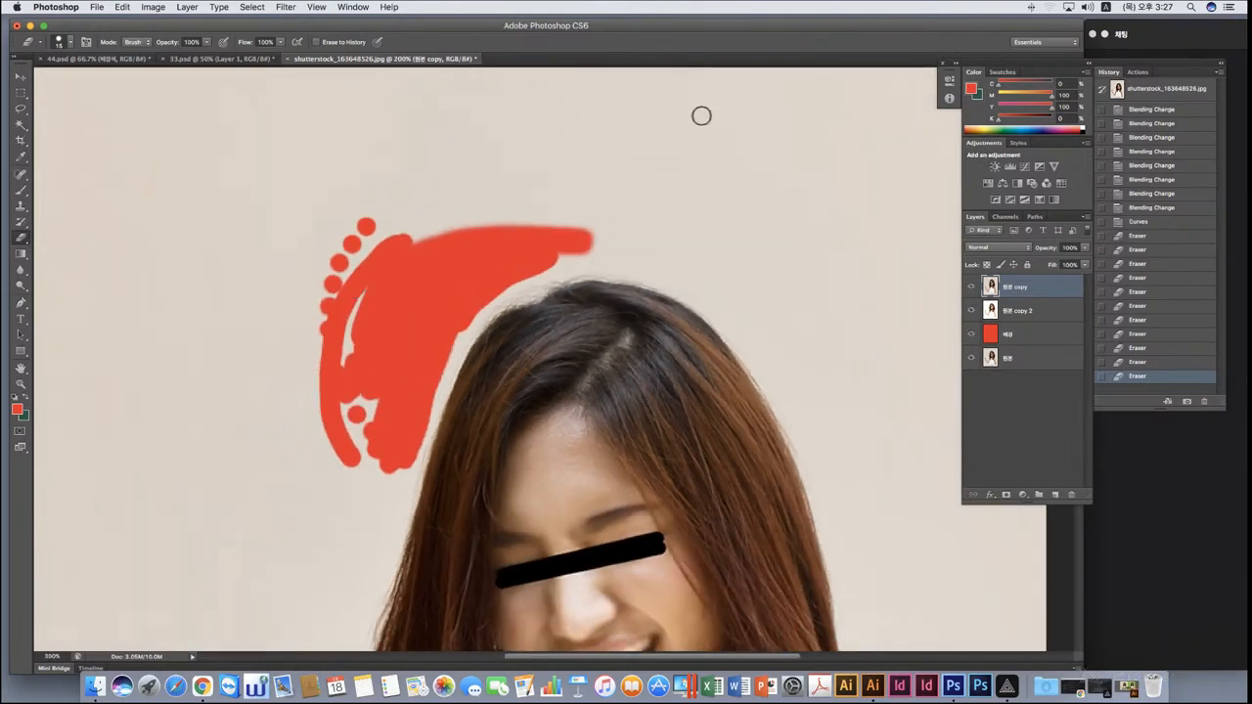
left_click_drag(768, 192, 284, 282)
mouse_move(744, 185)
left_mouse_down()
mouse_move(366, 240)
mouse_move(695, 178)
mouse_move(416, 216)
mouse_move(688, 173)
mouse_move(432, 182)
mouse_move(625, 173)
mouse_move(510, 203)
mouse_move(382, 206)
mouse_move(360, 193)
mouse_move(347, 235)
mouse_move(404, 211)
mouse_move(358, 298)
left_mouse_up()
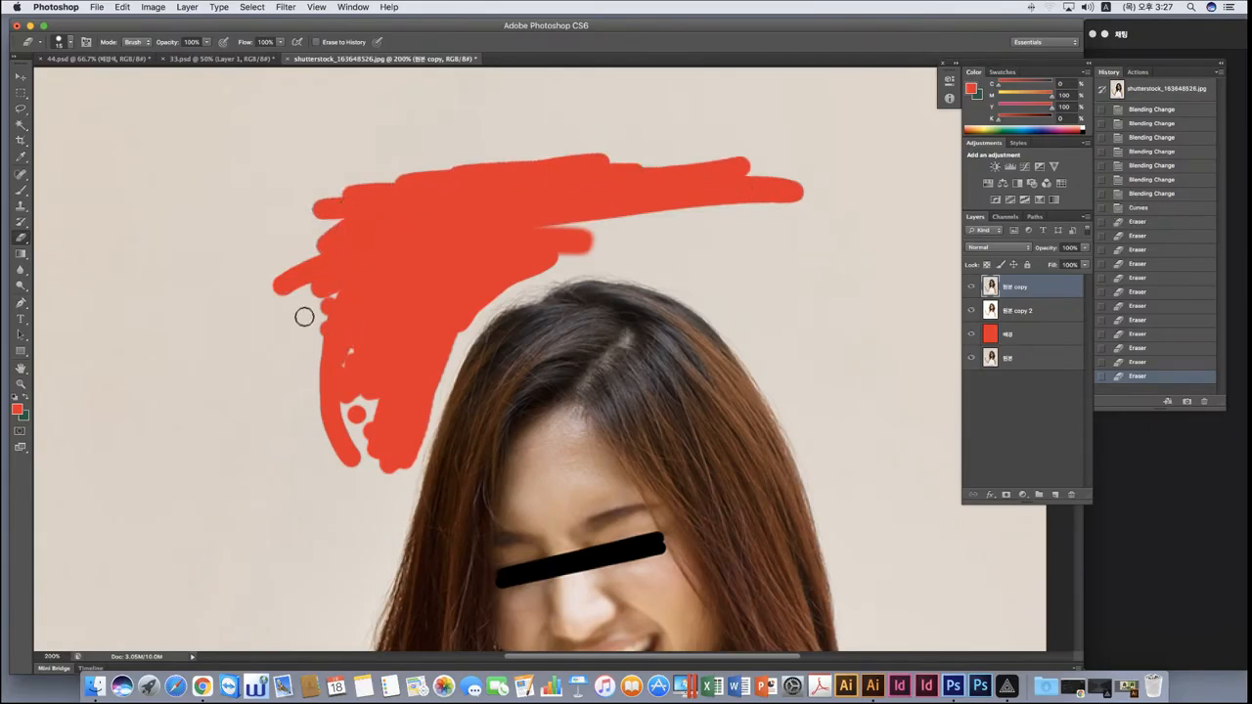
Examine the hair strands beside the neck and shoulder up close, up to 1200% zoom.
key("super+minus")
key("super+minus")
key("super+plus")
key("super+plus")
key("super+plus")
key("super+plus")
key("super+plus")
key("super+plus")
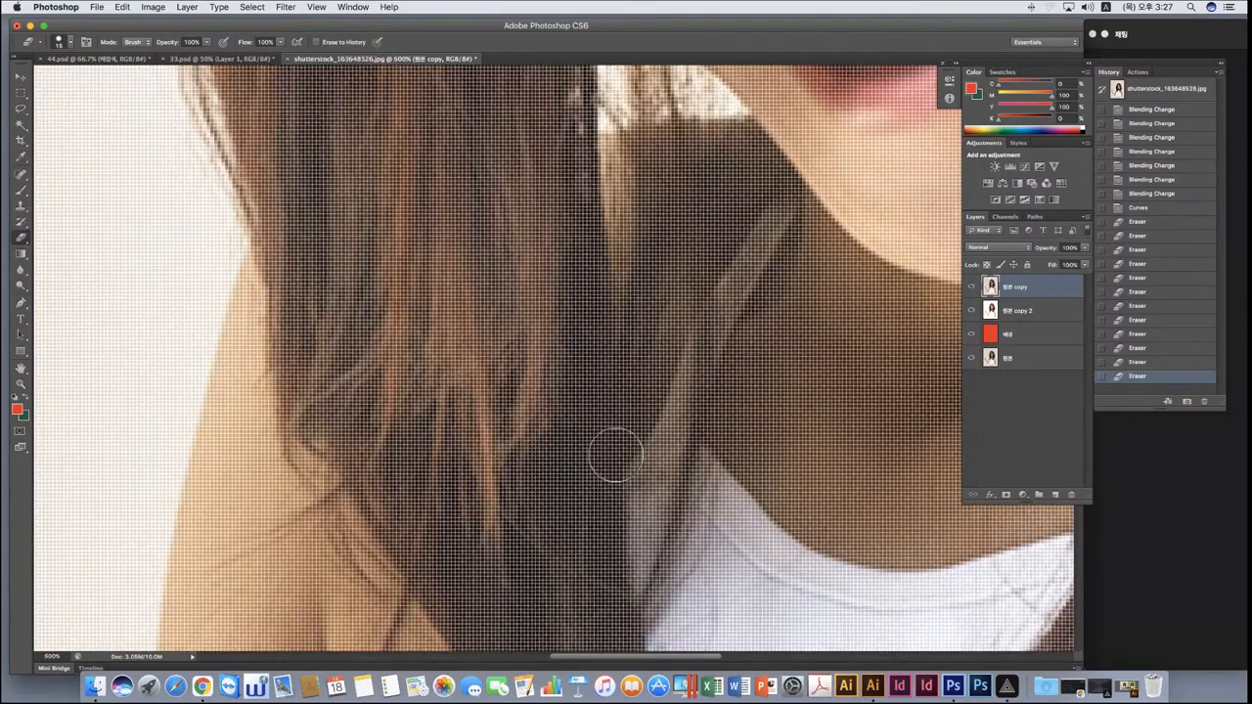
key("super+plus")
key("super+plus")
key("super+plus")
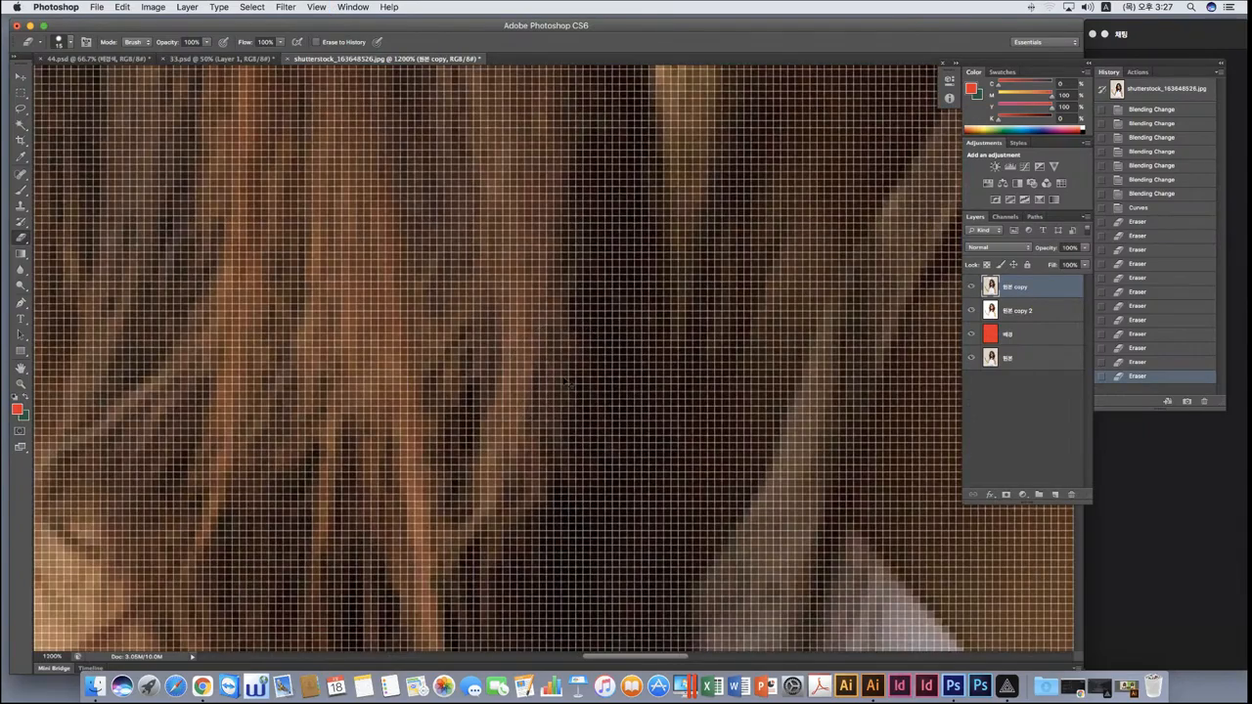
Try erasing the background right up against the hair's upper left edge, working at 300% zoom.
key("super+minus")
key("super+minus")
key("super+minus")
key("super+minus")
key("super+minus")
key("super+minus")
key("super+minus")
key("super+minus")
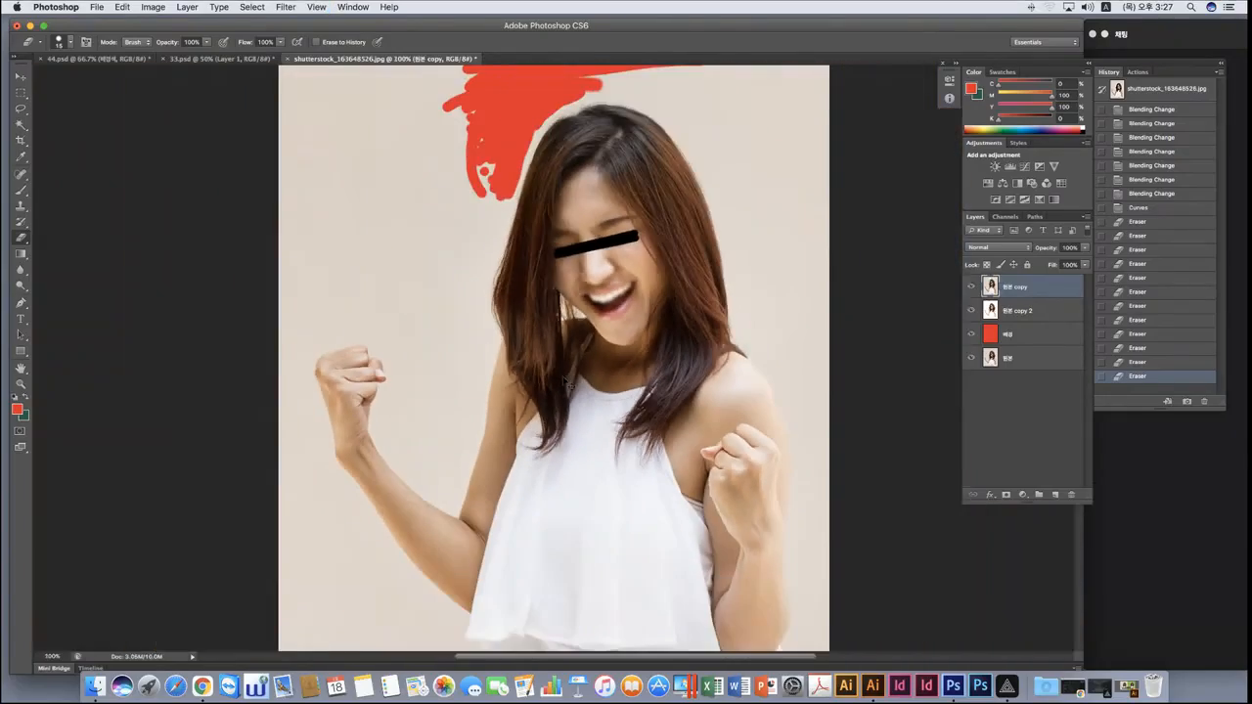
scroll(519, 256, "up", 3)
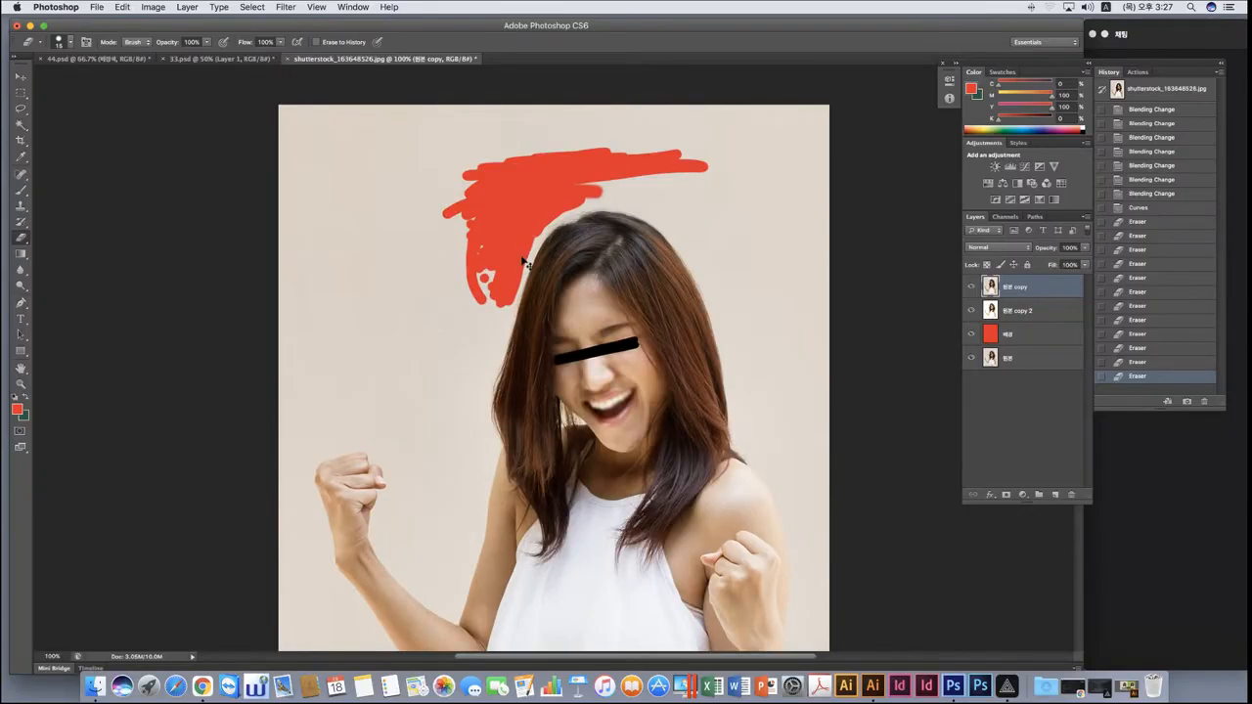
key("super+plus")
key("super+plus")
scroll(522, 261, "up", 5)
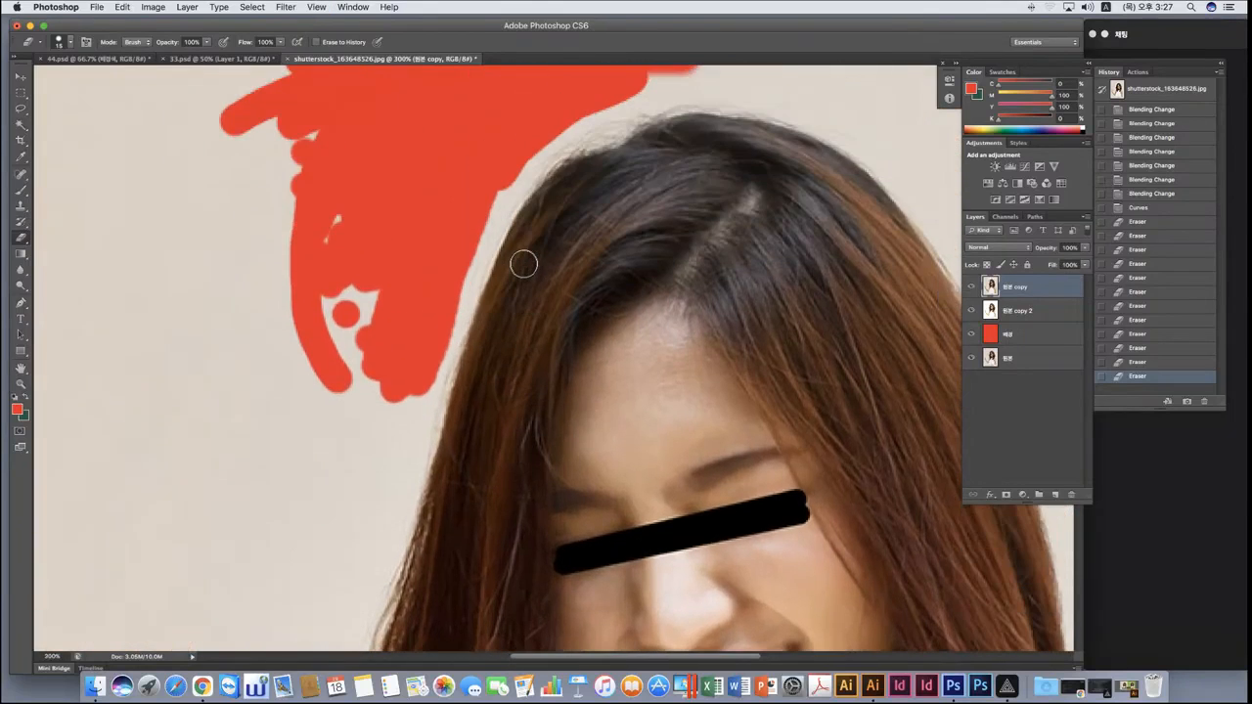
scroll(523, 264, "up", 2)
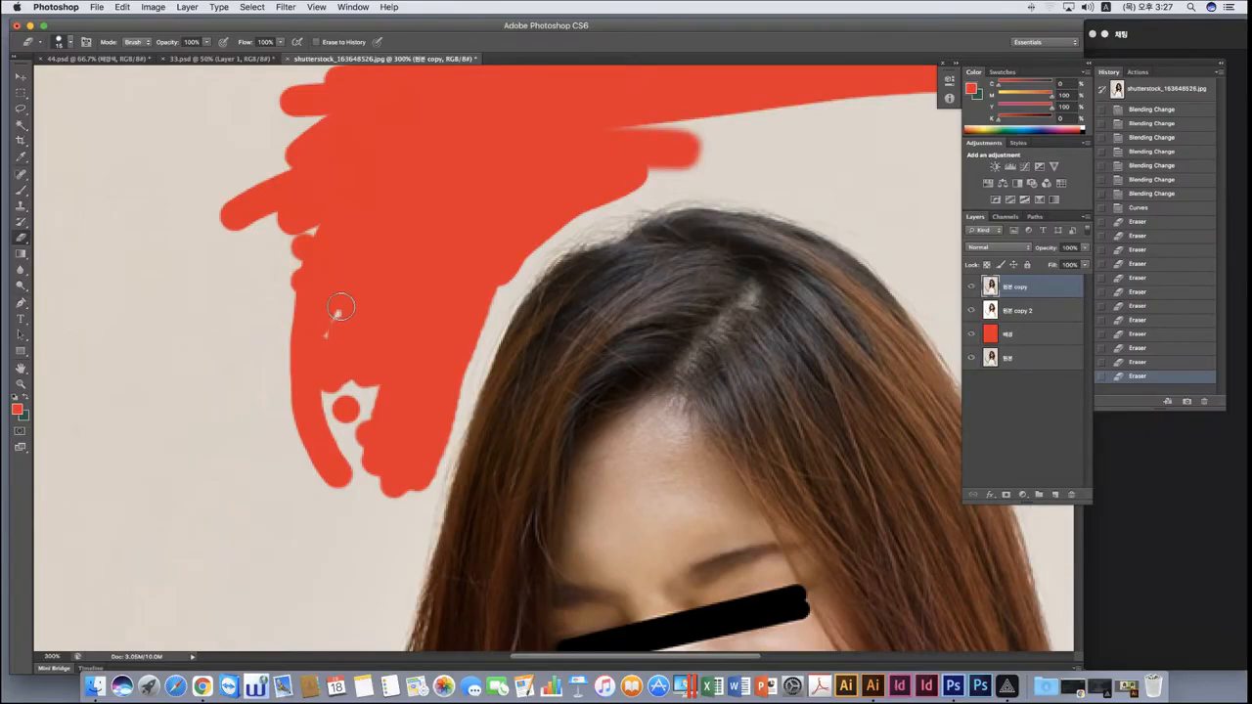
scroll(528, 200, "right", 3)
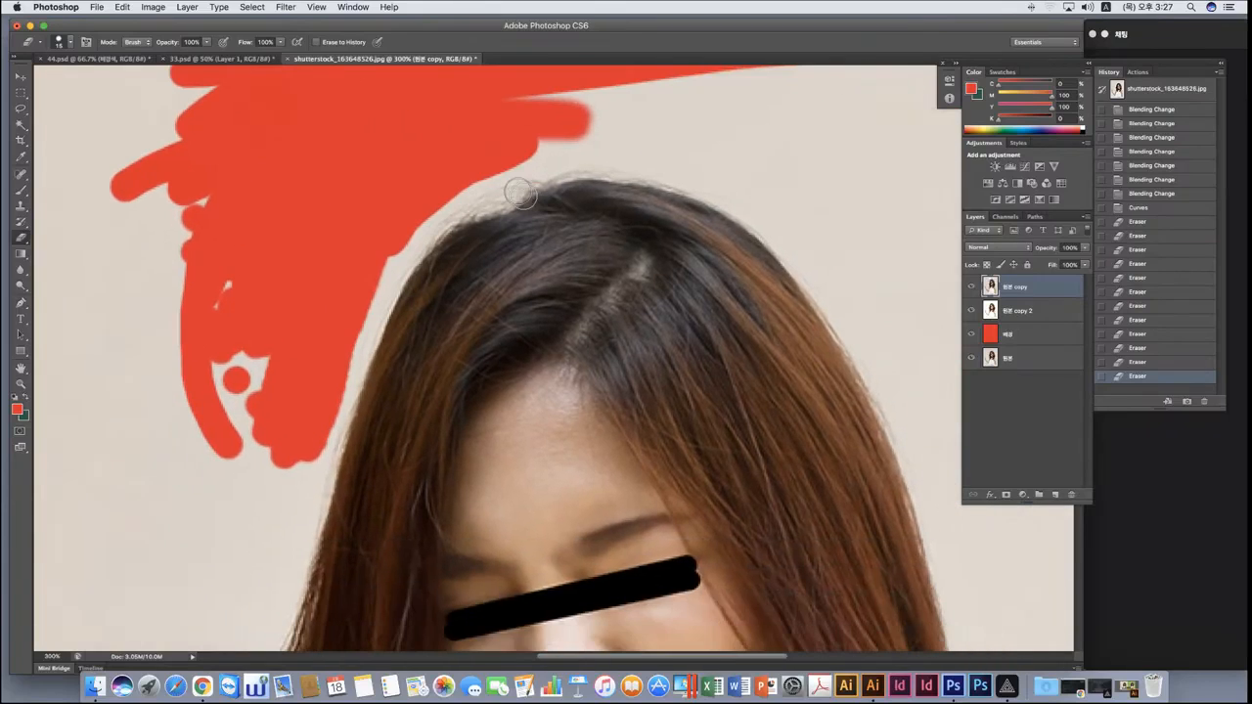
scroll(492, 179, "left", 2)
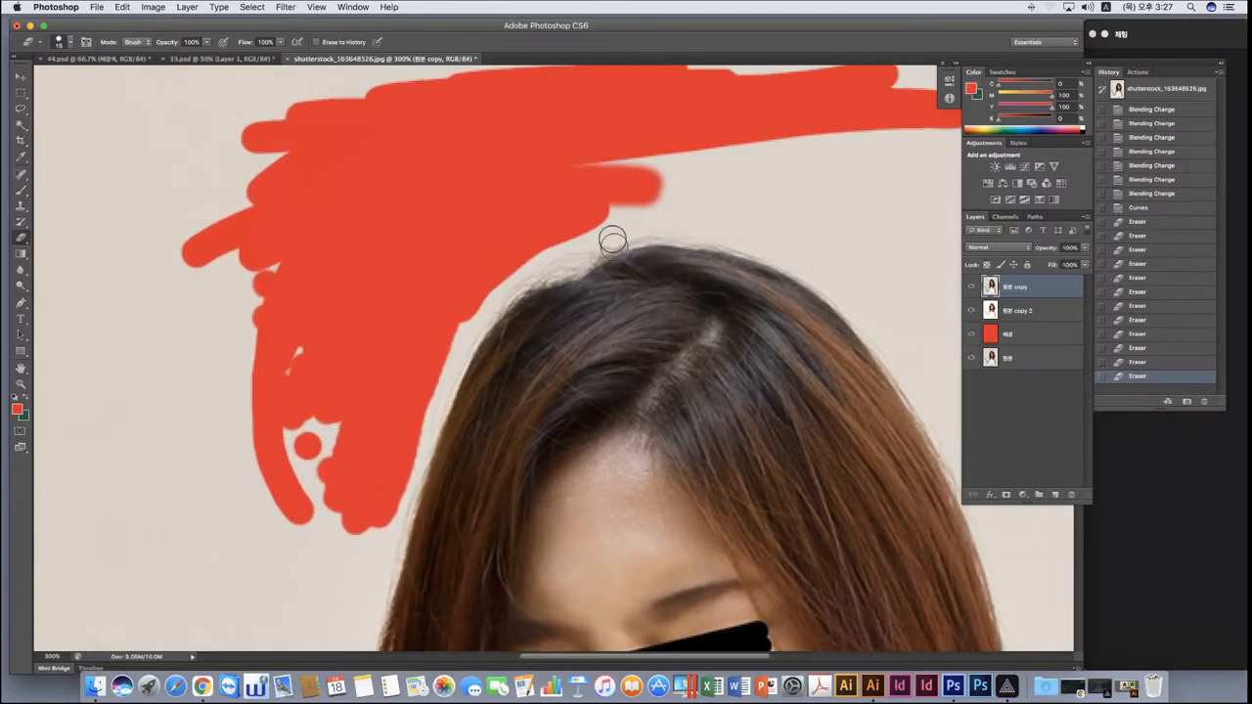
mouse_move(635, 212)
left_mouse_down()
mouse_move(553, 265)
mouse_move(596, 246)
mouse_move(581, 260)
mouse_move(492, 296)
mouse_move(486, 309)
mouse_move(508, 287)
mouse_move(453, 355)
mouse_move(454, 303)
left_mouse_up()
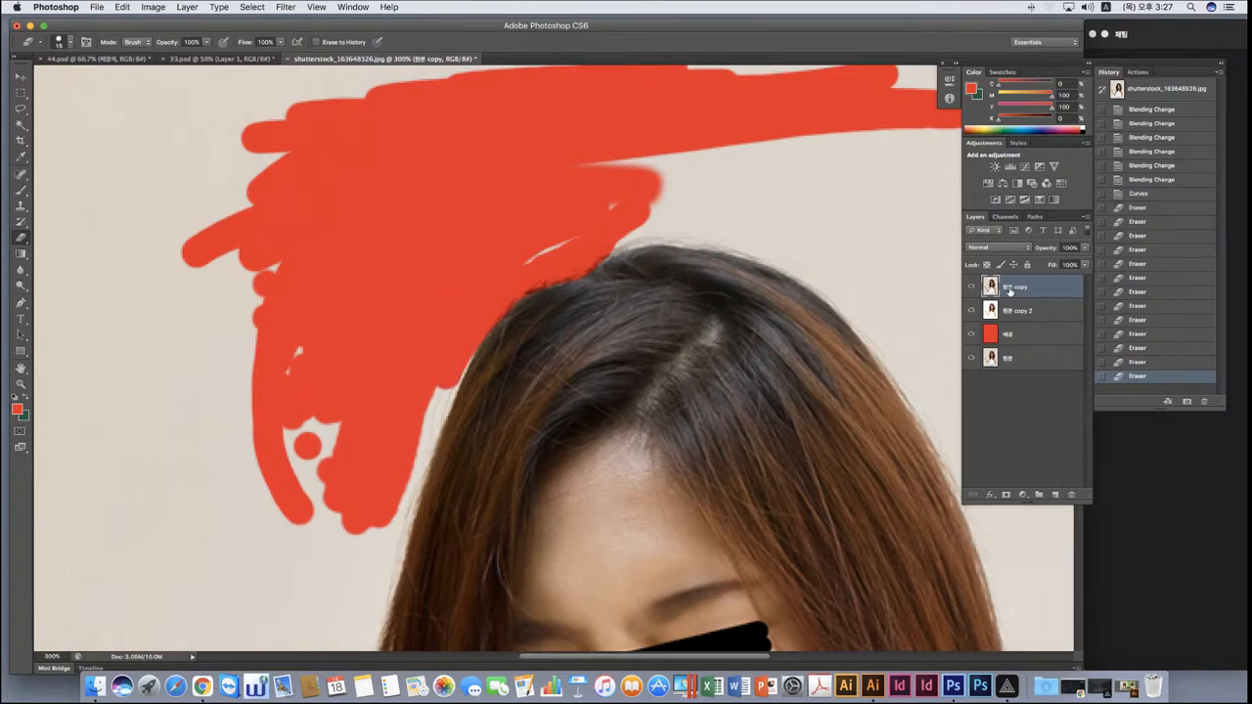
Hide and reshow the top copy layer to compare with the Multiply copy beneath, and undo the last eraser stroke.
left_click(972, 285)
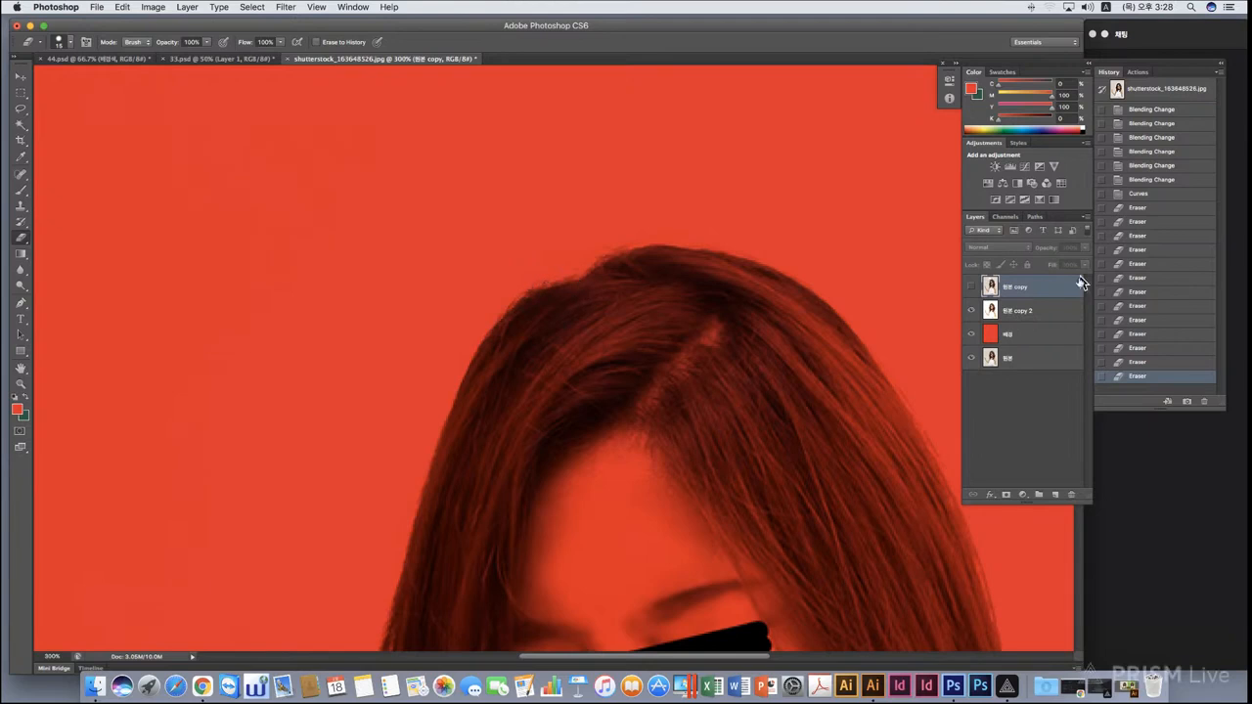
left_click(973, 287)
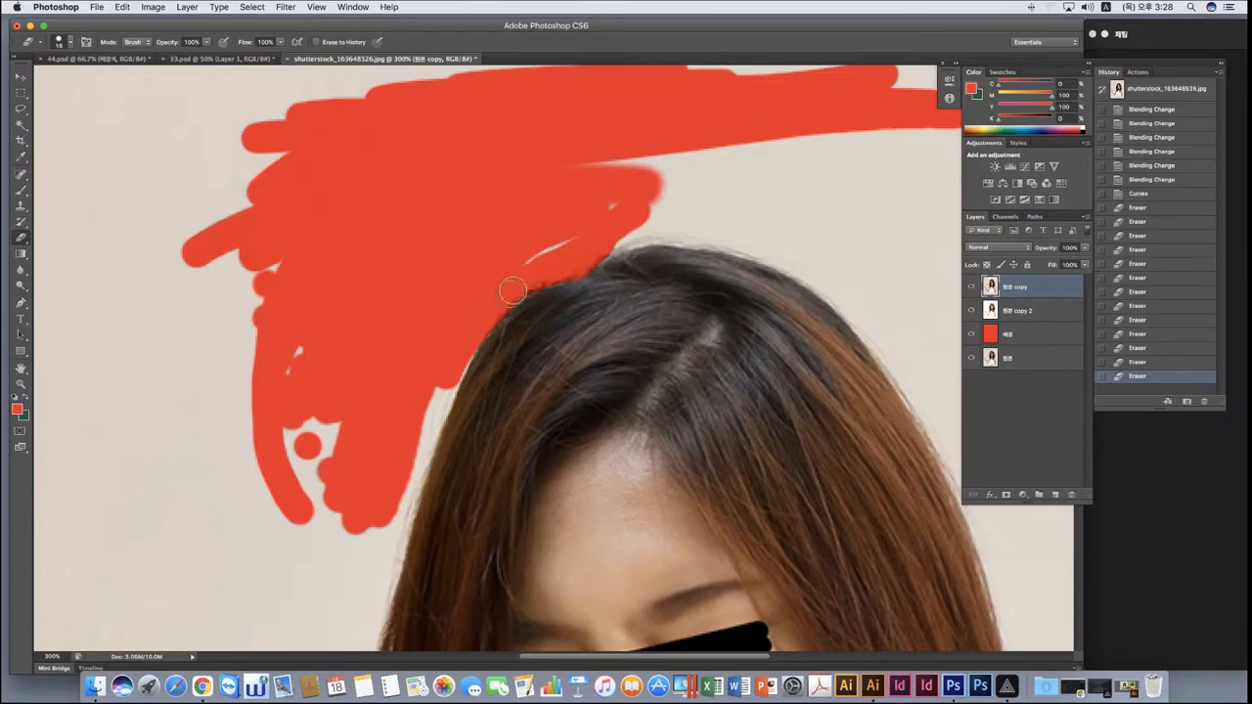
left_click(1151, 361)
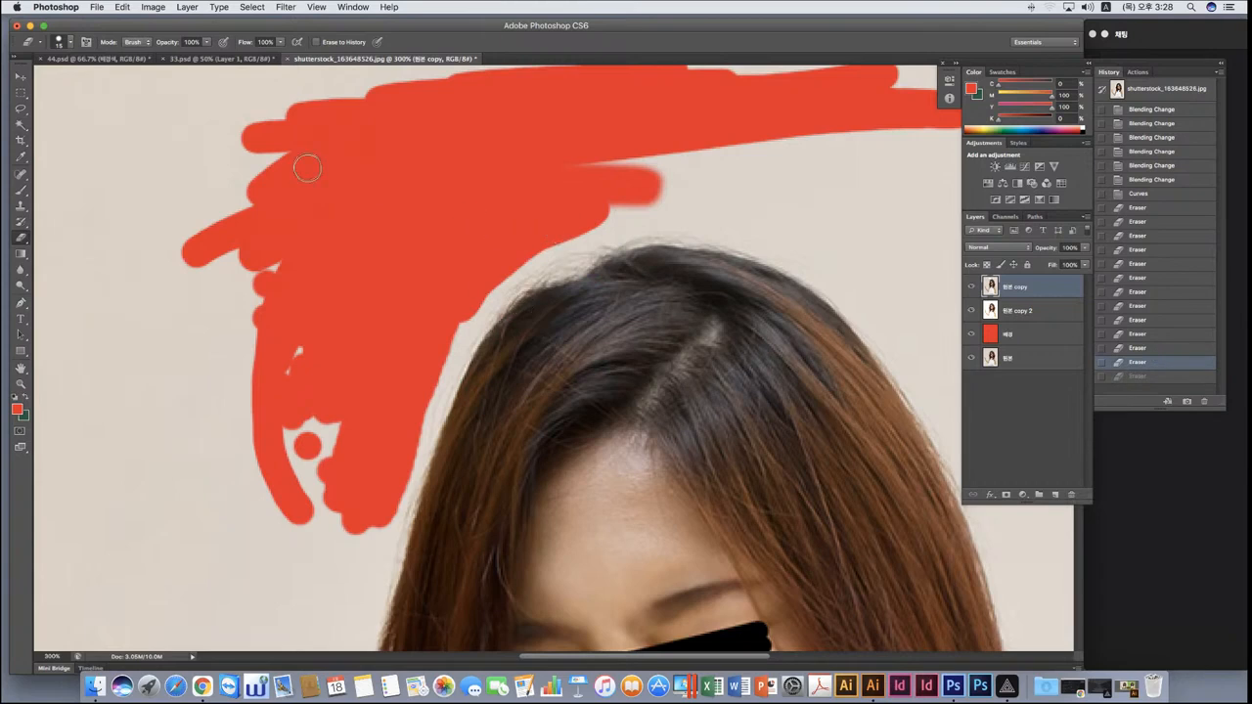
Try erasing along the hair's upper left edge with the Eraser's hardness at 89%, and undo the stroke.
left_click(70, 44)
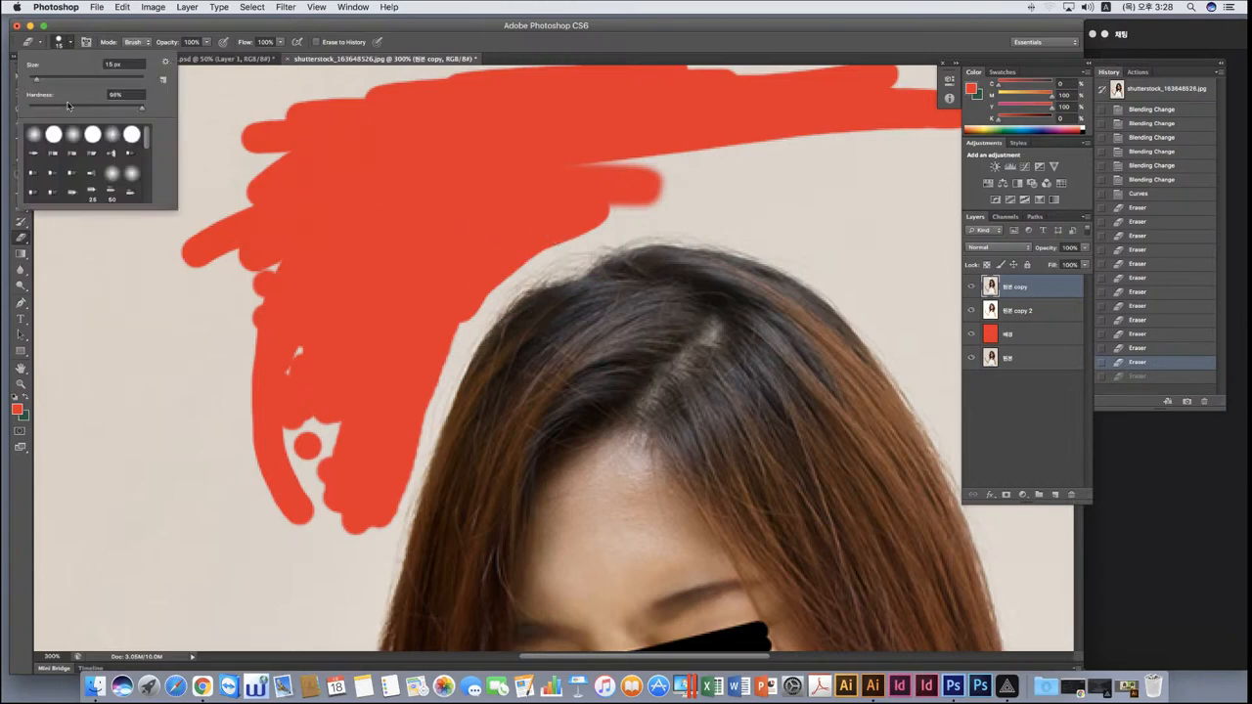
left_click_drag(142, 111, 134, 112)
mouse_move(594, 225)
left_mouse_down()
mouse_move(525, 256)
mouse_move(610, 225)
mouse_move(566, 267)
mouse_move(511, 287)
mouse_move(464, 325)
mouse_move(509, 282)
mouse_move(488, 313)
mouse_move(573, 257)
mouse_move(487, 304)
left_mouse_up()
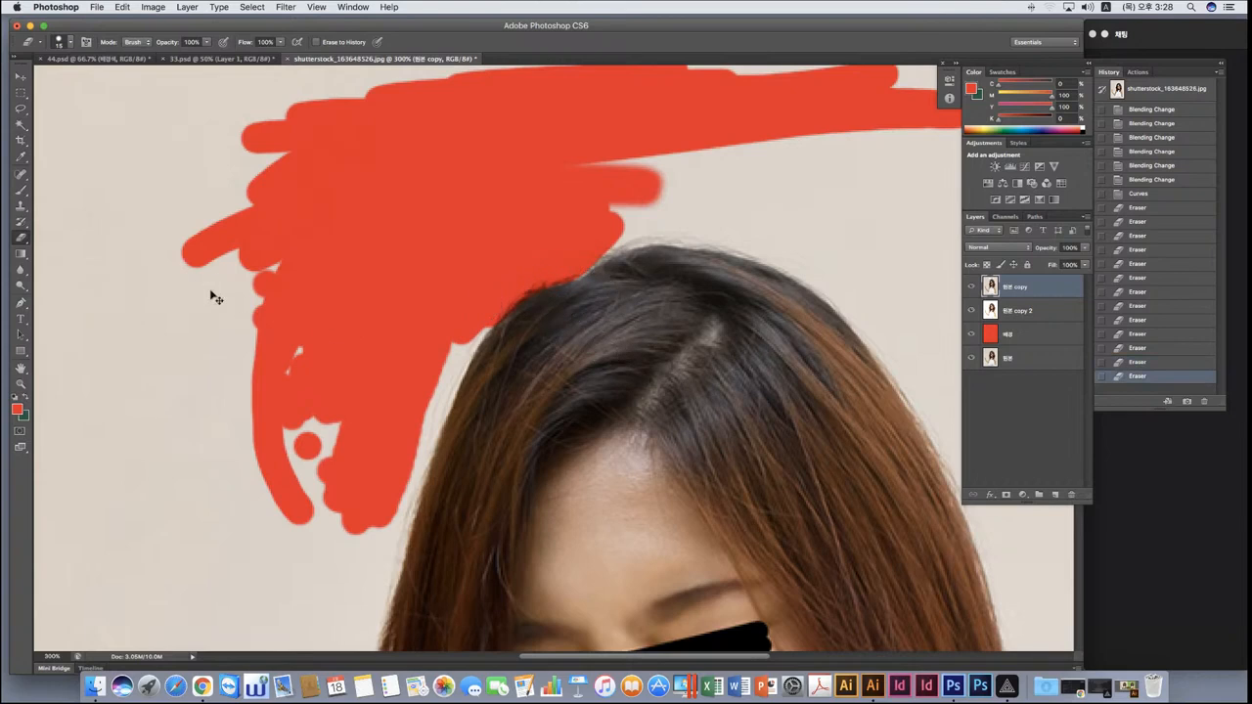
key("super+equal")
key("super+equal")
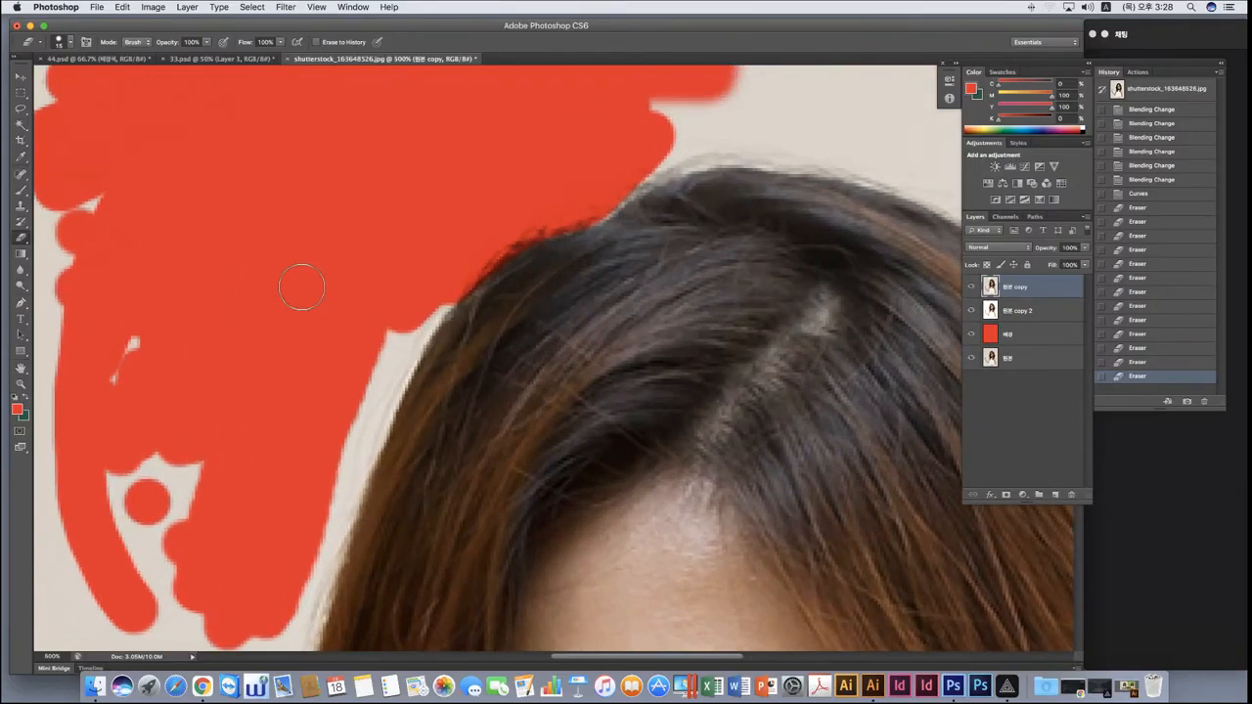
key("super+z")
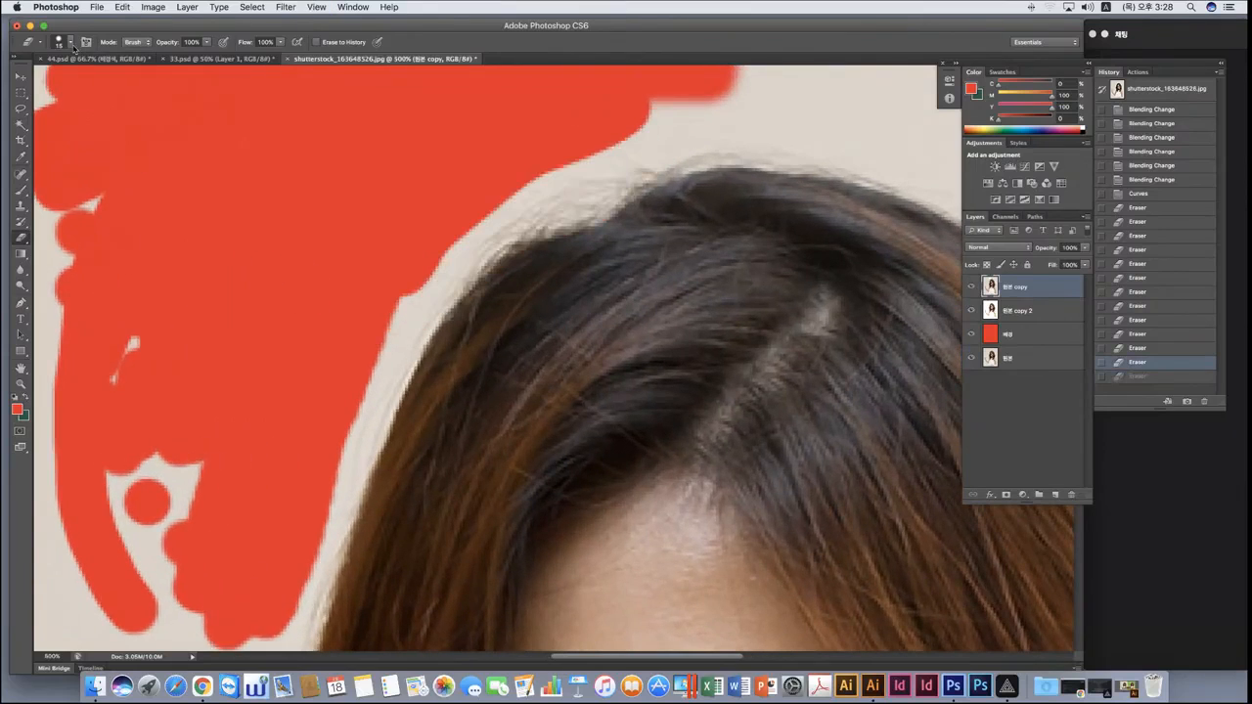
Set the Eraser's hardness to 57% and erase the background along the hair's upper left edge and over the crown.
left_click(69, 42)
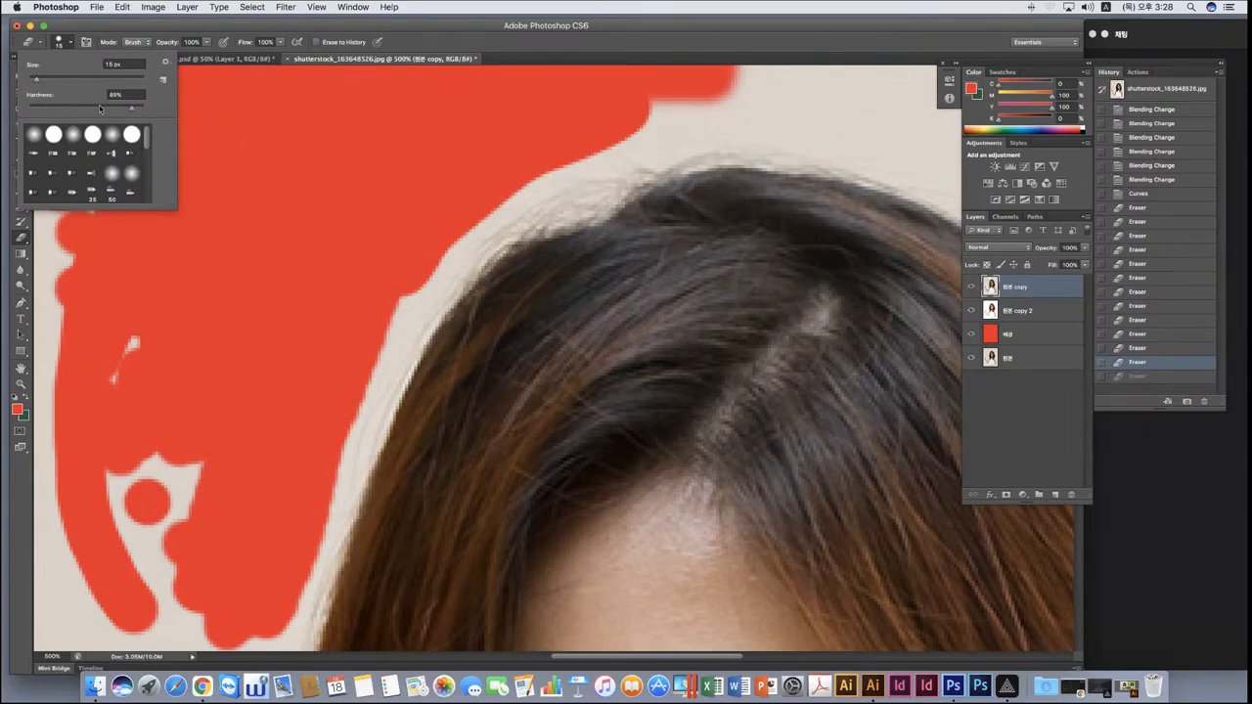
mouse_move(587, 185)
left_mouse_down()
mouse_move(529, 206)
mouse_move(602, 181)
mouse_move(479, 245)
mouse_move(426, 294)
mouse_move(419, 302)
mouse_move(476, 251)
mouse_move(412, 319)
mouse_move(373, 408)
mouse_move(425, 301)
mouse_move(461, 265)
mouse_move(643, 161)
mouse_move(756, 141)
mouse_move(914, 176)
left_mouse_up()
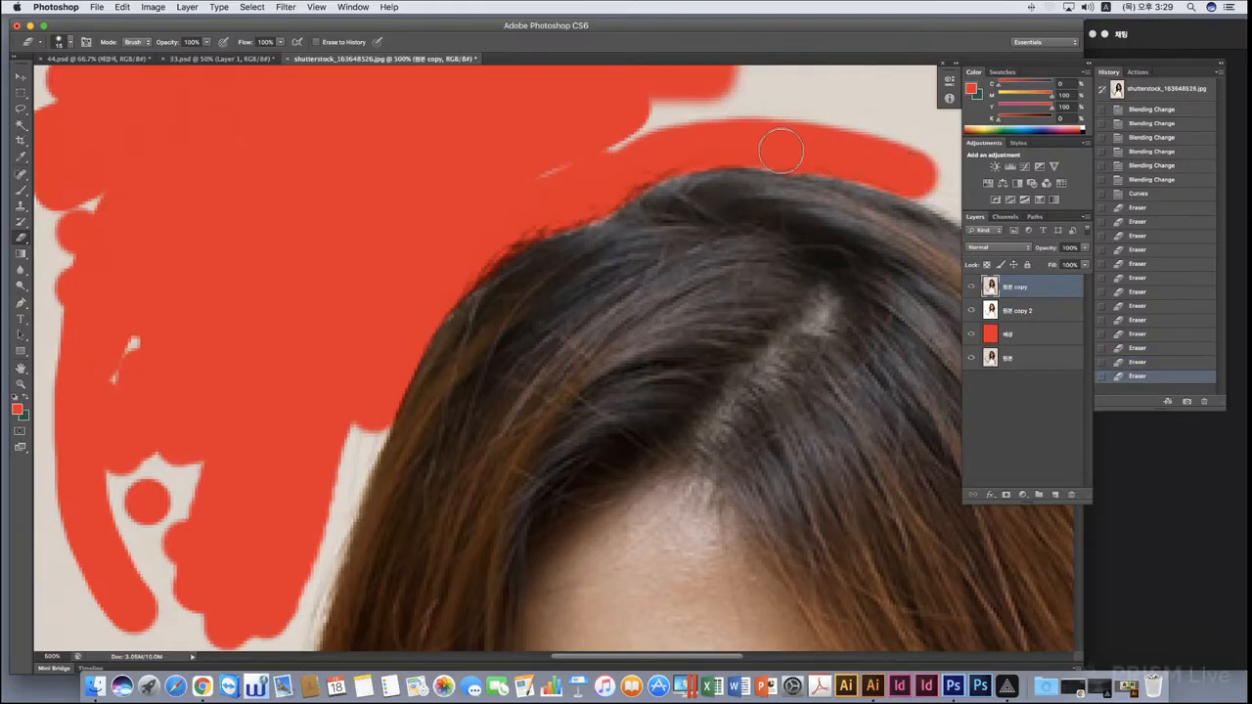
mouse_move(780, 149)
left_mouse_down()
mouse_move(685, 146)
mouse_move(615, 167)
left_mouse_up()
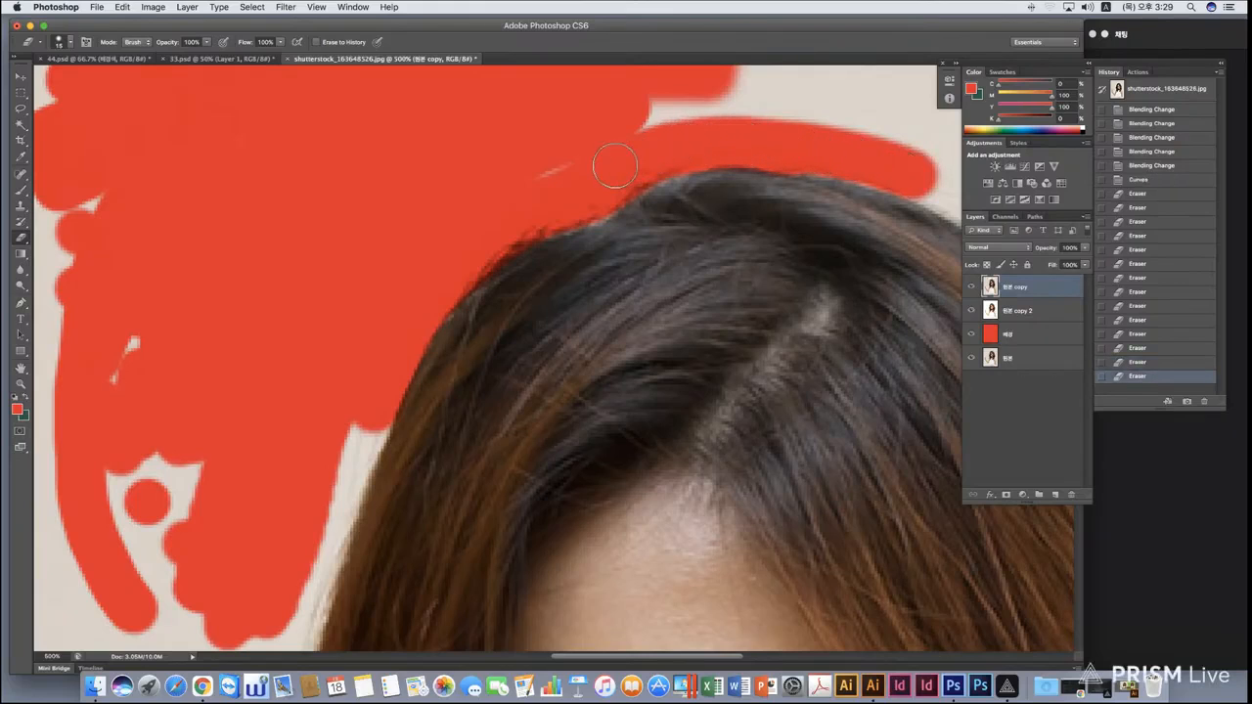
scroll(434, 234, "right", 4)
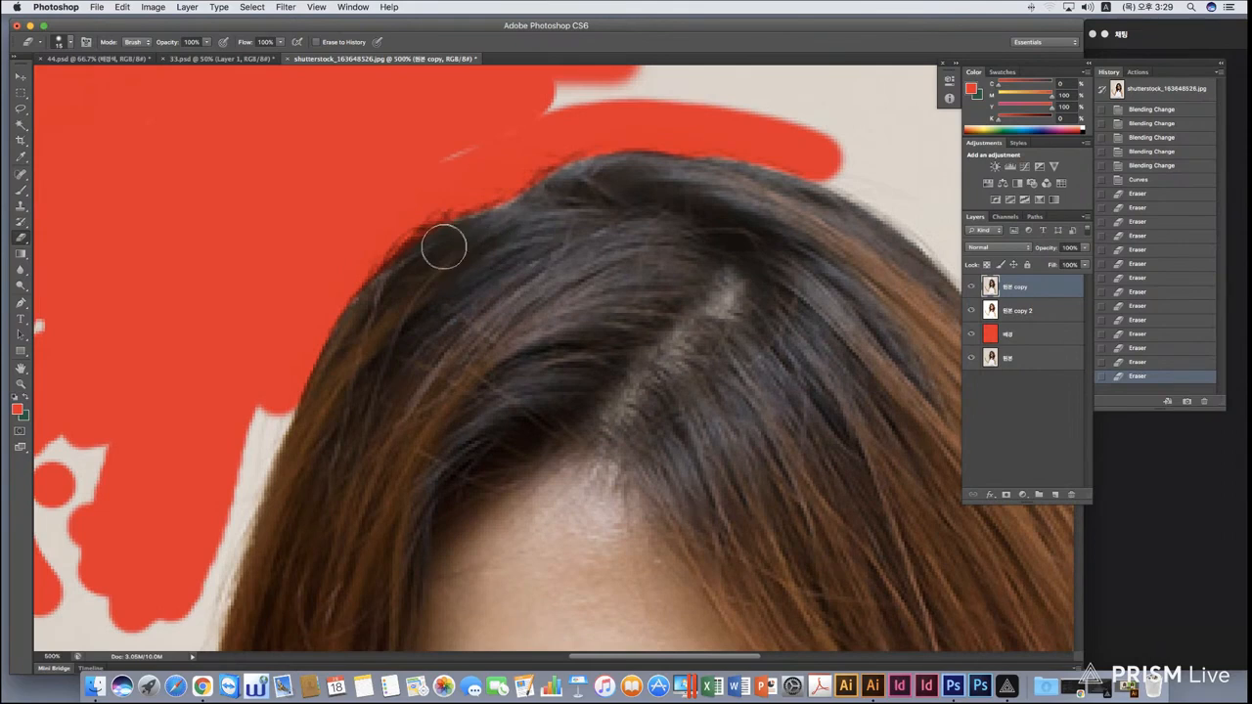
left_click(65, 50)
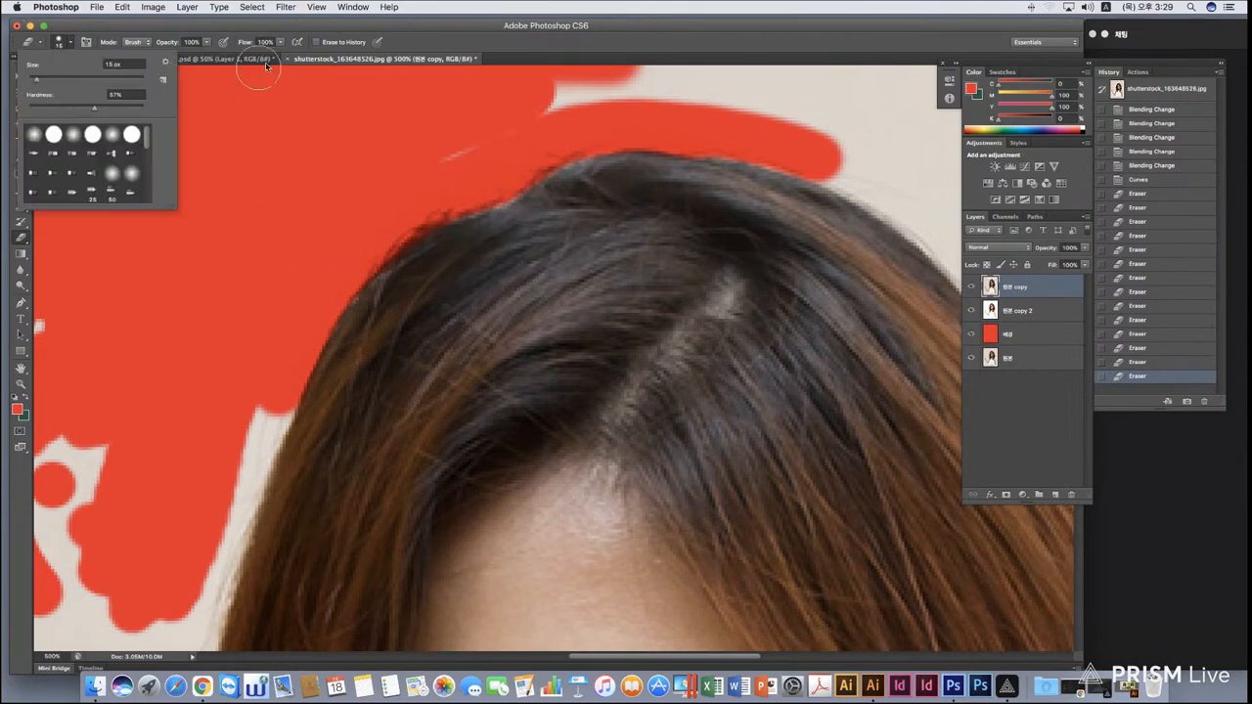
left_click(191, 42)
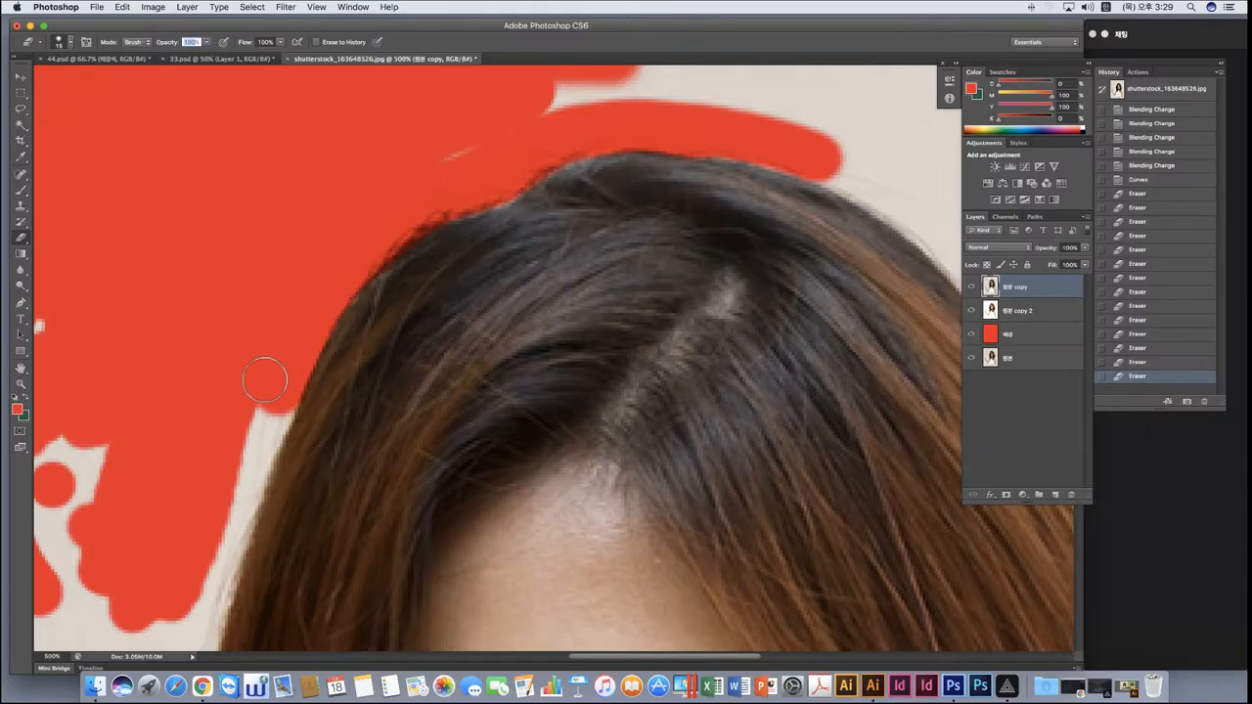
Fine-tune the Eraser's hardness and erase the background down the hair's left edge to about brow level.
scroll(274, 337, "left", 5)
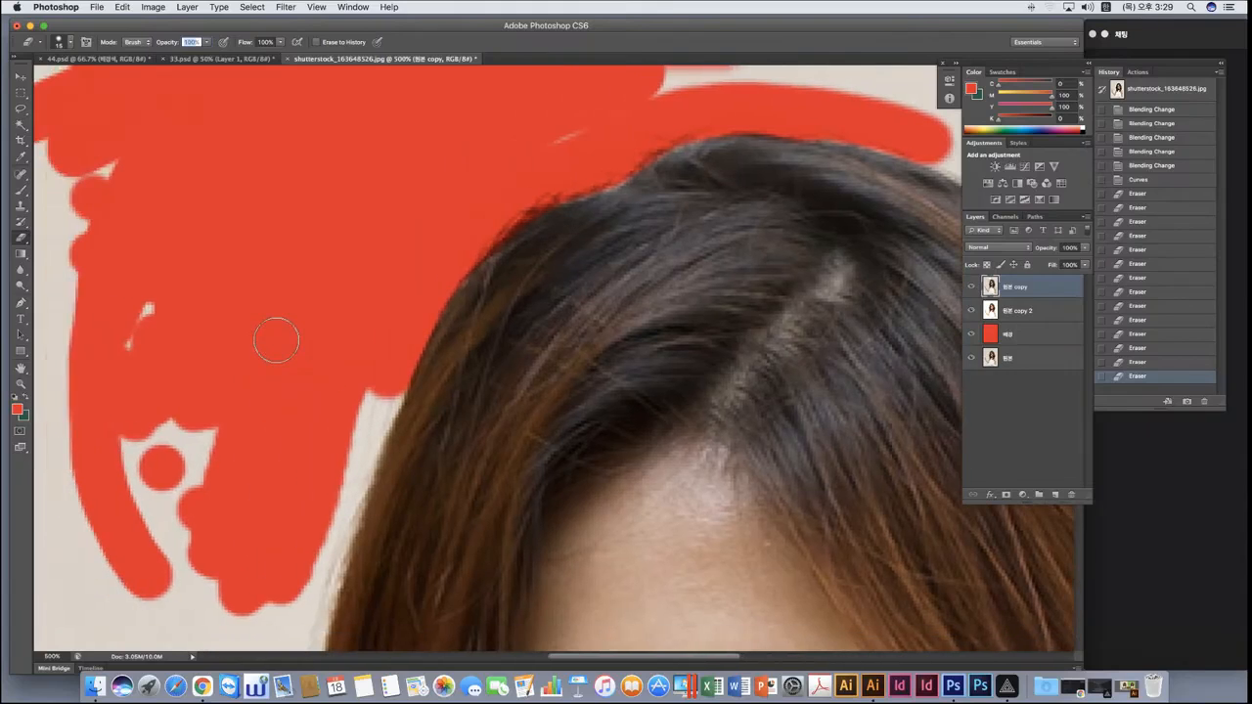
left_click(58, 42)
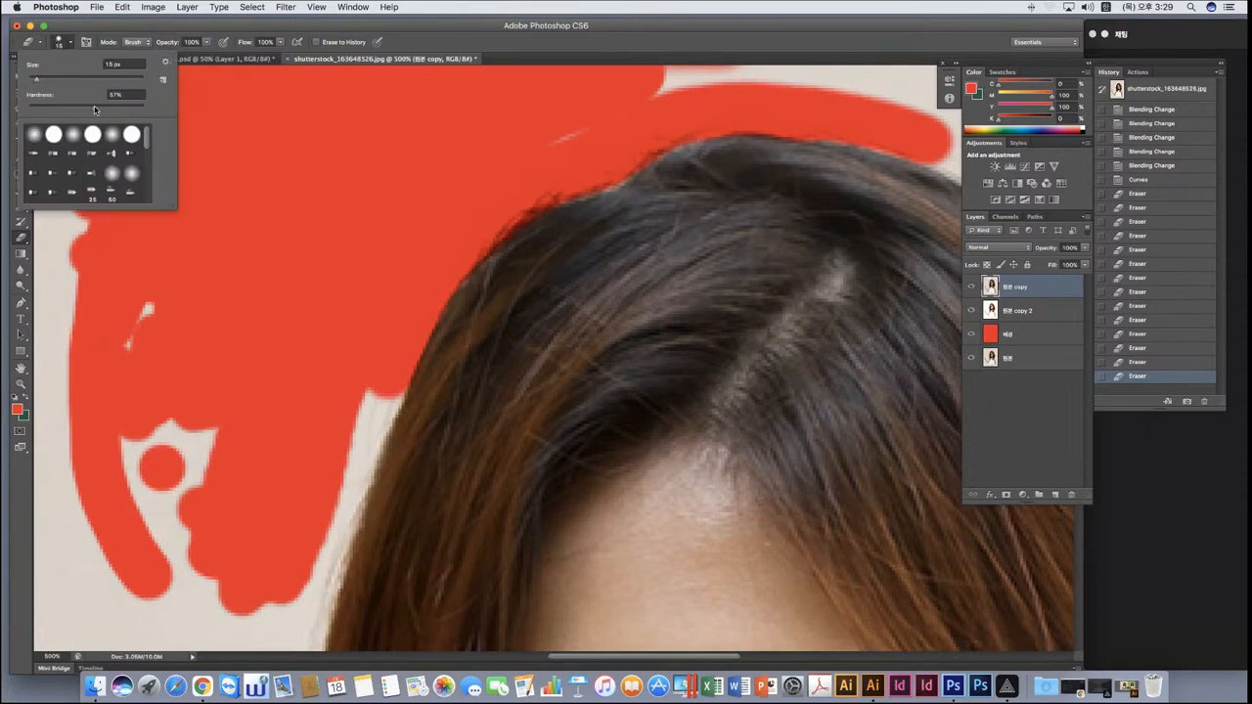
left_click_drag(95, 109, 99, 111)
left_click(369, 285)
scroll(353, 415, "down", 5)
mouse_move(397, 199)
left_mouse_down()
mouse_move(358, 287)
mouse_move(414, 199)
mouse_move(392, 257)
mouse_move(408, 235)
mouse_move(294, 617)
left_mouse_up()
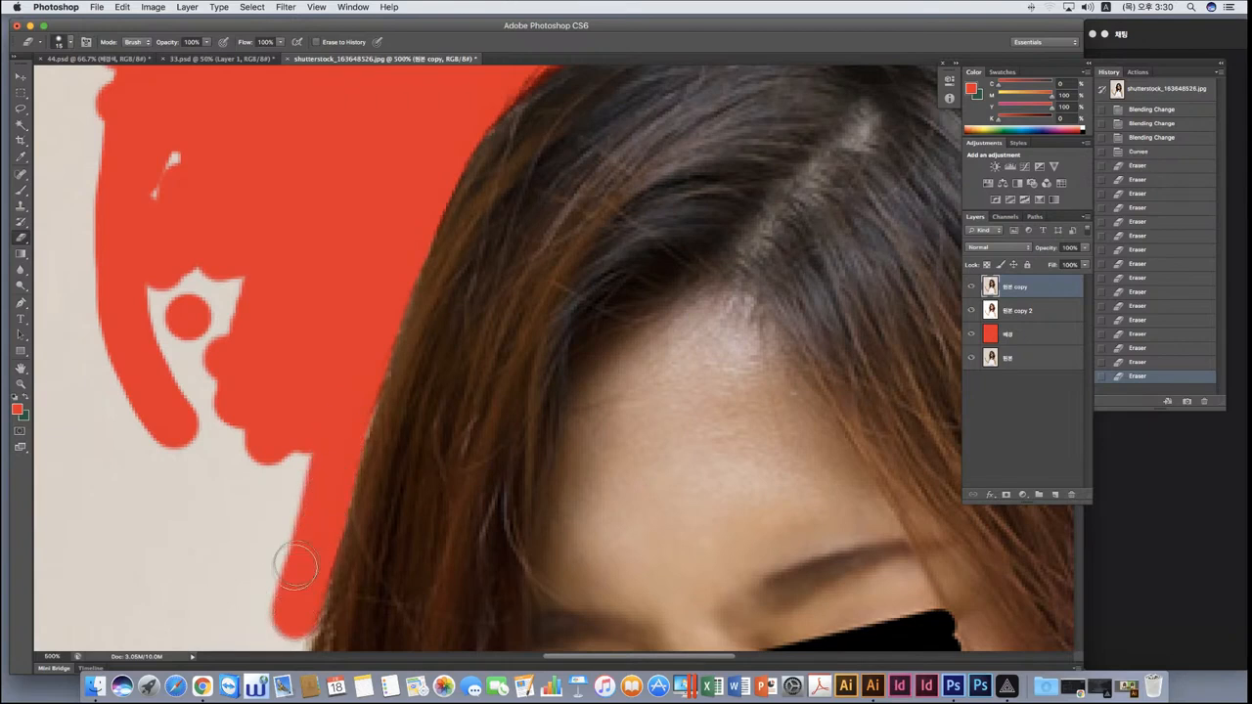
Extend the erased band down the hair's left edge past eye level, ending with a straight connected stroke.
scroll(294, 564, "down", 7)
scroll(333, 437, "left", 5)
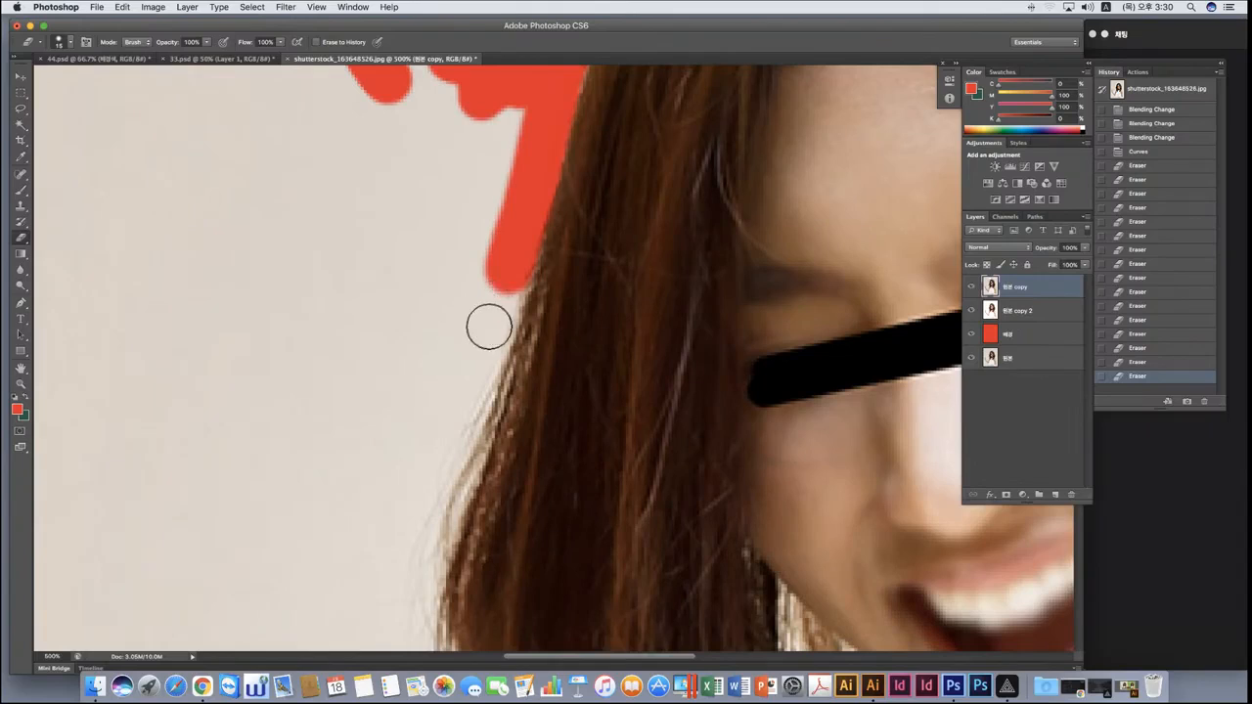
left_click_drag(514, 250, 492, 330)
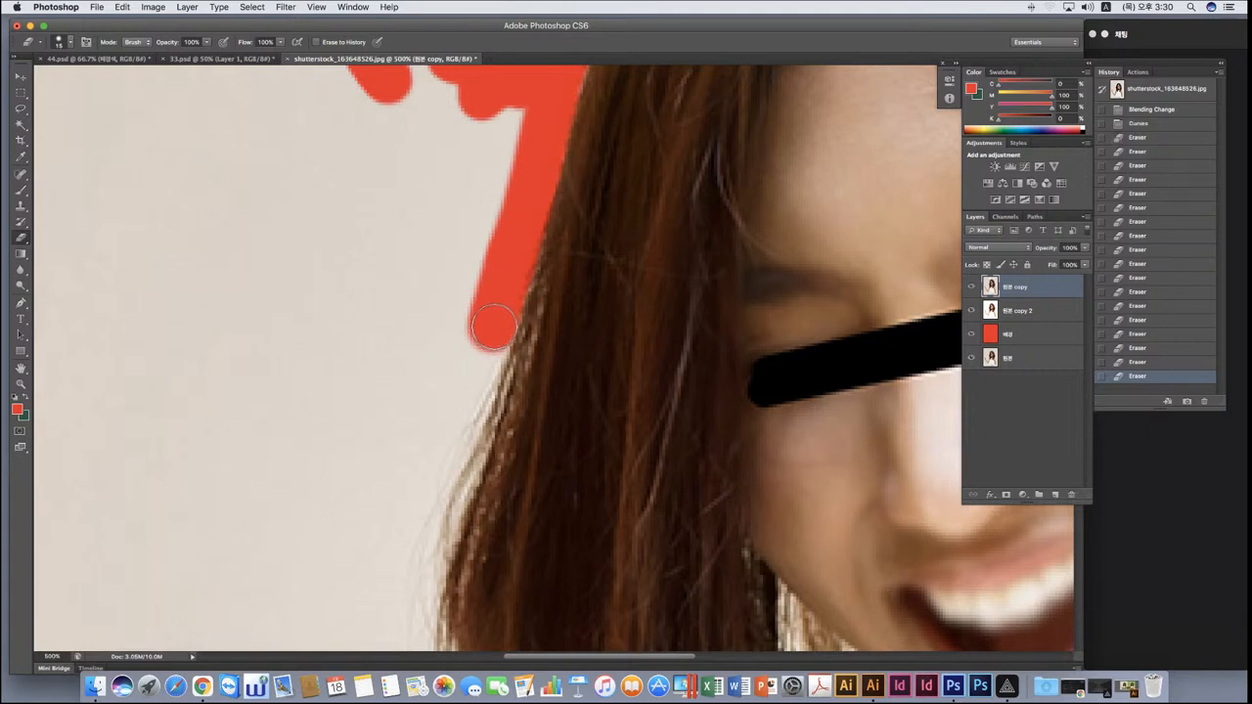
left_click(437, 442, "shift")
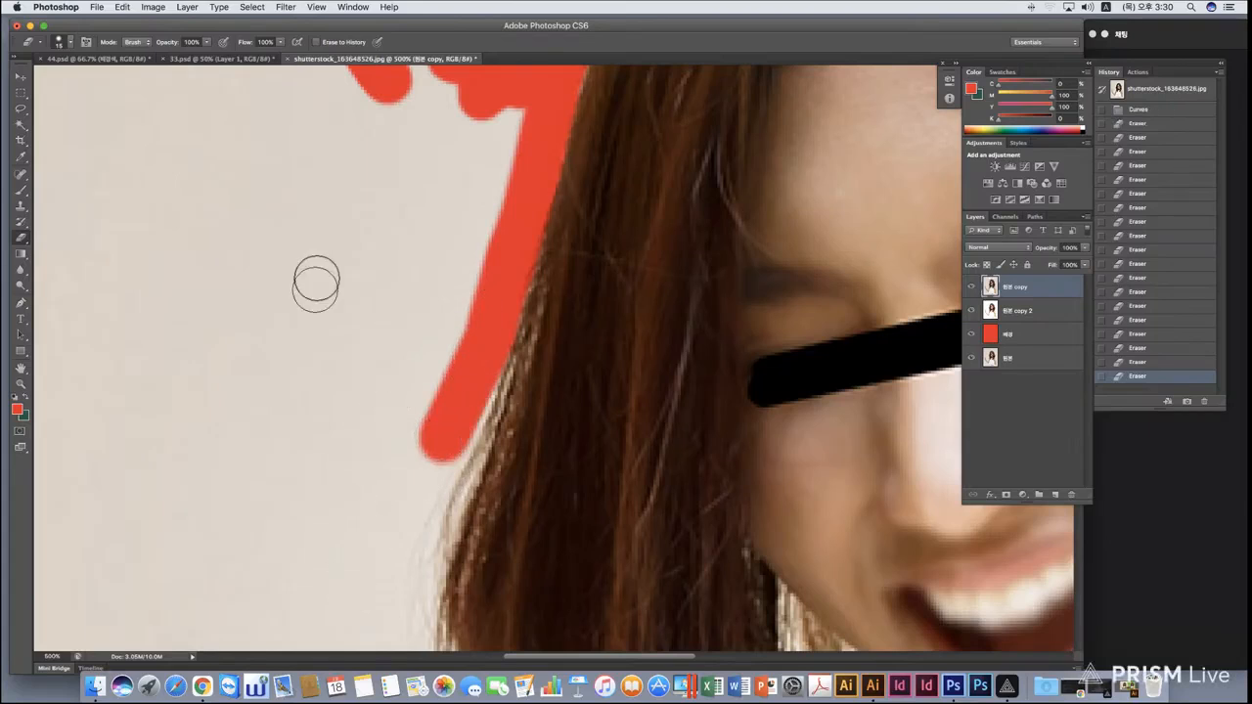
Erase a zigzag of connected straight strokes in the open background beside the hair.
left_click(308, 164)
left_click(221, 522, "shift")
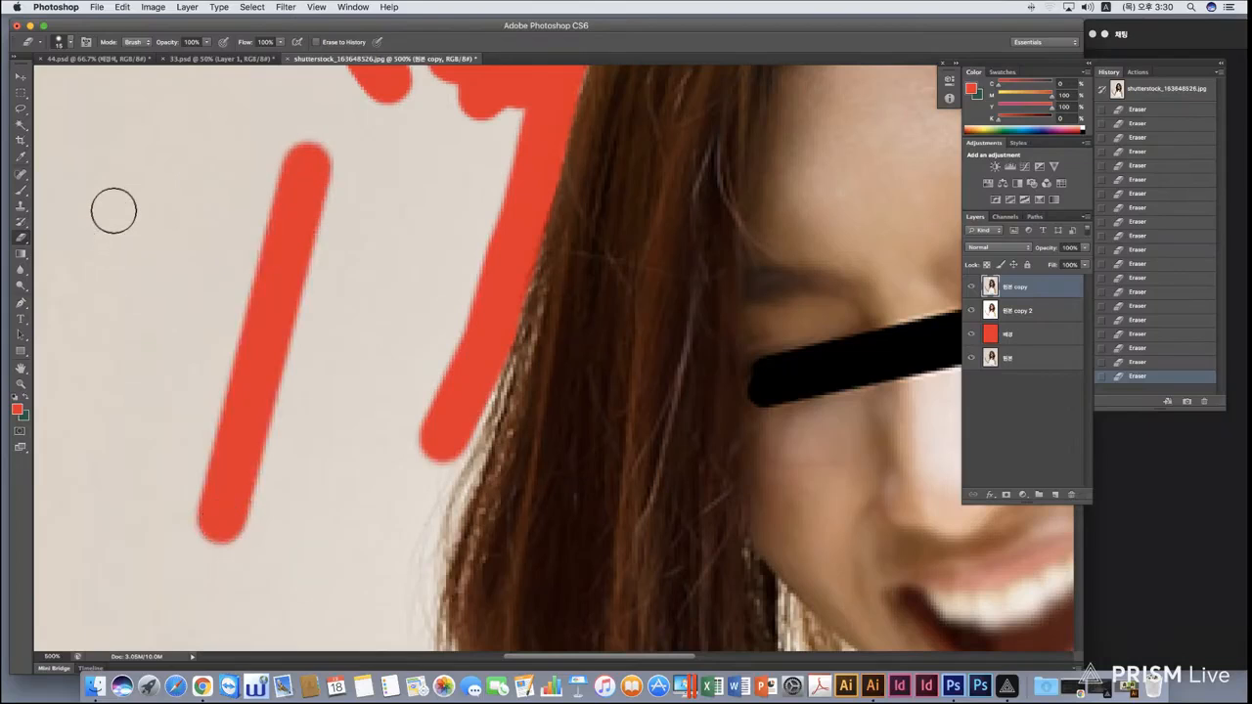
left_click(113, 212, "shift")
left_click(251, 112, "shift")
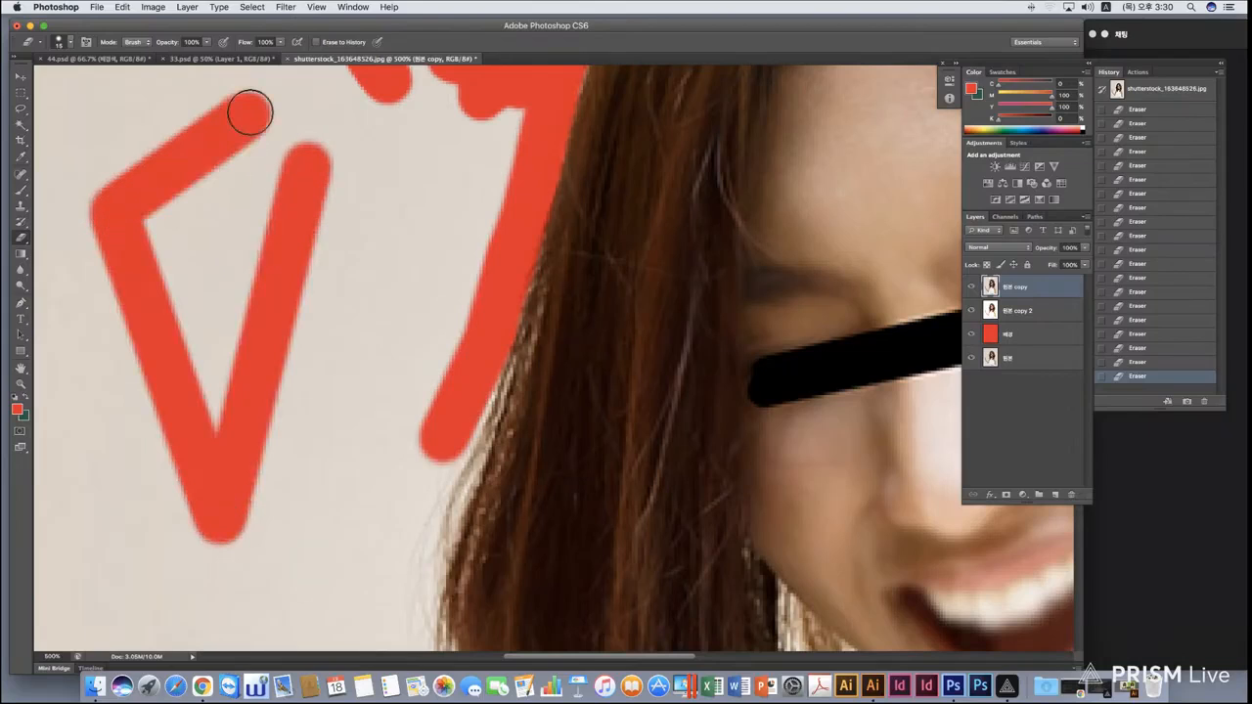
left_click(428, 190, "shift")
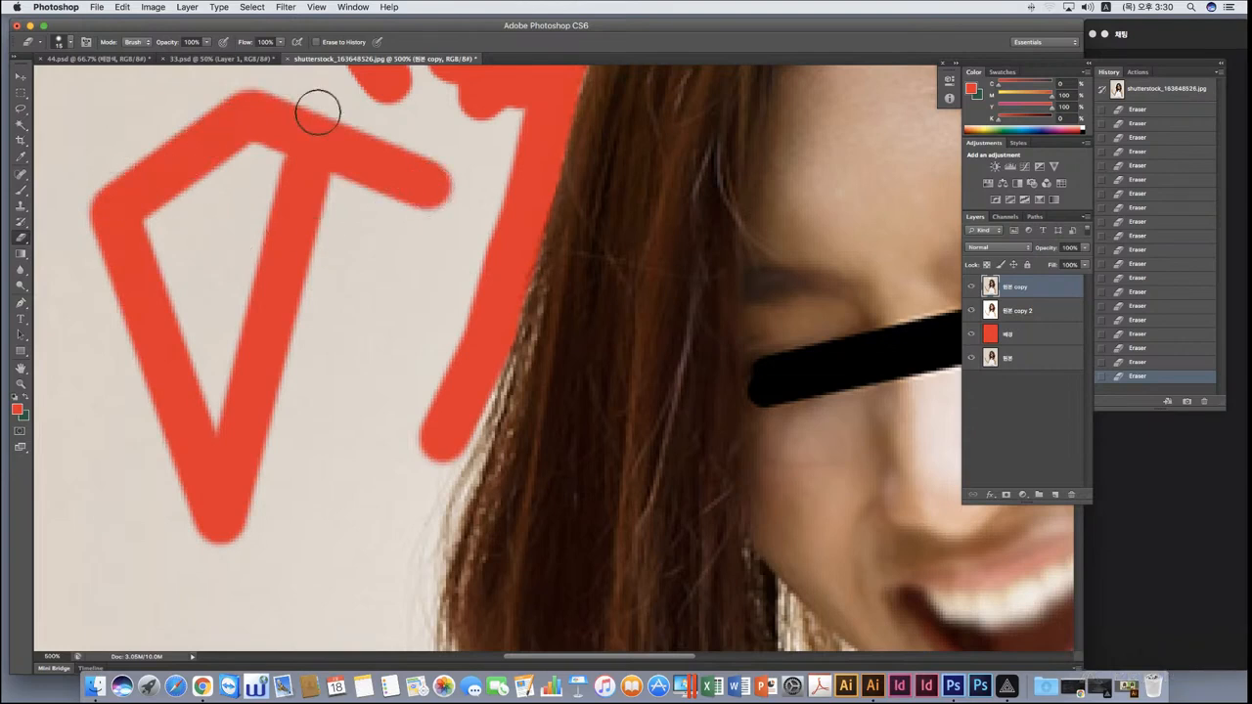
Erase the background along the hair's lower left edge down to just above the shoulder, widening the cleared band.
scroll(342, 313, "down", 5)
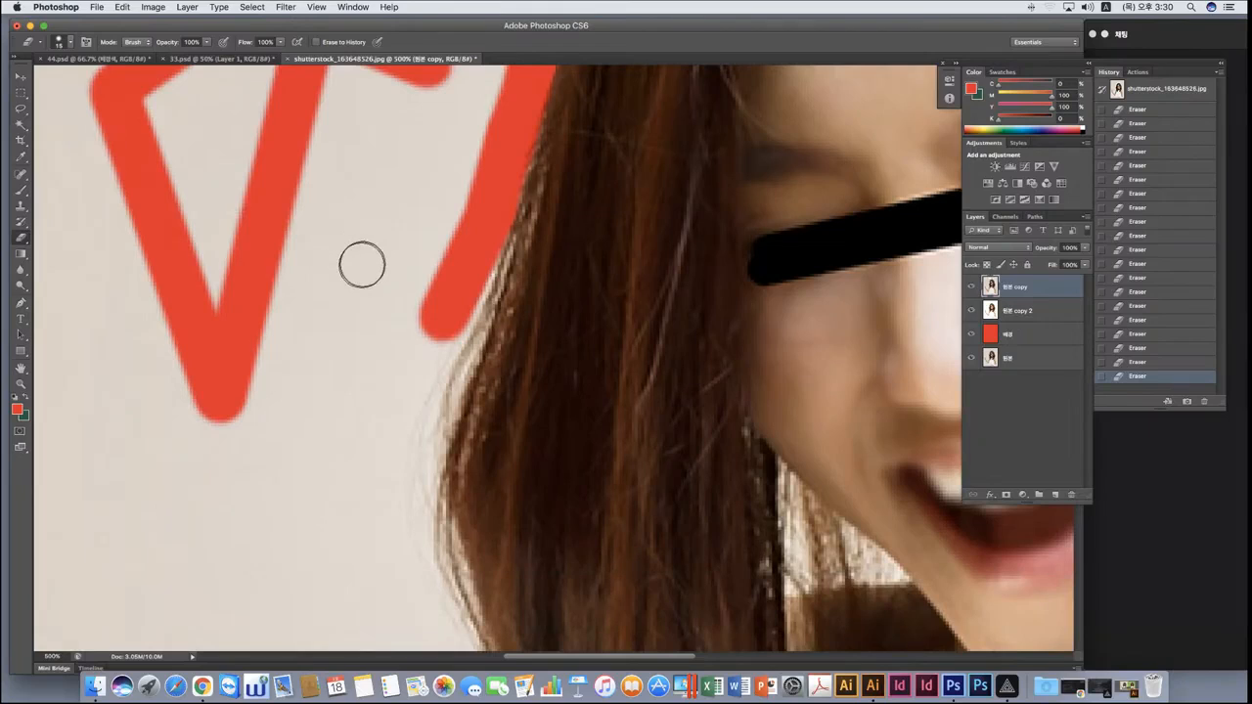
scroll(362, 265, "down", 3)
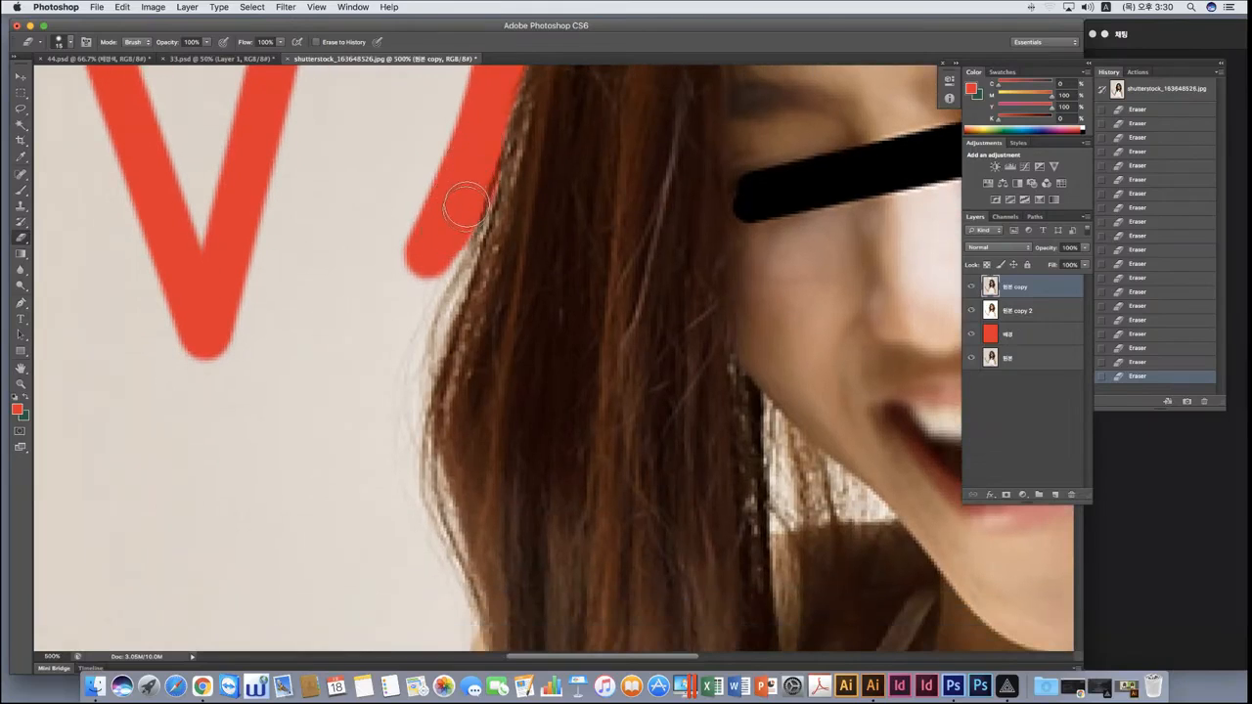
left_click_drag(464, 205, 401, 474)
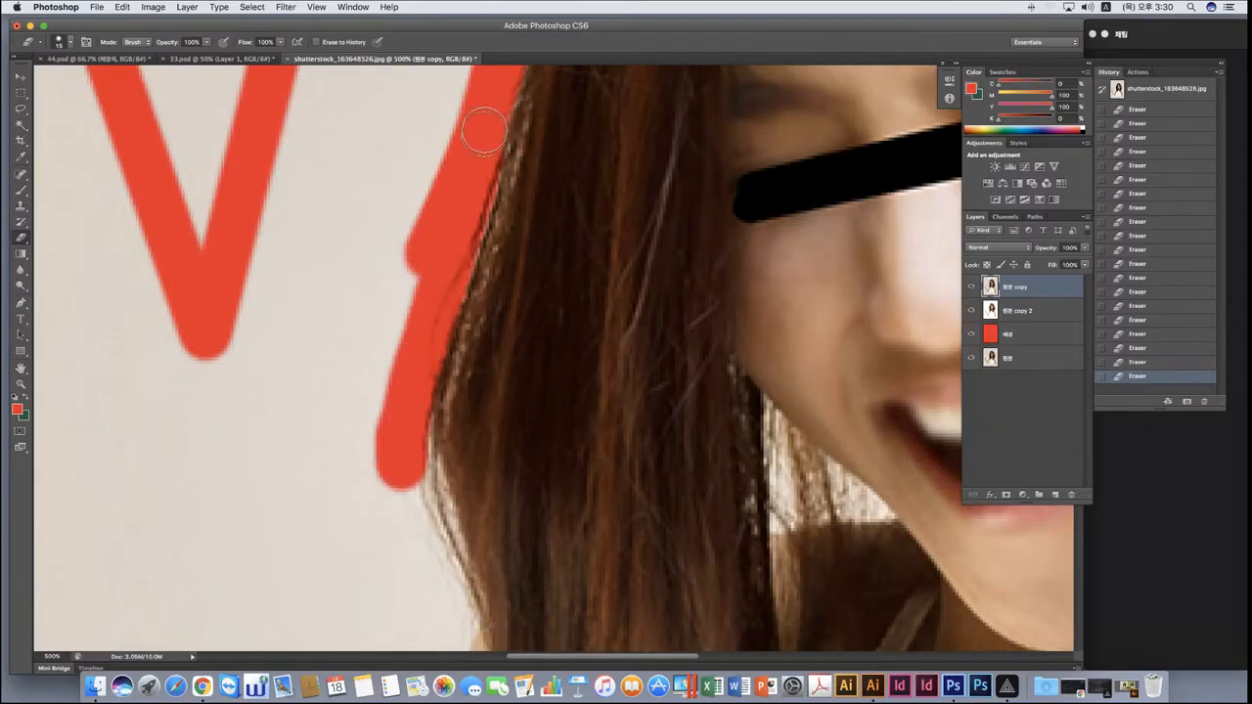
mouse_move(484, 132)
left_mouse_down()
mouse_move(413, 277)
mouse_move(417, 239)
mouse_move(368, 434)
mouse_move(370, 516)
mouse_move(390, 316)
mouse_move(446, 191)
mouse_move(389, 300)
mouse_move(354, 433)
left_mouse_up()
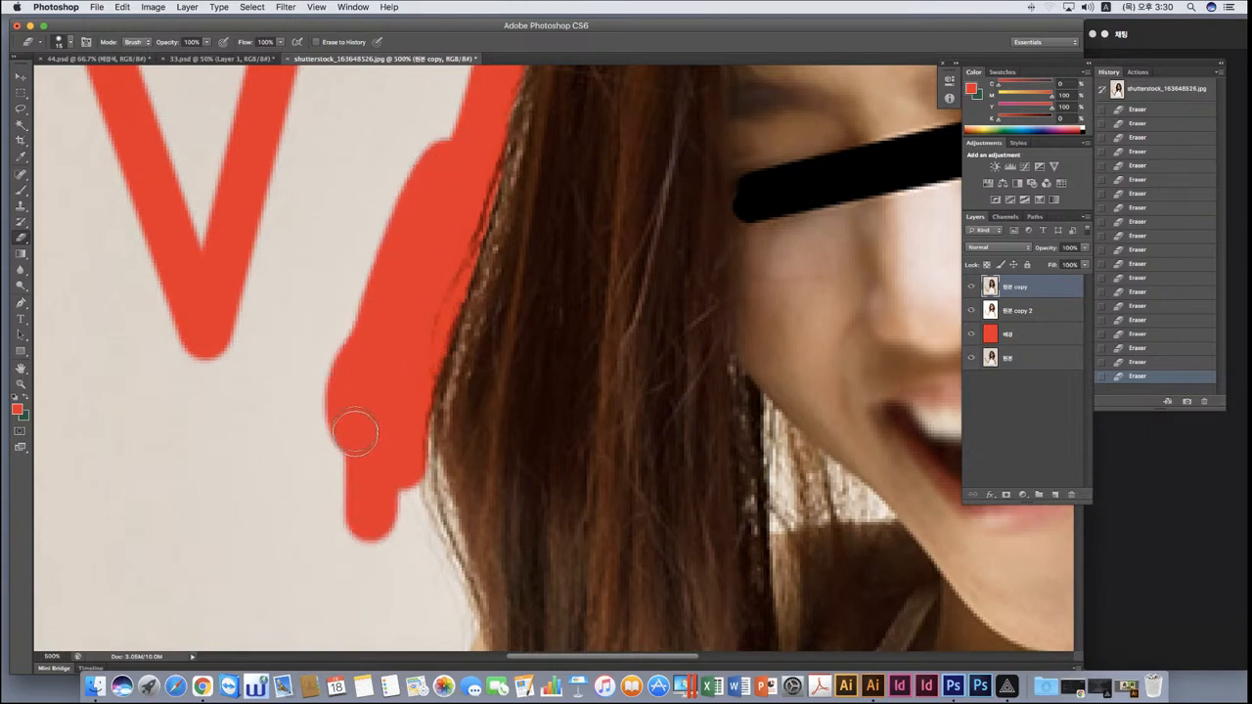
scroll(355, 433, "down", 3)
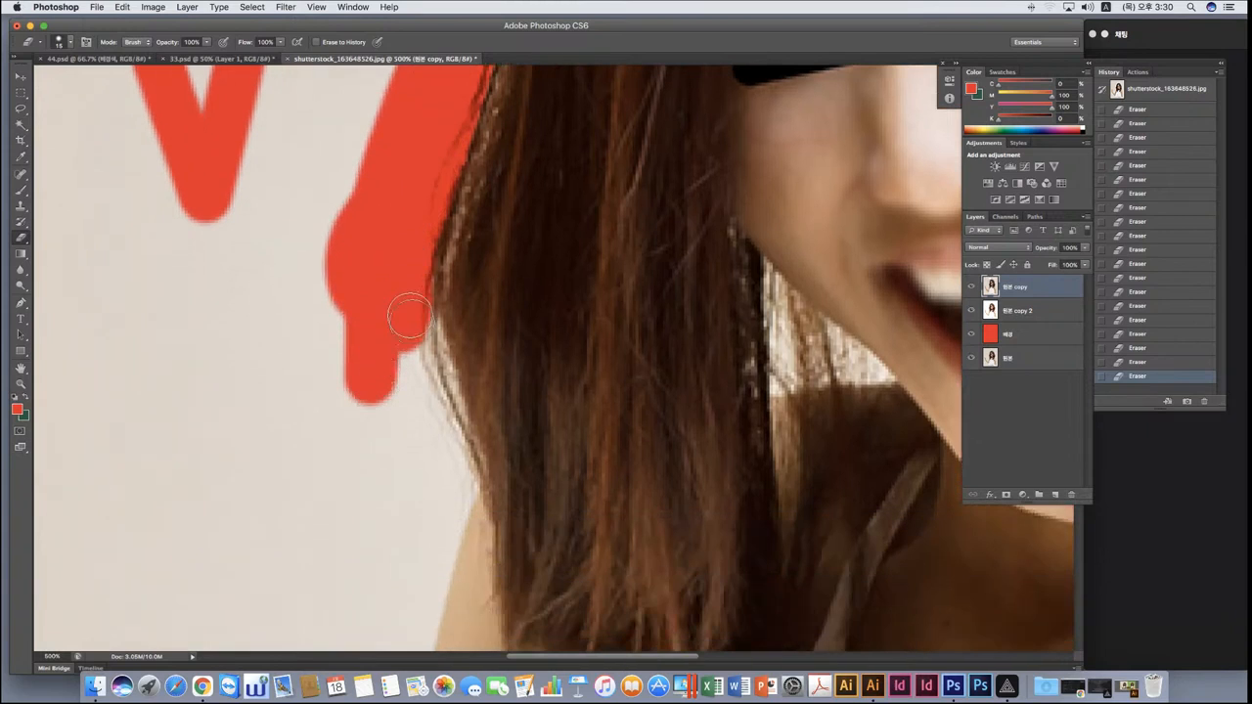
mouse_move(408, 316)
left_mouse_down()
mouse_move(454, 484)
mouse_move(411, 215)
left_mouse_up()
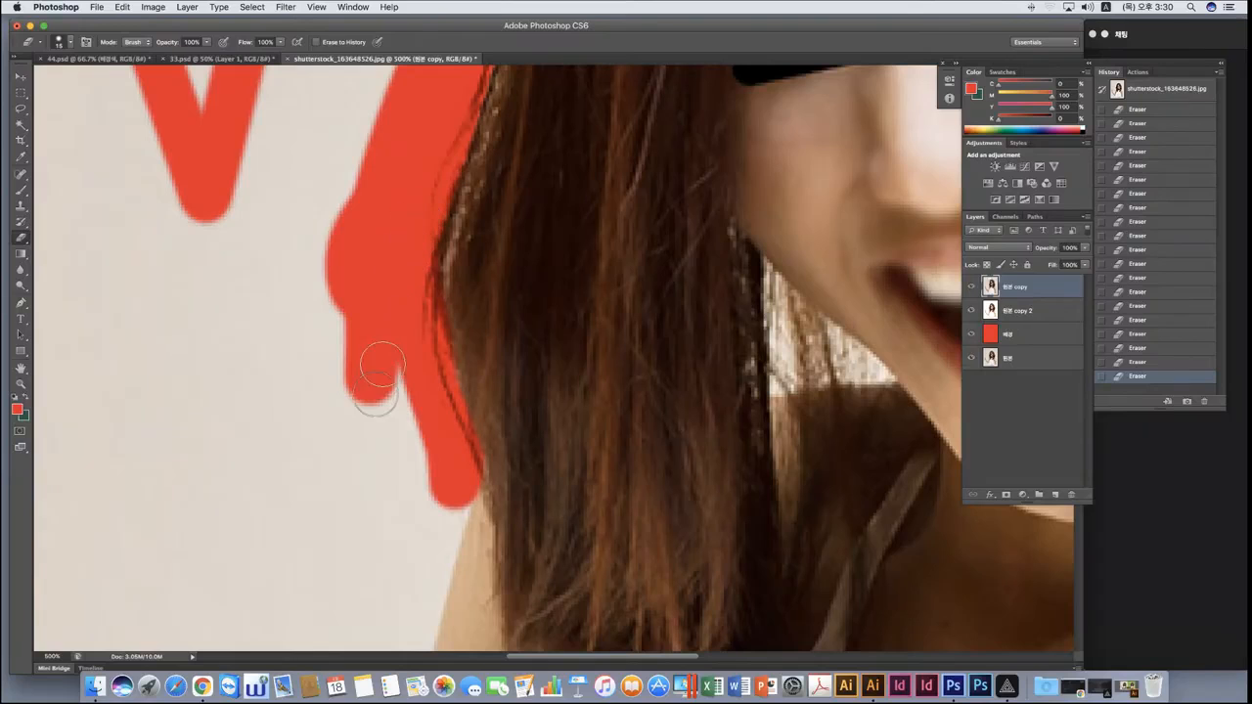
Keep the Eraser at 15 px with 100% hardness and erase a single dot in the open background beside the shoulder.
scroll(382, 367, "down", 8)
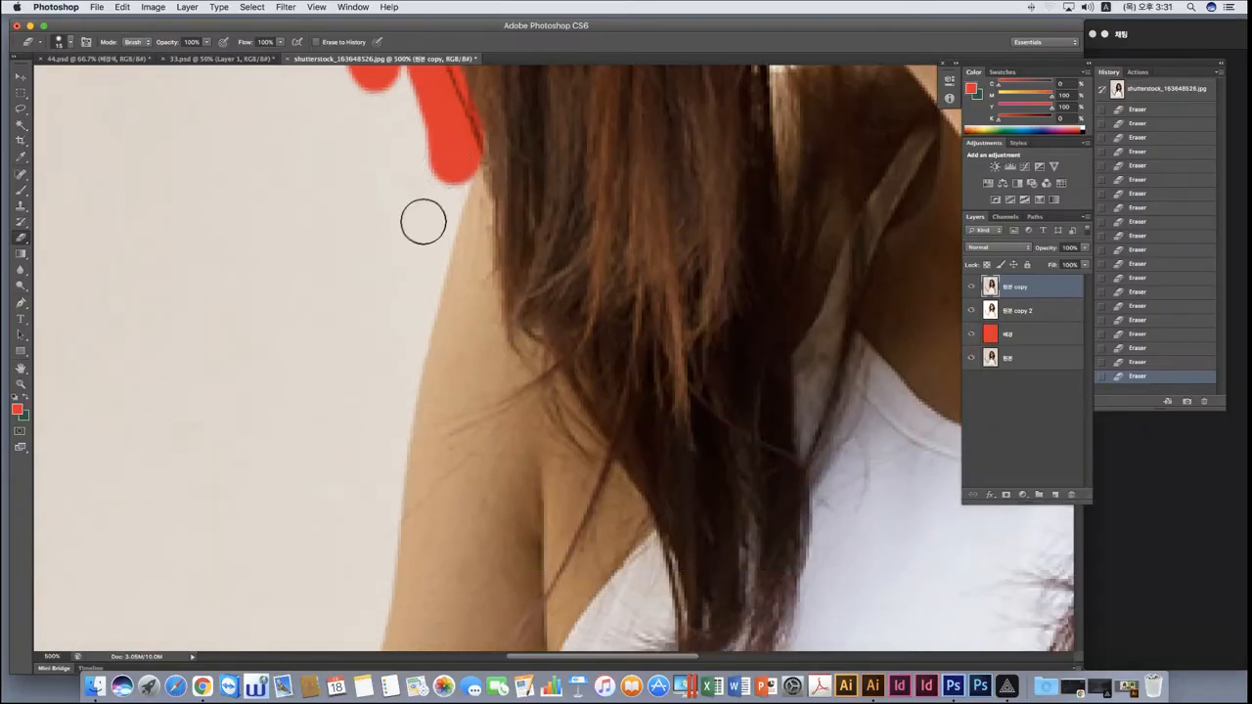
scroll(422, 221, "left", 5)
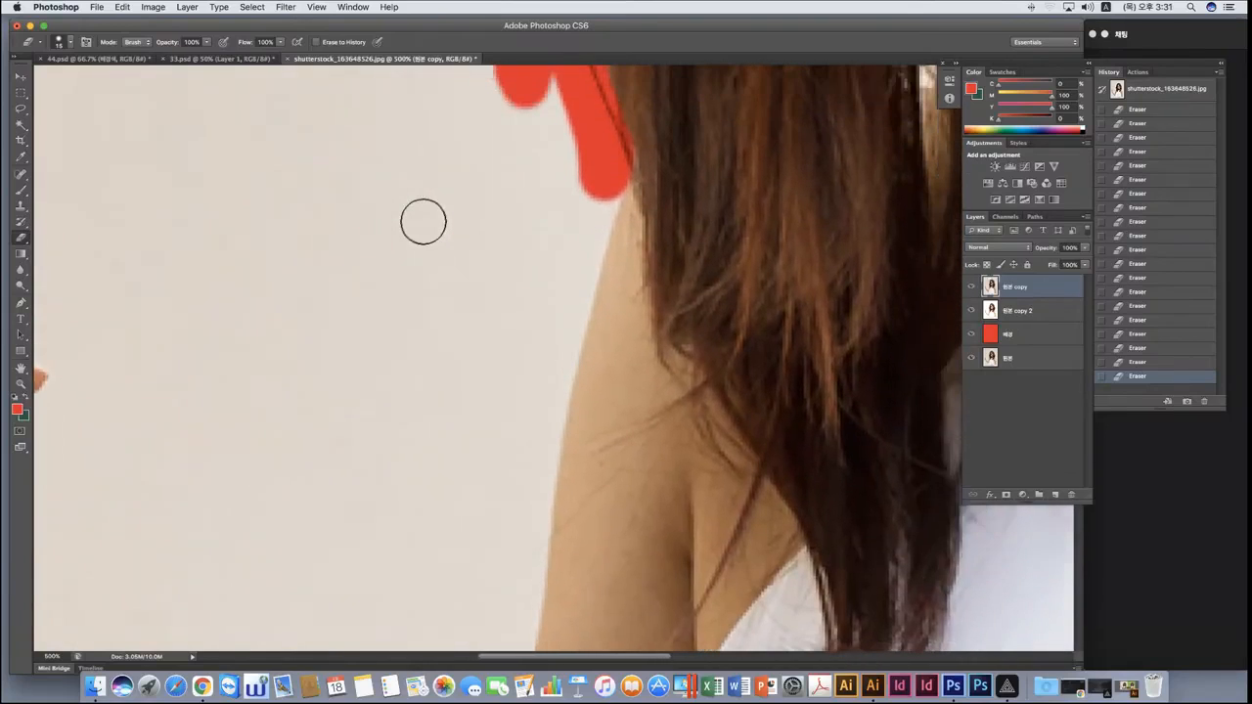
scroll(423, 221, "right", 1)
scroll(493, 399, "down", 6)
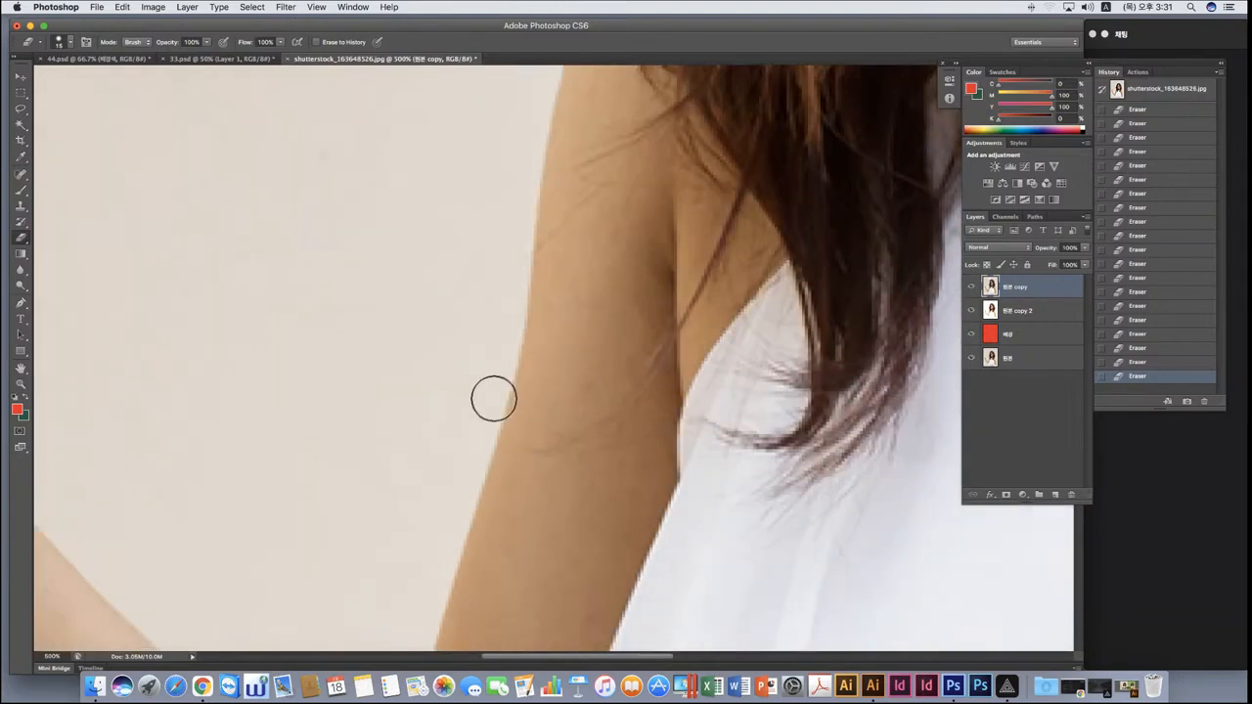
scroll(493, 399, "up", 6)
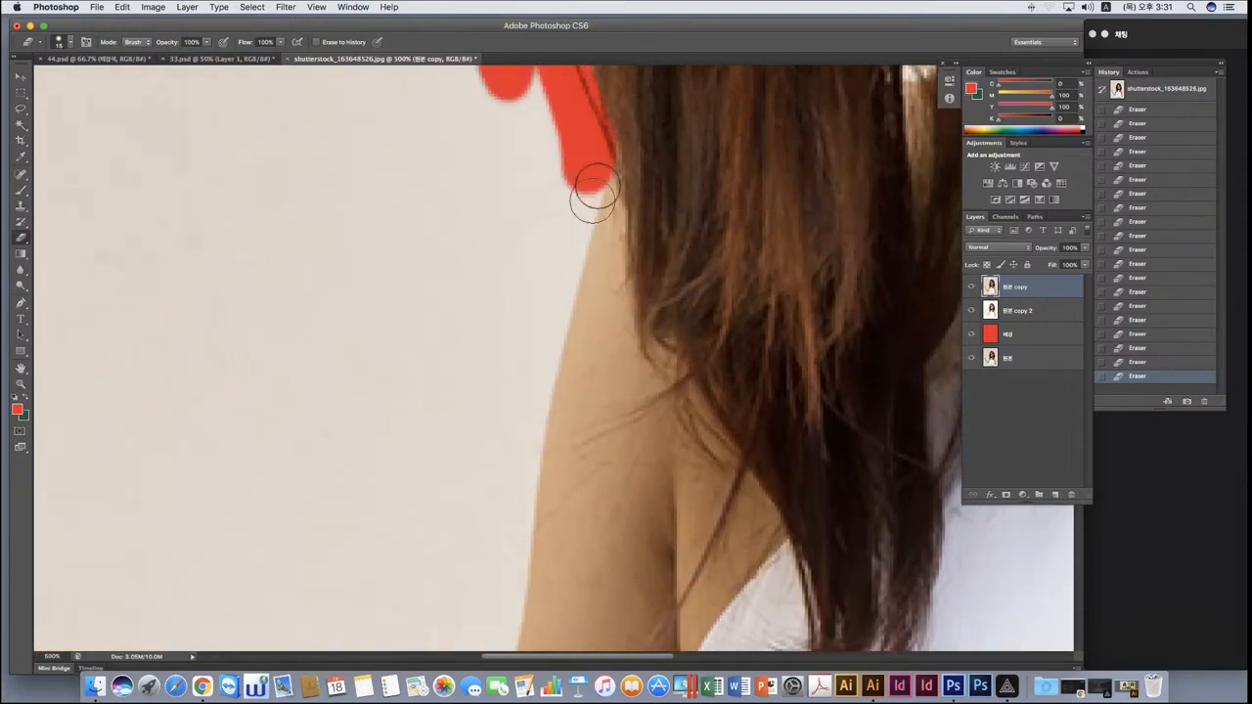
left_click(69, 45)
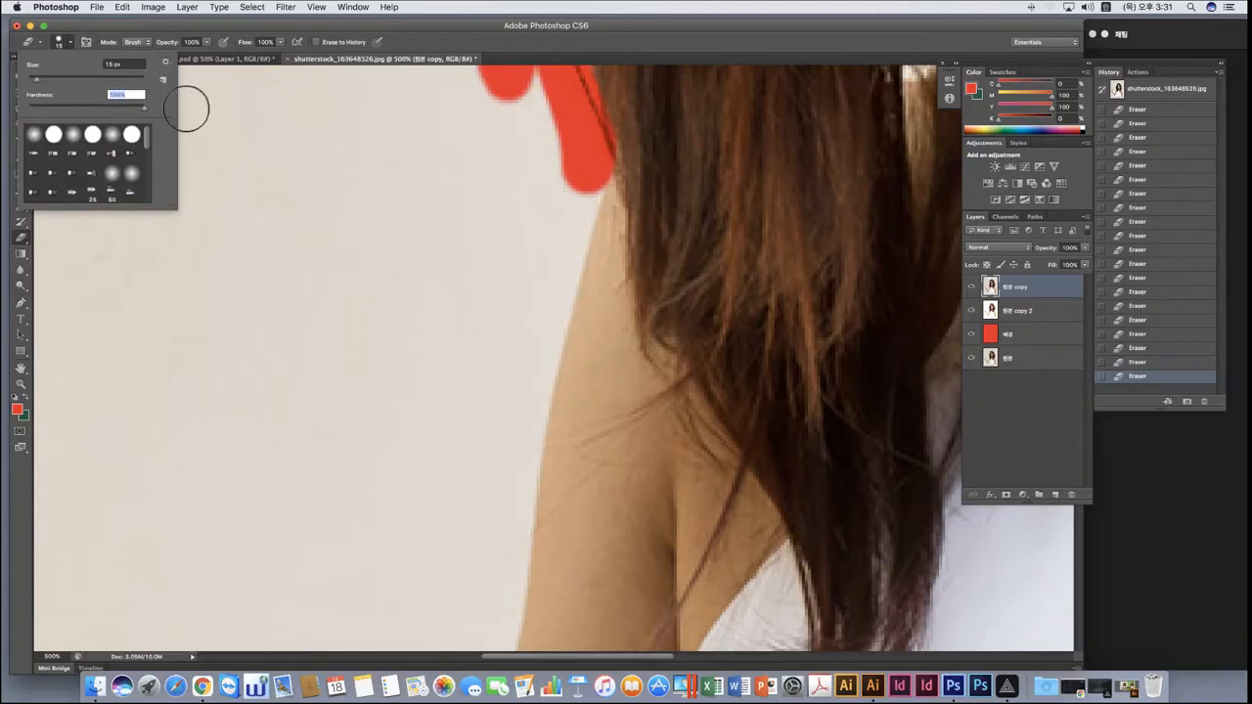
left_click(457, 229)
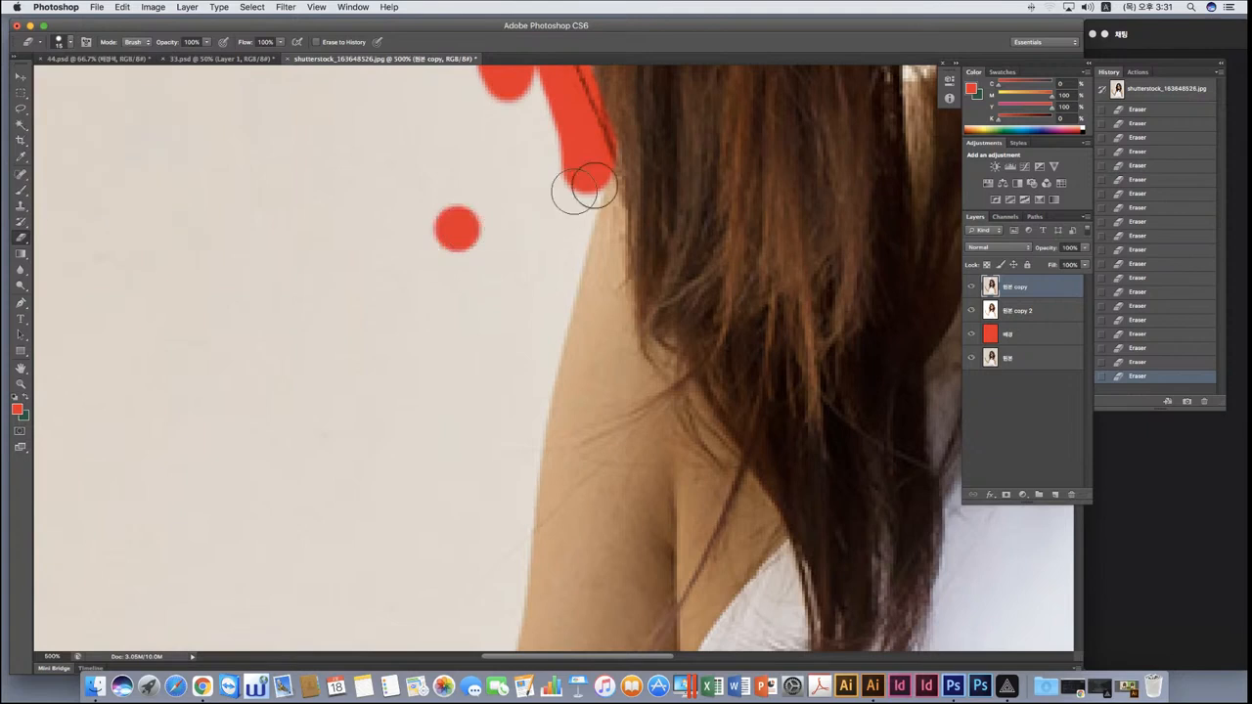
Erase the background from the hair's lower end down the shoulder and upper arm edge with connected straight strokes.
left_click(582, 185)
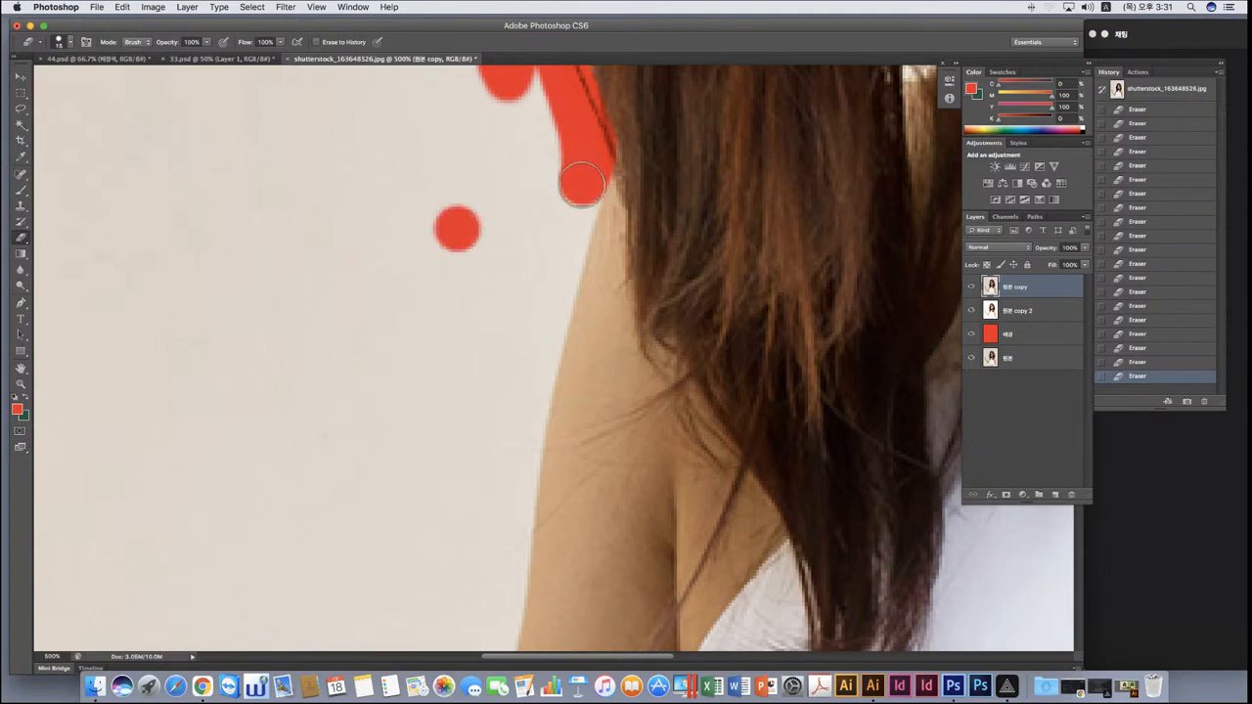
left_click(562, 257, "shift")
left_click(545, 328, "shift")
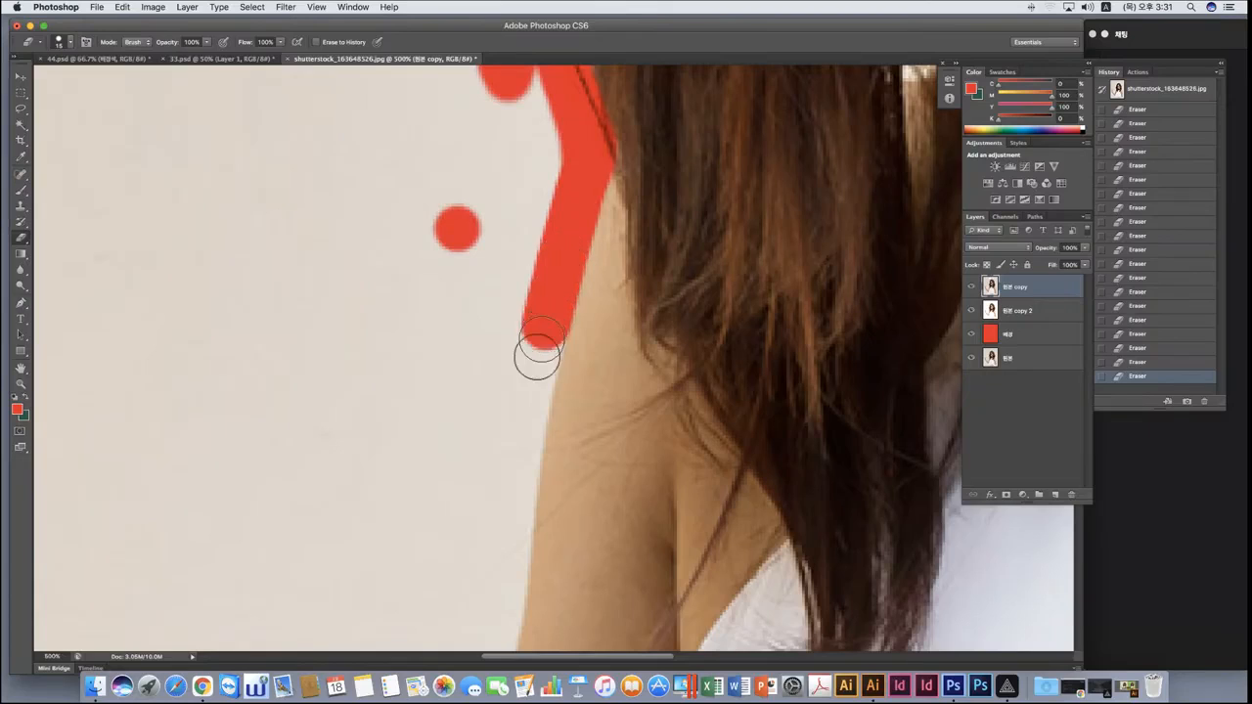
left_click(525, 414, "shift")
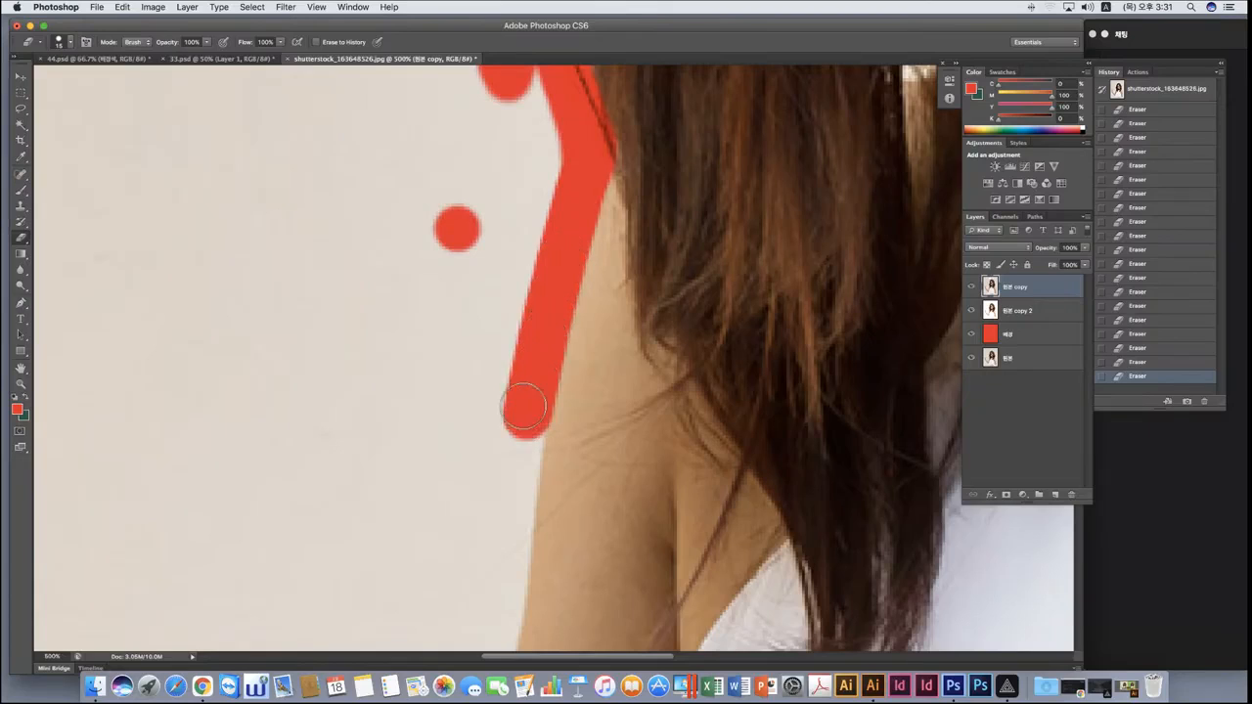
left_click(512, 486, "shift")
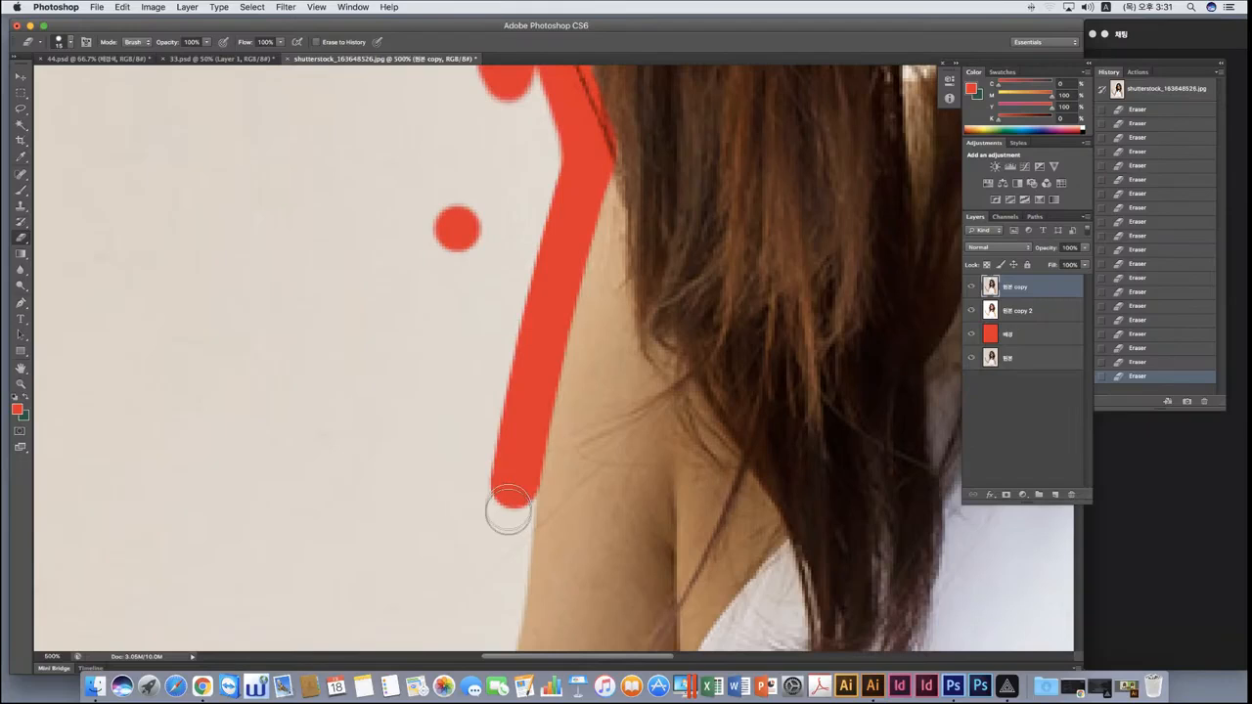
left_click(506, 568, "shift")
Continue the connected straight erasing strokes down the outer edge of the upper arm to just above the inner elbow.
scroll(467, 456, "down", 5)
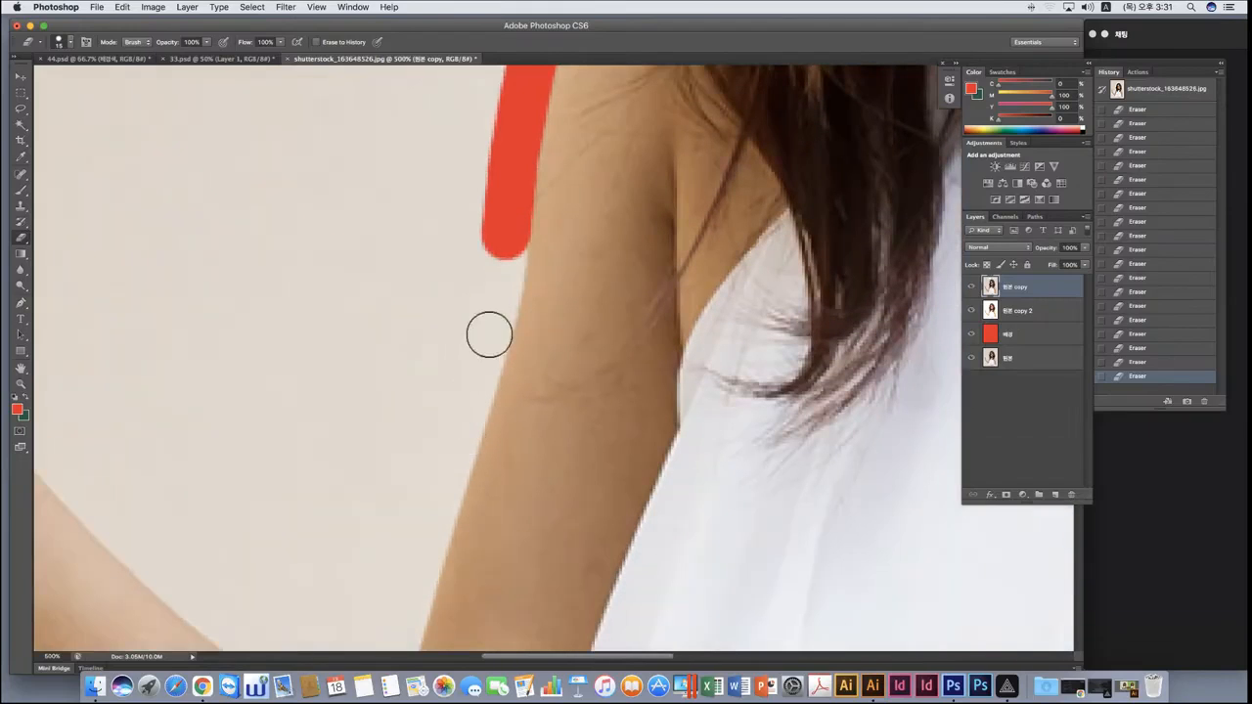
left_click(498, 295, "shift")
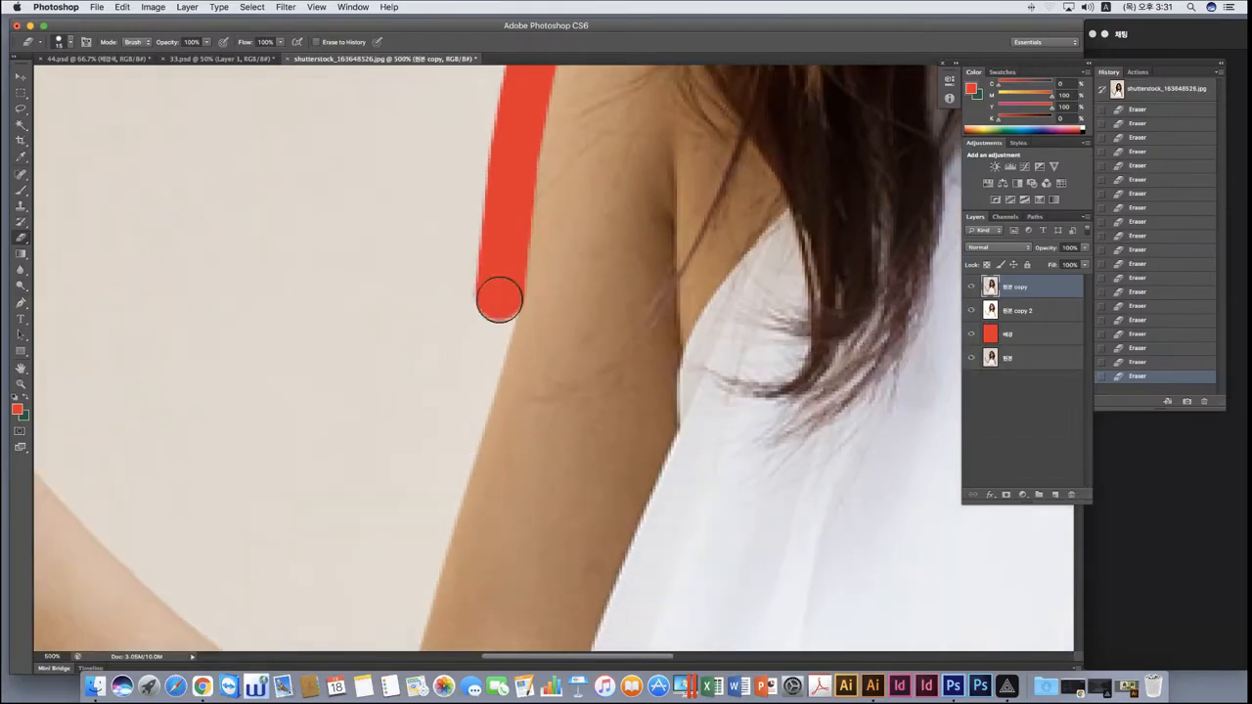
left_click(483, 350, "shift")
left_click(435, 502, "shift")
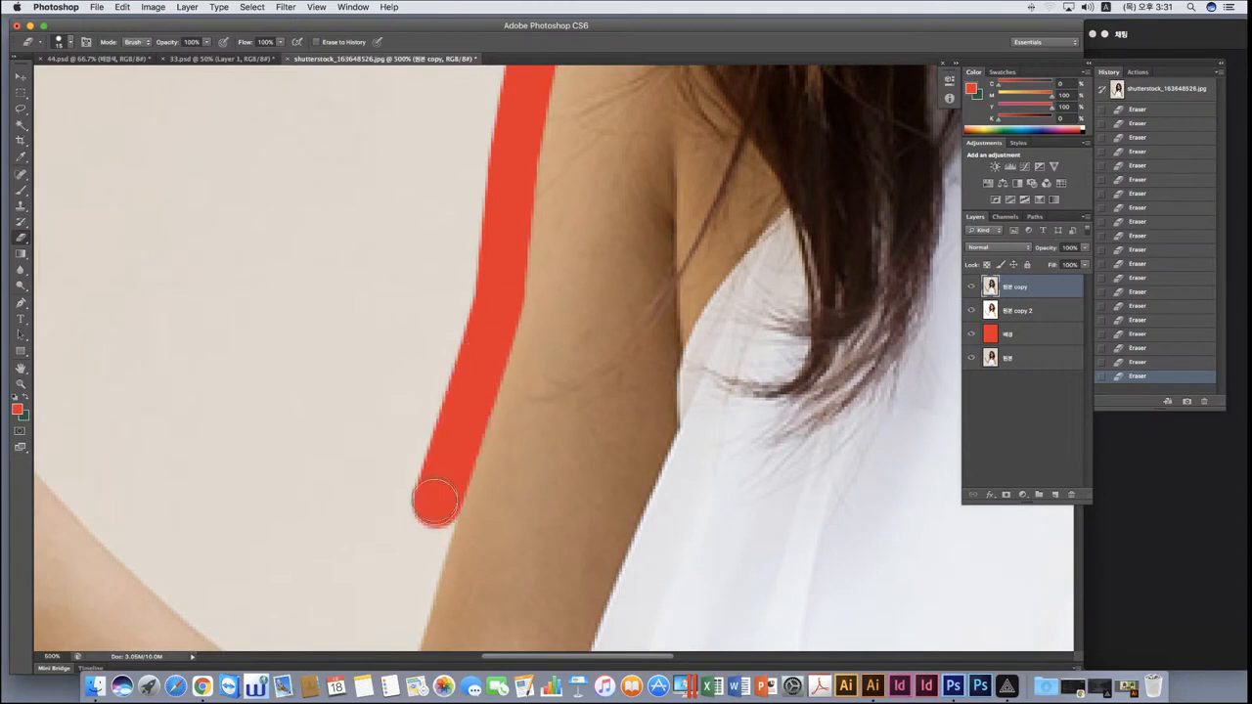
scroll(410, 492, "down", 4)
scroll(411, 492, "left", 1)
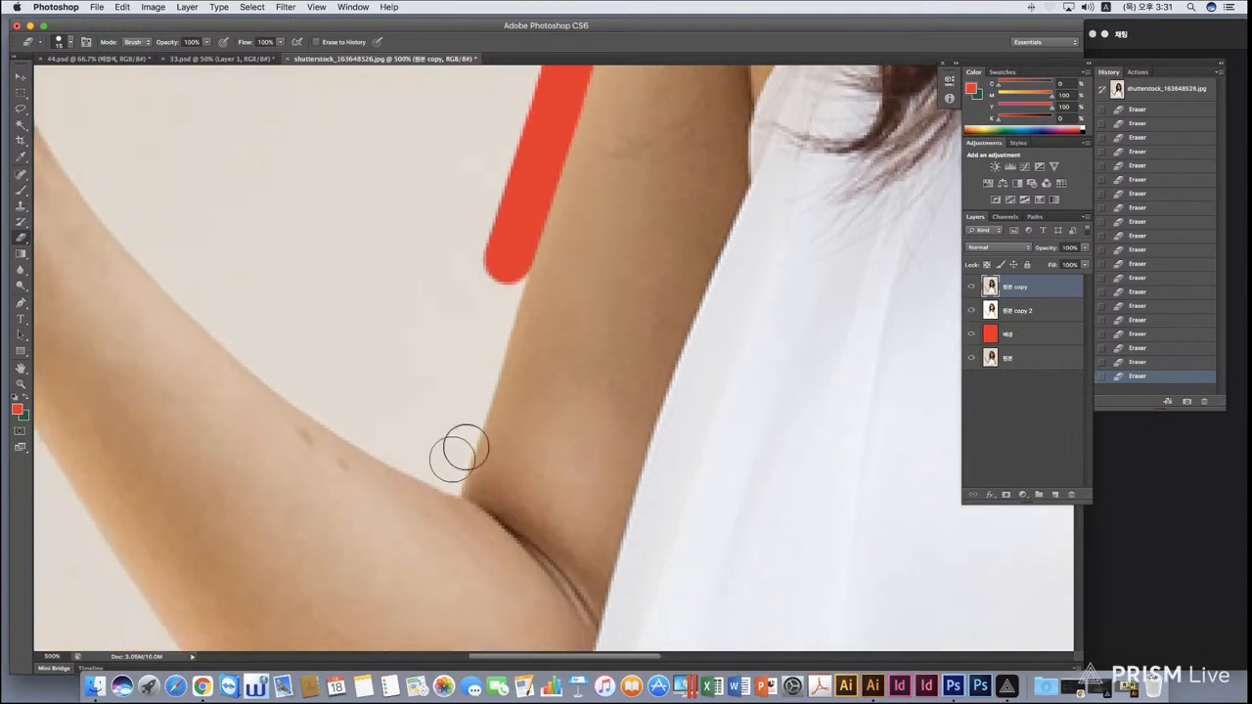
left_click(462, 395, "shift")
left_click(448, 460, "shift")
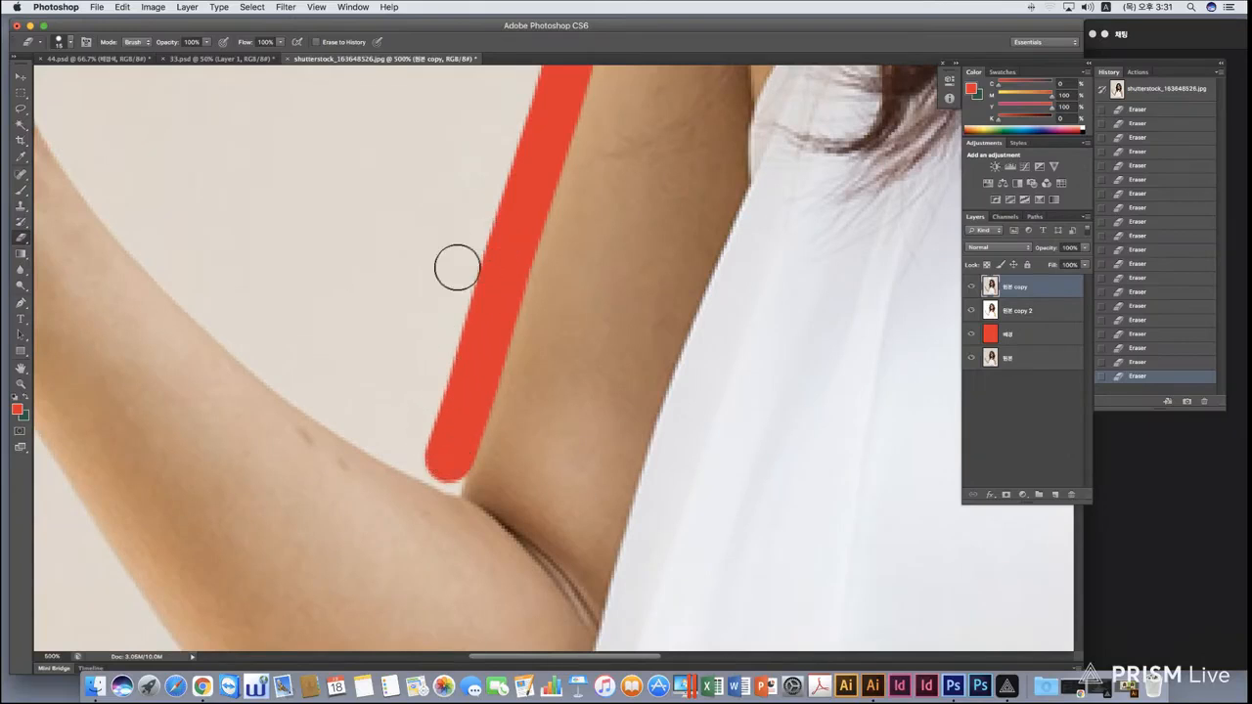
Inspect the erased hair and arm edges, hiding the normal copy to examine the Multiply copy, and show and reselect the normal copy.
scroll(457, 267, "up", 5)
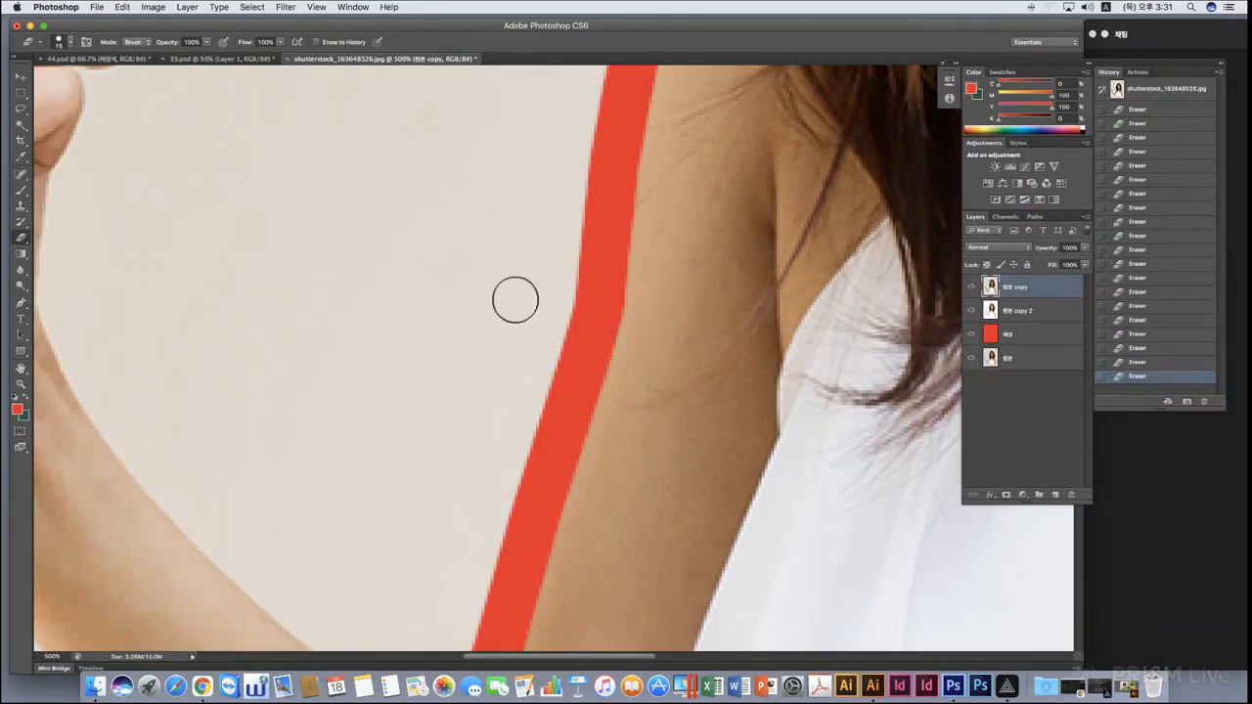
scroll(516, 298, "up", 2)
scroll(515, 298, "up", 6)
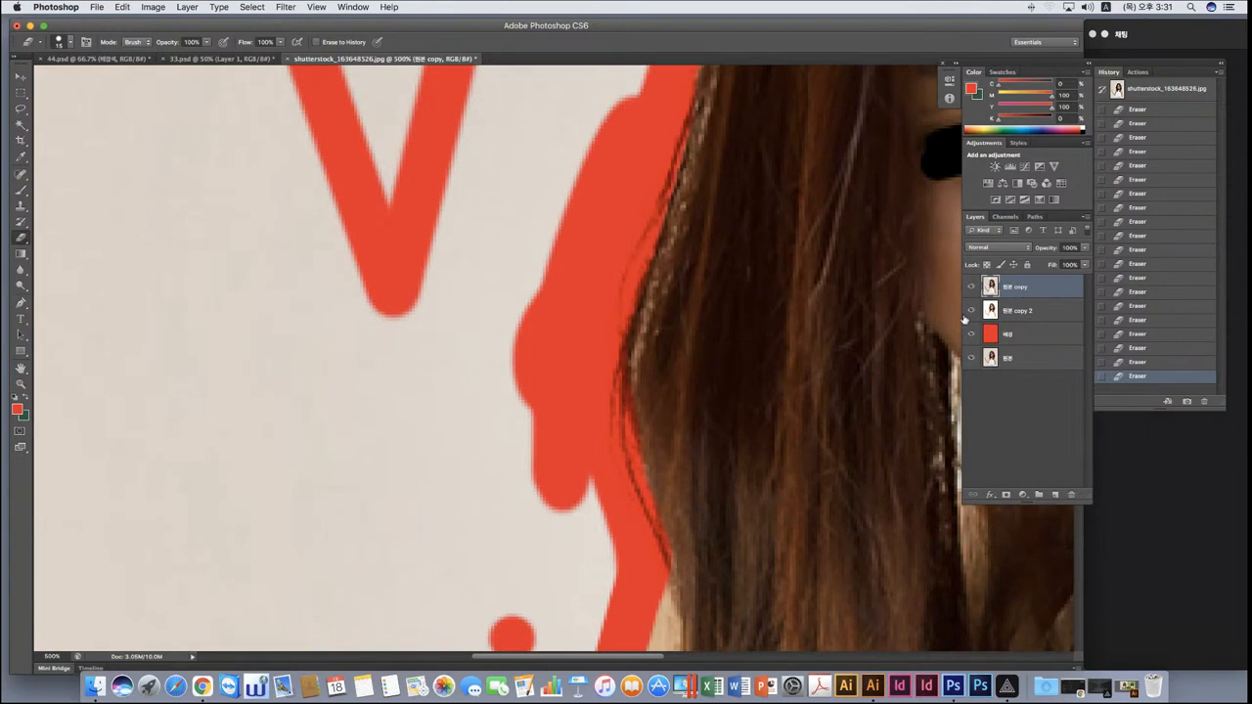
scroll(441, 428, "down", 5)
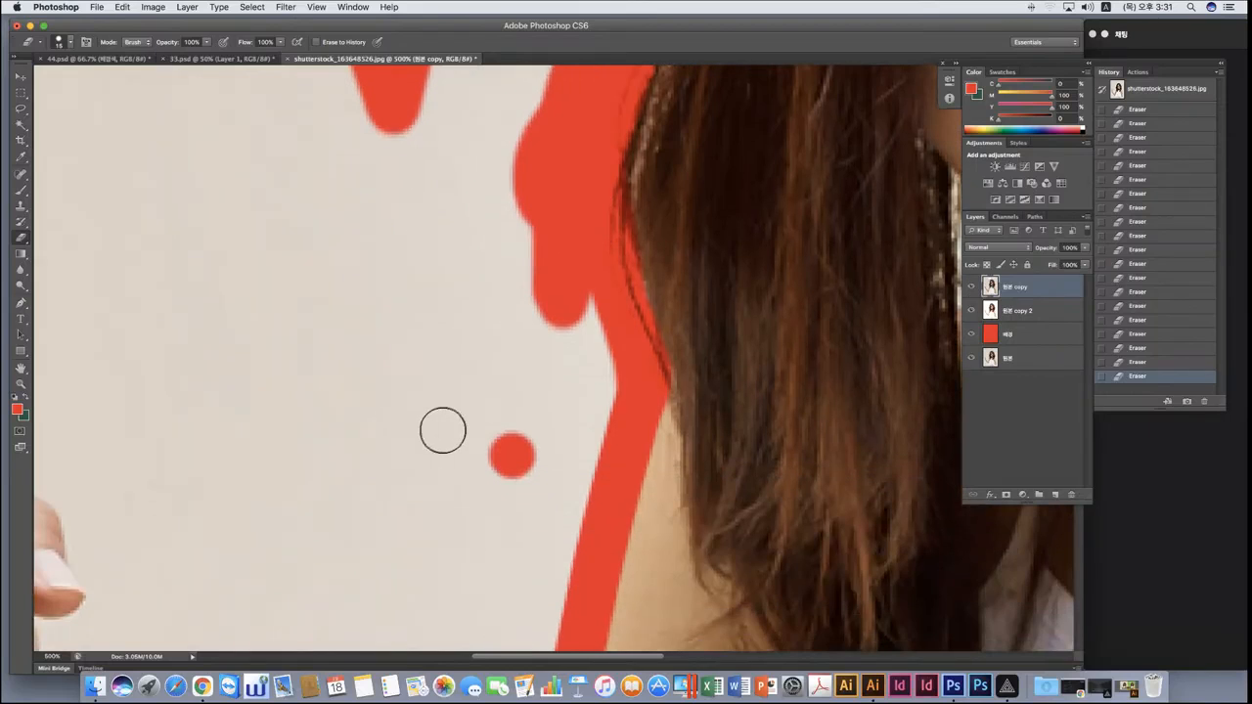
scroll(441, 428, "down", 5)
scroll(441, 427, "left", 2)
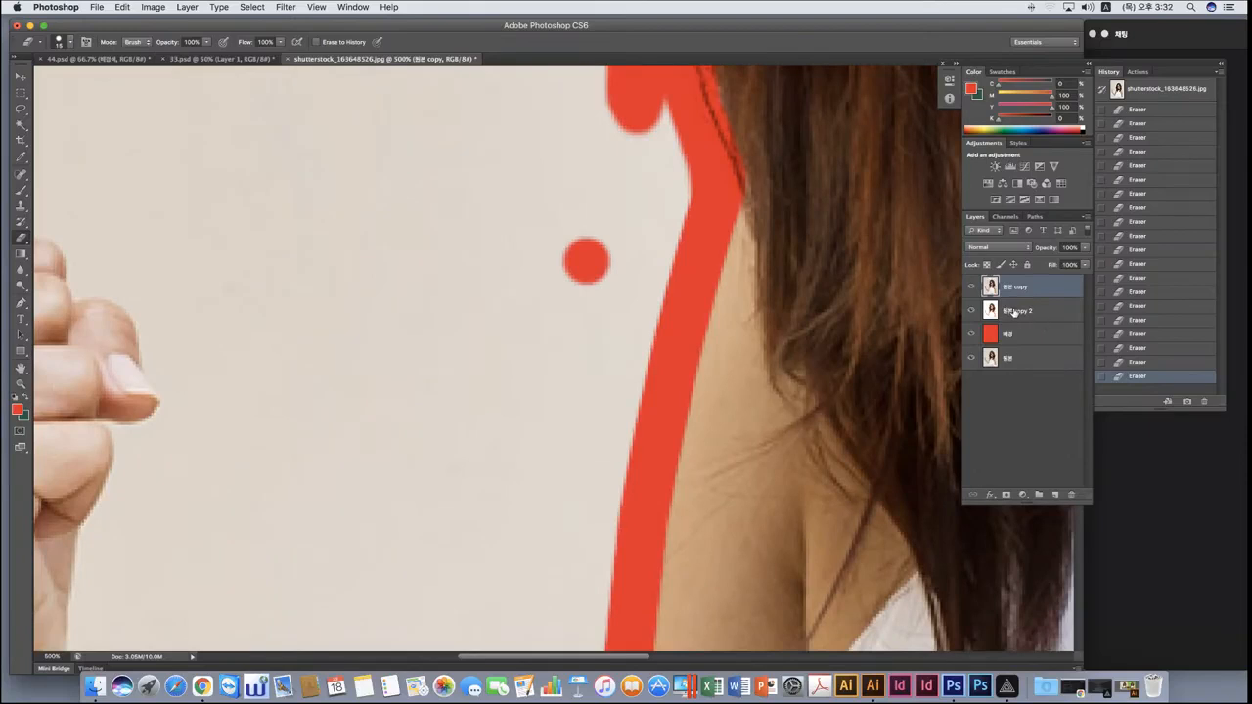
left_click(972, 287)
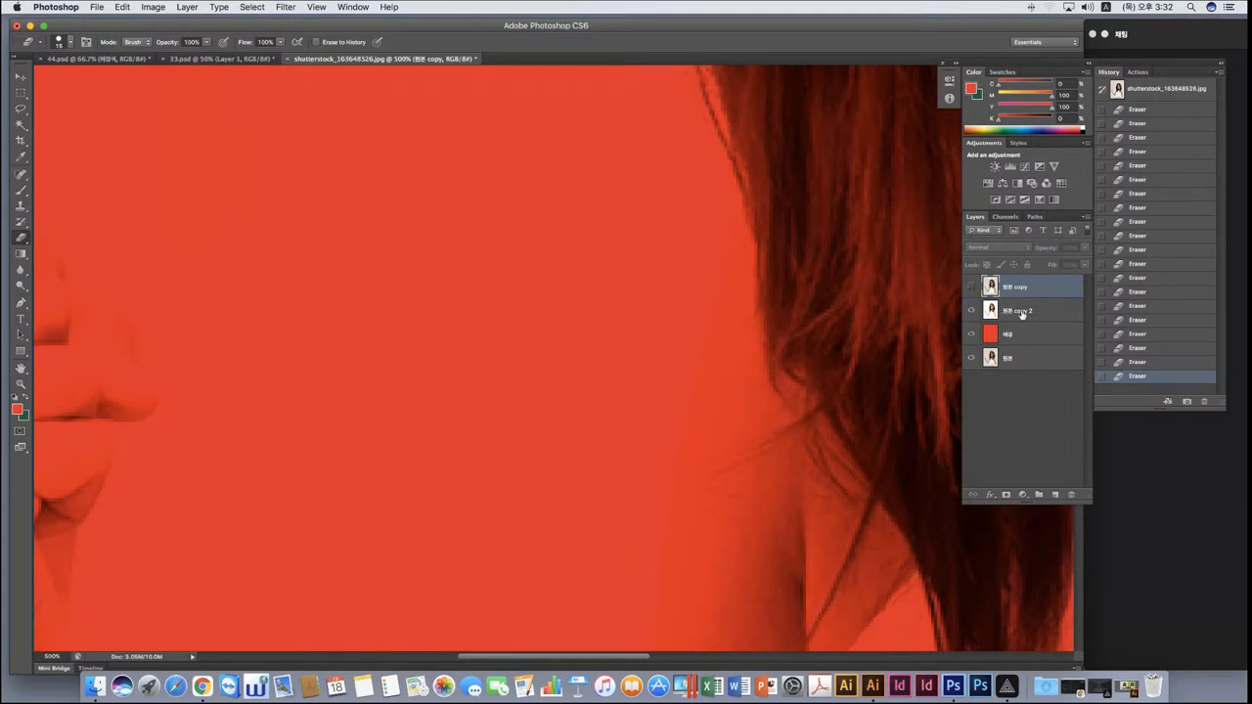
left_click(1019, 311)
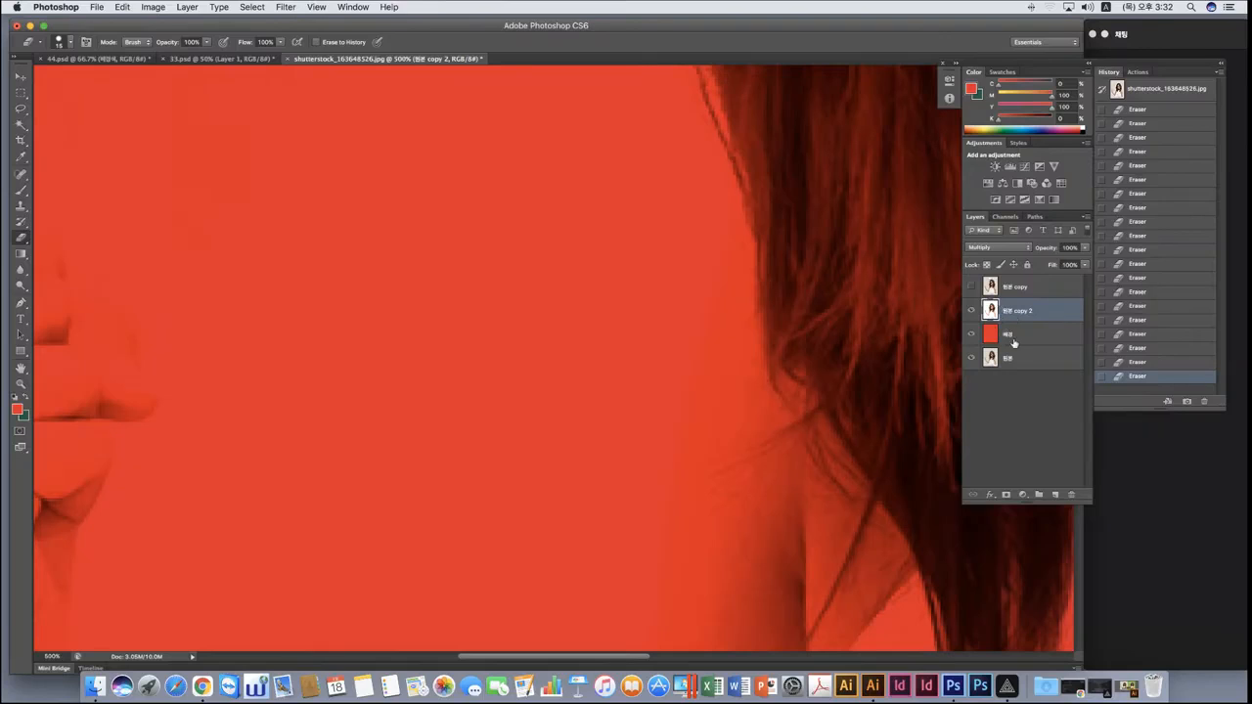
left_click(973, 289)
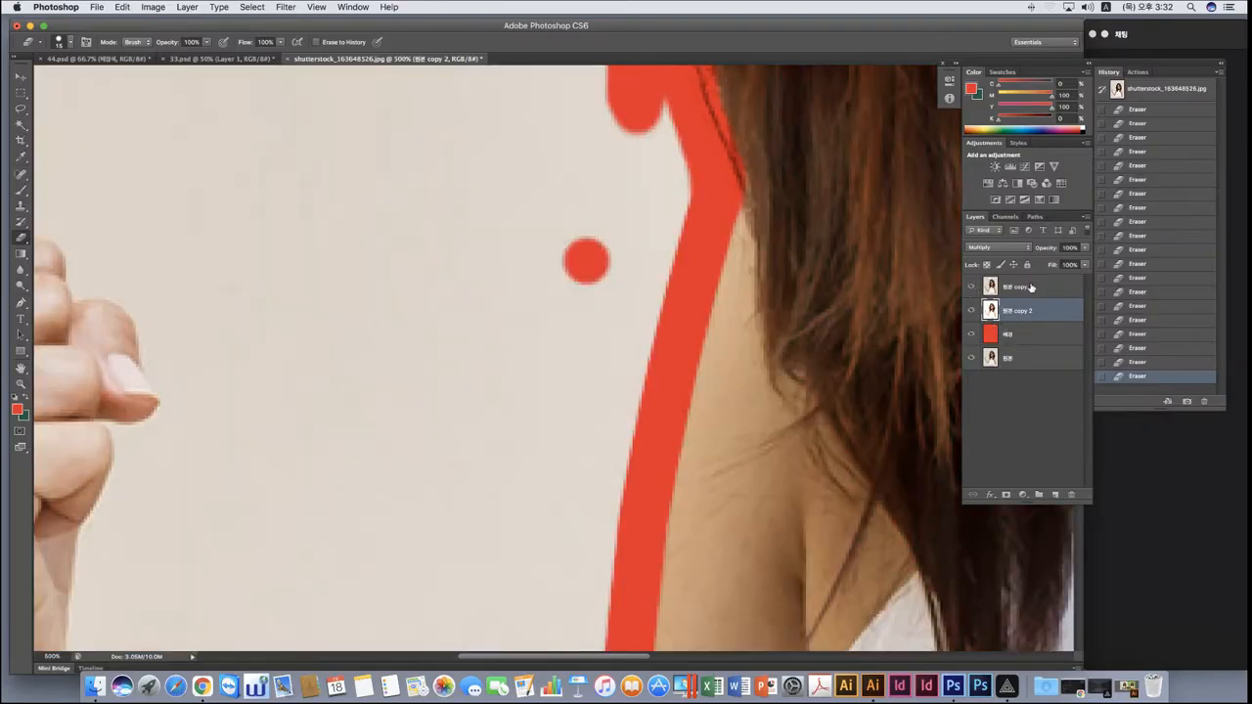
left_click(1034, 289)
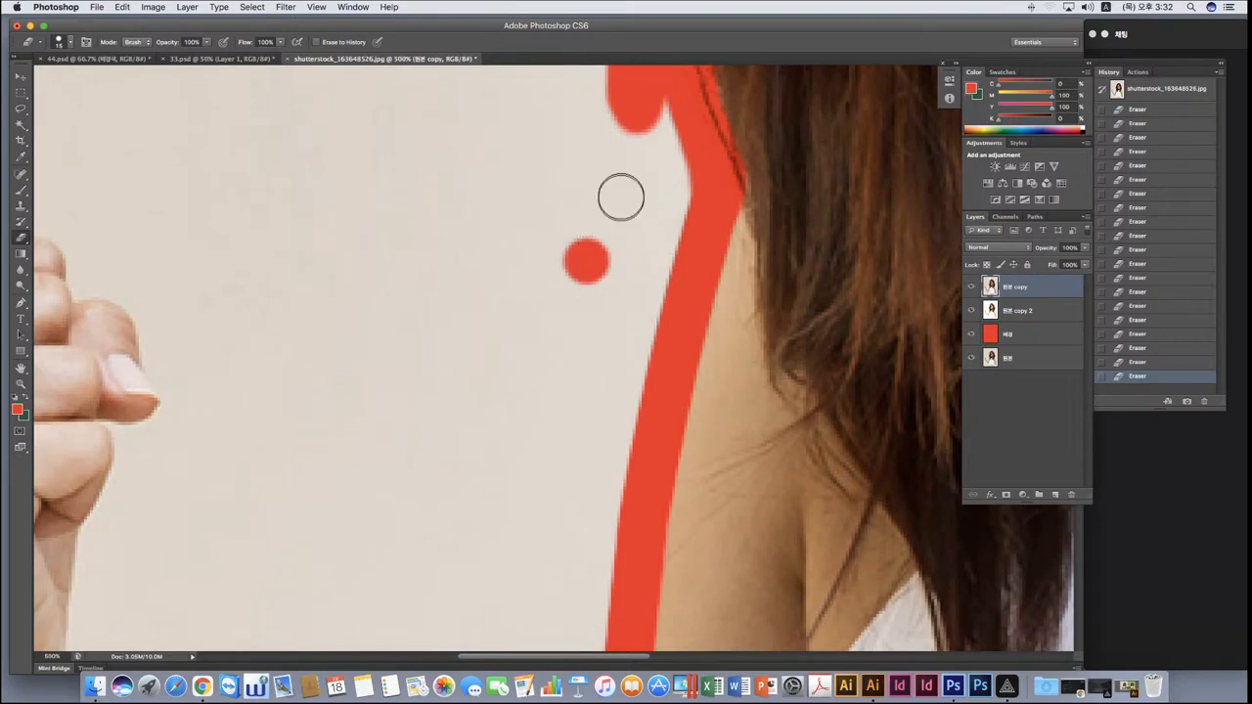
Erase a short band along the forearm beside the inner elbow, and clear the remaining corner with the Eraser reduced to 3 px.
scroll(608, 352, "down", 5)
scroll(613, 352, "down", 3)
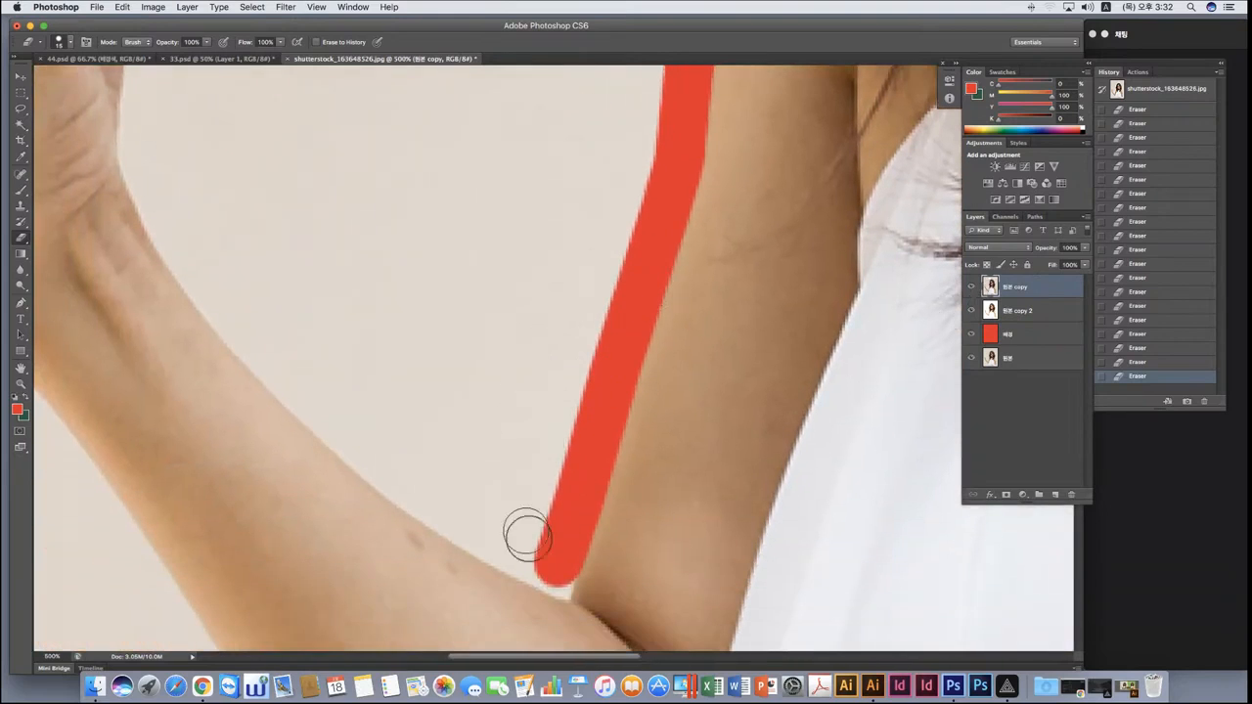
mouse_move(539, 551)
left_mouse_down()
mouse_move(492, 511)
mouse_move(554, 565)
left_mouse_up()
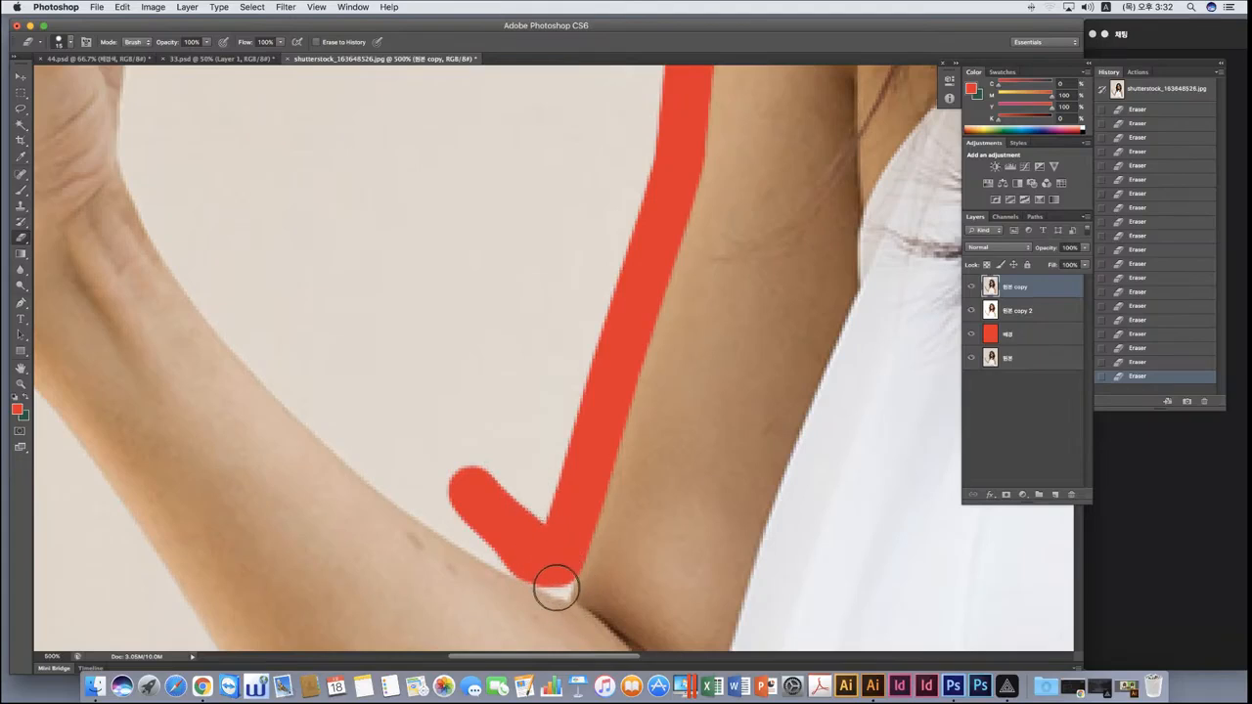
left_click(59, 43)
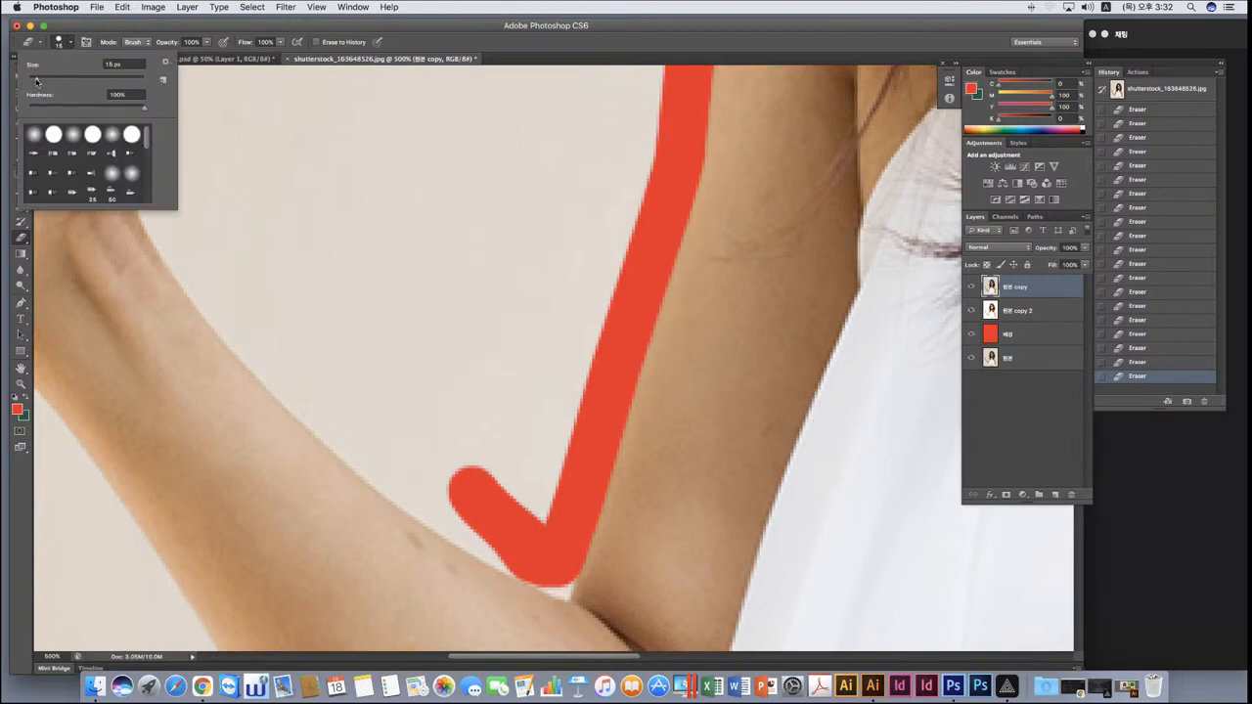
left_click_drag(36, 81, 31, 82)
key("Return")
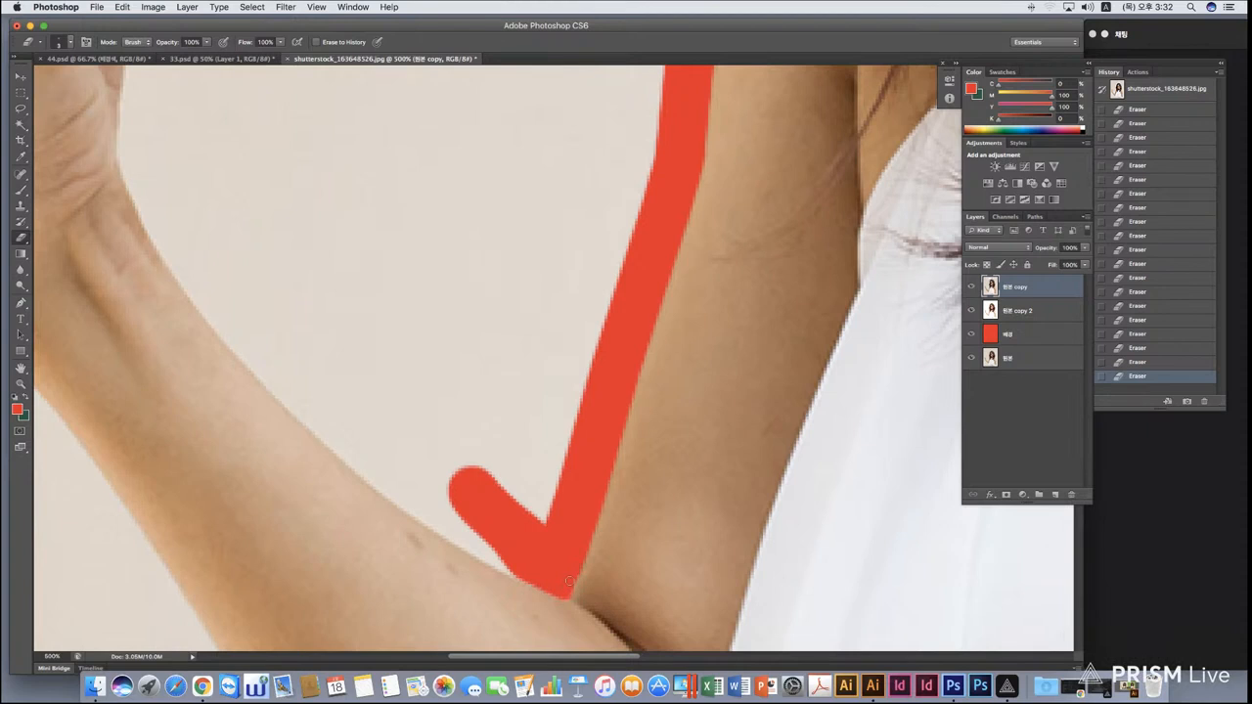
Inspect the erased inner elbow and the remaining background along the forearm at several magnifications.
scroll(533, 494, "down", 4)
scroll(534, 494, "left", 5)
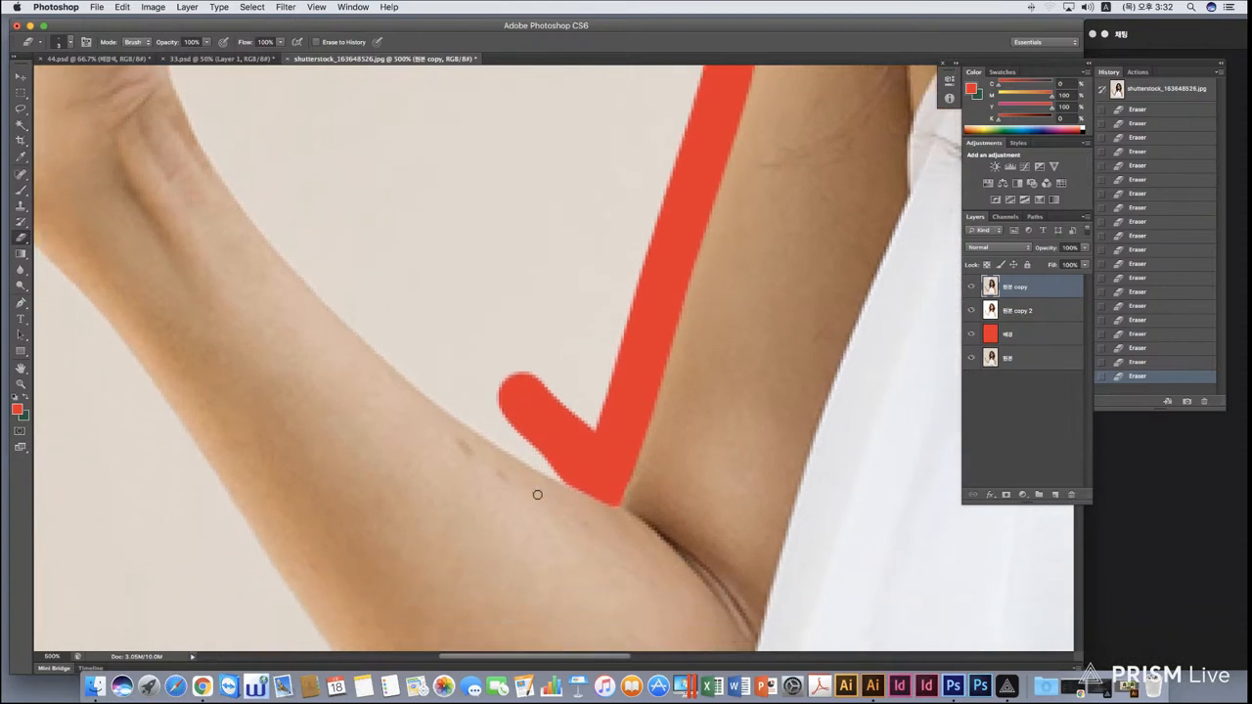
scroll(626, 440, "up", 2)
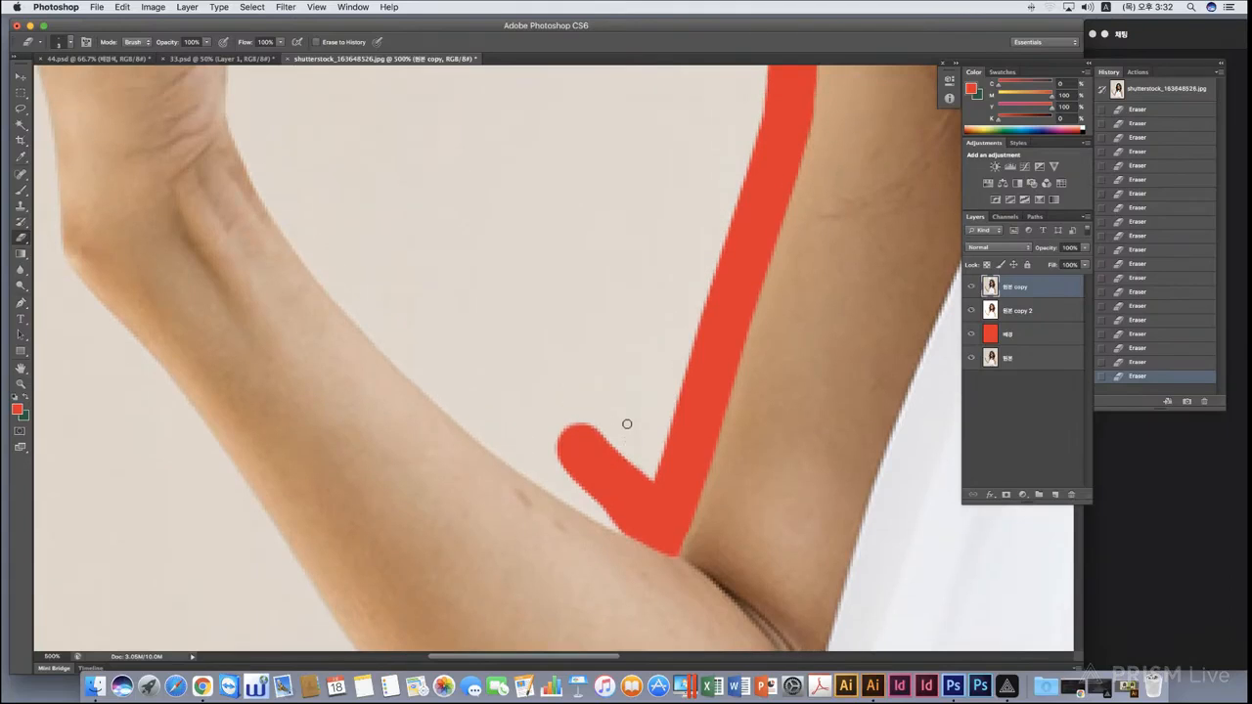
key("super+minus")
key("super+minus")
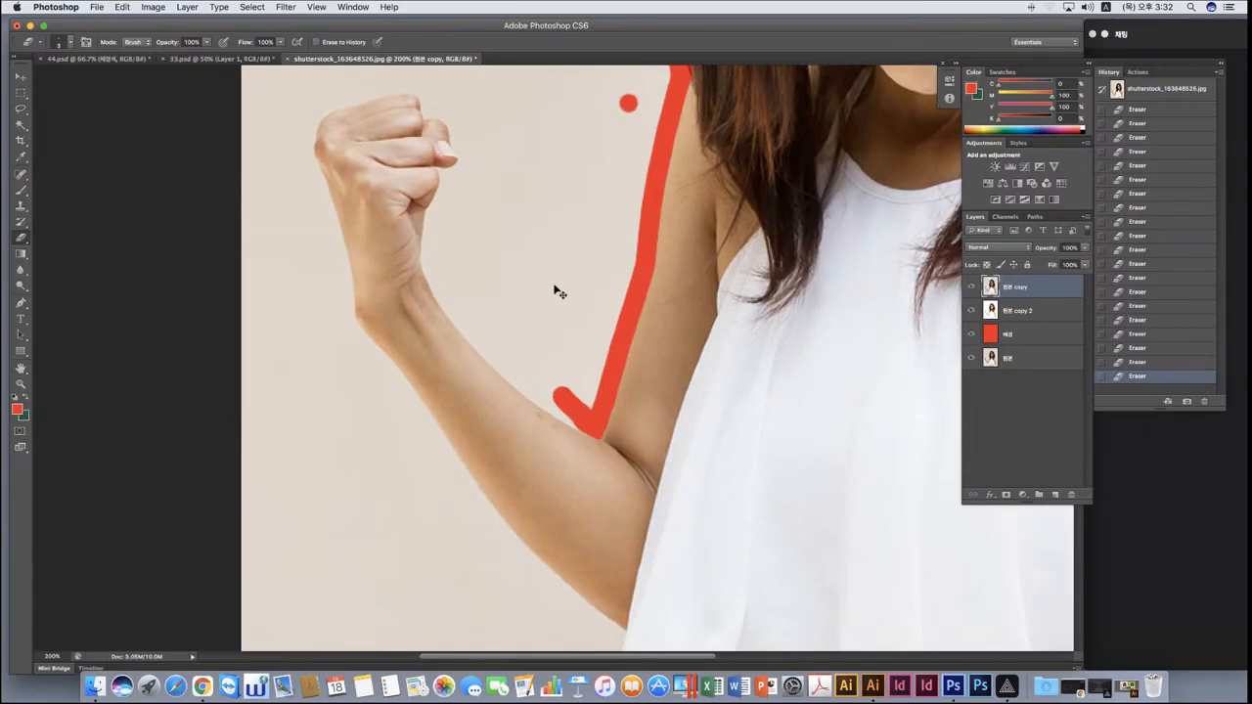
key("super+plus")
key("super+plus")
key("super+plus")
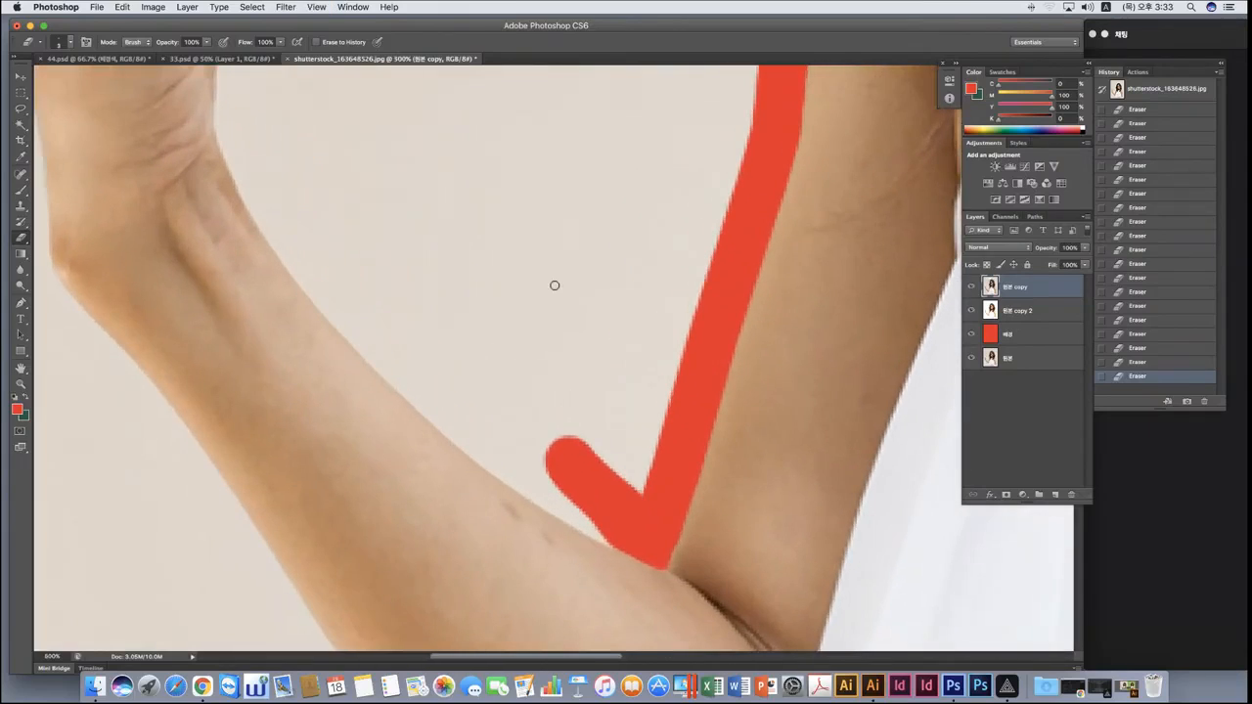
key("super+plus")
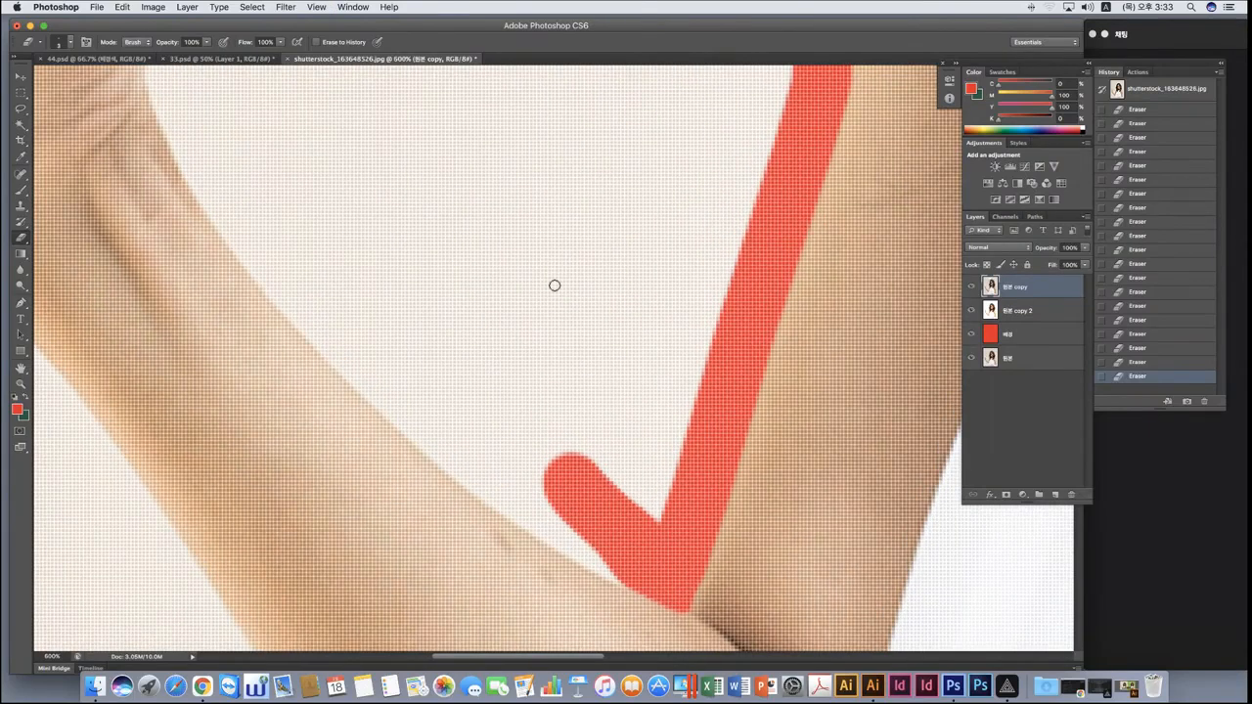
key("super+minus")
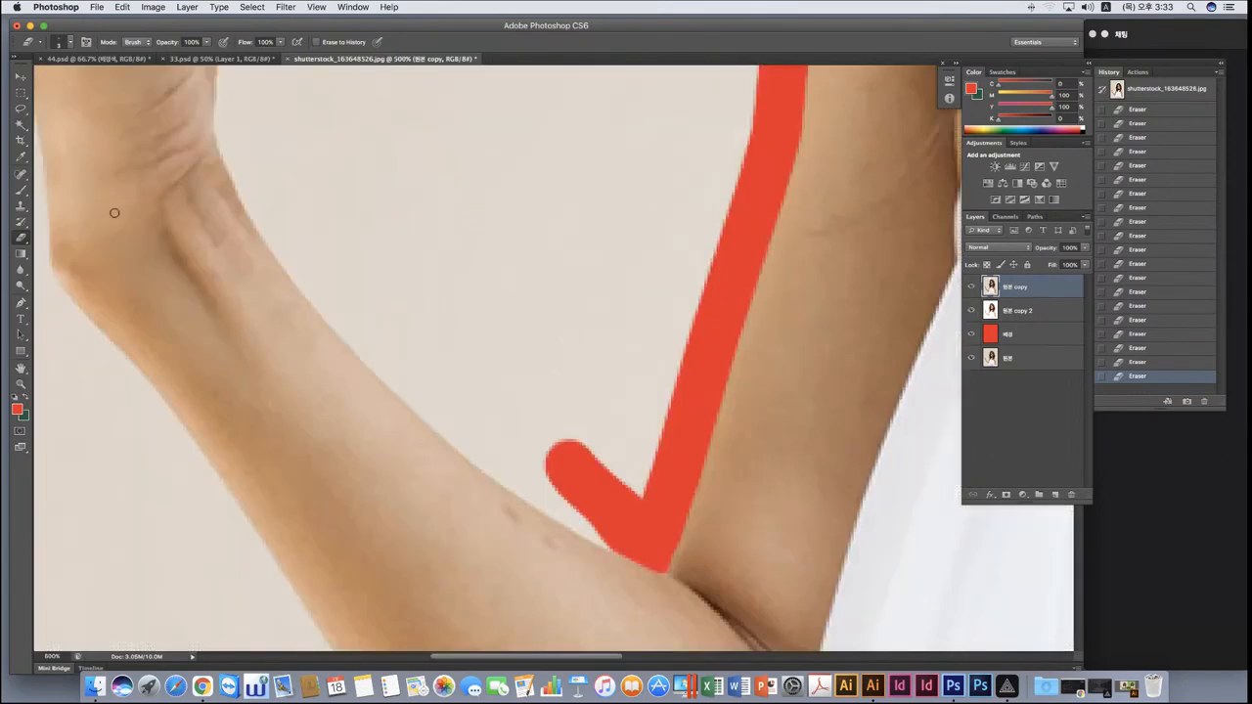
Enlarge the Eraser to 12 px and erase along the forearm's inner edge down to the inner elbow with connected straight strokes.
left_click(60, 42)
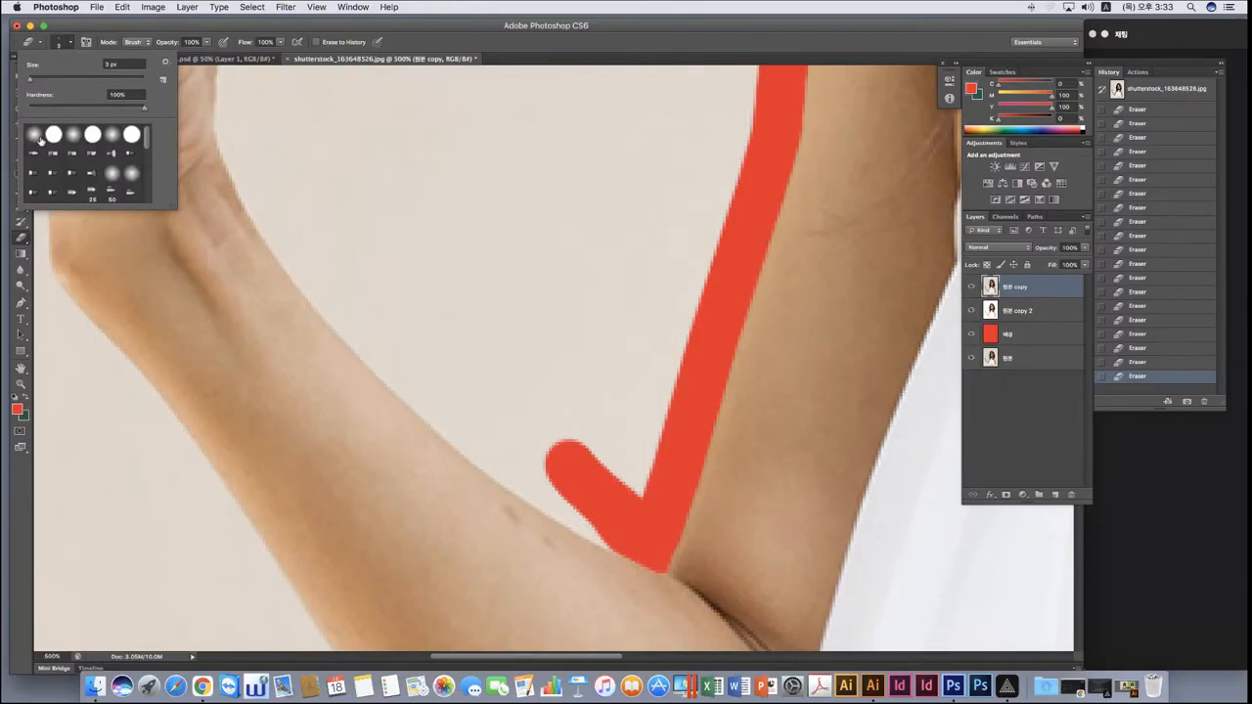
left_click_drag(28, 83, 31, 82)
left_click(294, 209)
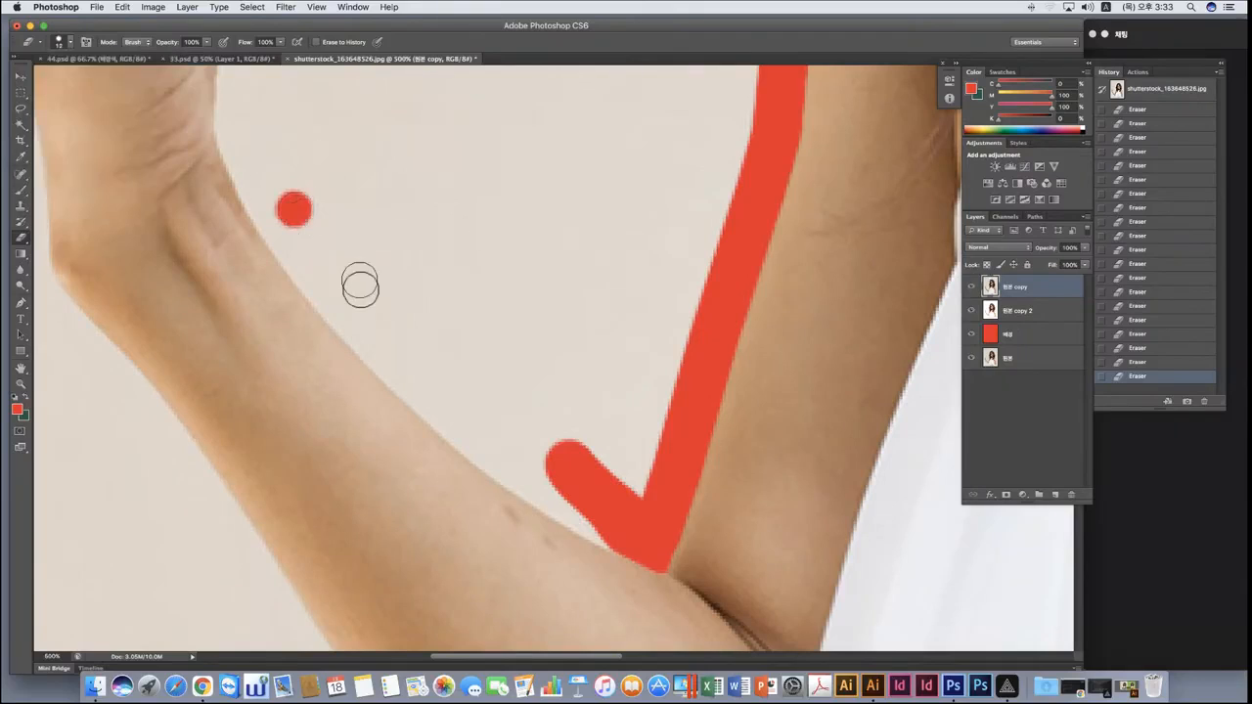
left_click(306, 269)
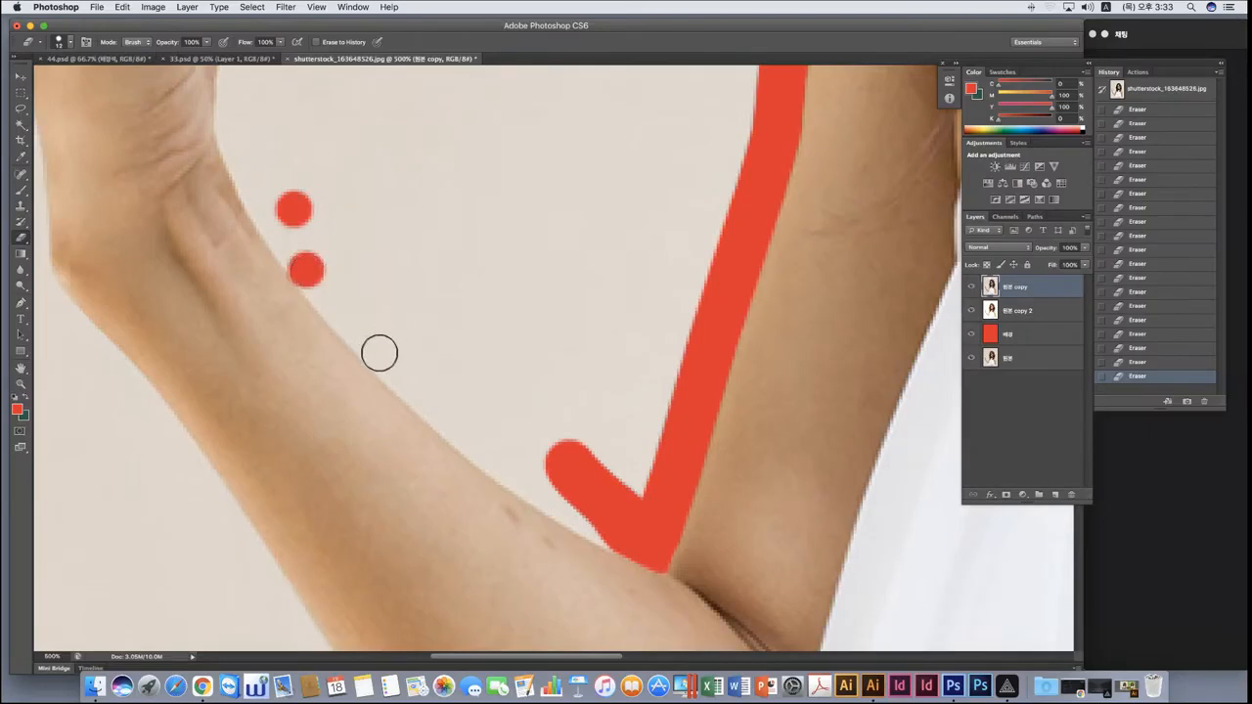
left_click(352, 325, "shift")
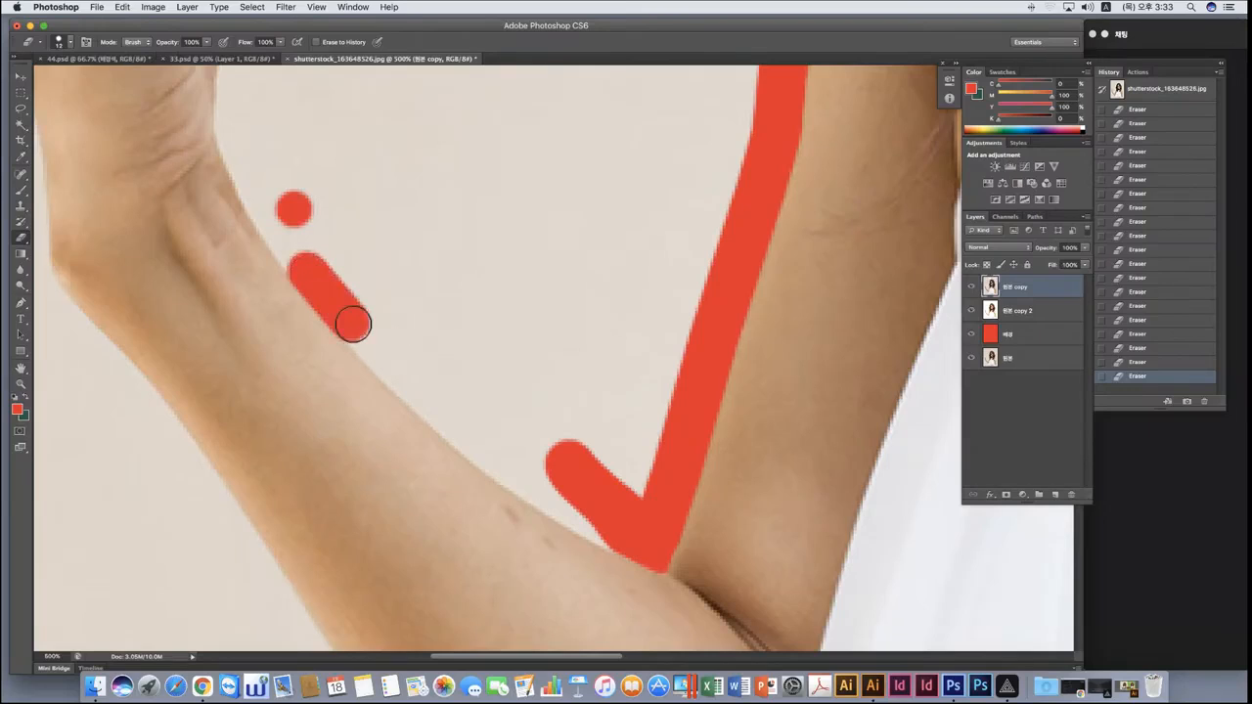
left_click(405, 379, "shift")
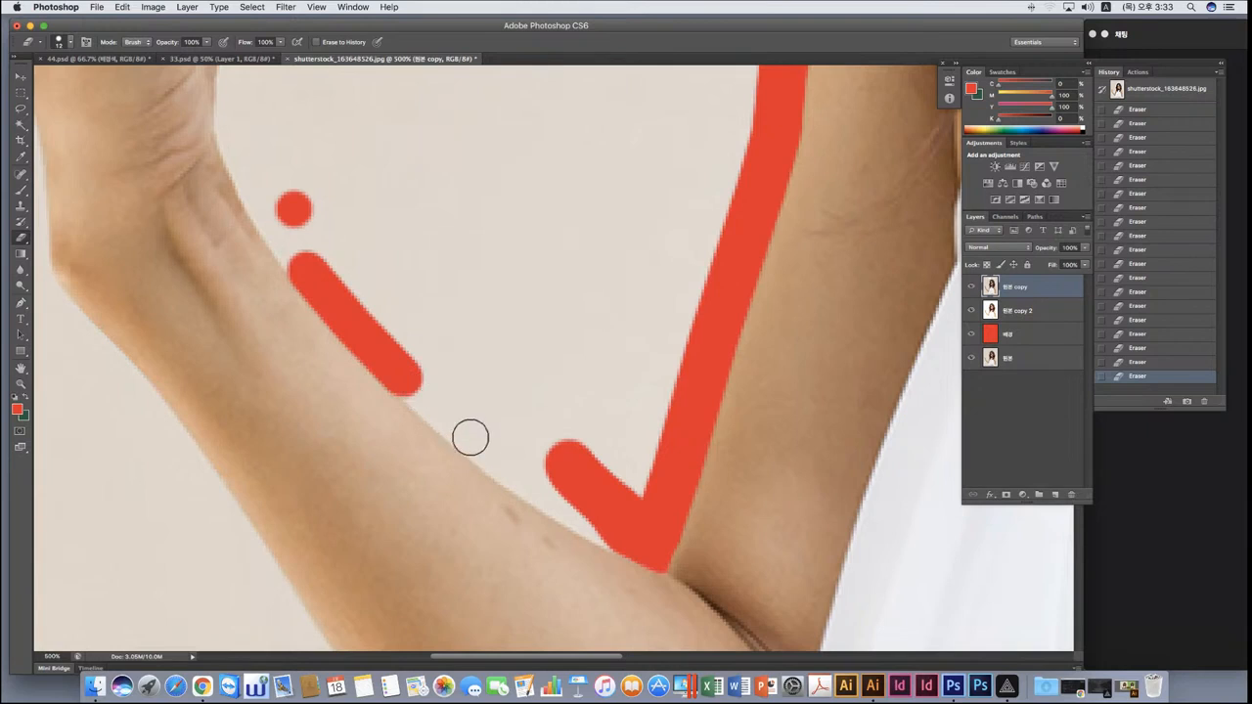
left_click(471, 439, "shift")
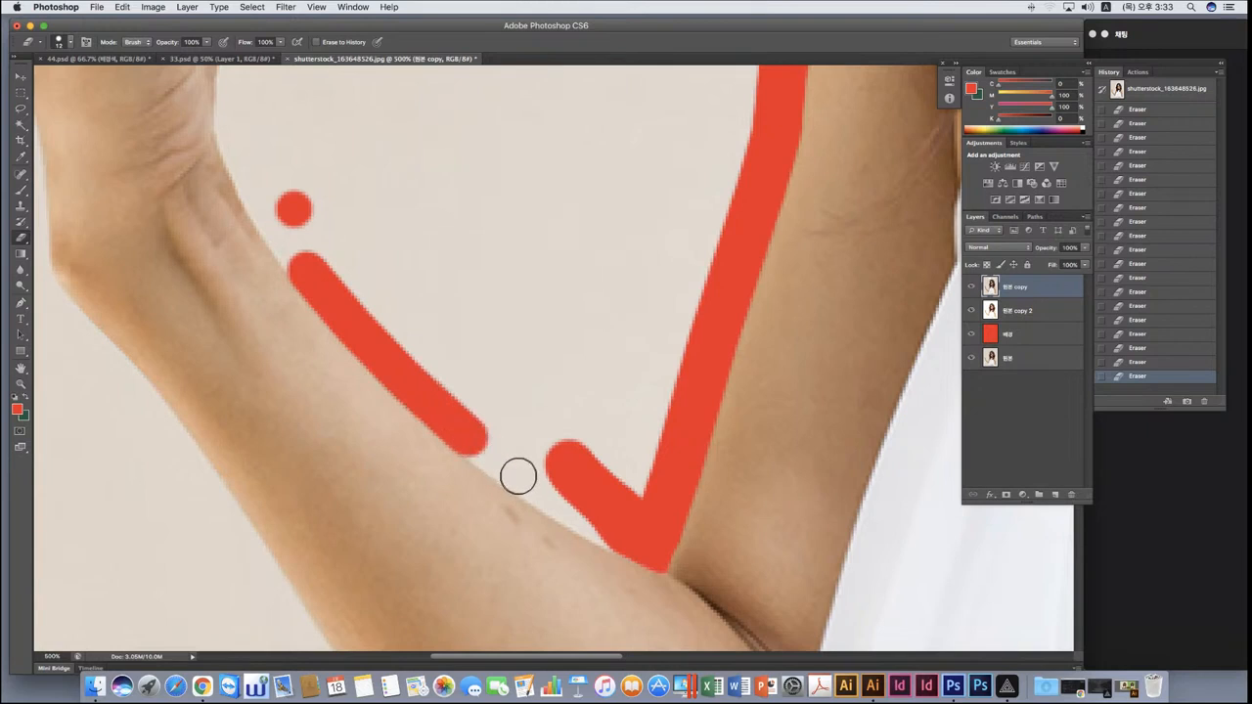
left_click(519, 476, "shift")
left_click(572, 510, "shift")
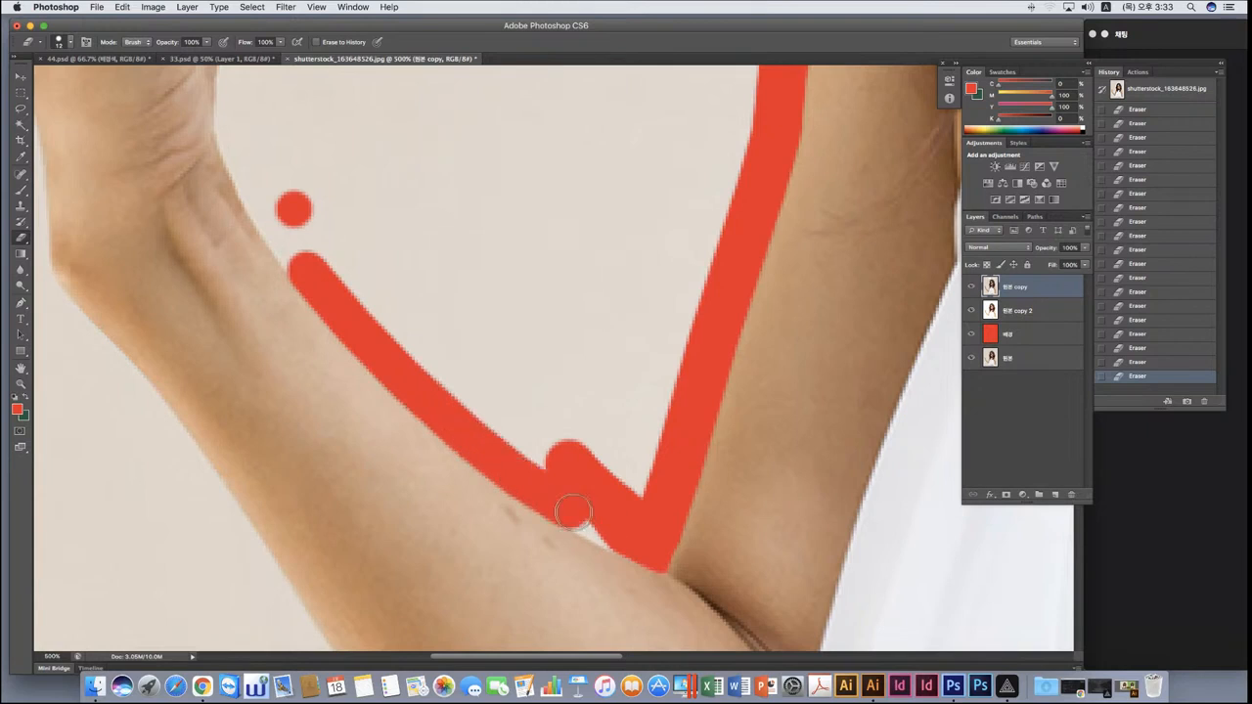
left_click_drag(572, 510, 624, 536)
left_click(626, 538, "shift")
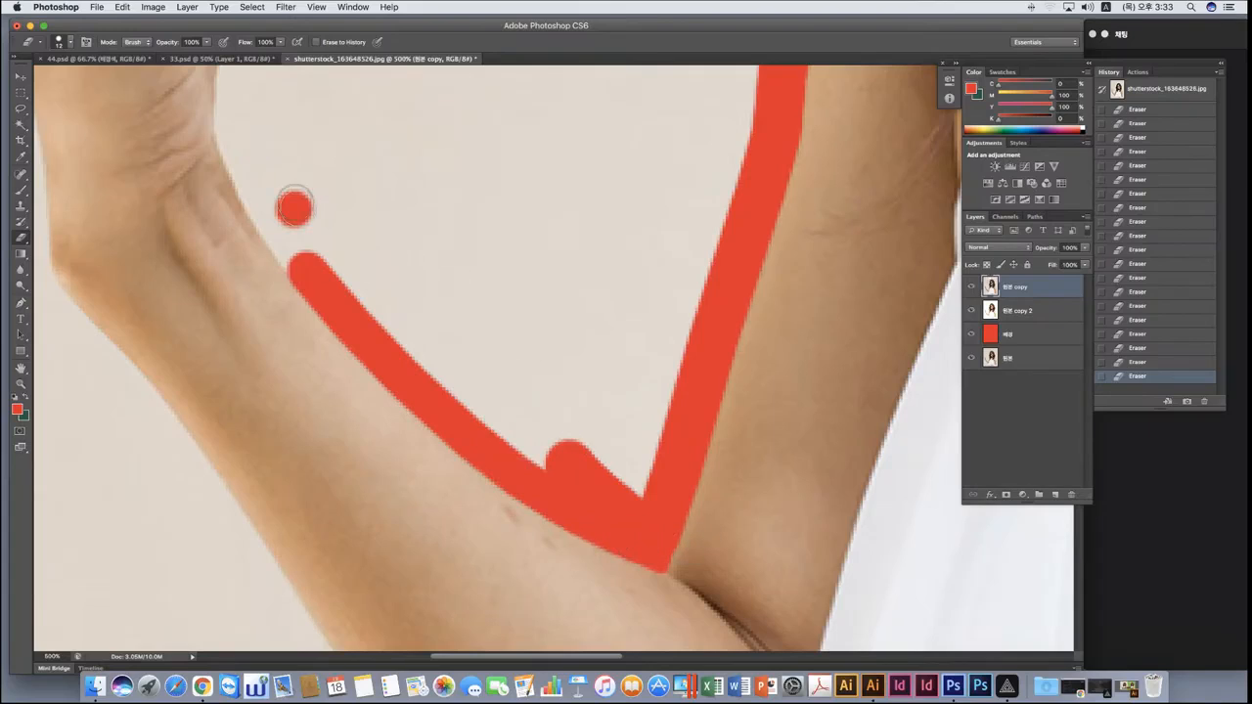
Erase the background along the inner wrist and up the palm edge to the little finger, joining the cleared forearm band.
left_click(233, 134)
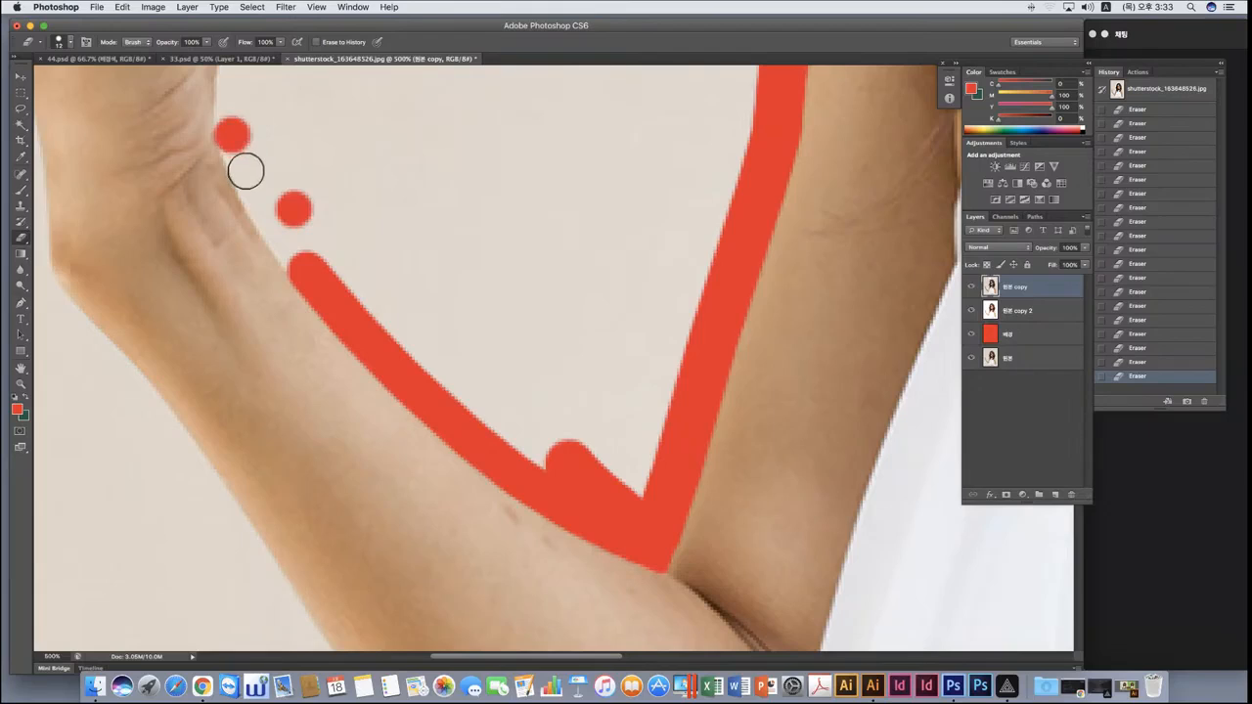
left_click(248, 174, "shift")
left_click(263, 207, "shift")
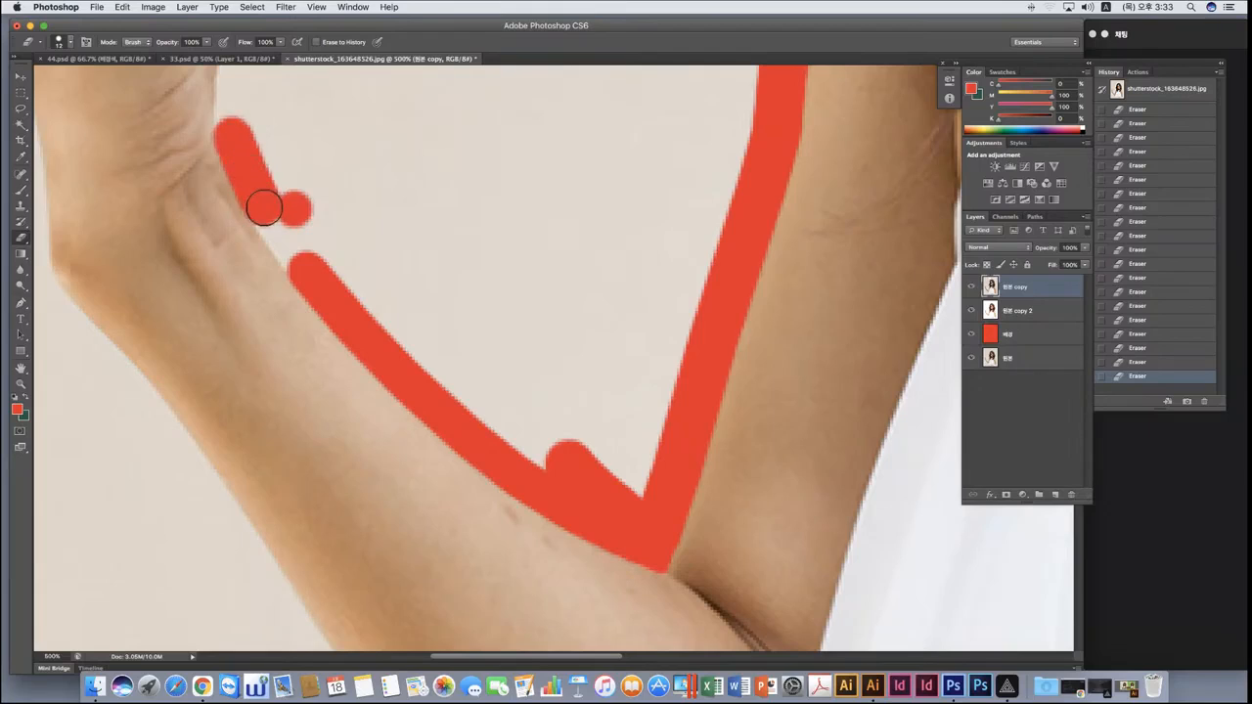
left_click(305, 271, "shift")
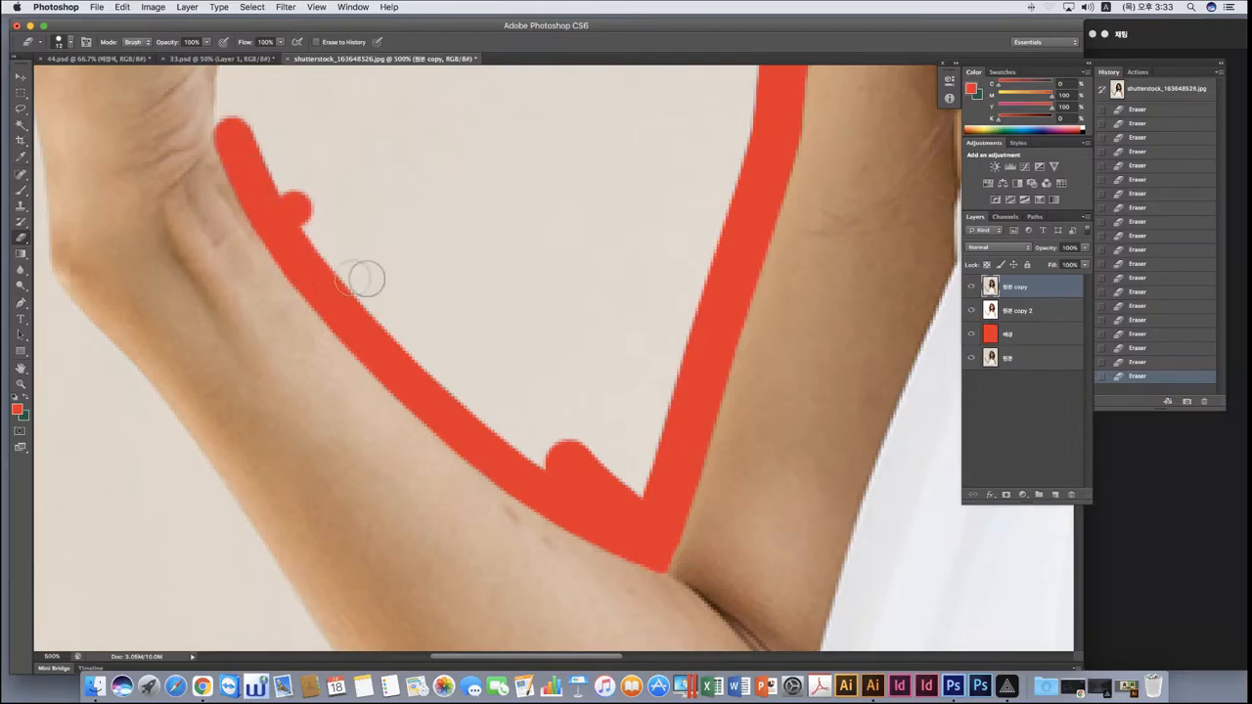
scroll(314, 211, "up", 5)
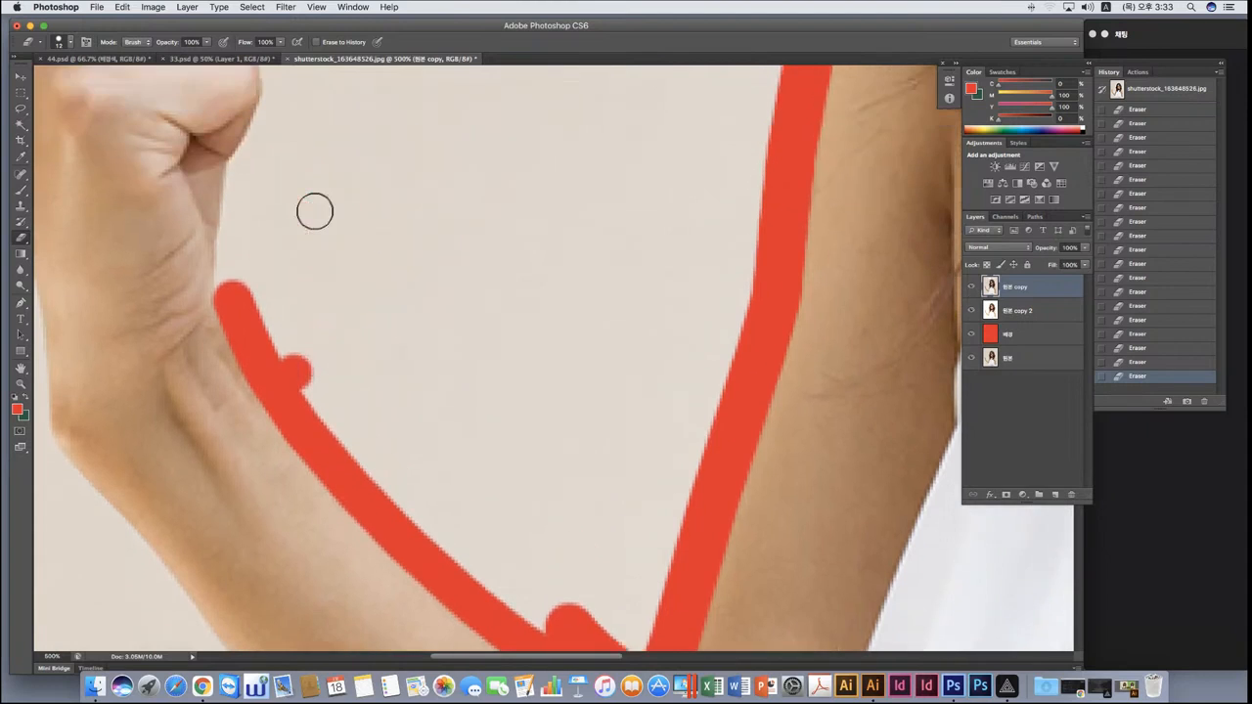
scroll(314, 211, "left", 3)
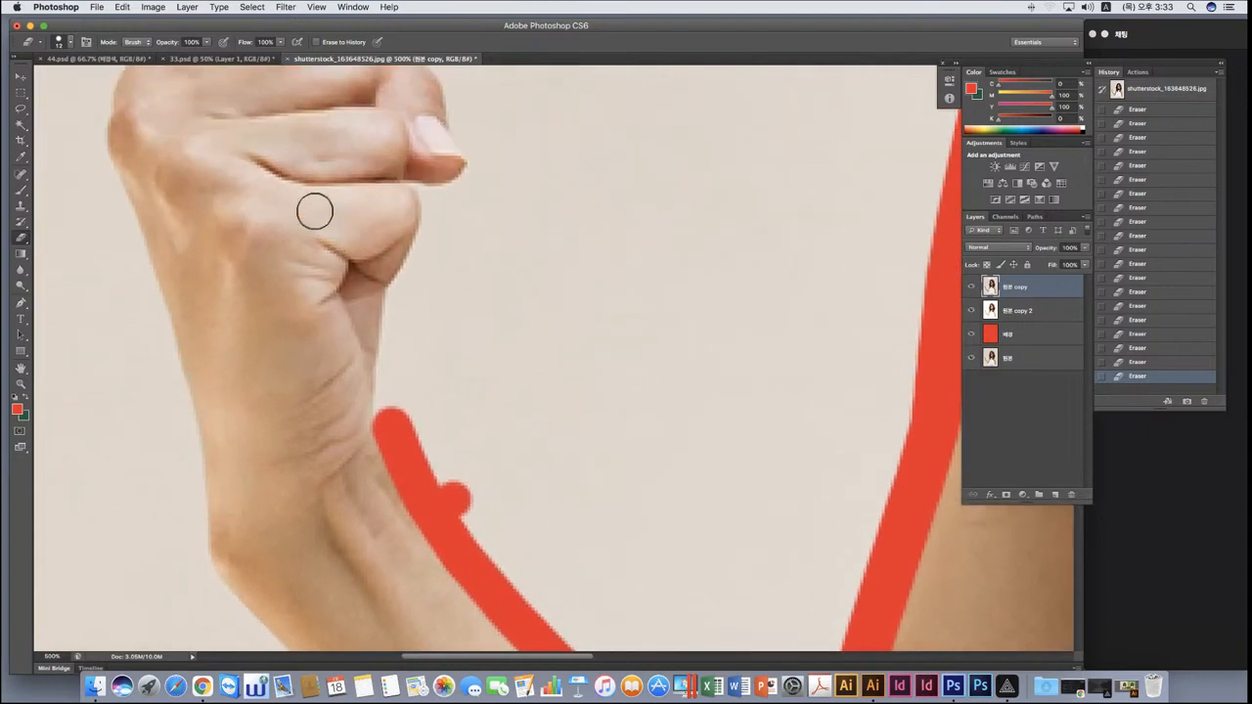
left_click(403, 299)
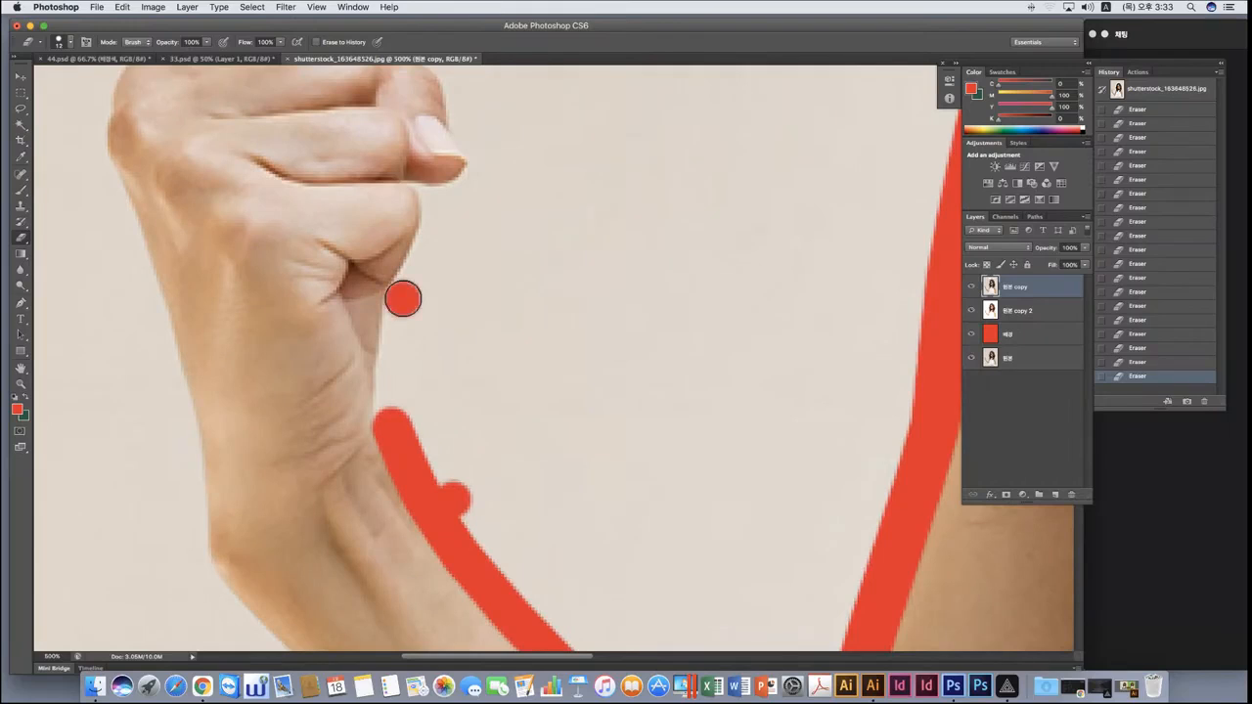
left_click(391, 419, "shift")
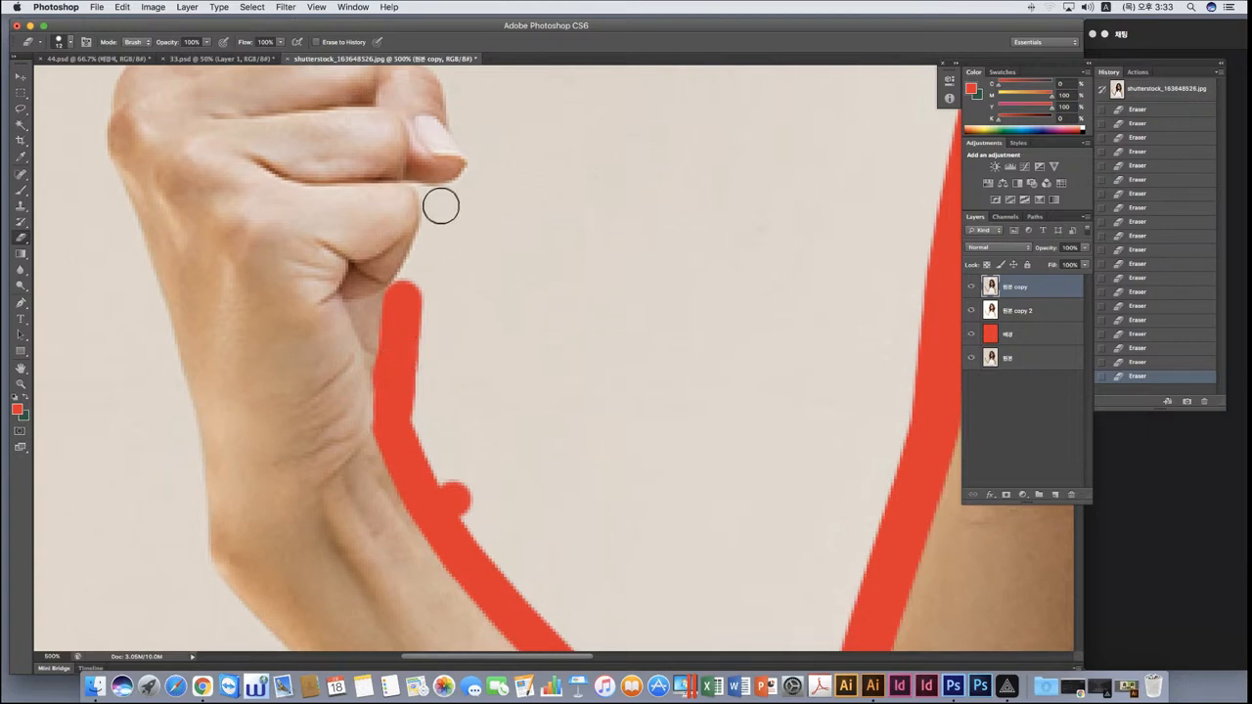
Erase the background freehand around the little finger's outer edge and the thumb tip.
mouse_move(441, 203)
left_mouse_down()
mouse_move(405, 290)
mouse_move(431, 255)
mouse_move(439, 202)
mouse_move(501, 173)
left_mouse_up()
scroll(517, 253, "up", 3)
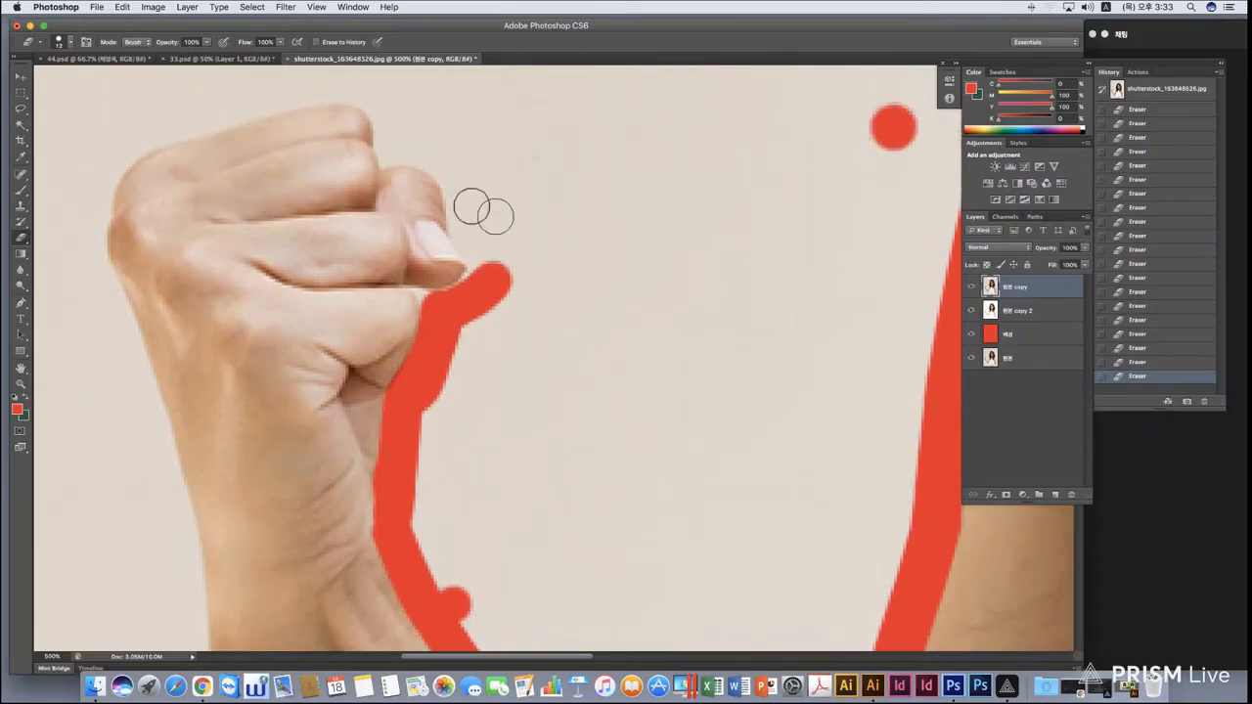
left_click(468, 228)
left_click_drag(469, 229, 497, 305)
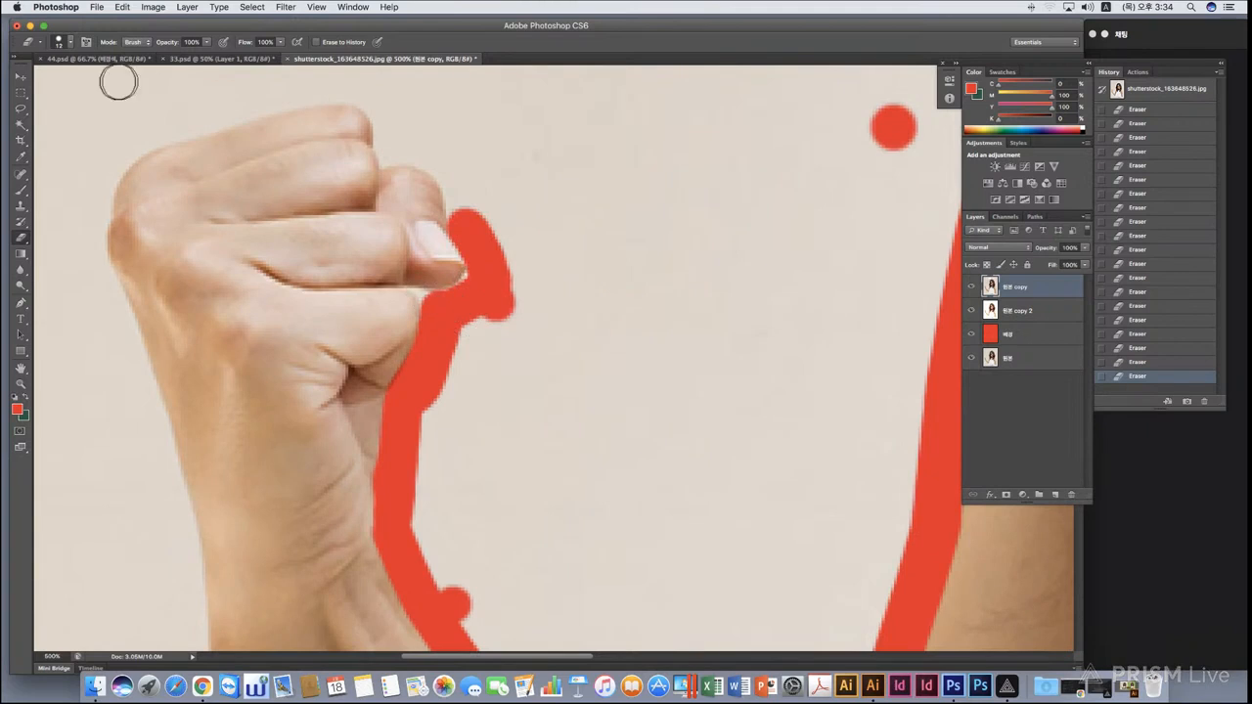
Reduce the Eraser to 4 px and clear the leftover background directly below the thumb tip.
left_click(60, 43)
left_click_drag(36, 82, 34, 81)
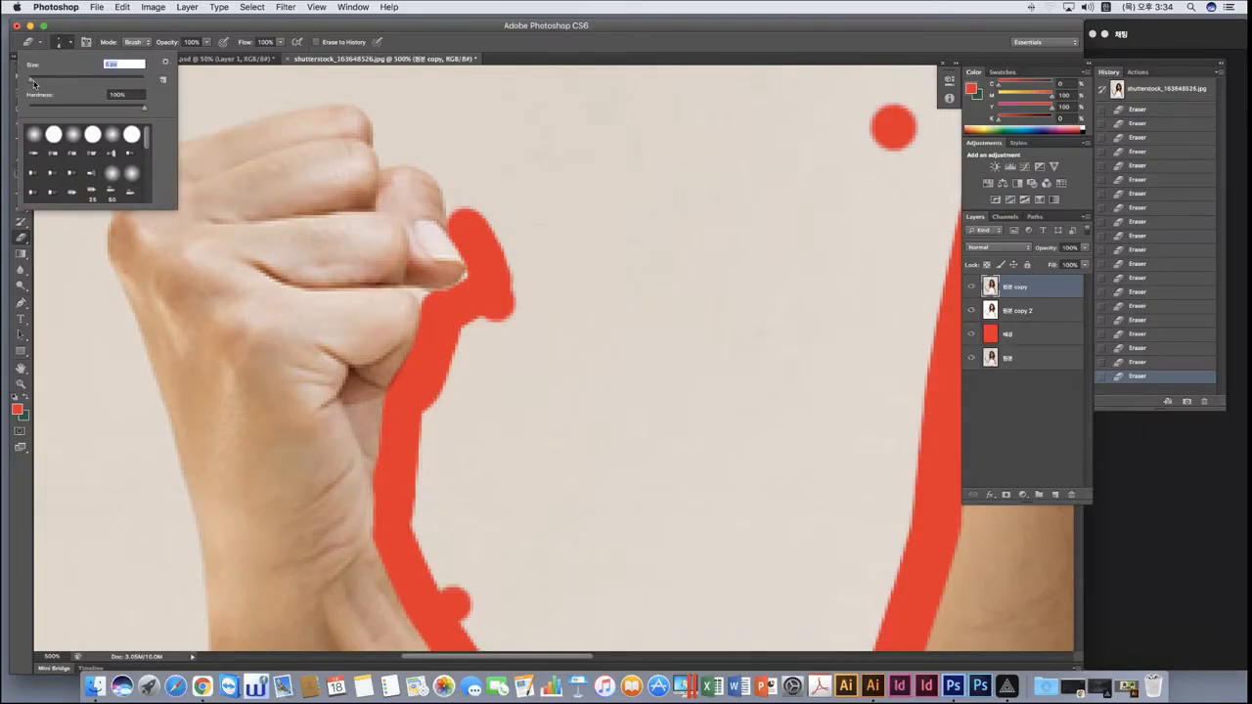
key("Return")
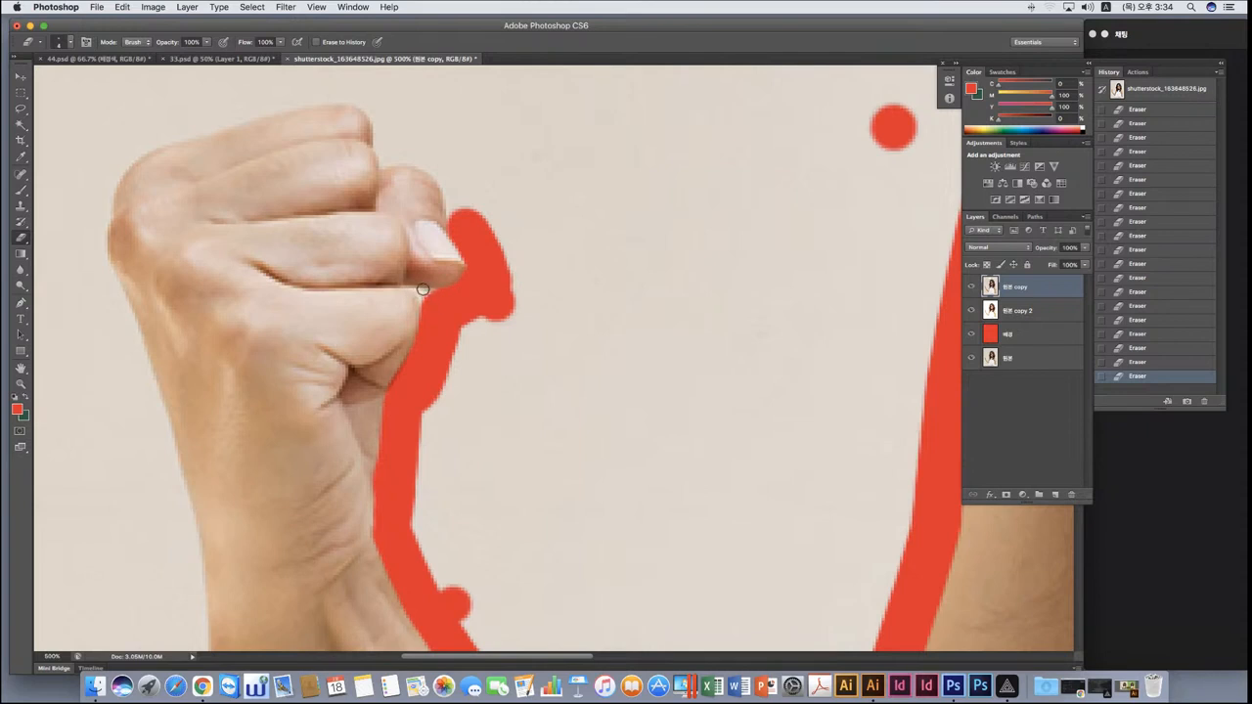
Set the Eraser to 2 px and clear the narrow gap below the thumb and the notch between thumb and upper knuckle.
left_click(59, 45)
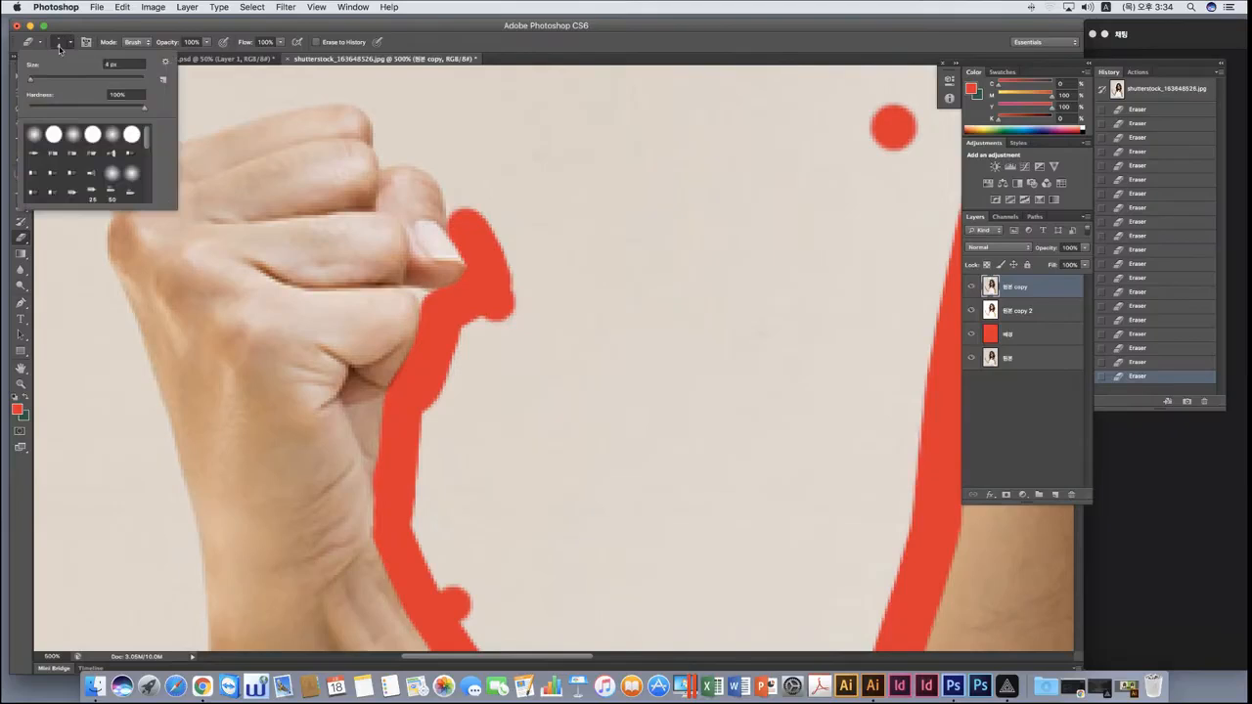
left_click(106, 63)
left_click(695, 156)
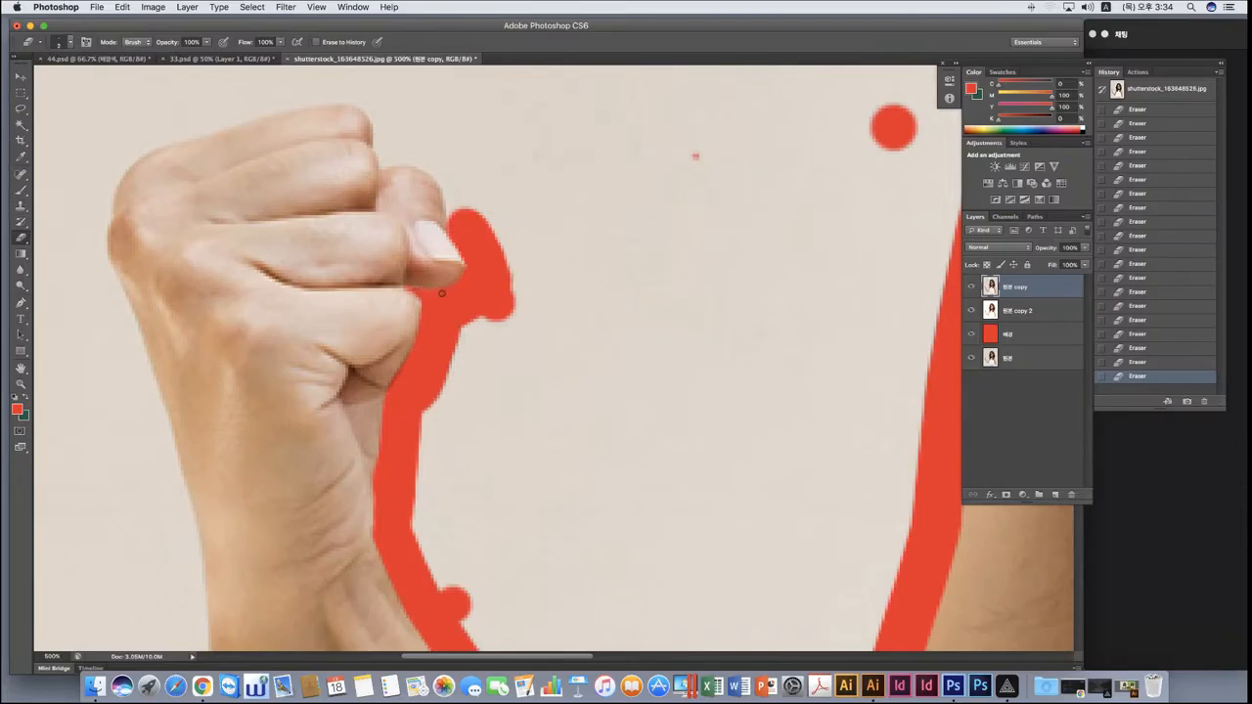
scroll(605, 298, "up", 5)
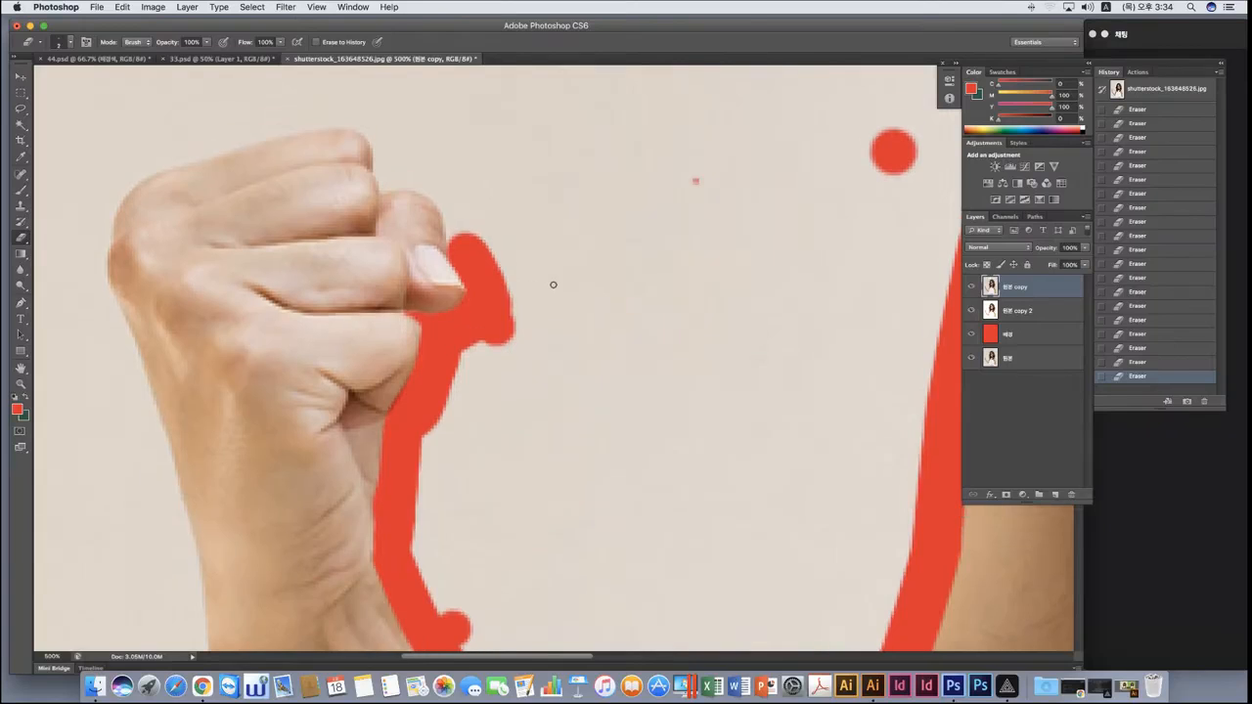
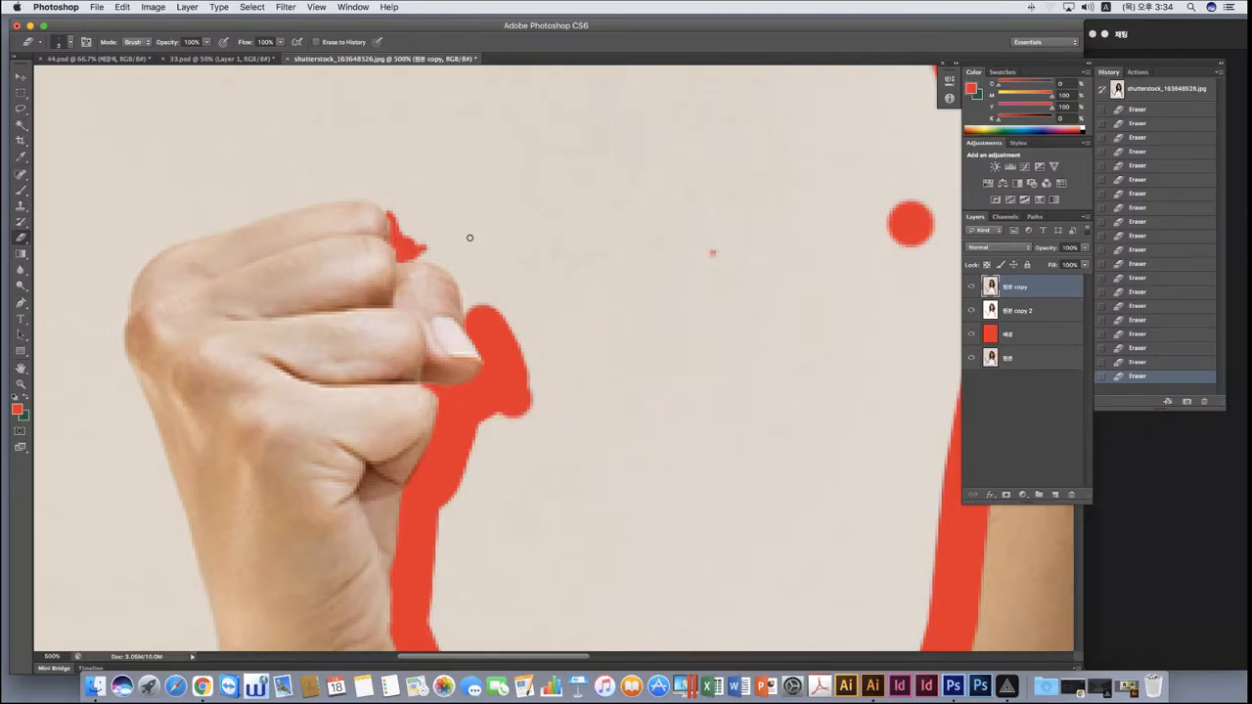
Enlarge the Eraser slightly and erase a wider band from the upper knuckle around the outside of the thumb.
left_click(59, 43)
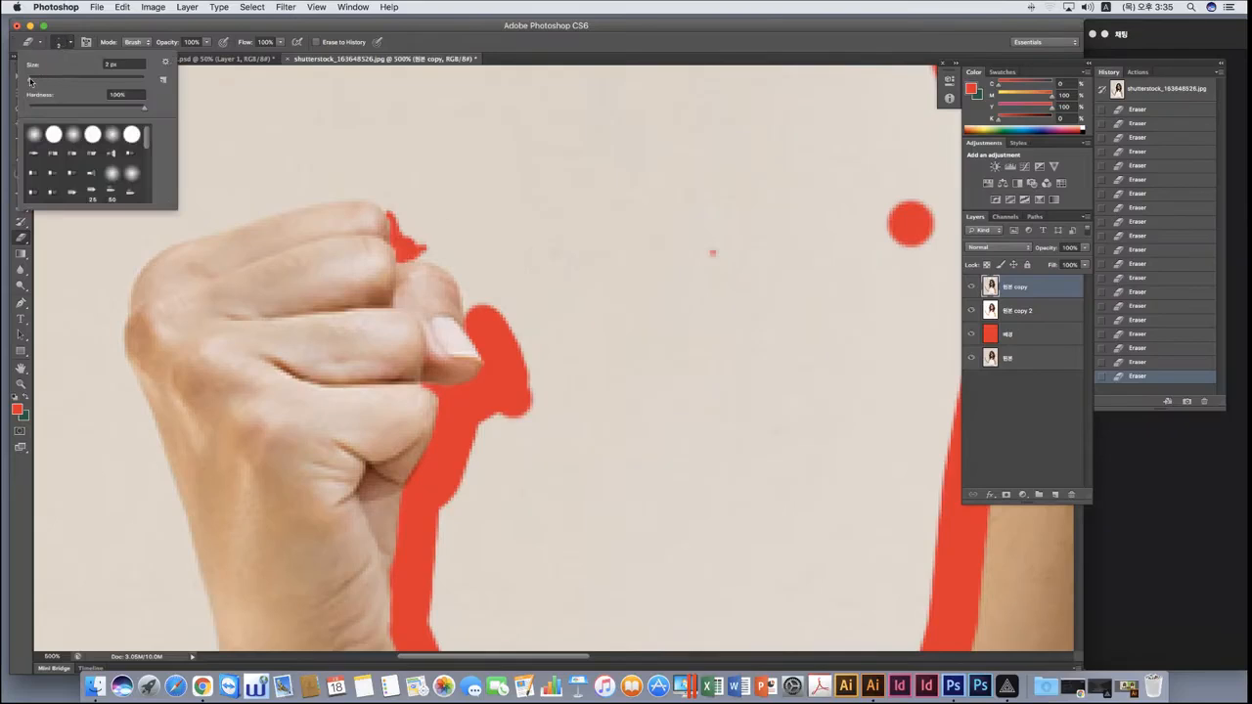
left_click_drag(30, 82, 34, 82)
mouse_move(411, 250)
left_mouse_down()
mouse_move(460, 269)
mouse_move(473, 317)
mouse_move(487, 323)
mouse_move(469, 264)
mouse_move(409, 236)
mouse_move(403, 210)
mouse_move(474, 250)
mouse_move(509, 309)
mouse_move(537, 412)
mouse_move(529, 363)
left_mouse_up()
scroll(515, 230, "left", 3)
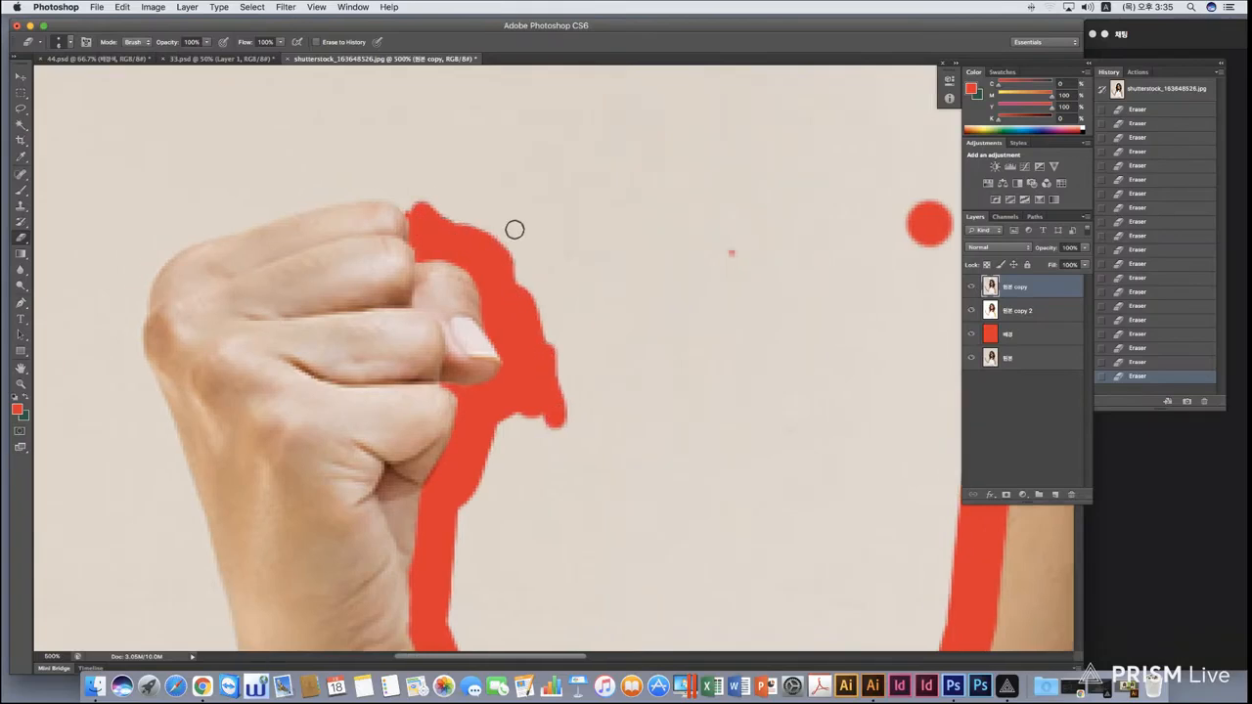
Erase the background over the top of the fist and around the outer knuckles to the back of the hand.
scroll(515, 230, "up", 2)
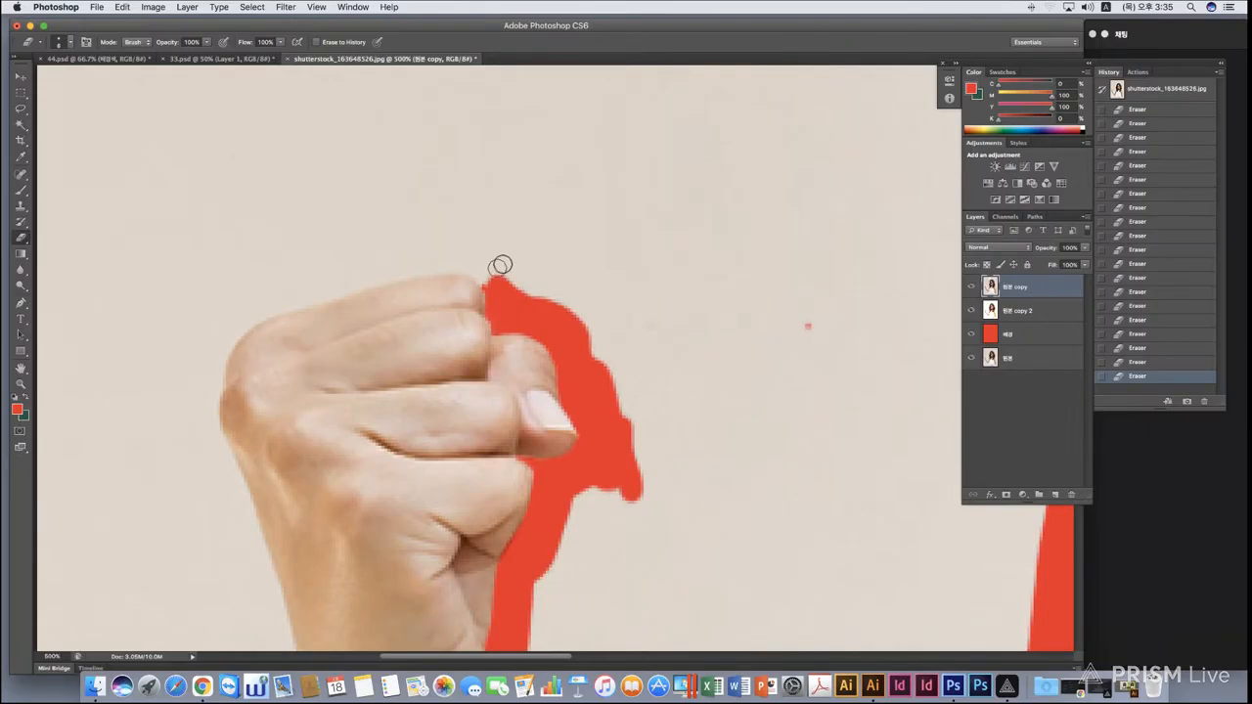
mouse_move(494, 289)
left_mouse_down()
mouse_move(455, 263)
mouse_move(393, 270)
left_mouse_up()
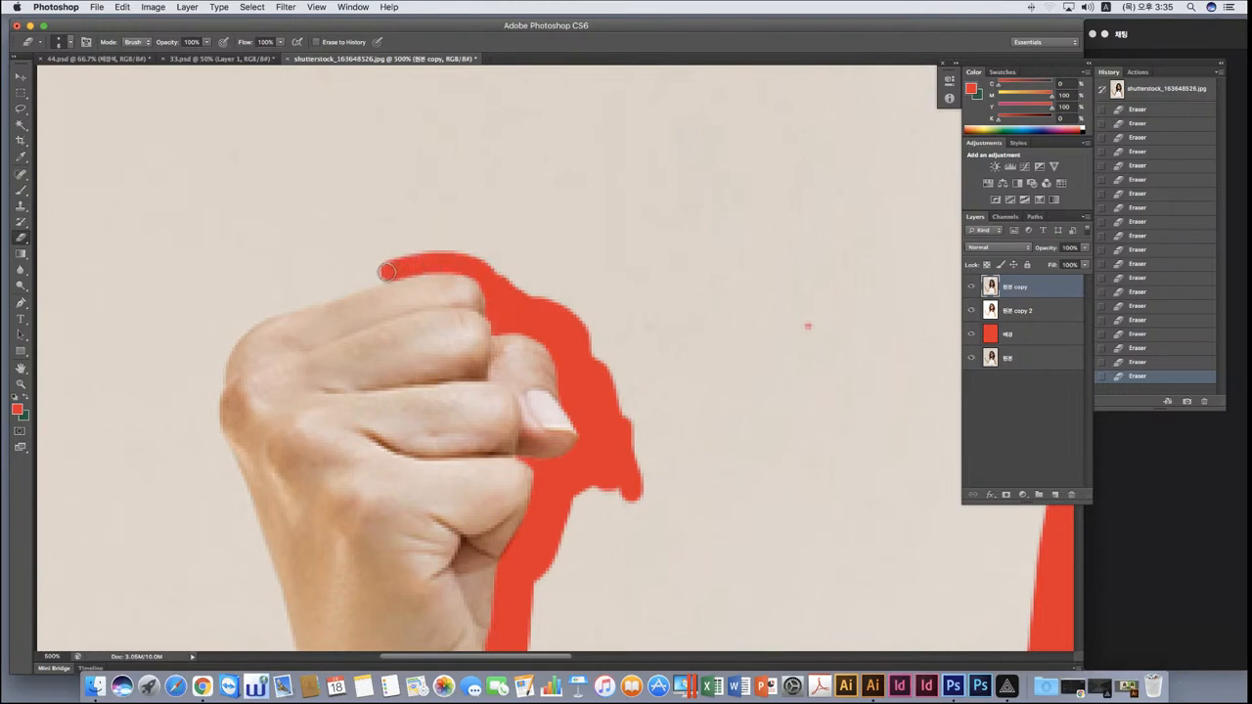
left_click(309, 297, "shift")
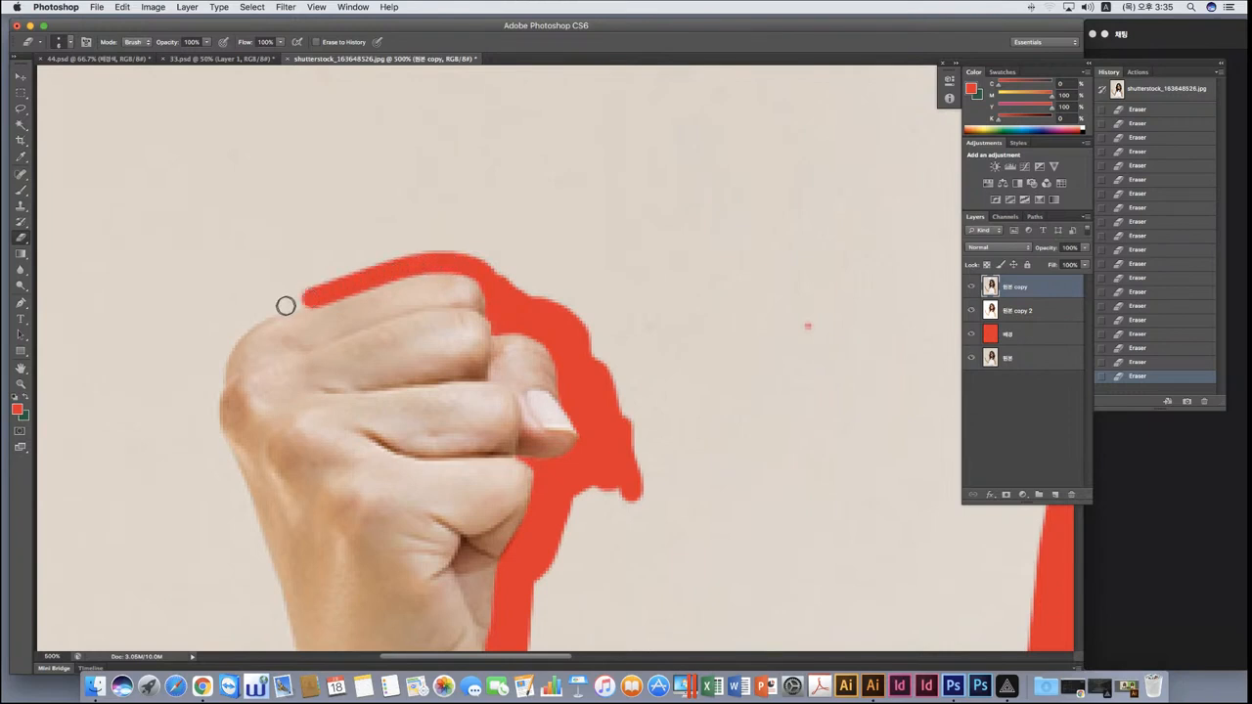
left_click(288, 304, "shift")
mouse_move(290, 302)
left_mouse_down()
mouse_move(213, 362)
mouse_move(203, 450)
left_mouse_up()
scroll(199, 455, "down", 5)
scroll(200, 455, "left", 3)
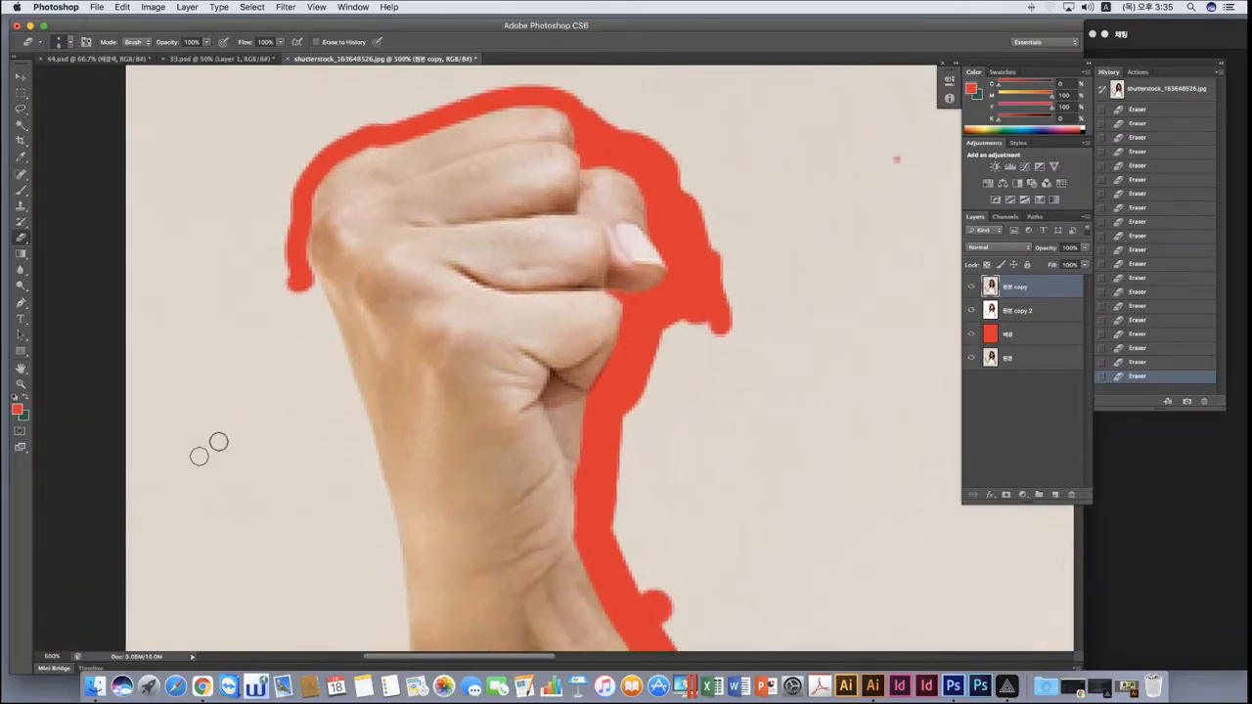
Erase a narrow band of background along the back of the hand, from the outer knuckle down towards the wrist.
left_click(309, 286)
left_click(347, 373, "shift")
left_click(361, 427, "shift")
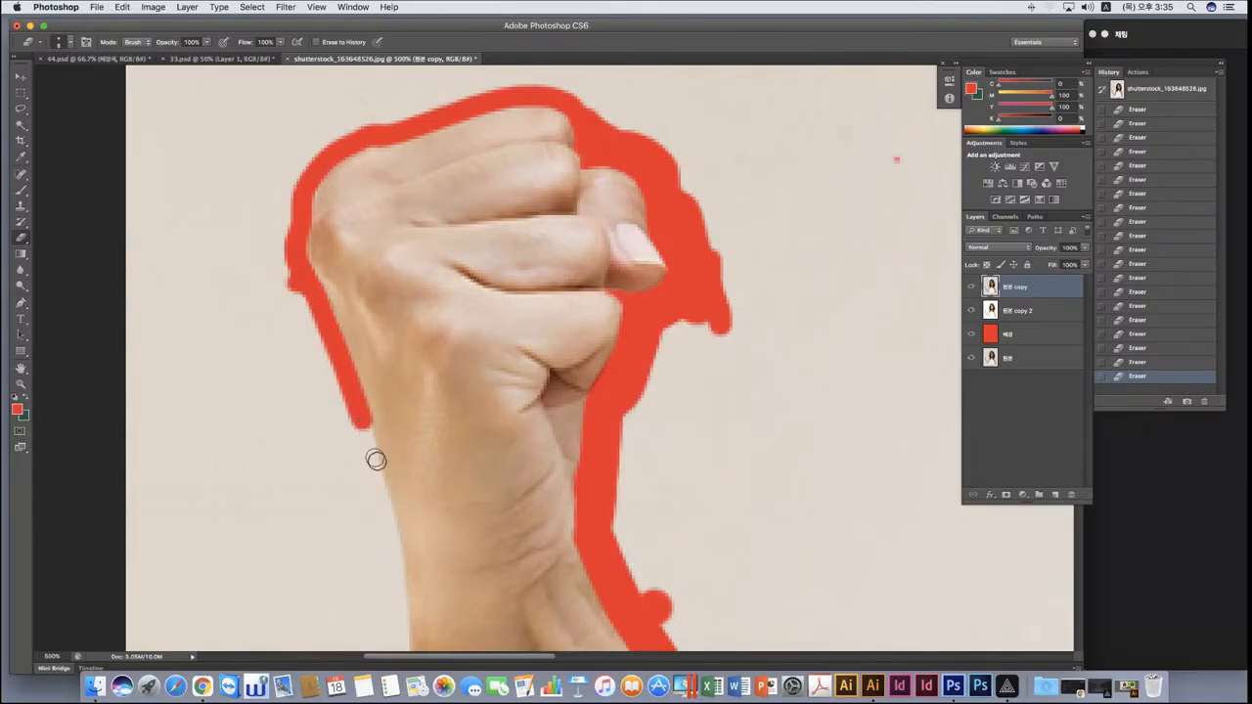
left_click(378, 480, "shift")
left_click(392, 540, "shift")
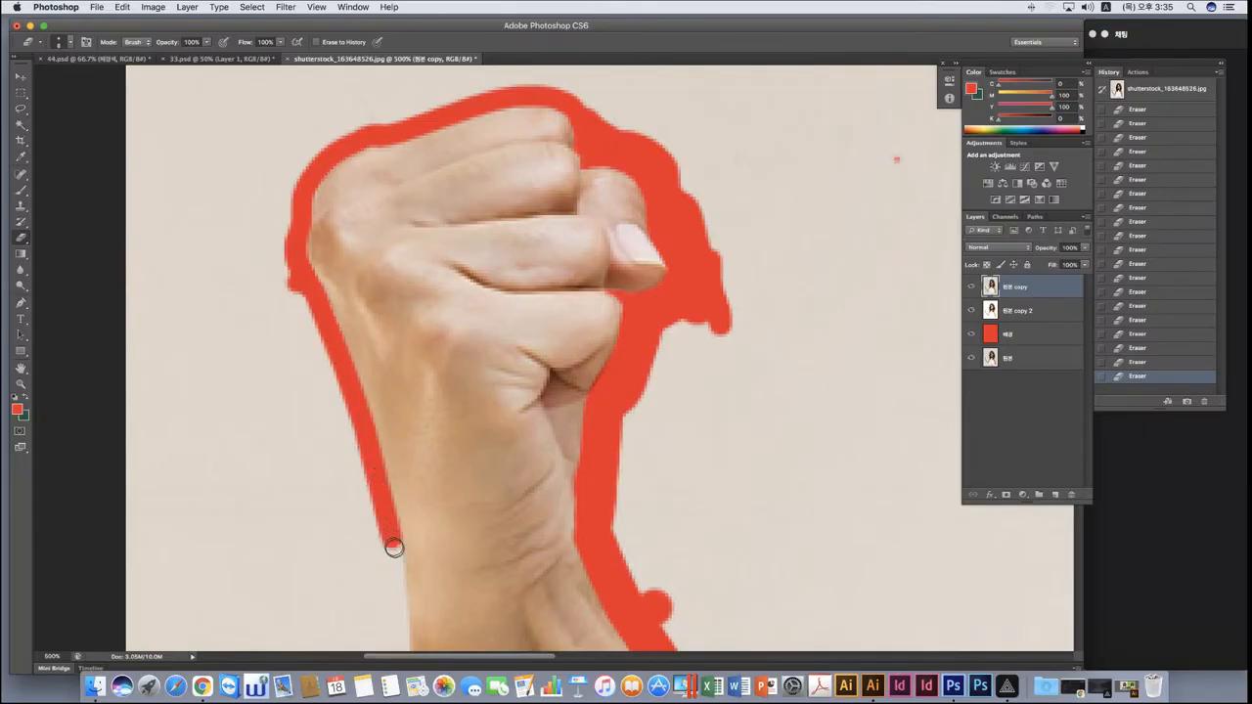
left_click(397, 592, "shift")
Continue erasing the background edge down the outer wrist and around the wrist bone to the start of the forearm.
scroll(384, 468, "down", 5)
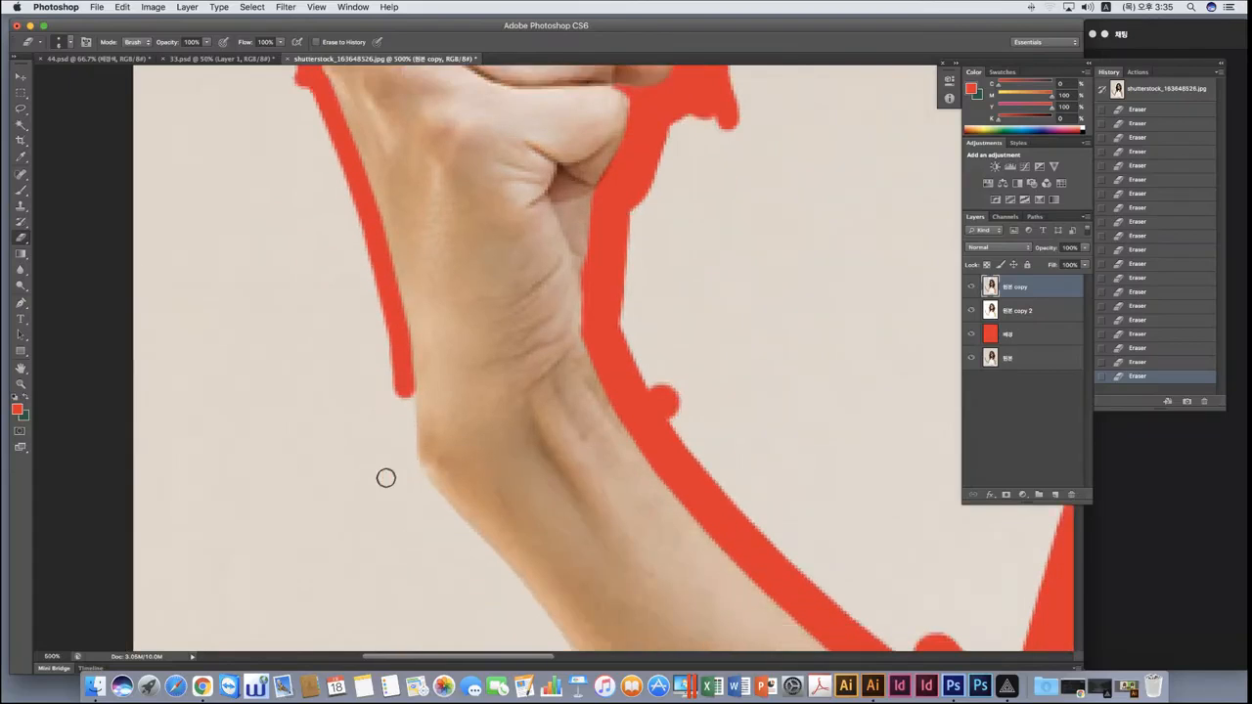
left_click(407, 428, "shift")
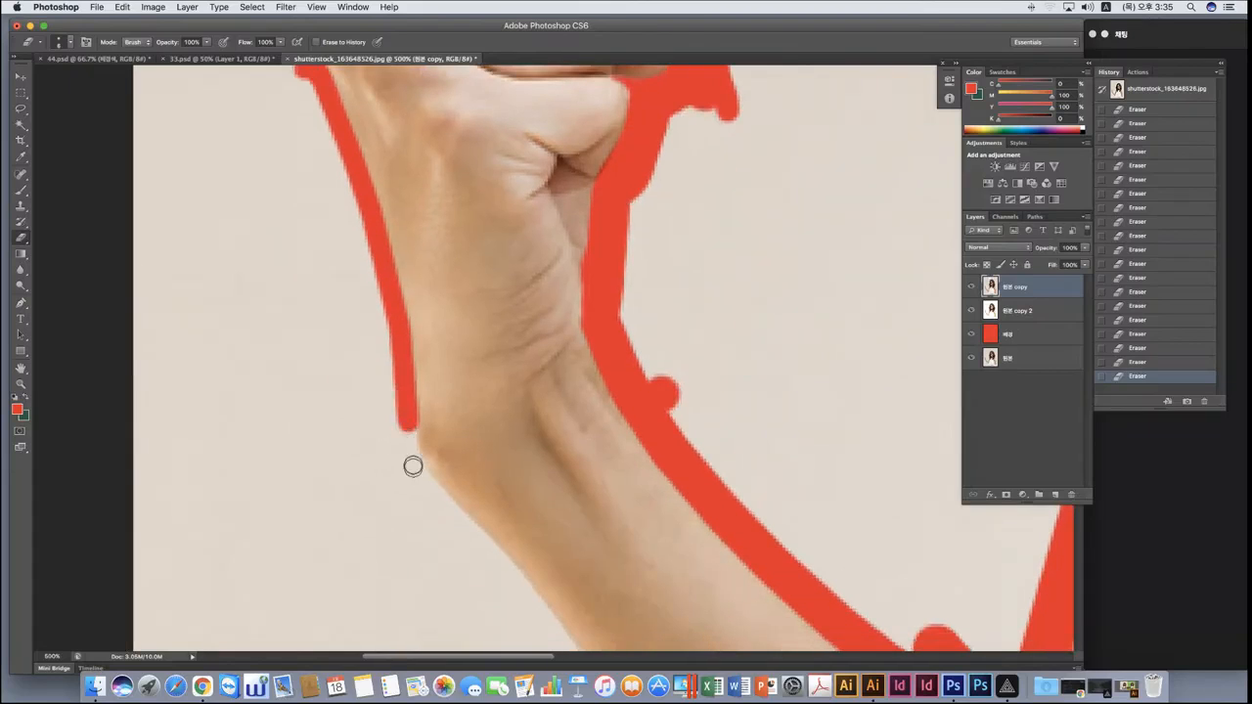
left_click(413, 458, "shift")
left_click(426, 481, "shift")
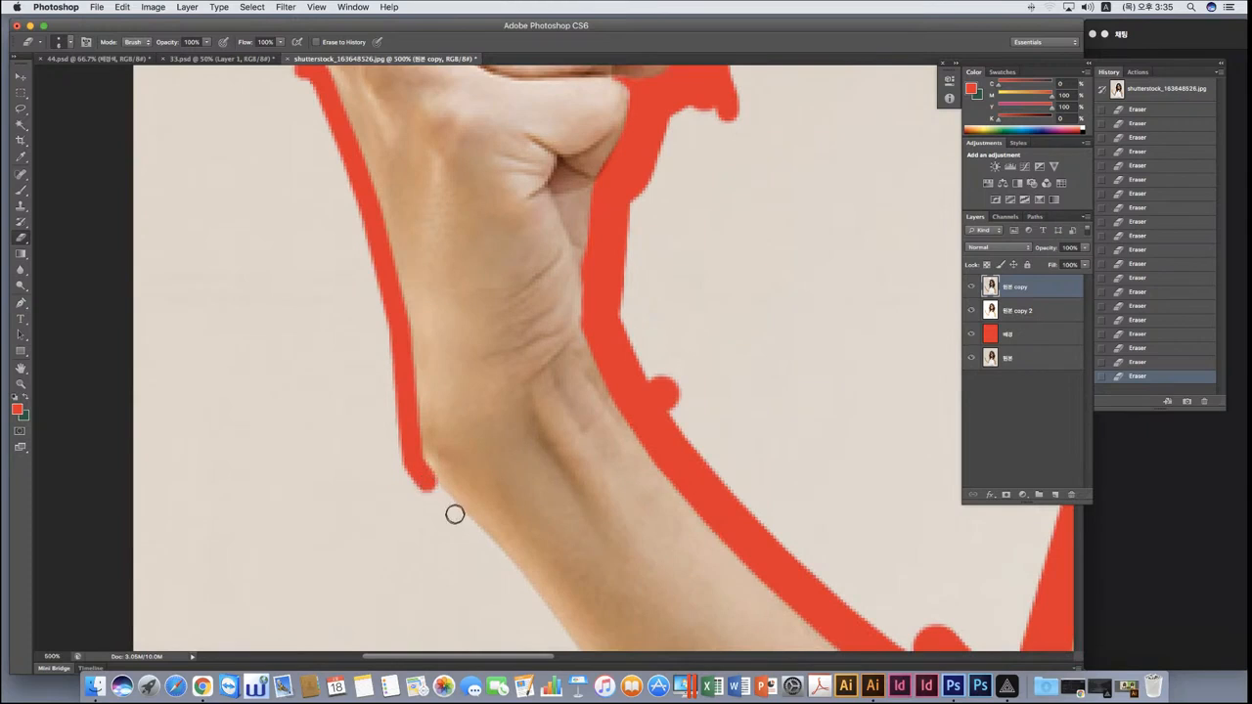
left_click(454, 514, "shift")
left_click(487, 547, "shift")
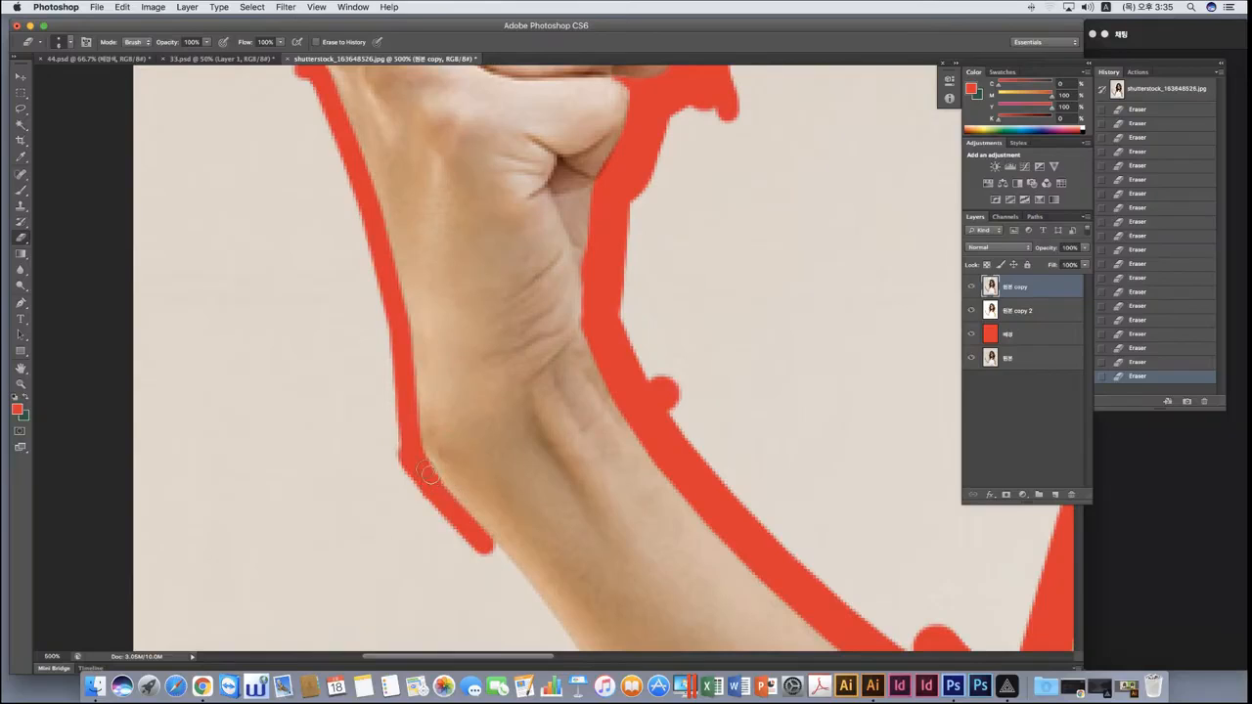
Erase the background along the outer edge of the forearm, from below the wrist bone past the middle of the forearm.
scroll(545, 559, "down", 5)
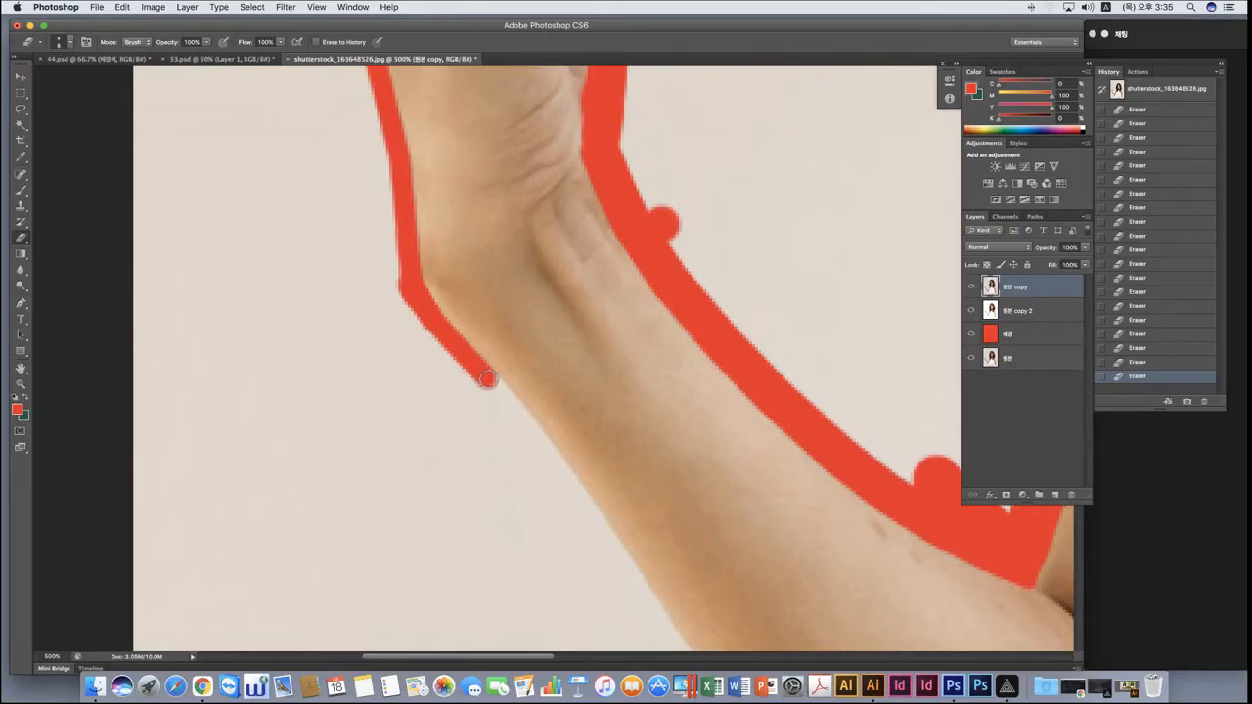
left_click(533, 432, "shift")
left_click(572, 487, "shift")
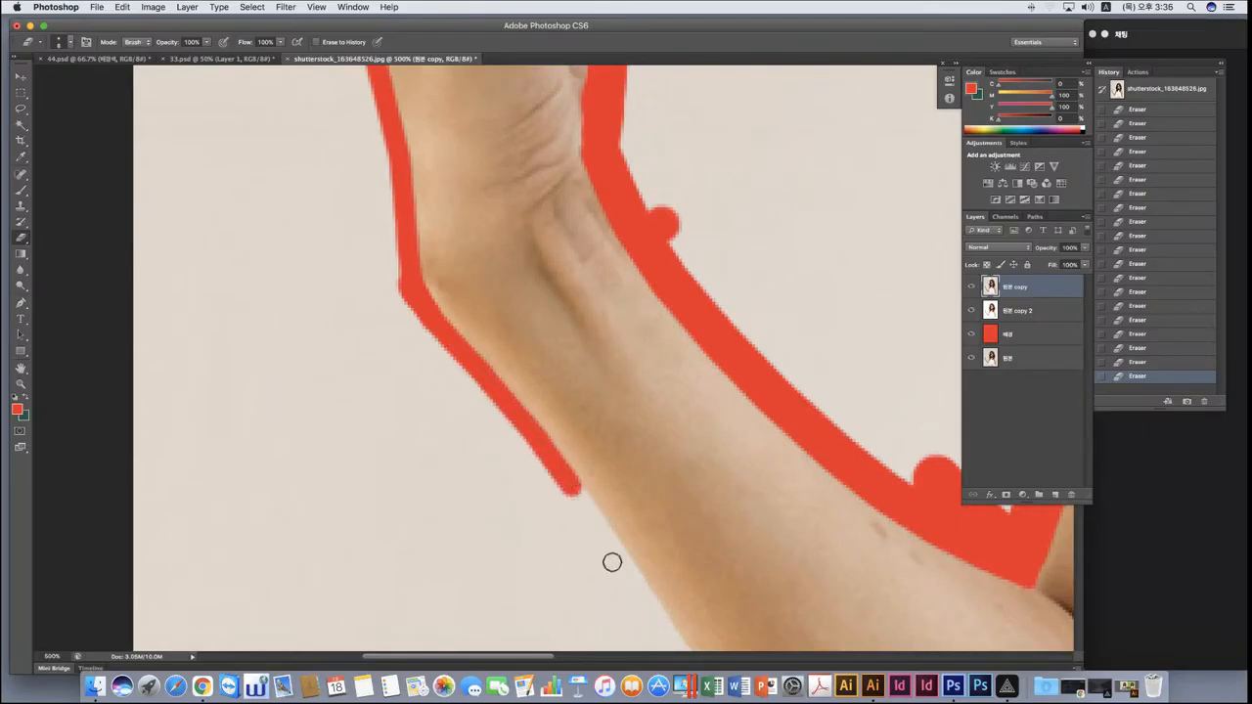
left_click(626, 565, "shift")
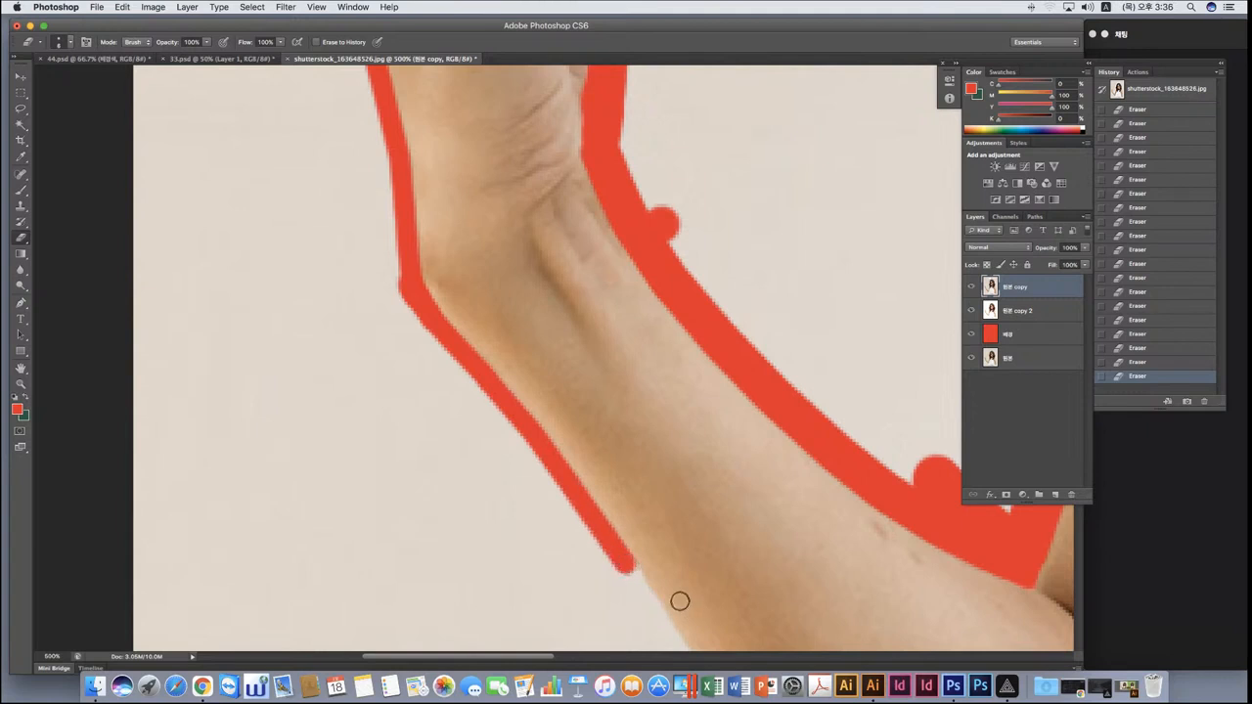
scroll(678, 598, "down", 5)
left_click(687, 386, "shift")
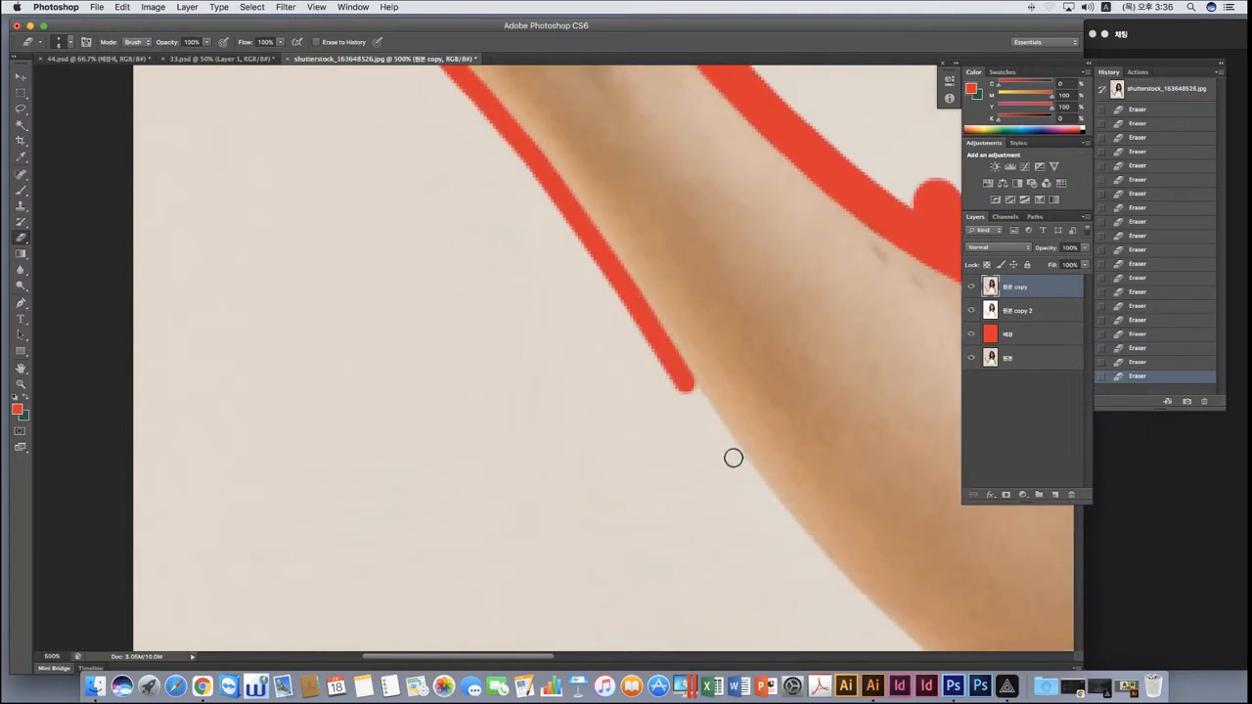
left_click(736, 458, "shift")
left_click(781, 513, "shift")
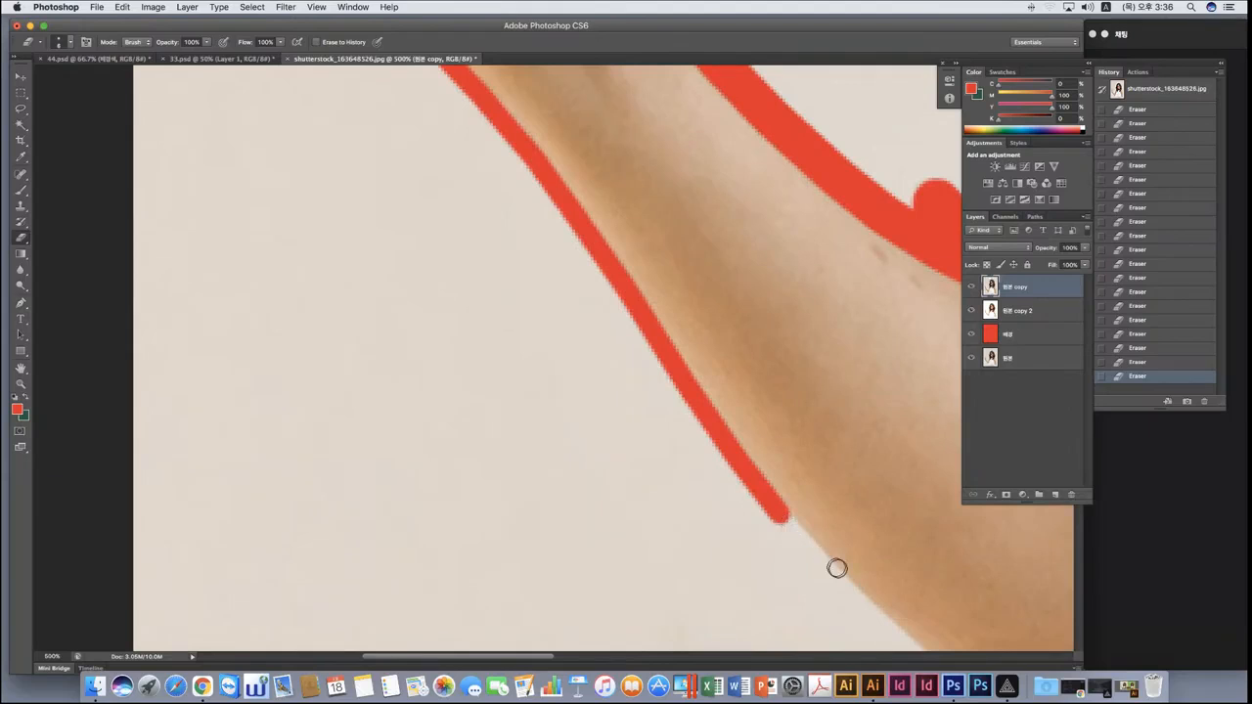
Erase the background along the remaining underside of the arm to the point where it meets the white top.
scroll(828, 553, "down", 3)
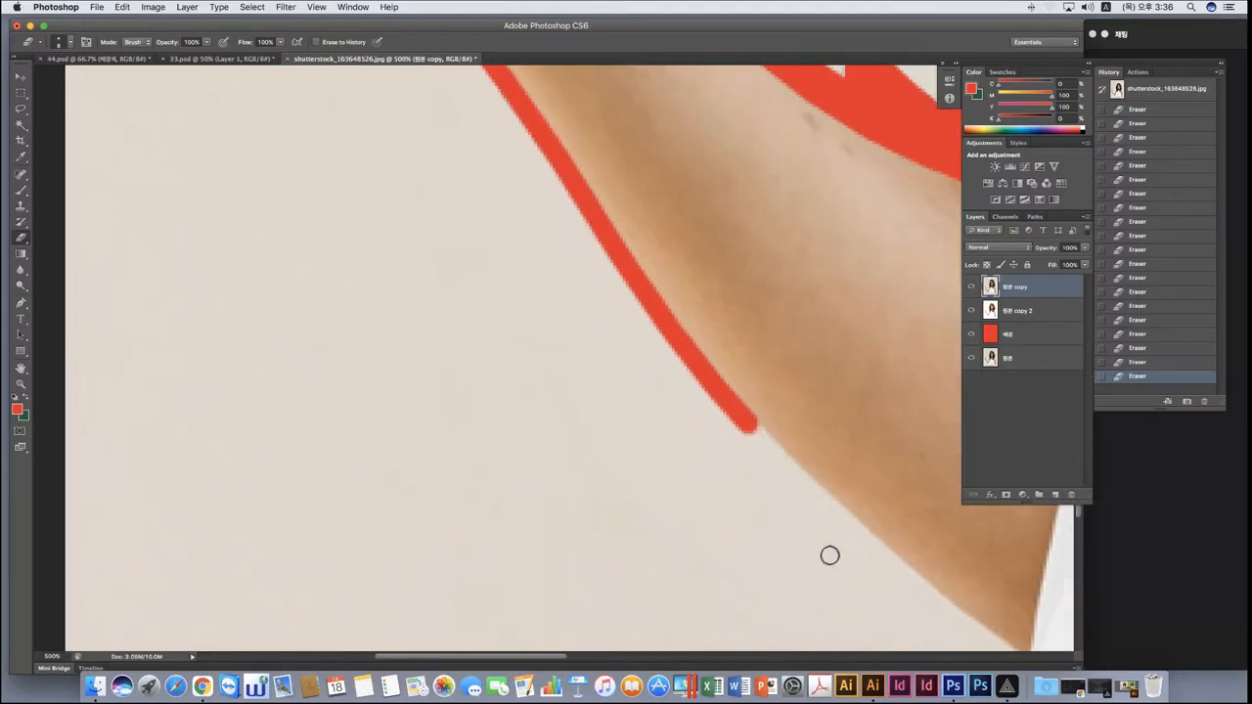
scroll(827, 553, "right", 5)
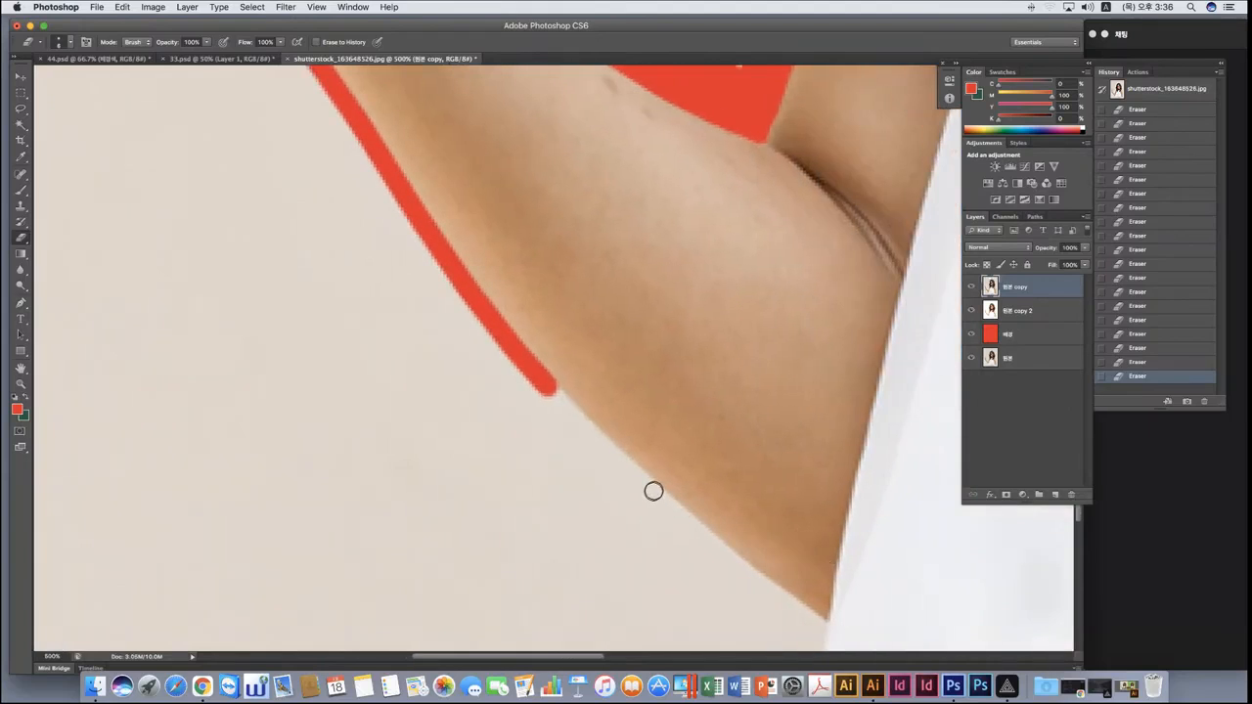
left_click(653, 490, "shift")
left_click(726, 553, "shift")
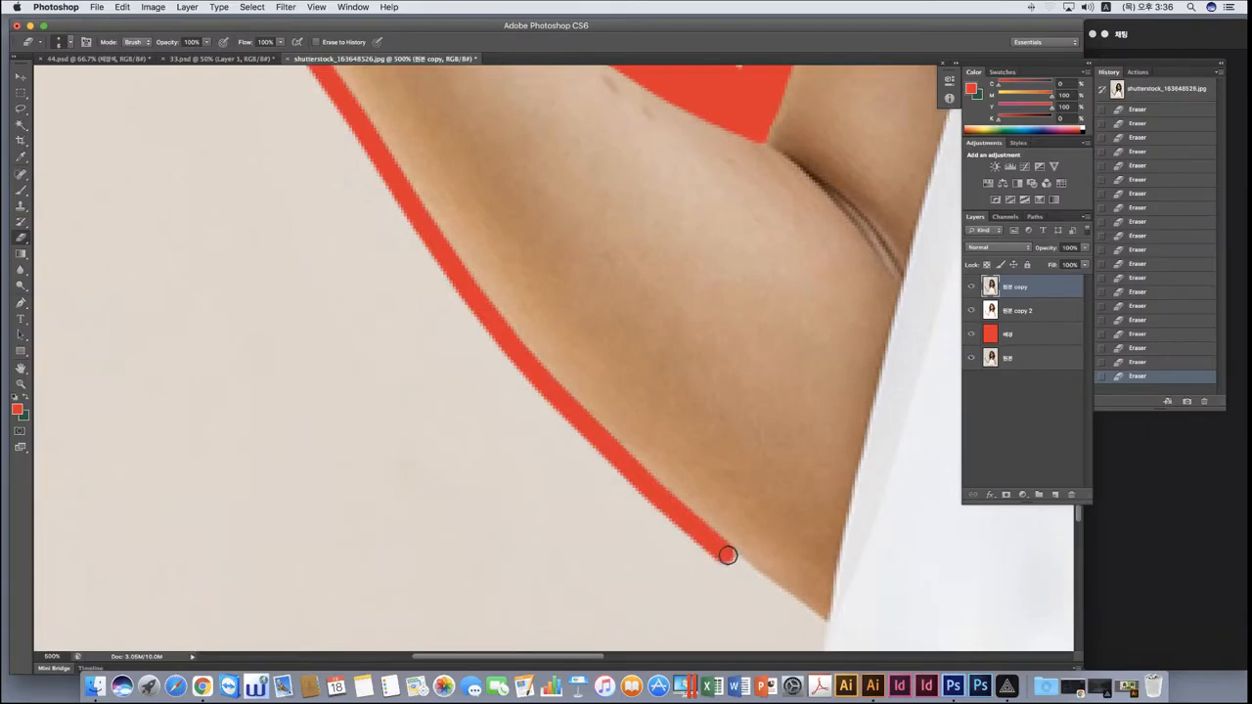
left_click(781, 600, "shift")
left_click(818, 628, "shift")
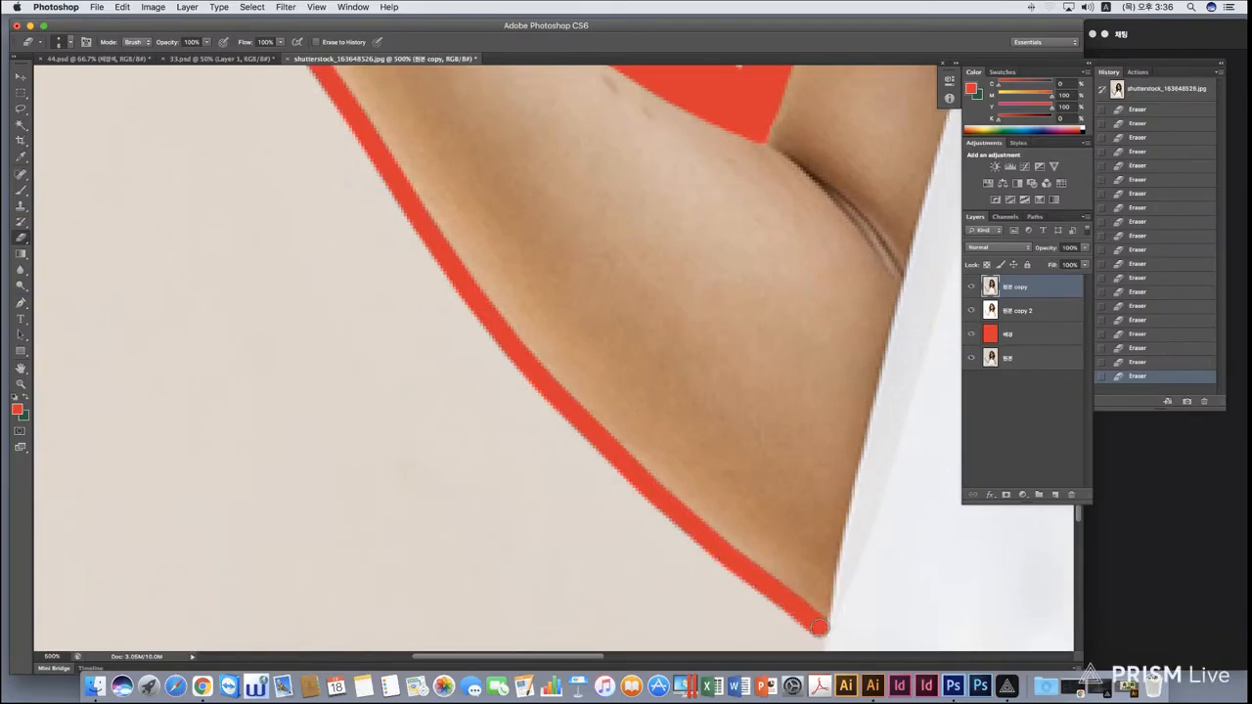
Erase the background along the white top's edge, around its hem and down the clothing to the image's lower border.
scroll(586, 517, "down", 5)
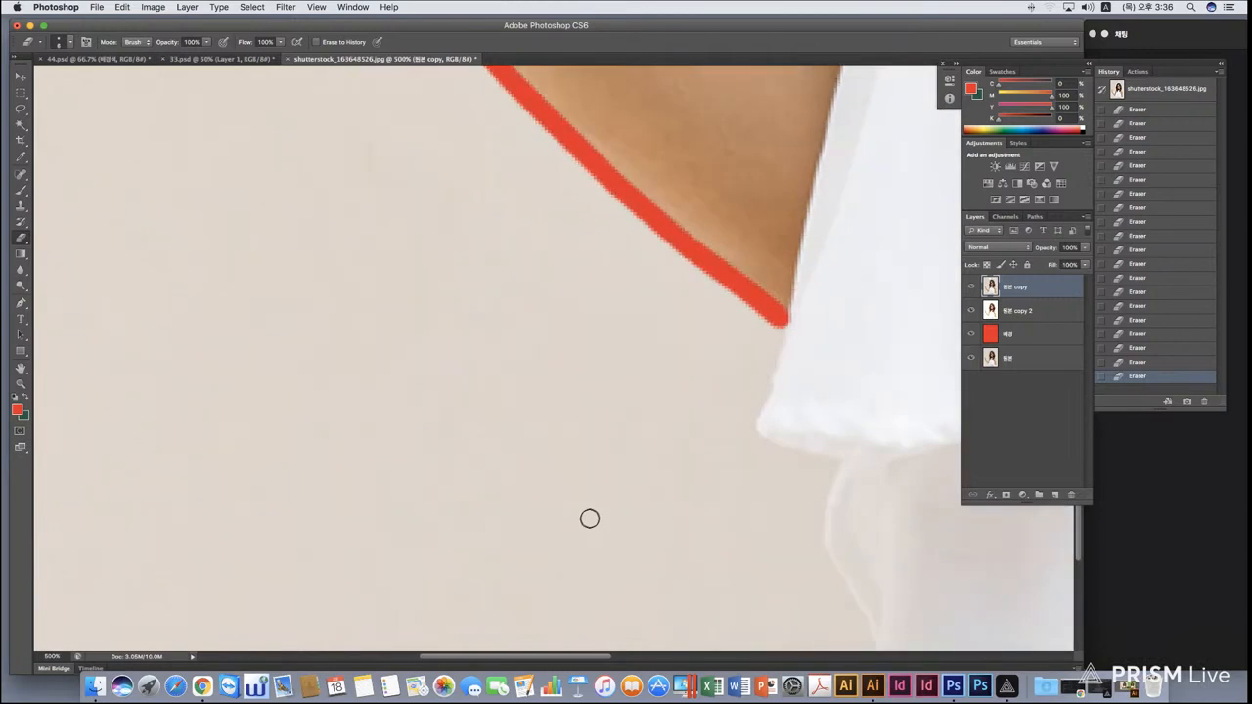
scroll(589, 518, "down", 1)
mouse_move(777, 306)
left_mouse_down()
mouse_move(747, 417)
mouse_move(832, 451)
mouse_move(818, 543)
mouse_move(860, 616)
left_mouse_up()
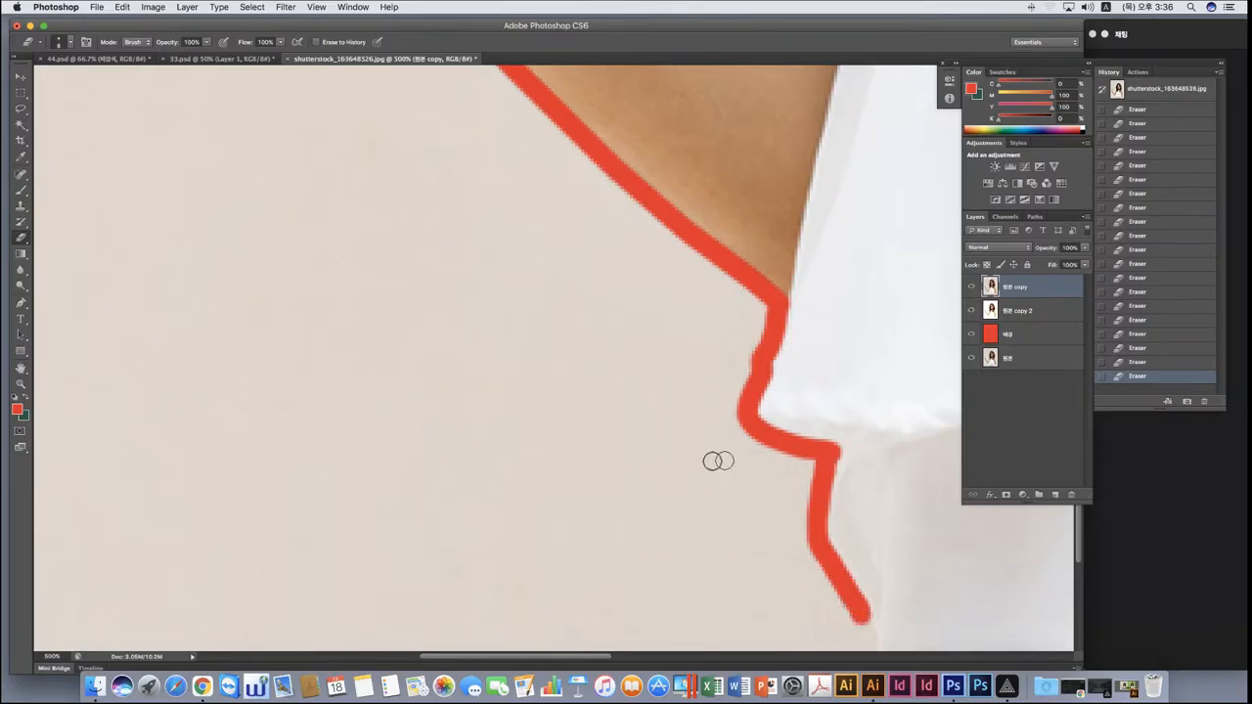
scroll(704, 467, "down", 5)
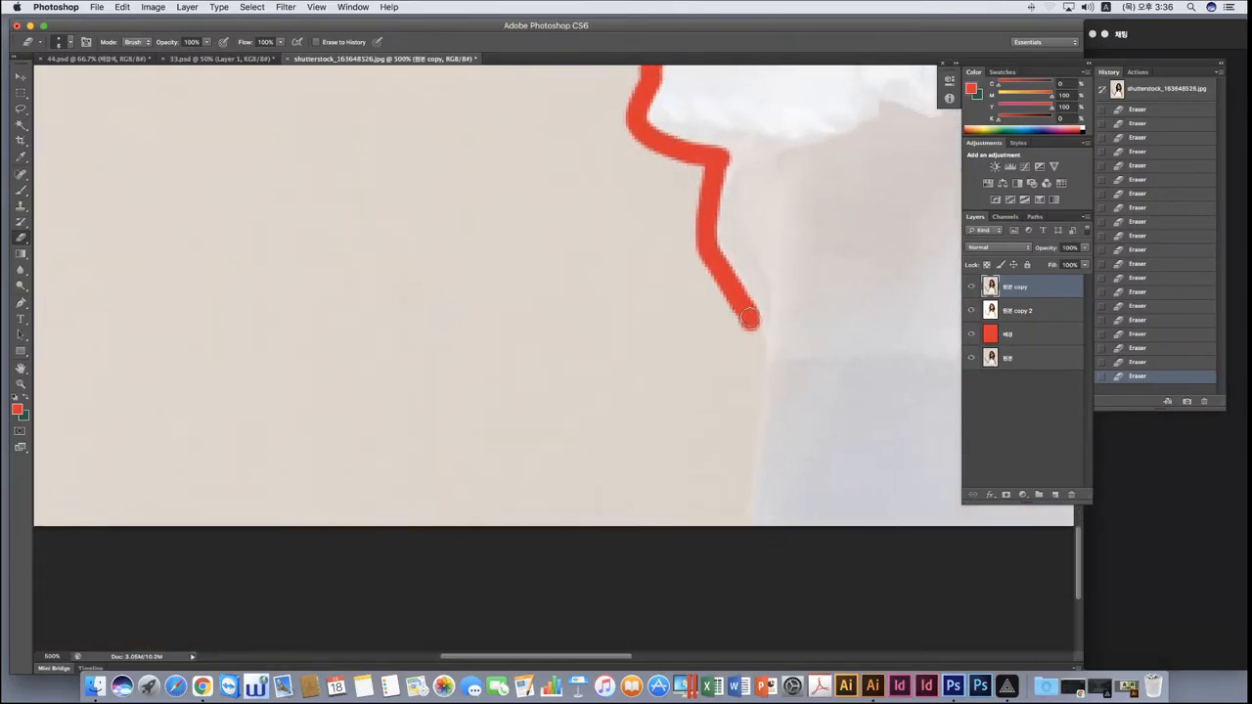
left_click_drag(748, 318, 736, 528)
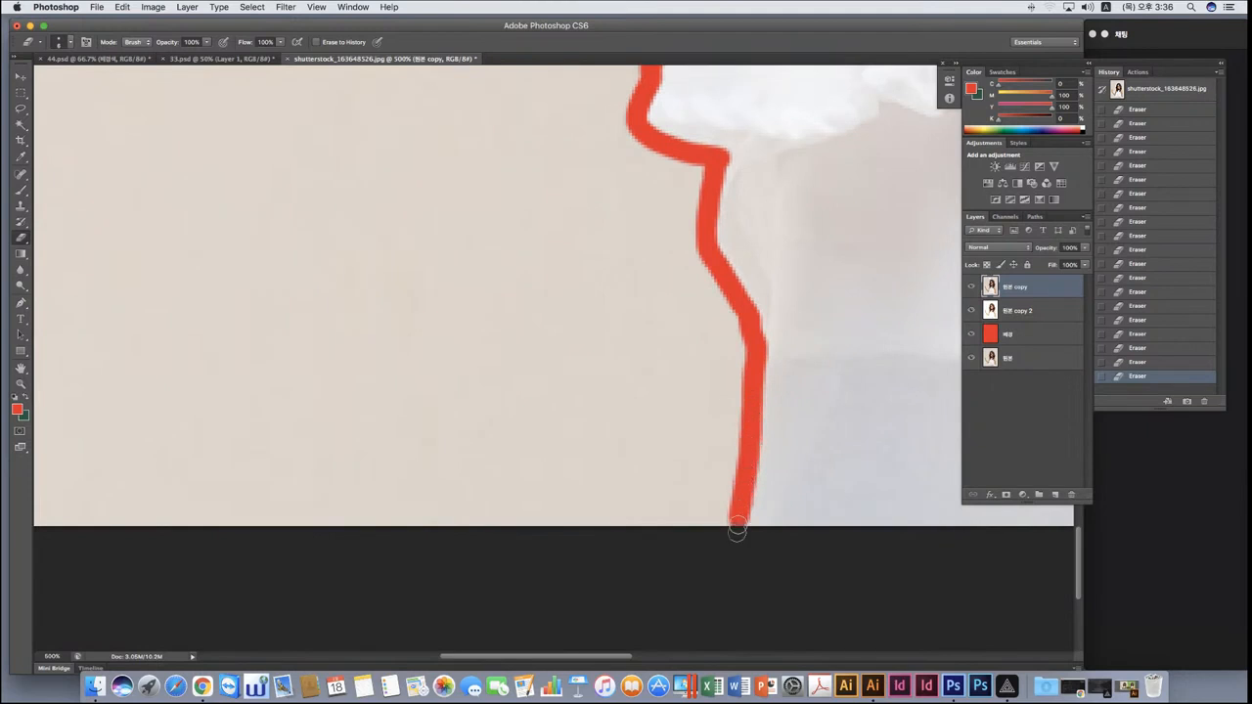
Clear the background in the inner corner directly below the hem of the white top.
scroll(576, 287, "up", 1)
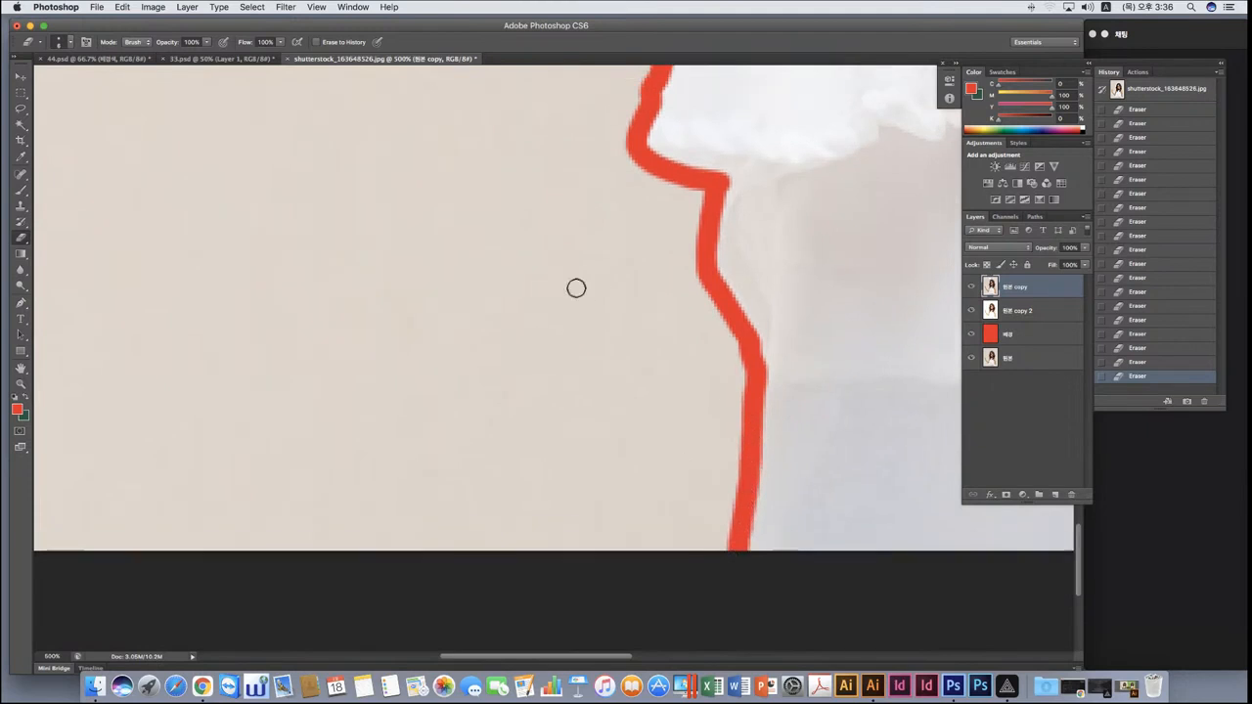
scroll(576, 288, "up", 5)
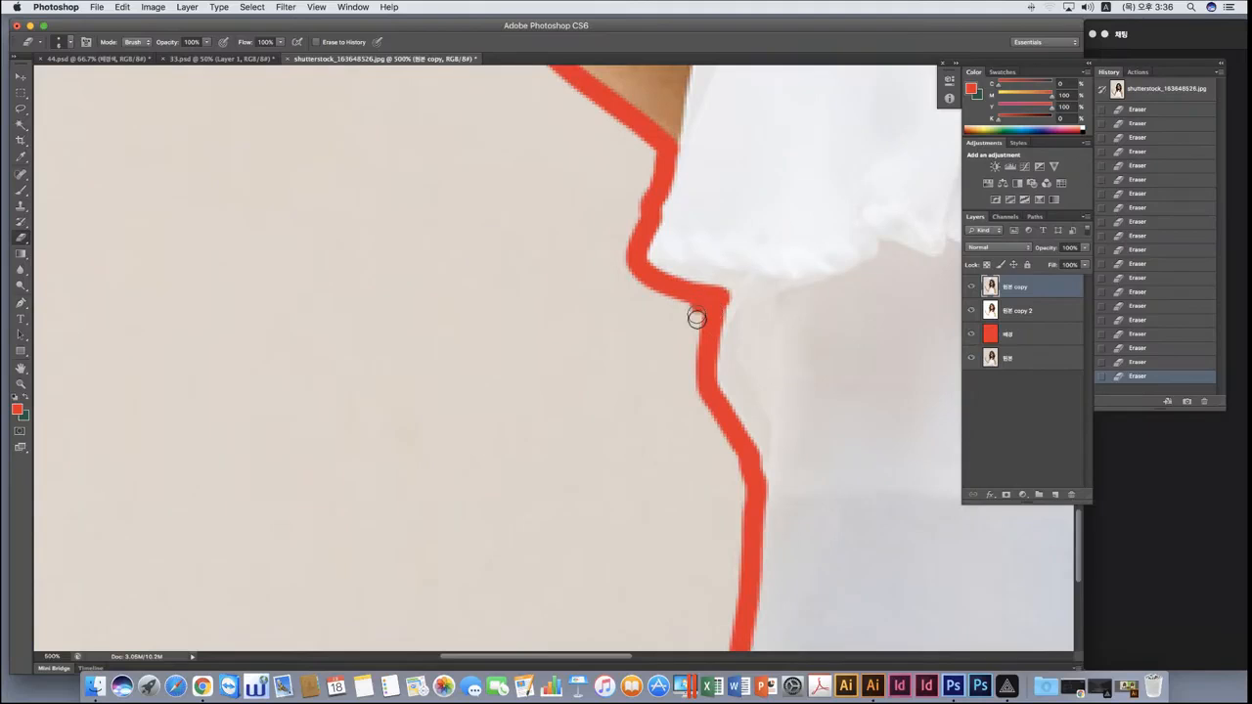
mouse_move(695, 319)
left_mouse_down()
mouse_move(694, 346)
mouse_move(665, 302)
mouse_move(687, 303)
left_mouse_up()
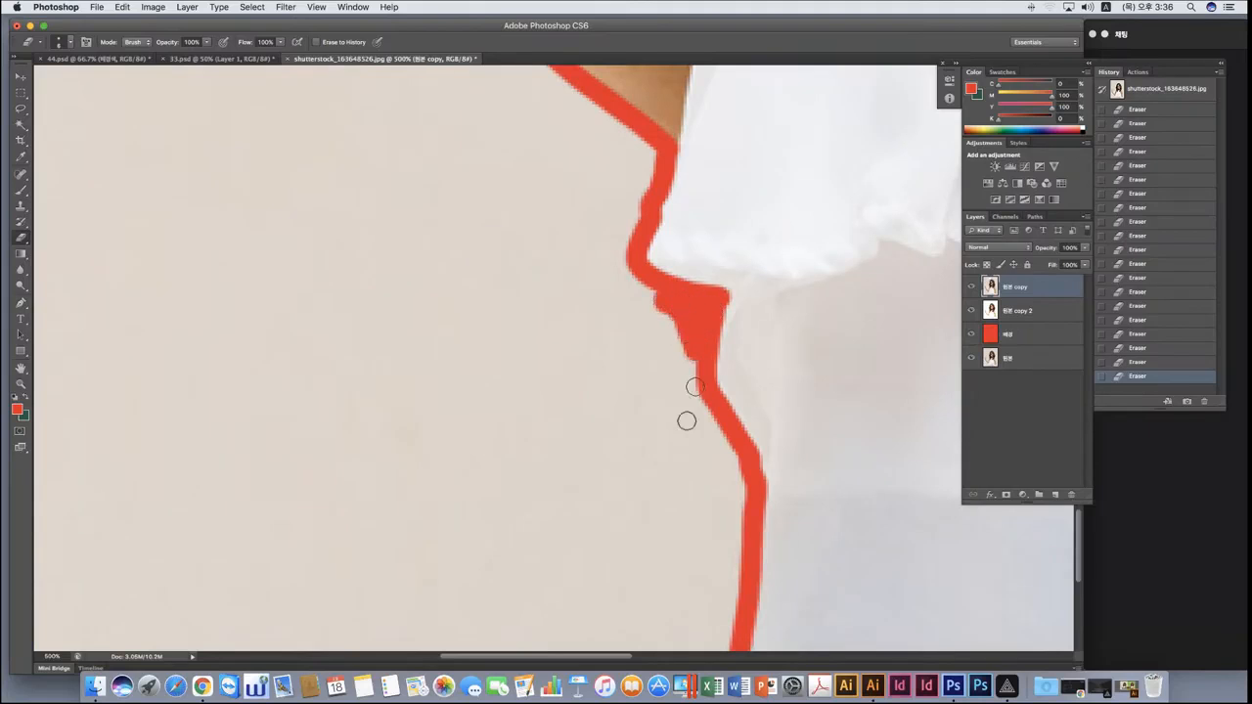
scroll(667, 456, "down", 10)
scroll(667, 457, "up", 20)
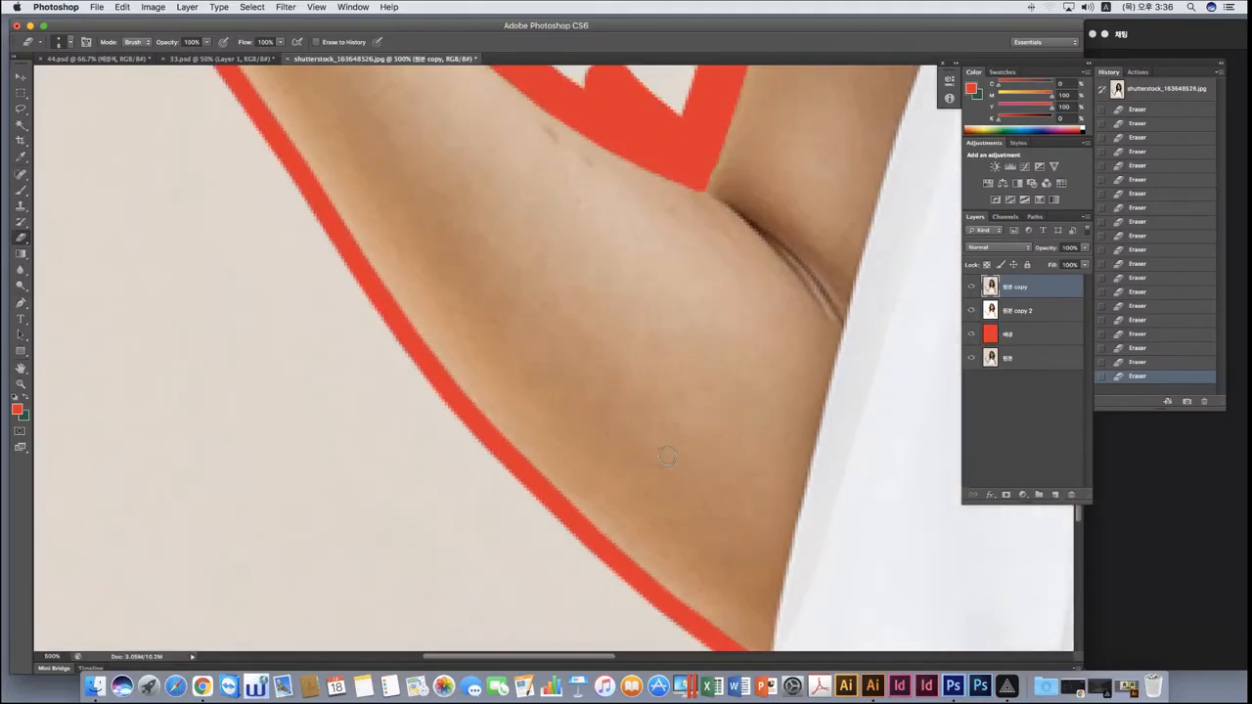
scroll(667, 456, "left", 5)
scroll(667, 456, "up", 10)
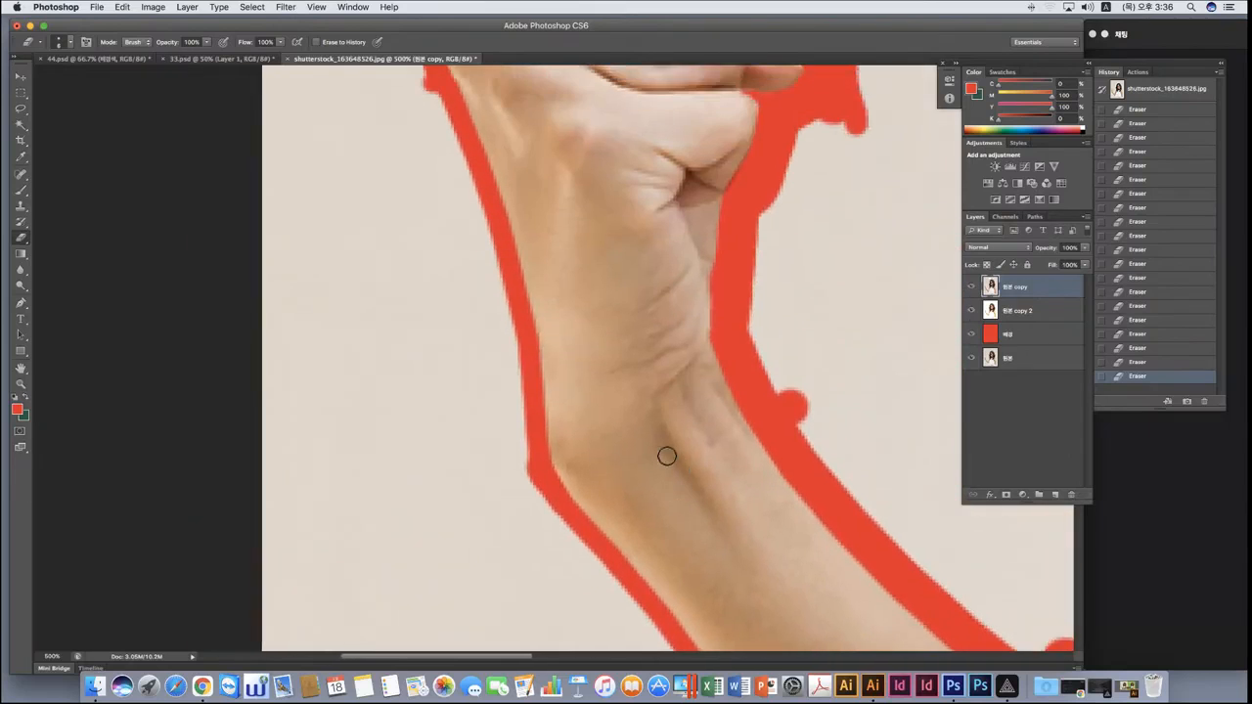
scroll(667, 457, "left", 1)
scroll(667, 457, "up", 15)
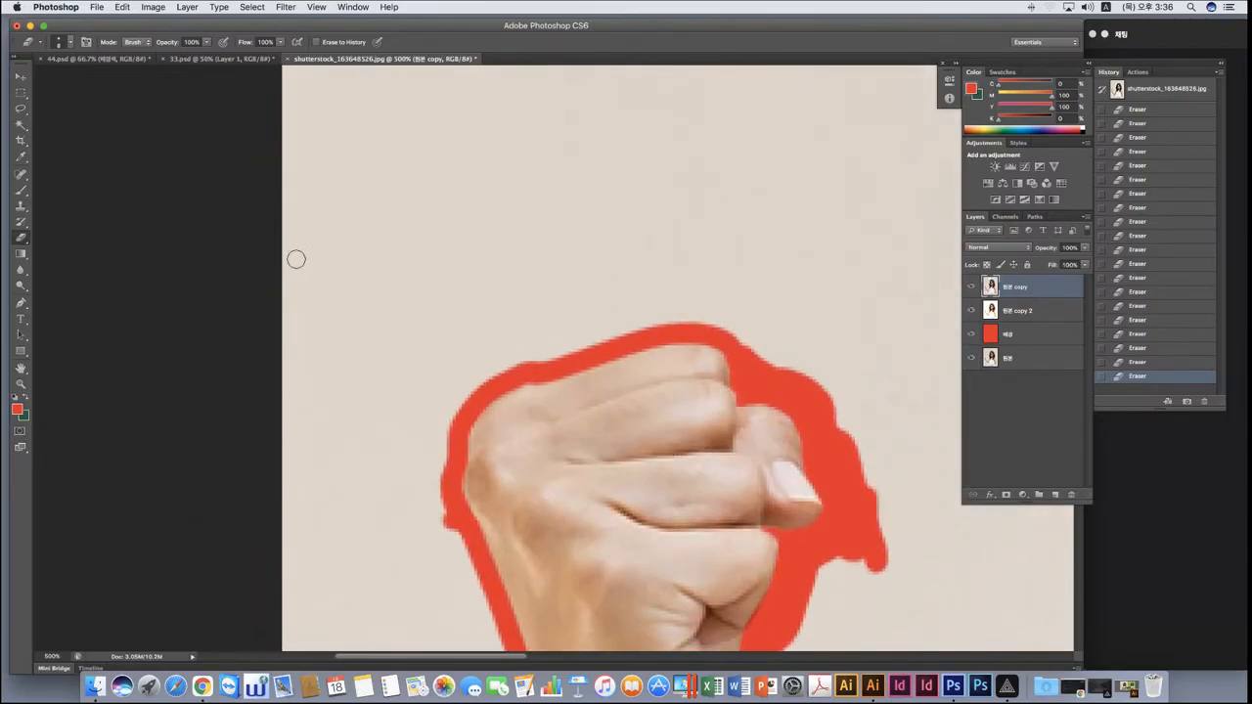
left_click(23, 110)
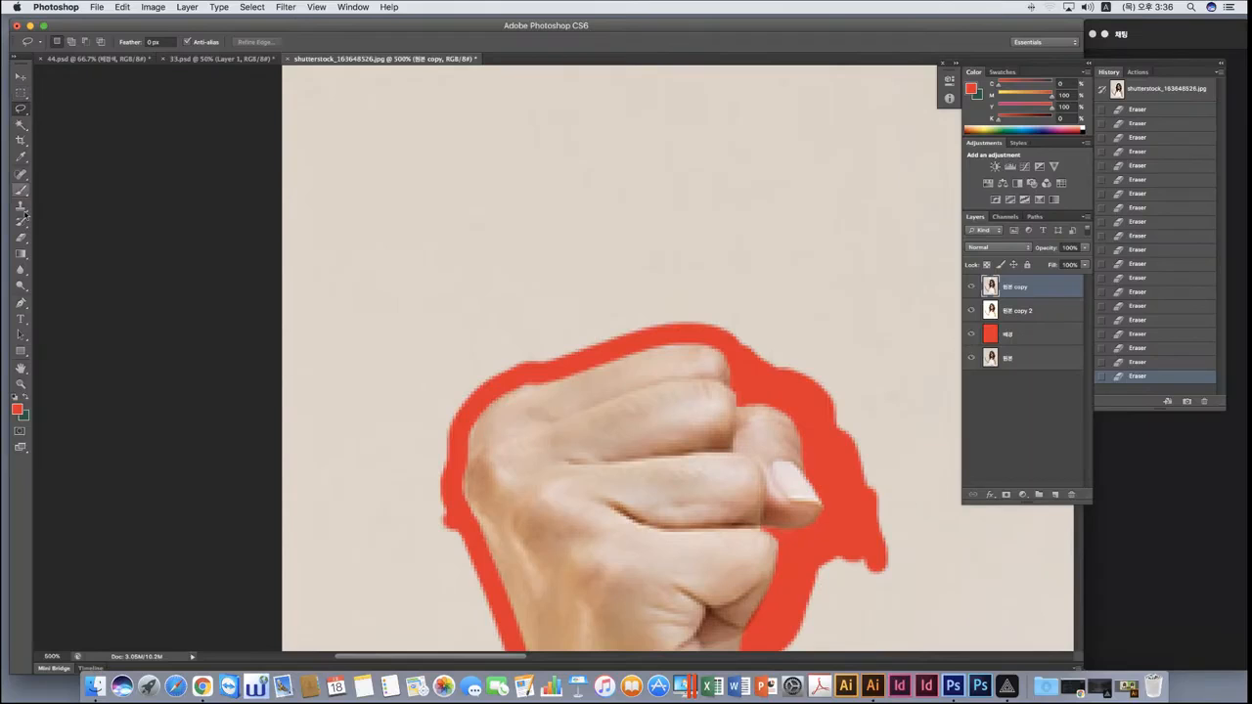
left_click(23, 240)
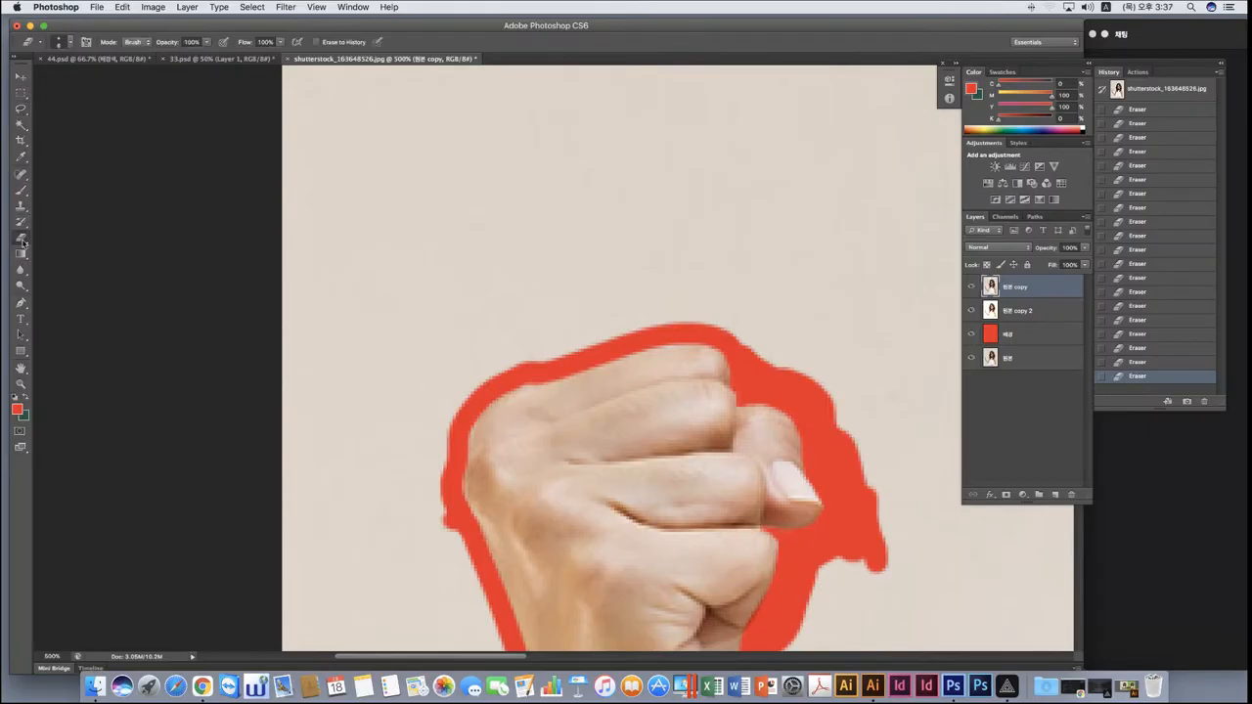
Set the Eraser to 15 px with 80% hardness for the unerased side of the hair at the crown.
scroll(809, 426, "down", 10)
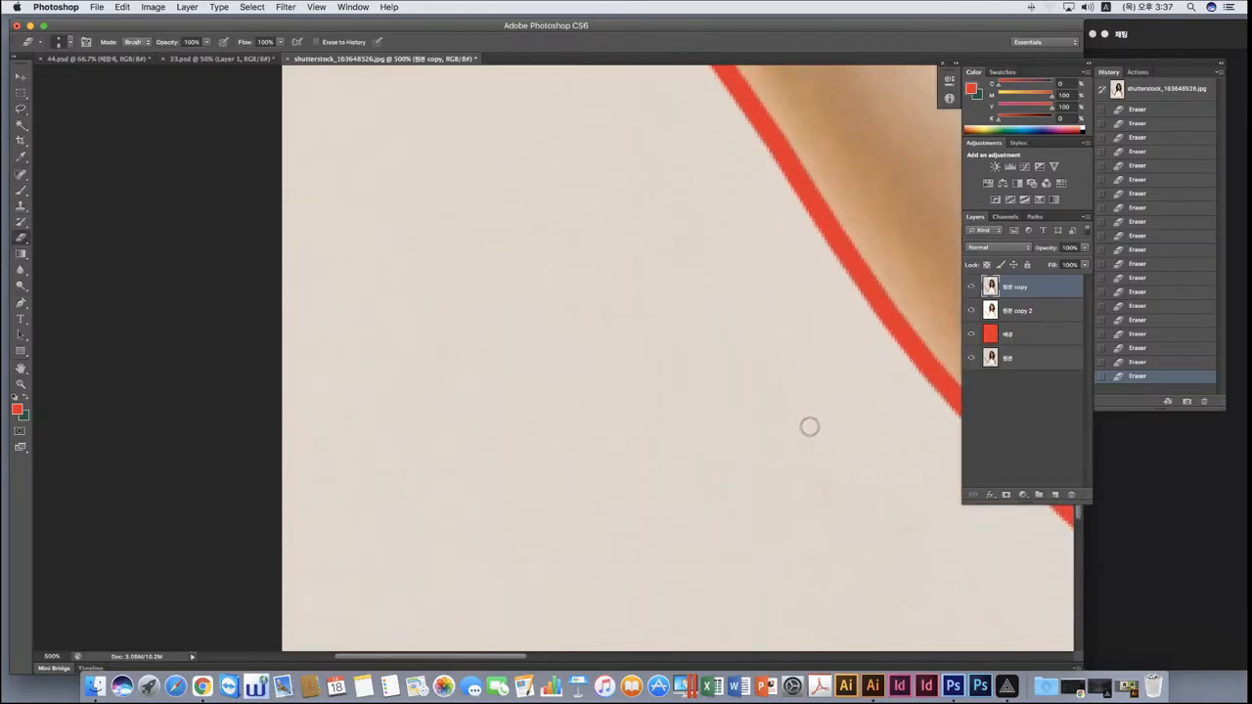
scroll(809, 427, "down", 10)
scroll(809, 426, "right", 8)
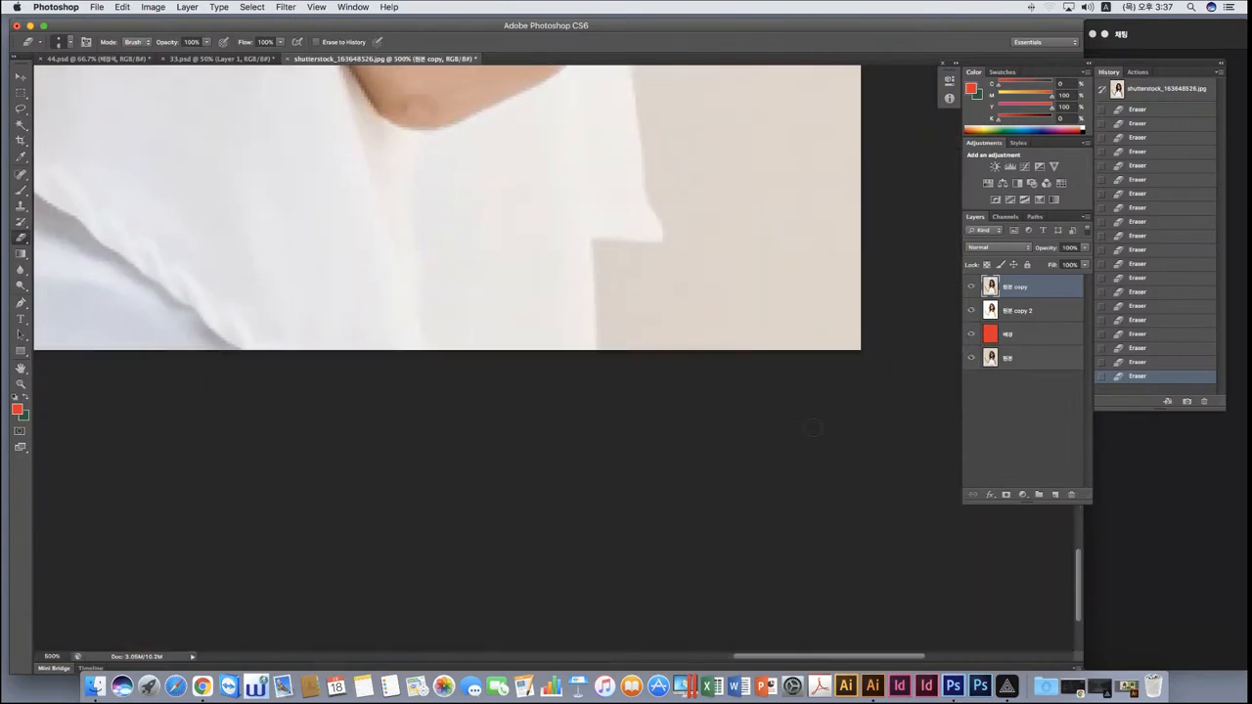
scroll(813, 426, "right", 3)
scroll(813, 427, "up", 15)
scroll(813, 426, "left", 6)
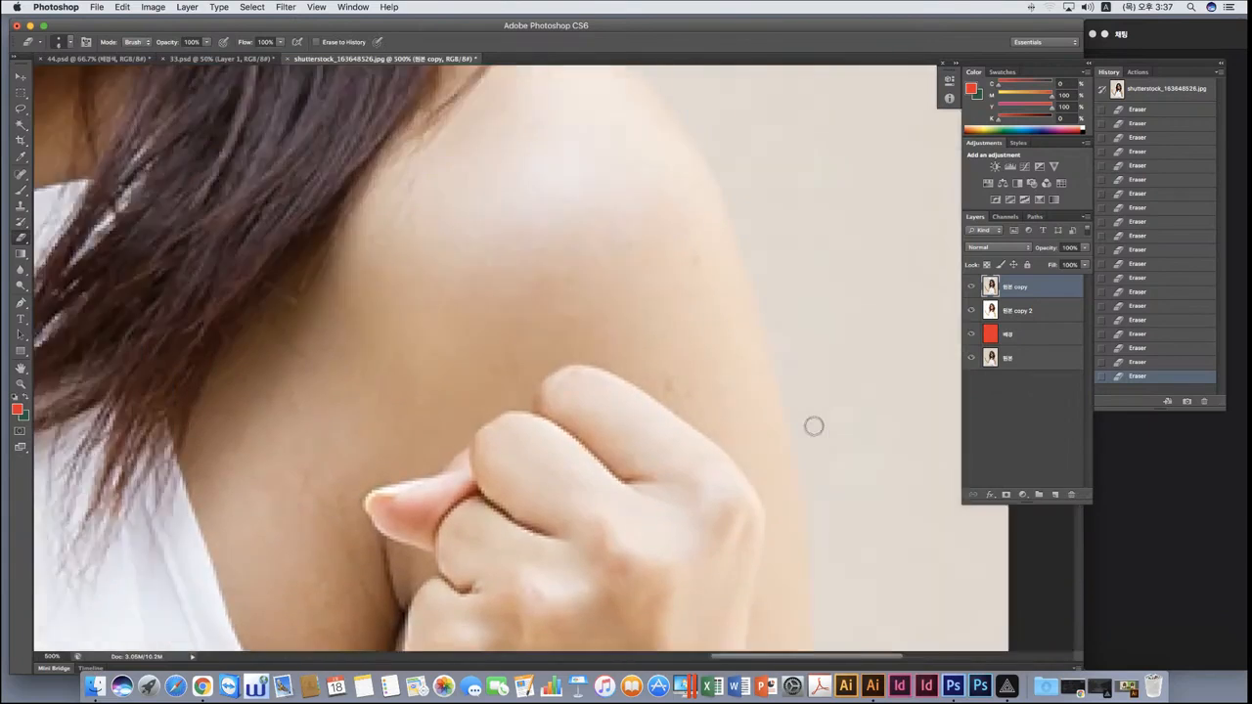
scroll(813, 426, "up", 15)
scroll(812, 427, "left", 3)
scroll(814, 426, "down", 3)
scroll(814, 425, "right", 2)
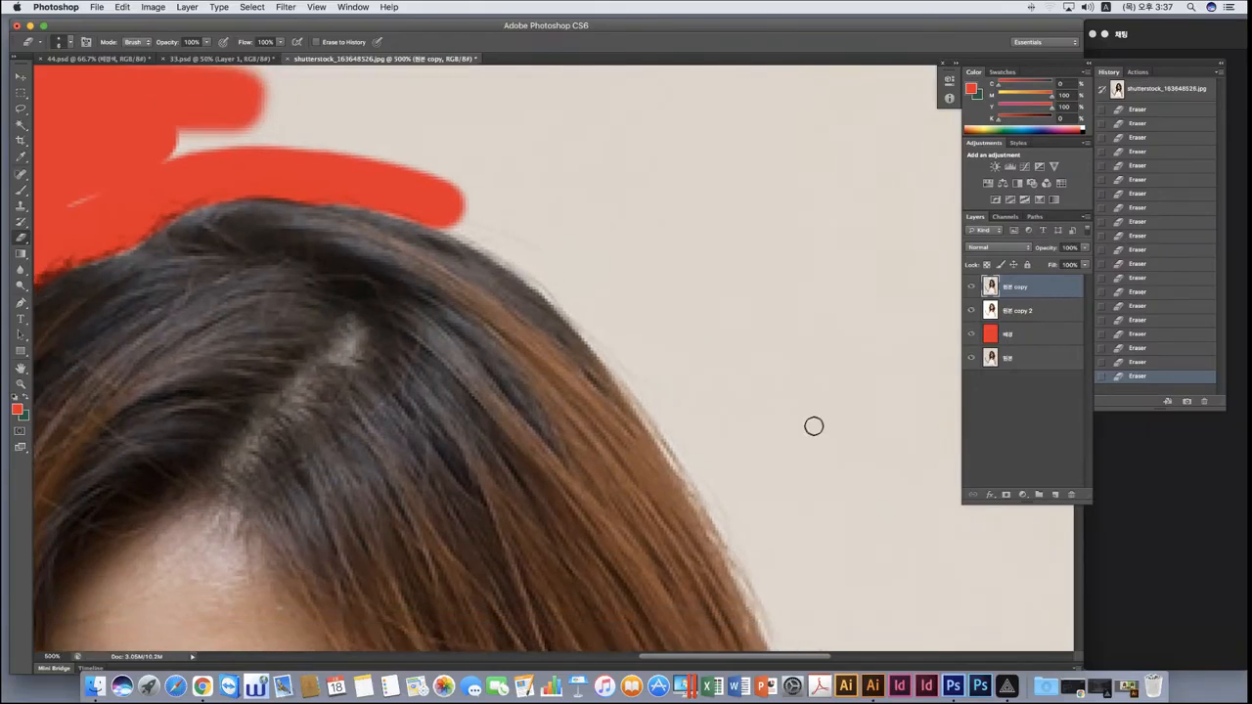
left_click(61, 44)
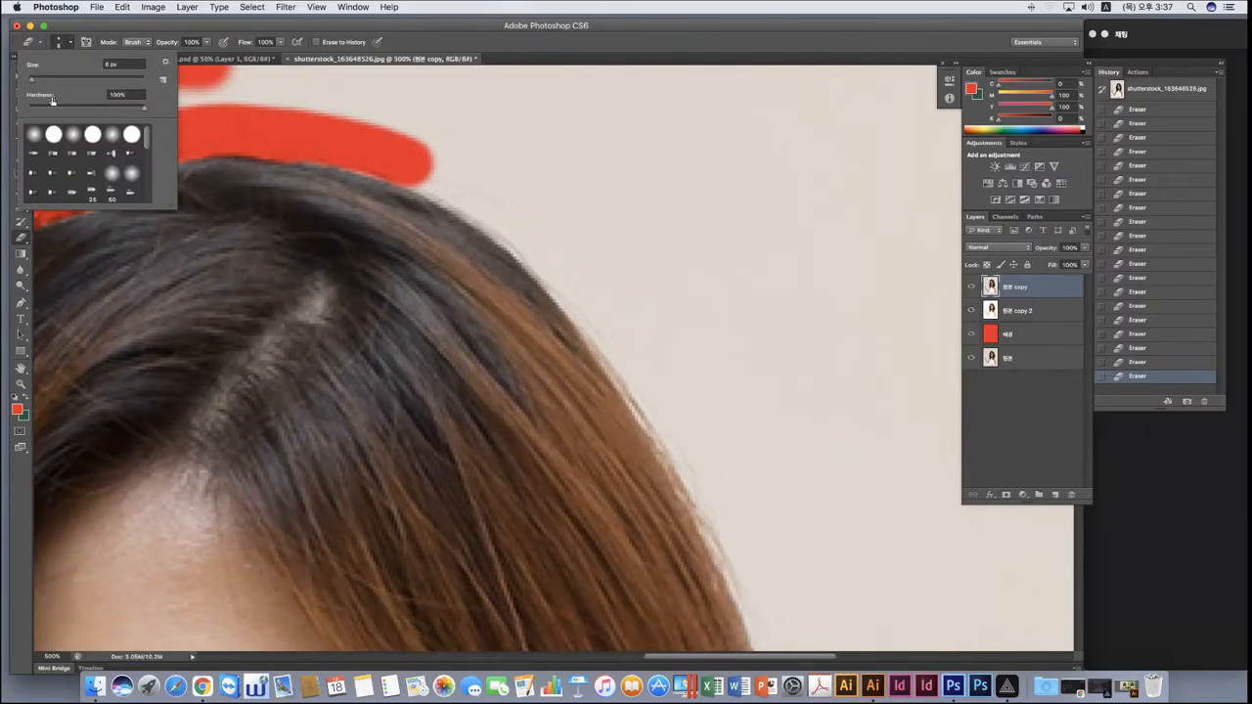
left_click(47, 80)
key("Tab")
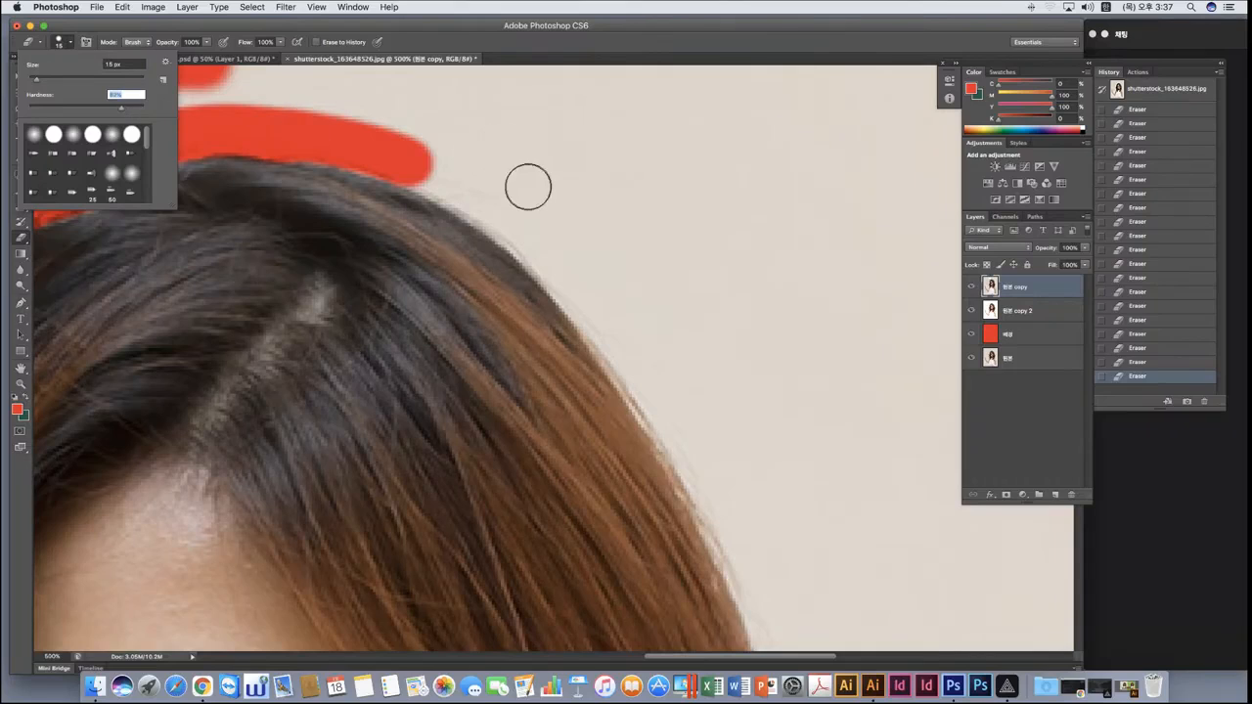
Erase the background along the hair outline from the crown down the upper side of the head.
mouse_move(525, 187)
left_mouse_down()
mouse_move(429, 145)
mouse_move(554, 221)
left_mouse_up()
mouse_move(396, 159)
left_mouse_down()
mouse_move(506, 218)
mouse_move(477, 203)
mouse_move(602, 313)
left_mouse_up()
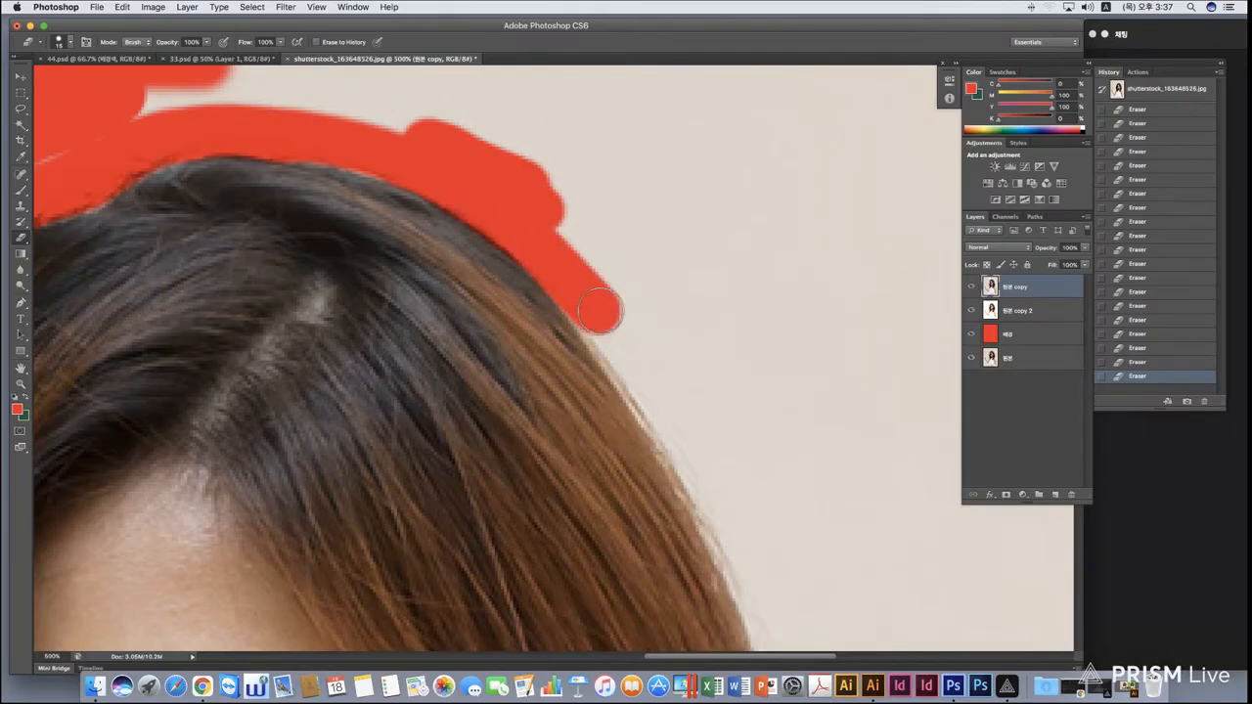
left_click(657, 402, "shift")
left_click_drag(818, 521, 740, 348)
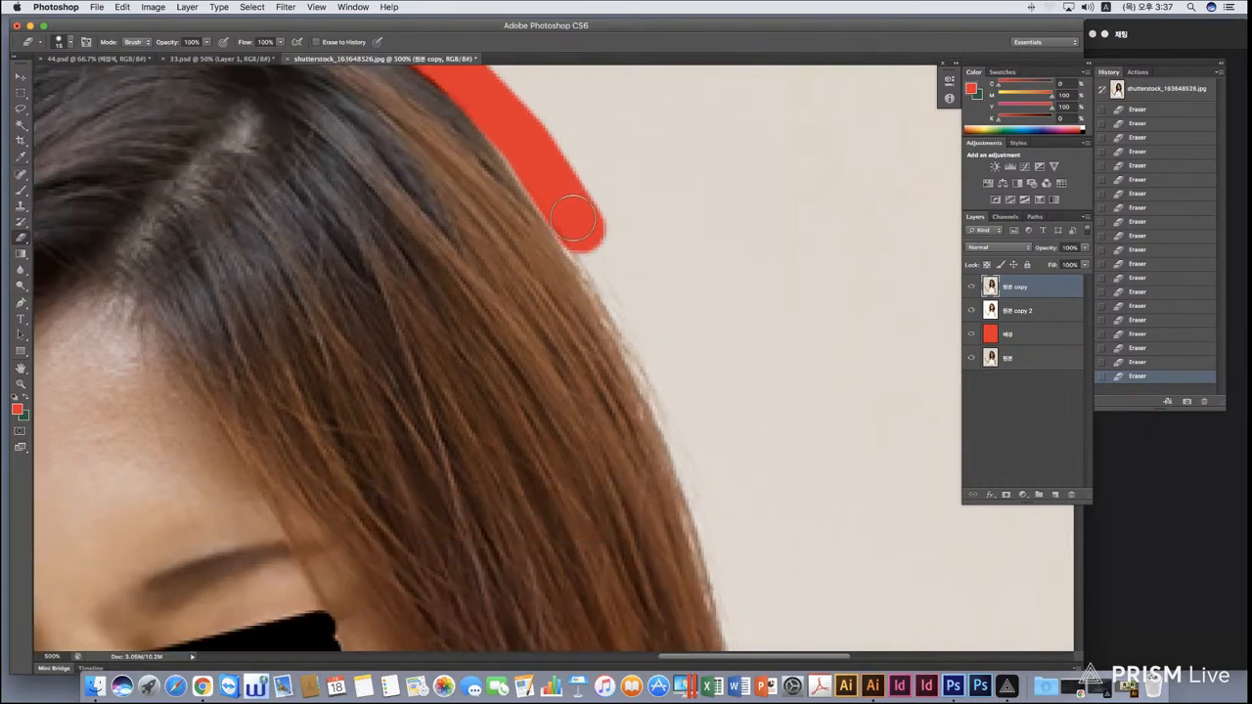
Erase the background along the hair's outer edge from the upper head down to the hair tips above the shoulder.
mouse_move(573, 221)
left_mouse_down()
mouse_move(669, 392)
mouse_move(746, 624)
left_mouse_up()
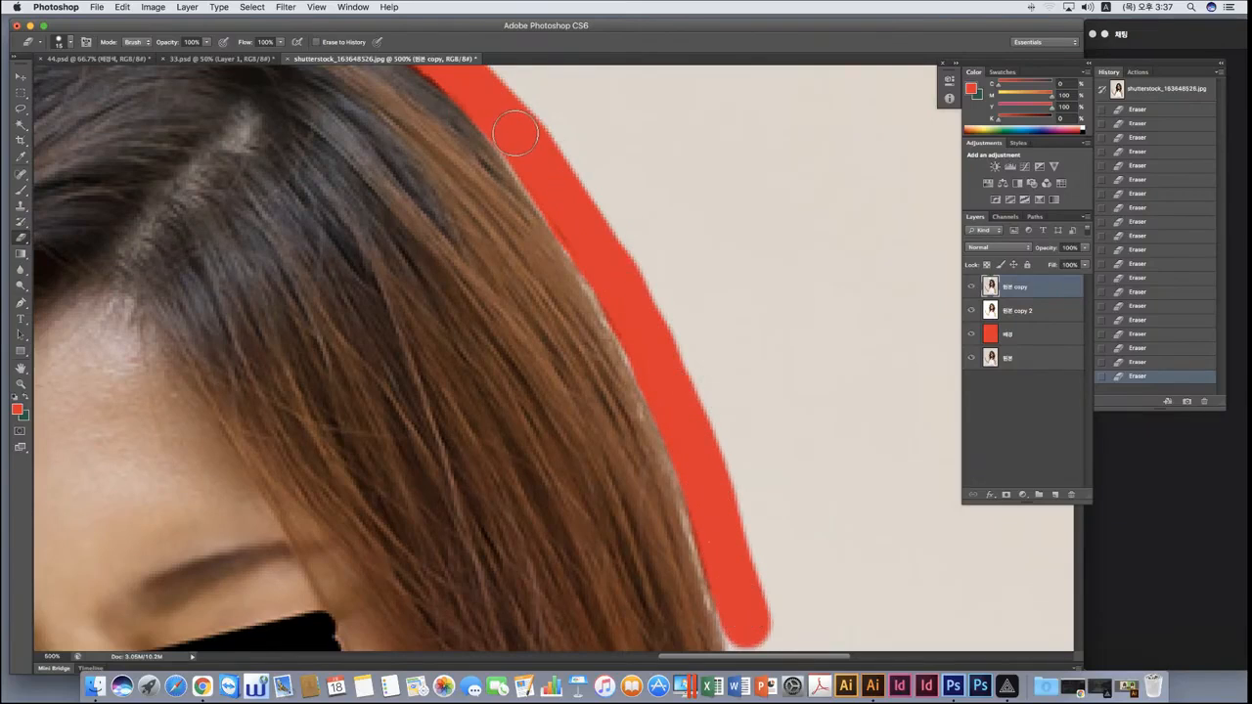
mouse_move(516, 132)
left_mouse_down()
mouse_move(610, 280)
mouse_move(724, 519)
left_mouse_up()
scroll(713, 520, "down", 10)
scroll(713, 520, "right", 3)
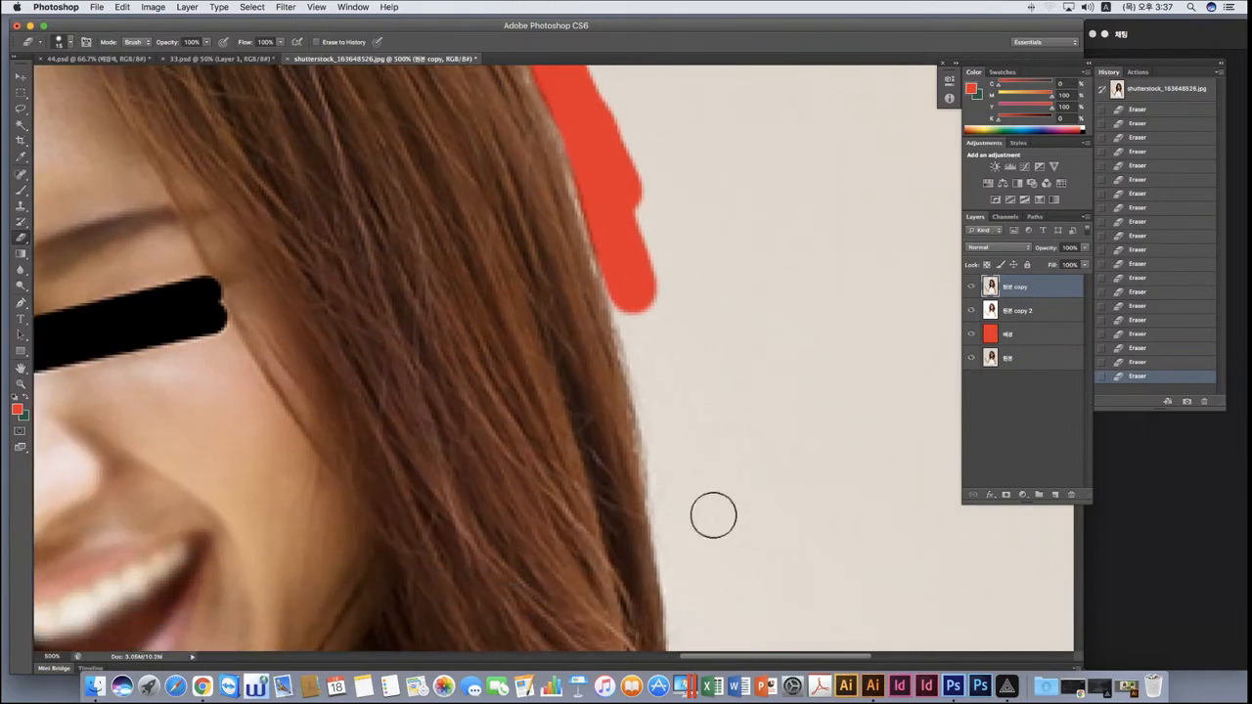
scroll(713, 516, "right", 5)
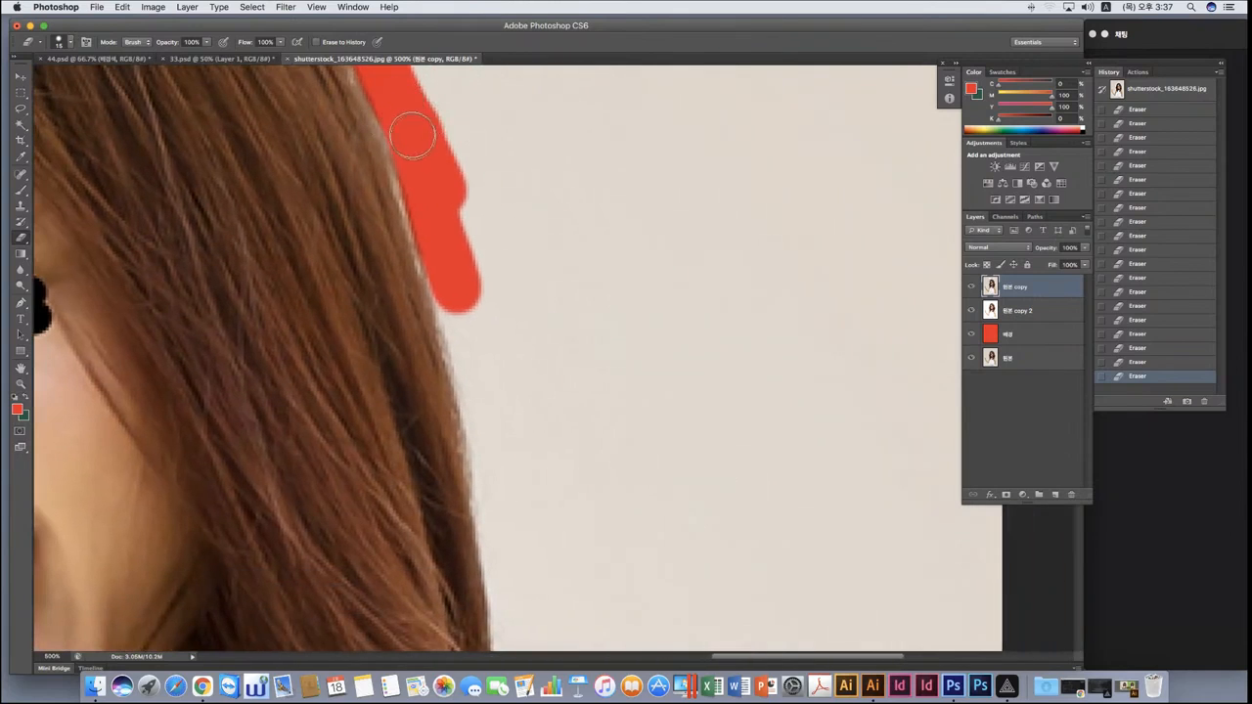
mouse_move(411, 135)
left_mouse_down()
mouse_move(483, 400)
mouse_move(509, 586)
left_mouse_up()
scroll(507, 584, "down", 5)
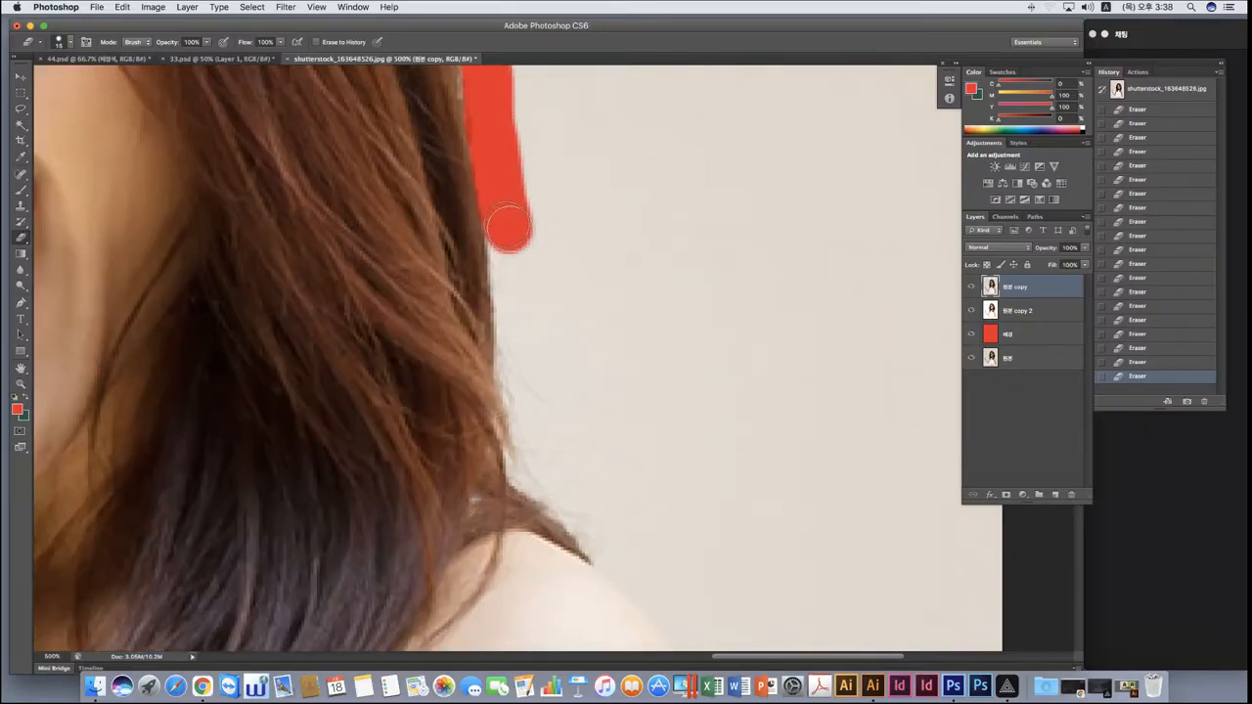
mouse_move(508, 234)
left_mouse_down()
mouse_move(517, 368)
mouse_move(546, 457)
mouse_move(567, 498)
mouse_move(665, 558)
mouse_move(587, 480)
mouse_move(533, 362)
mouse_move(578, 400)
mouse_move(651, 508)
mouse_move(671, 512)
mouse_move(578, 358)
mouse_move(539, 461)
mouse_move(480, 420)
mouse_move(524, 437)
left_mouse_up()
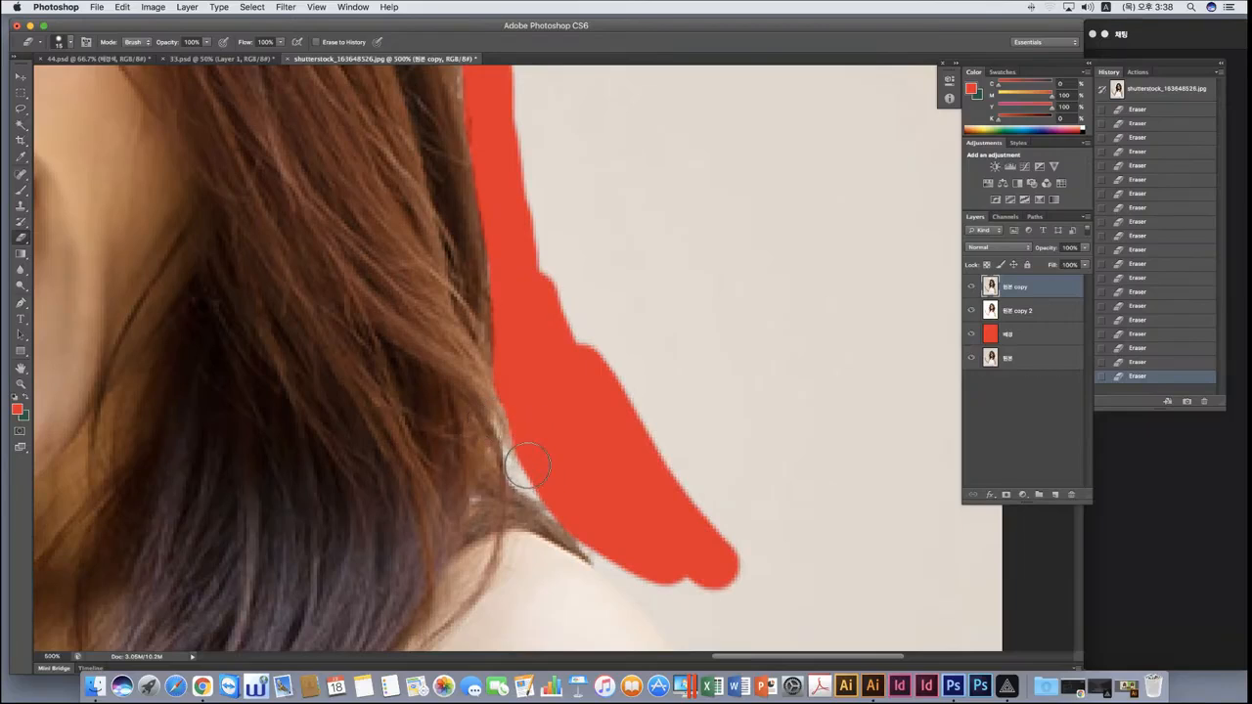
Set the Eraser to 9 px with 57% hardness and clear the leftover background around the hair tips at the shoulder.
left_click(70, 42)
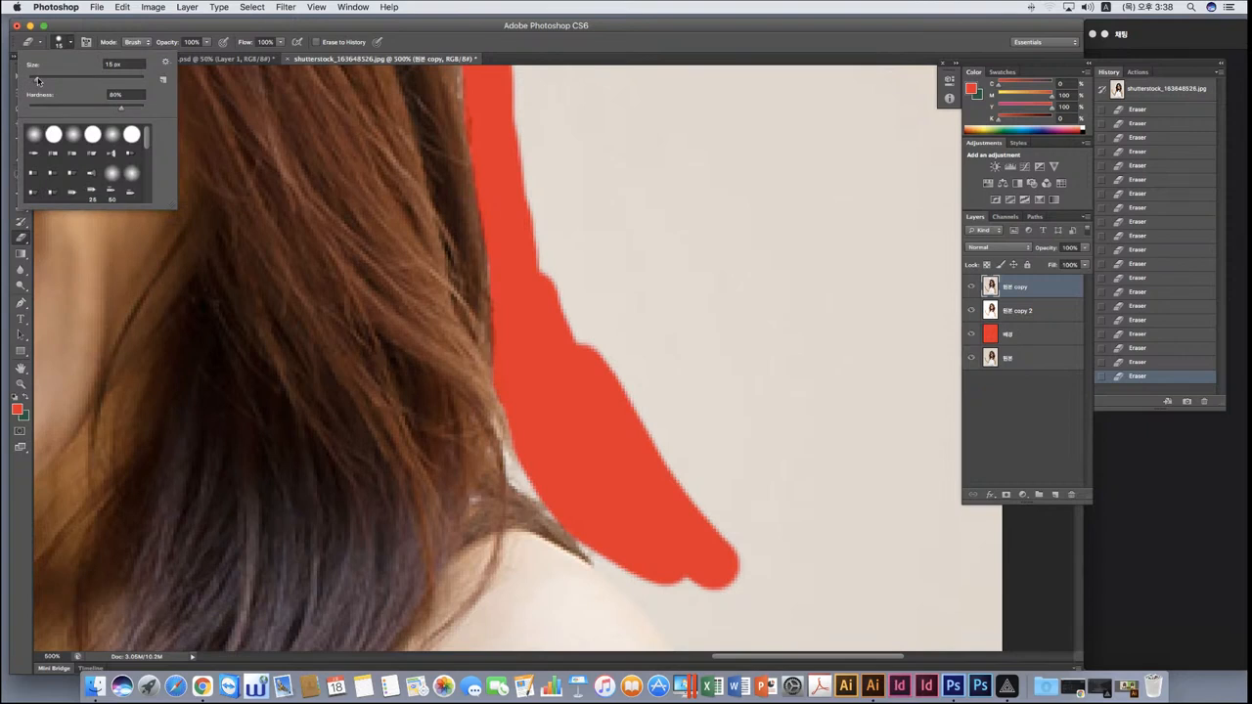
left_click_drag(37, 81, 34, 80)
left_click_drag(102, 109, 96, 109)
left_click_drag(516, 435, 545, 491)
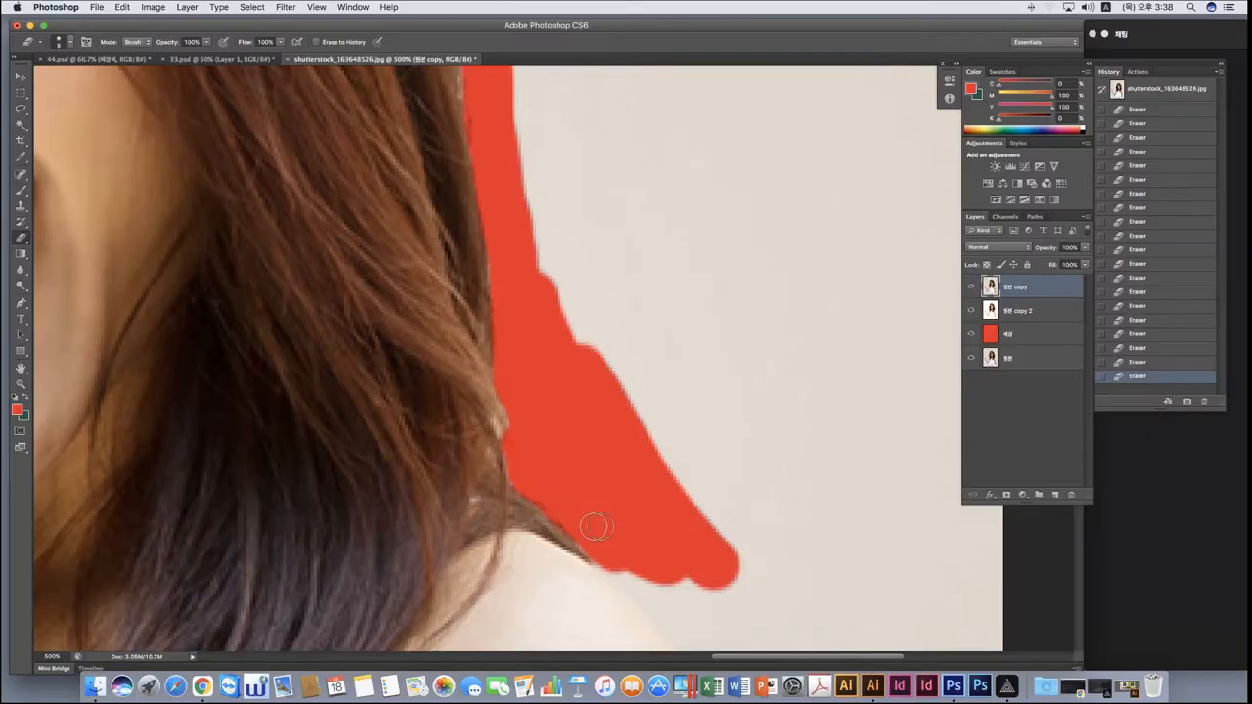
Set the Eraser hardness to 100% and erase the background along the shoulder's curve in connected straight strokes.
scroll(559, 430, "down", 8)
scroll(690, 420, "right", 2)
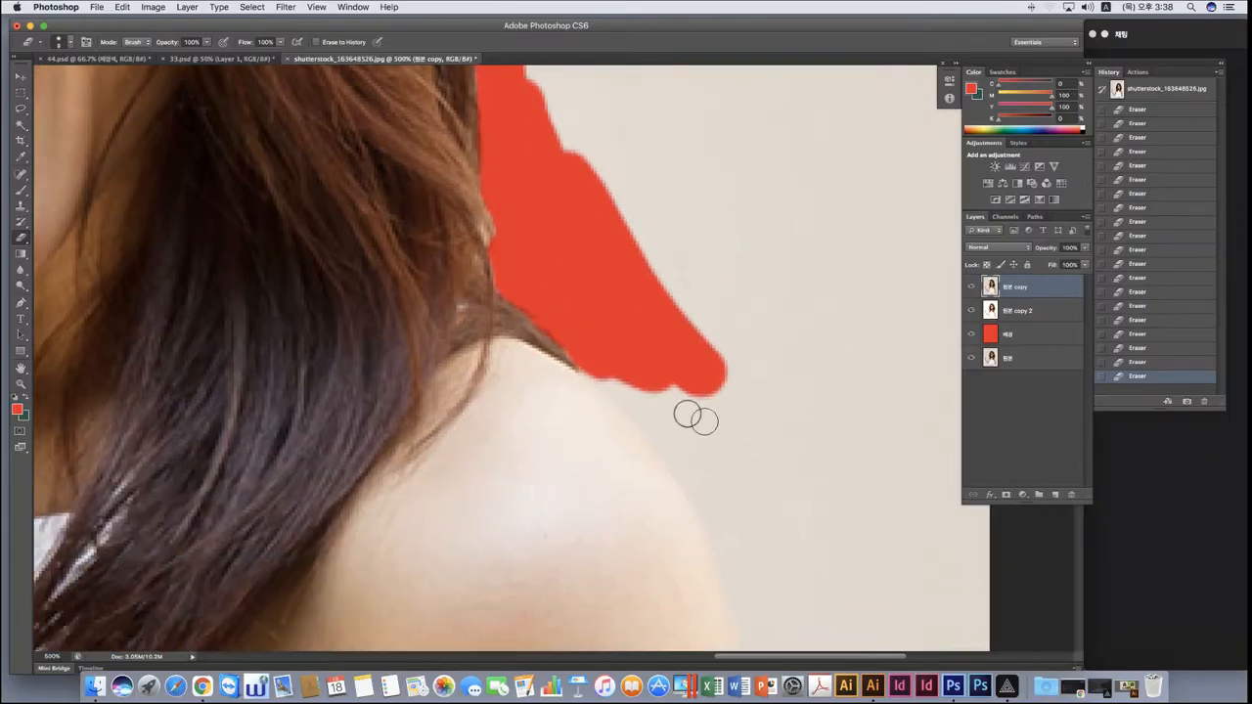
scroll(617, 277, "right", 3)
scroll(617, 276, "down", 1)
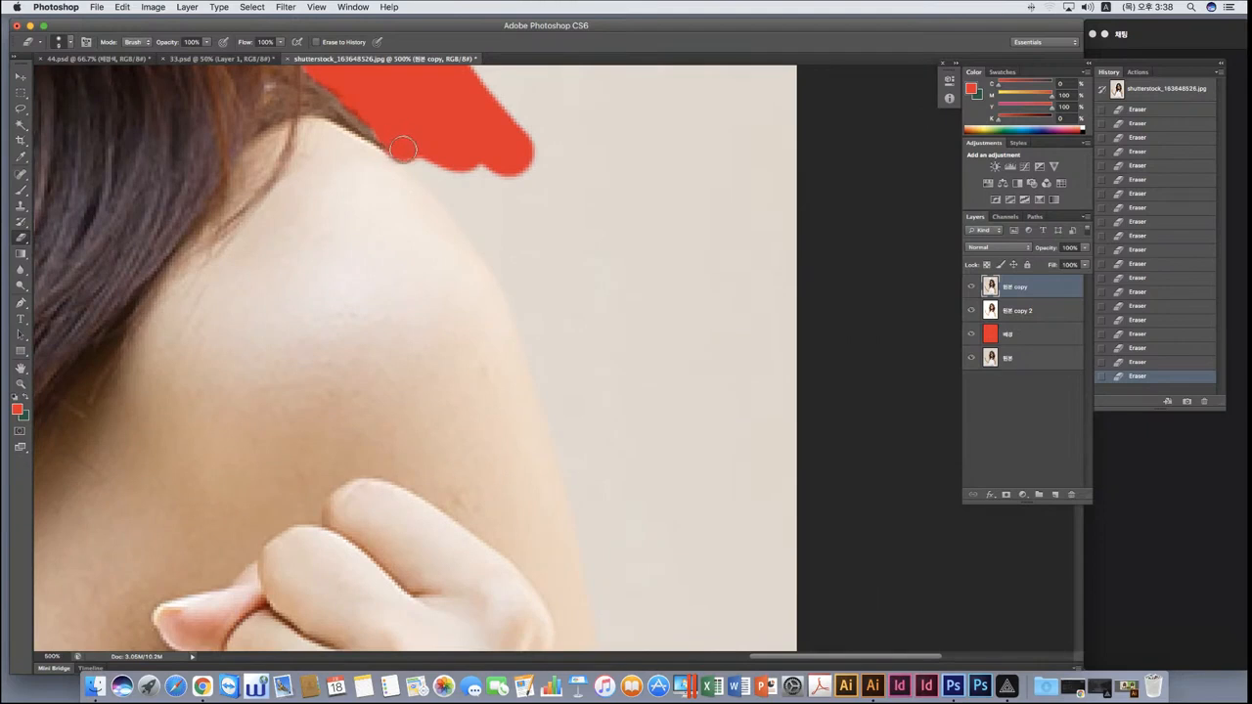
left_click(70, 44)
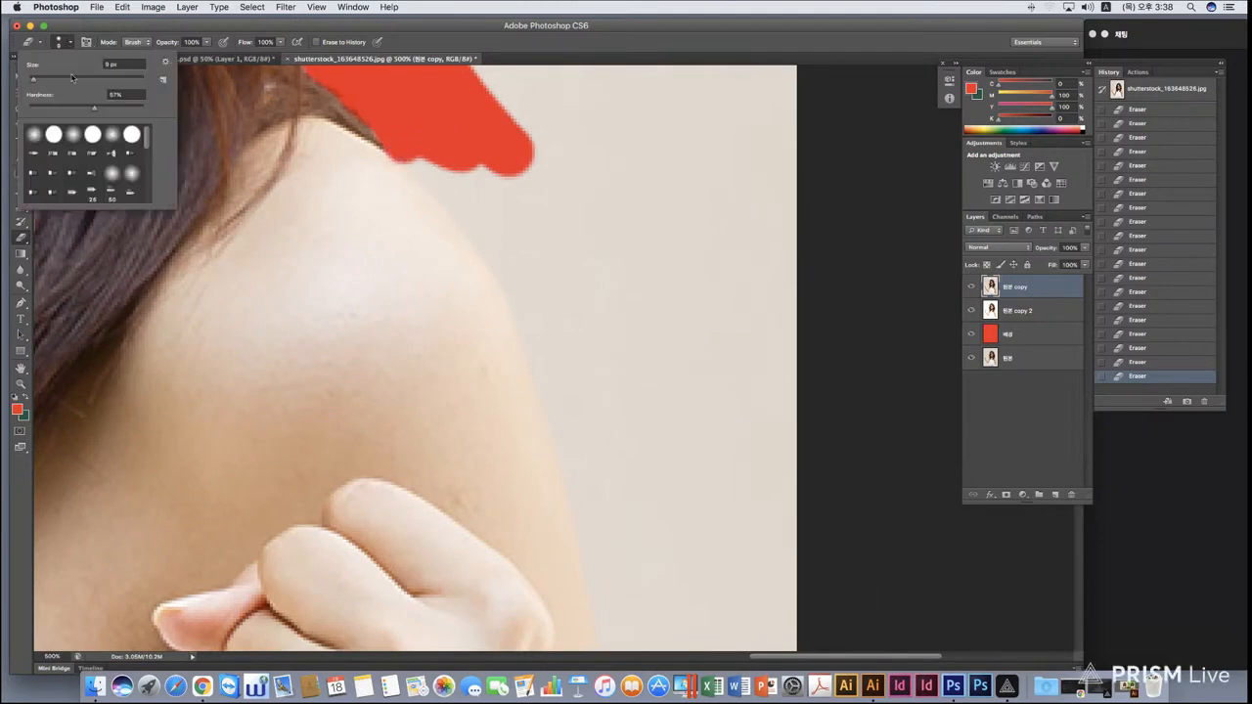
left_click_drag(95, 110, 145, 107)
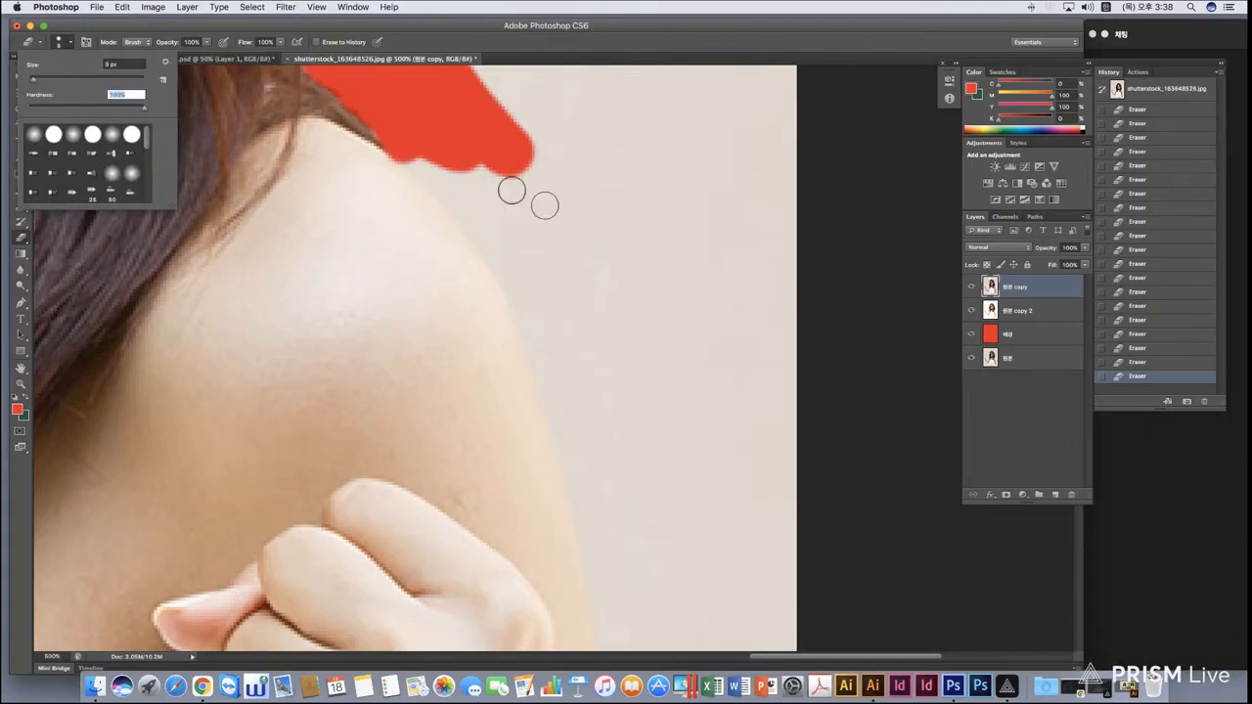
left_click(402, 149)
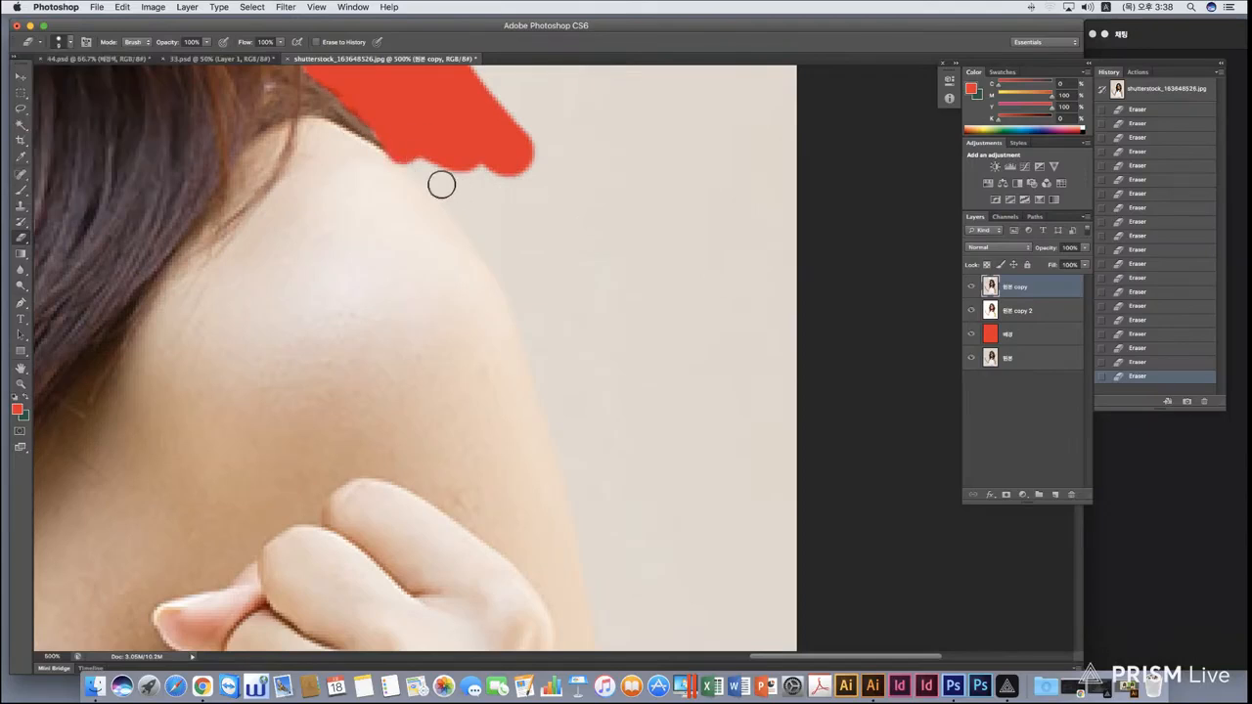
left_click(438, 177, "shift")
left_click(461, 207, "shift")
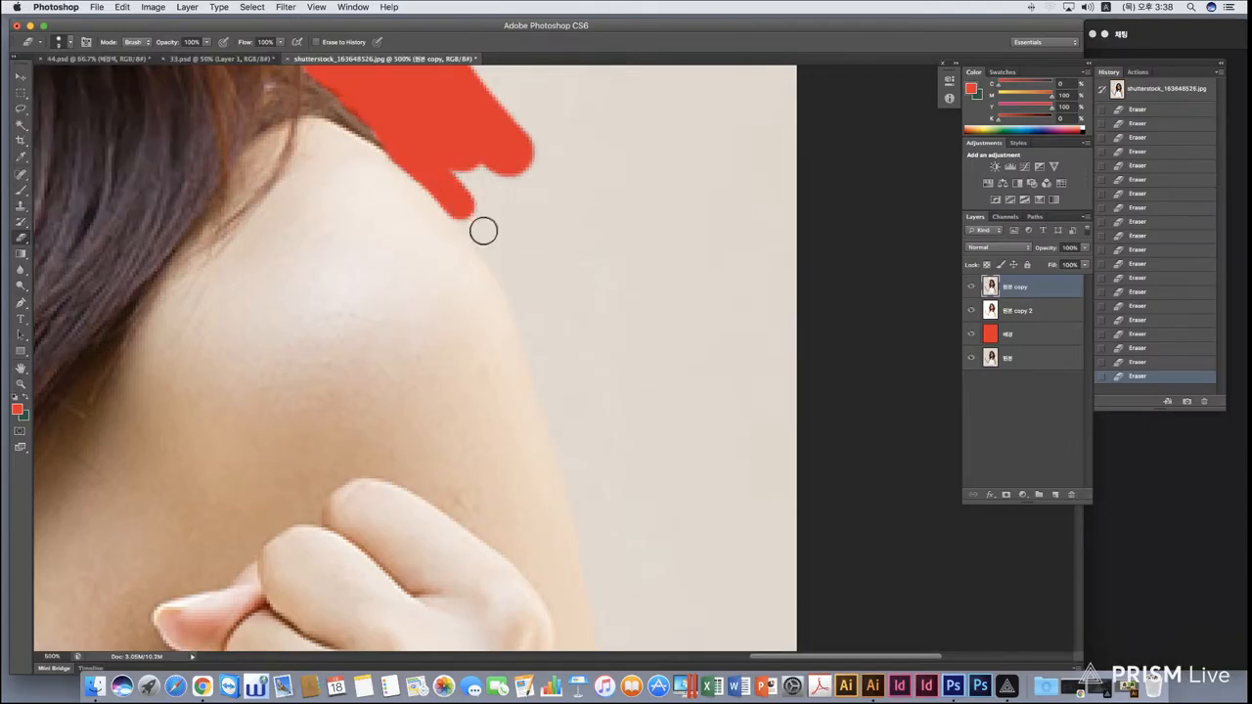
left_click(511, 275, "shift")
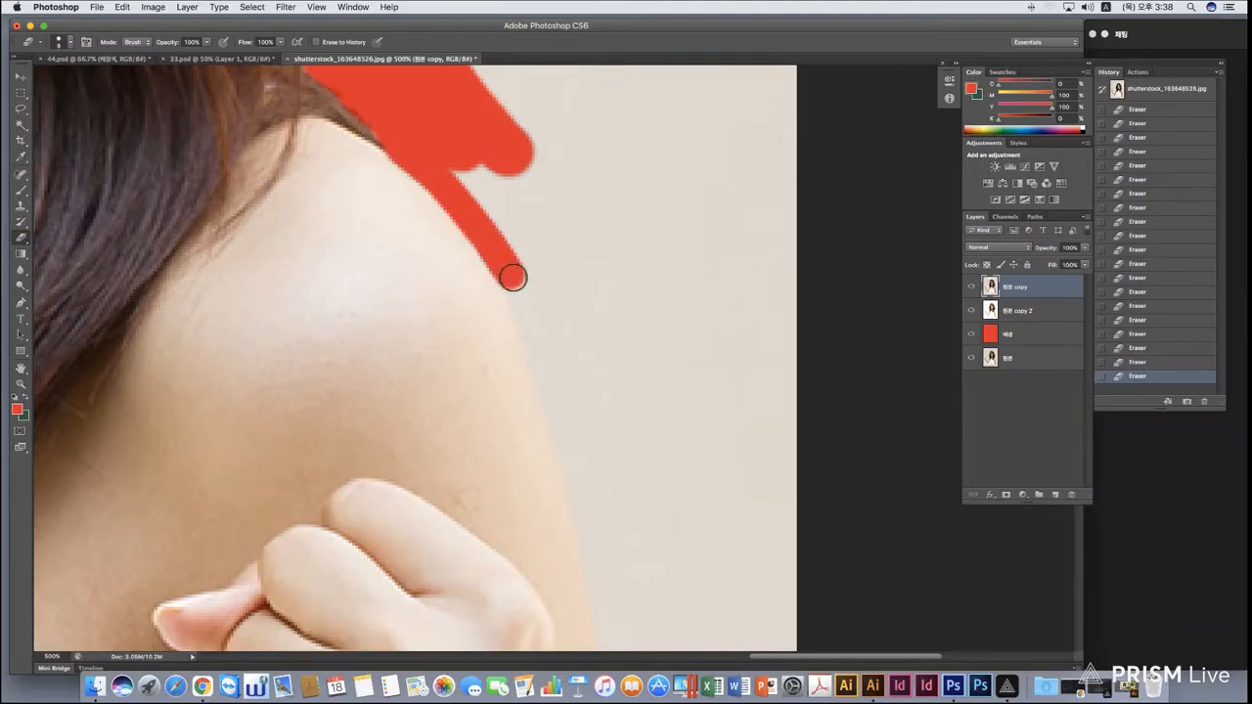
Continue the connected straight erasing strokes down the outer edge of the upper arm, past the fist.
left_click(535, 341, "shift")
left_click(543, 364, "shift")
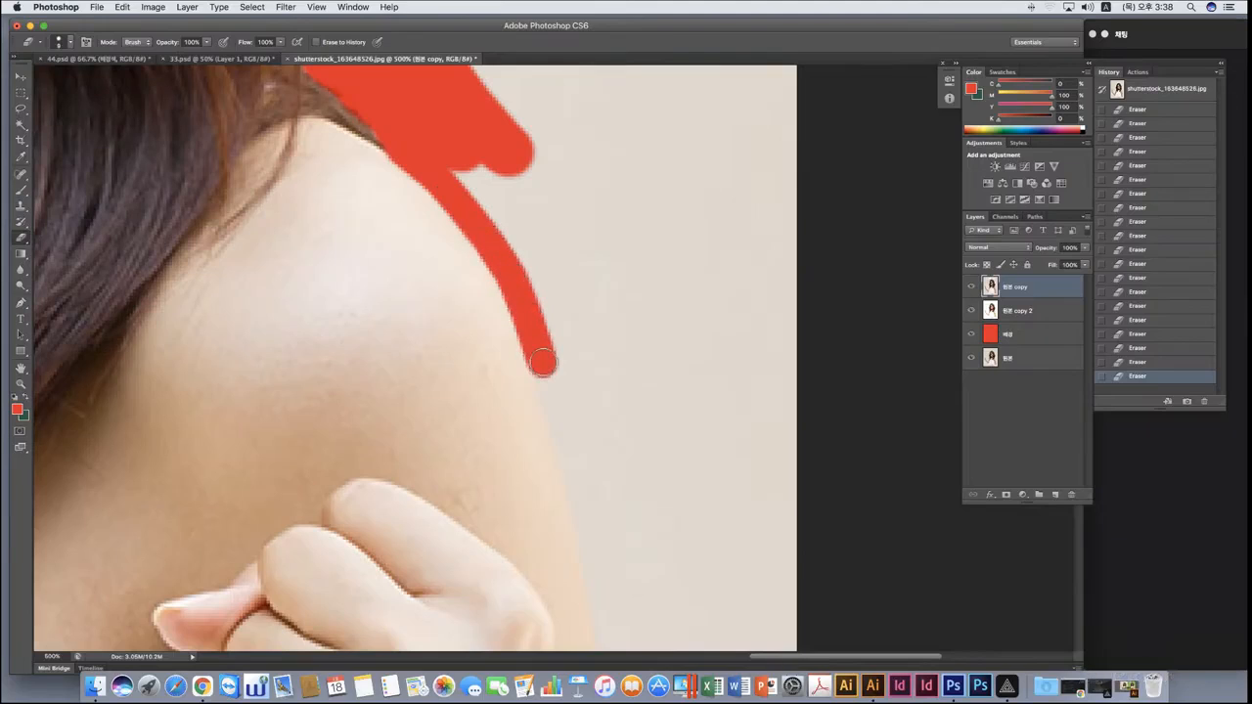
left_click(568, 437, "shift")
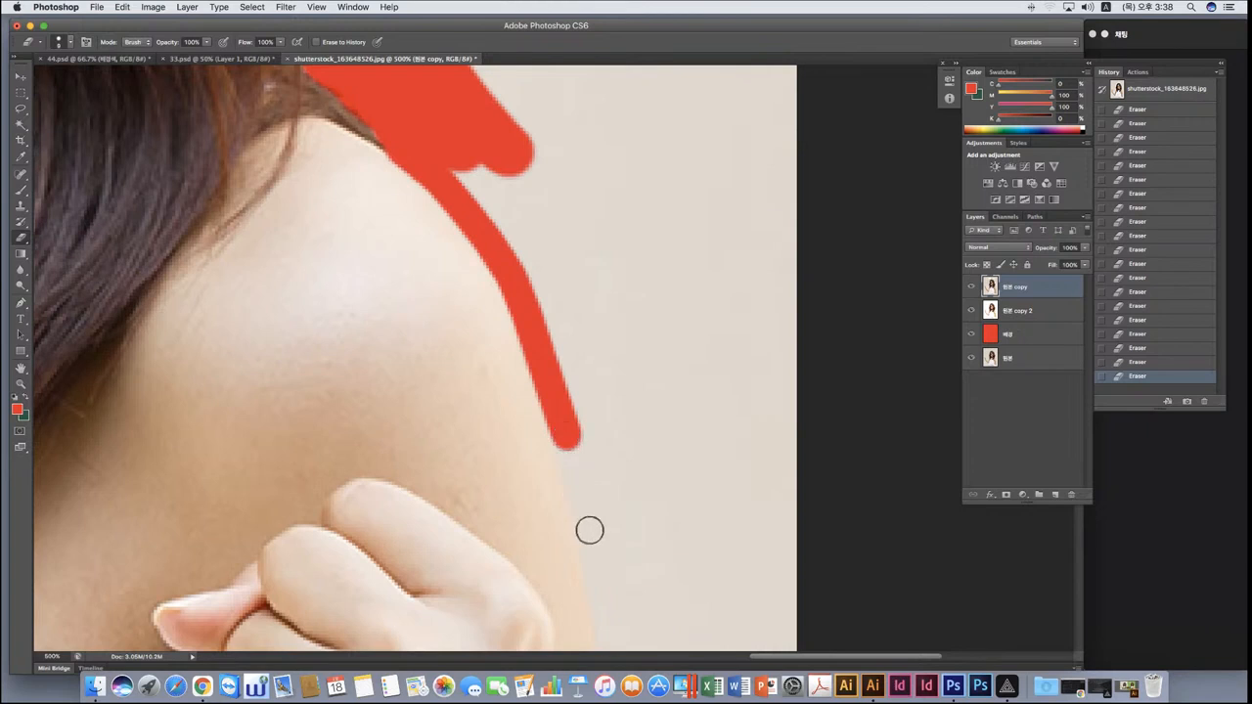
left_click(591, 529, "shift")
scroll(596, 561, "down", 5)
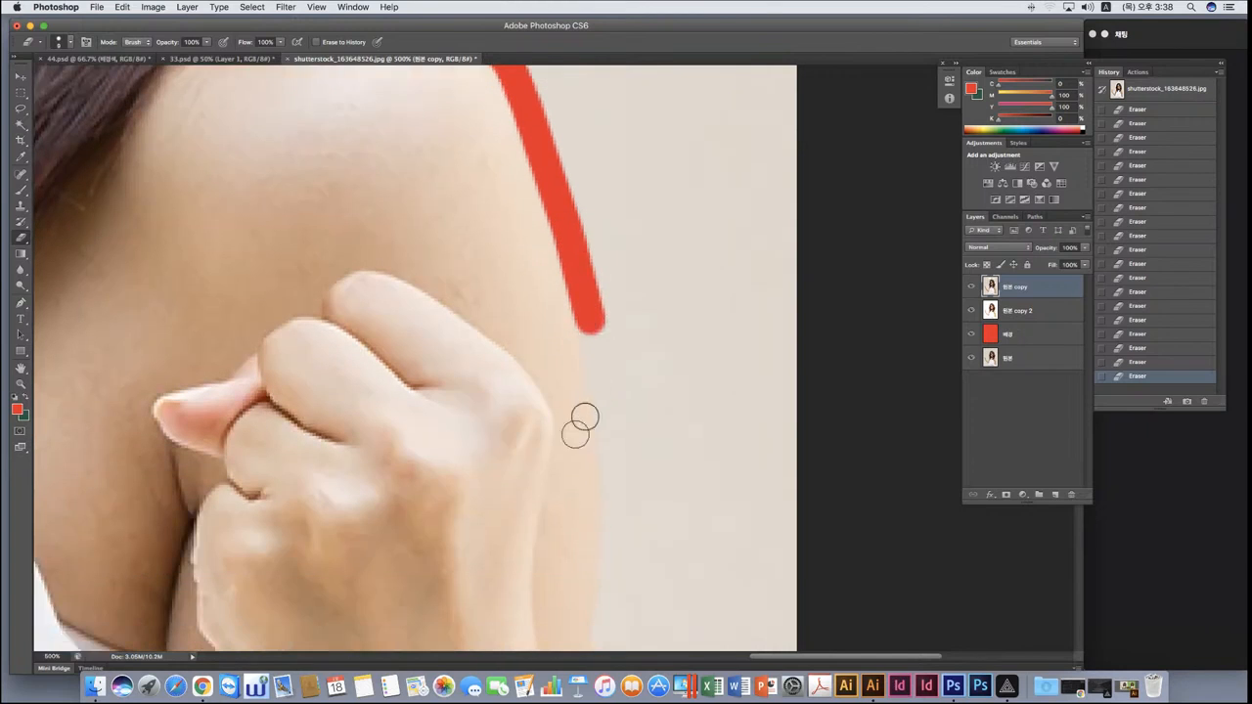
left_click(603, 391, "shift")
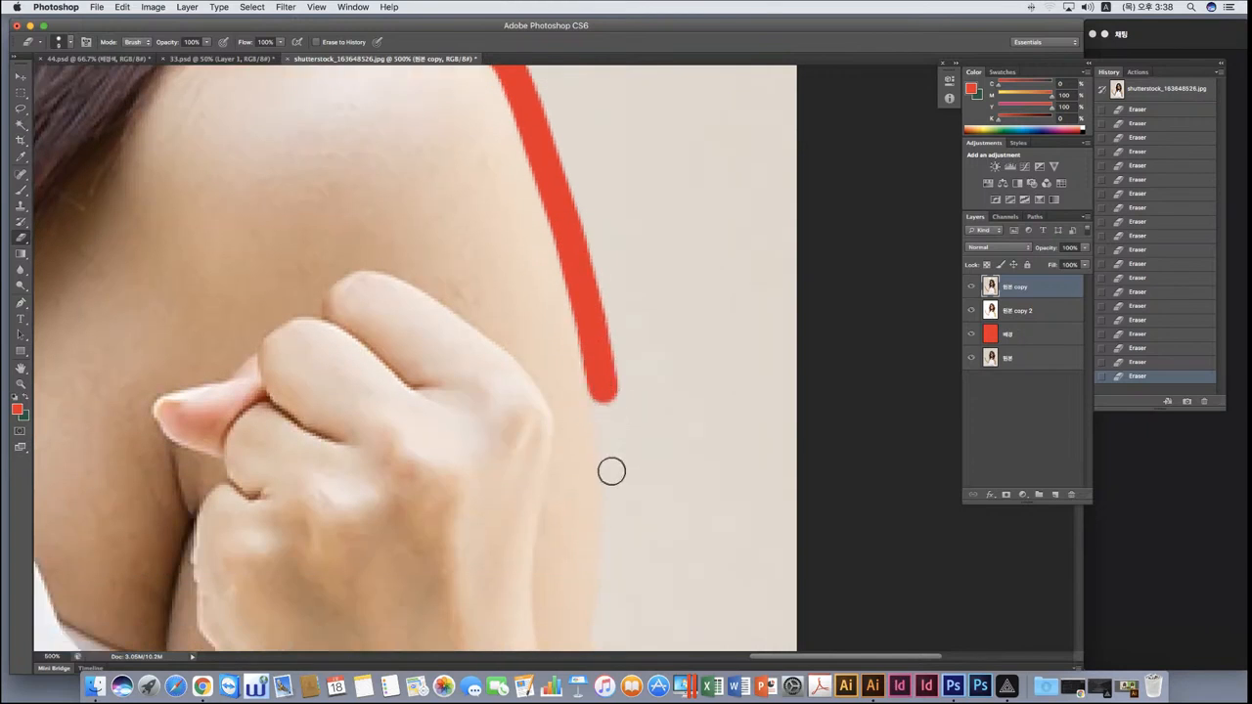
left_click(613, 478, "shift")
left_click(616, 544, "shift")
Erase the background from the arm's edge beside the fist down past the wrist with connected straight strokes.
scroll(634, 567, "down", 6)
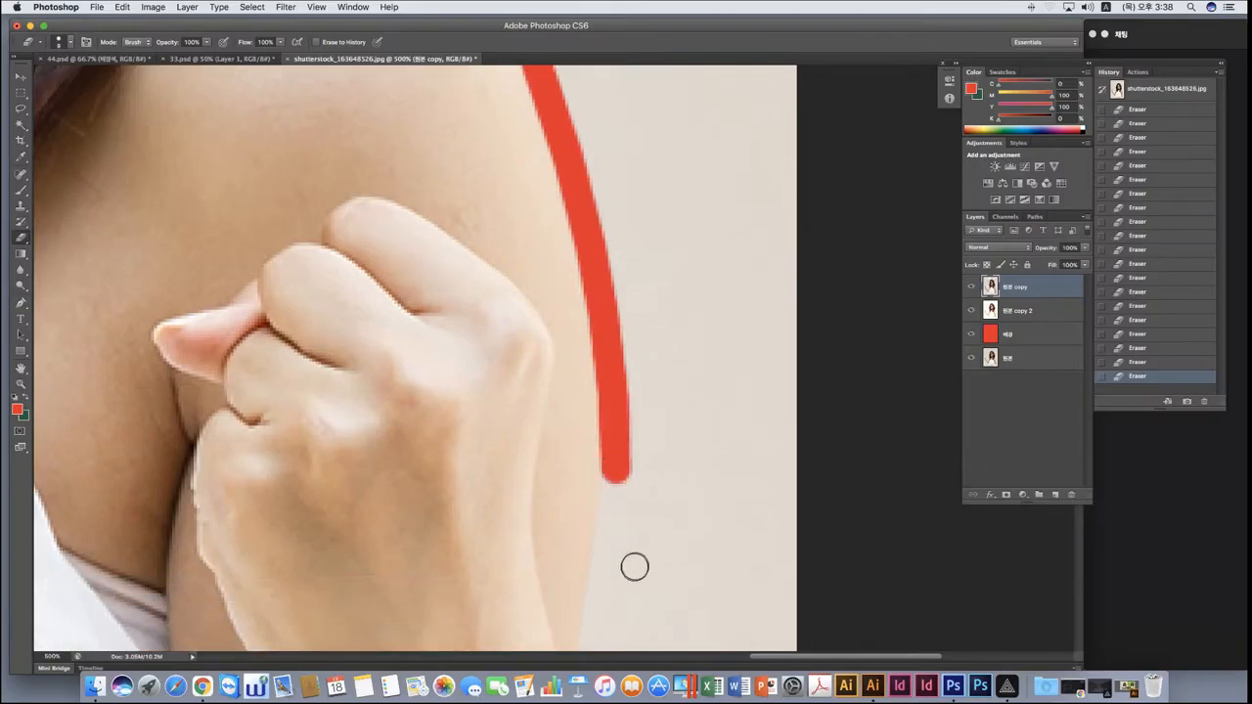
left_click(598, 417, "shift")
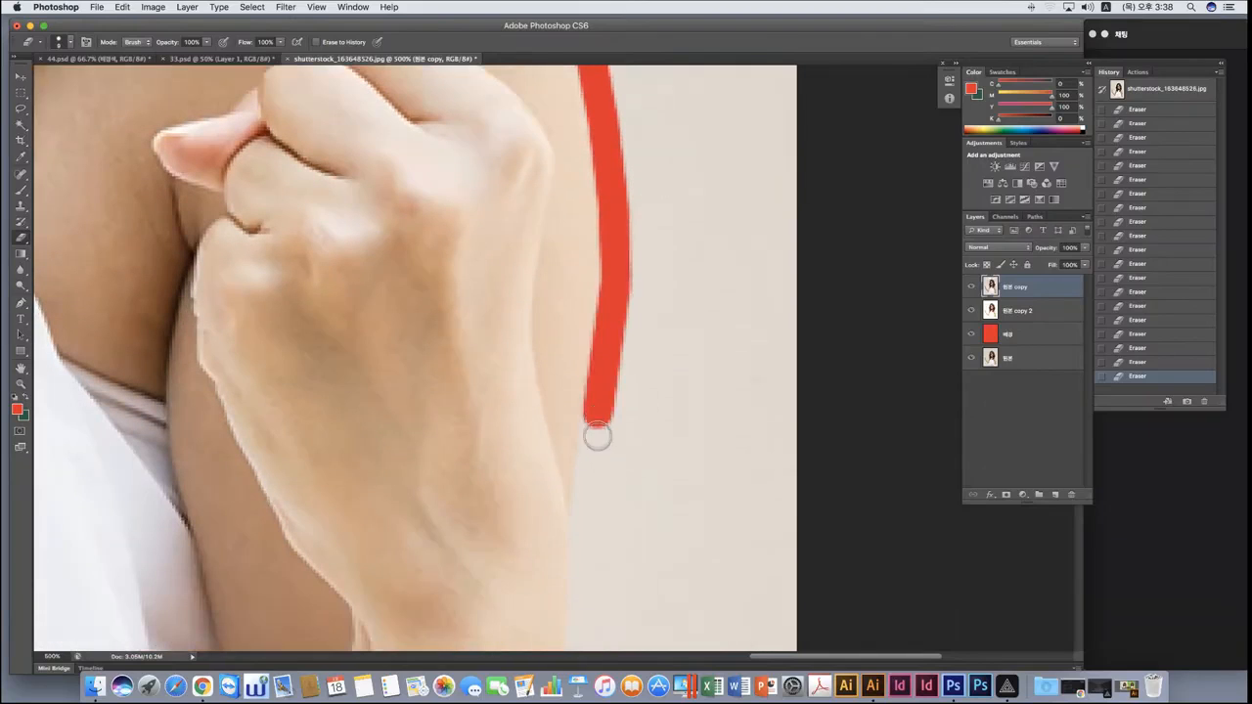
left_click(585, 512, "shift")
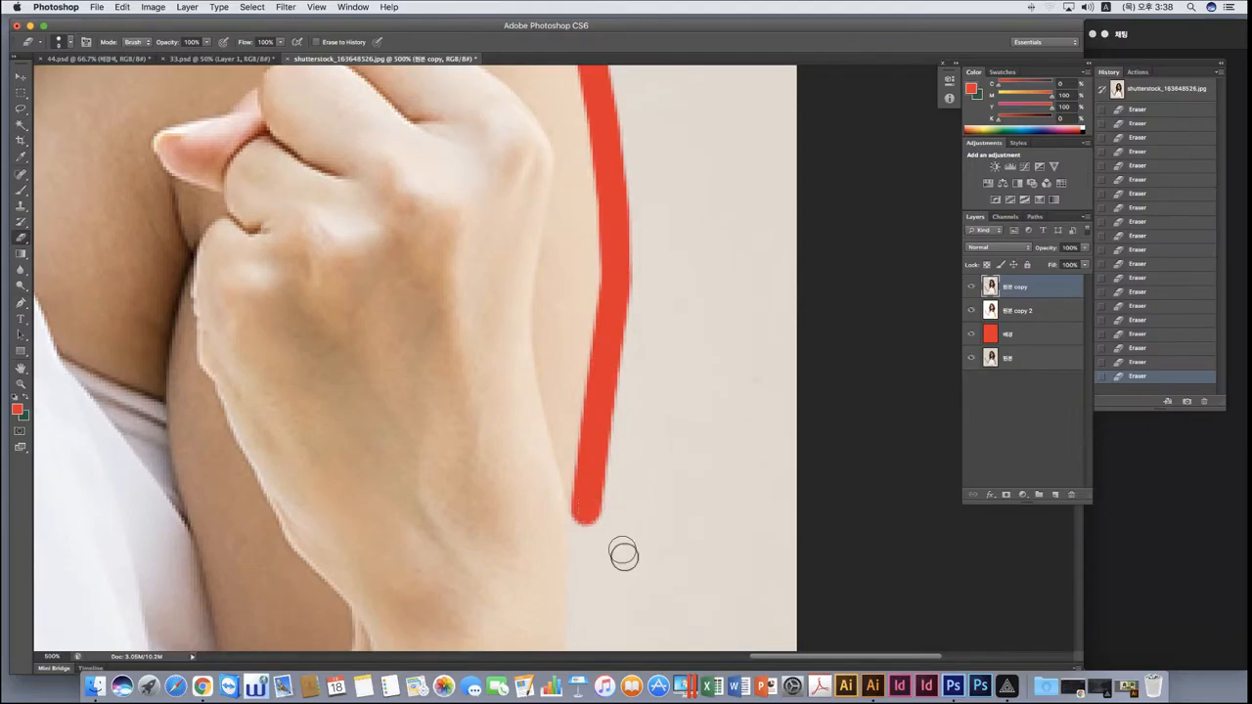
scroll(619, 574, "down", 6)
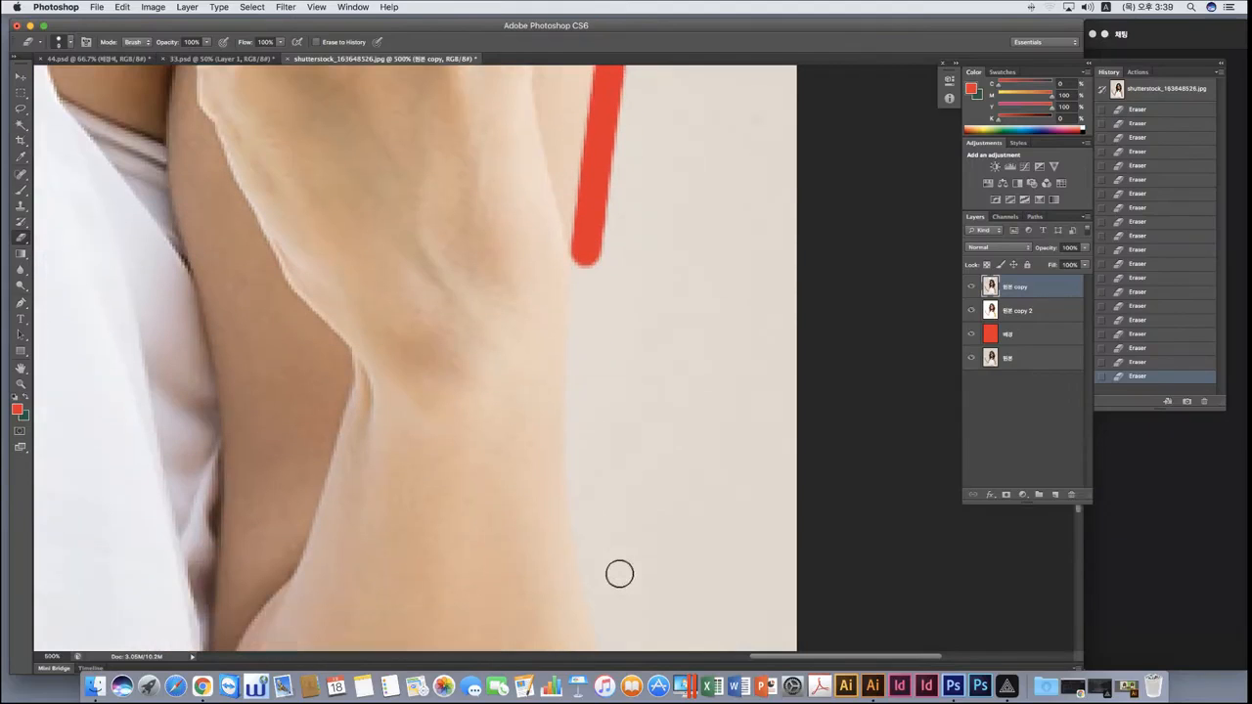
left_click(583, 298, "shift")
left_click(580, 385, "shift")
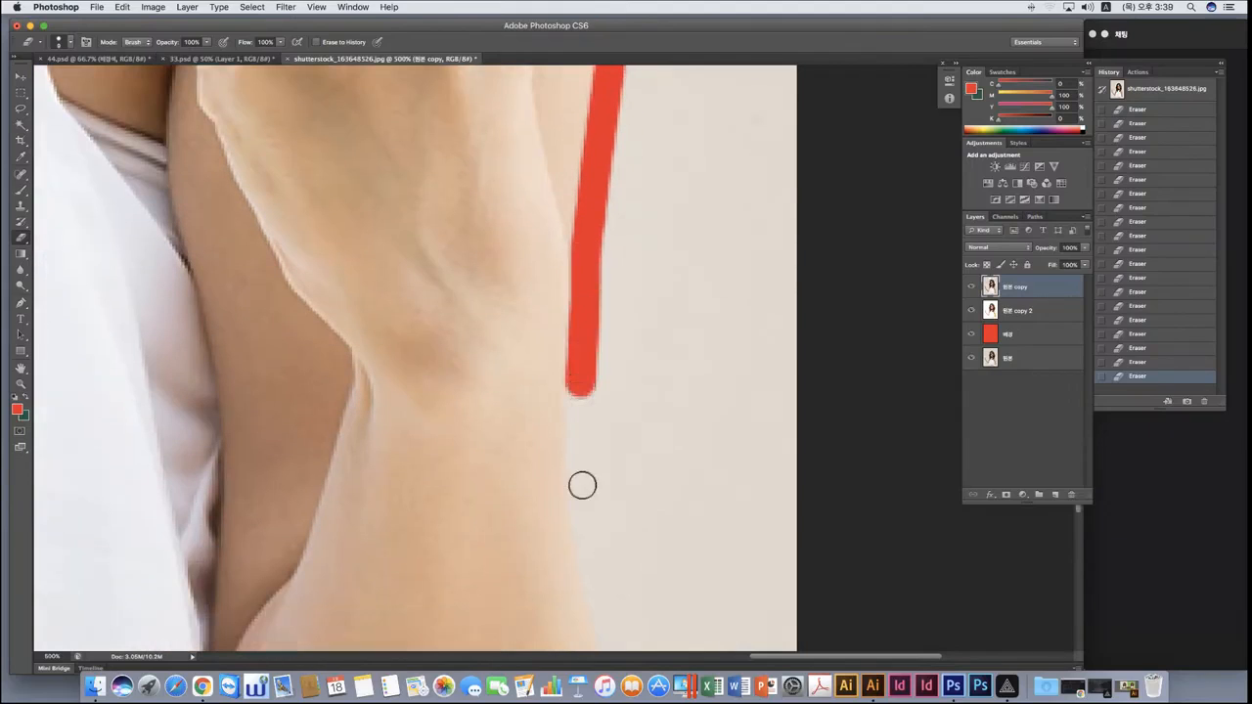
left_click(581, 488, "shift")
scroll(631, 558, "down", 6)
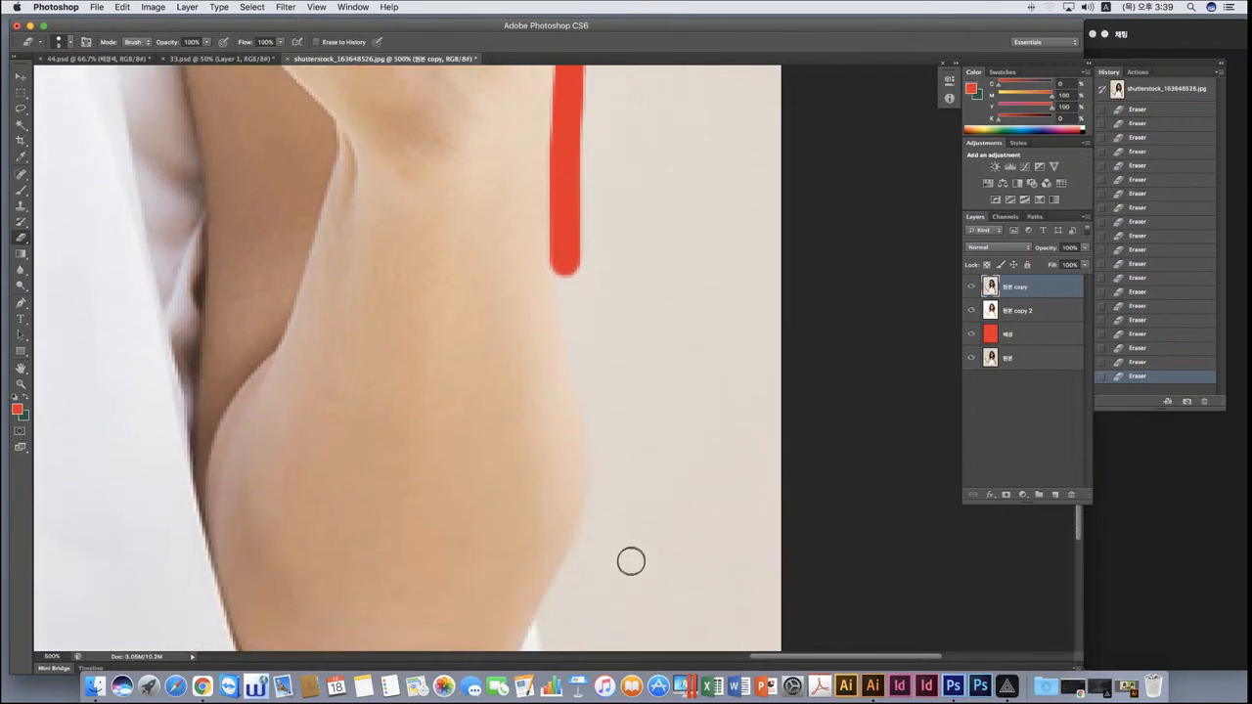
Erase the background around the forearm's outer bulge to where the arm meets the white top near the elbow.
left_click(578, 321, "shift")
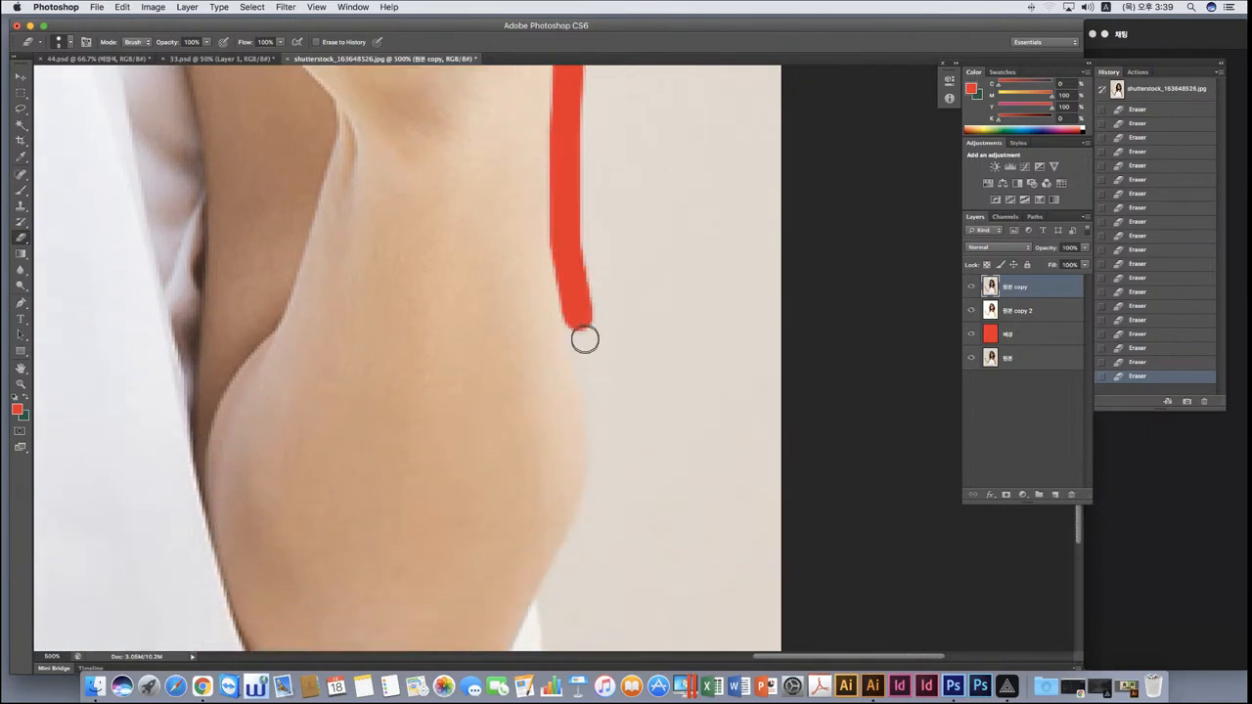
left_click(594, 389, "shift")
left_click(603, 445, "shift")
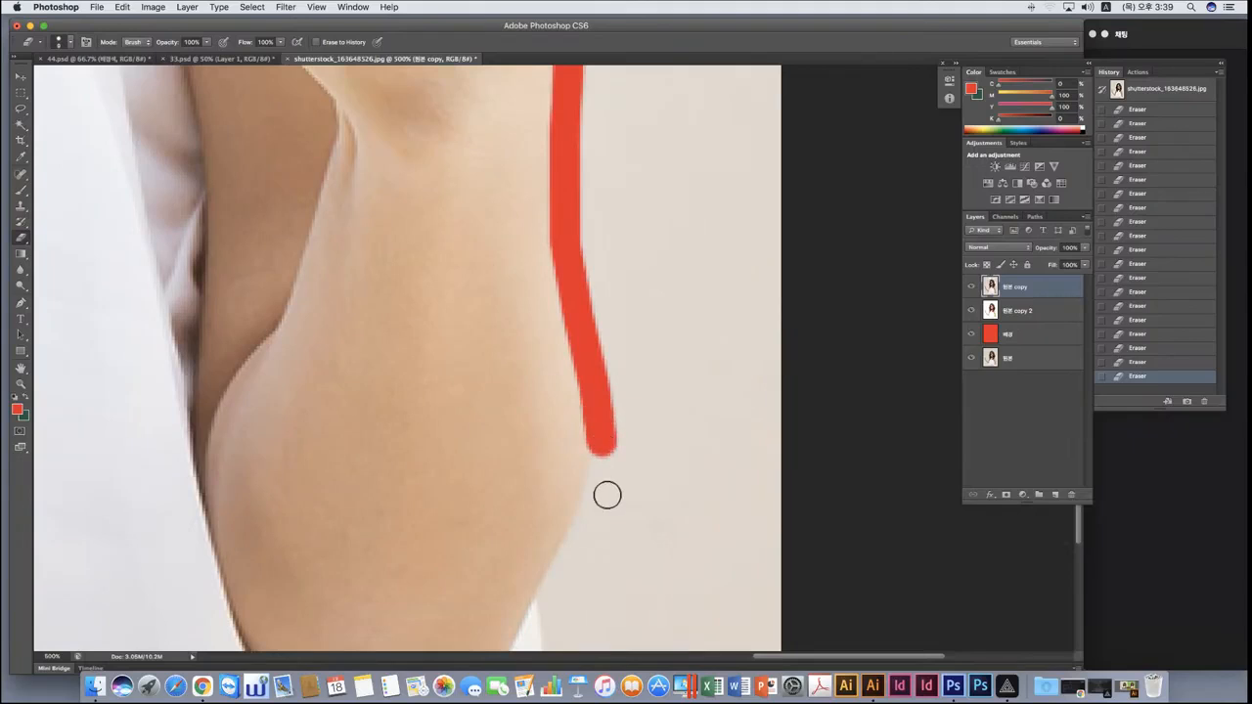
left_click(597, 503, "shift")
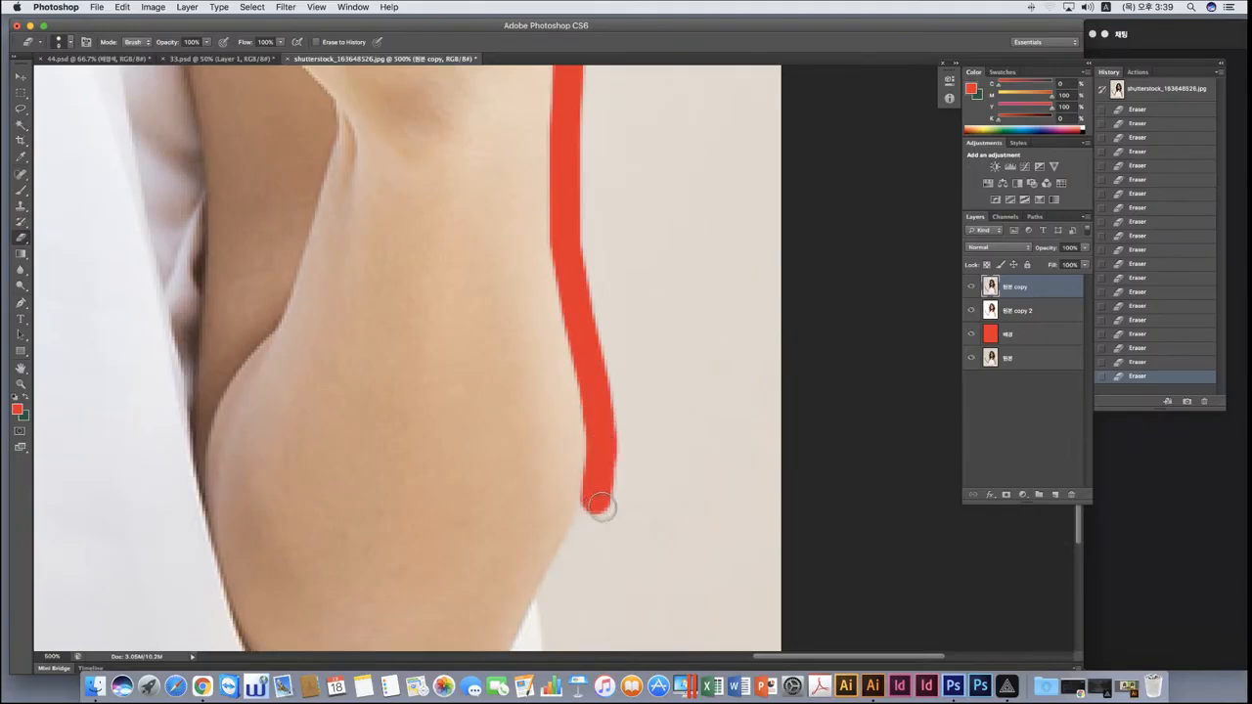
left_click(568, 560, "shift")
scroll(578, 564, "down", 5)
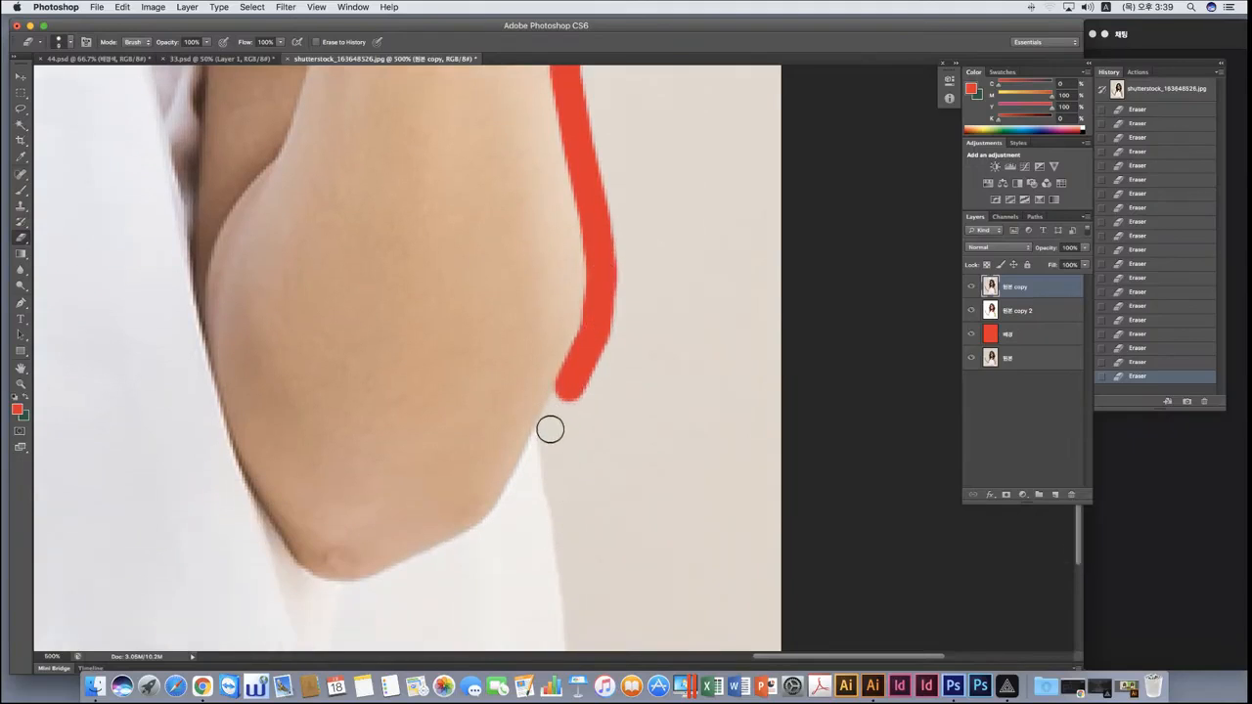
left_click(550, 430, "shift")
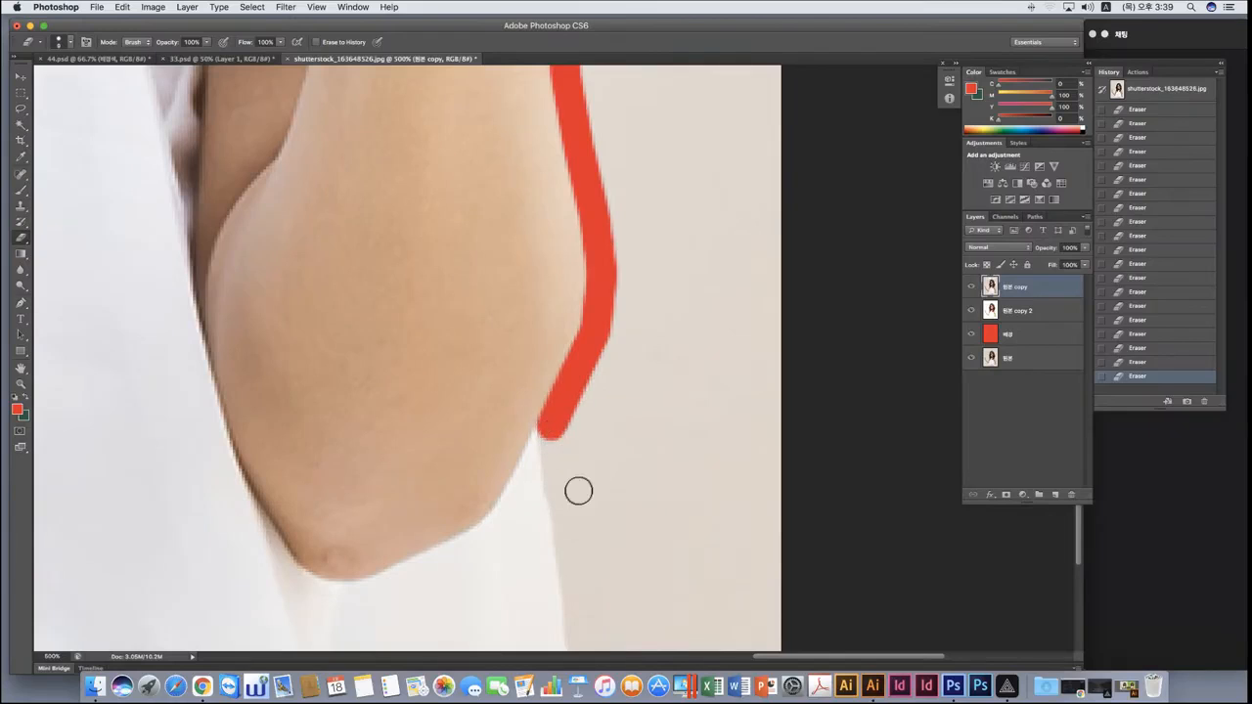
Erase the background down the white top's outer edge below the elbow and along the underside of its hem.
scroll(578, 491, "down", 6)
mouse_move(552, 191)
left_mouse_down()
mouse_move(574, 373)
mouse_move(600, 457)
mouse_move(573, 510)
left_mouse_up()
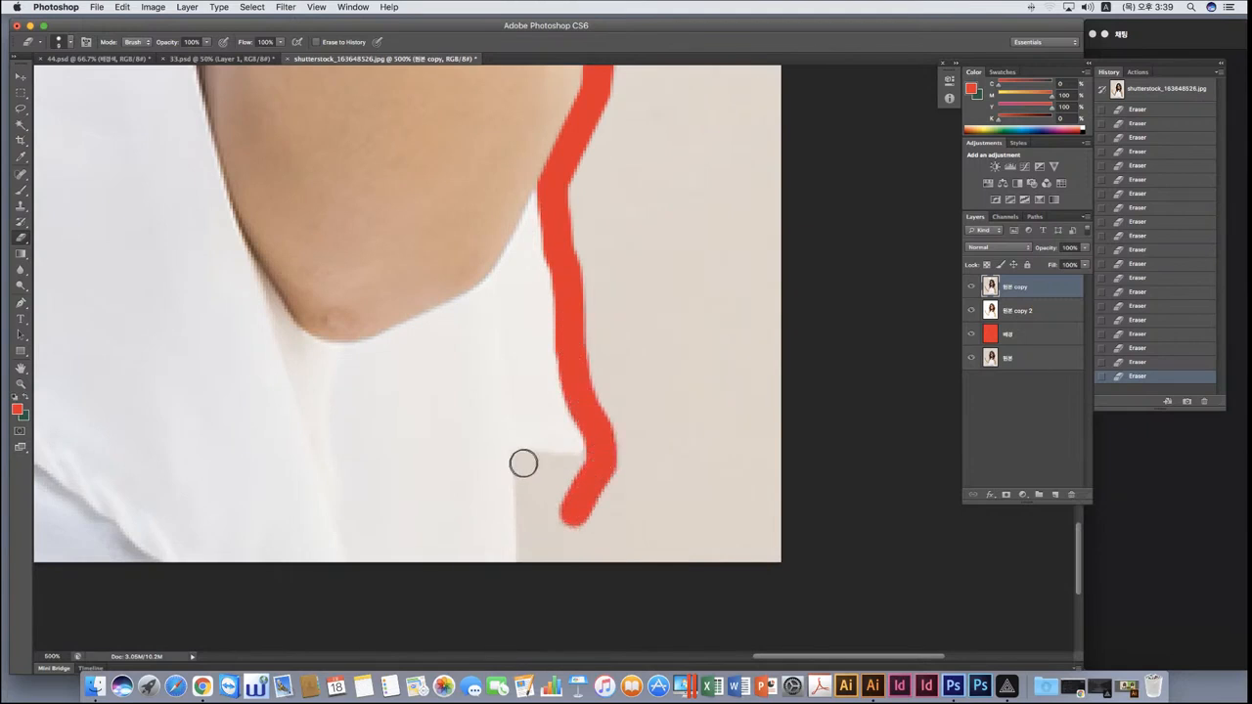
mouse_move(525, 465)
left_mouse_down()
mouse_move(595, 475)
mouse_move(586, 471)
left_mouse_up()
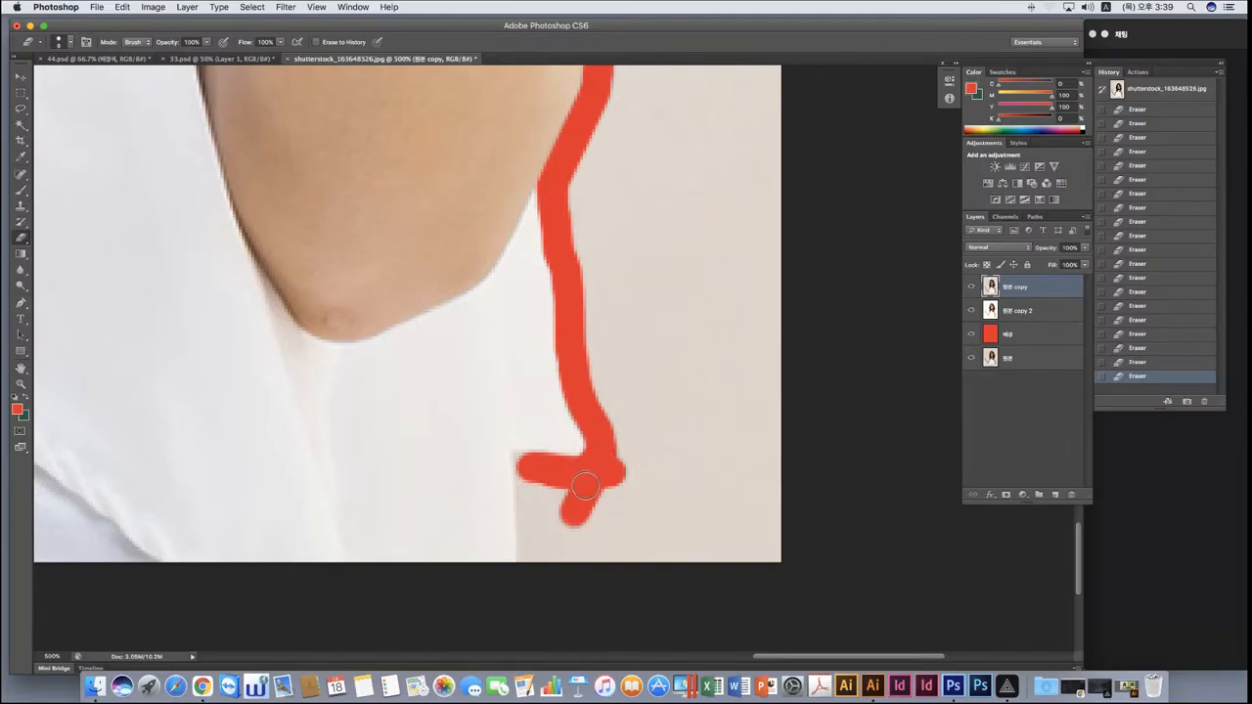
Set the Eraser to 3 px, then erase the corner under the hem and a straight line along the clothing to the image's lower border.
left_click(60, 45)
left_click_drag(34, 84, 32, 83)
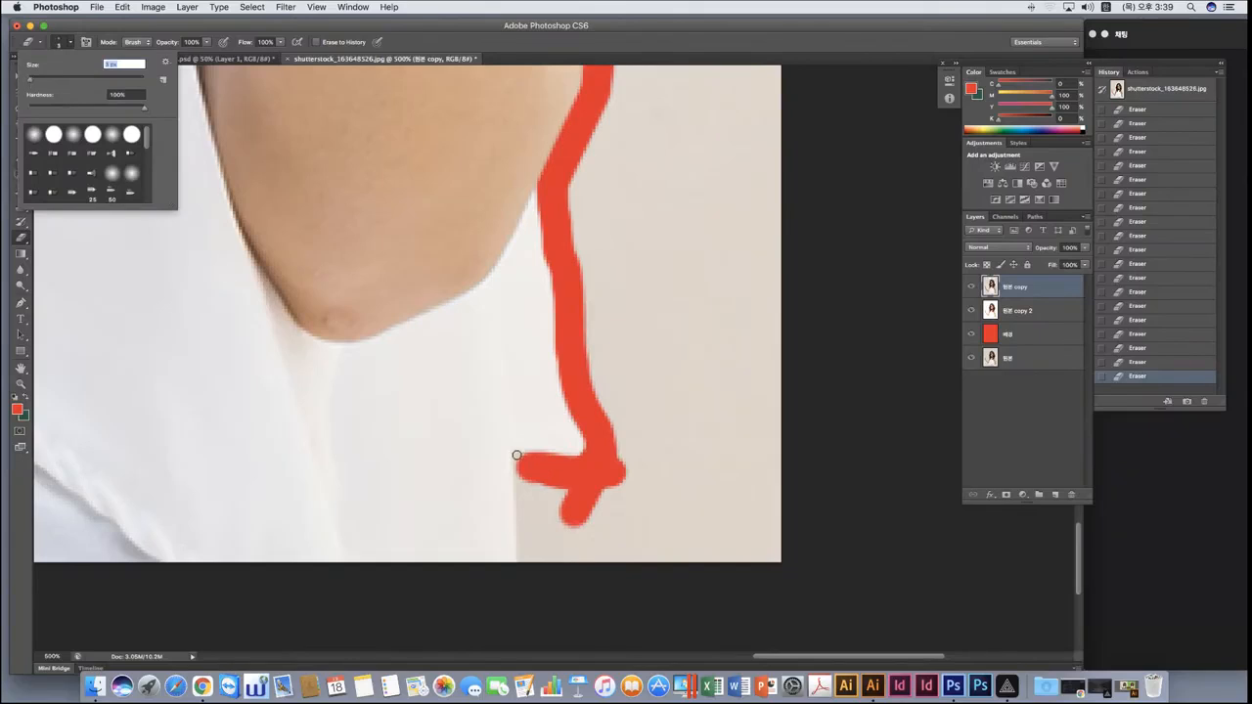
left_click_drag(517, 455, 518, 463)
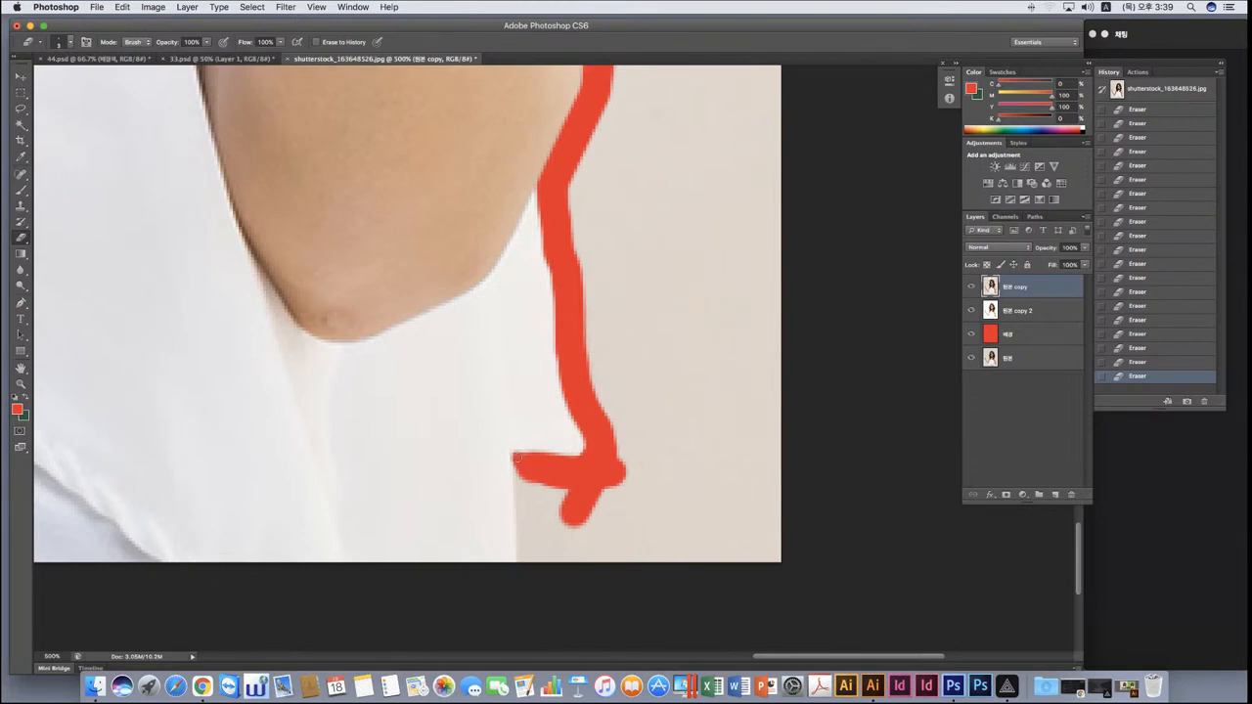
left_click(522, 563, "shift")
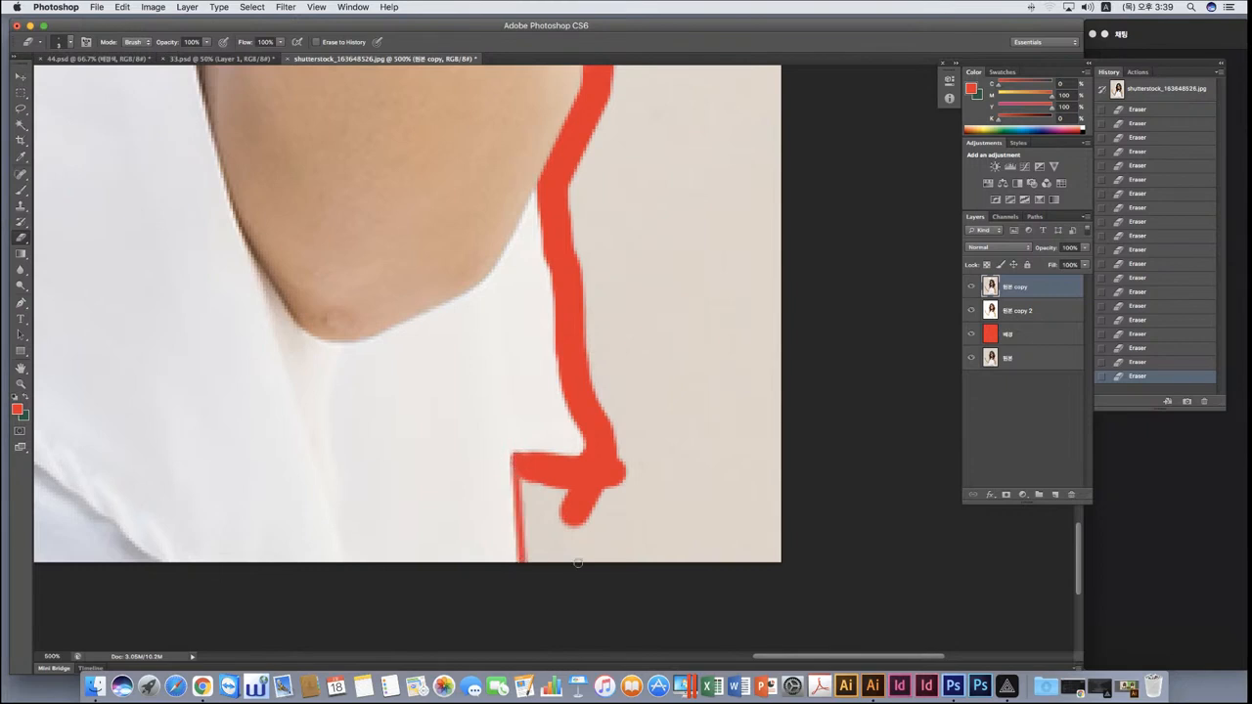
Set the Eraser to 13 px and erase the background beside the white clothing in the image's lower-right corner.
left_click(62, 43)
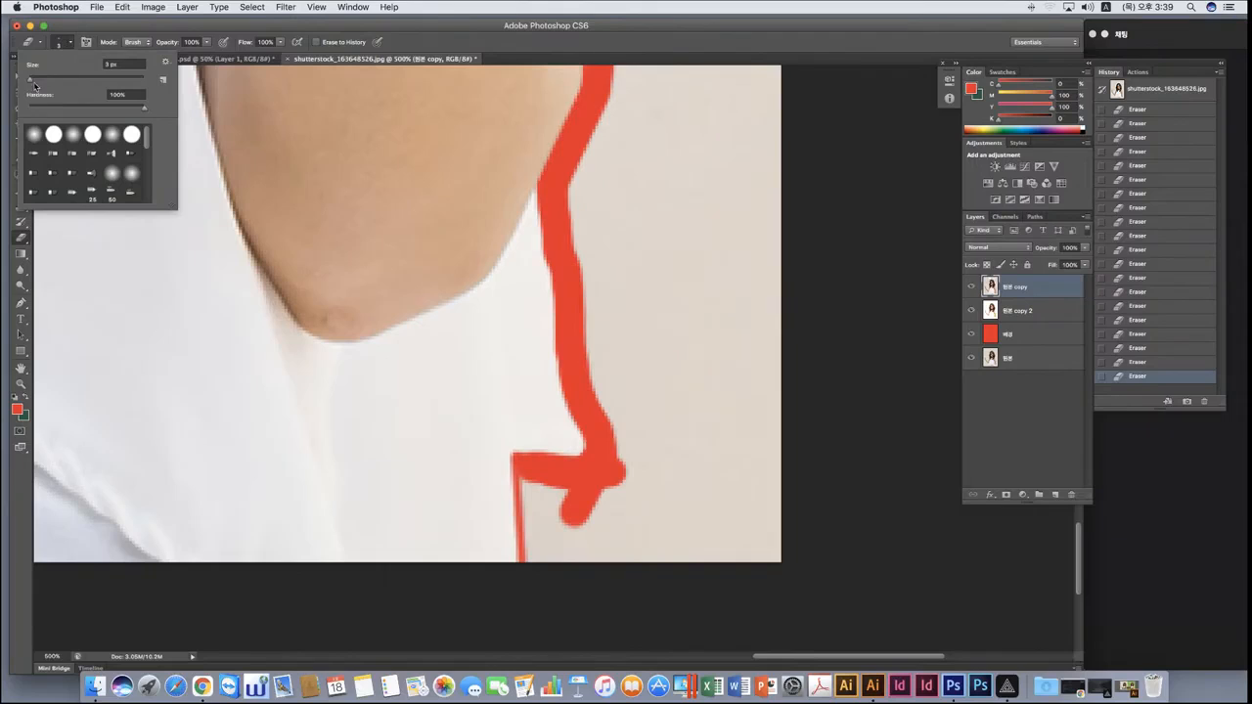
left_click_drag(35, 86, 38, 83)
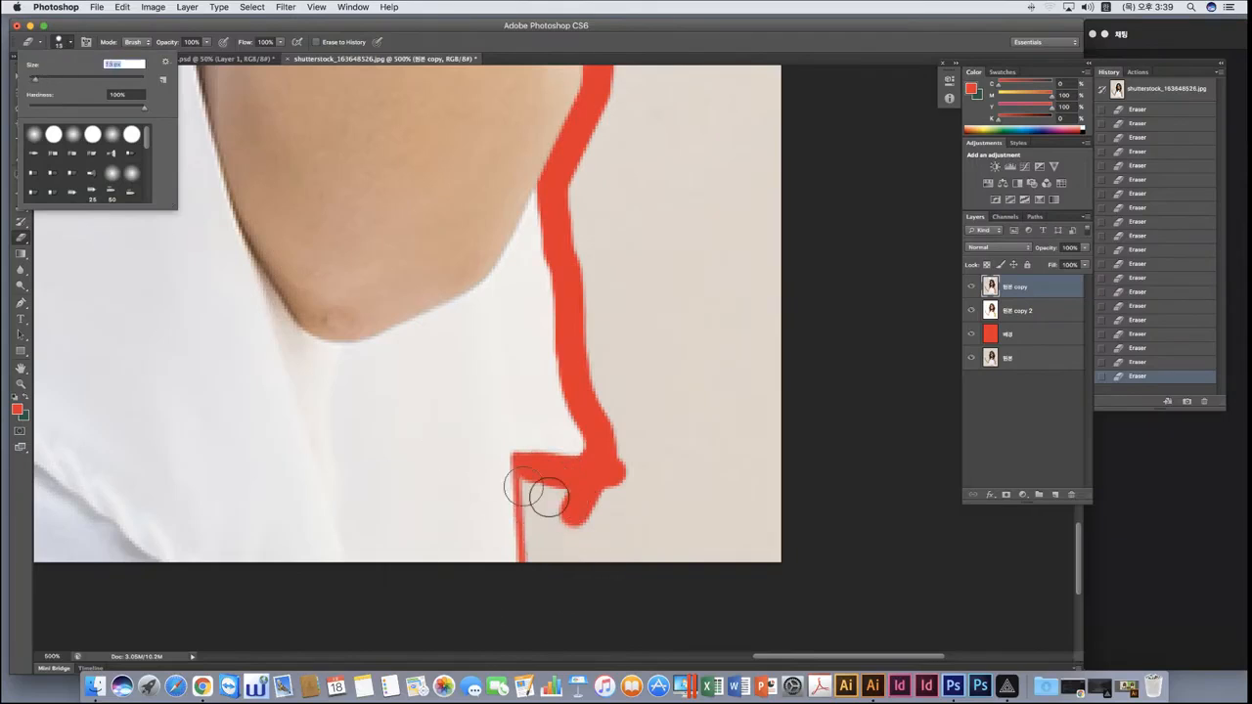
mouse_move(536, 480)
left_mouse_down()
mouse_move(540, 565)
mouse_move(556, 487)
mouse_move(565, 560)
mouse_move(631, 460)
mouse_move(580, 563)
mouse_move(603, 546)
mouse_move(636, 570)
mouse_move(636, 455)
mouse_move(592, 321)
mouse_move(585, 168)
mouse_move(624, 360)
mouse_move(678, 506)
mouse_move(674, 426)
mouse_move(621, 201)
mouse_move(721, 344)
mouse_move(706, 453)
mouse_move(672, 399)
mouse_move(674, 323)
mouse_move(695, 352)
mouse_move(690, 333)
mouse_move(710, 448)
mouse_move(694, 501)
mouse_move(714, 515)
mouse_move(688, 546)
mouse_move(707, 509)
mouse_move(700, 520)
mouse_move(782, 557)
mouse_move(718, 521)
mouse_move(756, 467)
mouse_move(727, 424)
mouse_move(725, 385)
mouse_move(829, 377)
mouse_move(712, 315)
mouse_move(754, 352)
mouse_move(725, 358)
left_mouse_up()
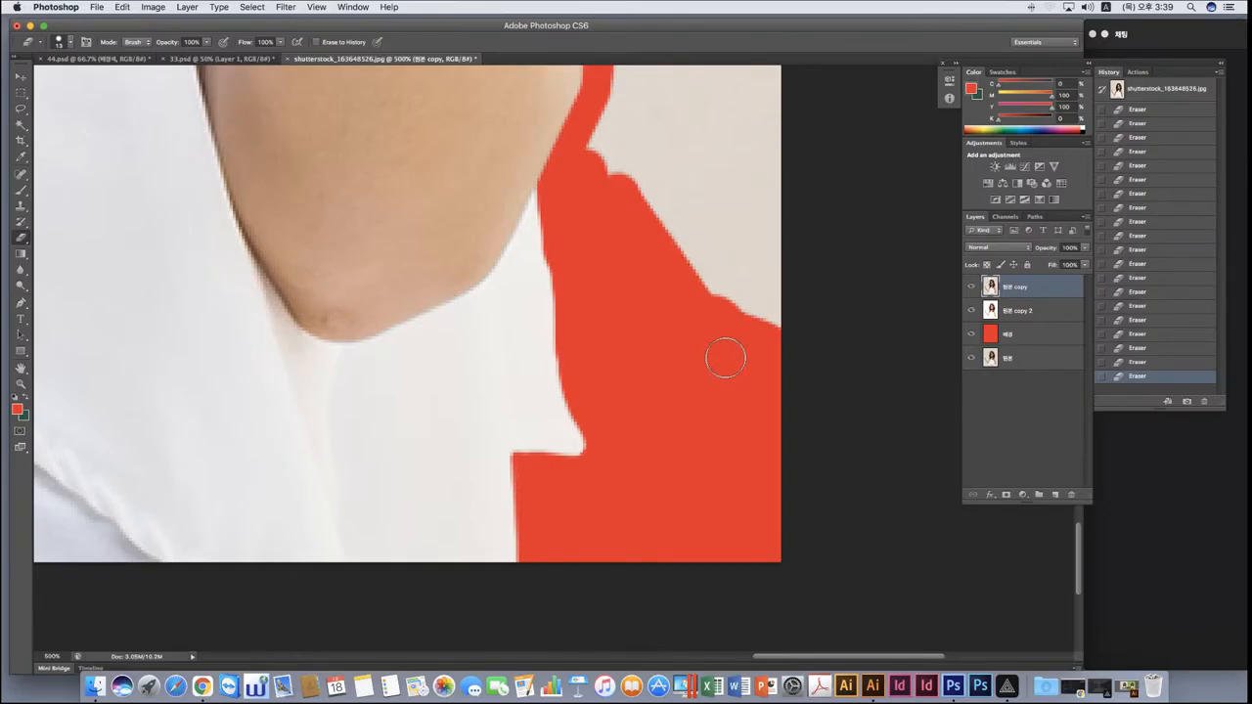
With a smaller Eraser, clear the background showing through the gap between the hair strands and the jaw.
scroll(728, 363, "down", 8)
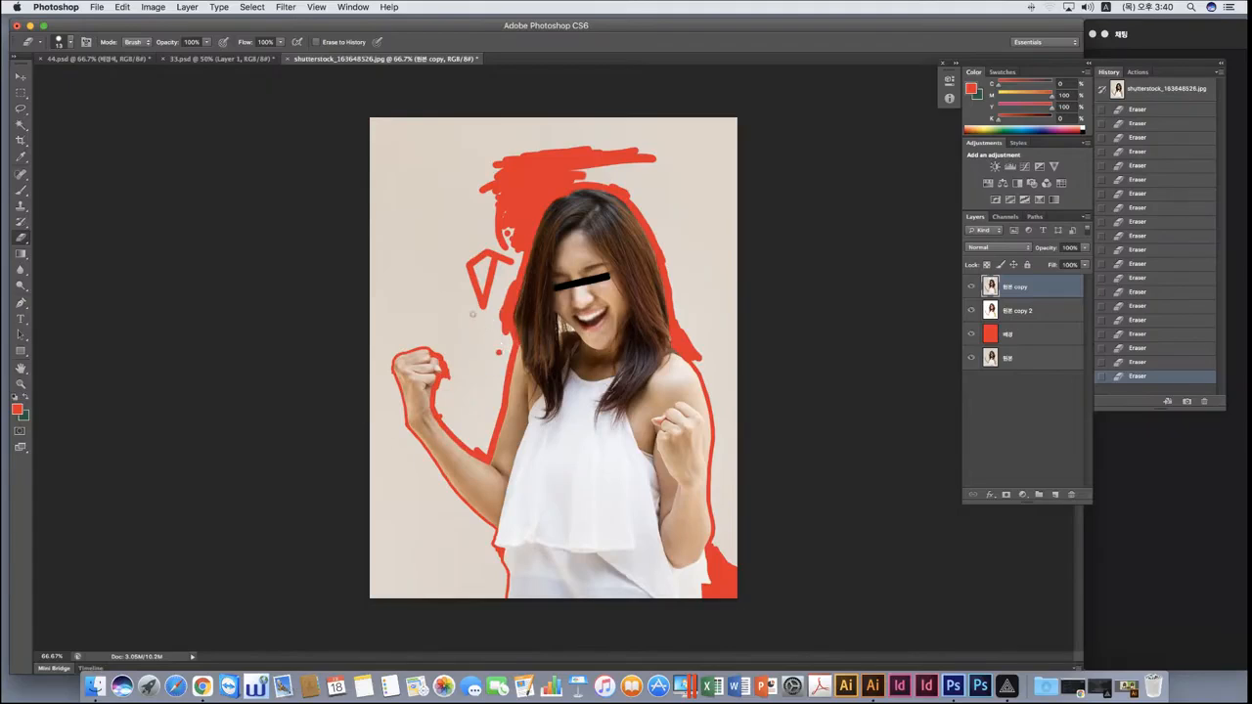
left_click(20, 383)
left_click_drag(567, 331, 470, 290)
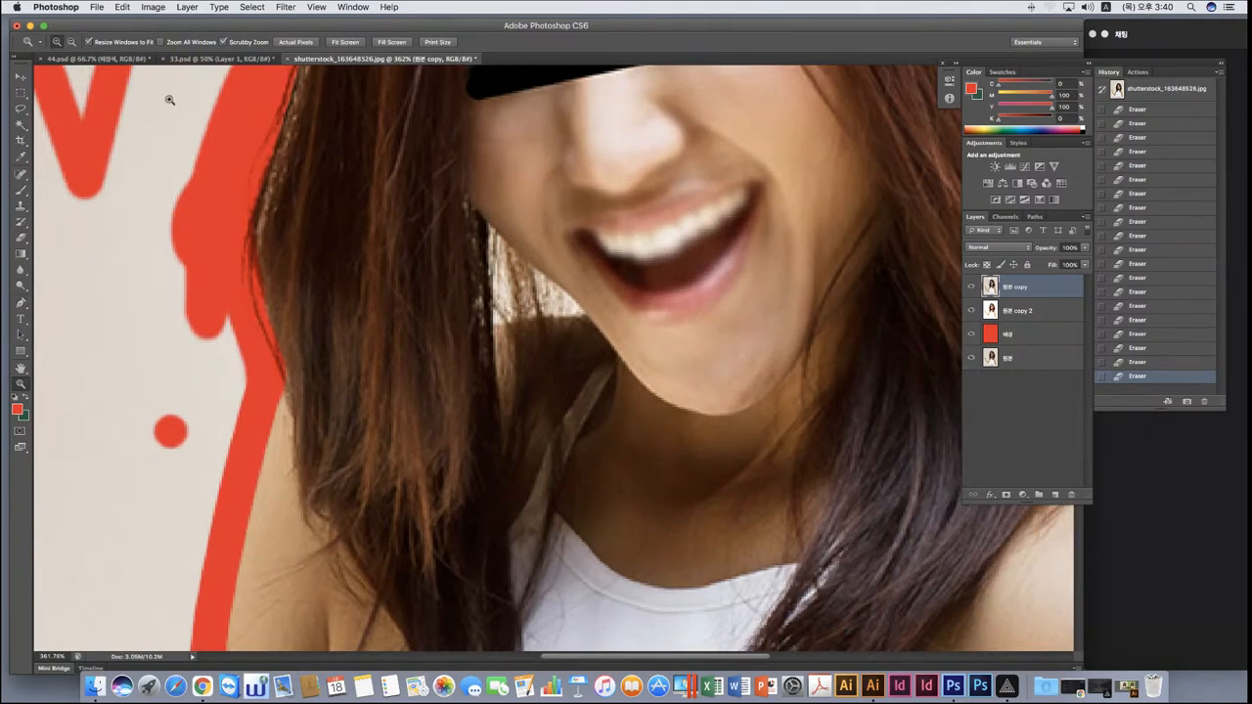
left_click(22, 238)
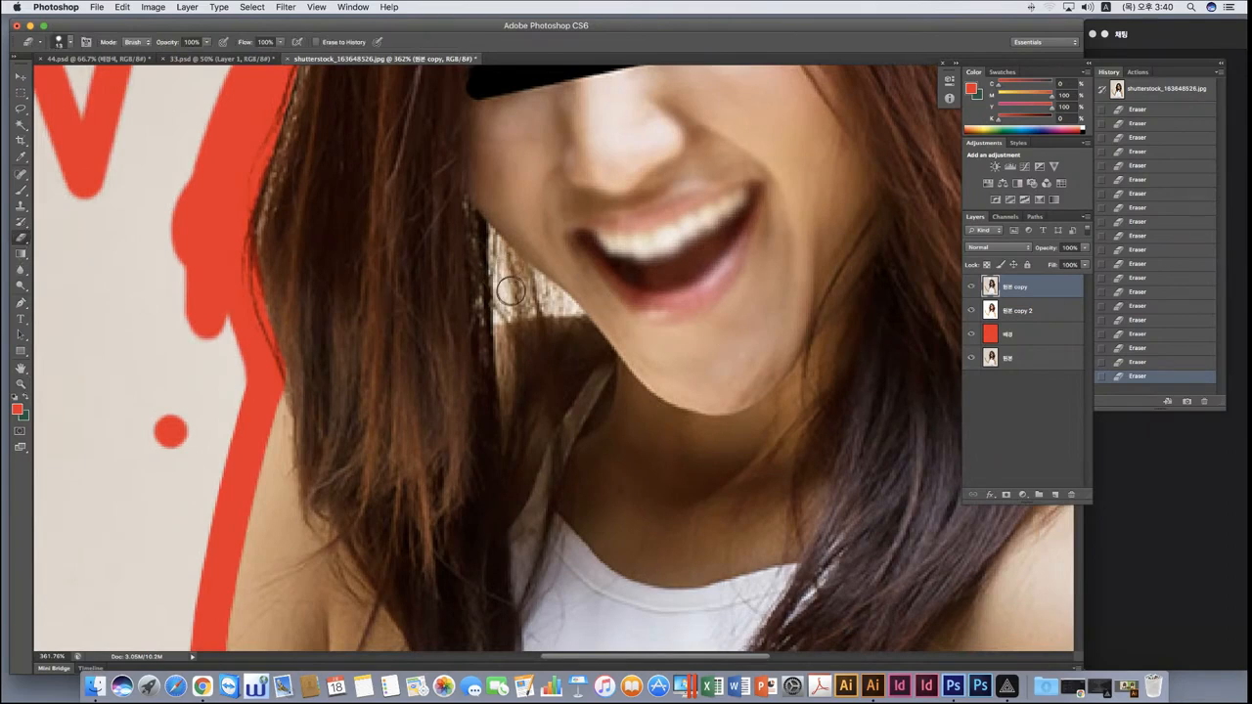
left_click(67, 45)
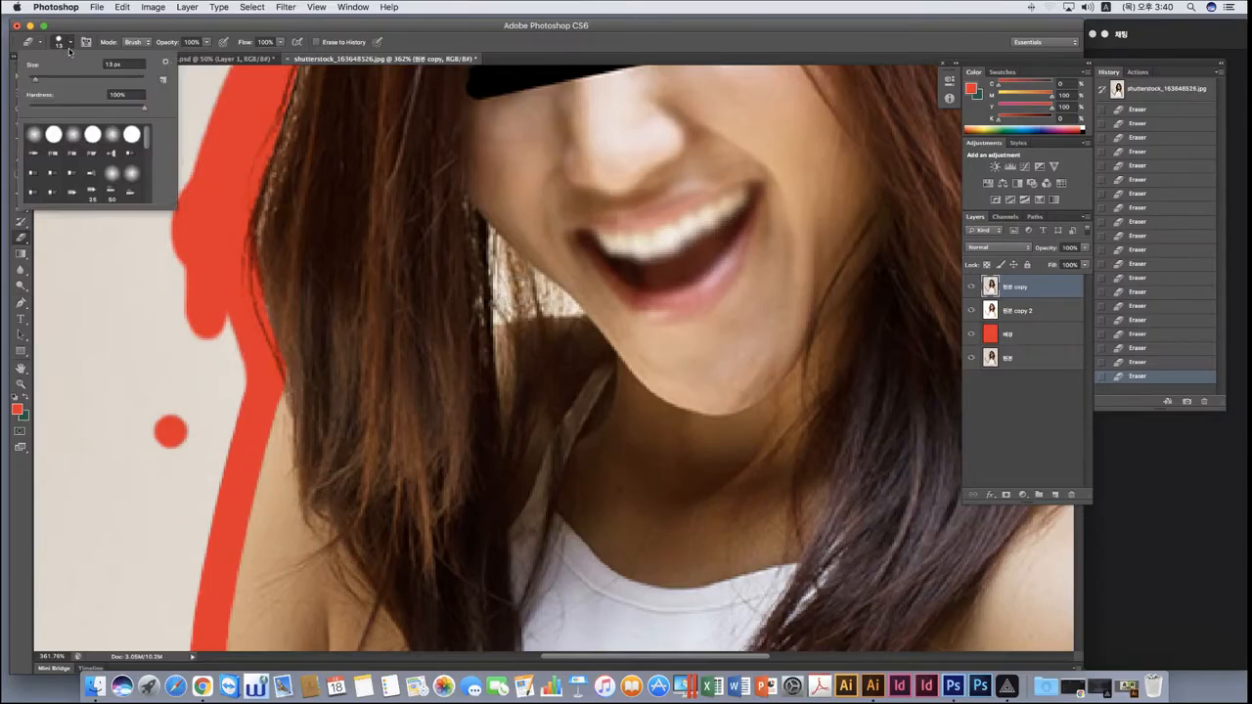
left_click_drag(36, 80, 34, 81)
left_click_drag(492, 235, 497, 239)
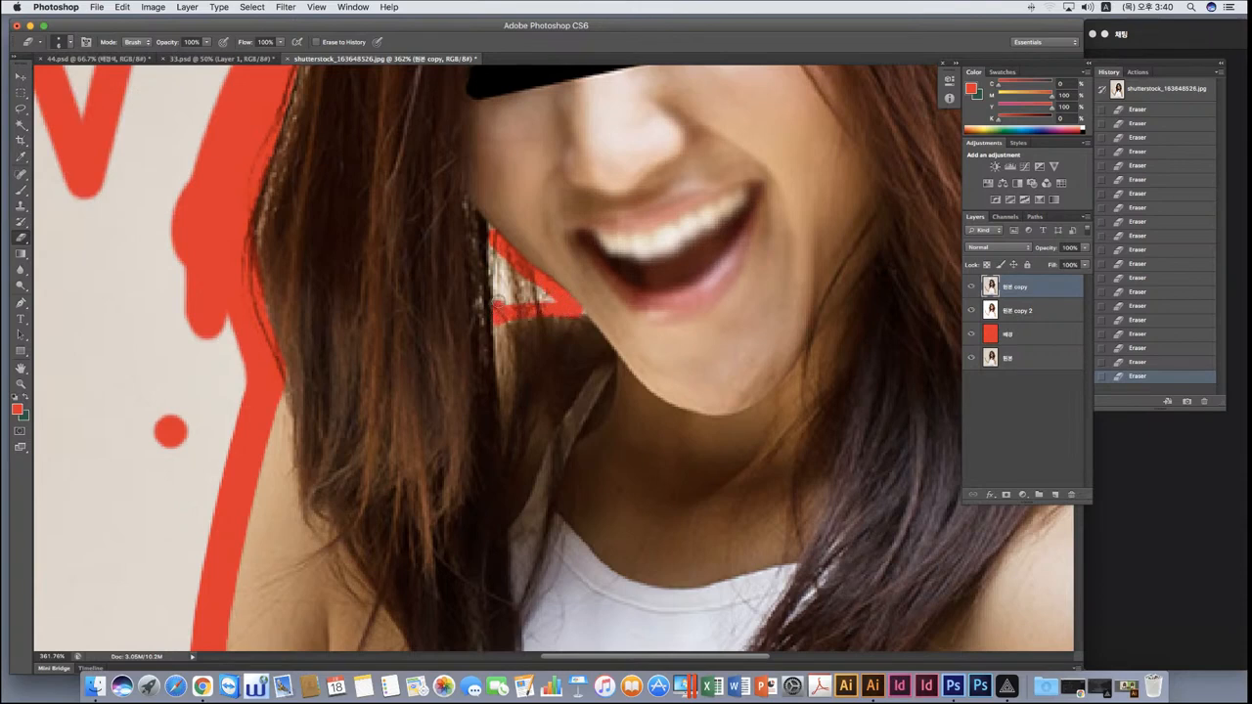
mouse_move(497, 306)
left_mouse_down()
mouse_move(494, 237)
mouse_move(508, 303)
left_mouse_up()
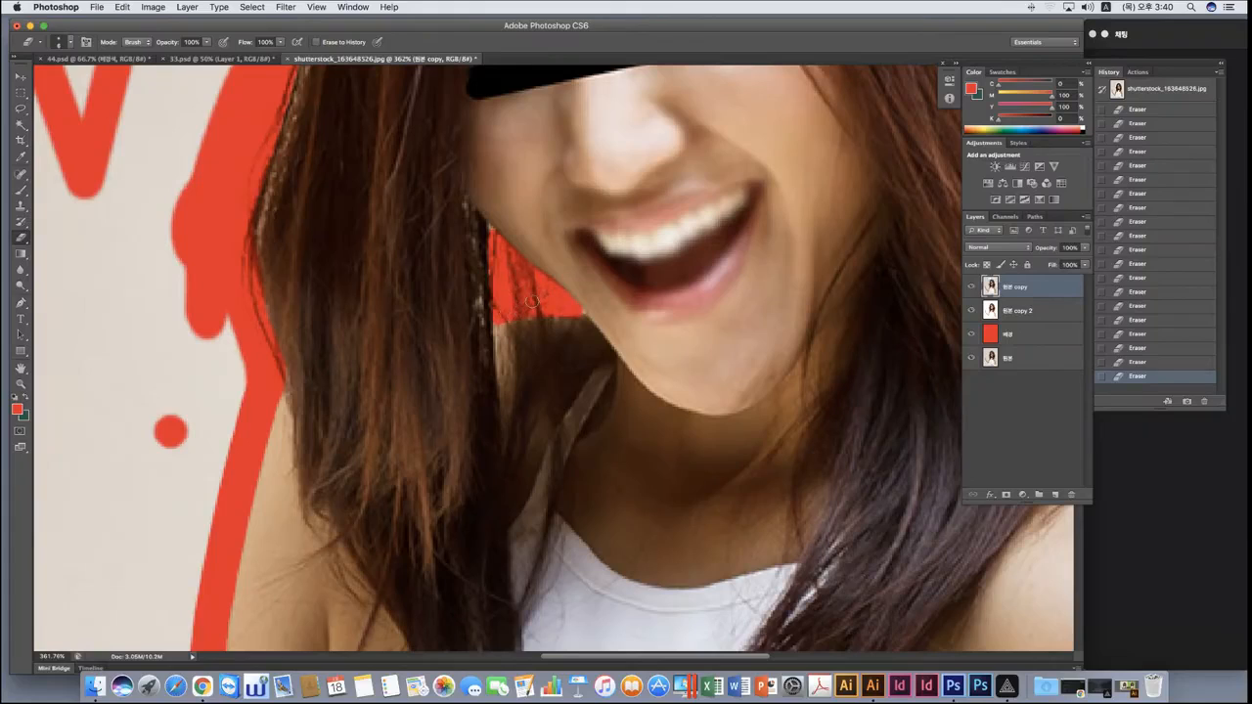
left_click(62, 44)
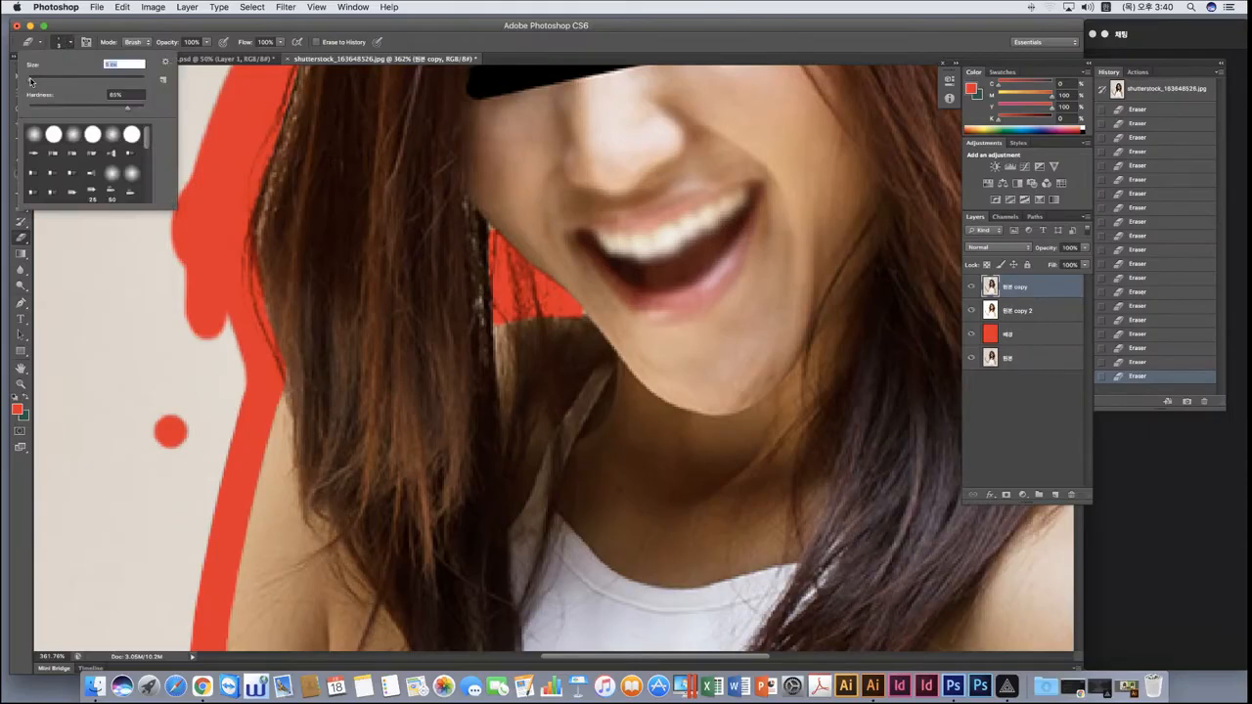
left_click(490, 226)
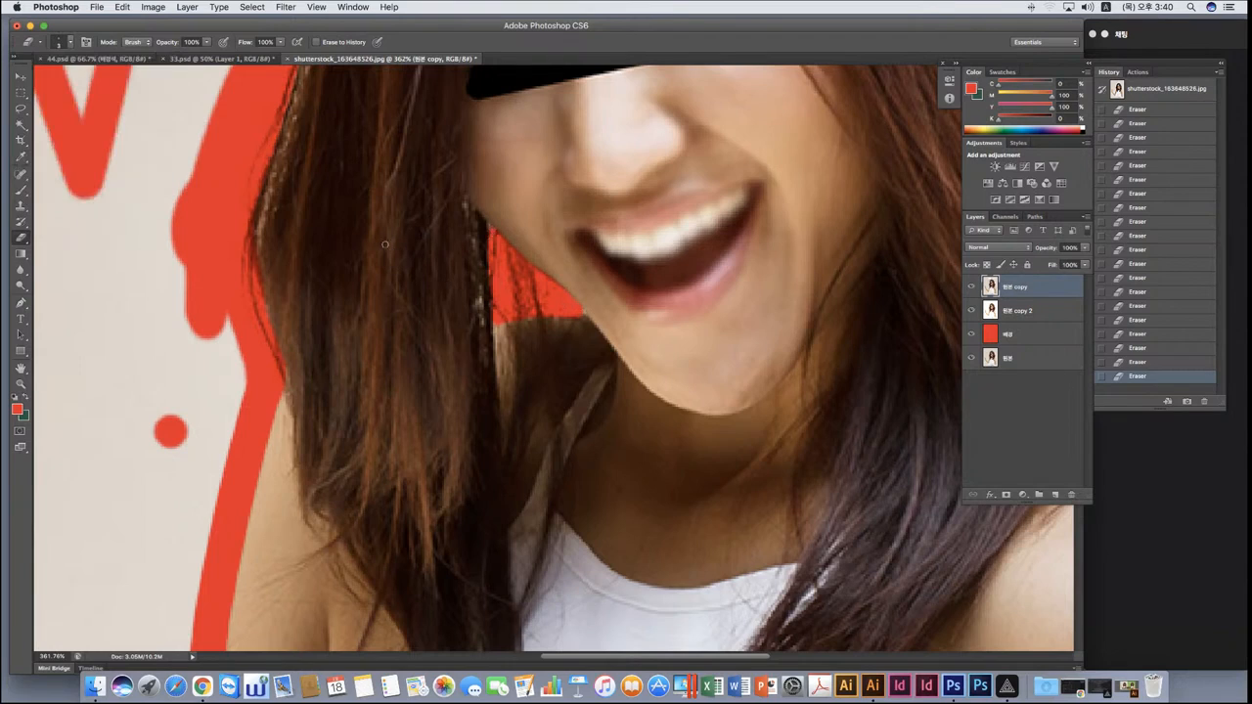
Select a full-width rectangular strip of background above the head, delete it from the layer, and deselect.
key("super+minus")
key("super+minus")
key("super+minus")
key("super+minus")
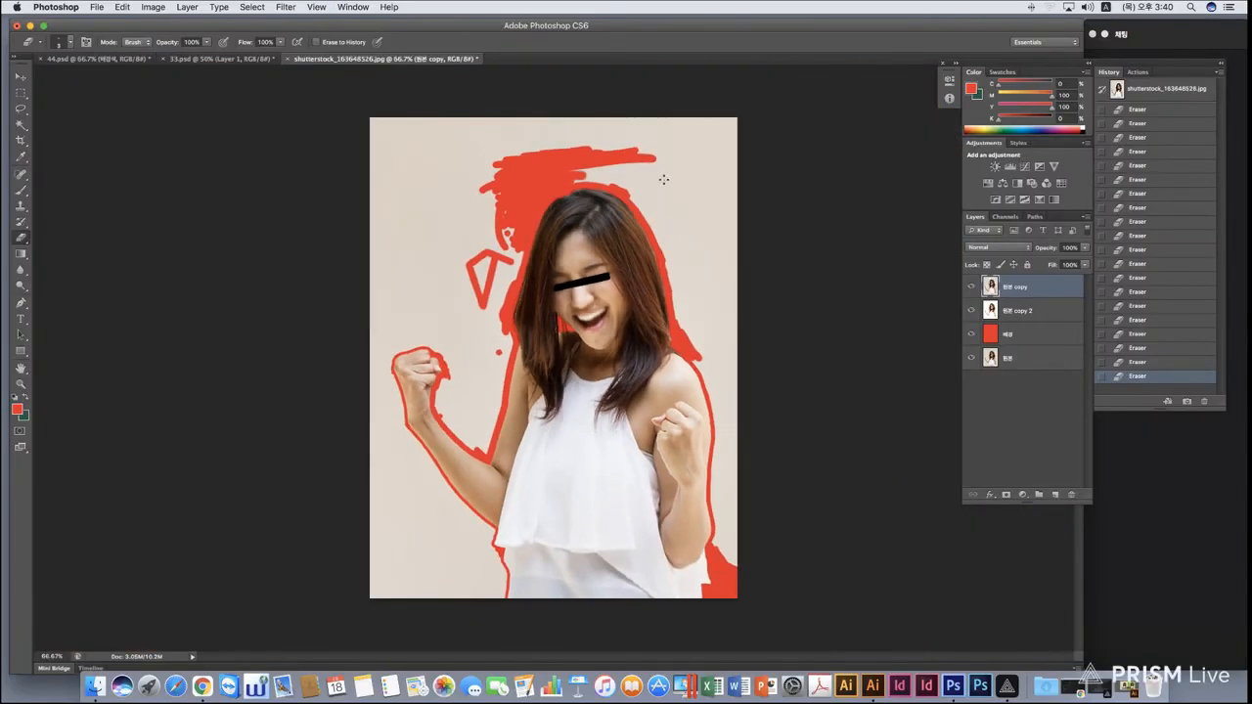
left_click(19, 96)
left_click_drag(298, 97, 828, 179)
key("Delete")
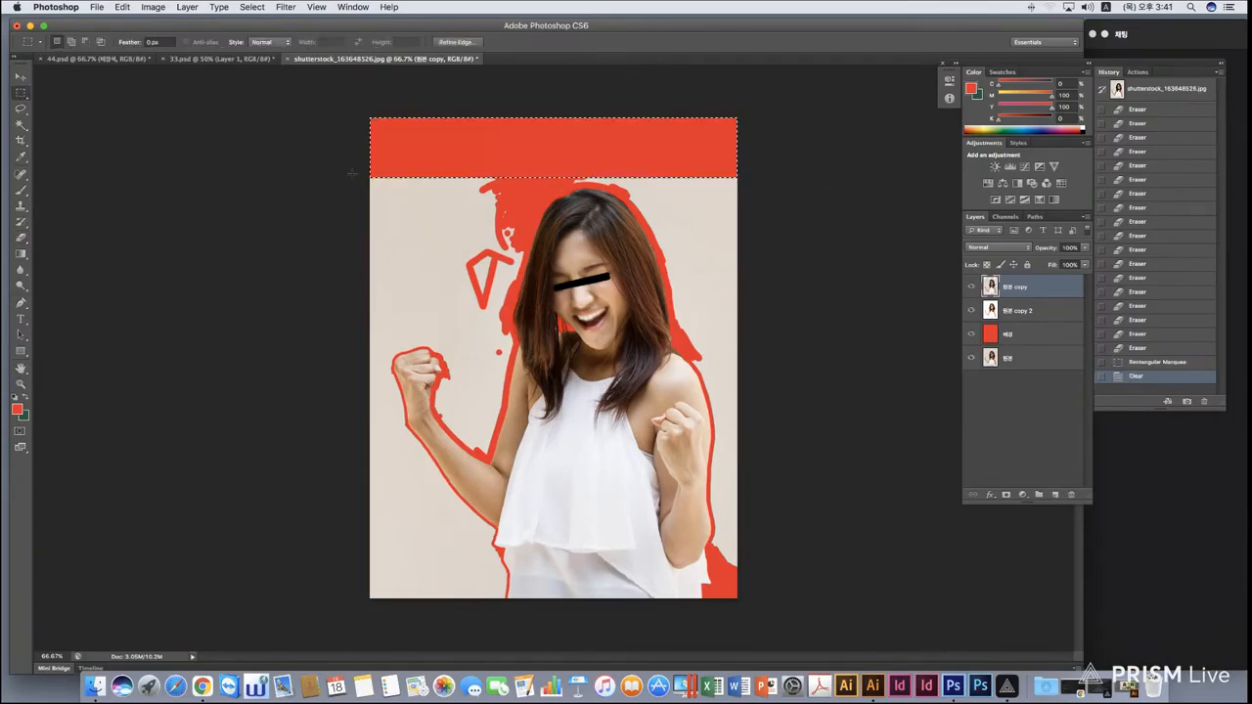
key("ctrl+d")
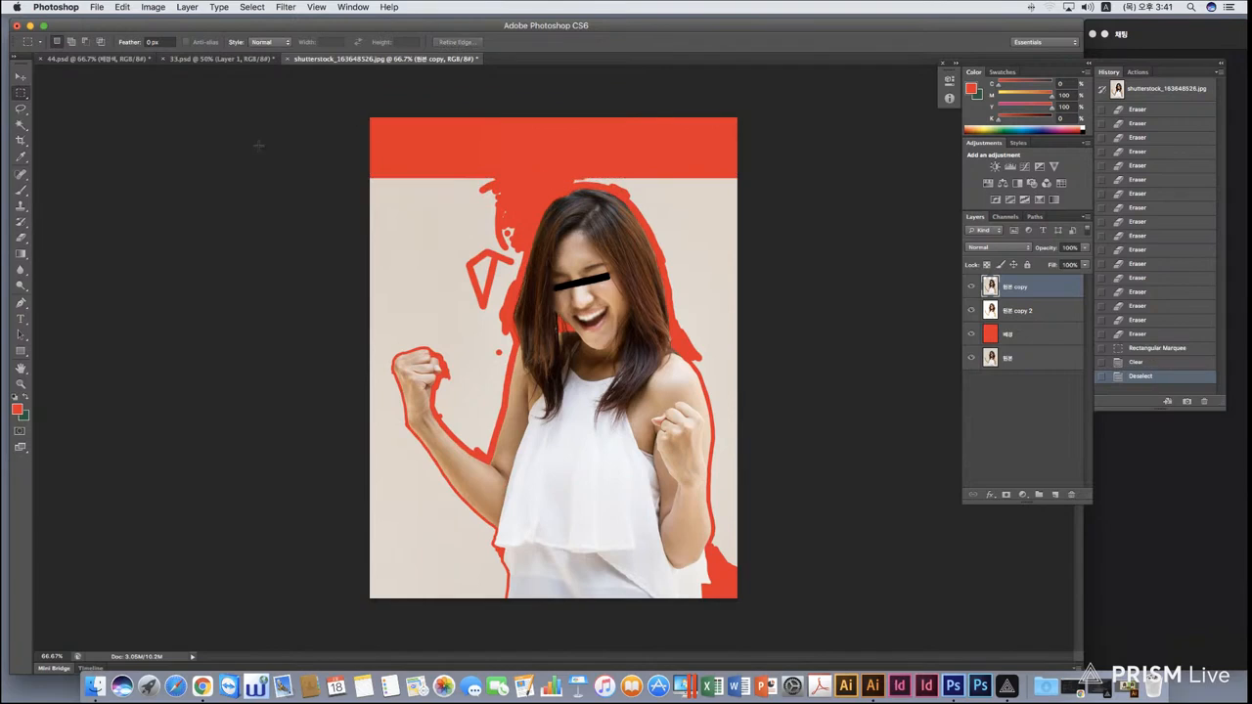
Set the Eraser to 80 px and erase the background between the hair and the raised arm, out to the image's left border above the fist.
left_click(21, 238)
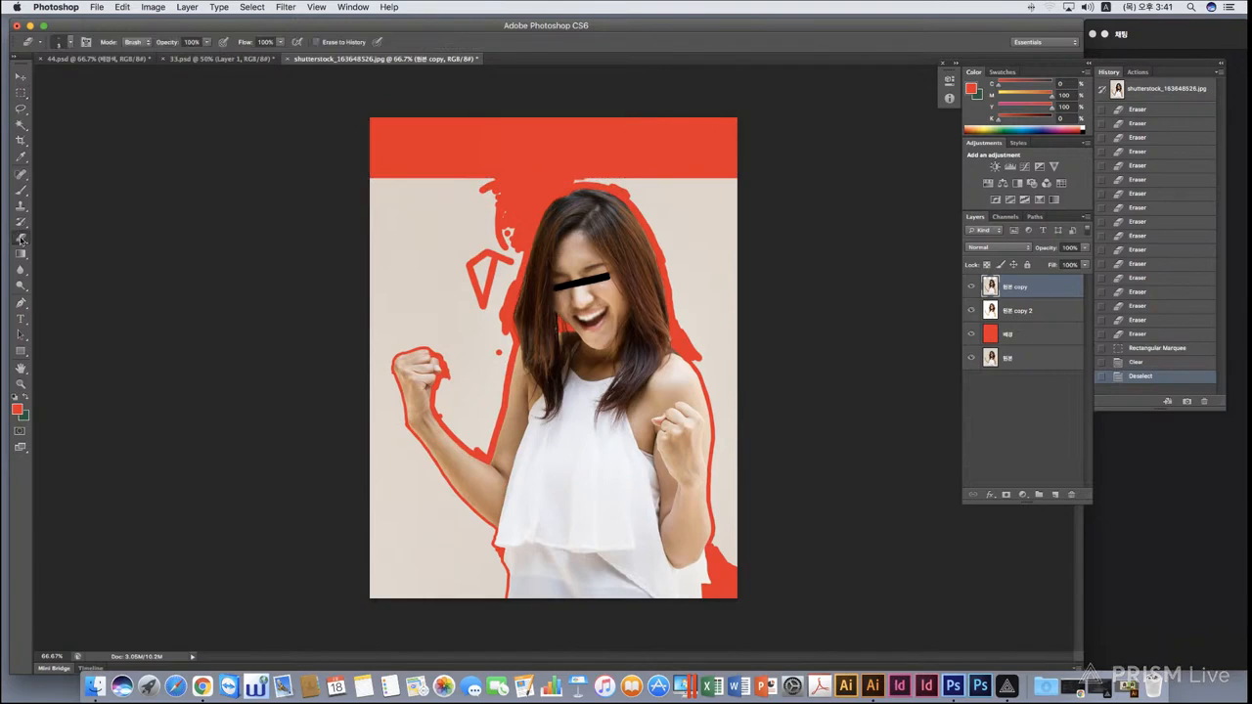
left_click(71, 43)
left_click(47, 81)
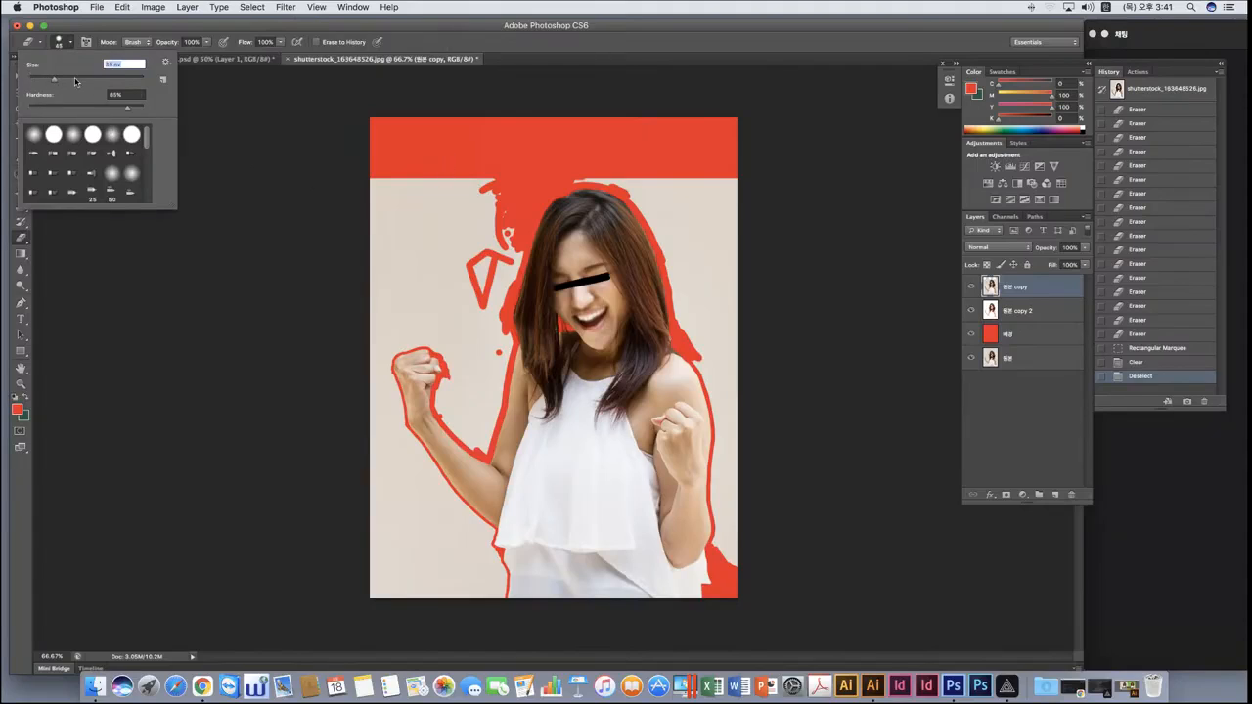
mouse_move(504, 168)
left_mouse_down()
mouse_move(472, 267)
mouse_move(499, 185)
mouse_move(500, 266)
mouse_move(511, 236)
mouse_move(510, 255)
mouse_move(485, 418)
mouse_move(479, 264)
mouse_move(491, 307)
left_mouse_up()
left_click_drag(540, 209, 616, 262)
key("super+z")
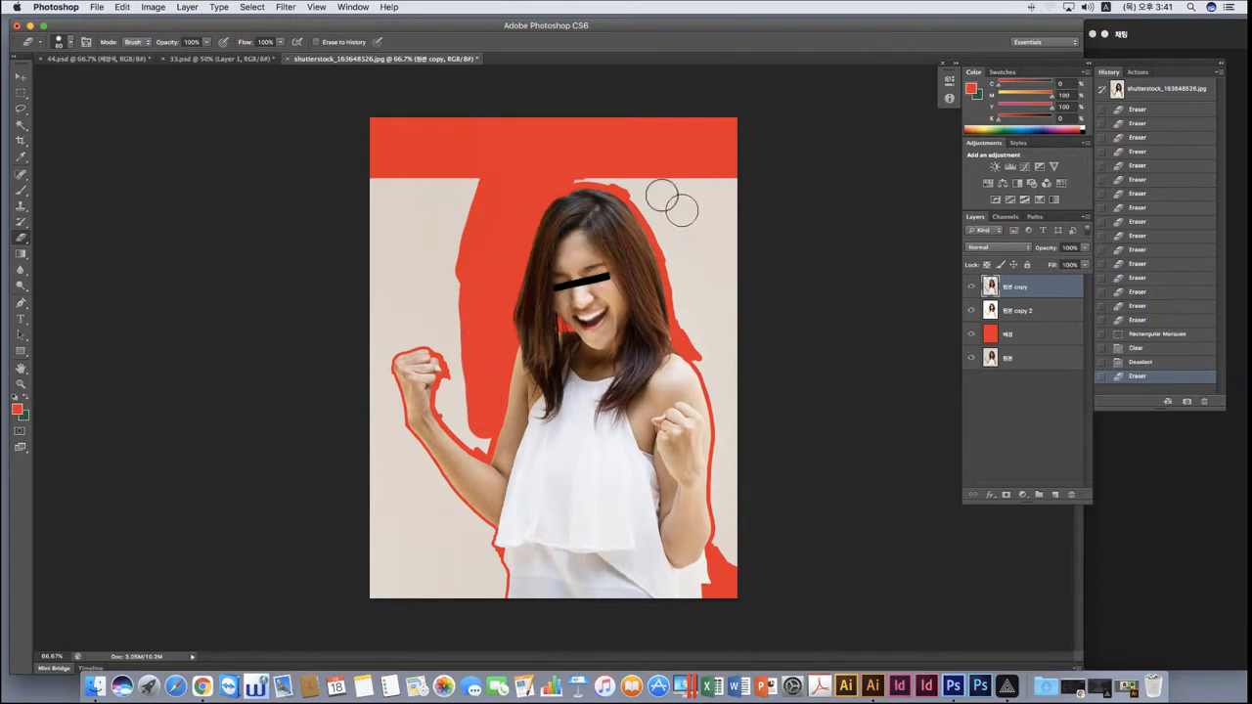
mouse_move(642, 181)
left_mouse_down()
mouse_move(557, 173)
mouse_move(480, 200)
mouse_move(462, 247)
mouse_move(461, 228)
mouse_move(421, 237)
mouse_move(432, 206)
mouse_move(414, 191)
mouse_move(424, 170)
mouse_move(370, 182)
mouse_move(378, 173)
mouse_move(423, 261)
mouse_move(459, 258)
mouse_move(374, 243)
mouse_move(461, 302)
mouse_move(422, 249)
mouse_move(392, 245)
mouse_move(376, 299)
mouse_move(394, 278)
mouse_move(452, 304)
mouse_move(458, 321)
mouse_move(410, 318)
mouse_move(364, 337)
mouse_move(444, 325)
mouse_move(468, 357)
mouse_move(455, 333)
mouse_move(470, 415)
left_mouse_up()
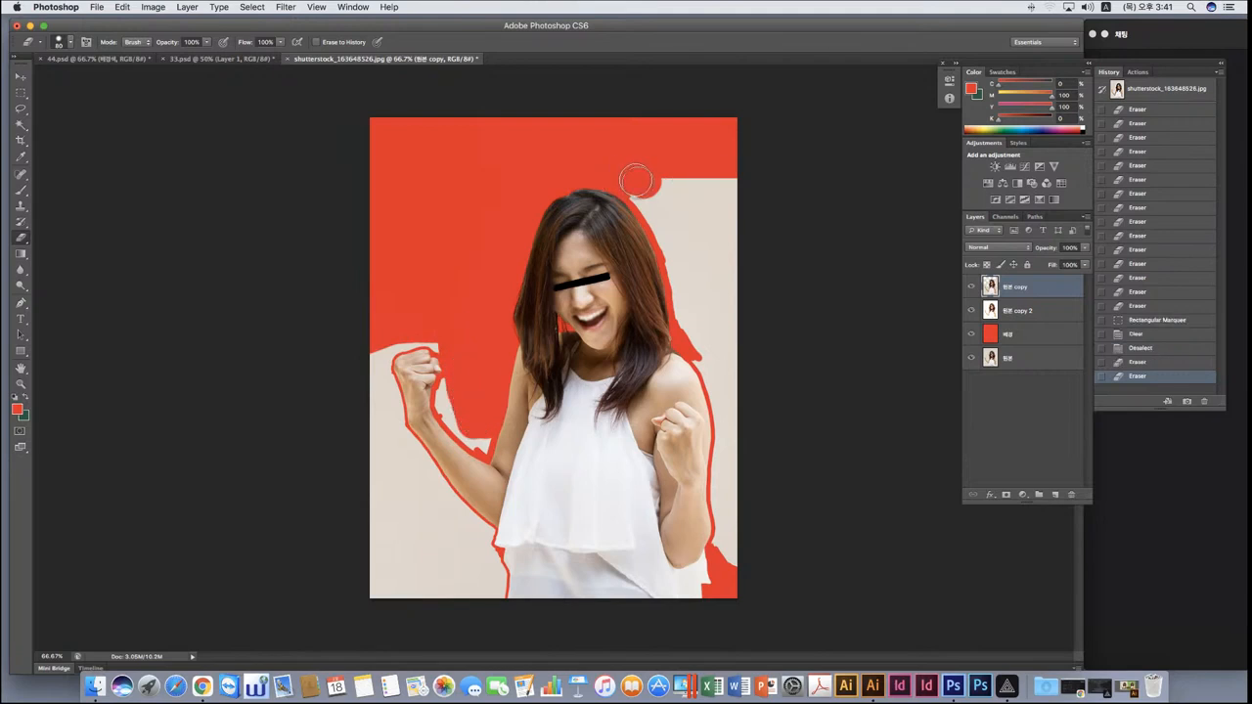
Erase the background to the right of the hair and body and the large area outside the raised forearm, staying clear of their edges.
mouse_move(636, 180)
left_mouse_down()
mouse_move(665, 229)
mouse_move(690, 325)
mouse_move(728, 375)
mouse_move(715, 280)
mouse_move(671, 190)
mouse_move(698, 220)
mouse_move(733, 315)
mouse_move(704, 159)
mouse_move(732, 159)
mouse_move(749, 218)
left_mouse_up()
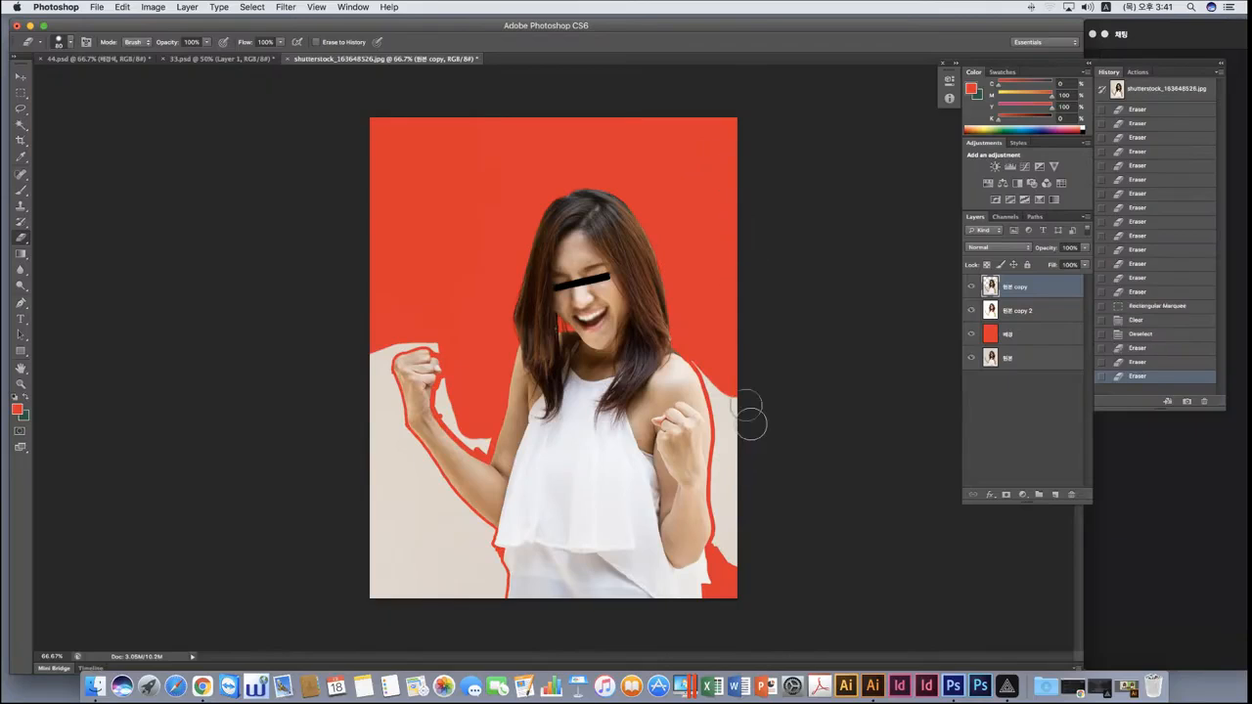
mouse_move(751, 421)
left_mouse_down()
mouse_move(738, 388)
mouse_move(733, 598)
left_mouse_up()
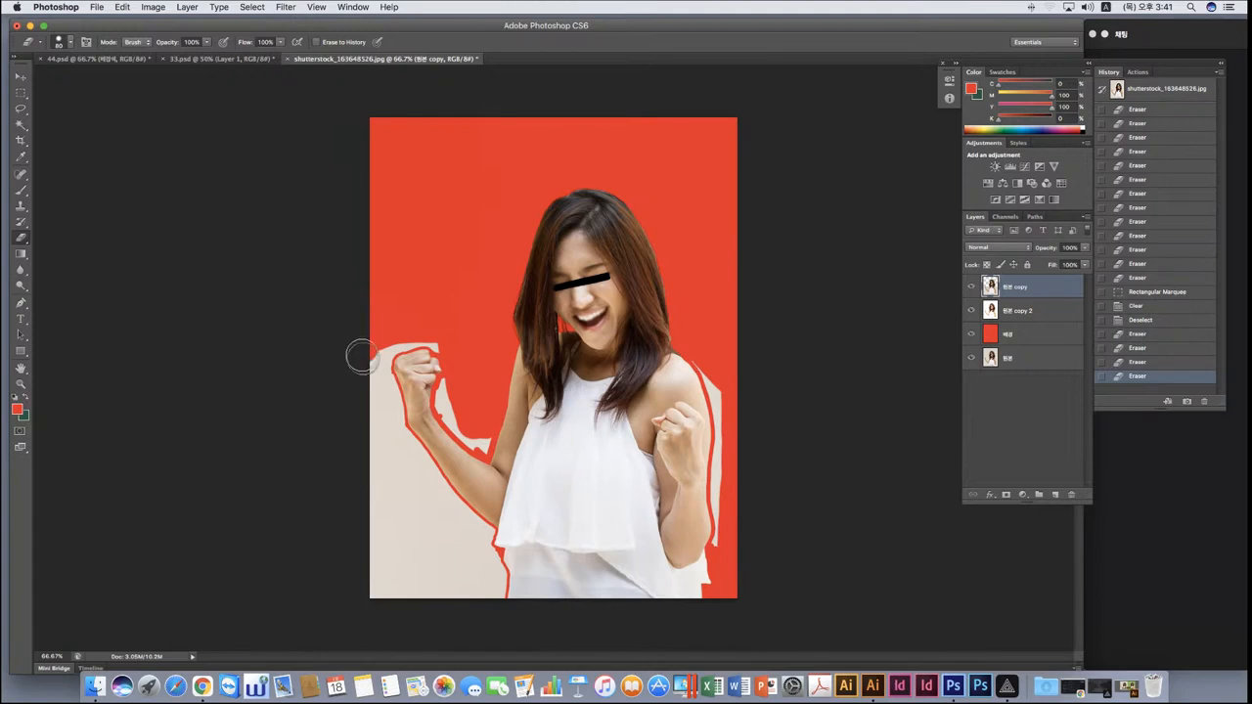
mouse_move(360, 357)
left_mouse_down()
mouse_move(391, 460)
mouse_move(468, 603)
mouse_move(457, 608)
mouse_move(372, 447)
mouse_move(344, 432)
mouse_move(428, 609)
mouse_move(357, 531)
mouse_move(365, 600)
mouse_move(474, 601)
mouse_move(453, 526)
mouse_move(374, 448)
left_mouse_up()
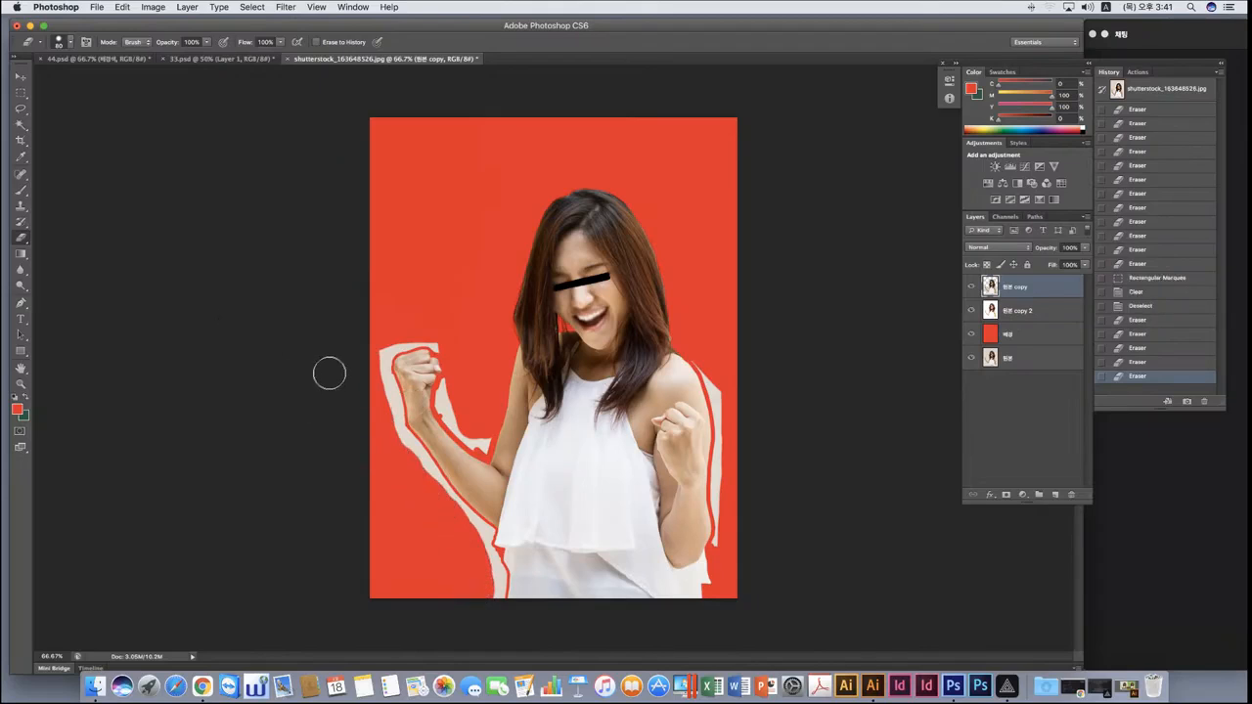
Set the Eraser to 19 px, then erase the leftover background inside the bent arm and across the top of the raised fist.
key("super+plus")
key("super+plus")
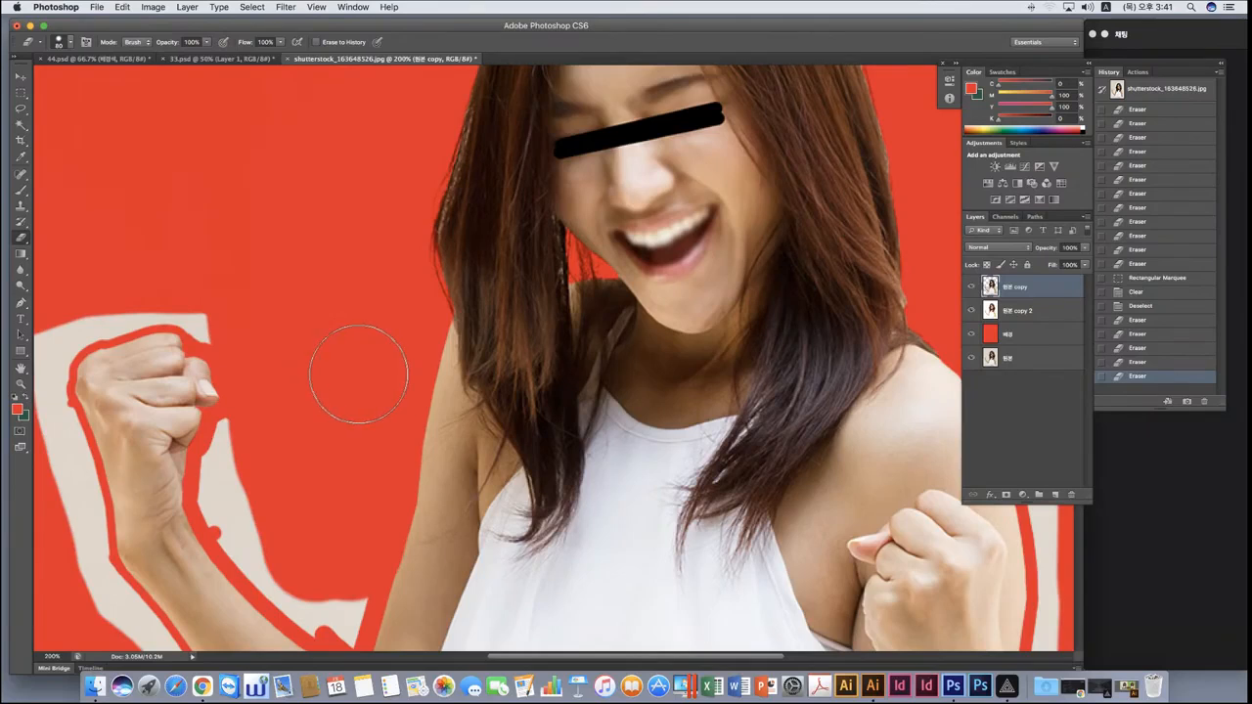
scroll(362, 375, "down", 5)
scroll(362, 374, "left", 3)
scroll(362, 374, "left", 5)
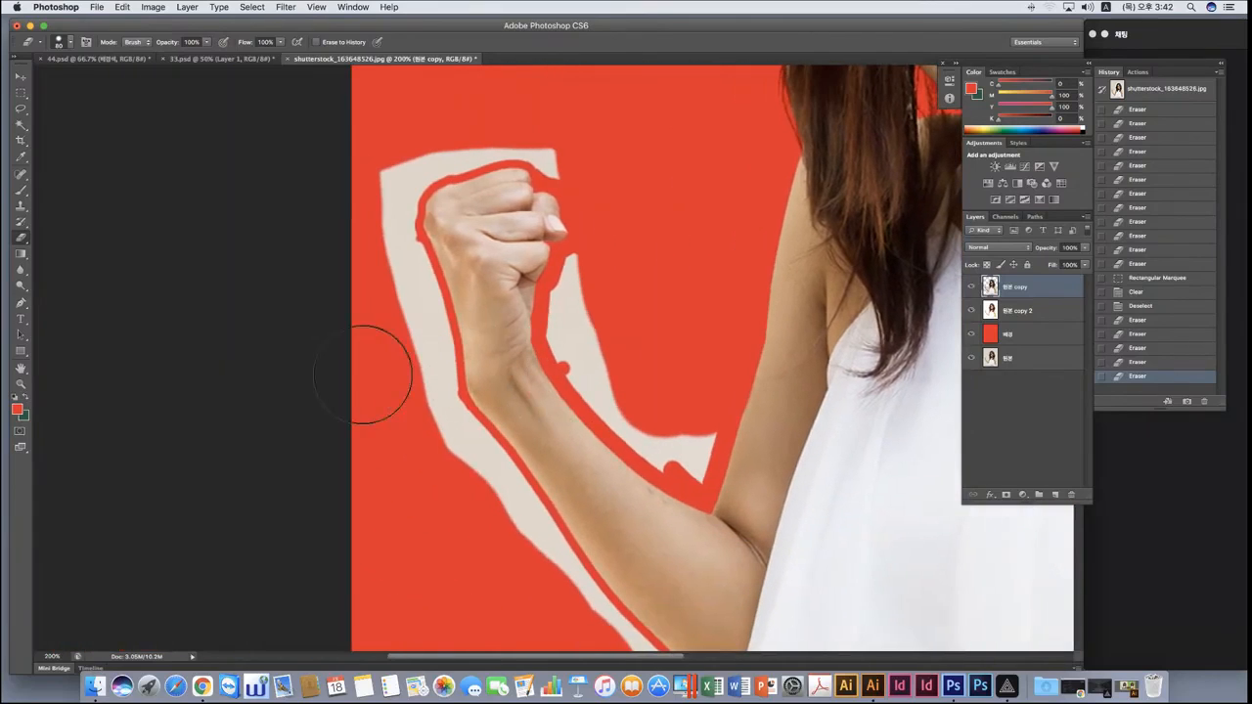
left_click(60, 43)
left_click(40, 80)
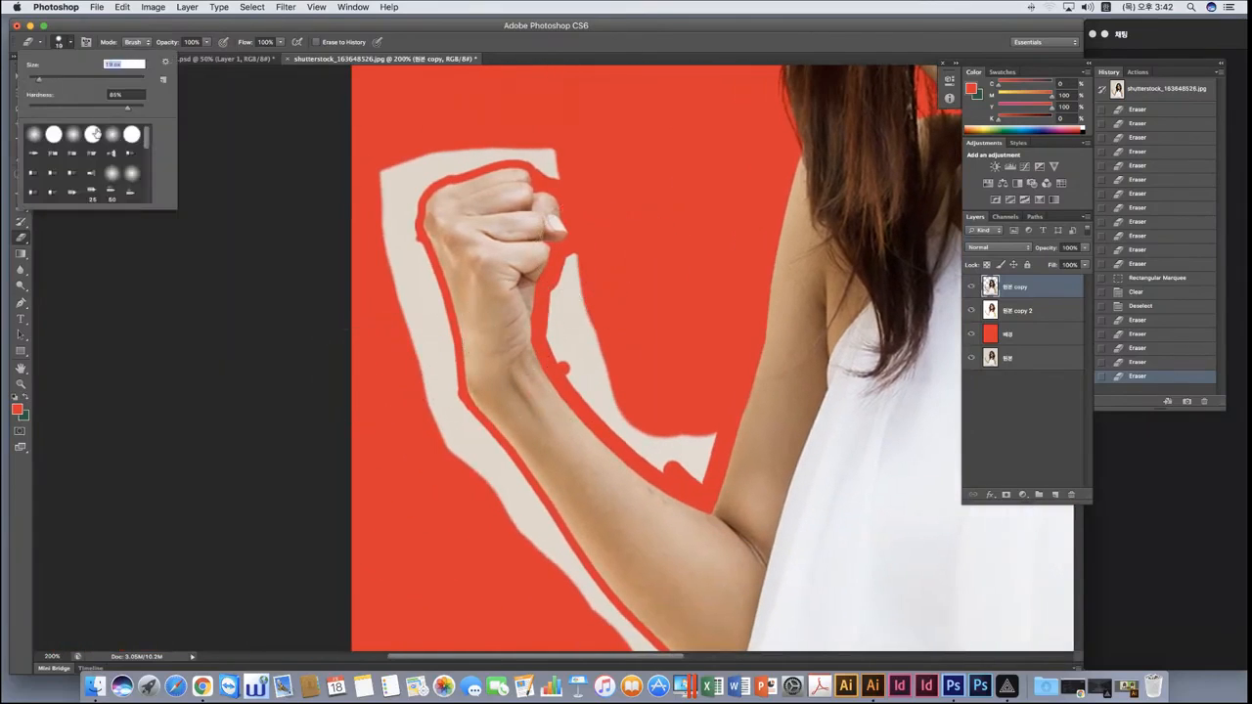
mouse_move(572, 256)
left_mouse_down()
mouse_move(556, 337)
mouse_move(581, 390)
mouse_move(698, 483)
mouse_move(712, 424)
mouse_move(689, 461)
mouse_move(593, 385)
mouse_move(573, 348)
mouse_move(587, 270)
mouse_move(610, 387)
mouse_move(627, 410)
mouse_move(627, 382)
mouse_move(690, 429)
left_mouse_up()
mouse_move(571, 171)
left_mouse_down()
mouse_move(491, 154)
mouse_move(426, 173)
mouse_move(406, 194)
mouse_move(429, 169)
mouse_move(419, 225)
left_mouse_up()
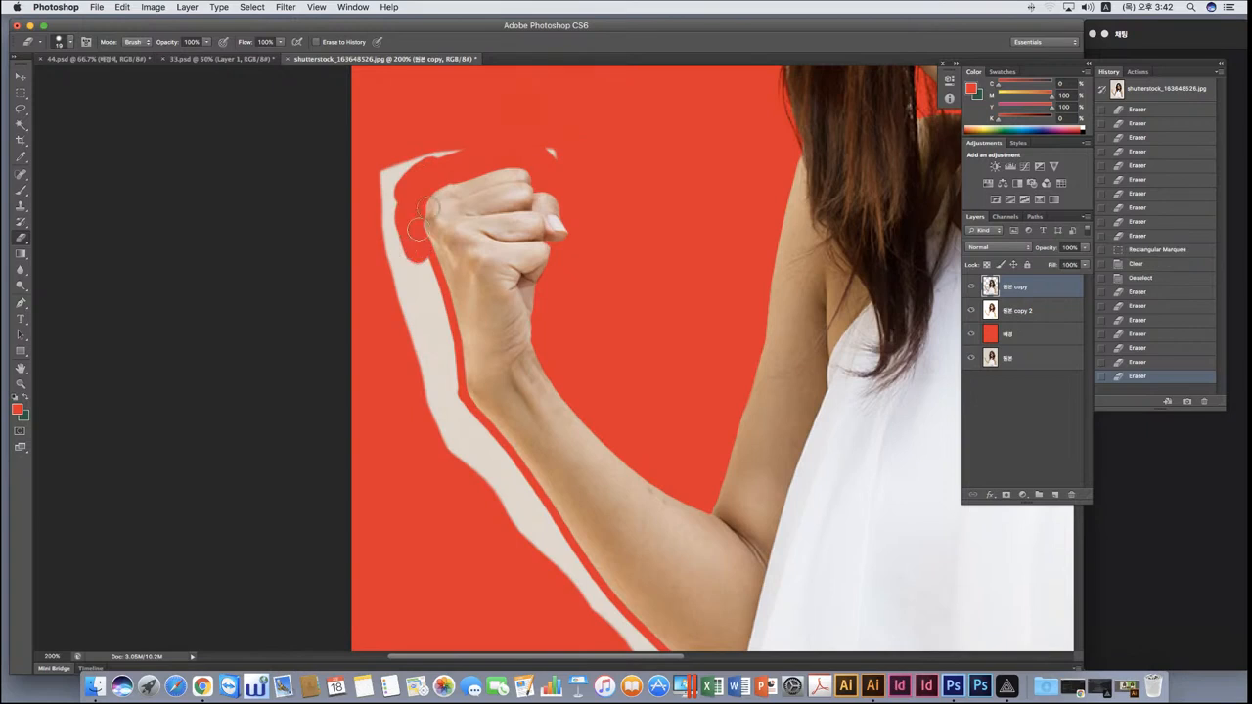
Erase the leftover background patches above the fist and down the outer side of the hand and wrist.
left_click_drag(474, 139, 484, 123)
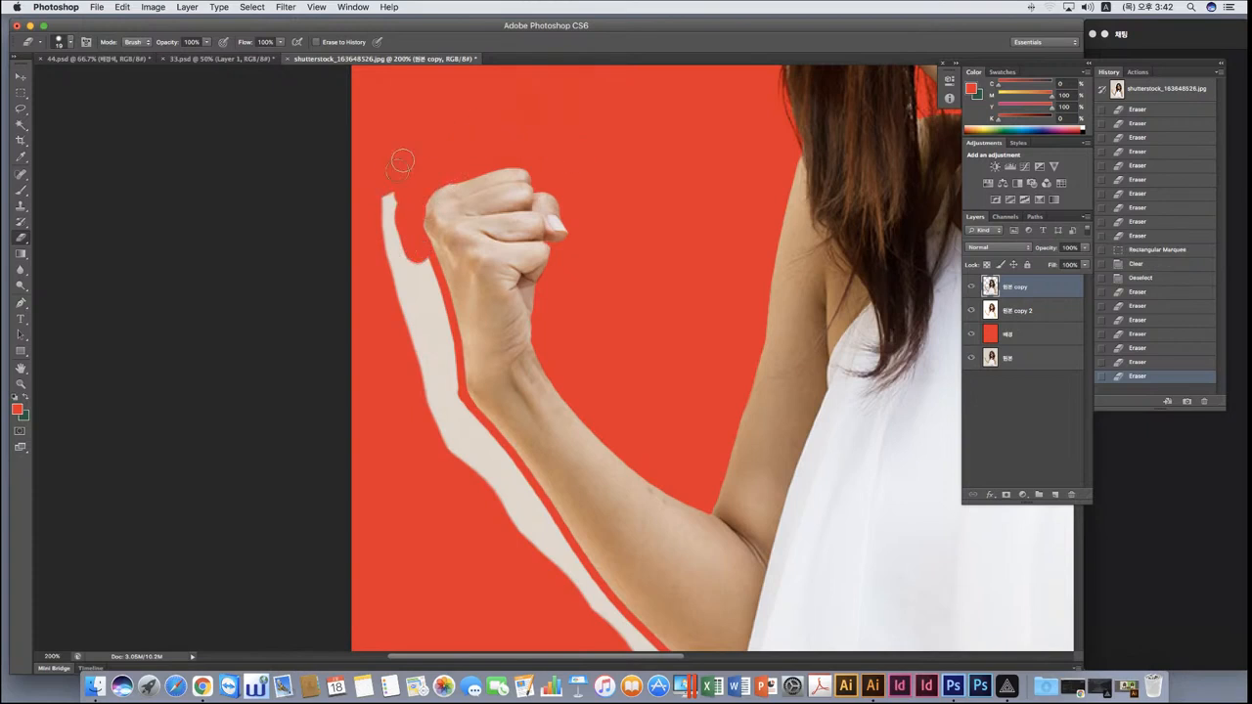
mouse_move(401, 162)
left_mouse_down()
mouse_move(372, 223)
mouse_move(393, 191)
mouse_move(385, 254)
mouse_move(394, 241)
mouse_move(409, 318)
left_mouse_up()
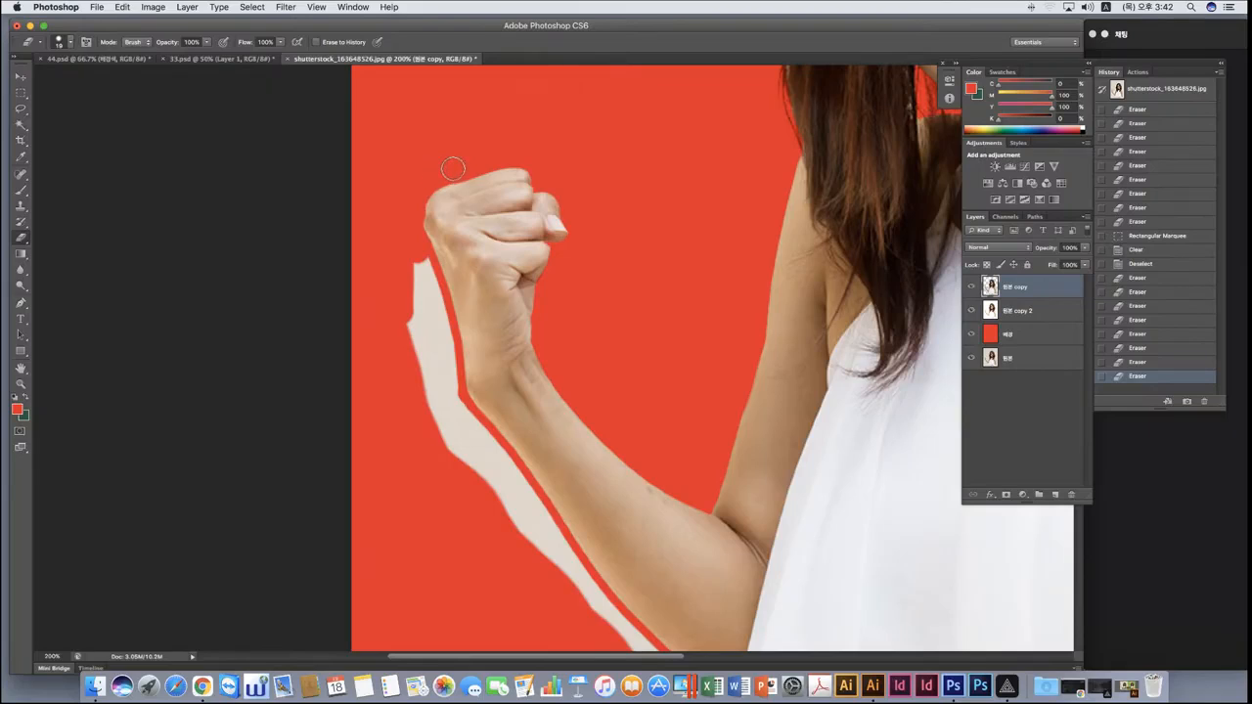
left_click_drag(455, 171, 490, 149)
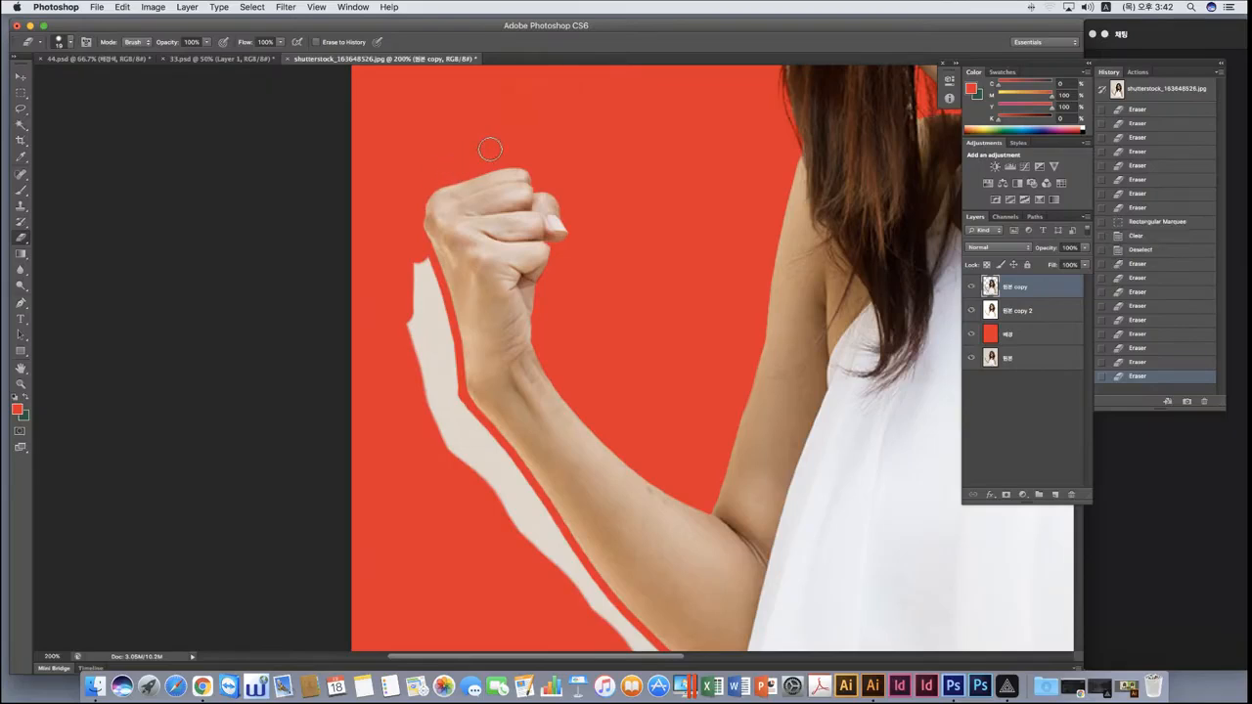
mouse_move(403, 255)
left_mouse_down()
mouse_move(430, 417)
mouse_move(413, 257)
mouse_move(455, 409)
mouse_move(504, 468)
mouse_move(478, 432)
mouse_move(432, 413)
mouse_move(465, 452)
left_mouse_up()
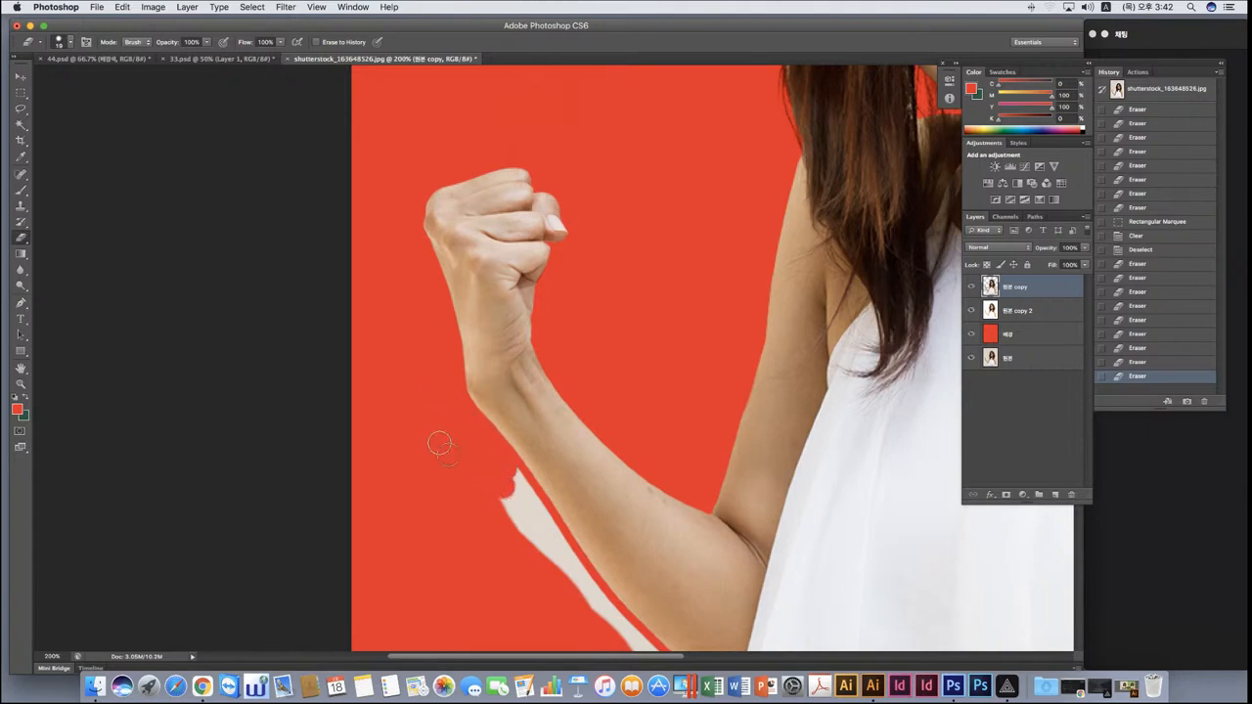
Erase the leftover background strip along the underside of the raised forearm, from below the wrist to near the elbow.
scroll(445, 460, "down", 5)
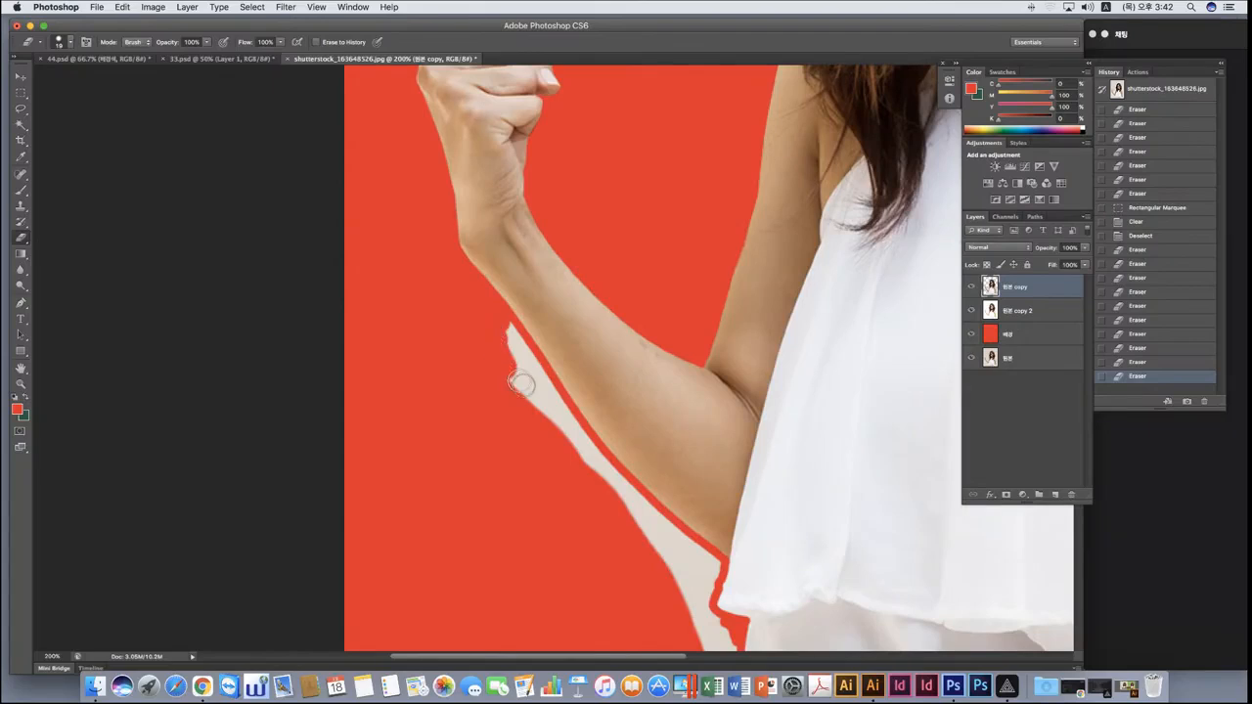
mouse_move(521, 385)
left_mouse_down()
mouse_move(585, 466)
mouse_move(492, 334)
left_mouse_up()
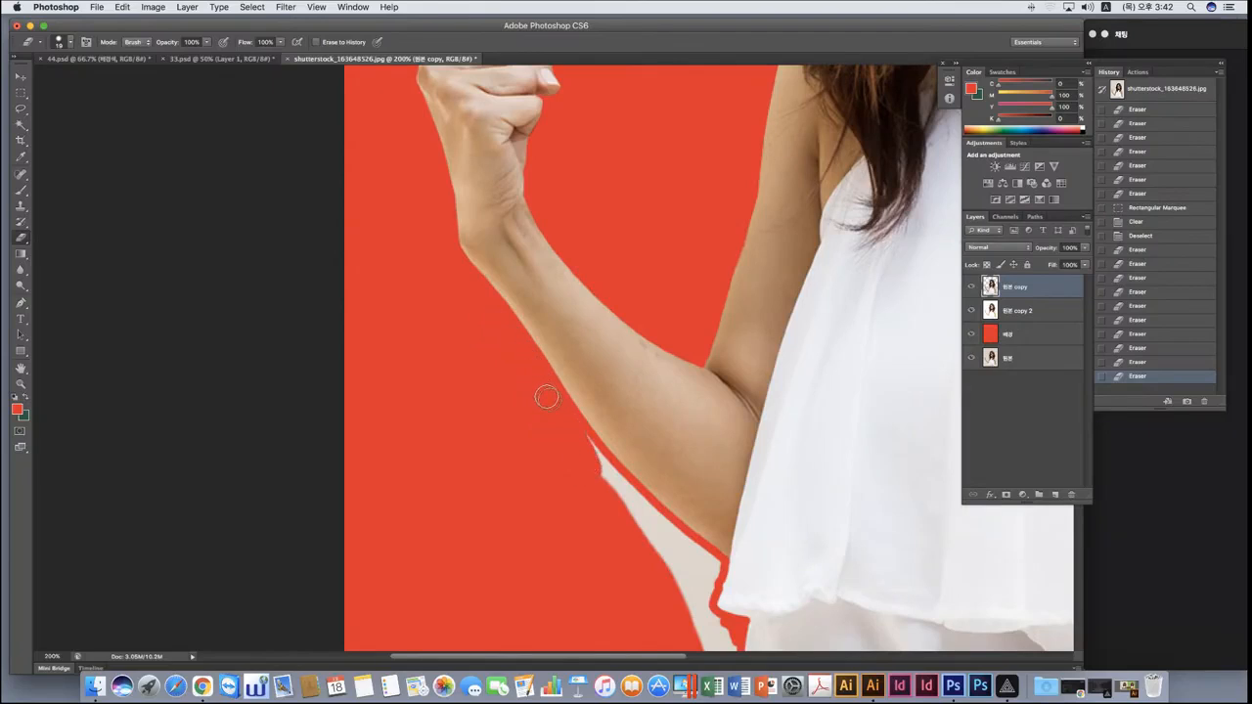
left_click_drag(562, 424, 512, 368)
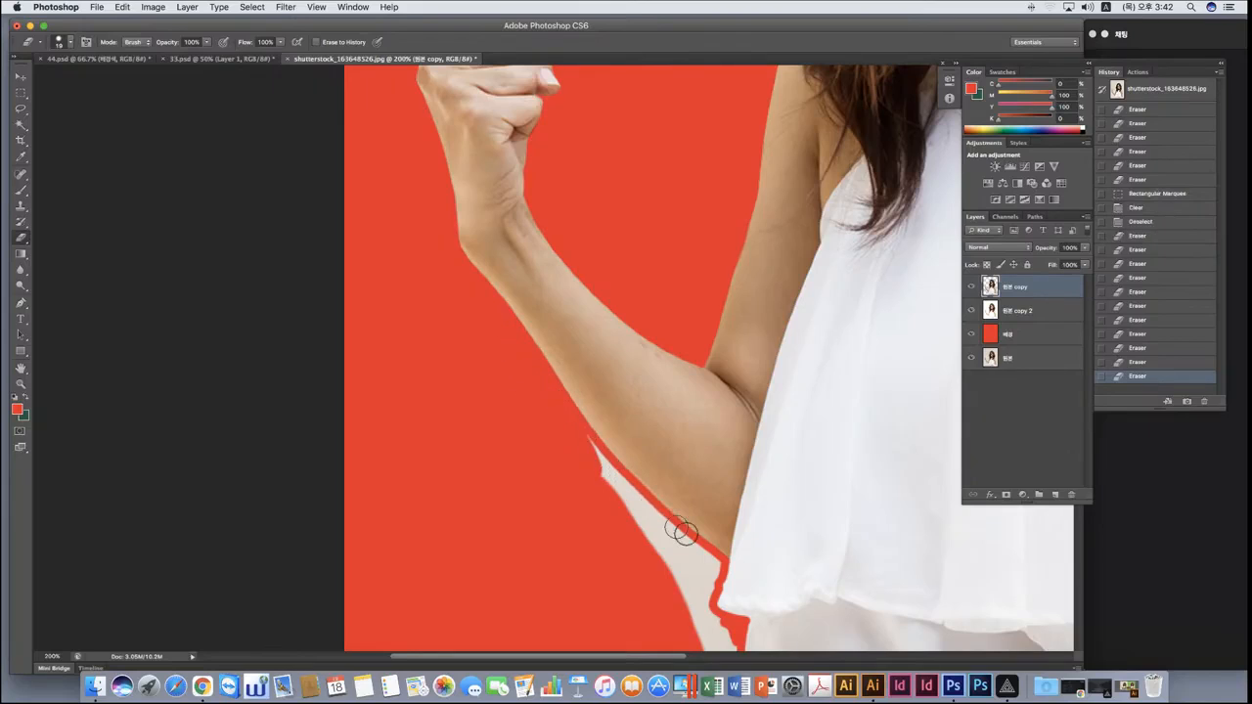
scroll(607, 543, "down", 5)
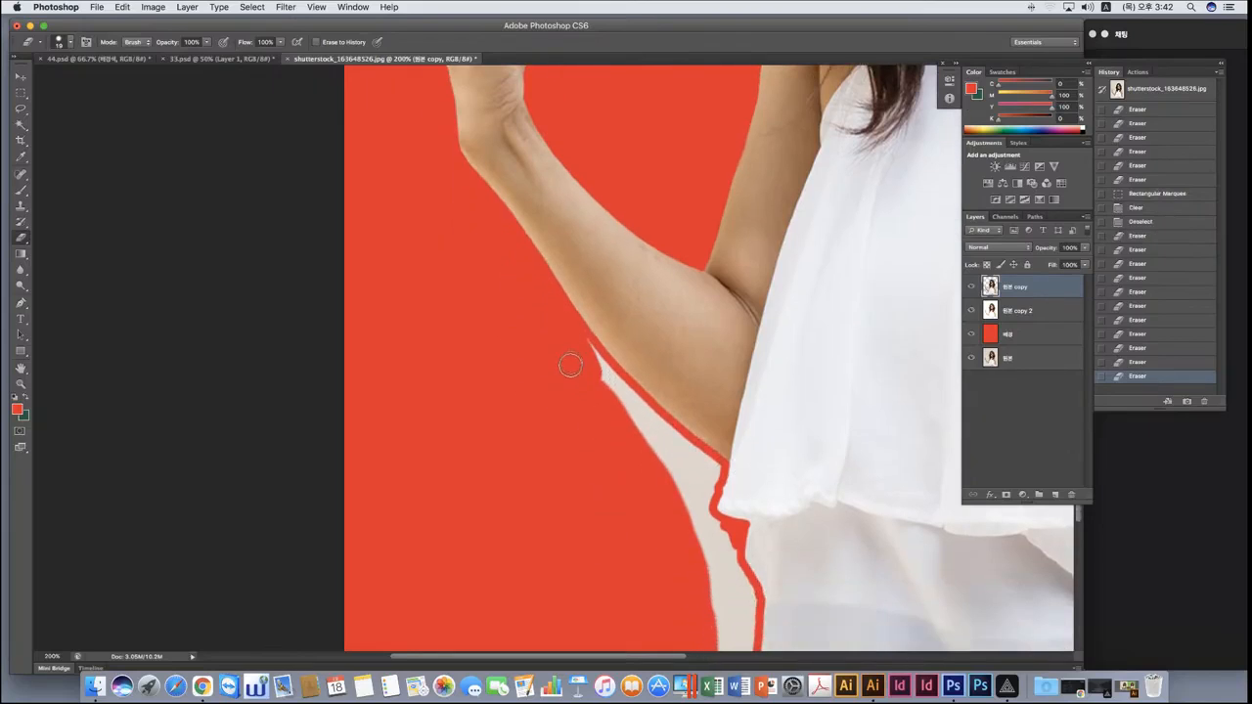
mouse_move(592, 360)
left_mouse_down()
mouse_move(686, 499)
mouse_move(663, 428)
left_mouse_up()
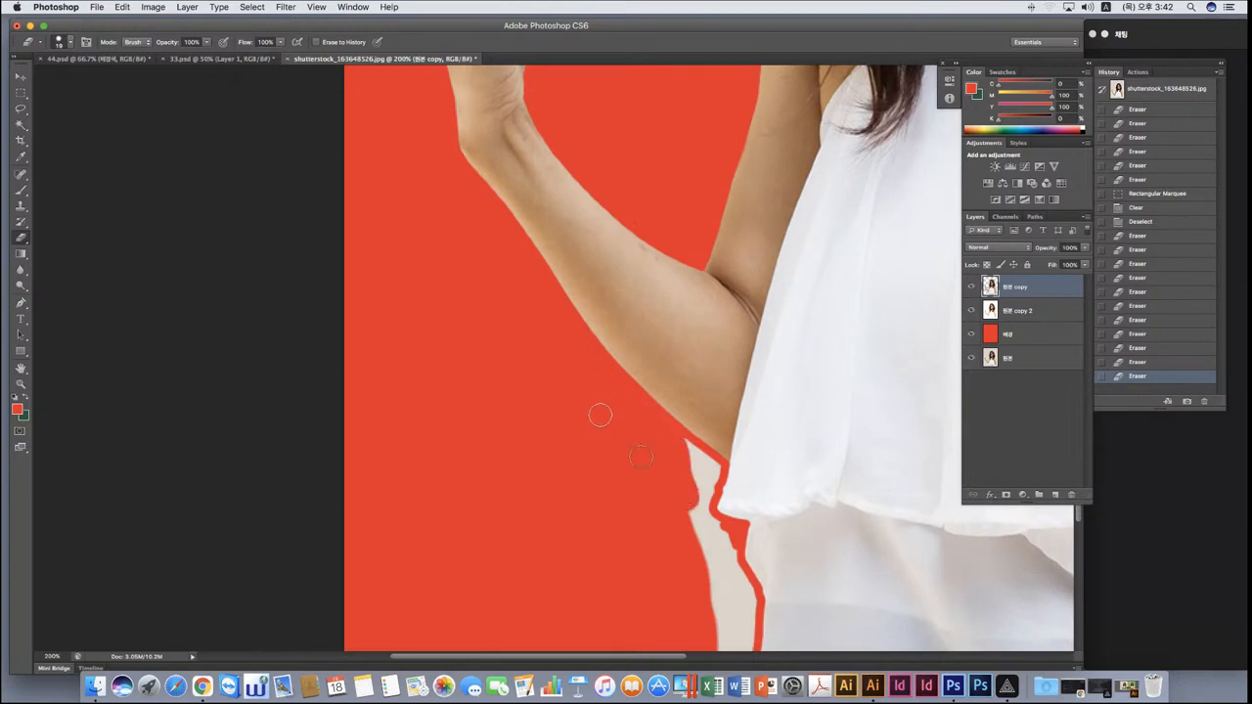
Erase the remaining background strip from the raised arm's elbow down along the dress hem and skirt to the image's bottom border.
scroll(670, 475, "down", 5)
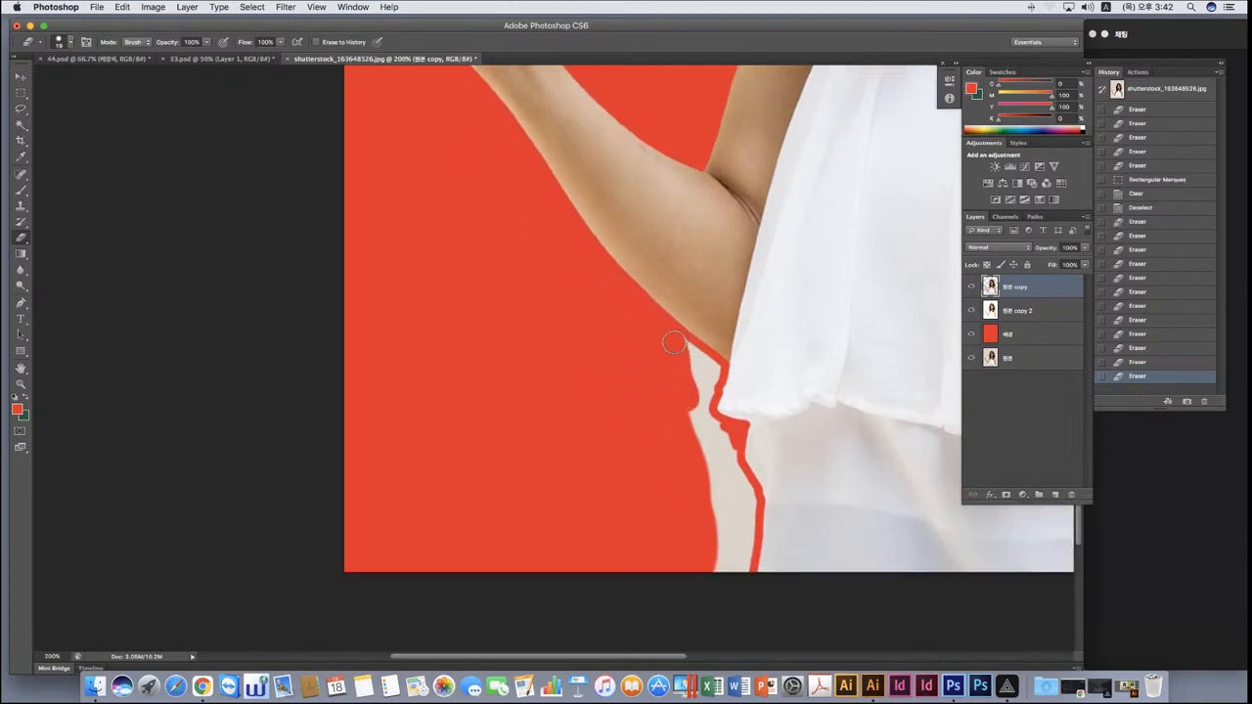
mouse_move(674, 342)
left_mouse_down()
mouse_move(711, 368)
mouse_move(701, 428)
left_mouse_up()
mouse_move(686, 380)
left_mouse_down()
mouse_move(704, 447)
mouse_move(716, 434)
mouse_move(743, 491)
mouse_move(749, 562)
mouse_move(735, 576)
mouse_move(722, 477)
mouse_move(719, 584)
left_mouse_up()
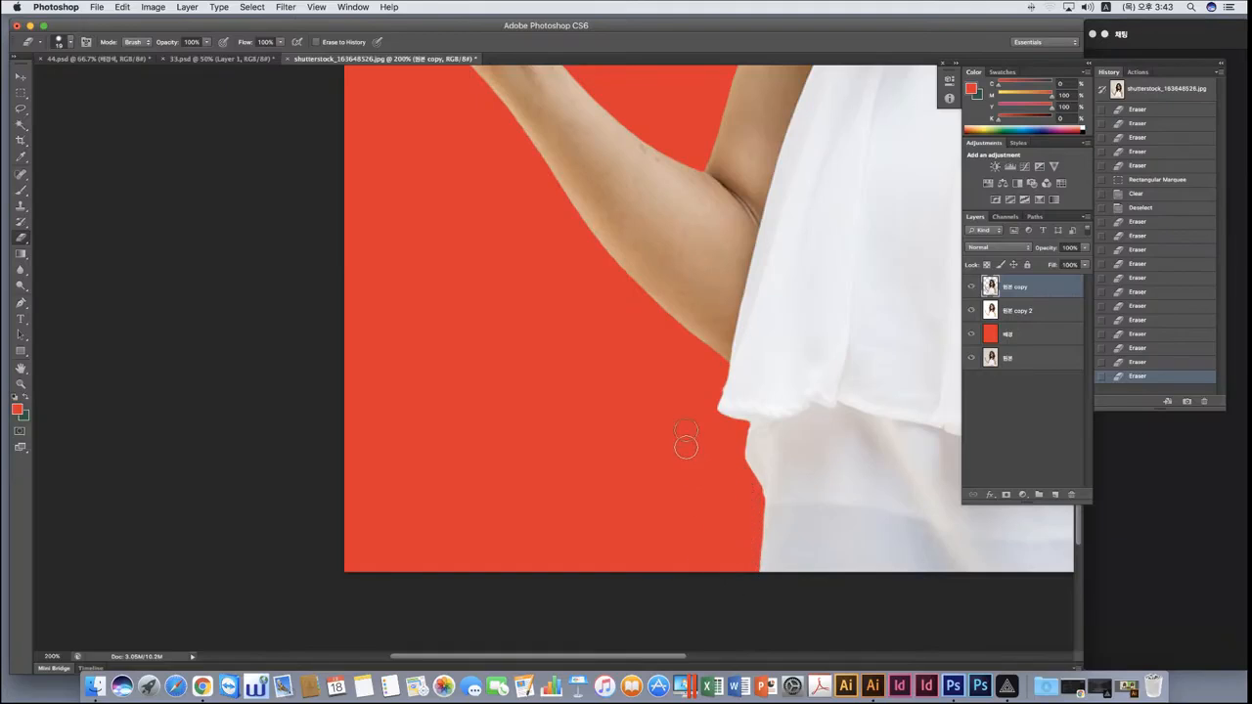
left_click_drag(687, 447, 656, 362)
Erase the leftover background strip along the outer side of the other arm, from the elbow up towards the shoulder.
scroll(545, 404, "up", 5)
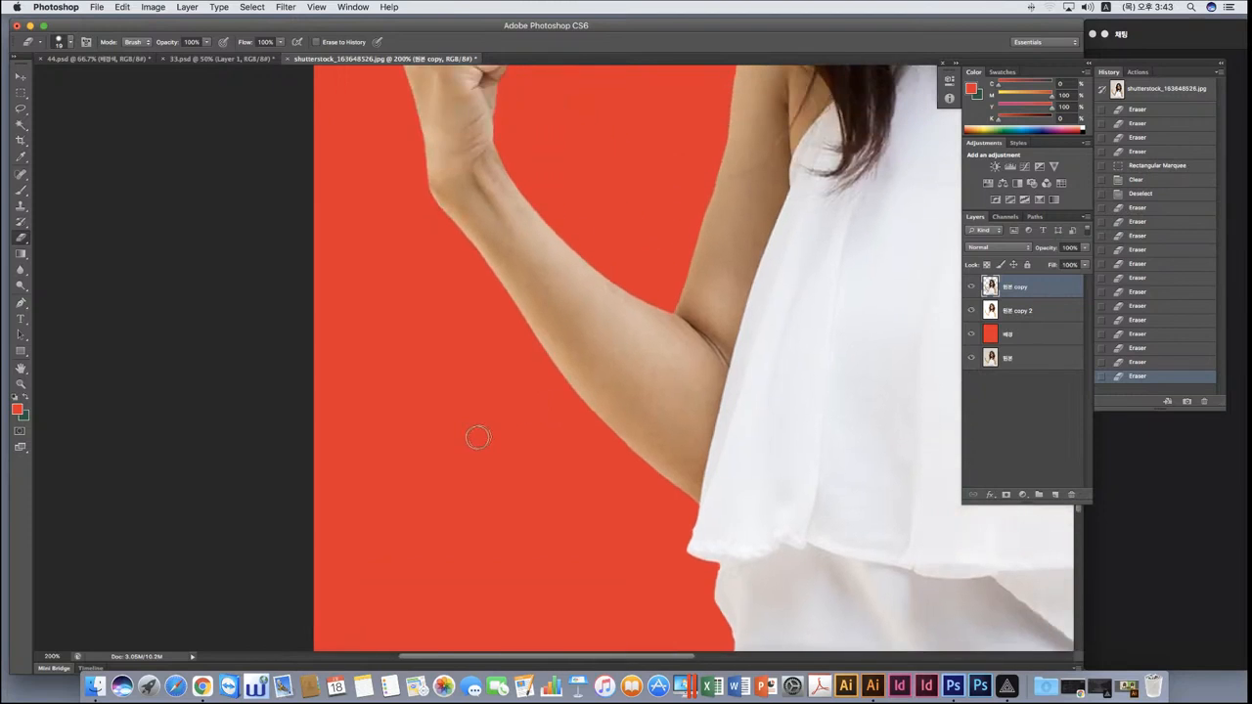
scroll(478, 437, "right", 10)
scroll(479, 438, "down", 5)
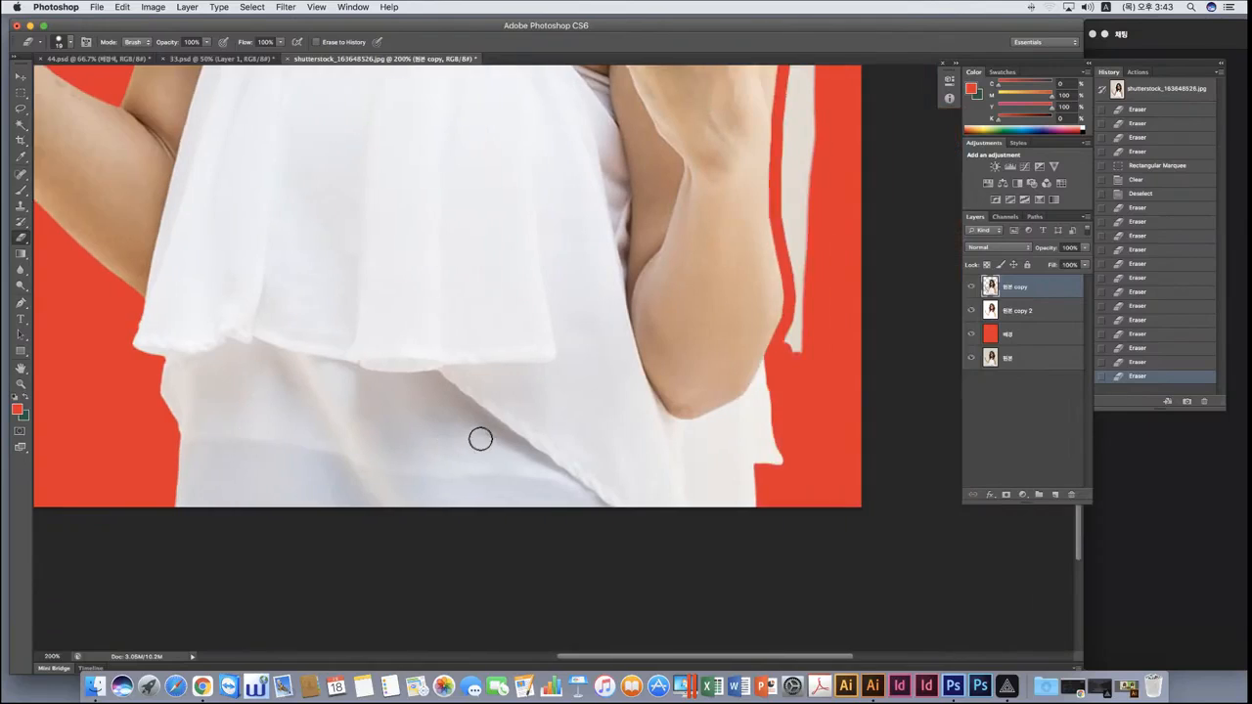
scroll(481, 440, "right", 4)
scroll(481, 439, "up", 4)
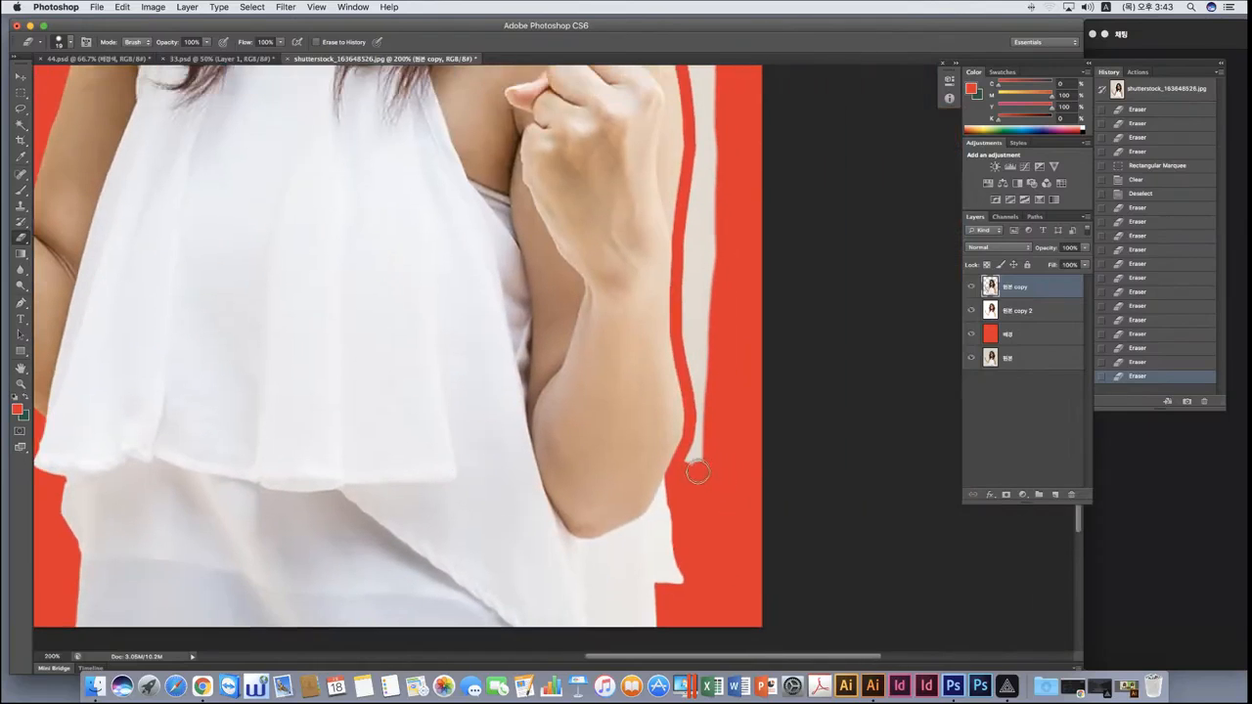
mouse_move(698, 431)
left_mouse_down()
mouse_move(694, 264)
mouse_move(703, 338)
mouse_move(711, 296)
mouse_move(719, 369)
left_mouse_up()
scroll(734, 363, "up", 3)
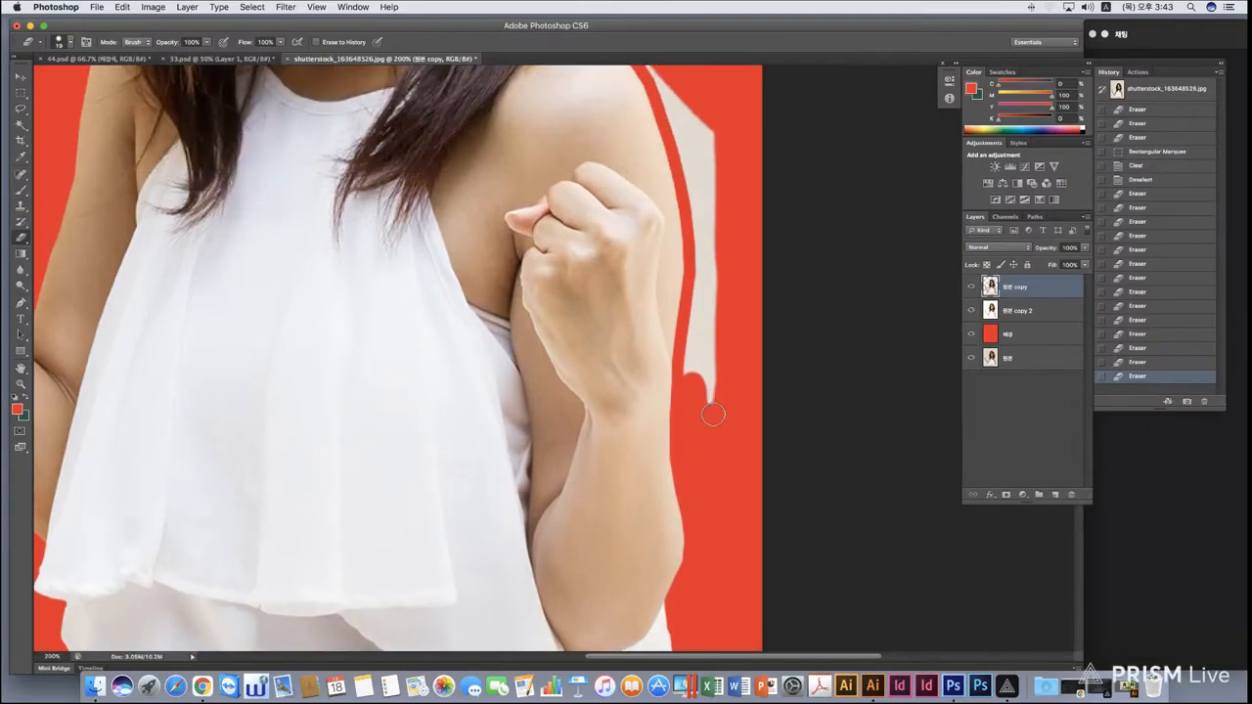
mouse_move(713, 415)
left_mouse_down()
mouse_move(714, 114)
mouse_move(699, 394)
mouse_move(705, 288)
left_mouse_up()
left_click_drag(701, 233, 699, 98)
Erase the last background patches around the outer curve of that shoulder and upper arm.
scroll(779, 450, "up", 2)
scroll(778, 450, "up", 5)
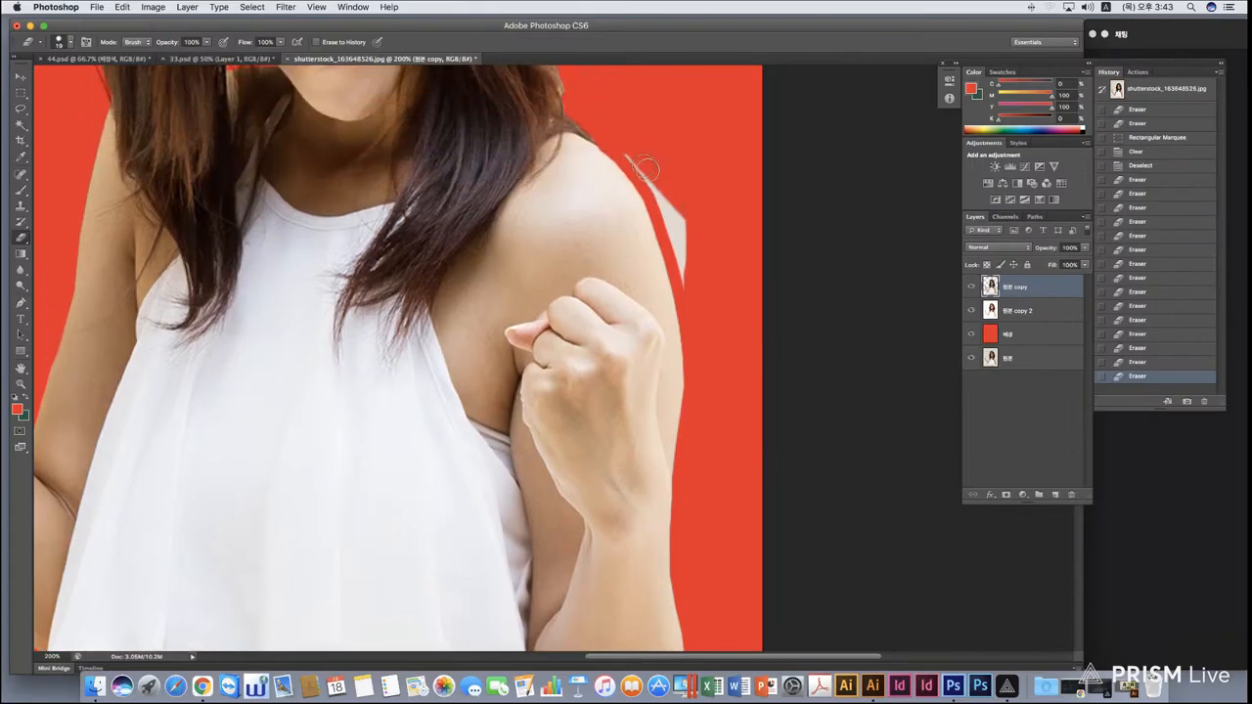
mouse_move(610, 132)
left_mouse_down()
mouse_move(665, 205)
mouse_move(685, 262)
left_mouse_up()
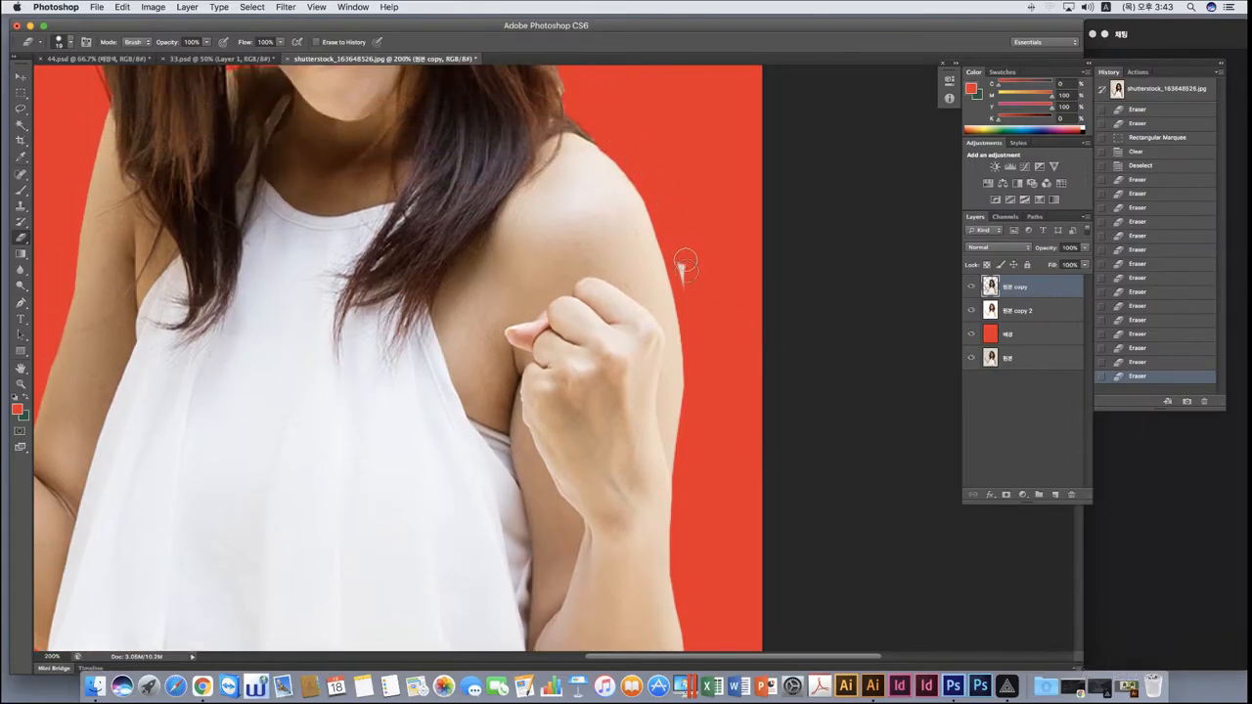
left_click(721, 321)
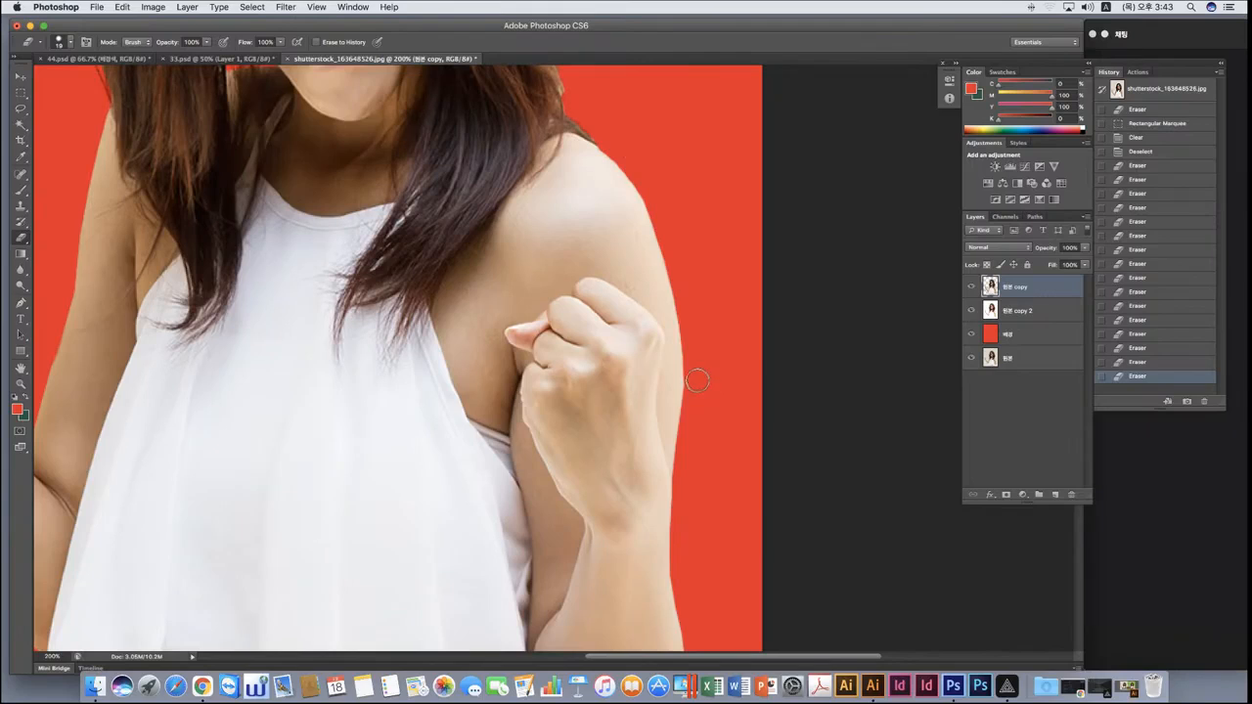
left_click(697, 388)
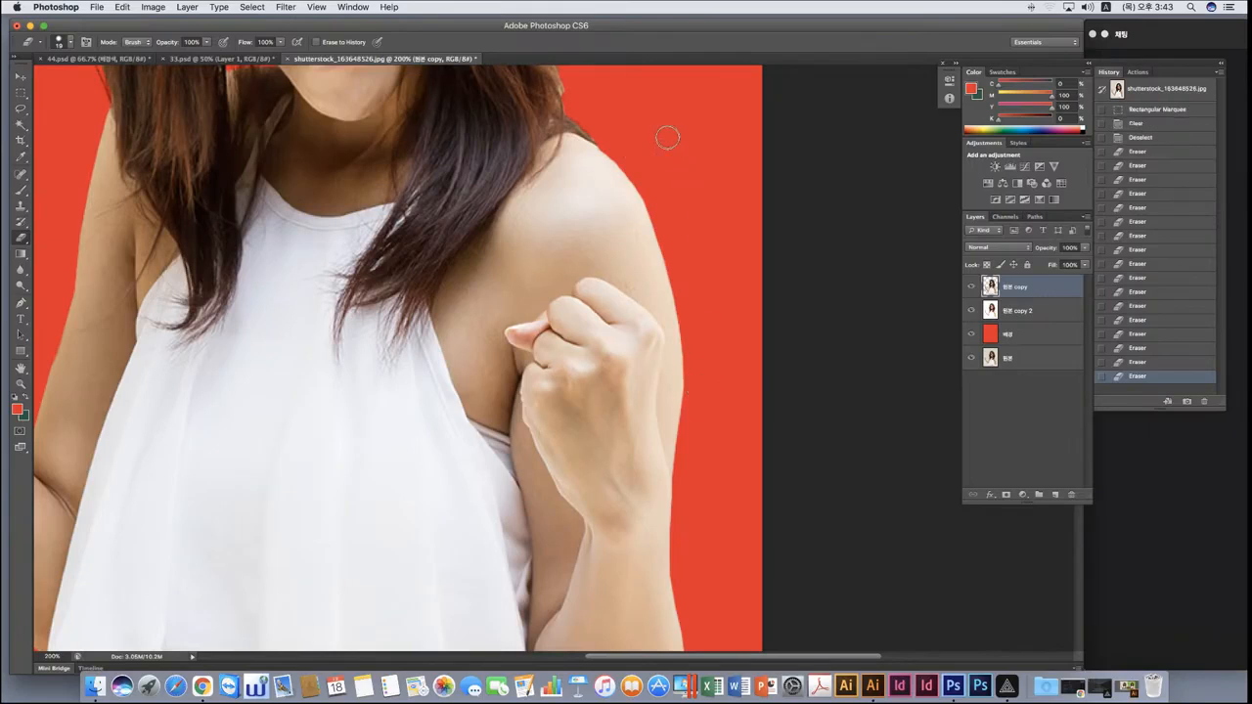
Erase the leftover background beside the woman's elbow and lower sleeve edge on the 원본 copy layer.
scroll(744, 443, "down", 10)
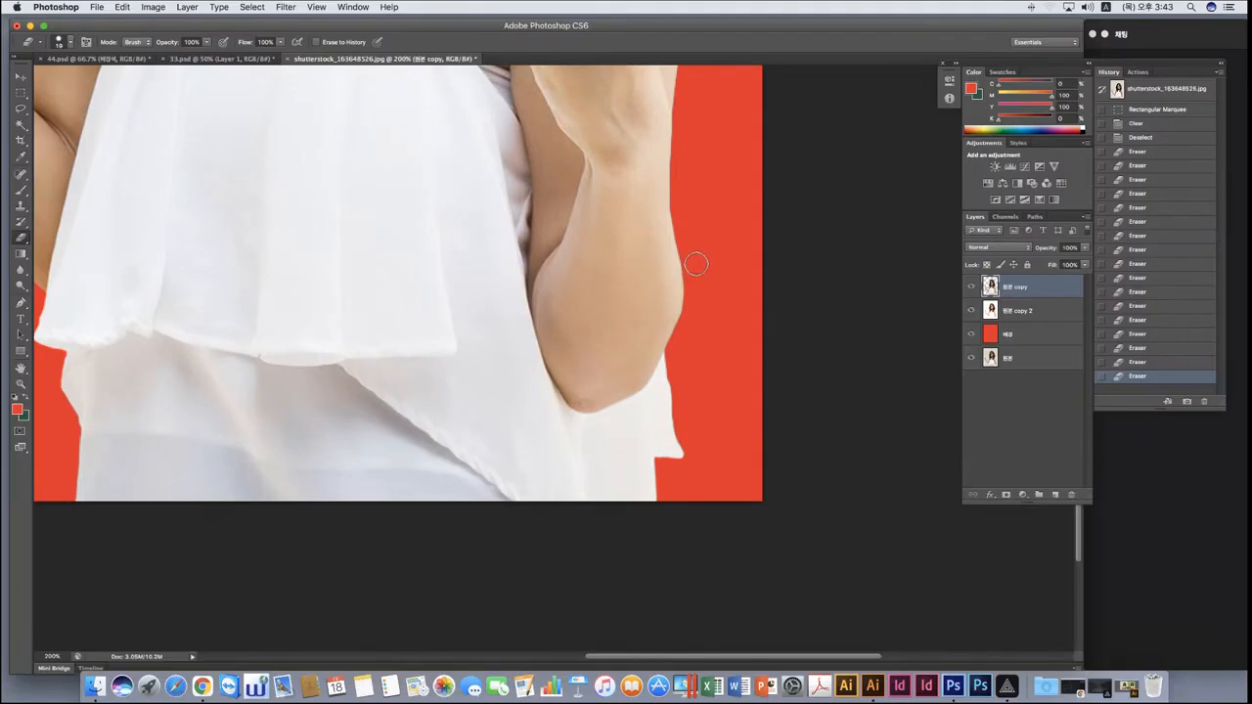
mouse_move(695, 264)
left_mouse_down()
mouse_move(716, 292)
mouse_move(691, 317)
mouse_move(698, 306)
mouse_move(700, 330)
mouse_move(739, 359)
left_mouse_up()
scroll(751, 345, "up", 15)
scroll(751, 345, "left", 3)
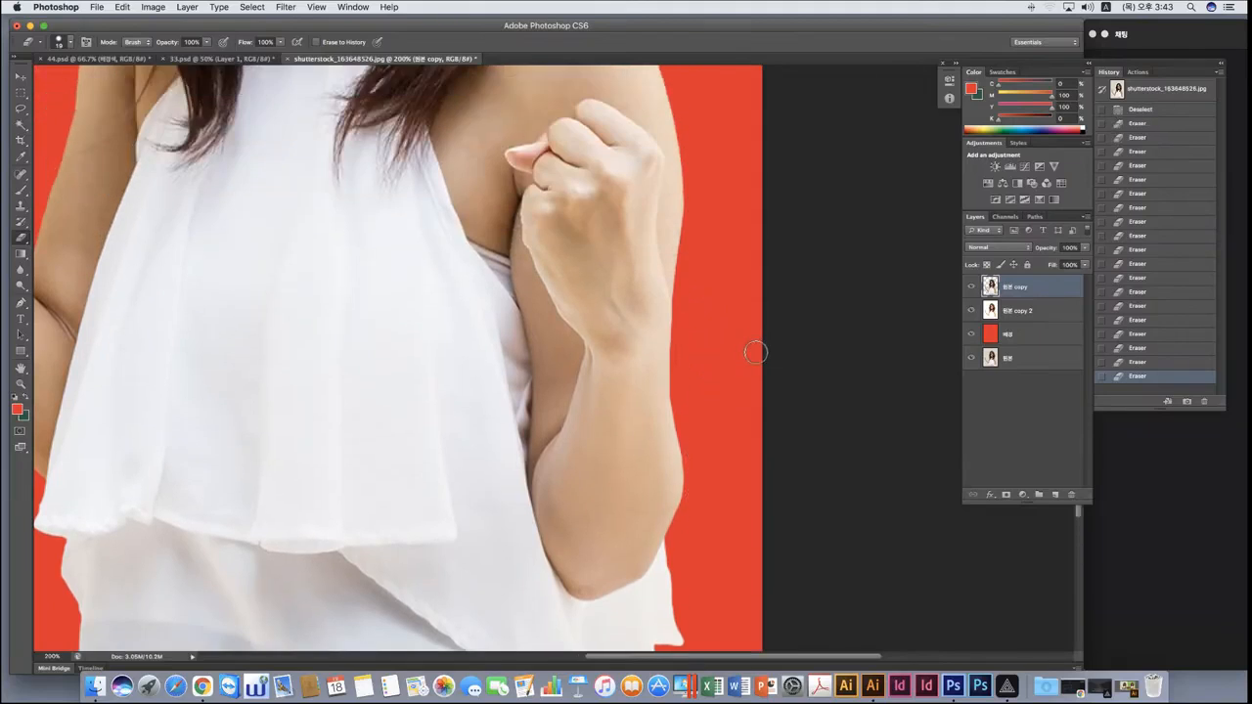
scroll(755, 352, "left", 8)
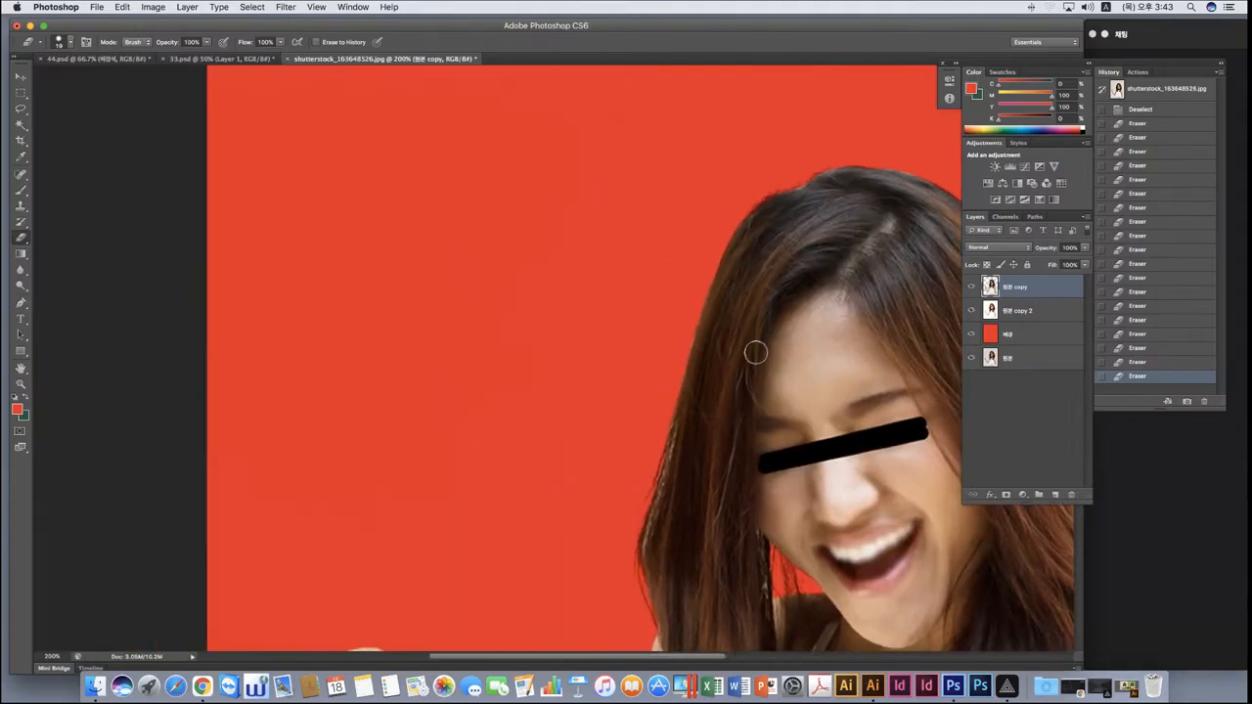
scroll(755, 352, "right", 8)
scroll(755, 352, "down", 5)
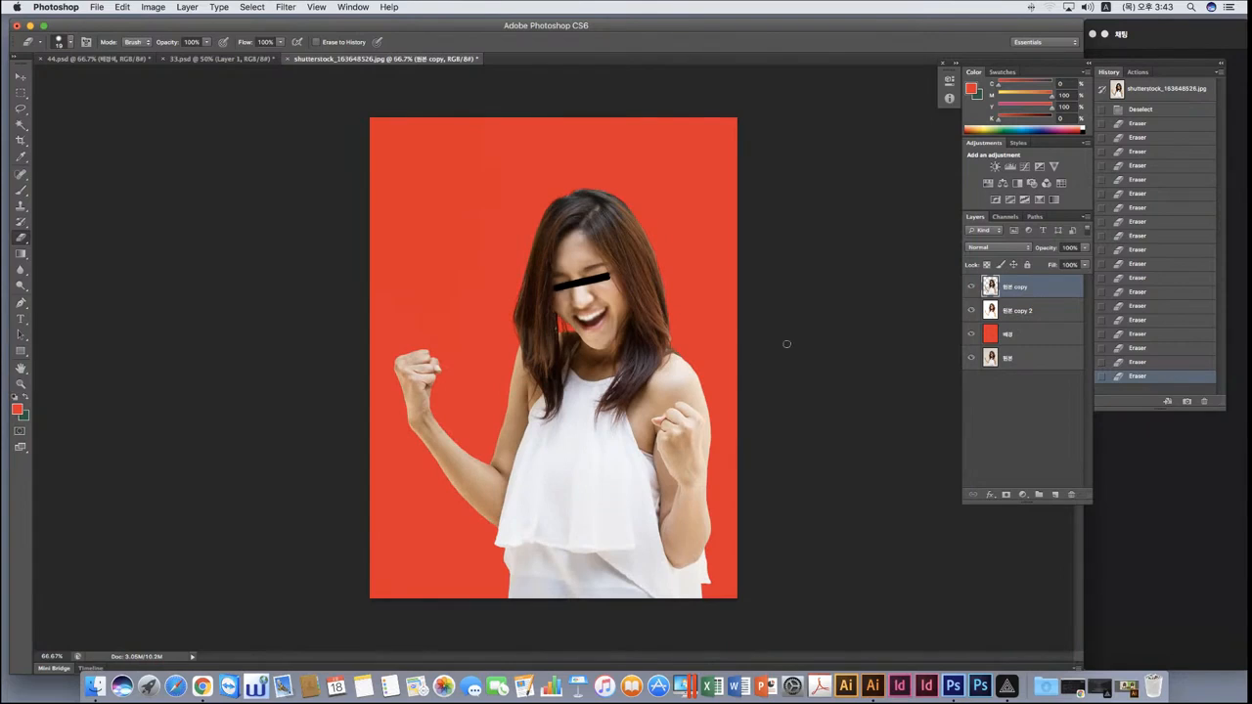
Hide the 원본 copy 2 and 원본 layers, leaving the 원본 copy cutout visible over the red background layer.
left_click(971, 310)
left_click(972, 333)
left_click(972, 358)
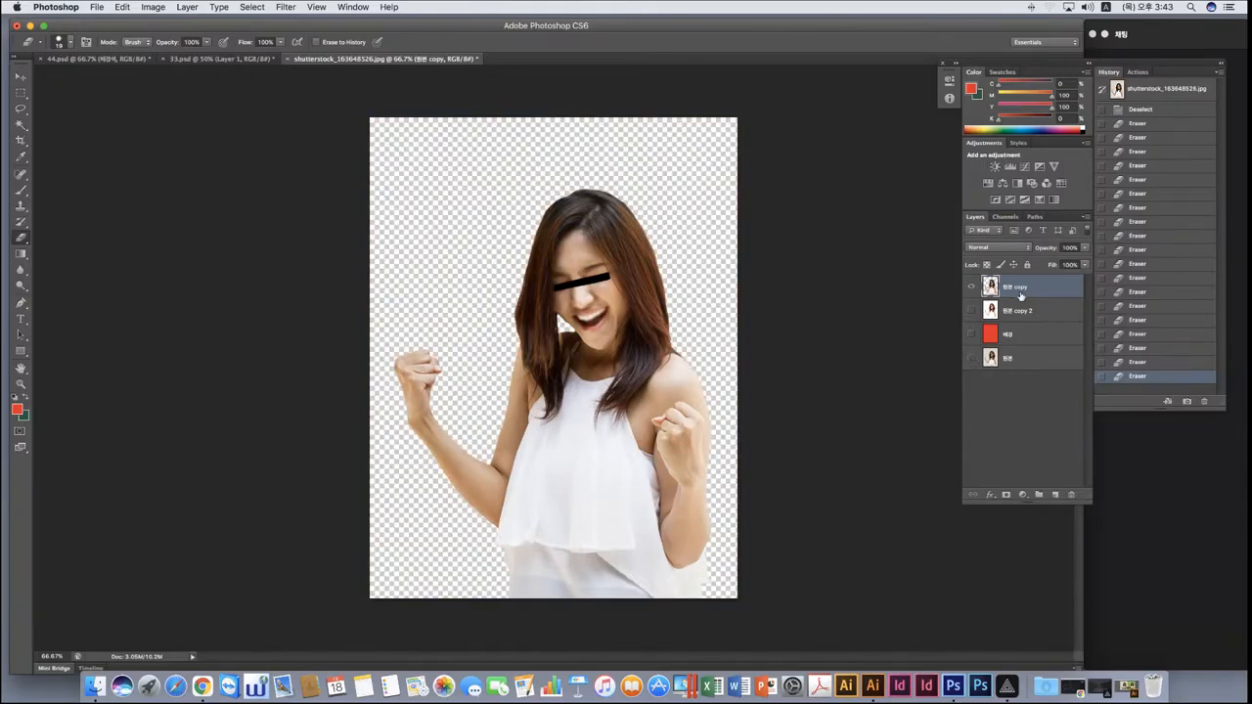
left_click(971, 334)
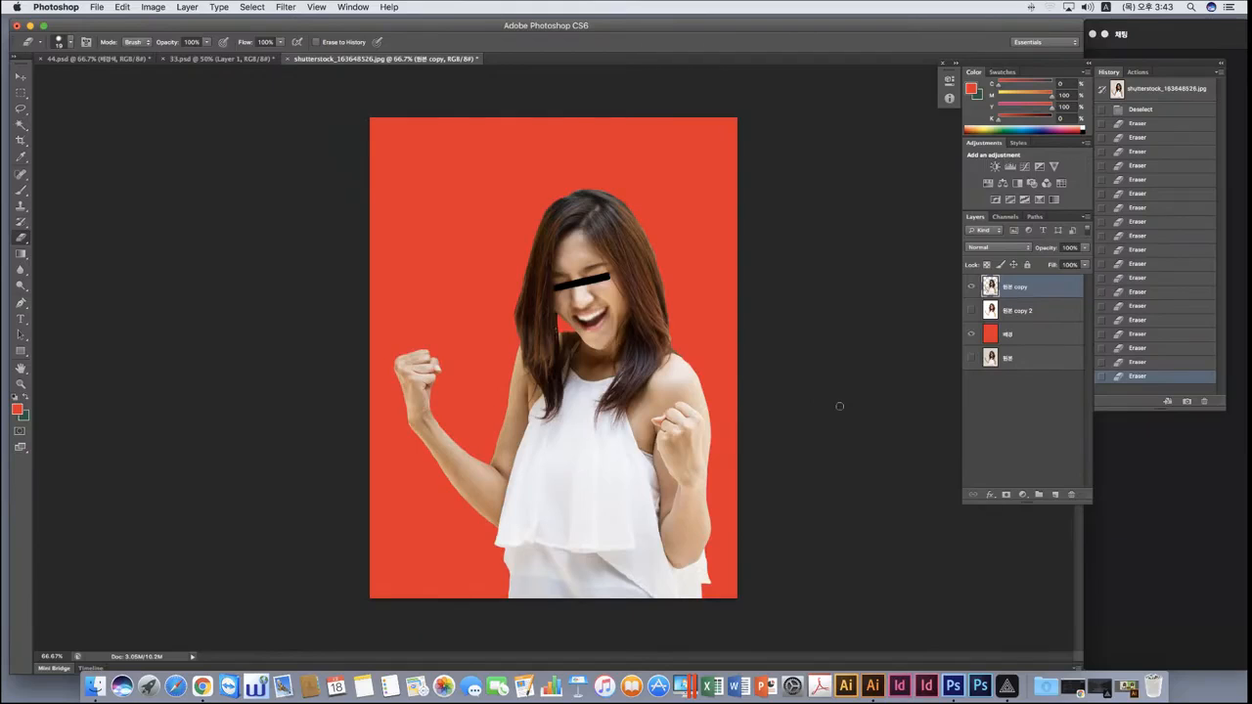
Show the 원본 copy 2 layer again and toggle the 원본 copy layer off and on to compare the hair edges.
key("super+equal")
key("super+equal")
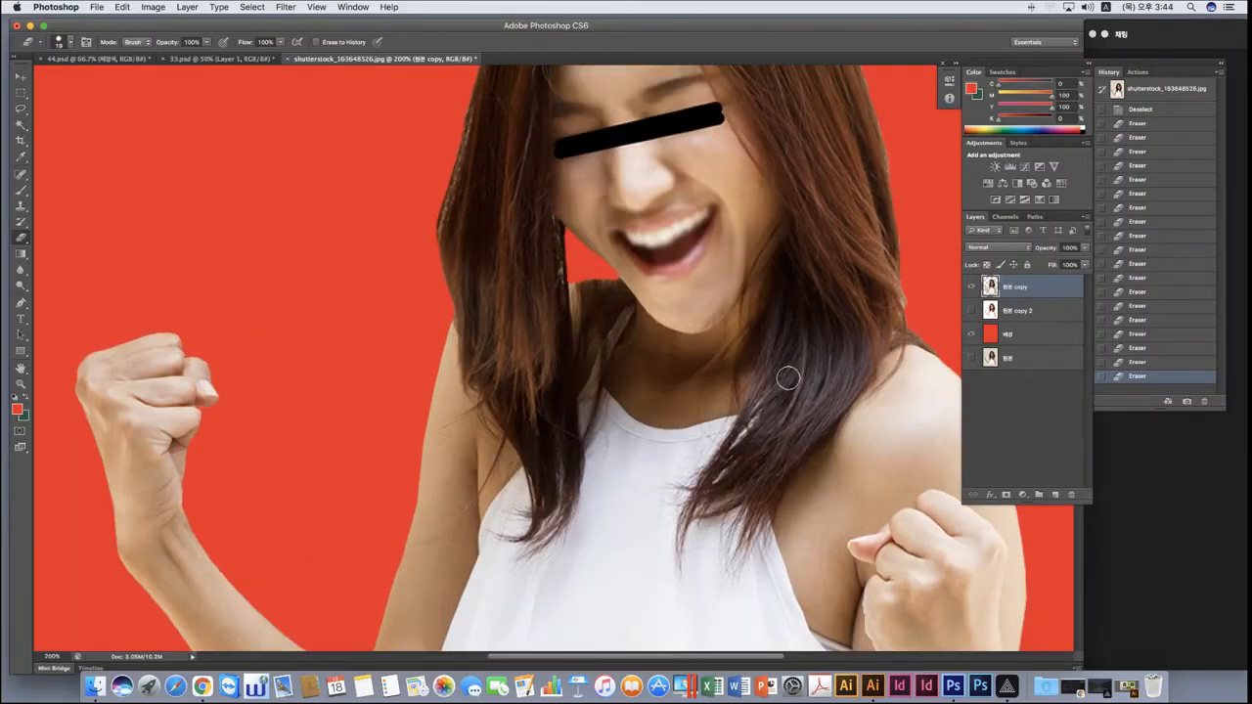
scroll(788, 378, "up", 3)
scroll(788, 377, "up", 3)
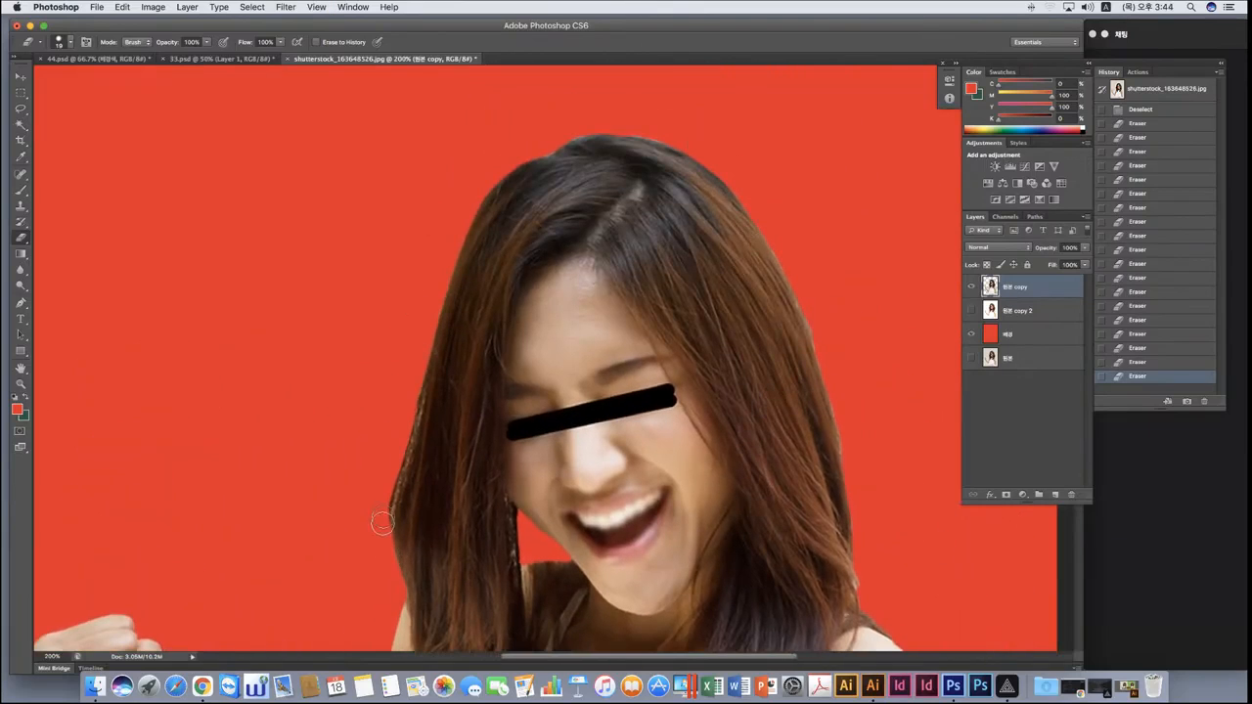
scroll(830, 501, "down", 1)
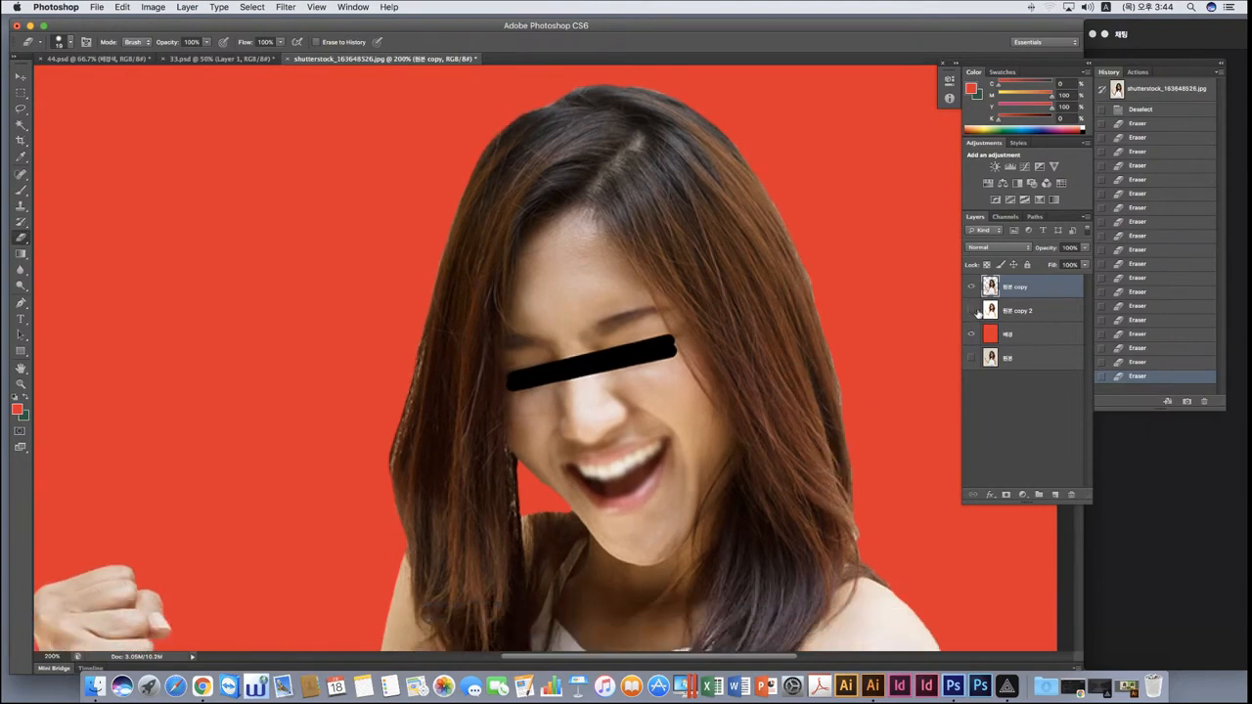
left_click(973, 310)
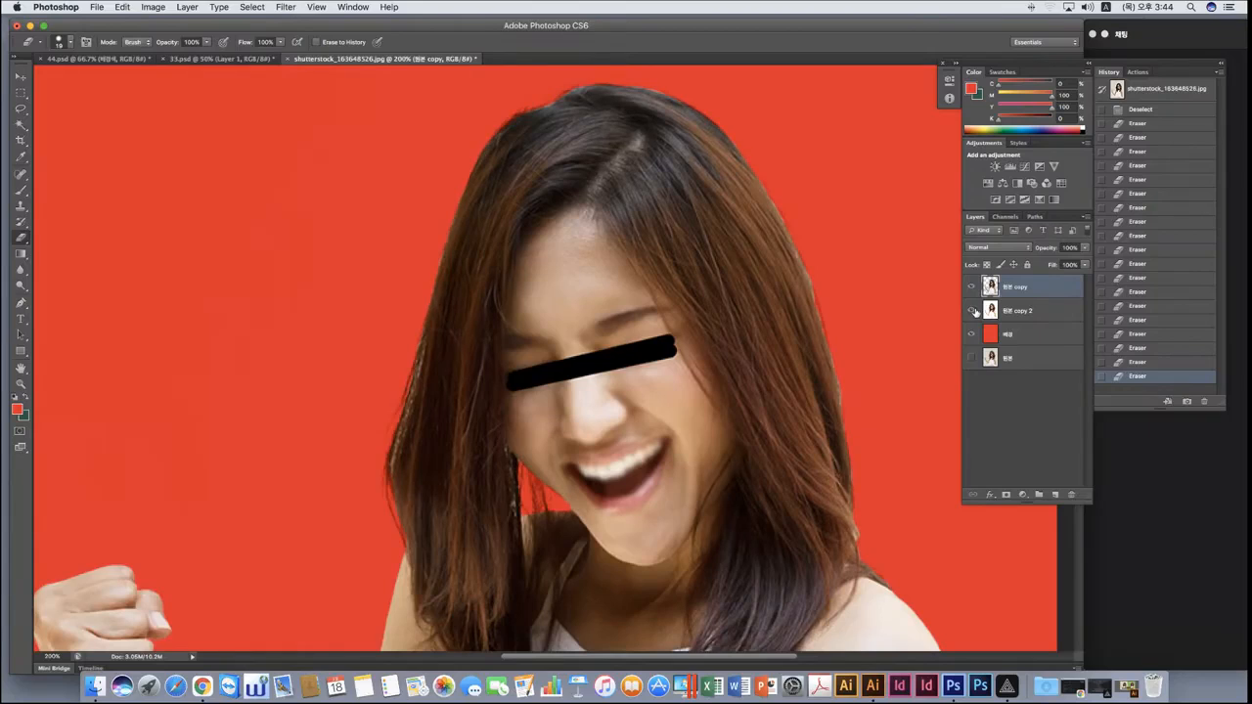
left_click(972, 286)
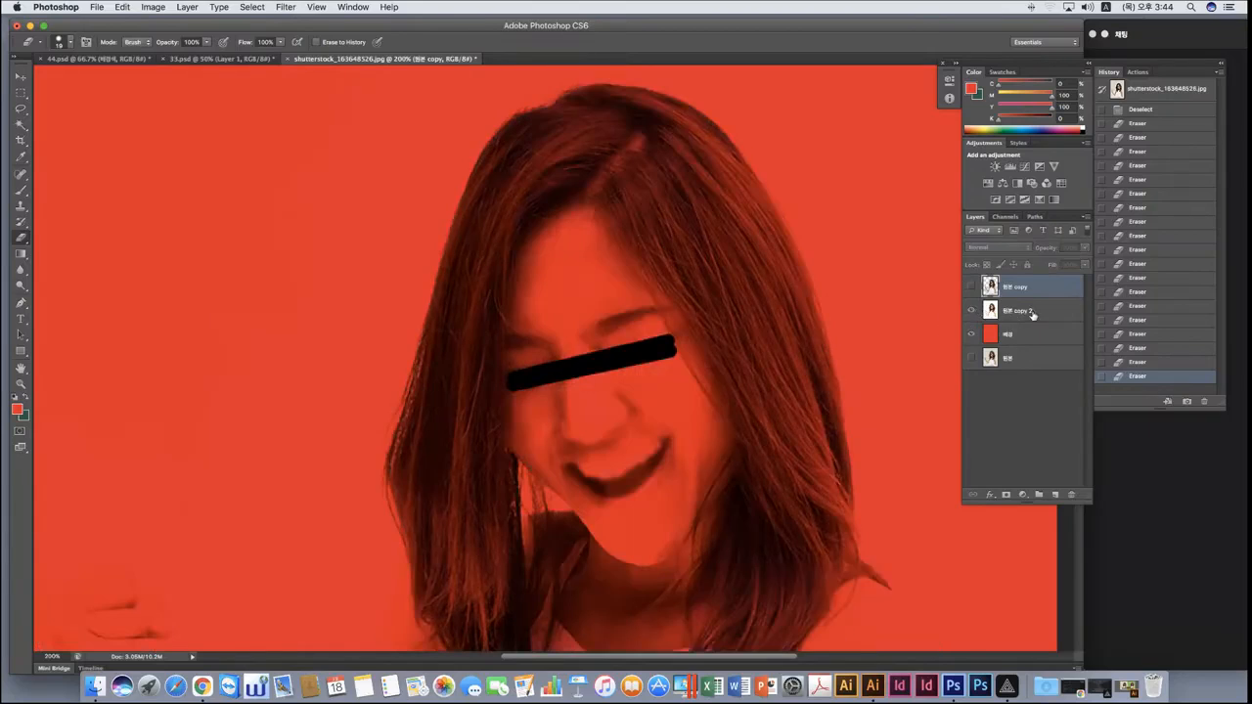
left_click(972, 286)
Set the eraser to a soft round brush with 0% hardness and a size of 12 px for the hair edges.
scroll(858, 390, "down", 3)
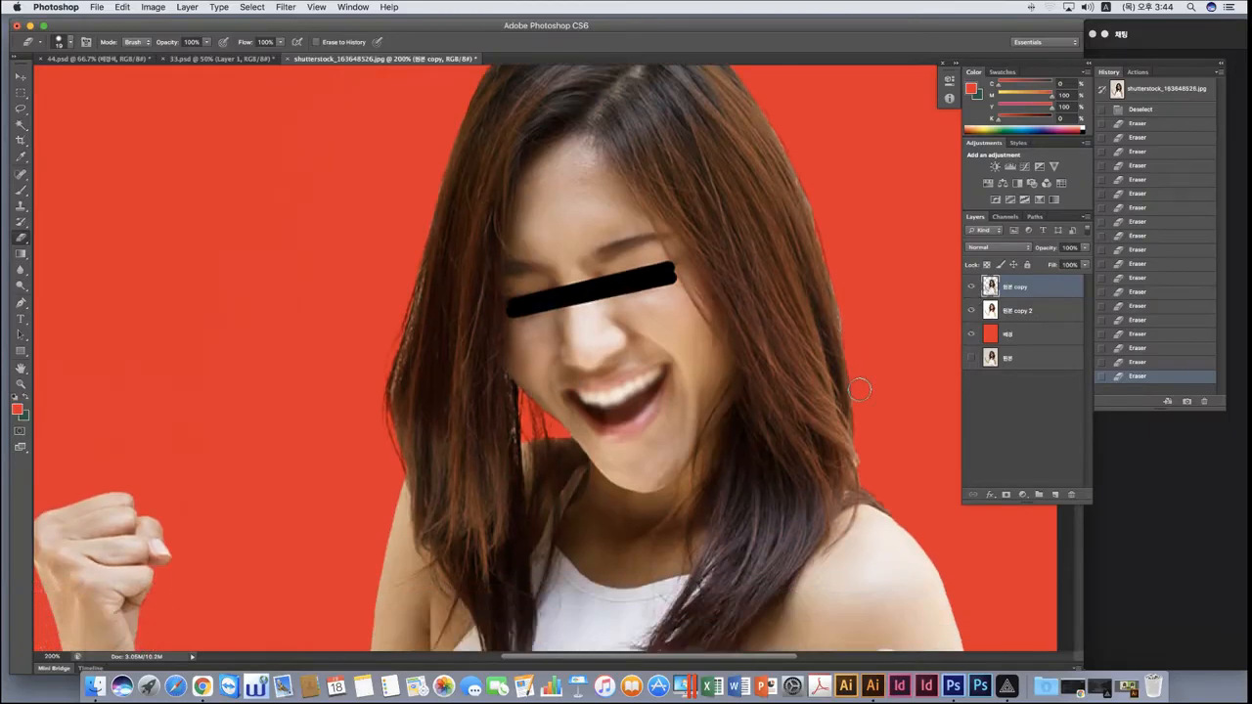
scroll(859, 390, "up", 3)
scroll(859, 390, "right", 3)
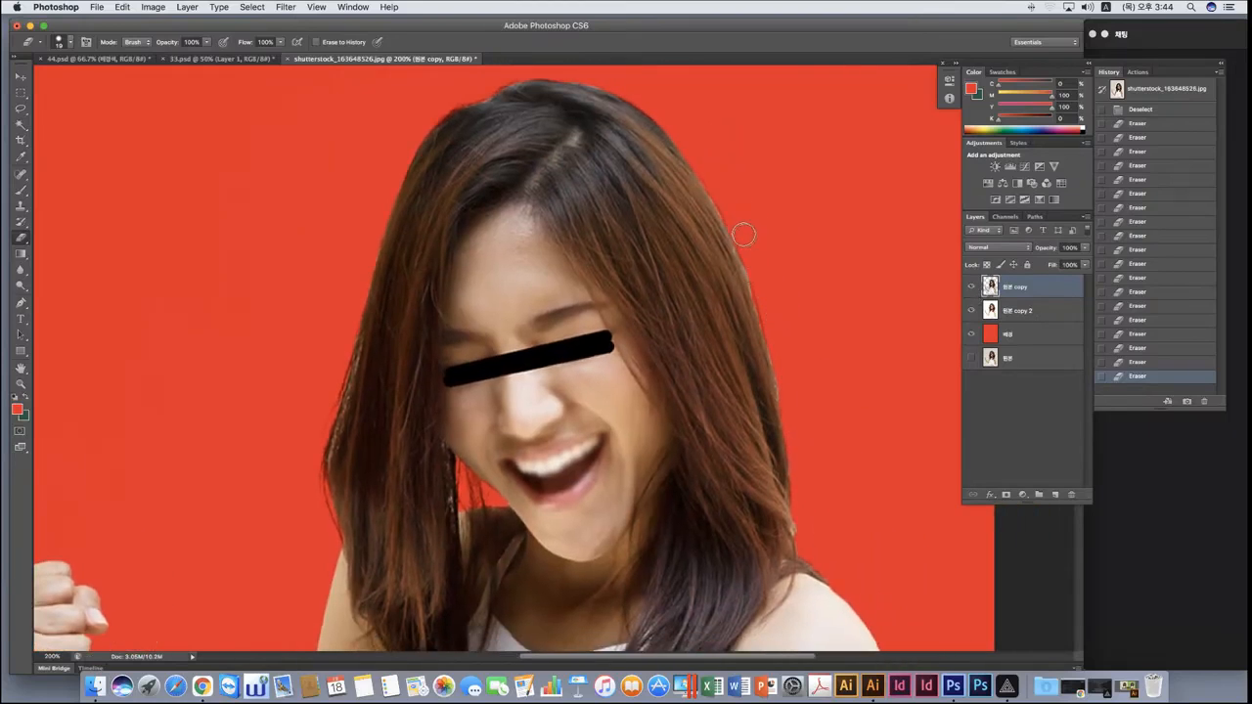
scroll(838, 329, "up", 2)
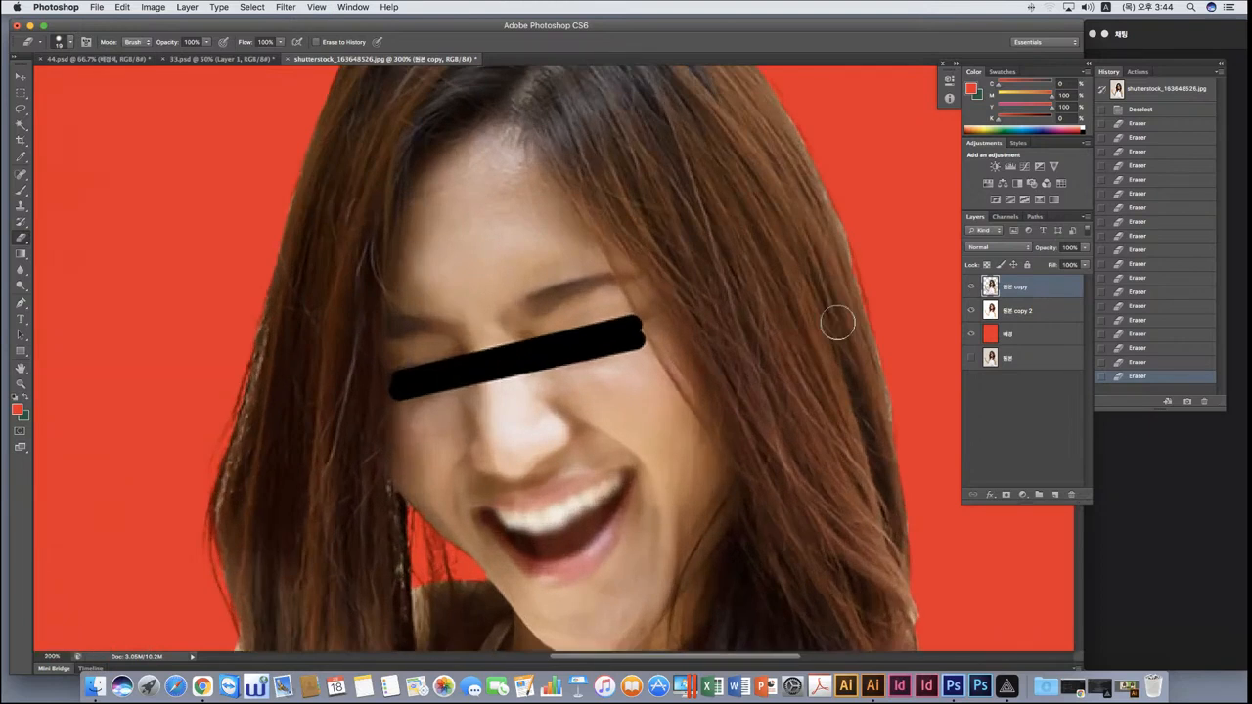
scroll(834, 319, "up", 1)
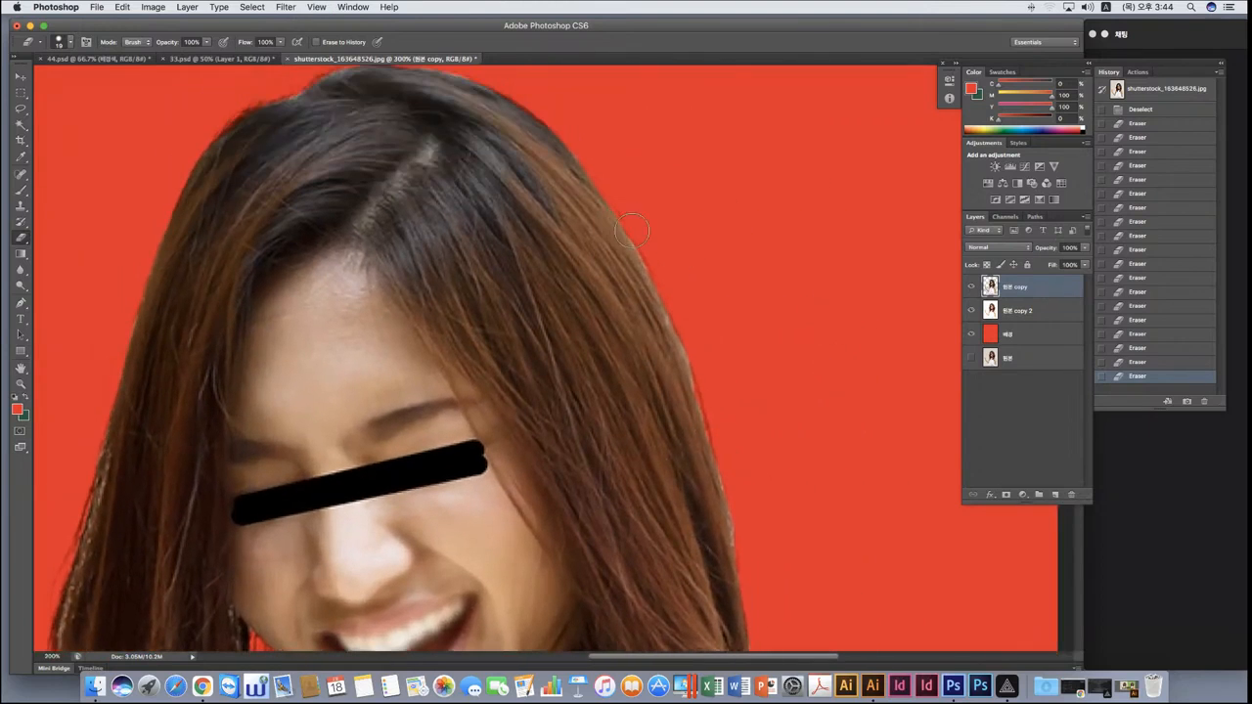
scroll(684, 219, "up", 3)
scroll(747, 430, "down", 2)
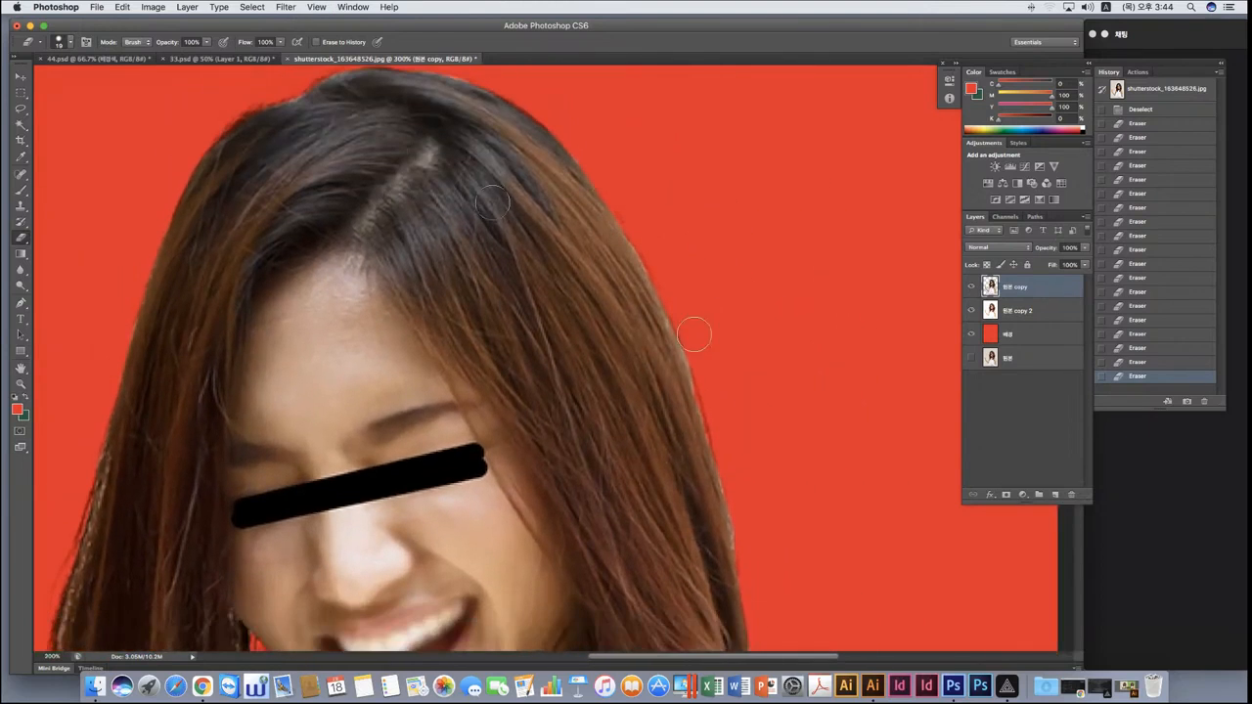
left_click(70, 43)
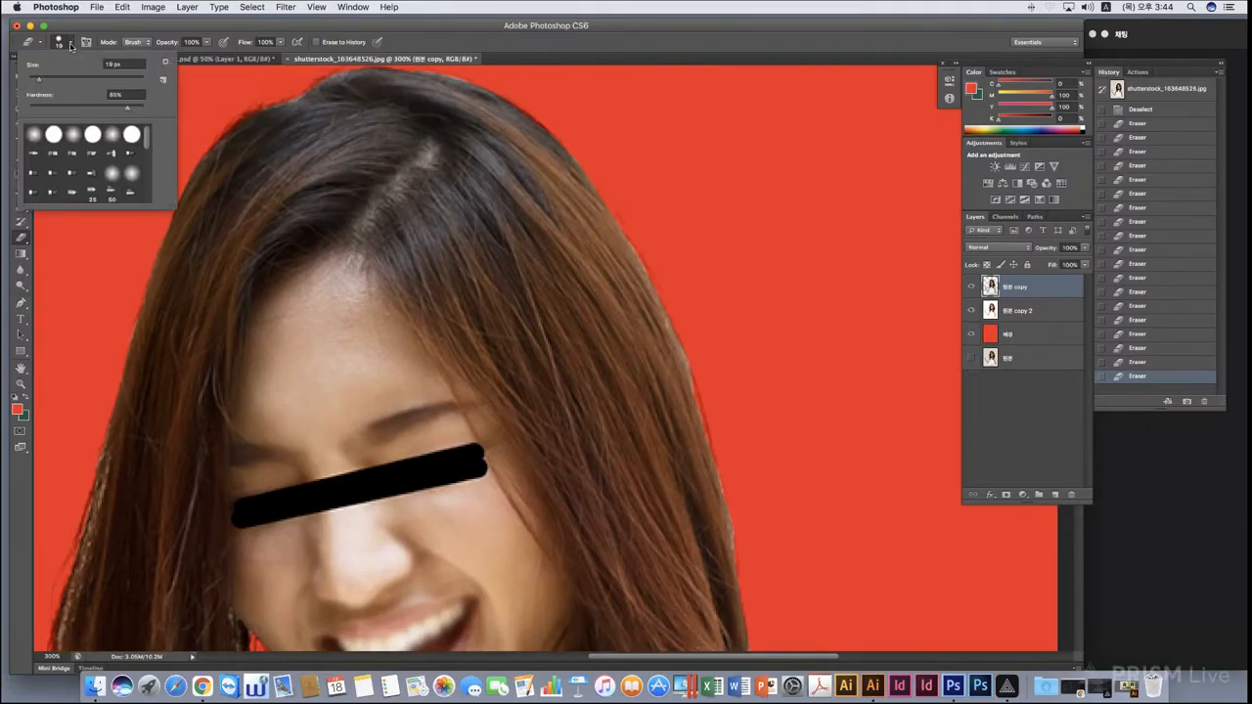
left_click(73, 134)
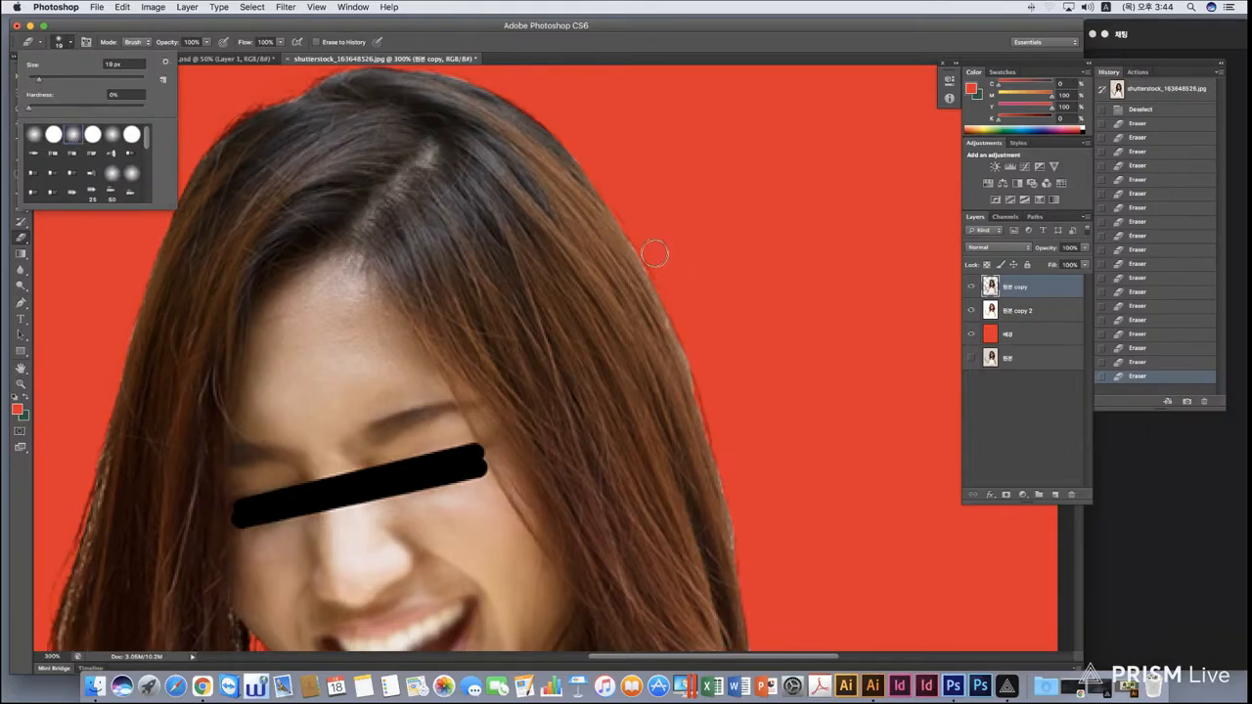
left_click(36, 83)
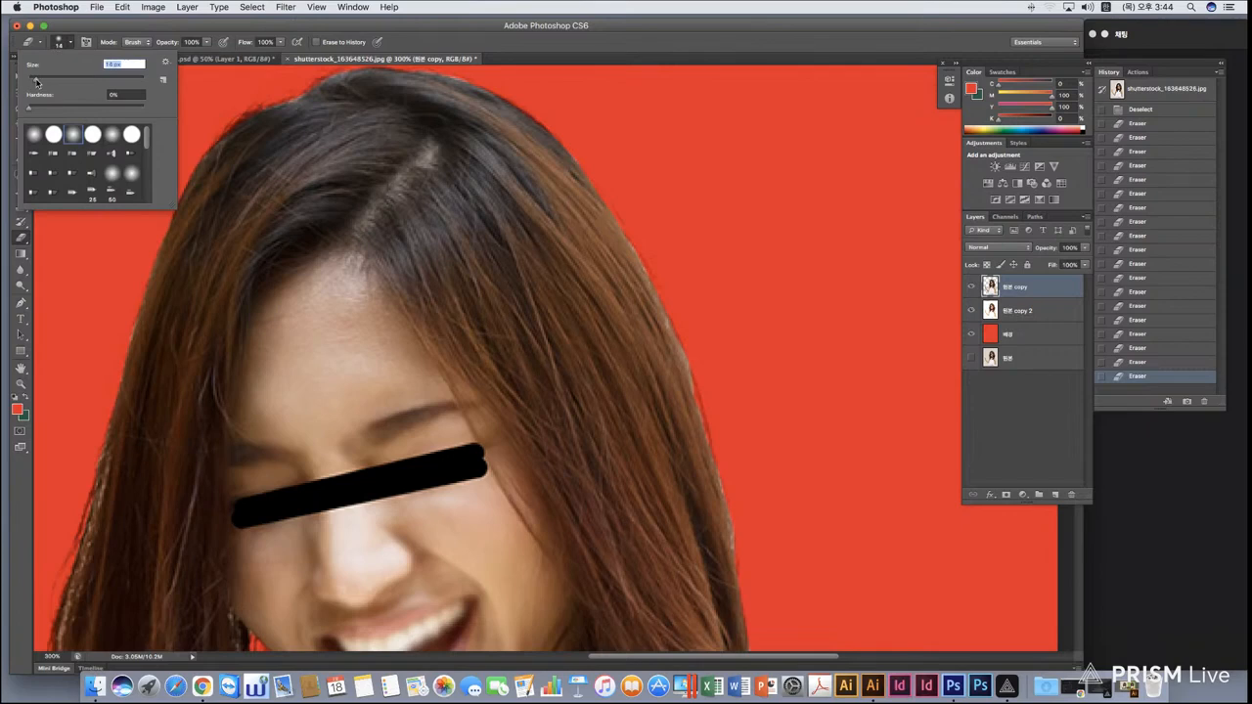
left_click(224, 30)
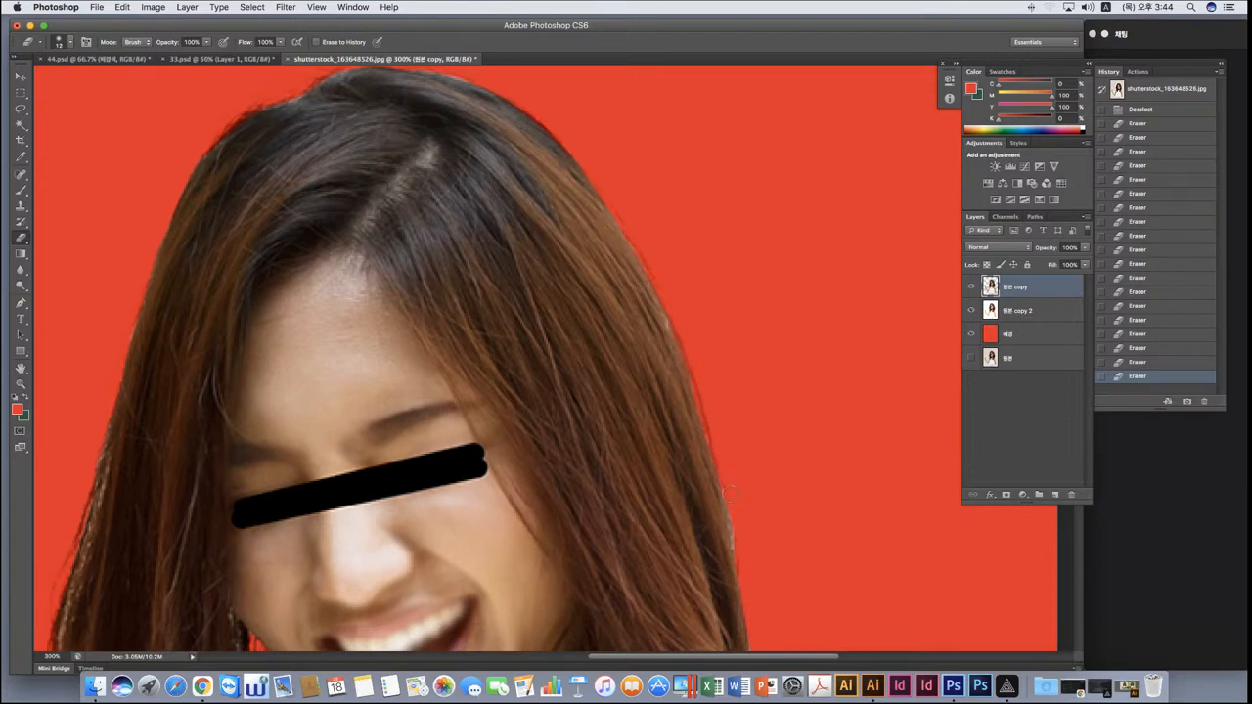
Erase the light fringe along the outer edge of the hair from the crown down to the shoulder.
left_click_drag(749, 584, 751, 579)
scroll(782, 558, "down", 5)
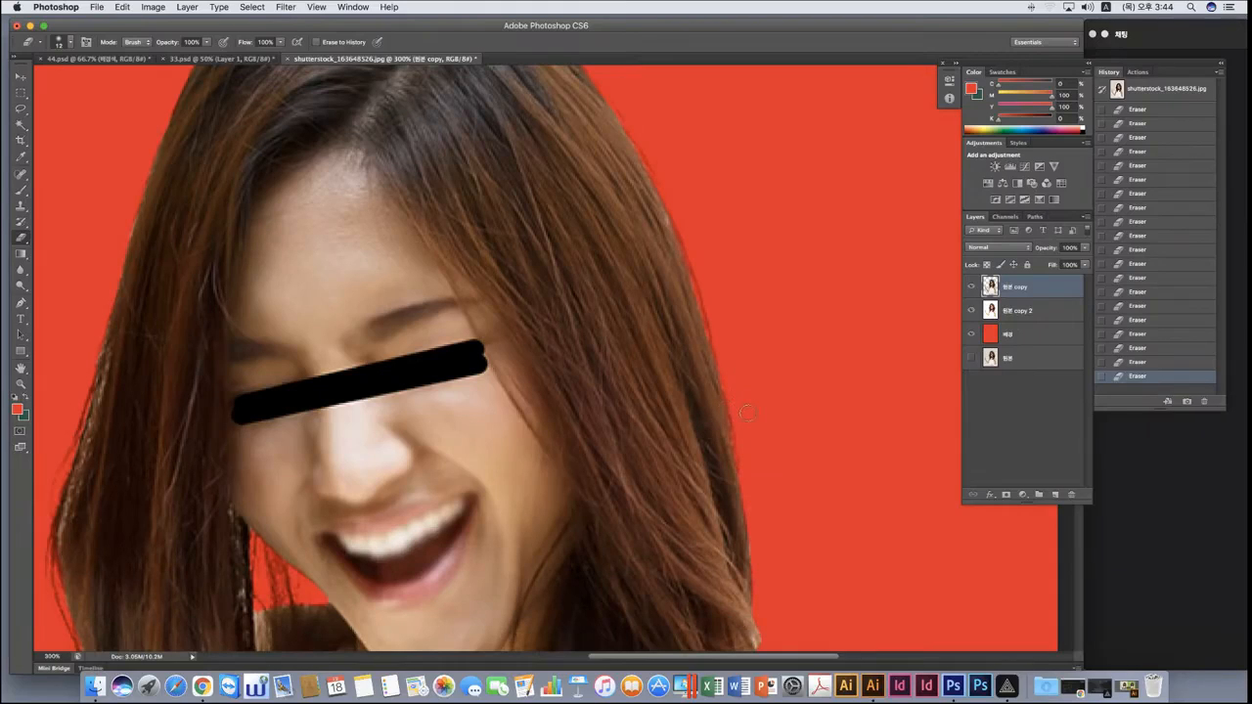
scroll(747, 433, "down", 3)
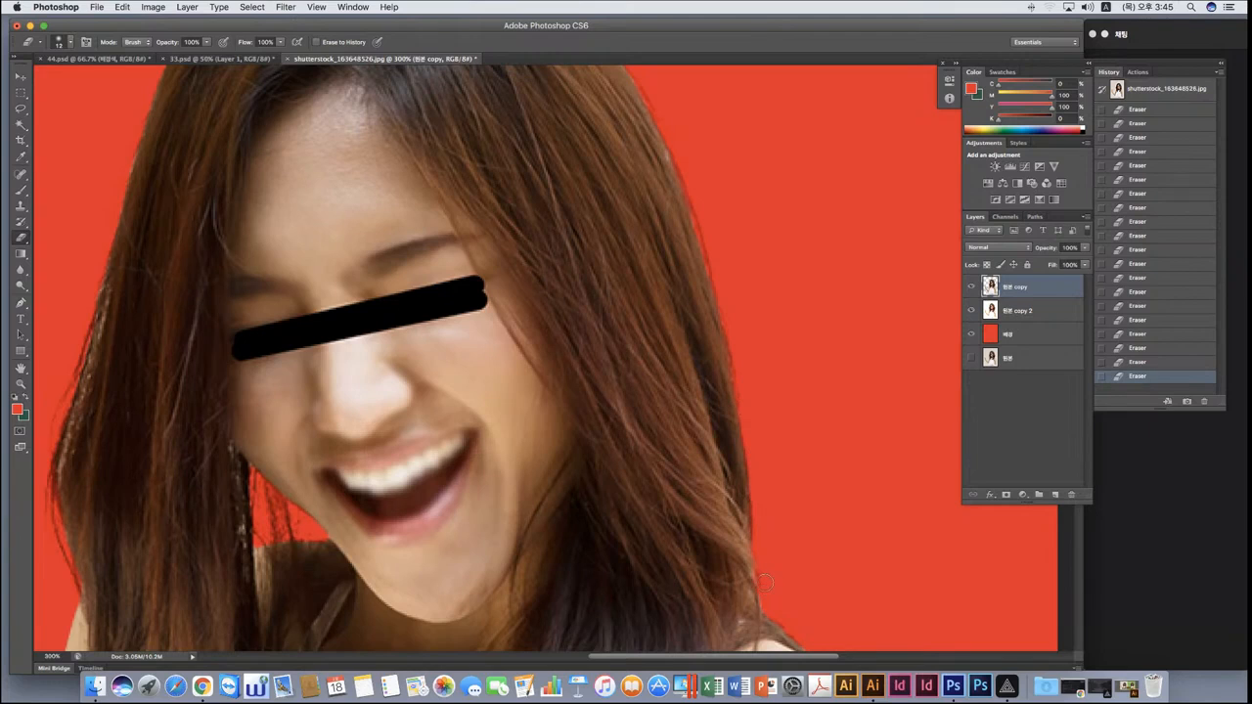
scroll(809, 509, "down", 5)
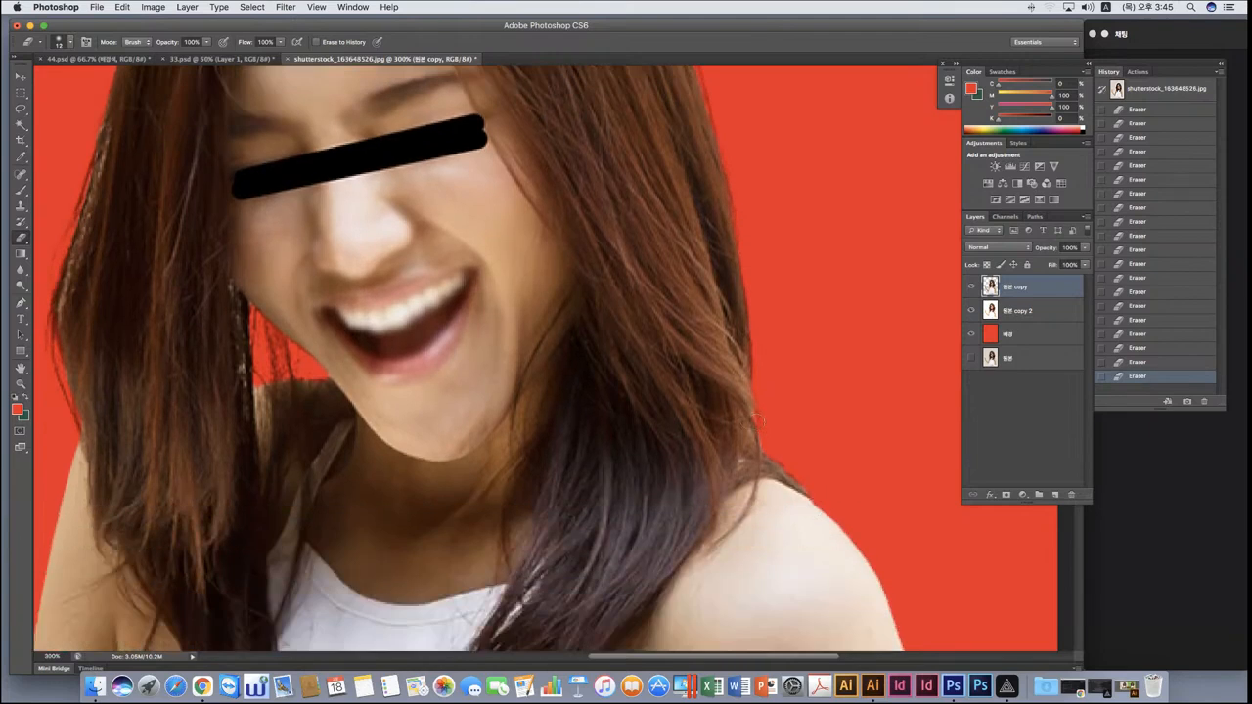
scroll(772, 460, "up", 15)
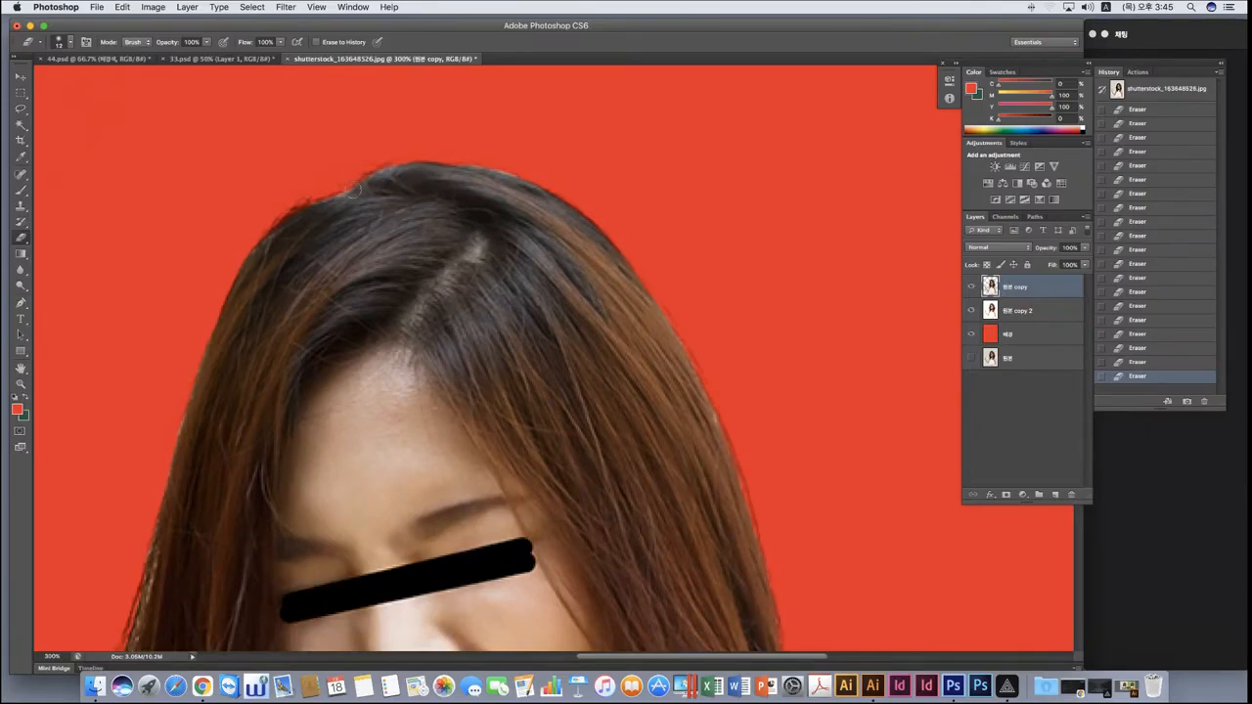
Lower the eraser opacity to 46% and soften the remaining light fringe around the hair strands and face gap.
scroll(354, 191, "down", 4)
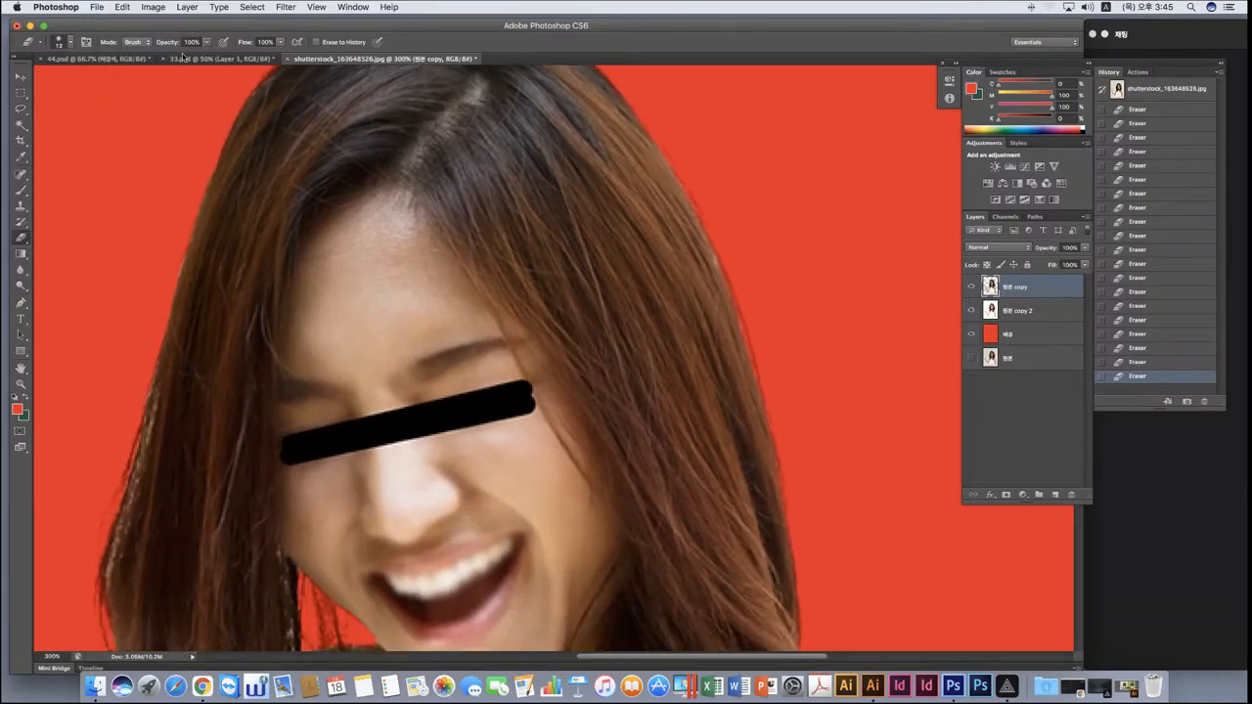
left_click_drag(208, 54, 176, 56)
scroll(436, 109, "up", 3)
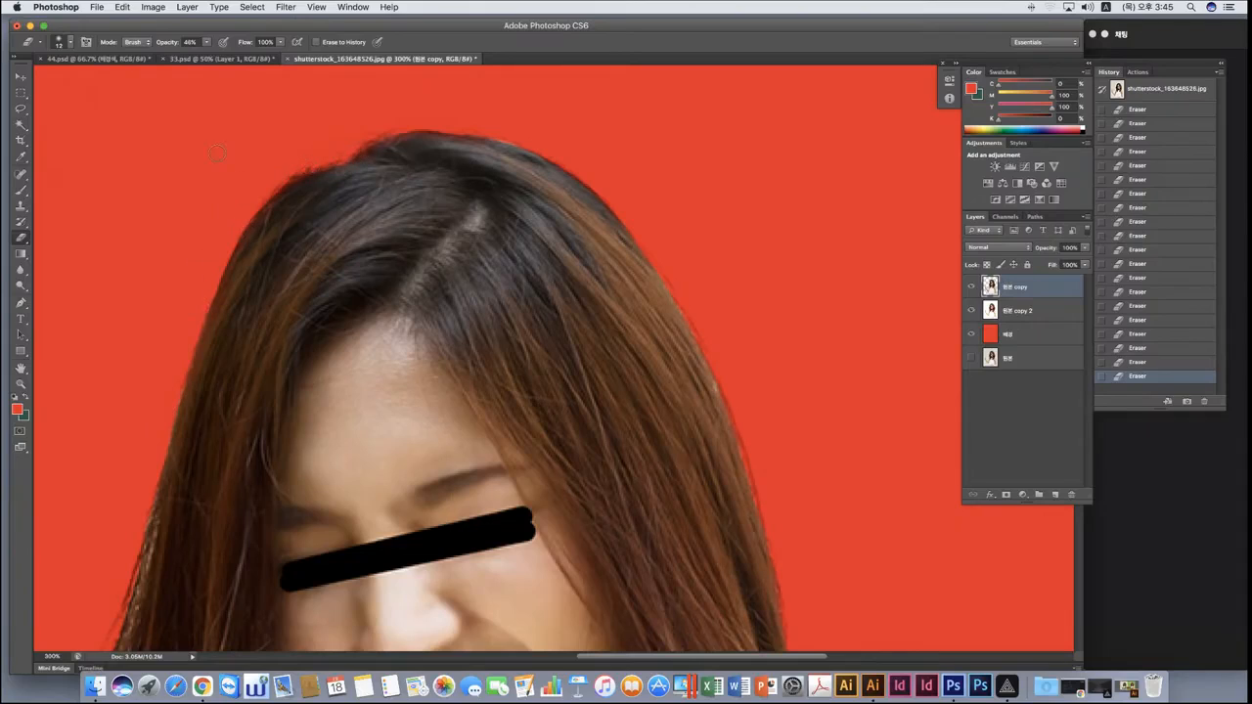
scroll(221, 262, "down", 10)
scroll(221, 262, "left", 8)
scroll(221, 262, "left", 2)
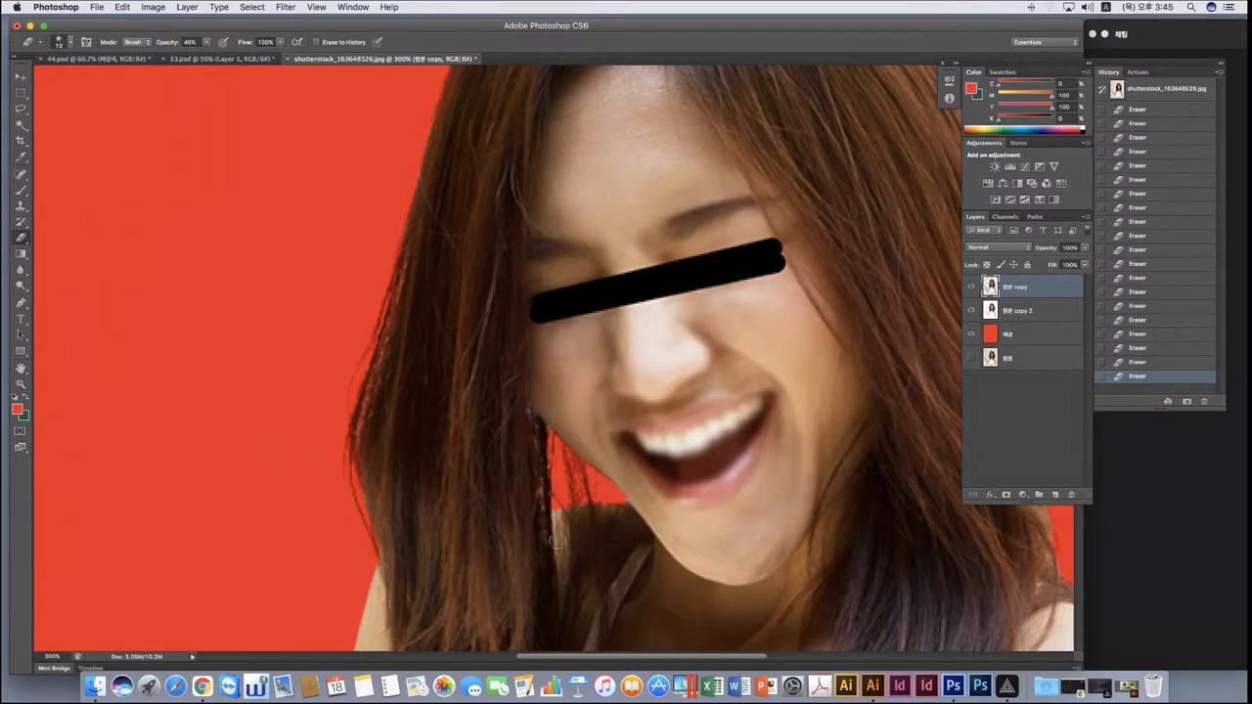
scroll(553, 542, "right", 3)
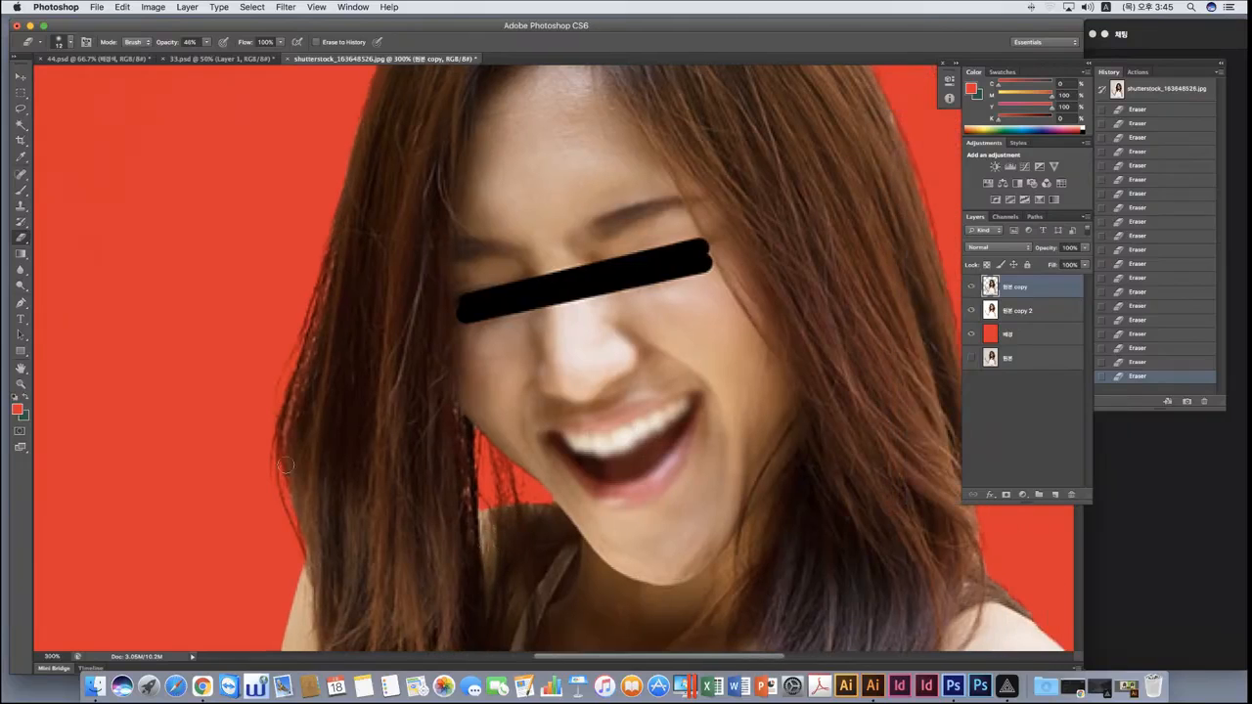
scroll(321, 460, "up", 2)
scroll(320, 460, "up", 4)
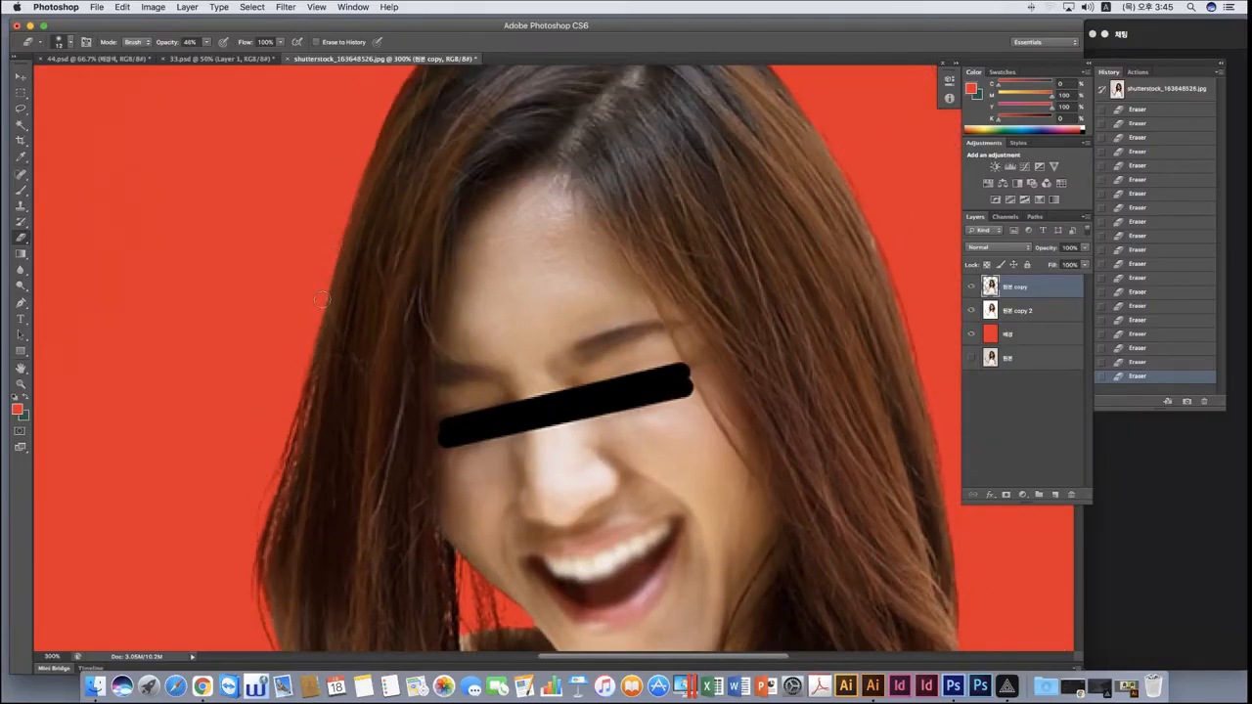
scroll(841, 368, "down", 6)
scroll(841, 368, "right", 3)
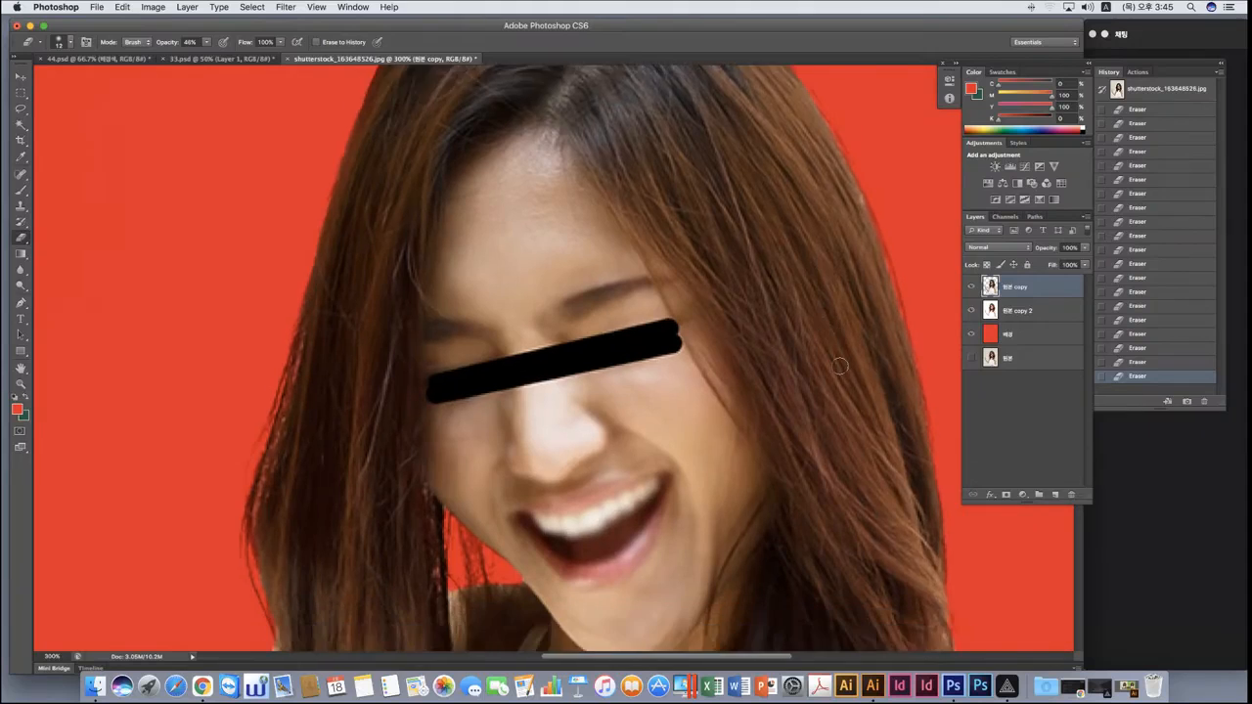
scroll(840, 366, "down", 4)
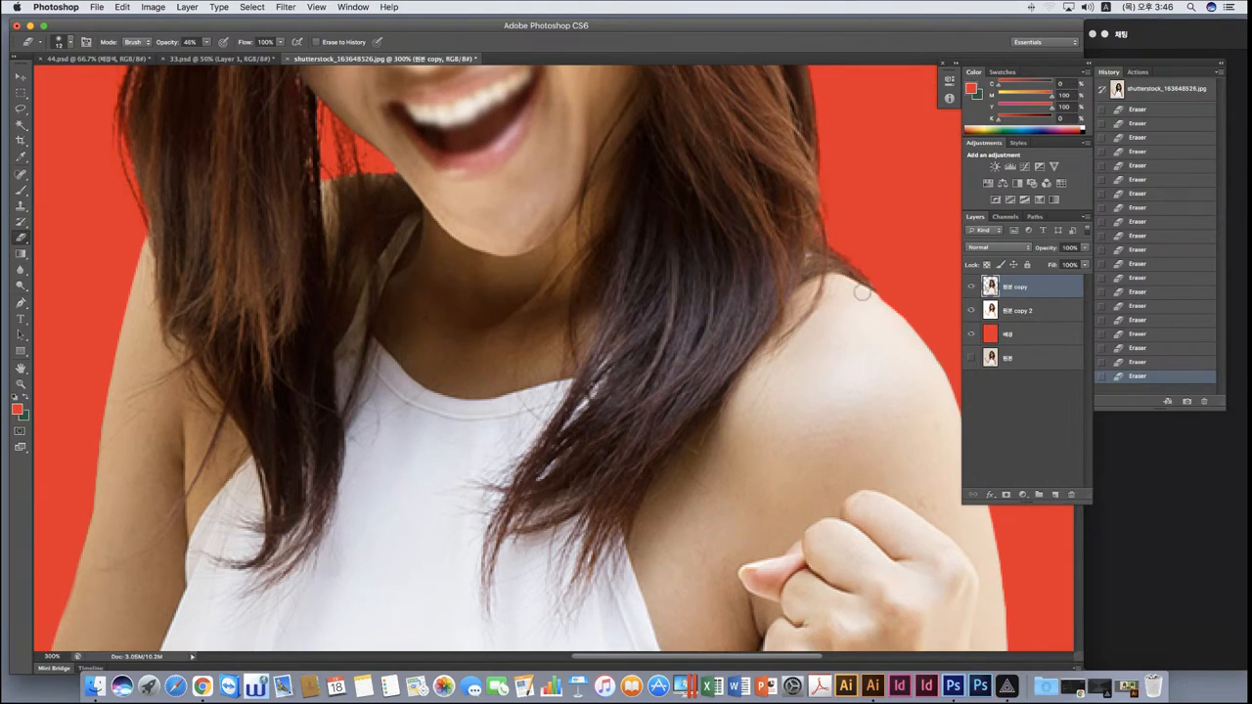
At 100% view, hide every layer and show 원본, 배경, 원본 copy 2 and 원본 copy one by one to review the cutout's build-up.
key("super+minus")
key("super+1")
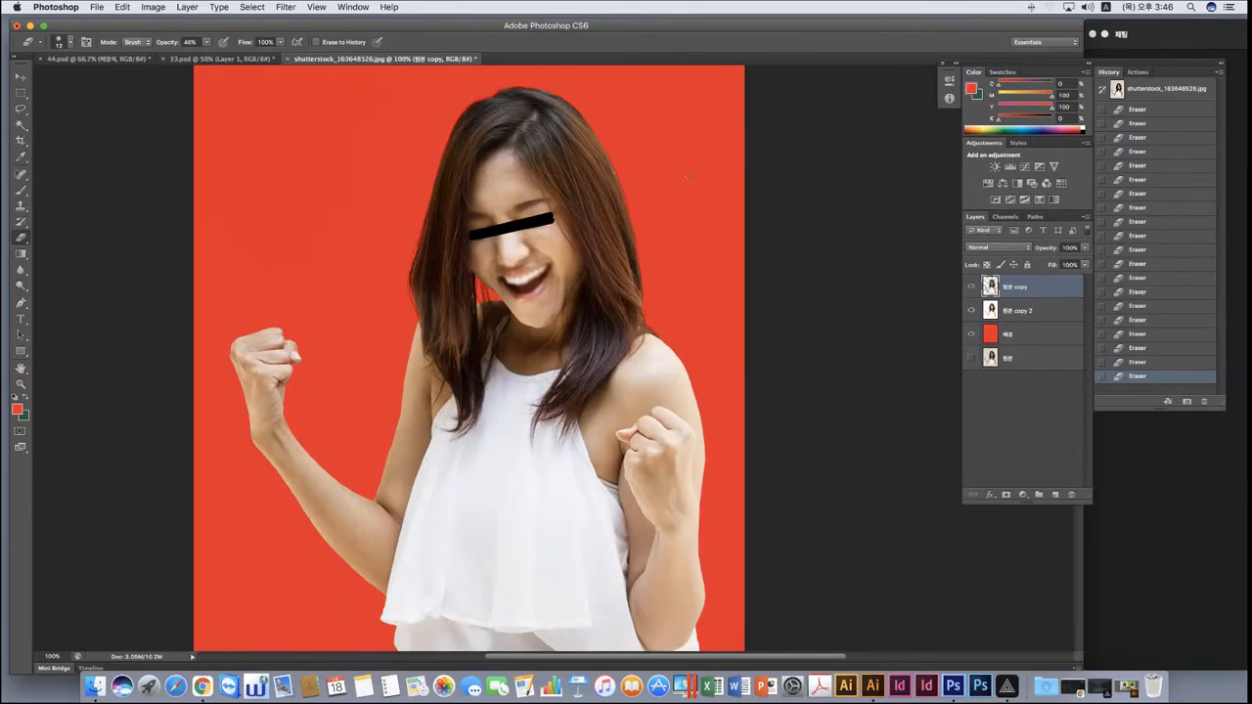
scroll(701, 177, "down", 3)
scroll(701, 177, "up", 3)
scroll(701, 177, "left", 3)
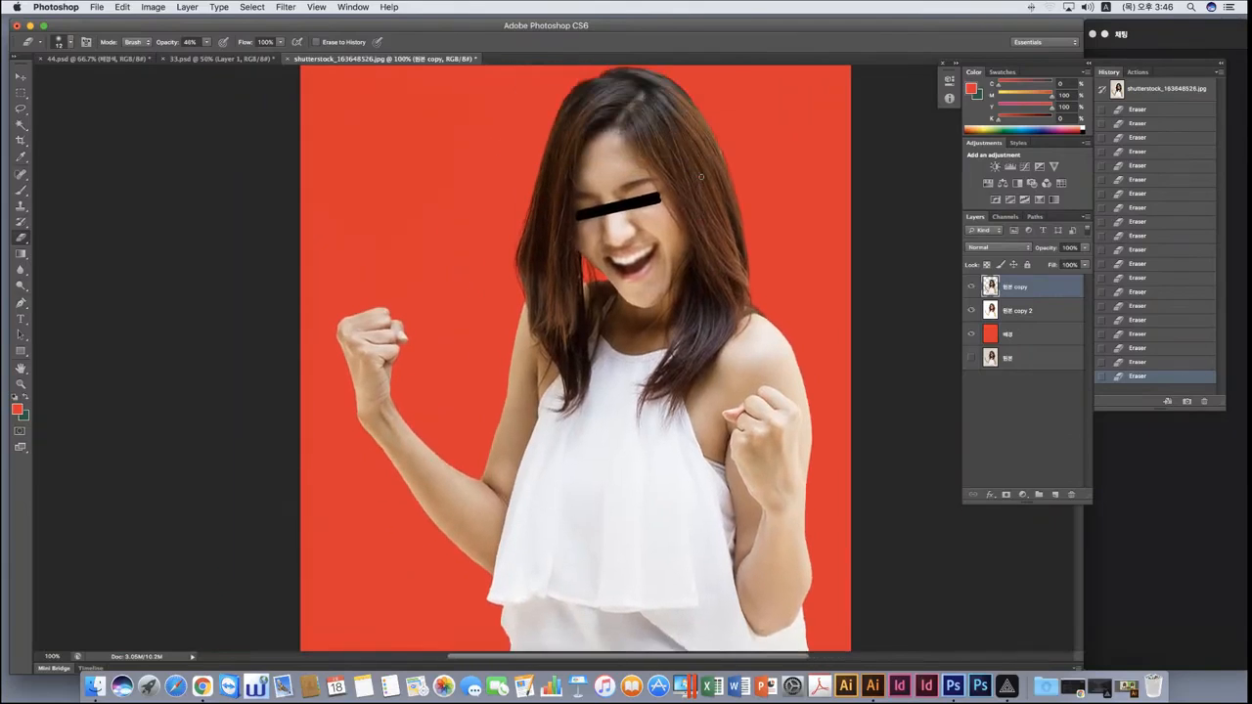
scroll(701, 177, "up", 2)
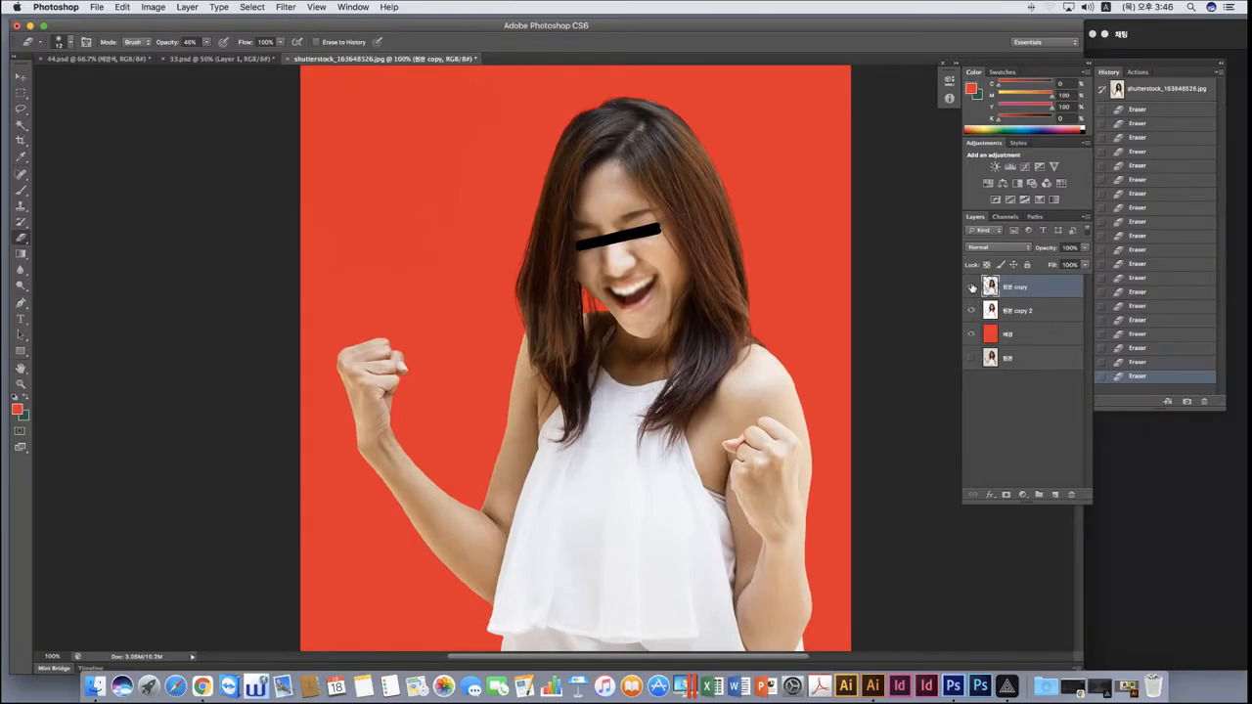
left_click_drag(972, 287, 974, 359)
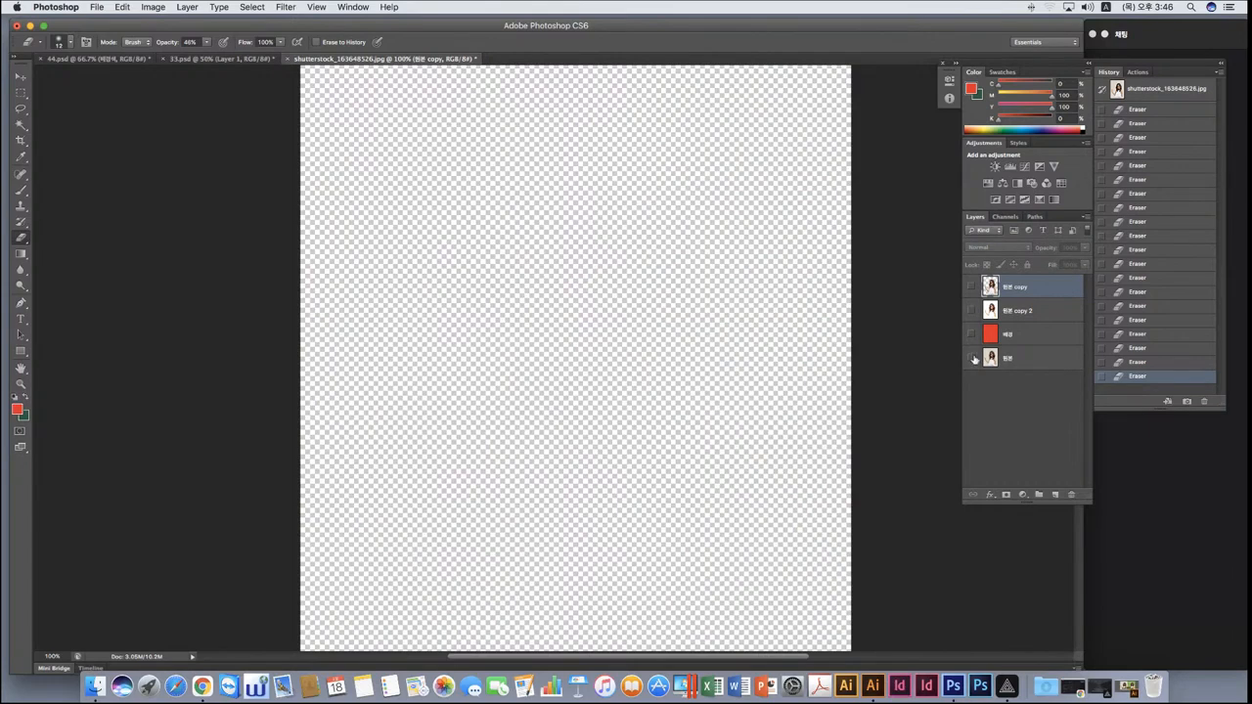
left_click(973, 359)
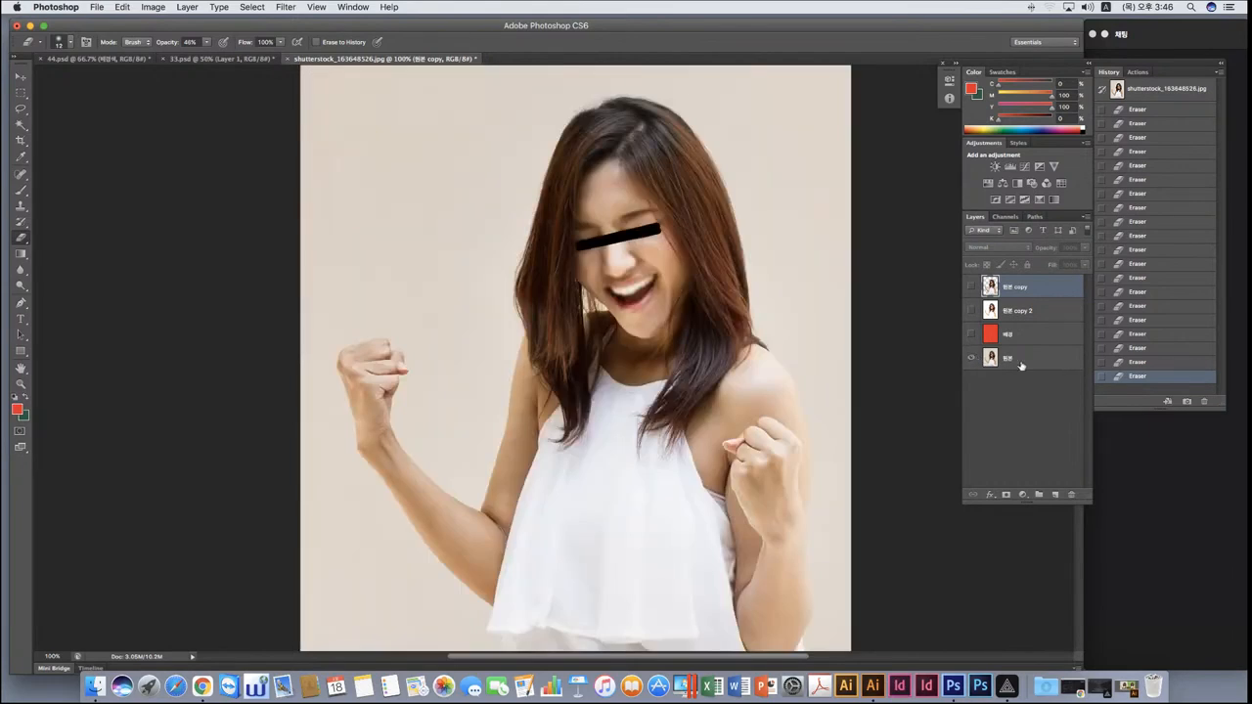
left_click(973, 335)
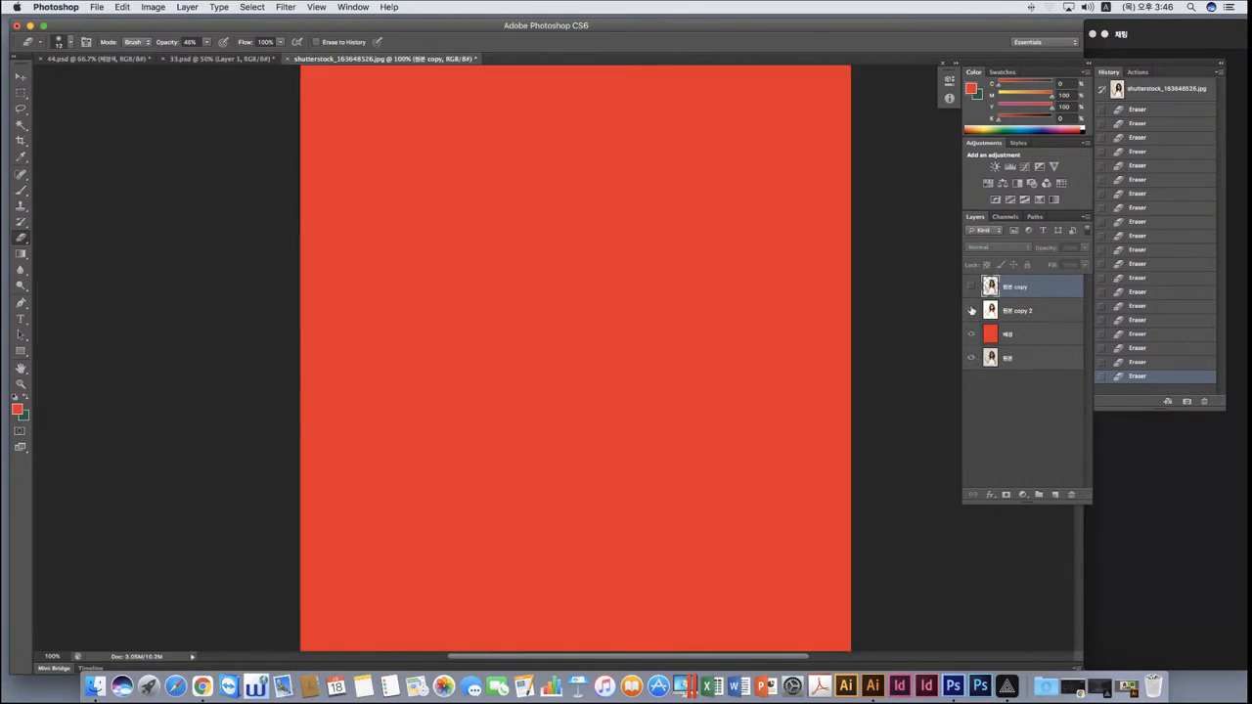
left_click(972, 310)
left_click(972, 286)
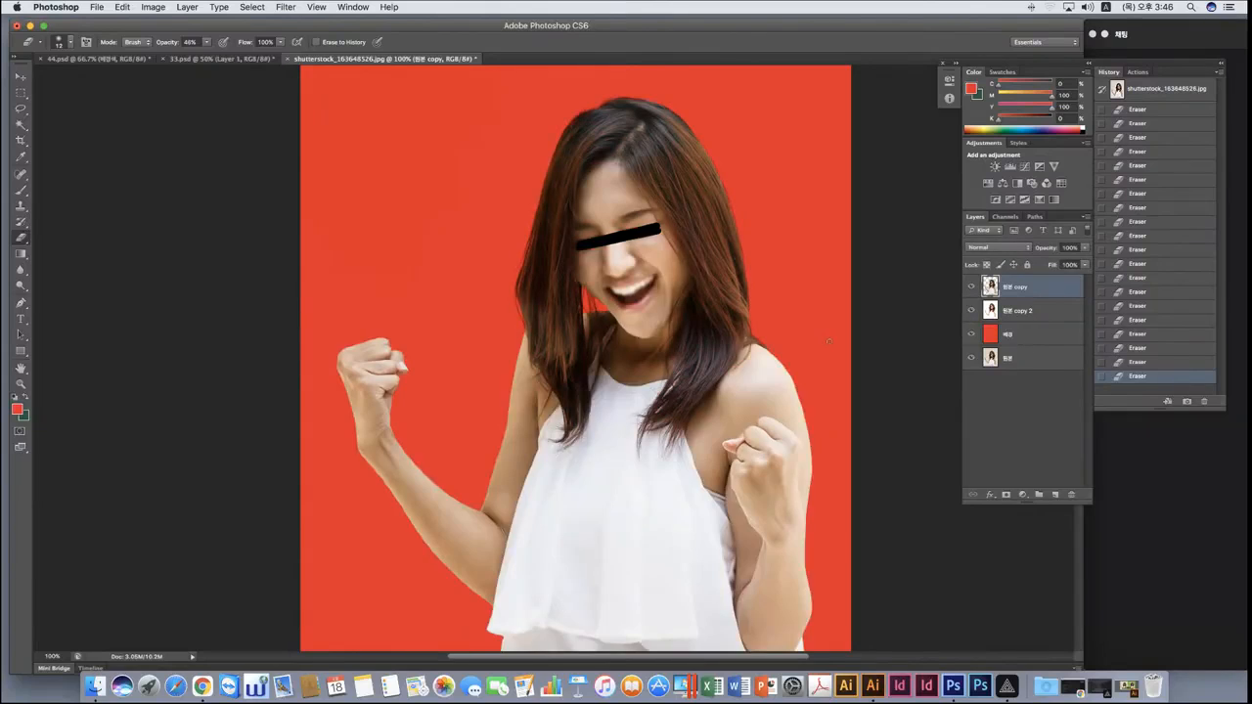
Fill the 배경 layer with a light green foreground colour of C 55, M 0, Y 100, K 0.
left_click(1009, 335)
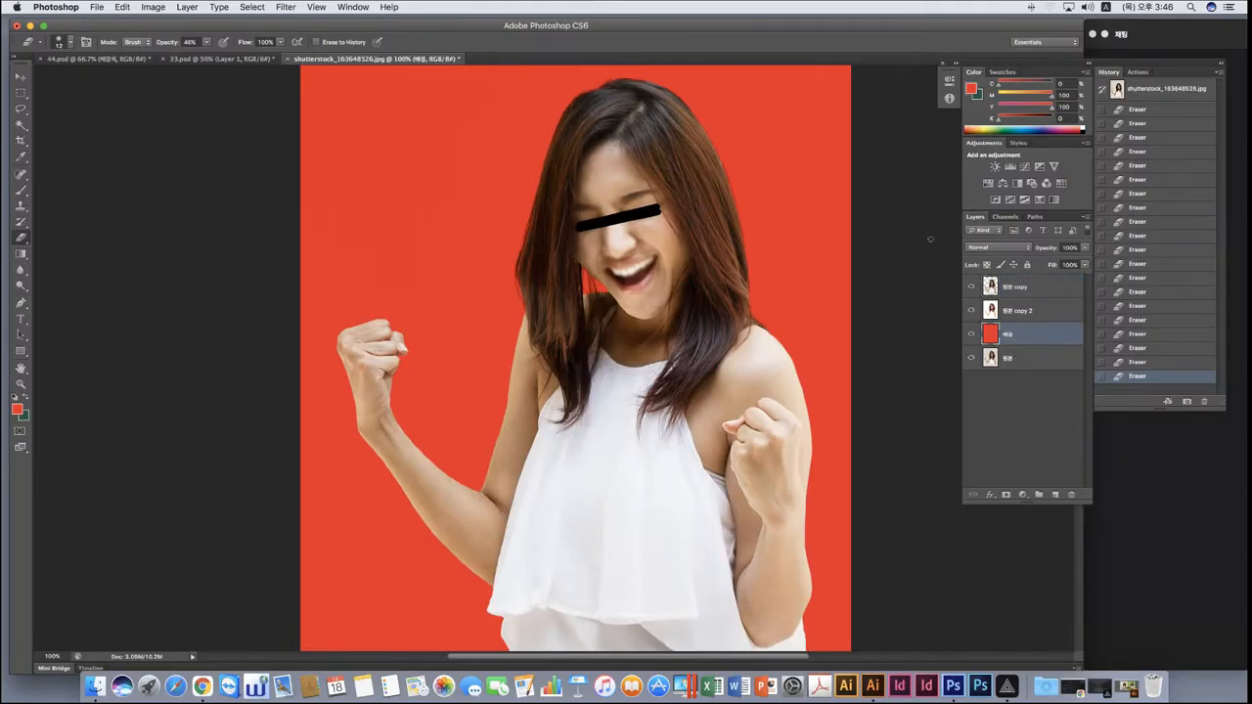
mouse_move(1053, 95)
left_mouse_down()
mouse_move(991, 95)
mouse_move(1053, 84)
left_mouse_up()
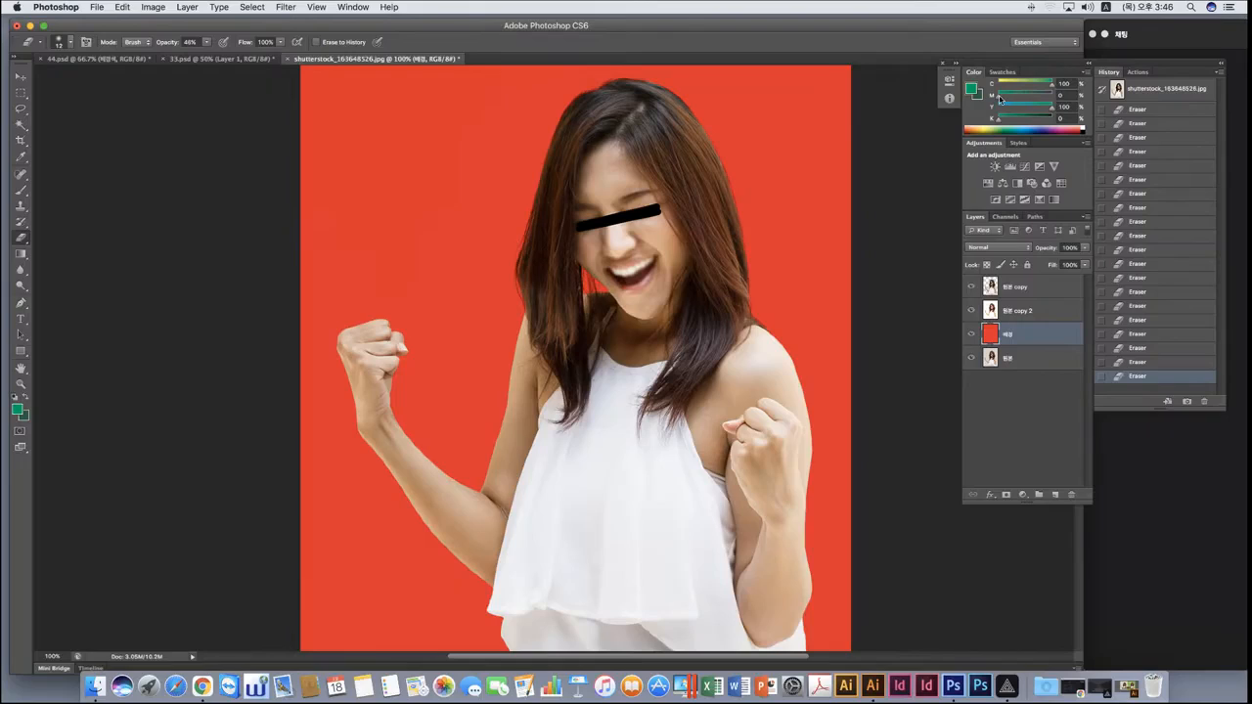
left_click_drag(1053, 86, 1028, 87)
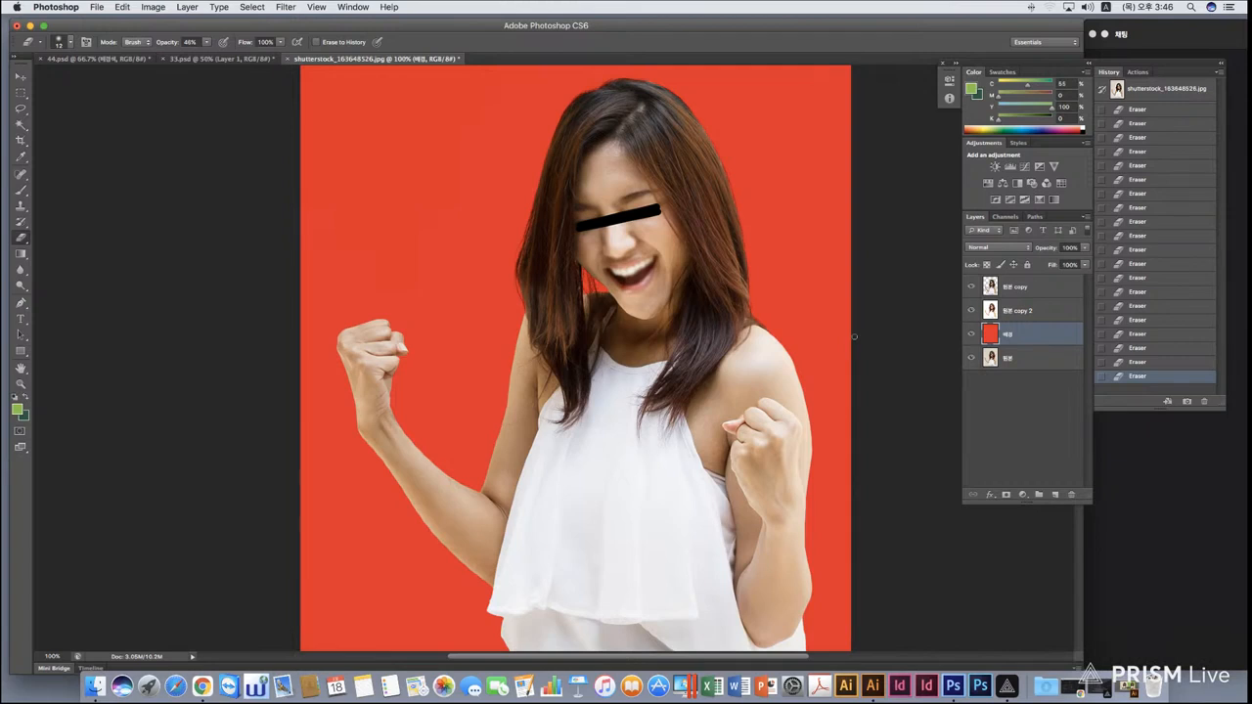
key("super+a")
key("m")
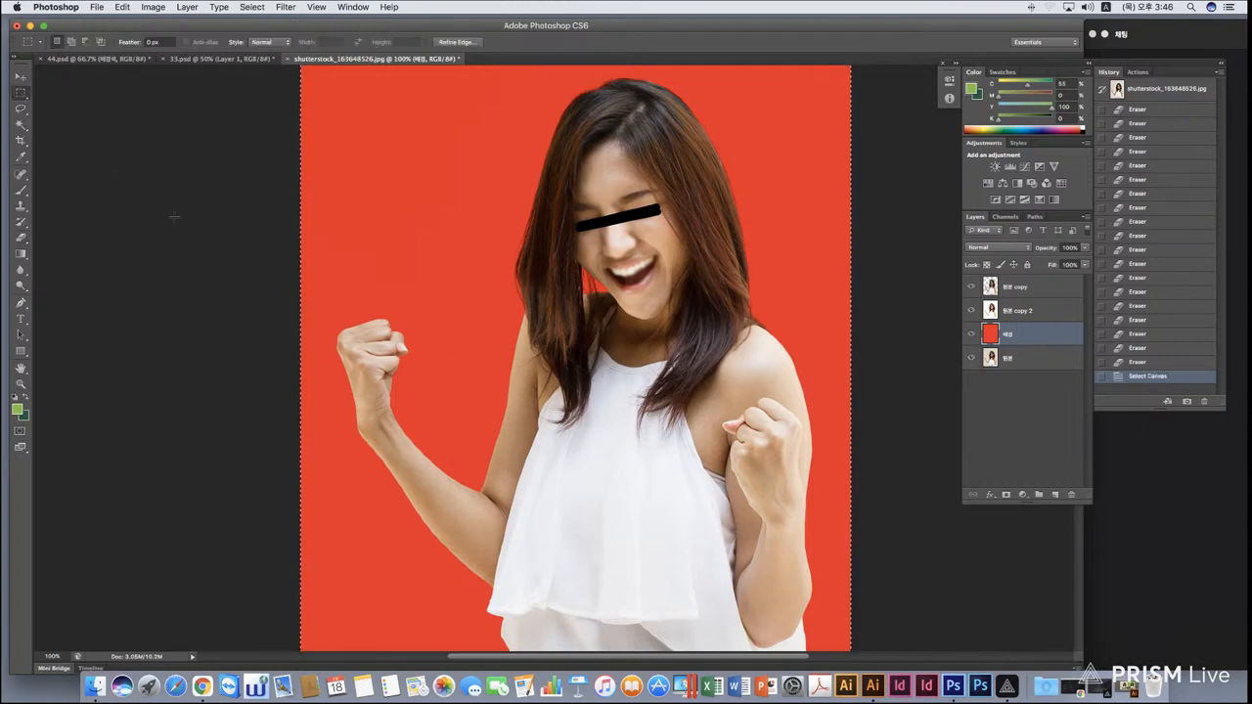
key("super+d")
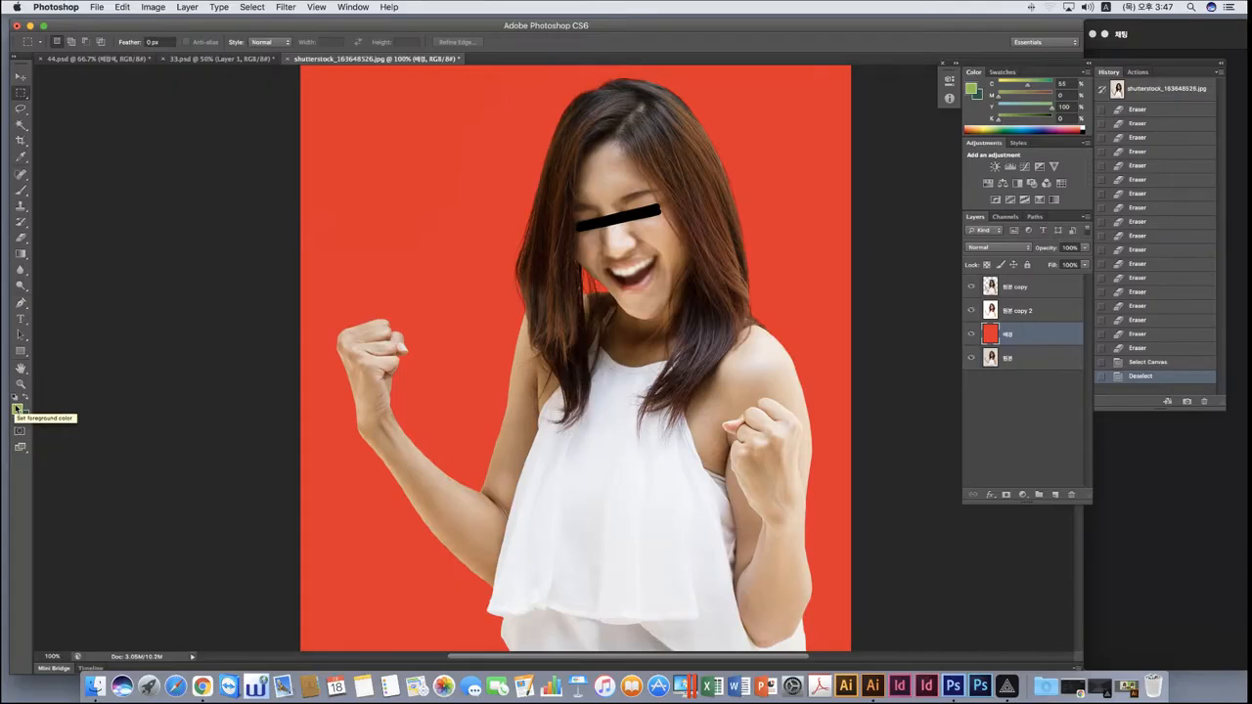
key("alt+BackSpace")
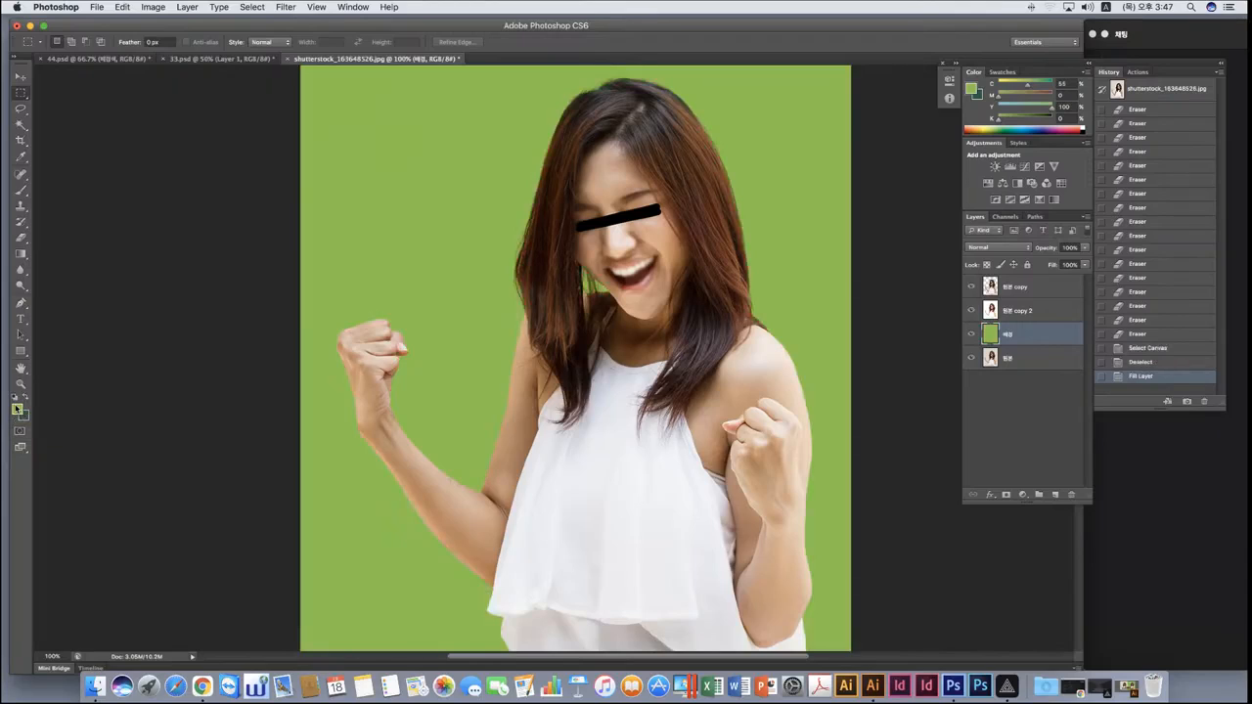
Undo the light green fill and apply it to the 배경 layer again.
key("super+z")
key("super+z")
key("super+z")
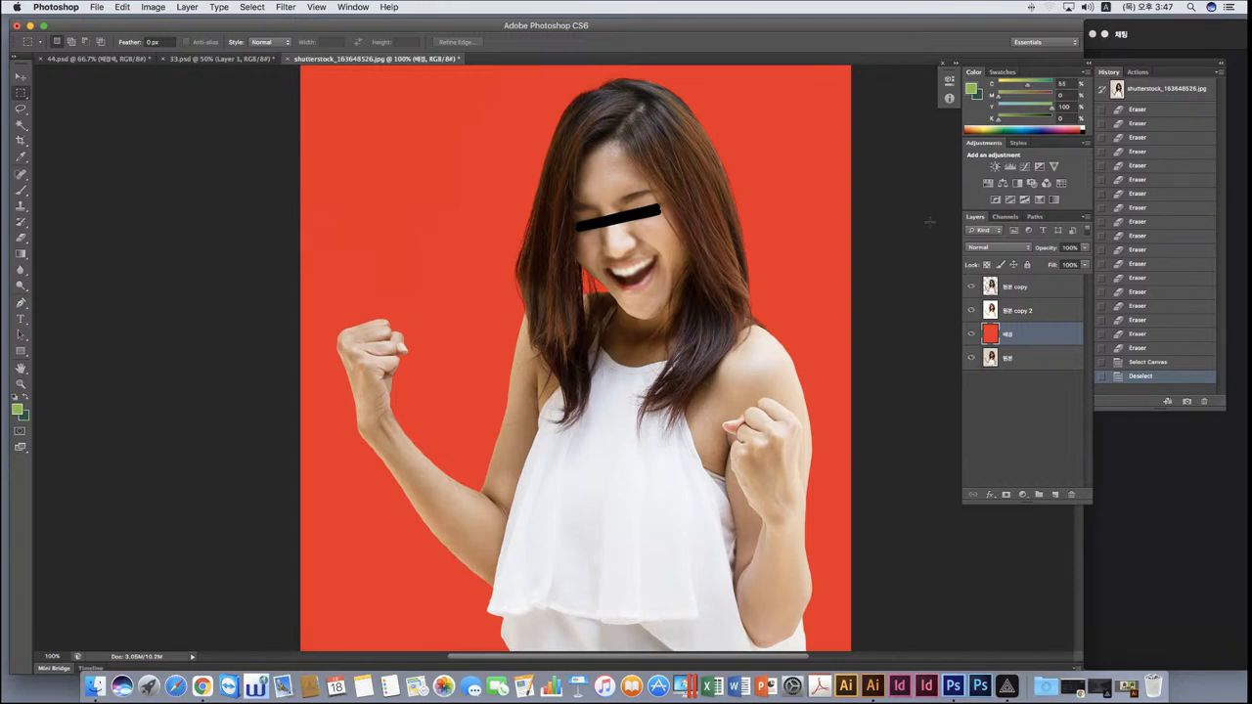
key("alt+BackSpace")
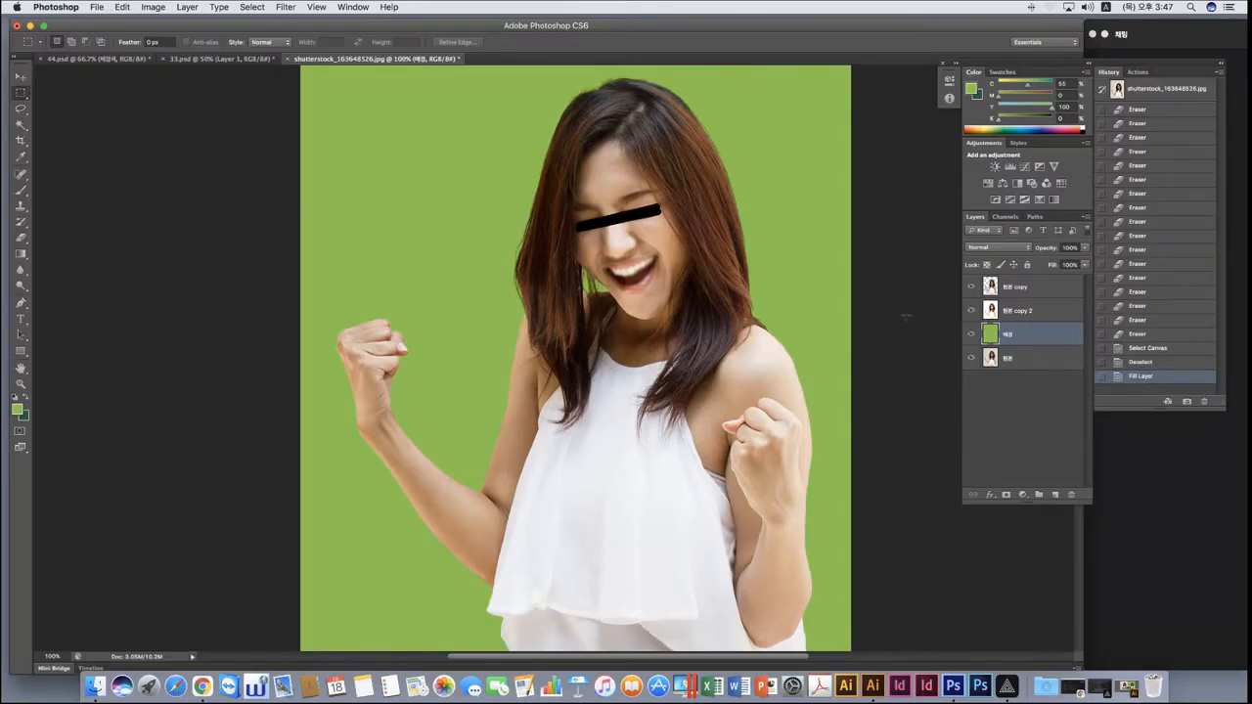
Set the foreground colour to yellow with C 0, M 0, Y 100, K 0 and fill the 배경 layer with it.
scroll(907, 317, "up", 3)
scroll(907, 316, "down", 6)
scroll(907, 316, "up", 3)
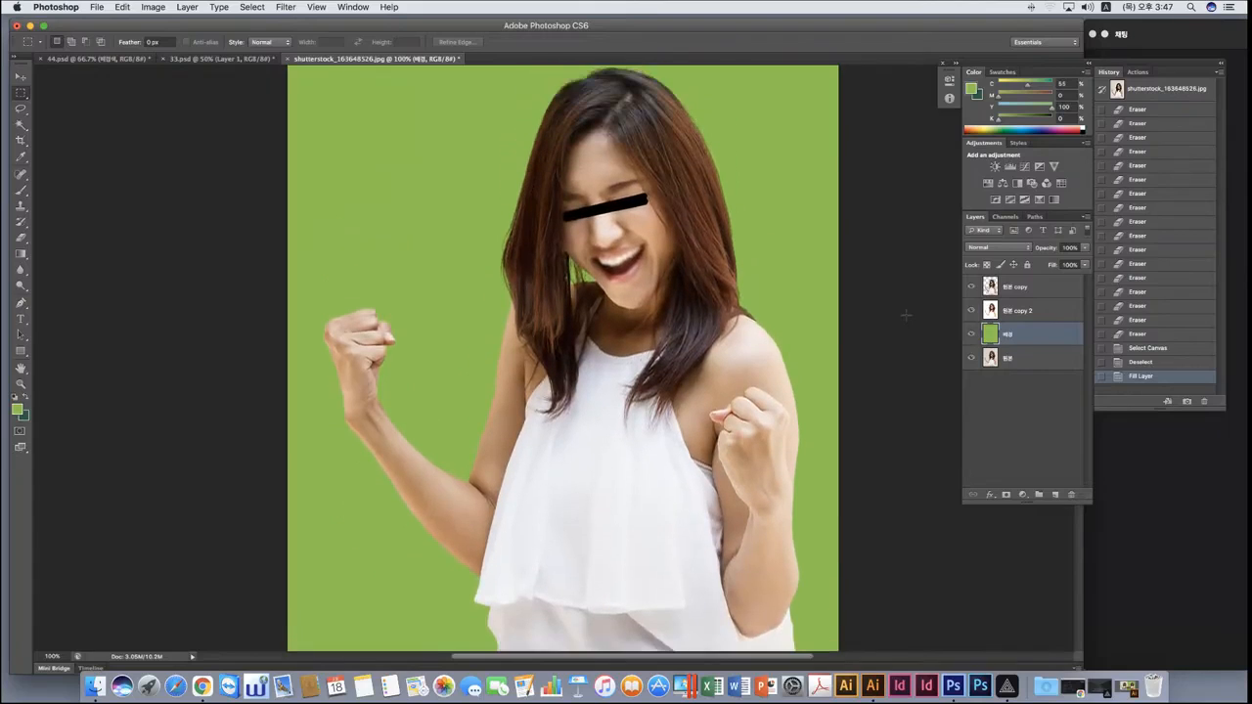
scroll(907, 315, "up", 2)
scroll(907, 315, "left", 2)
scroll(907, 315, "down", 4)
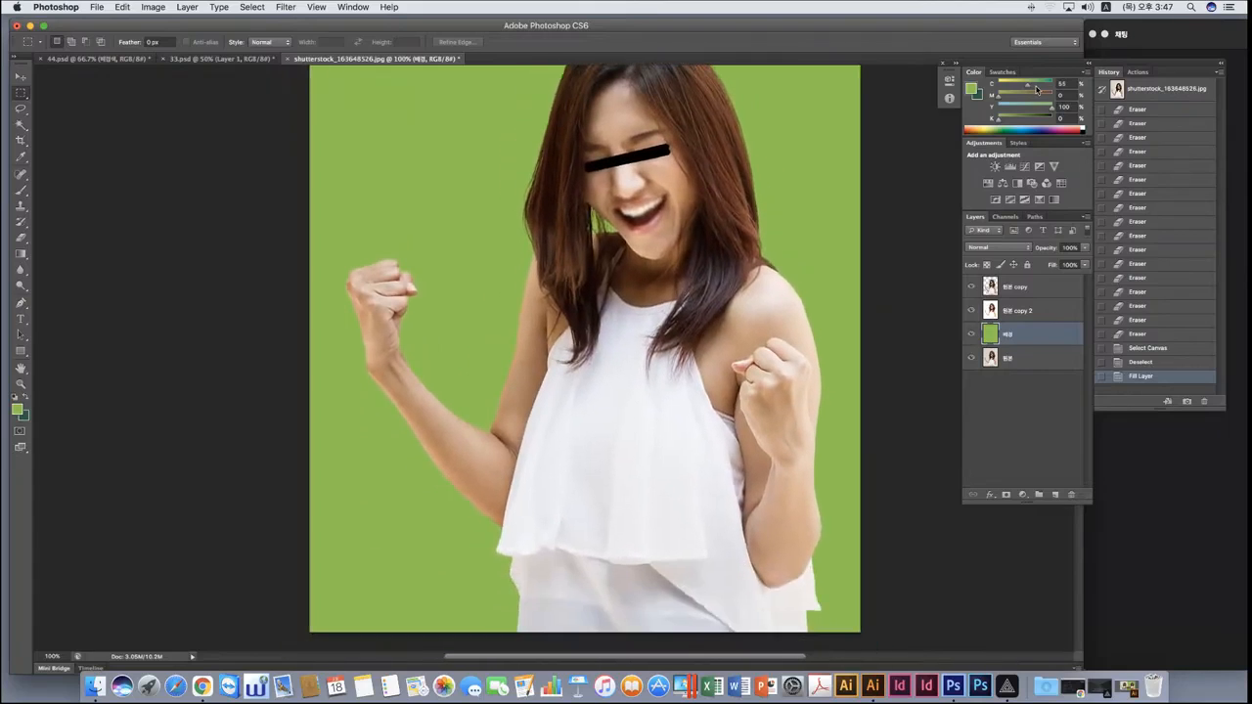
left_click_drag(1037, 89, 998, 88)
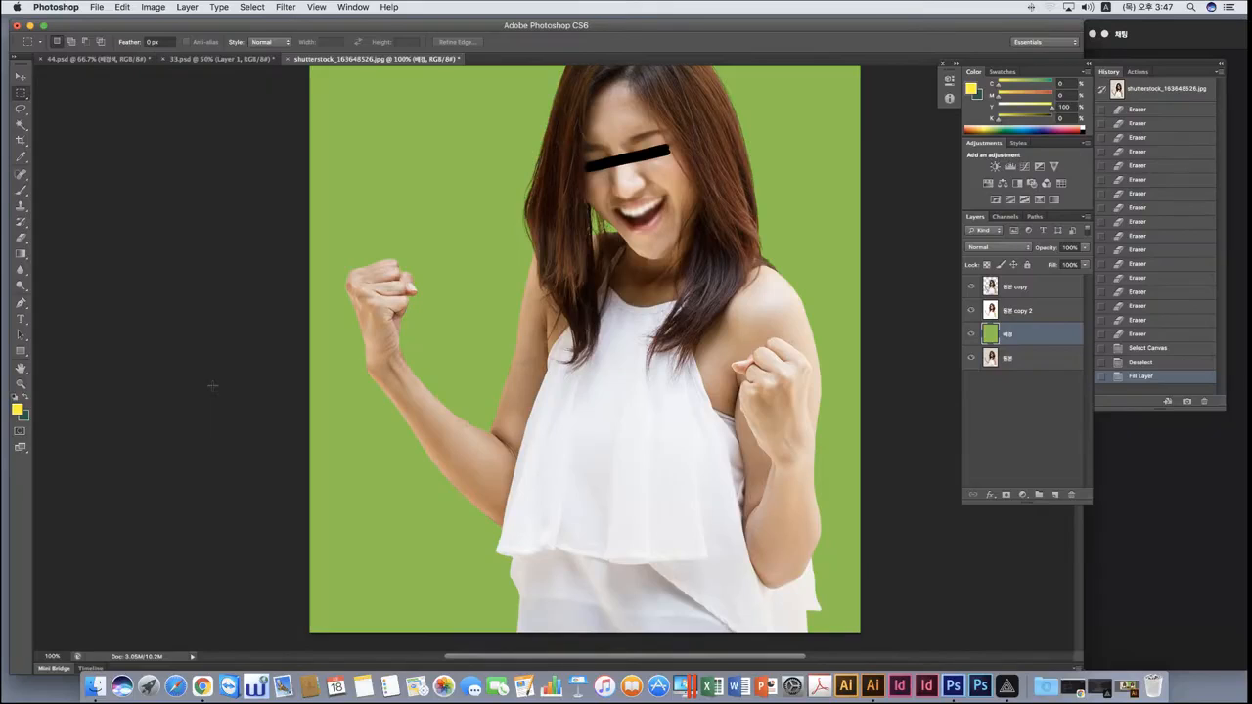
key("alt+BackSpace")
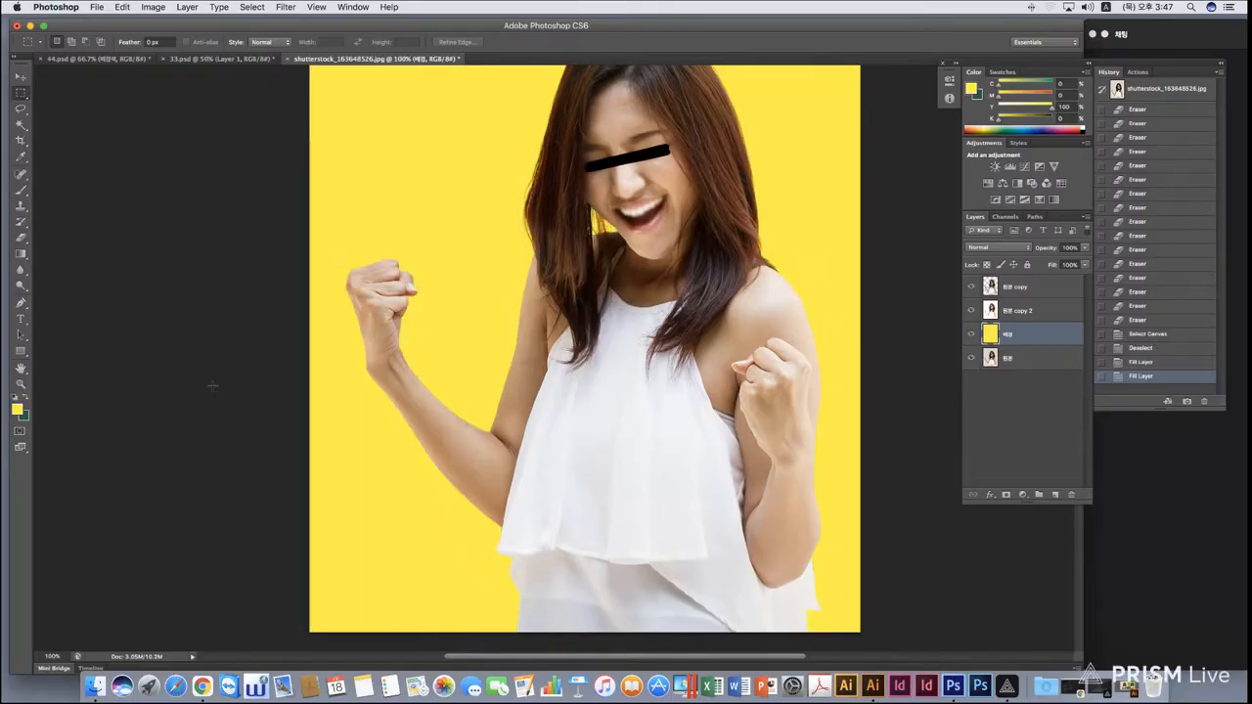
Try the dark green background colour as a fill on the 배경 layer and refill it with the yellow foreground colour.
scroll(361, 399, "up", 4)
scroll(361, 399, "up", 2)
scroll(361, 399, "down", 4)
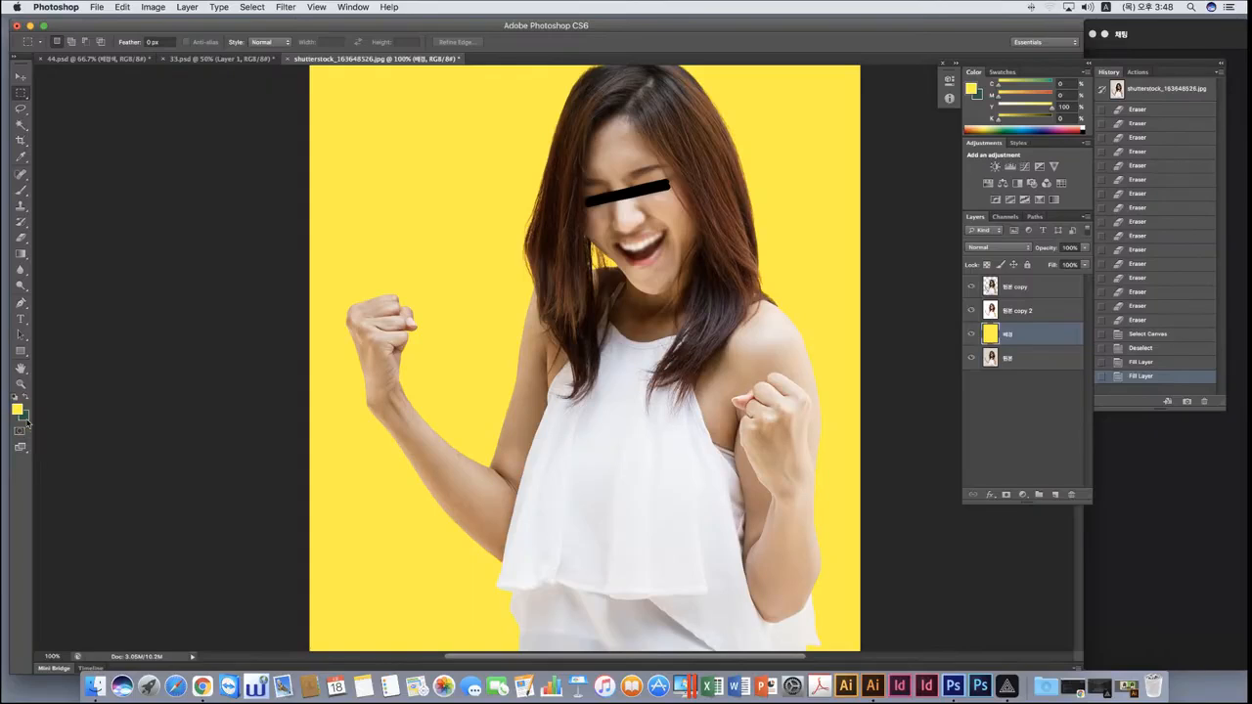
key("super+BackSpace")
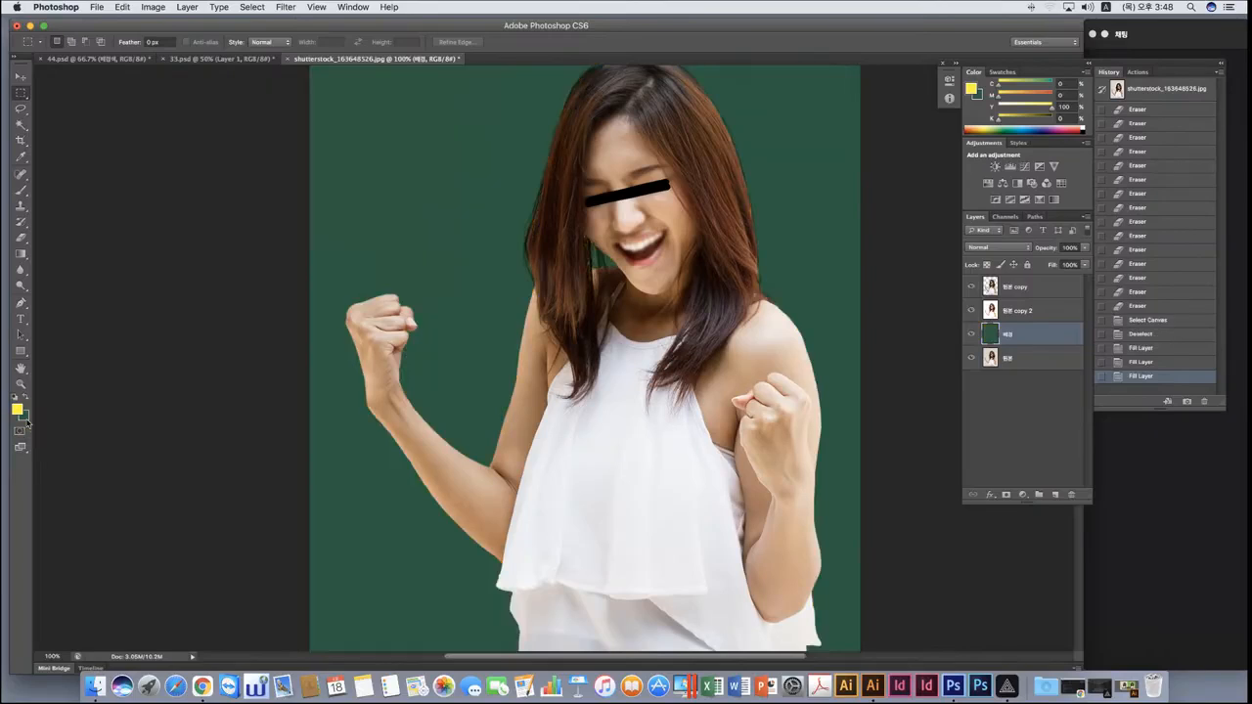
scroll(98, 401, "up", 2)
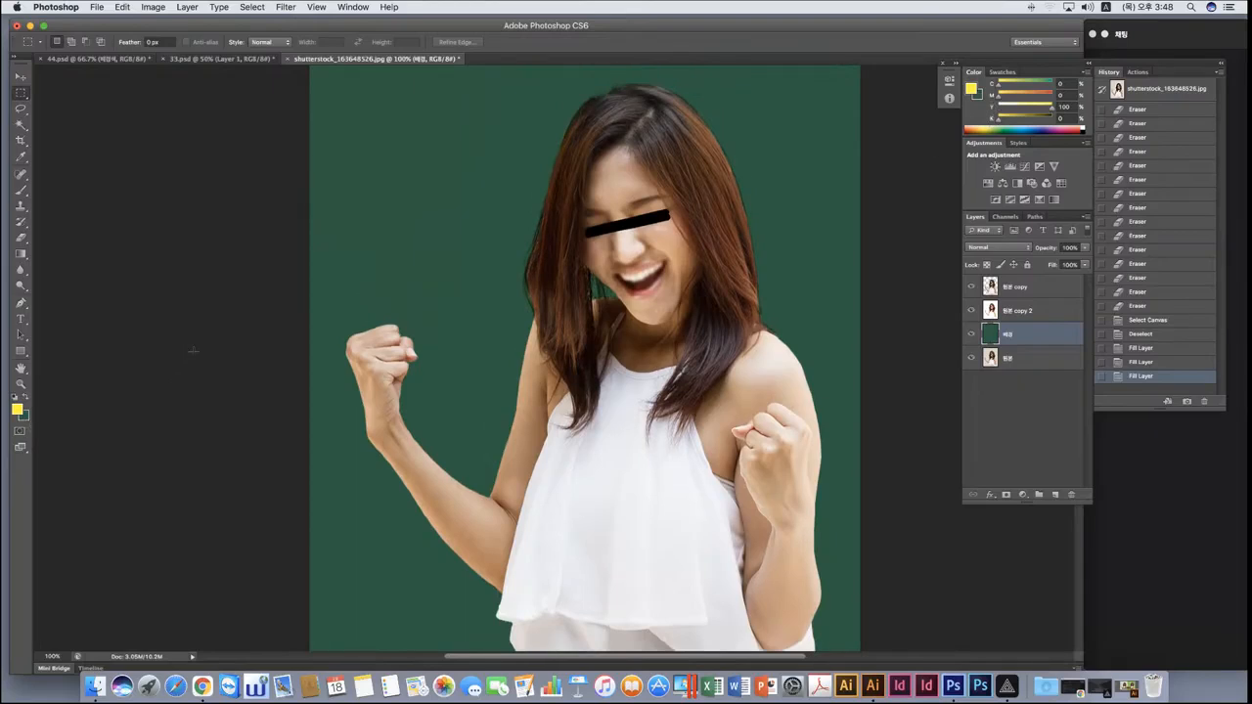
key("alt+BackSpace")
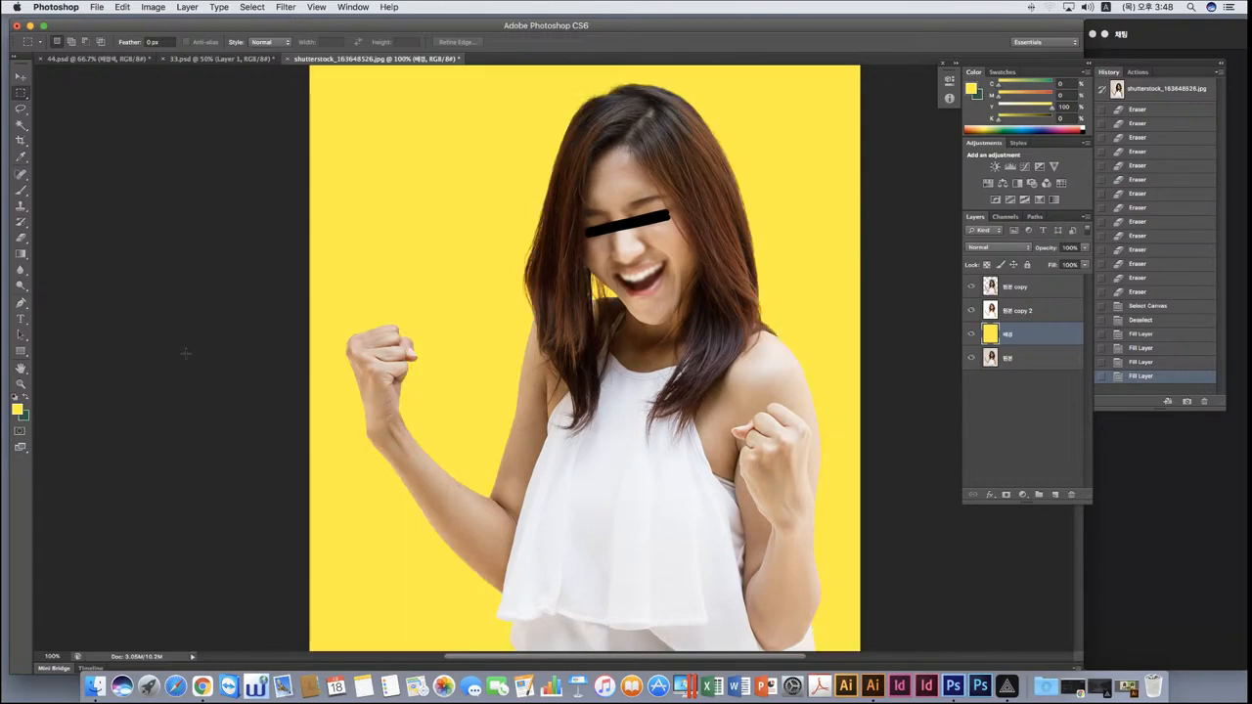
Compare the yellow-backed cutout with the 33.psd and 44.psd documents and close 33.psd.
scroll(259, 325, "up", 3)
scroll(258, 323, "down", 6)
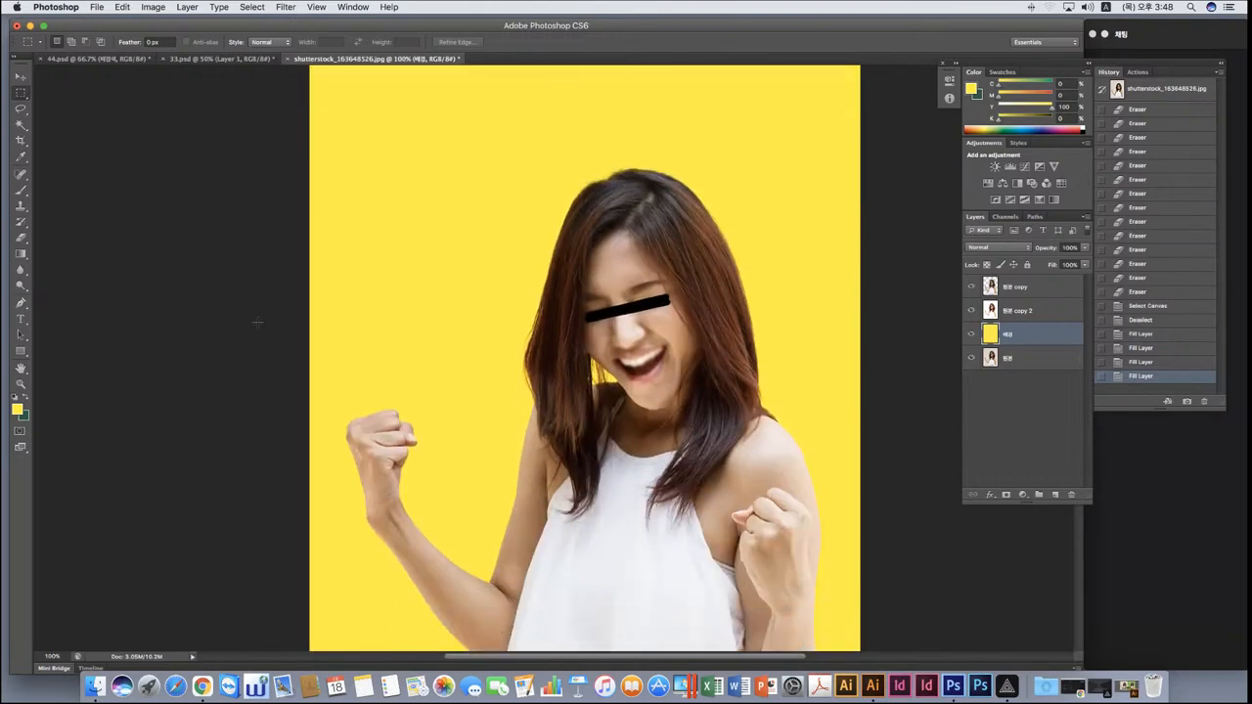
scroll(257, 323, "up", 4)
scroll(257, 323, "left", 2)
scroll(257, 322, "down", 2)
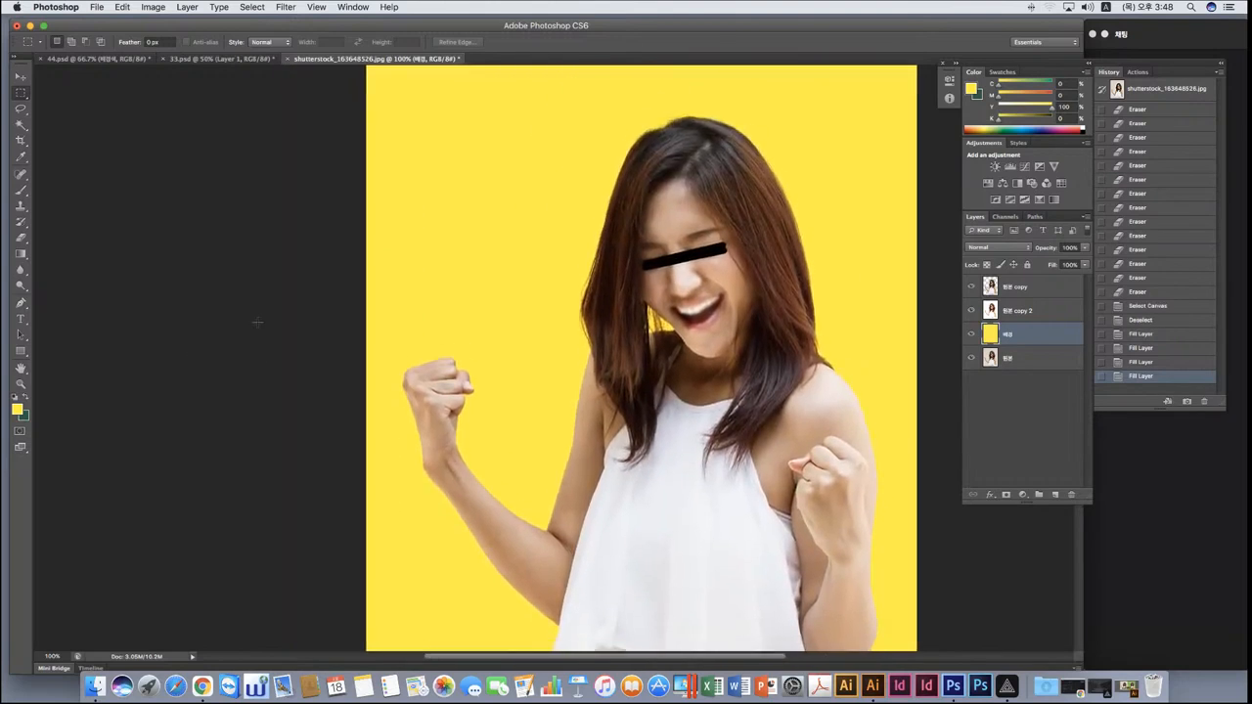
scroll(257, 322, "up", 3)
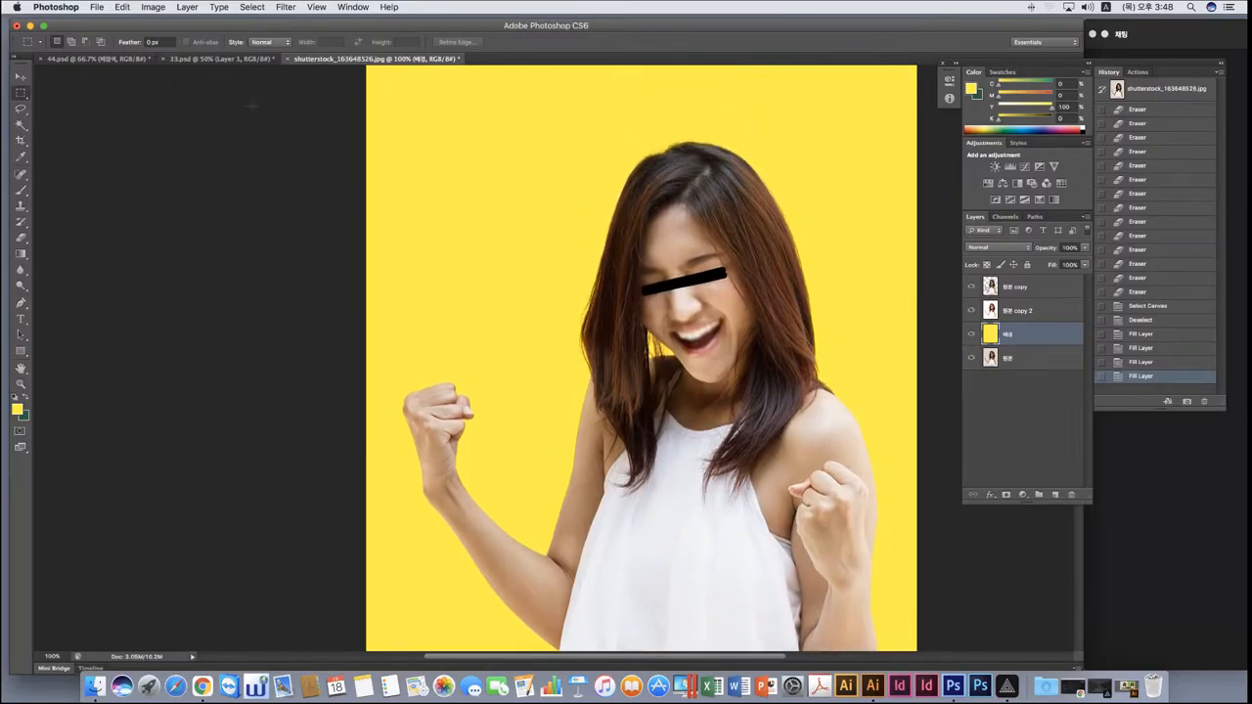
left_click(206, 60)
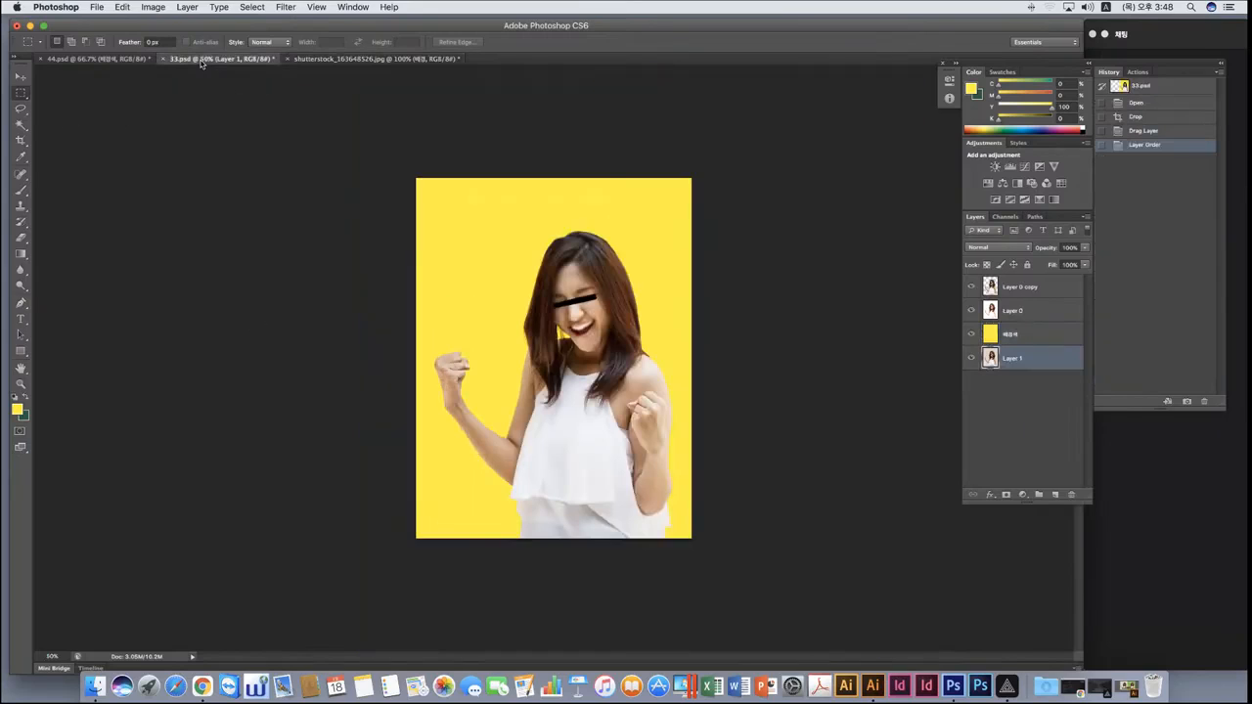
left_click(124, 60)
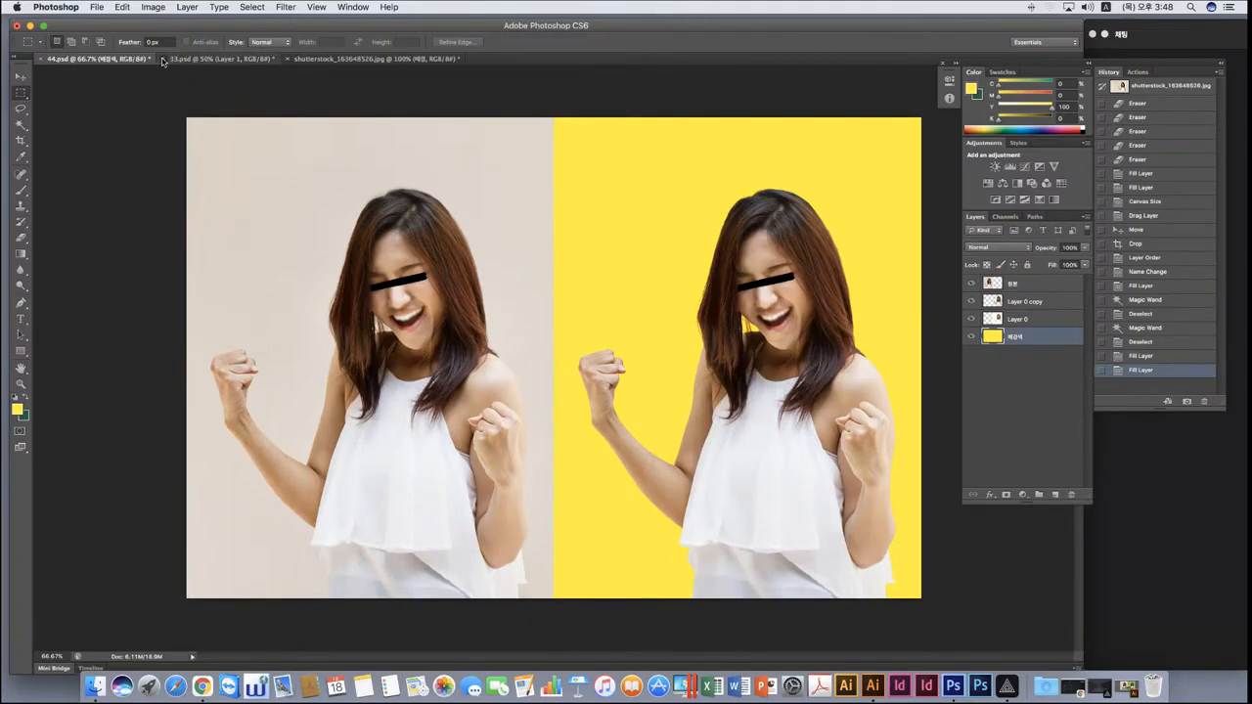
left_click(163, 58)
left_click(587, 235)
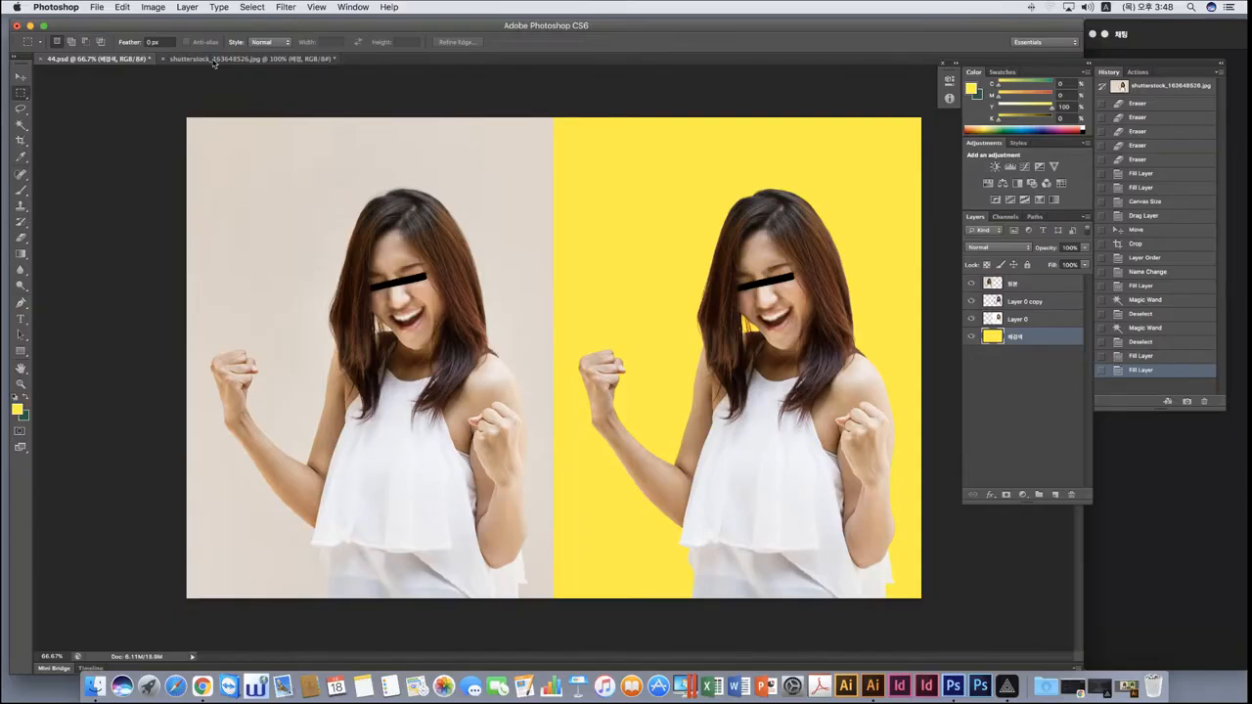
In shutterstock_163648526.jpg, hide the layers above 원본, show them again from 배경 upward, and hide 원본 copy to inspect 원본 copy 2.
left_click(250, 58)
left_click(971, 334)
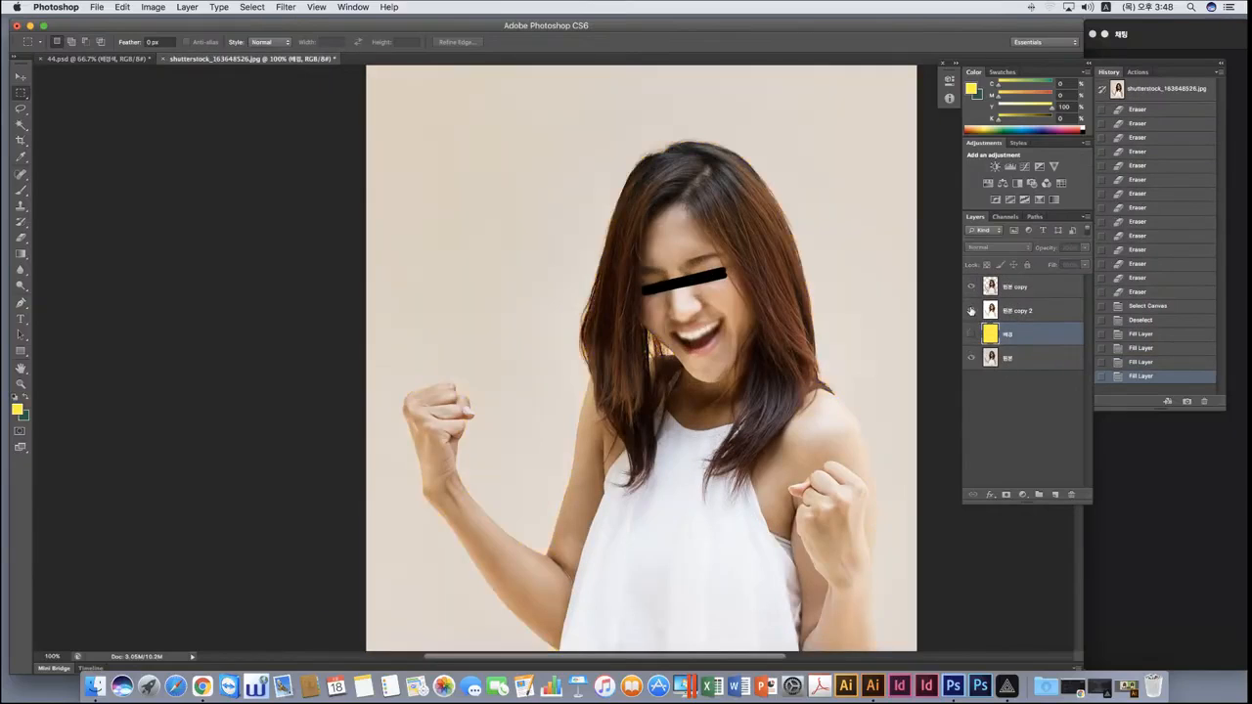
left_click(971, 310)
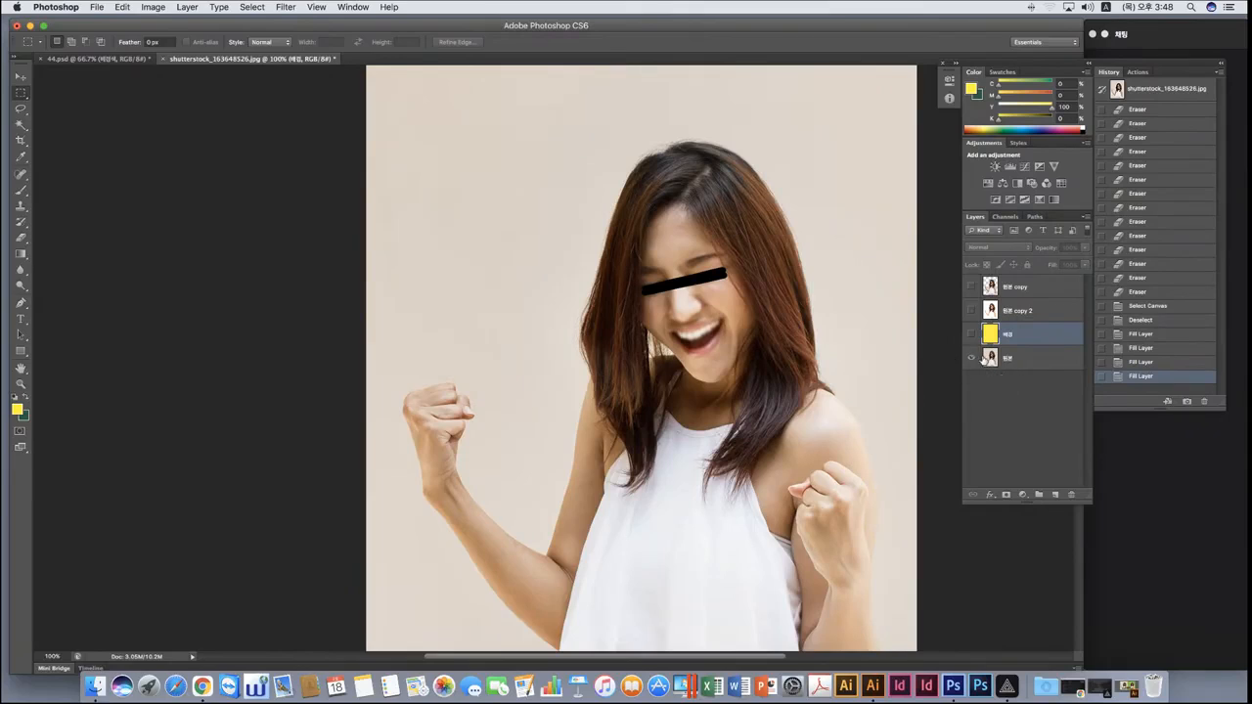
left_click(971, 333)
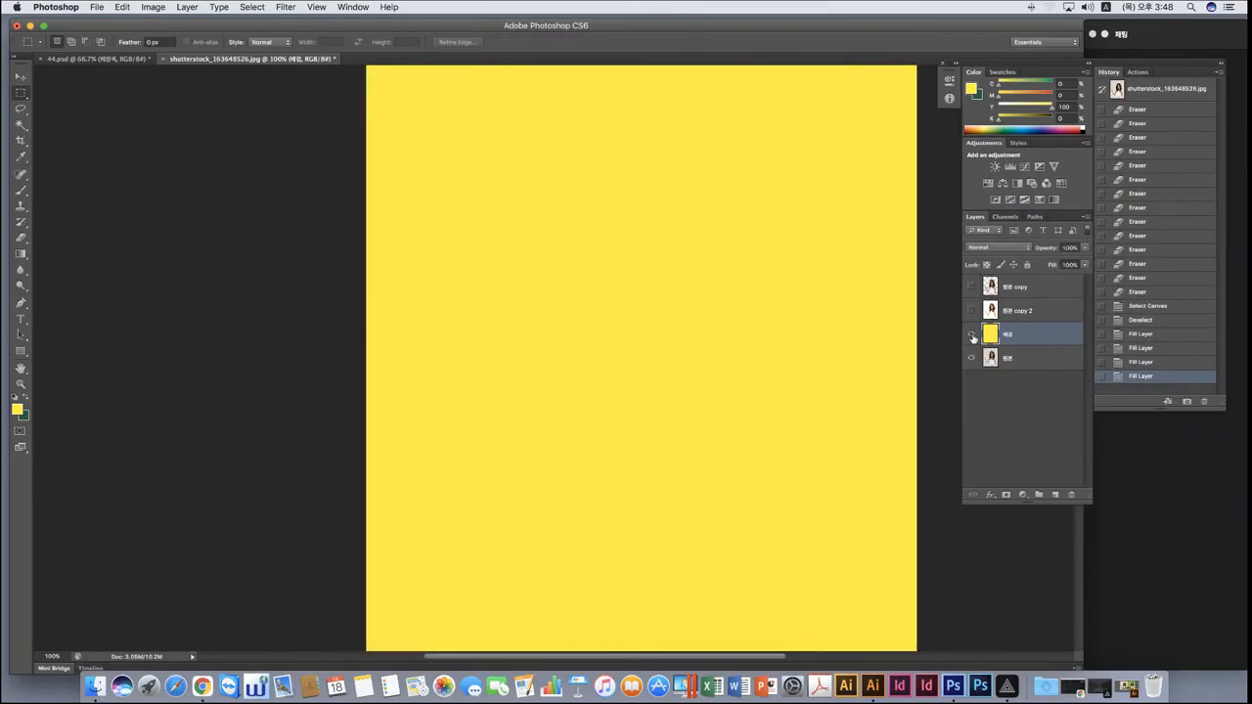
left_click(971, 311)
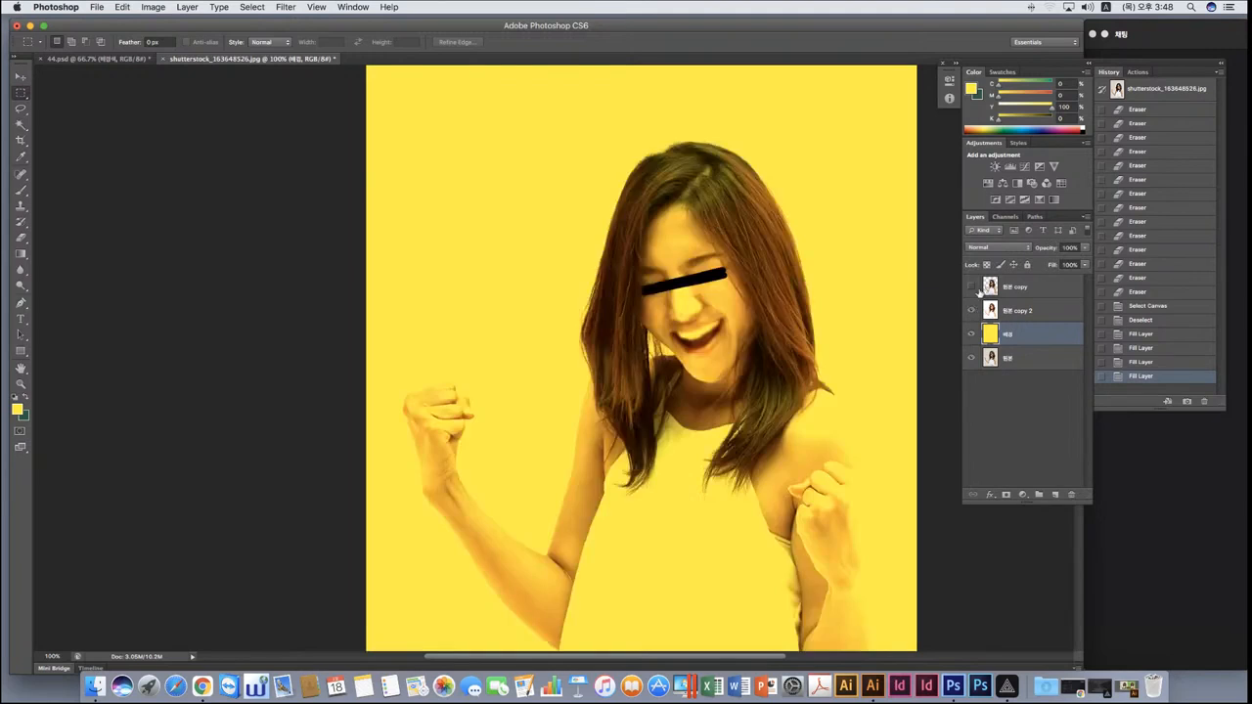
left_click(972, 287)
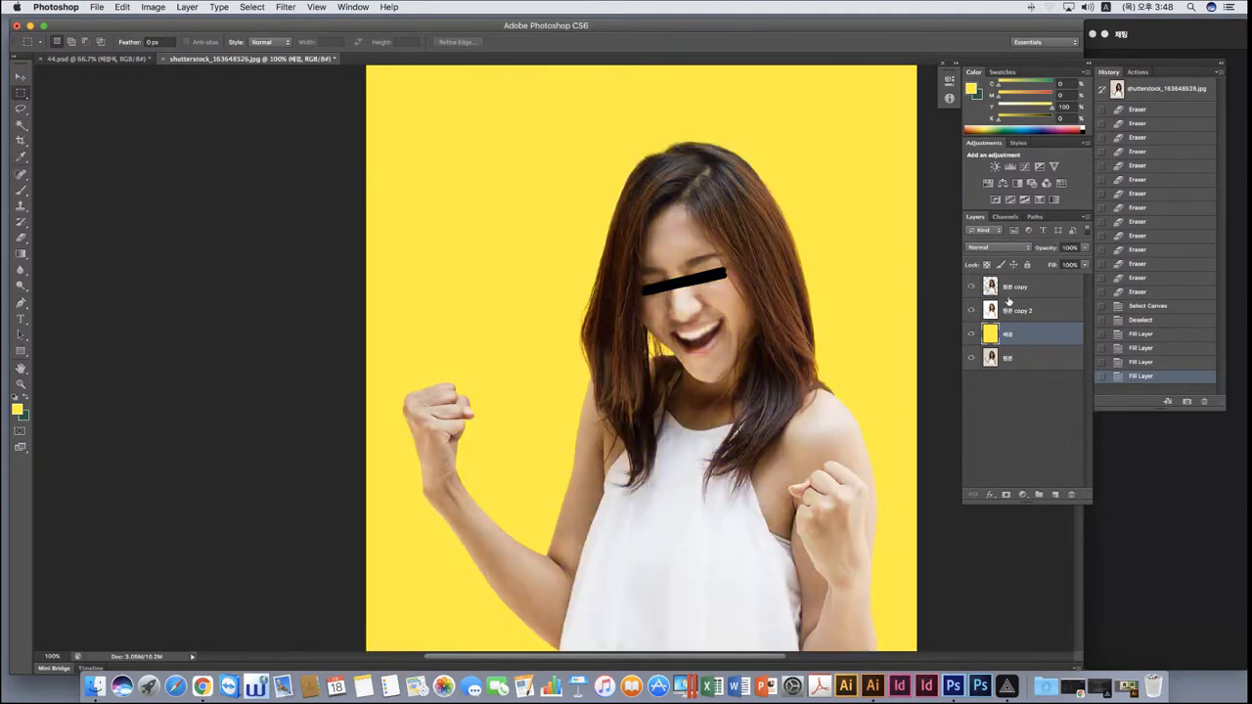
left_click(972, 287)
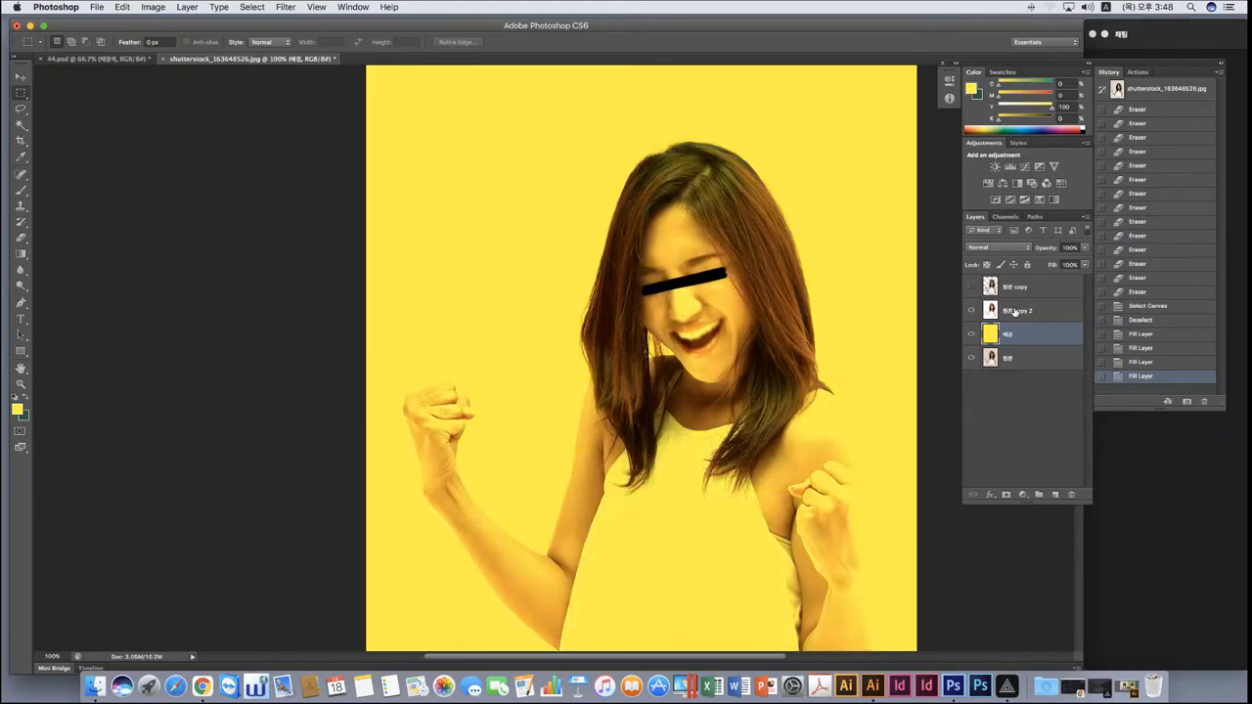
Show the hidden 원본 copy layer again above 원본 copy 2 and make it the active layer.
left_click(1027, 311)
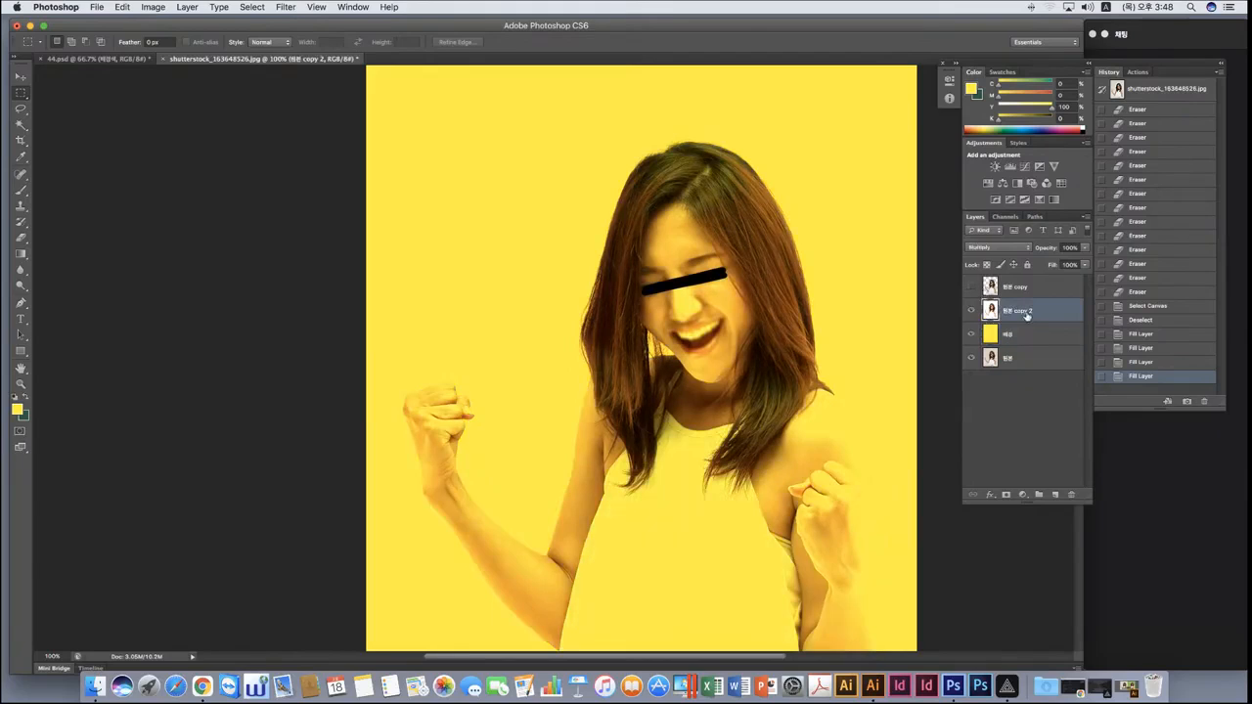
left_click(971, 287)
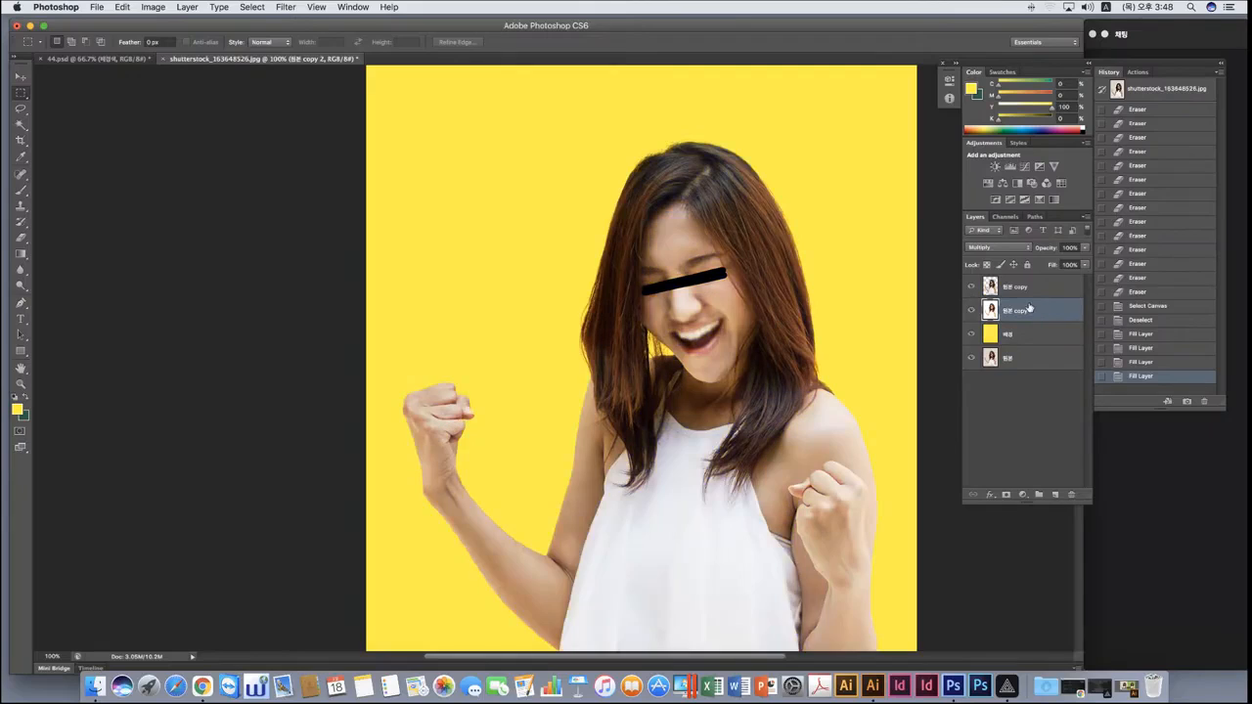
left_click(1018, 287)
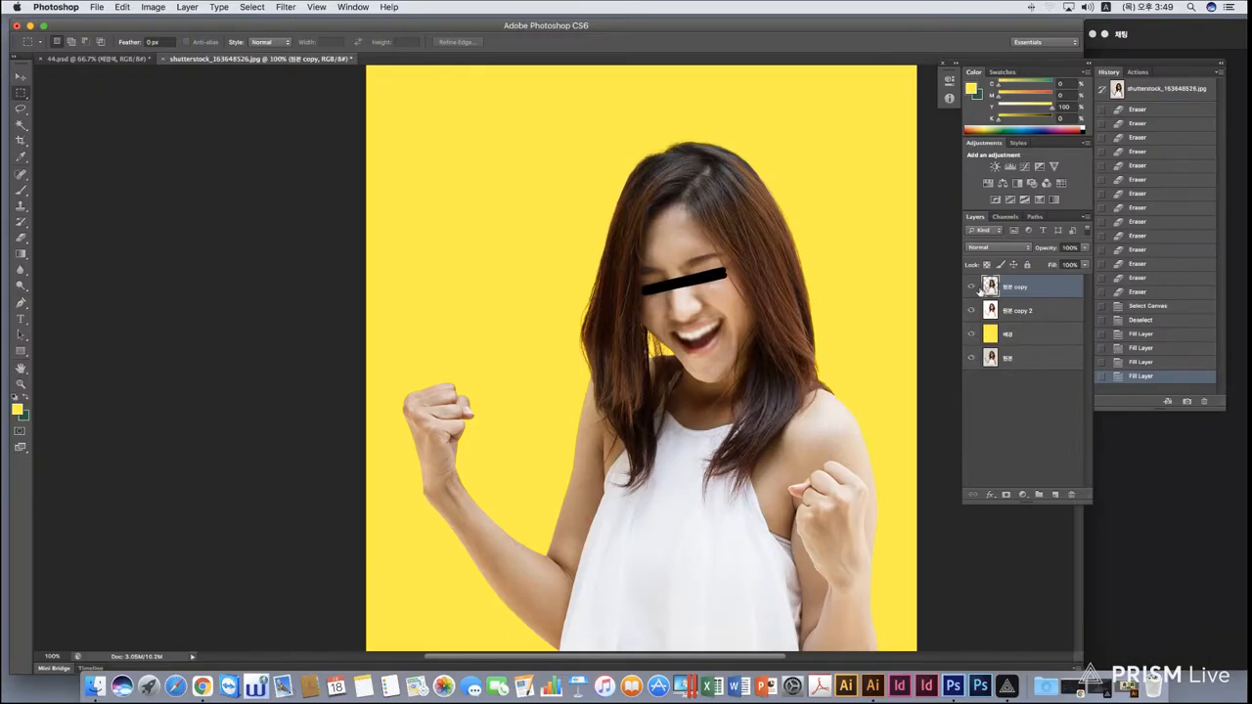
In 44.psd, set the foreground colour to light green with C 45, M 0, Y 100, K 0 and fill the 배경색 layer.
left_click(121, 60)
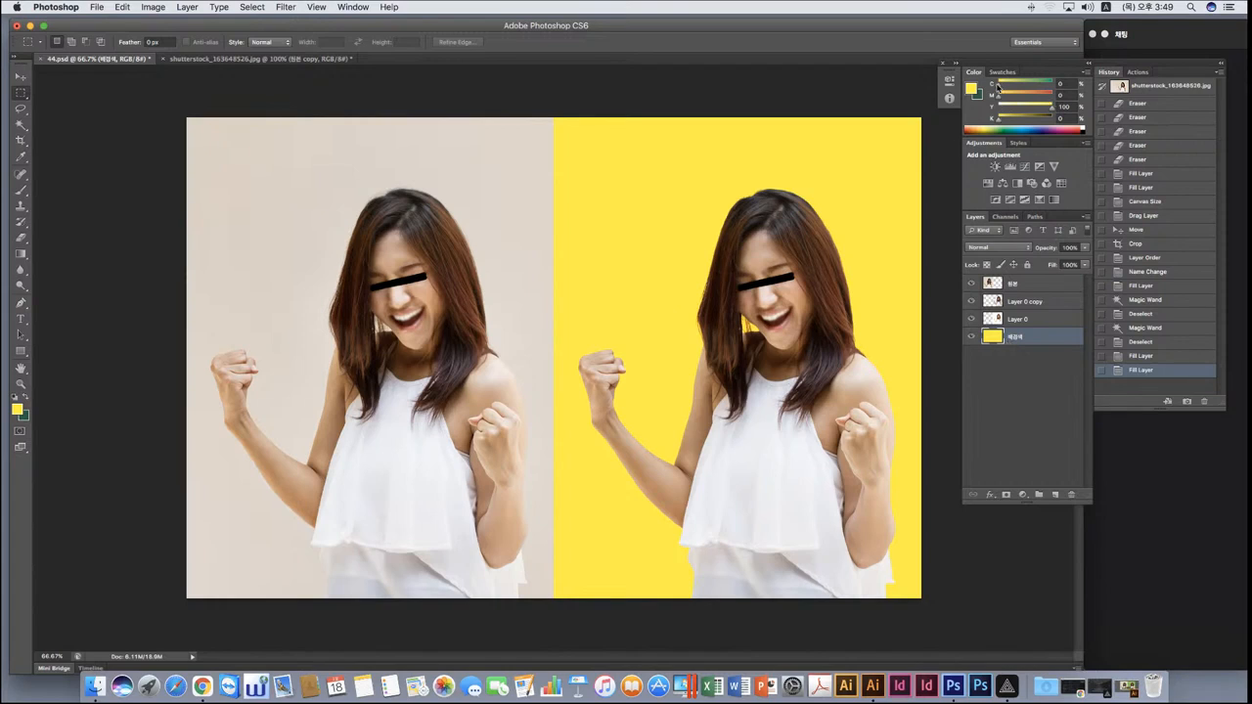
left_click_drag(998, 86, 1121, 92)
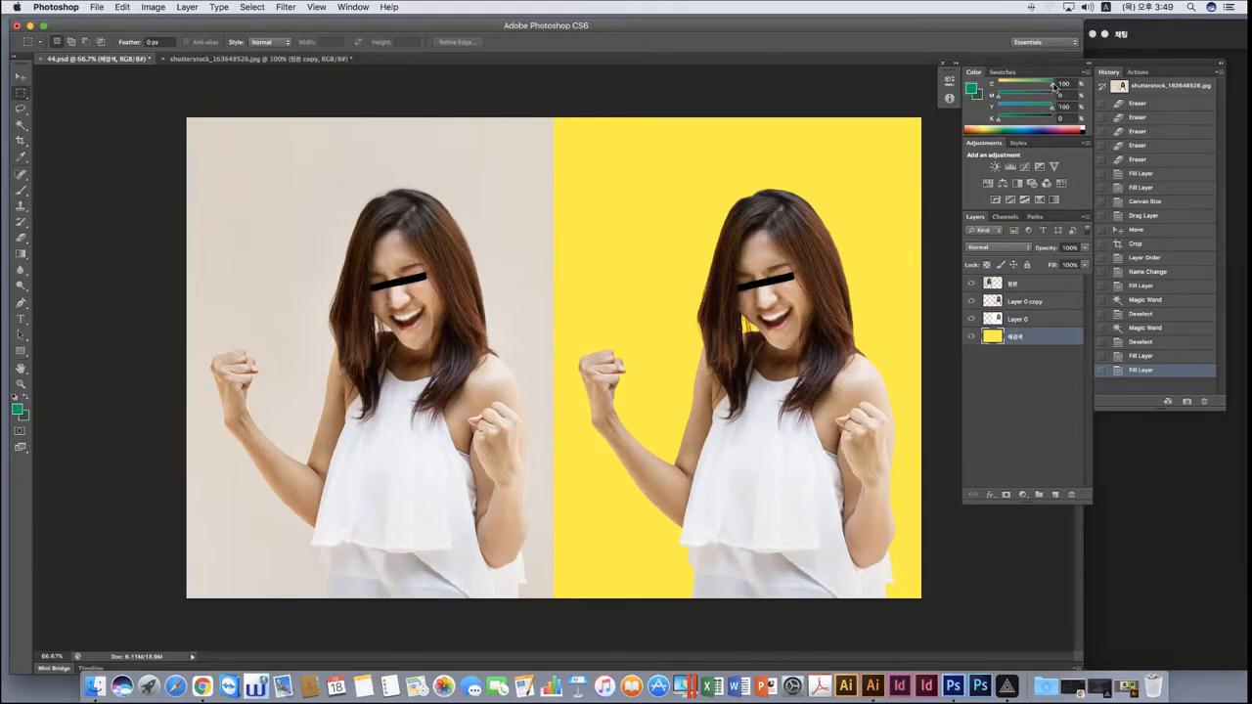
left_click_drag(1054, 85, 1024, 88)
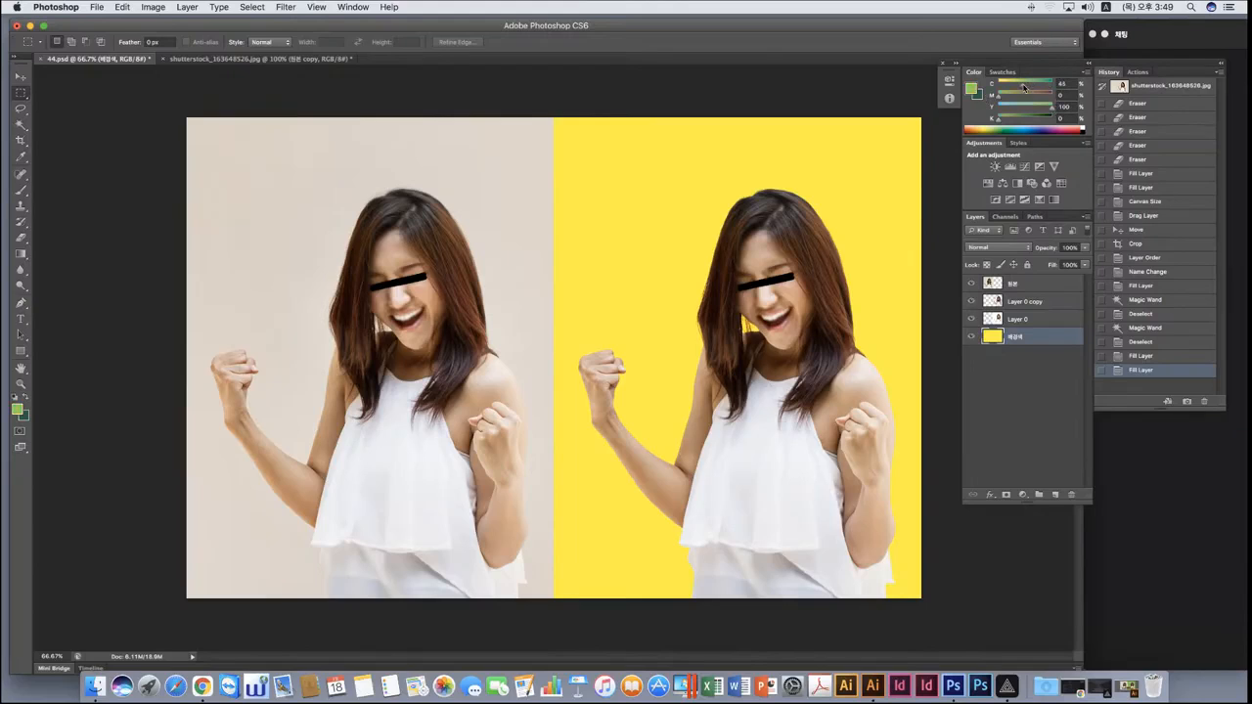
key("alt+BackSpace")
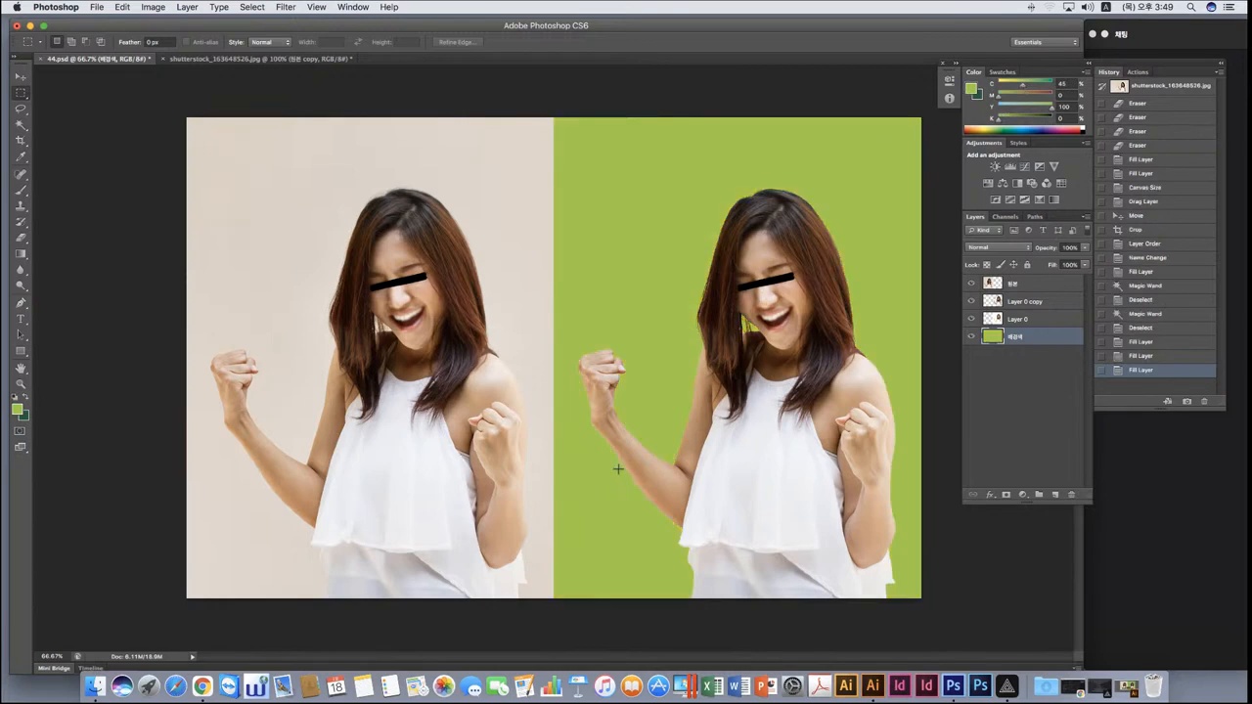
Set the background colour to pink with C 0, M 52, Y 0, K 0 and alternate pink and green fills on 배경색, ending on pink.
left_click(979, 96)
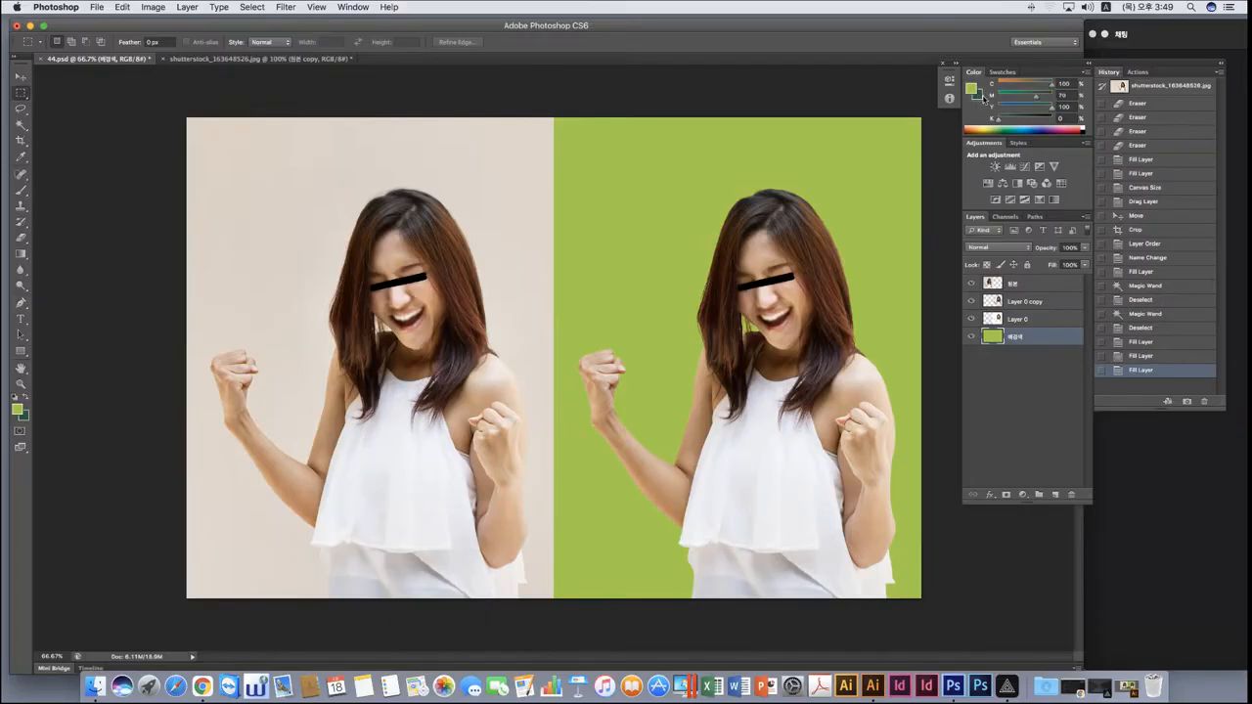
mouse_move(1037, 97)
left_mouse_down()
mouse_move(993, 99)
mouse_move(998, 87)
mouse_move(1058, 98)
mouse_move(998, 87)
mouse_move(1019, 110)
mouse_move(998, 111)
mouse_move(1027, 98)
left_mouse_up()
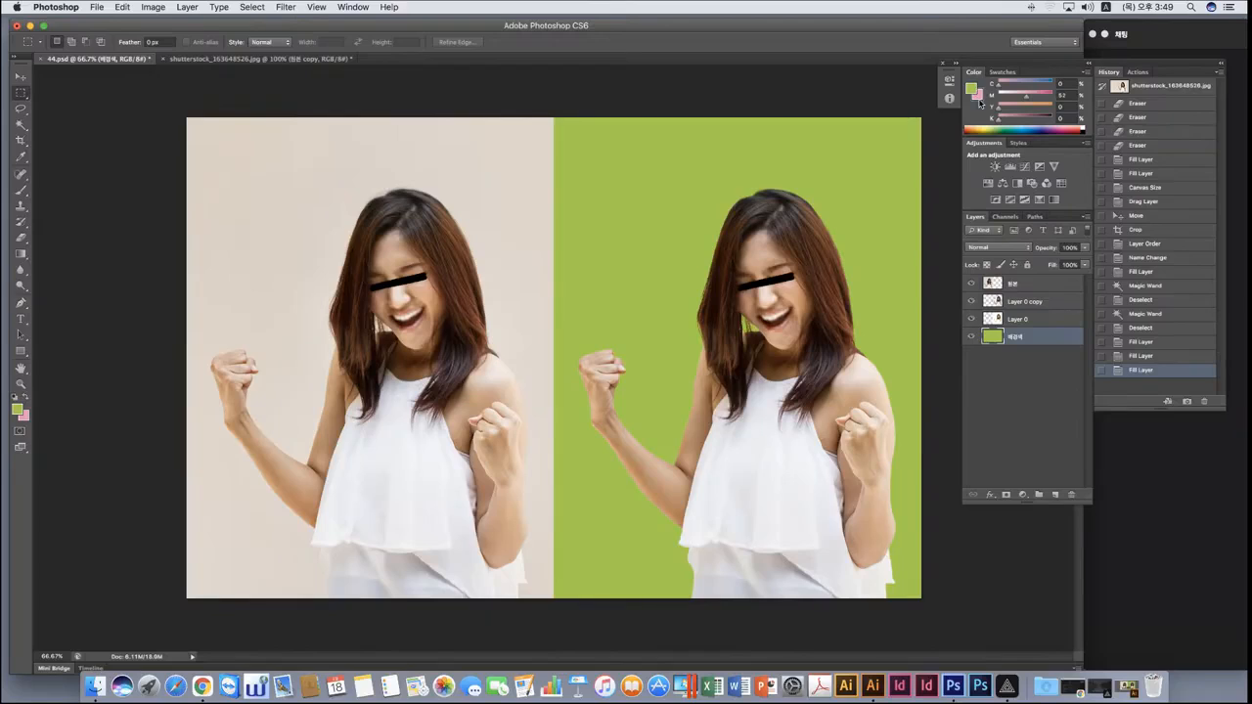
key("alt+BackSpace")
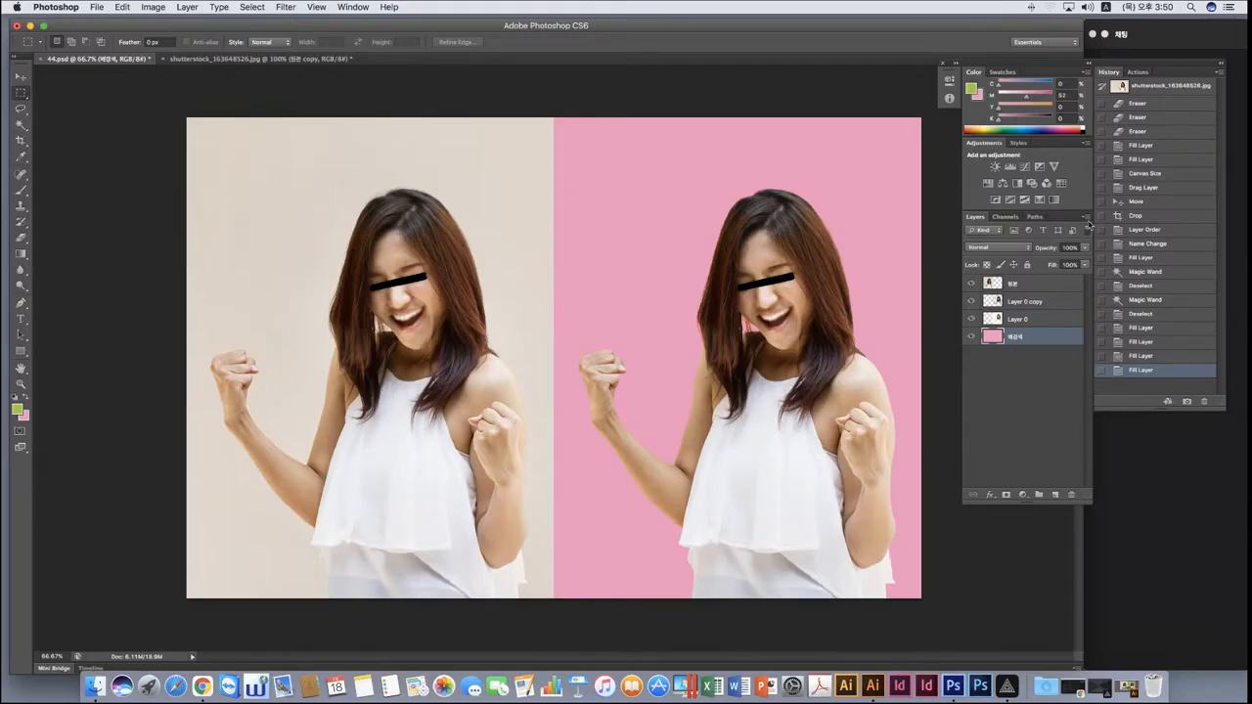
key("alt+BackSpace")
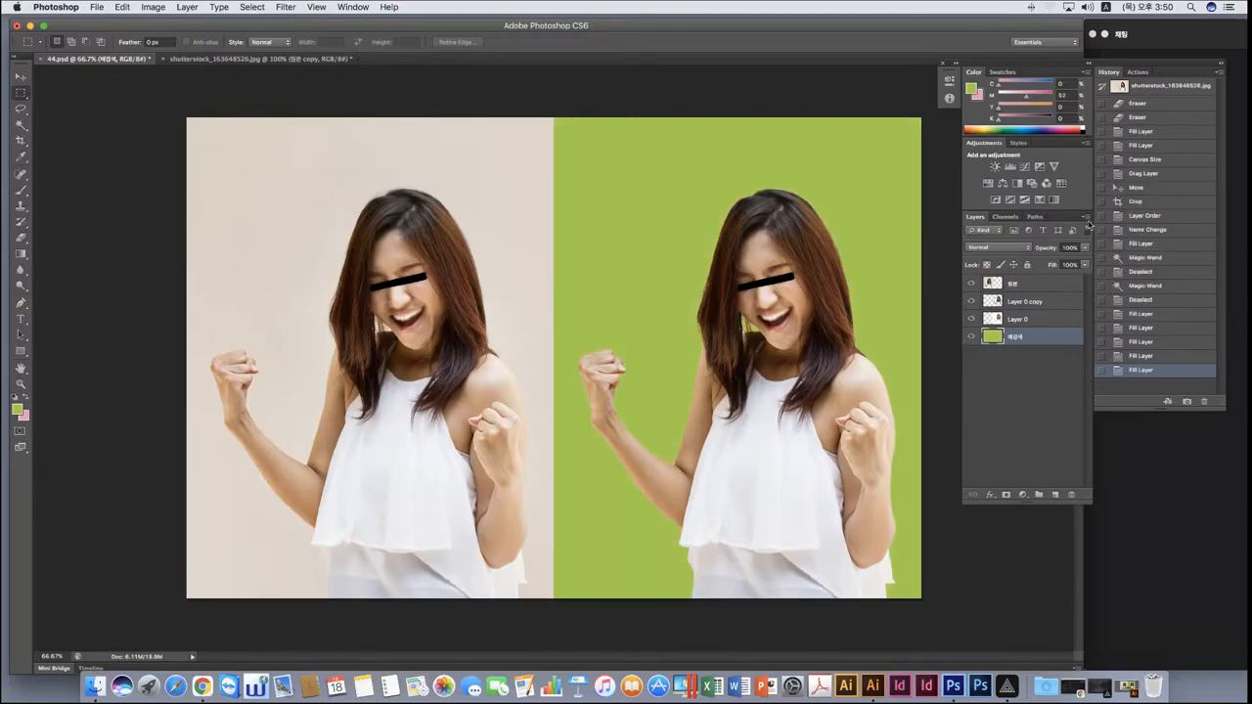
key("super+z")
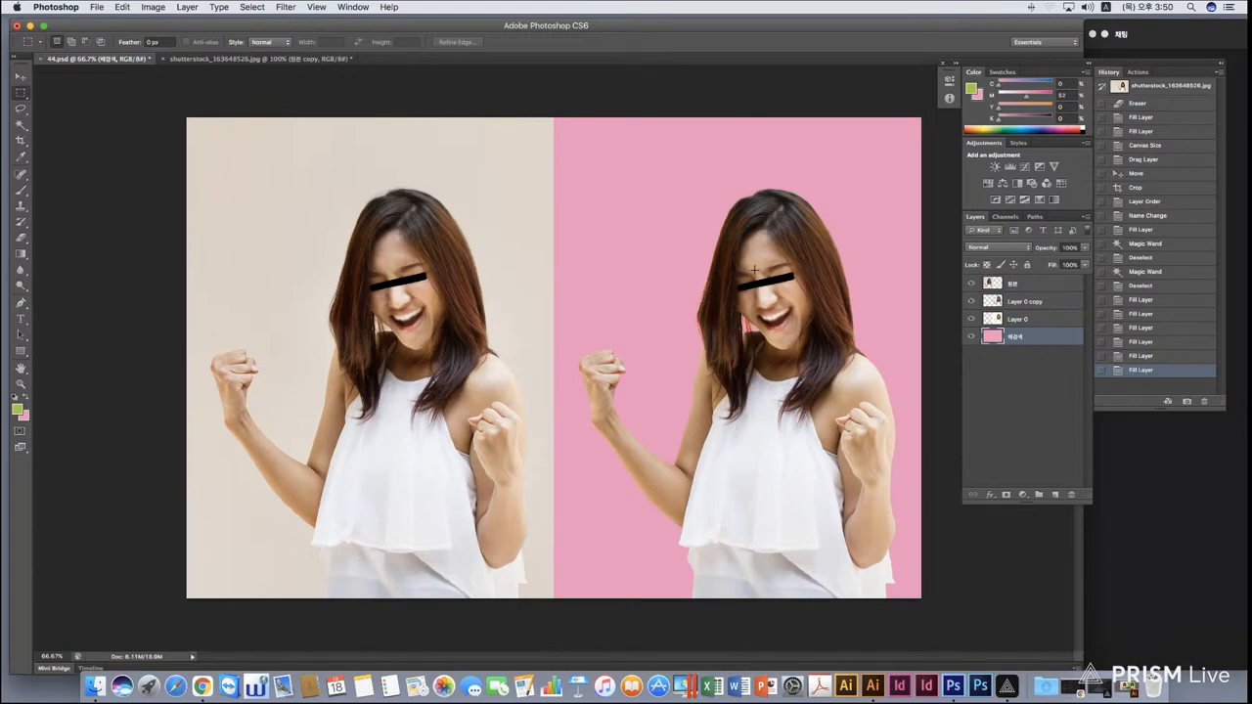
Start saving shutterstock_163648526.jpg under a new name, entering 작업할것.psd as the layered Photoshop file's name.
left_click(238, 60)
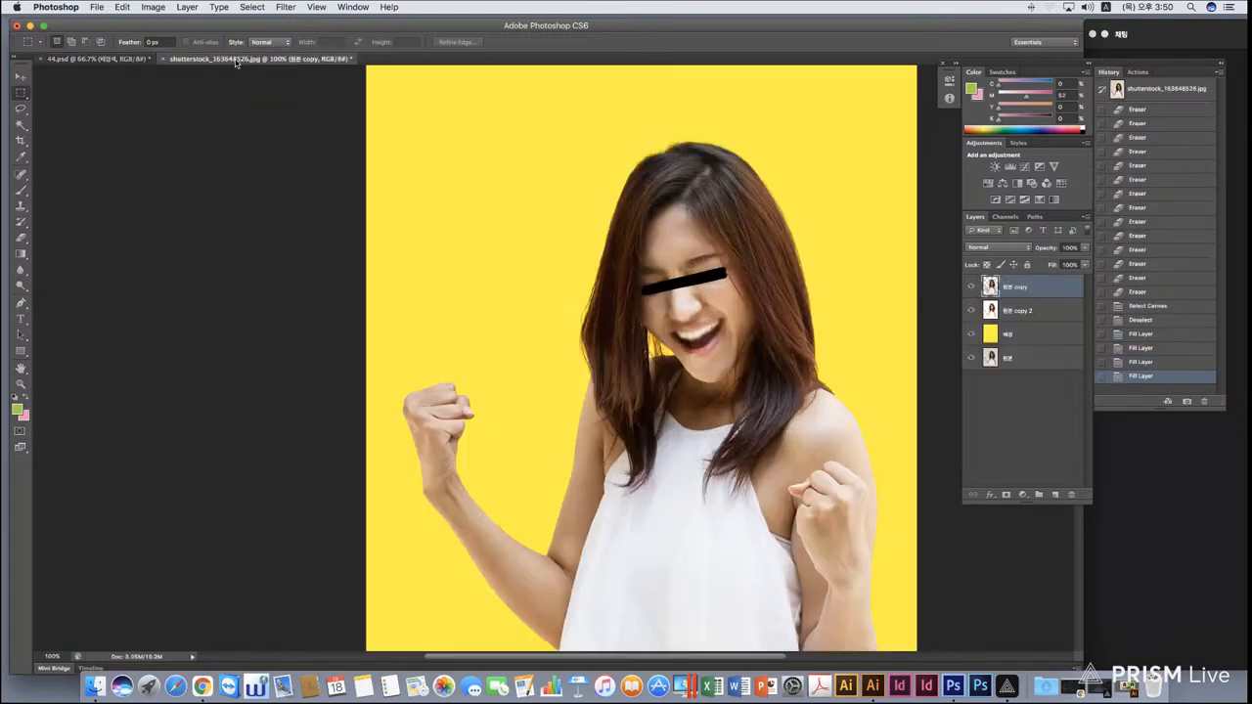
key("super+minus")
key("super+minus")
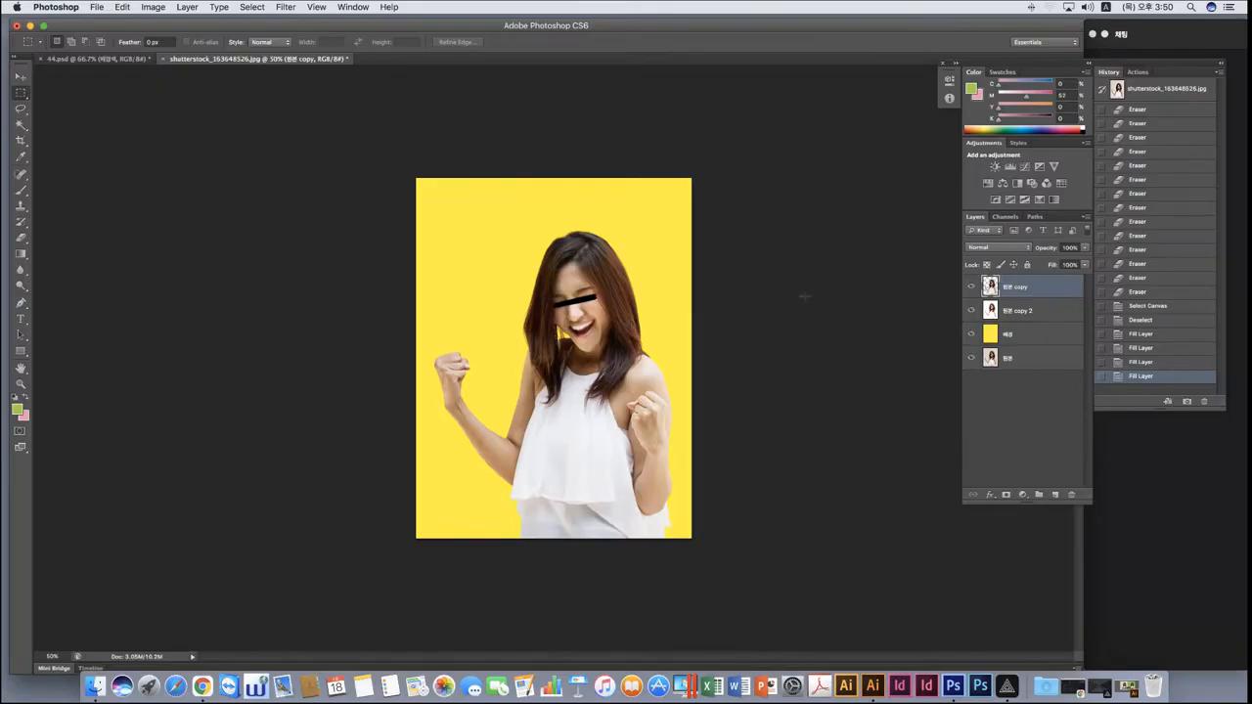
left_click(97, 7)
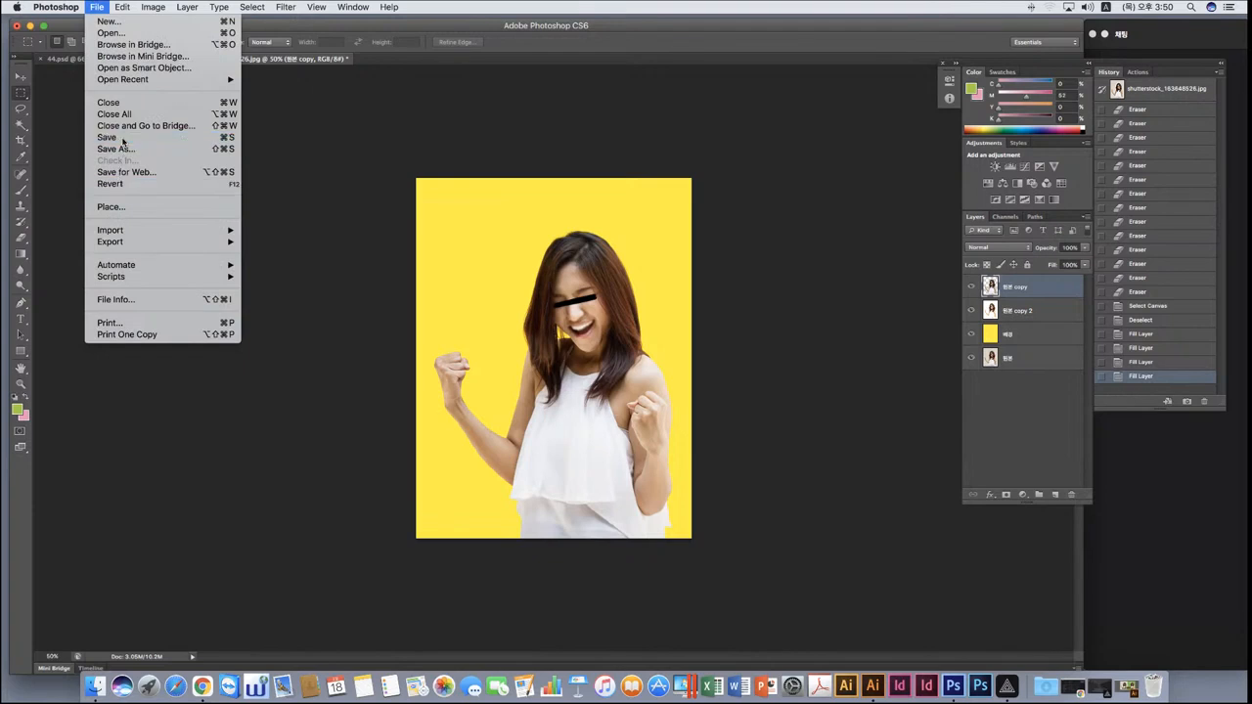
left_click(116, 148)
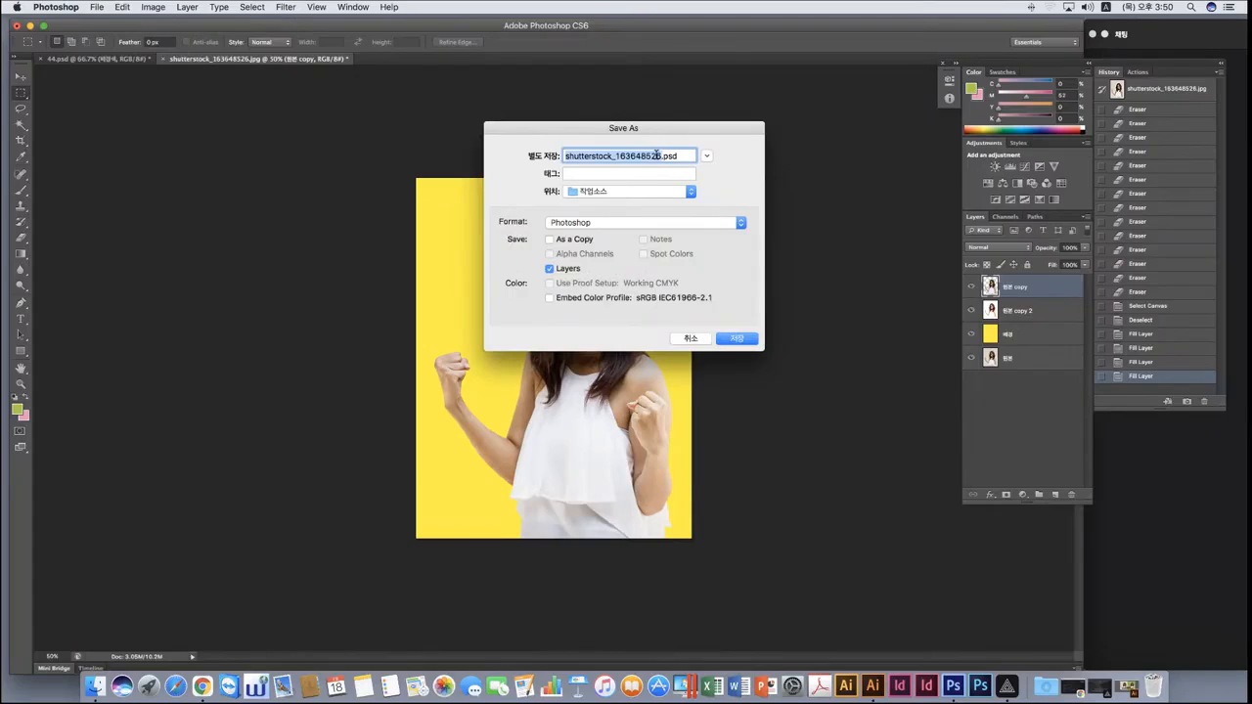
left_click(662, 155)
left_click_drag(662, 156, 492, 156)
type("wkrdjq")
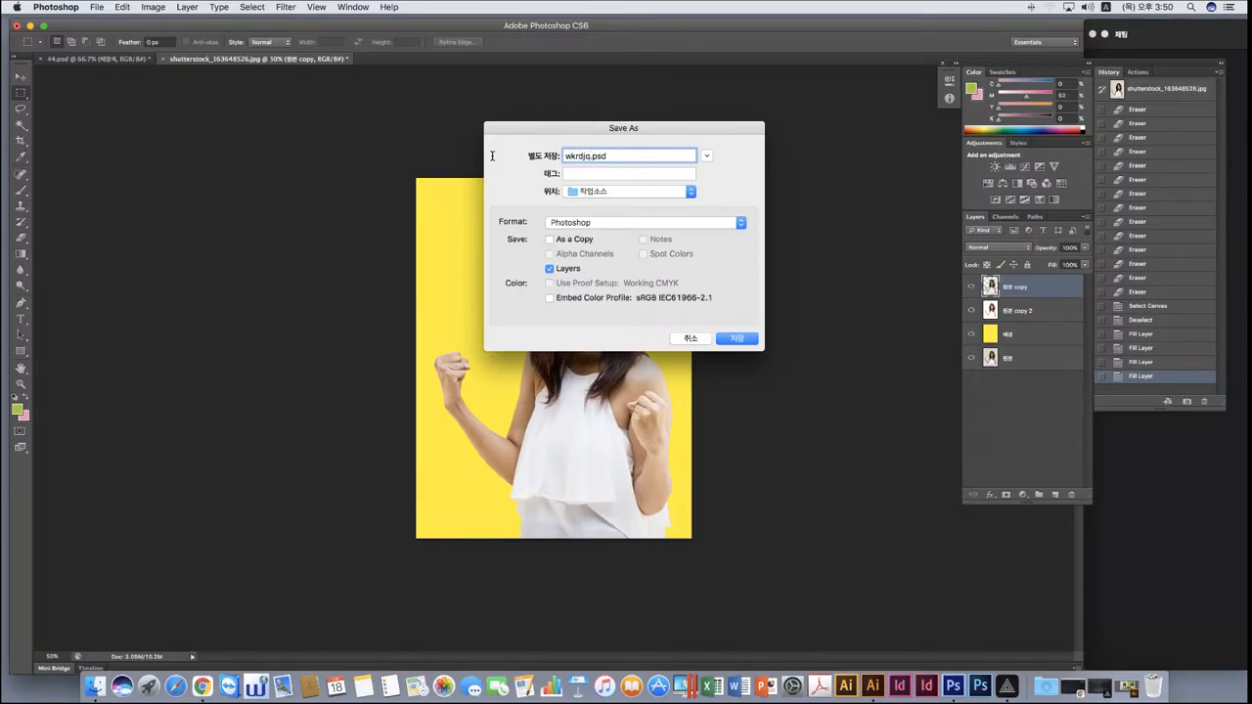
key("BackSpace")
key("BackSpace")
key("BackSpace")
key("BackSpace")
key("BackSpace")
key("BackSpace")
type("자")
type("어")
type("할것")
Set the save location to the desktop (데스크탑) and save the file with Maximize Compatibility enabled.
left_click(616, 192)
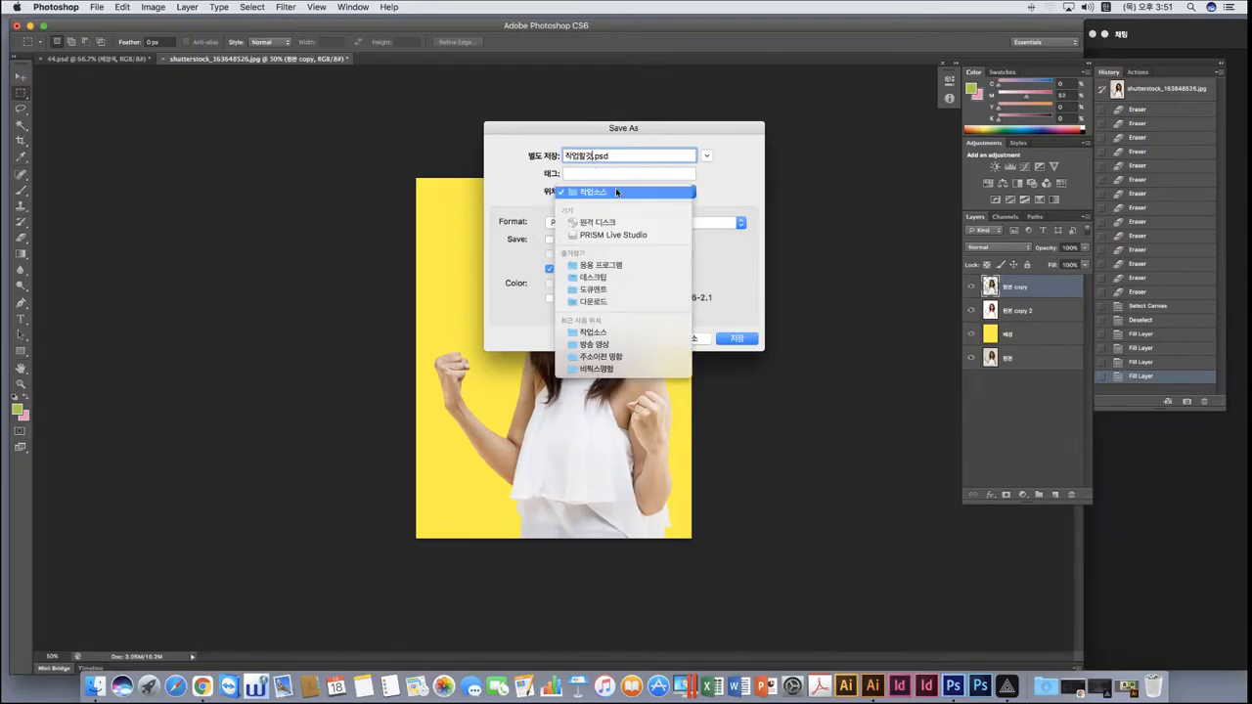
left_click(592, 277)
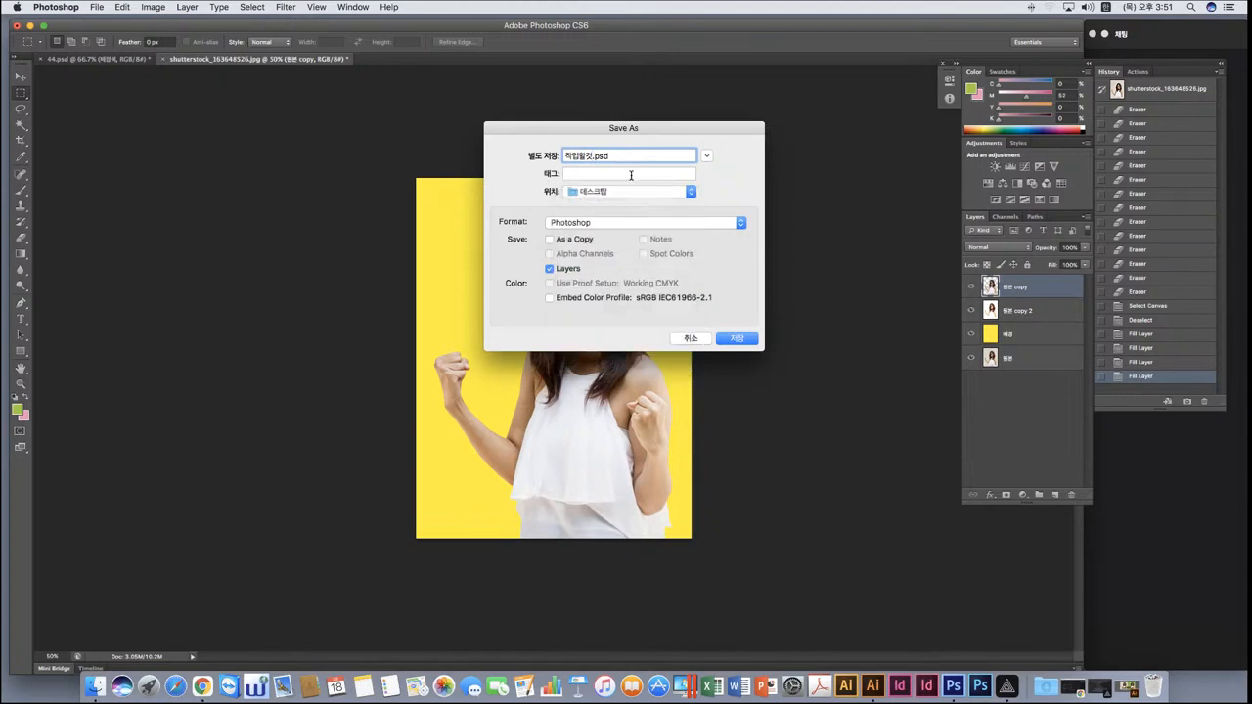
left_click(744, 341)
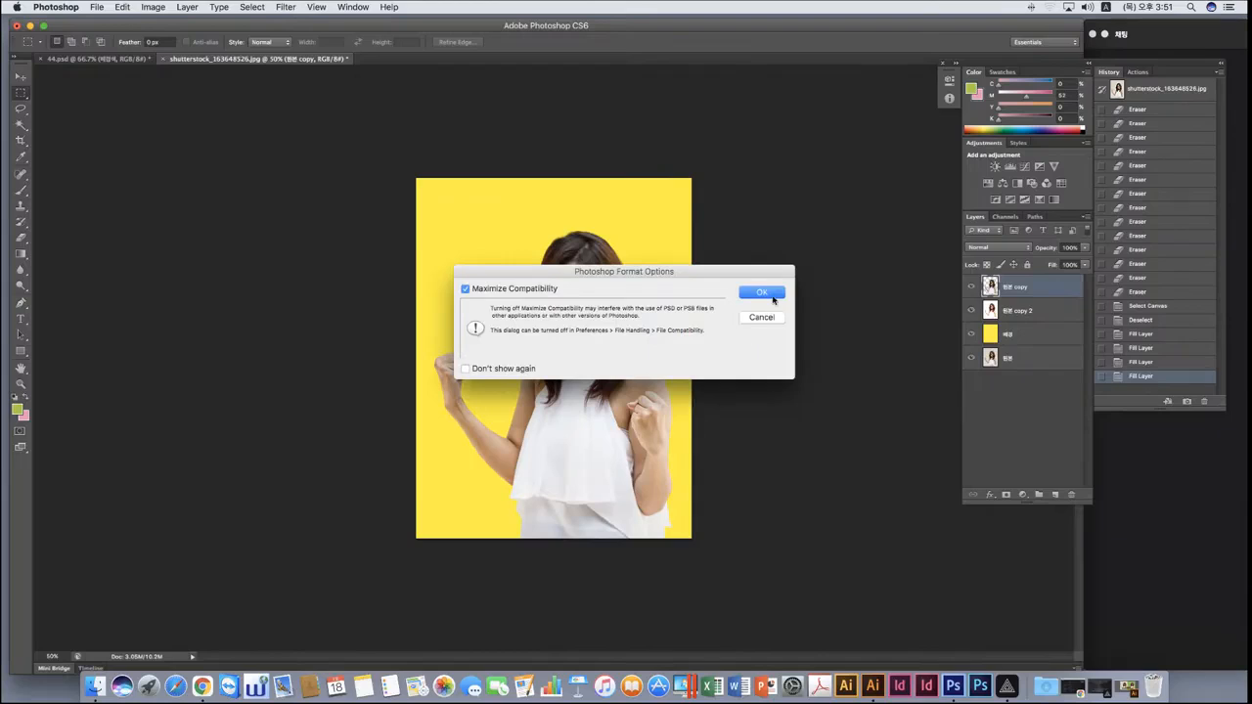
left_click(772, 297)
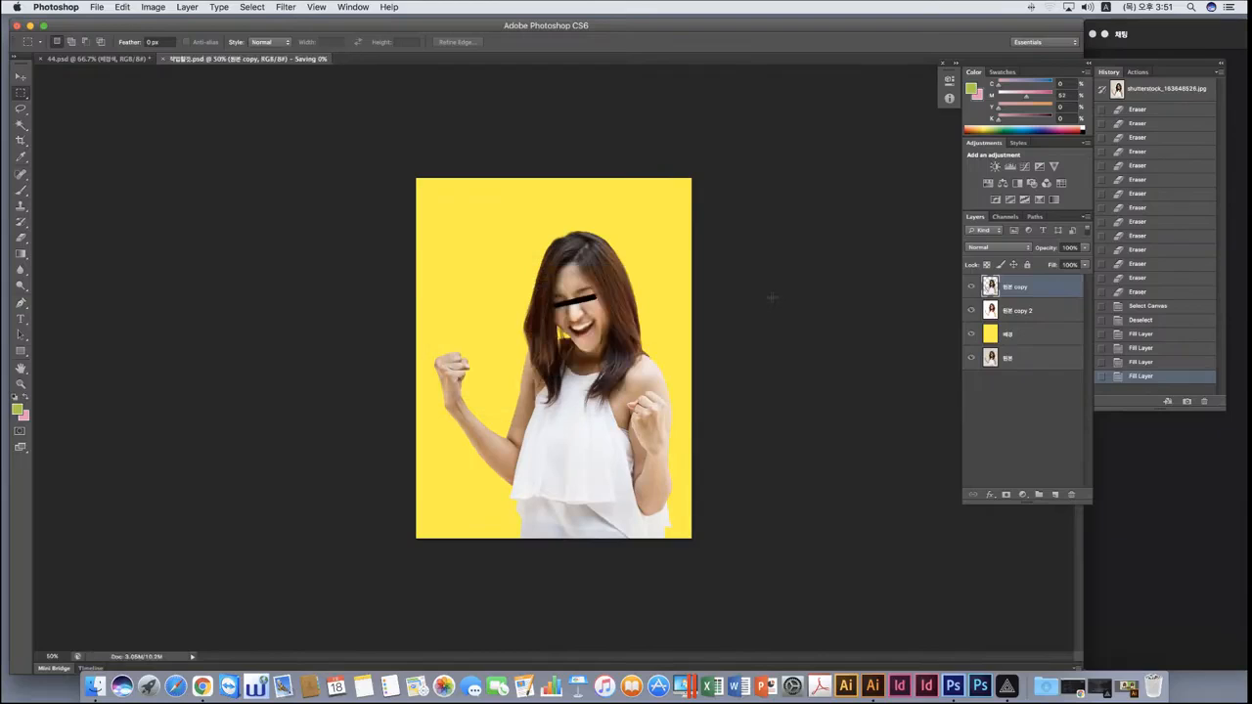
Switch to Finder, close the 방송 영상 and 작업소스 folder windows, and try to open 작업할것.psd with Illustrator.
left_click(43, 687, "alt")
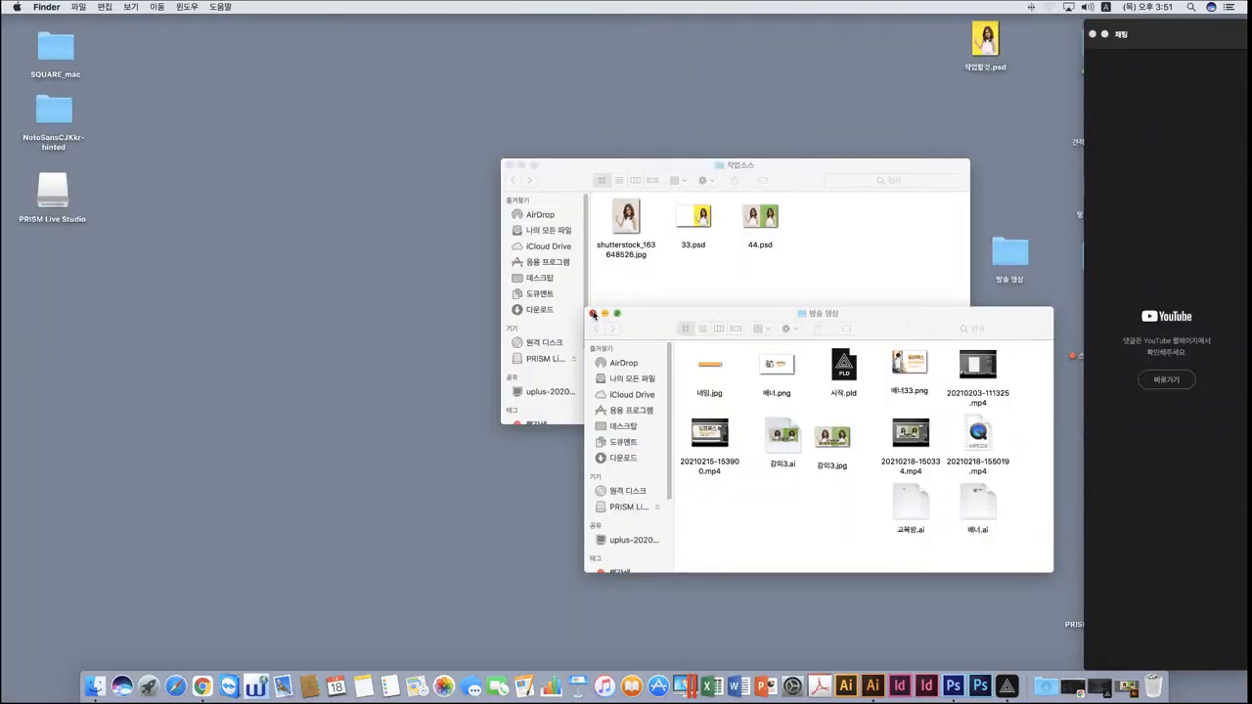
left_click(594, 314)
left_click(510, 164)
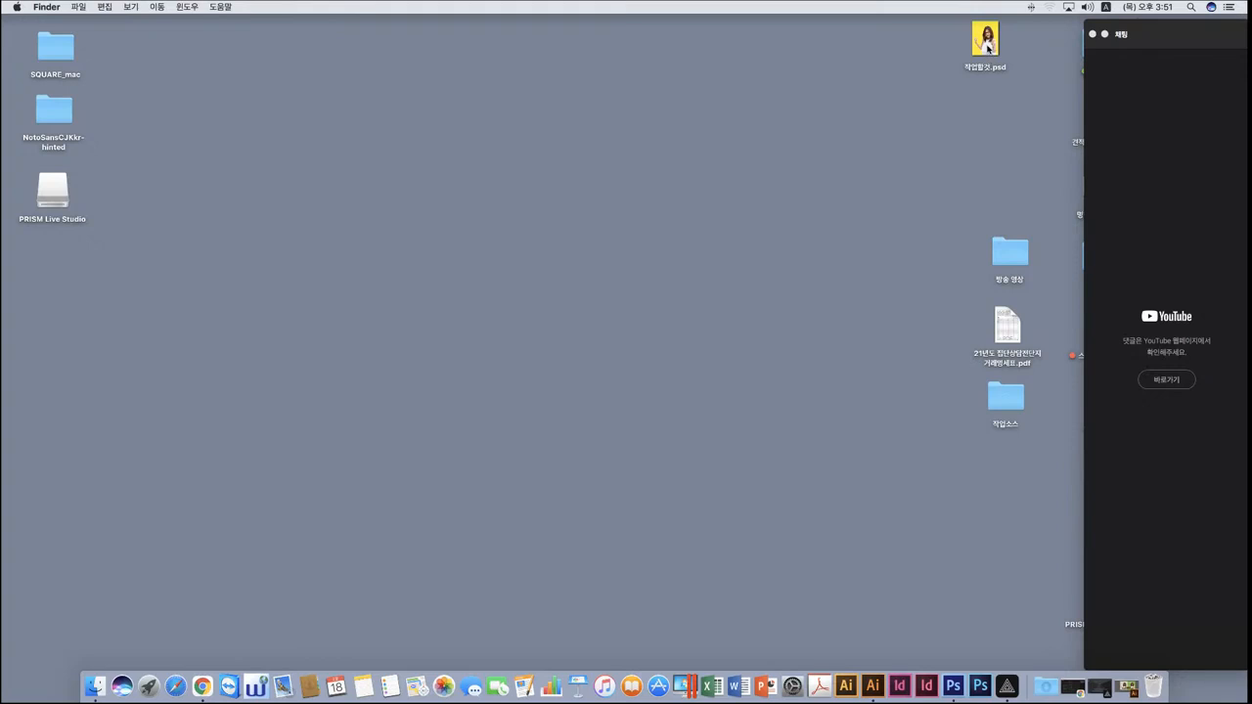
left_click_drag(986, 46, 871, 675)
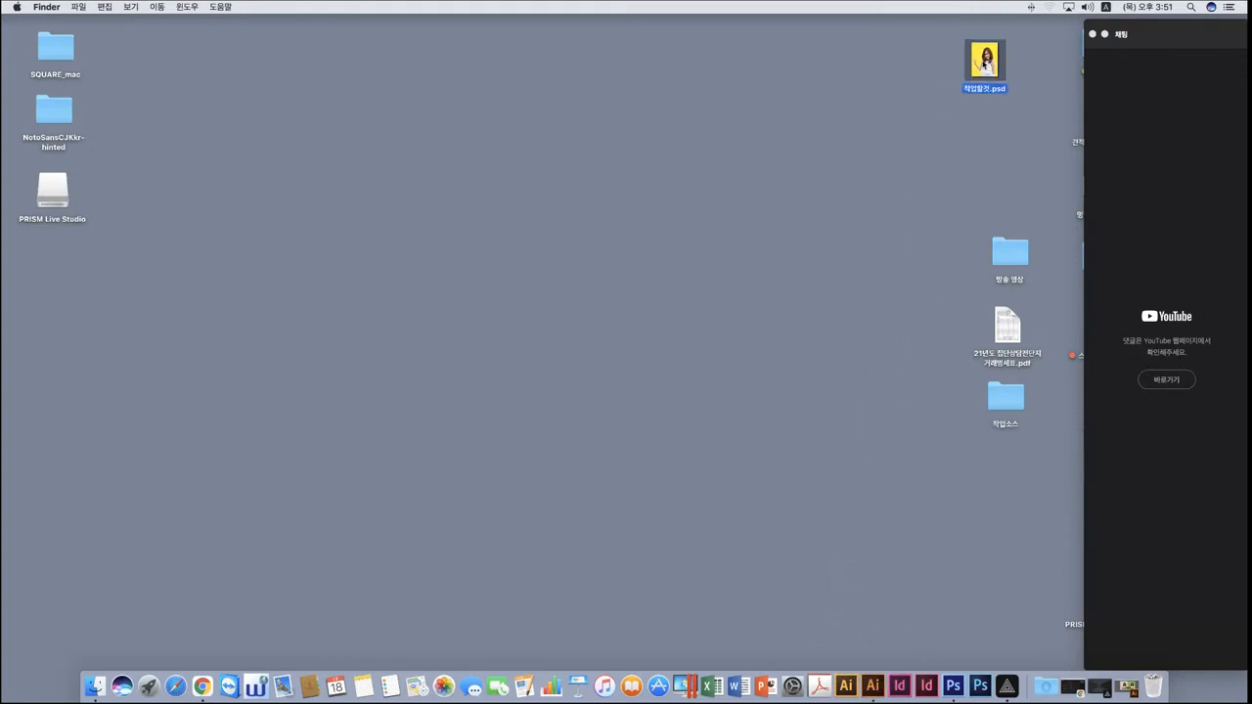
Switch to Illustrator and close 강의3.ai and 2021집단상담전단지시안.ai, discarding the unsaved changes.
left_click(873, 685)
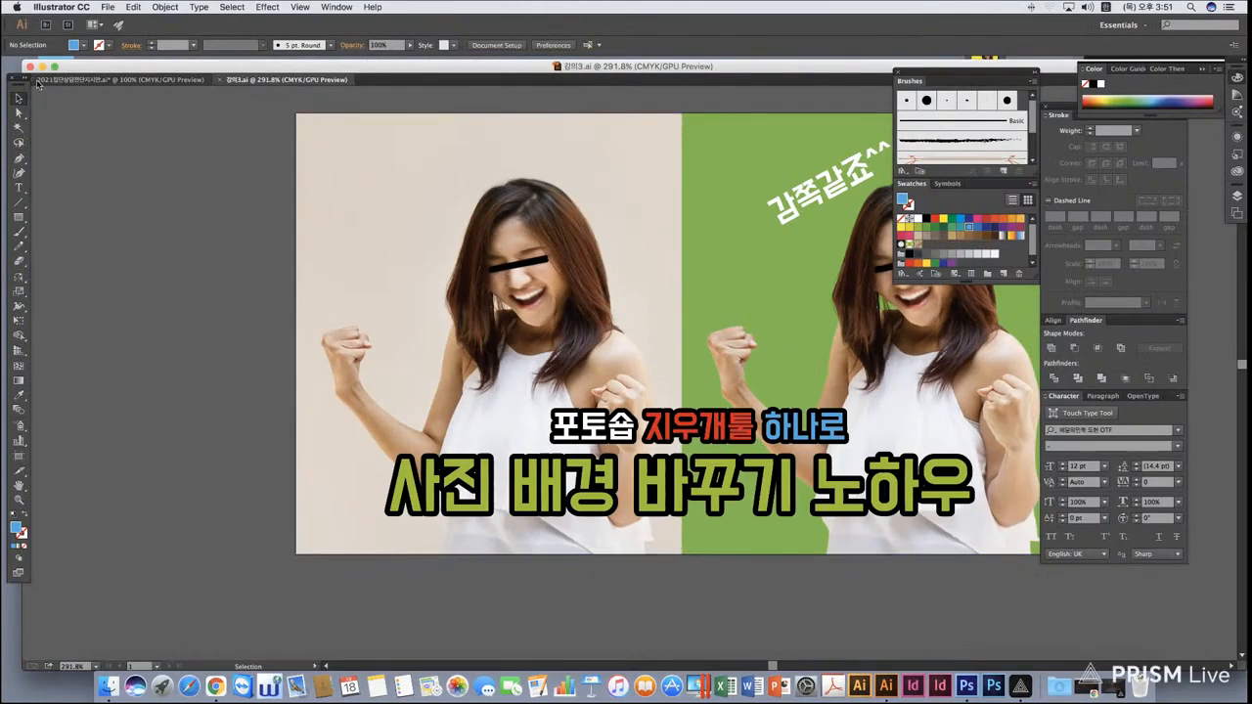
left_click_drag(238, 68, 301, 71)
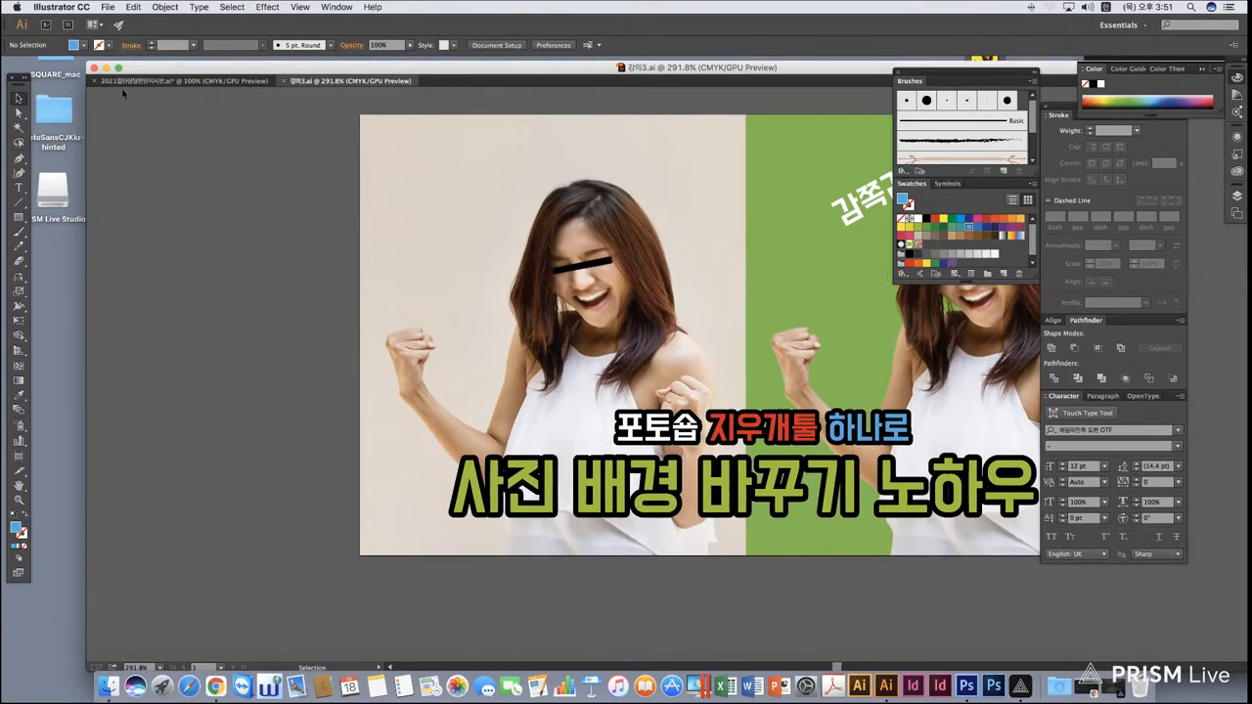
left_click(282, 82)
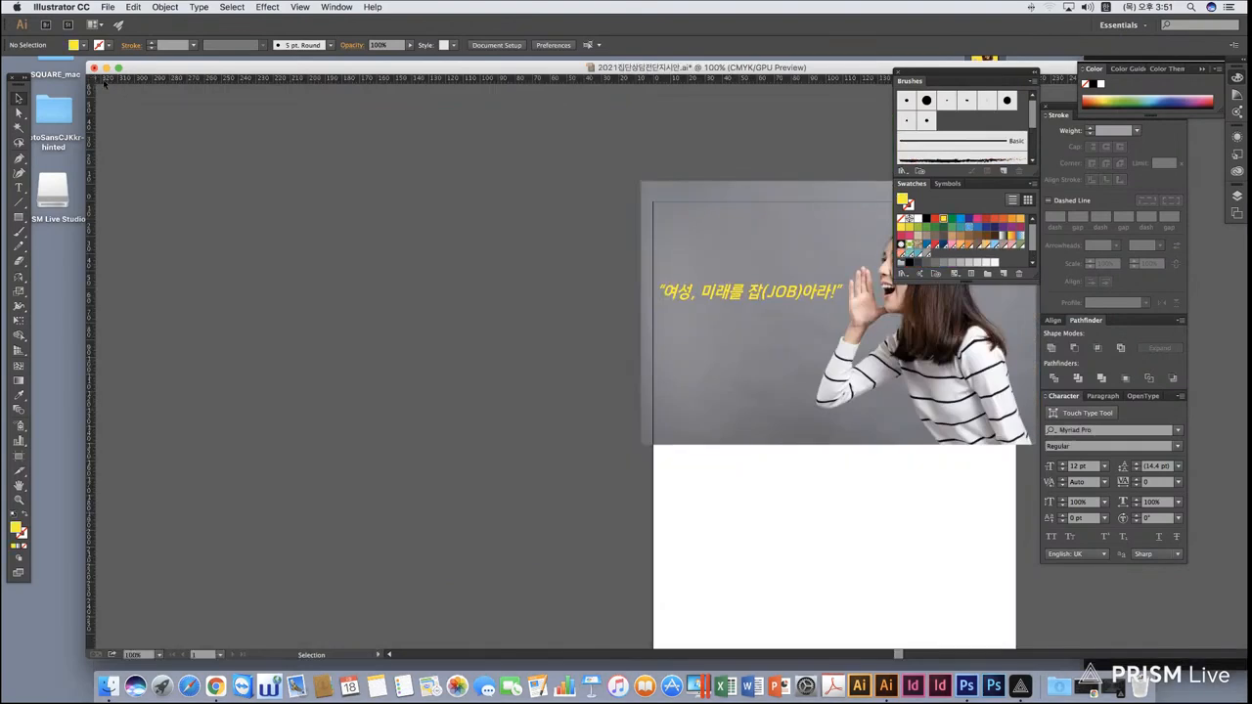
key("super+w")
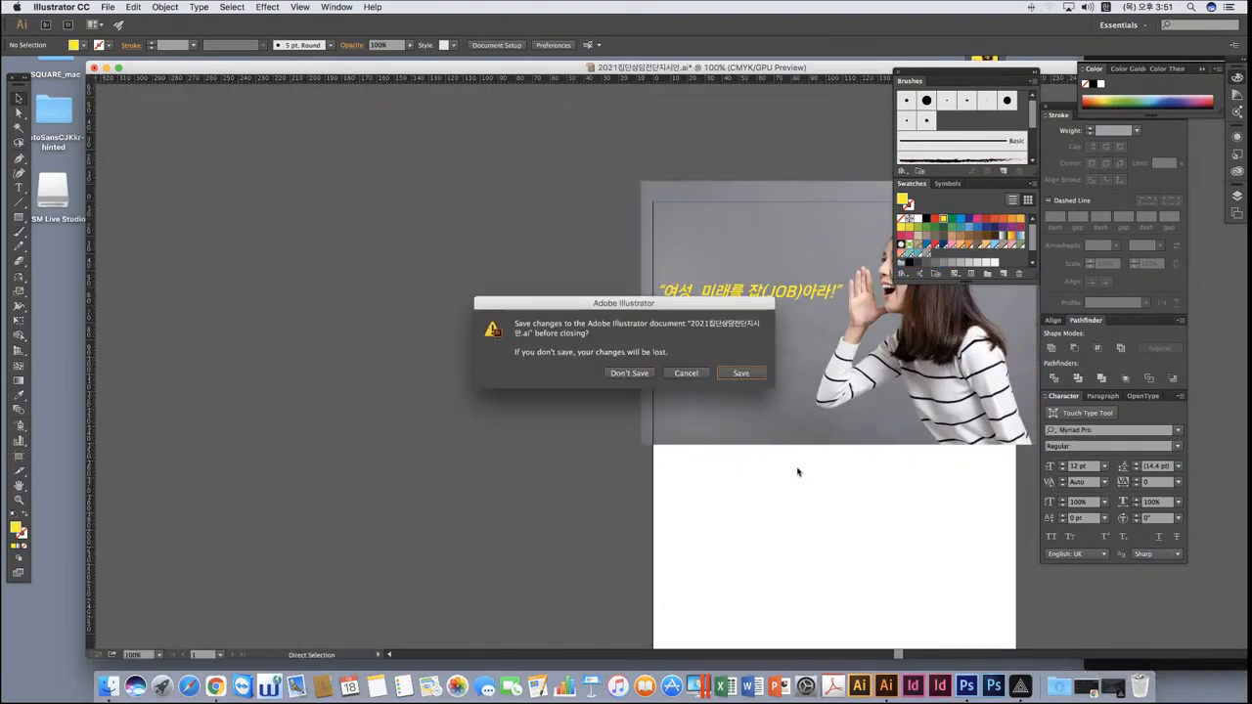
left_click(631, 372)
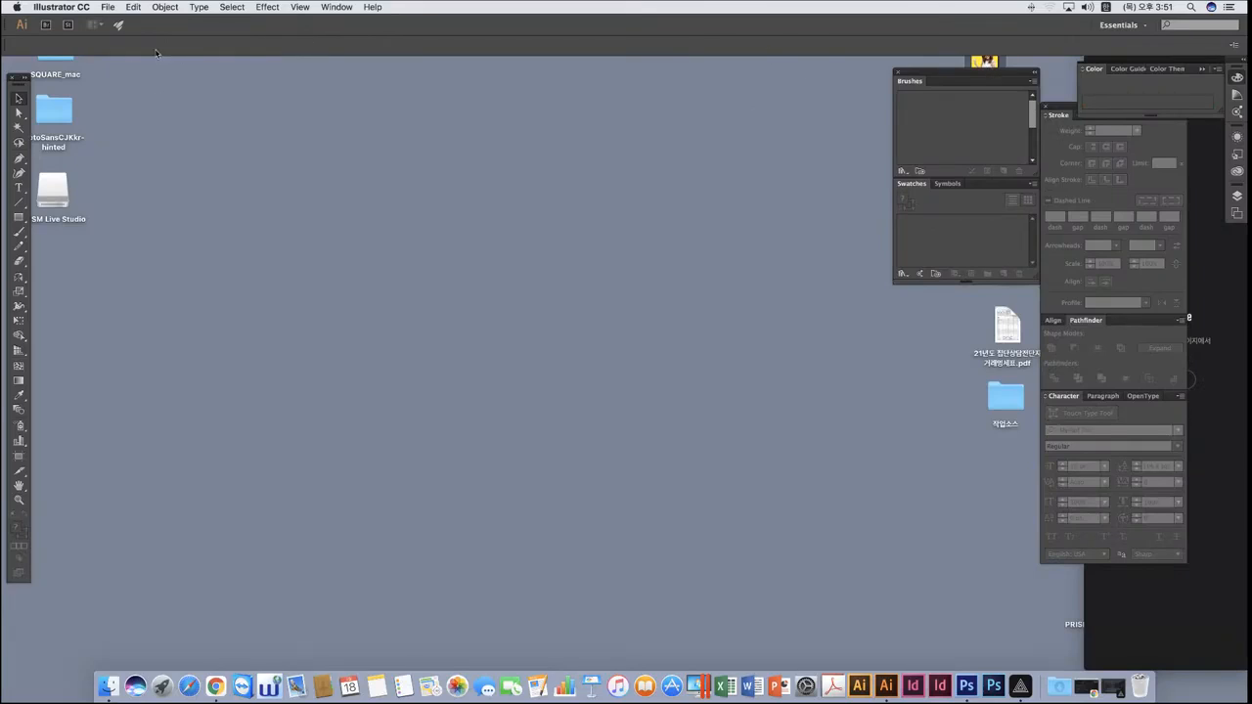
Open 작업할것.psd from the desktop (데스크탑) folder.
left_click(110, 8)
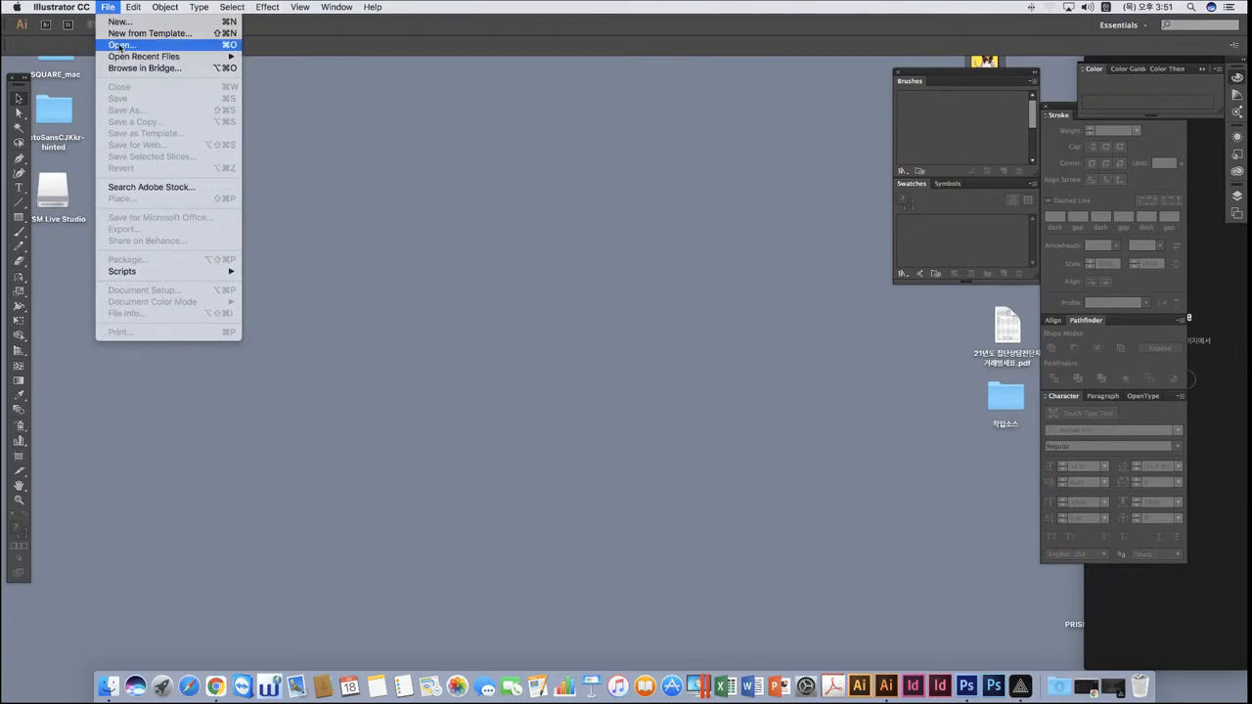
left_click(119, 45)
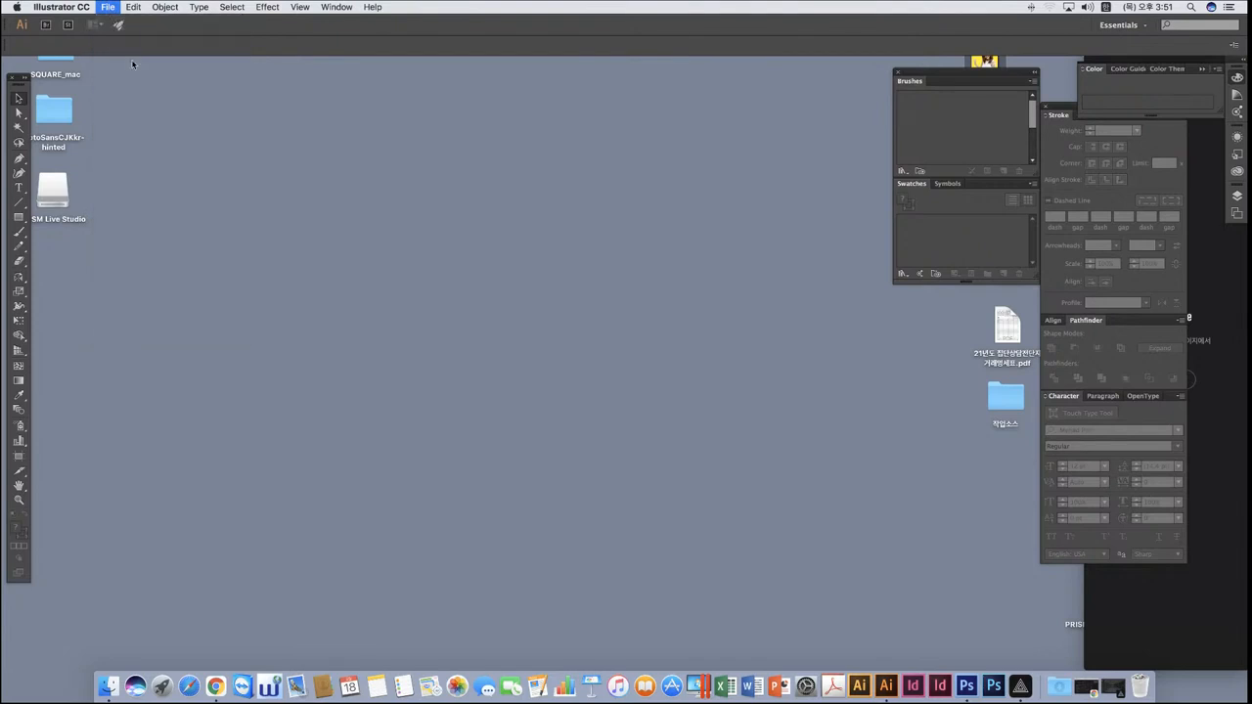
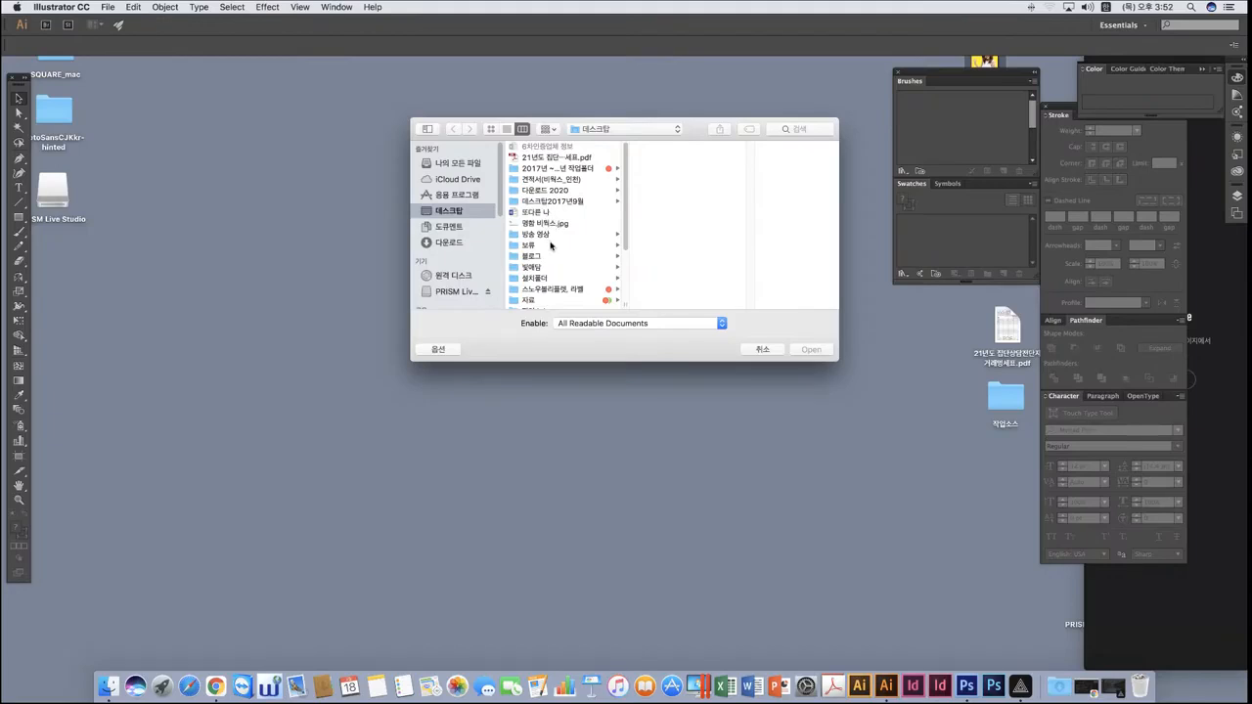
scroll(549, 245, "down", 4)
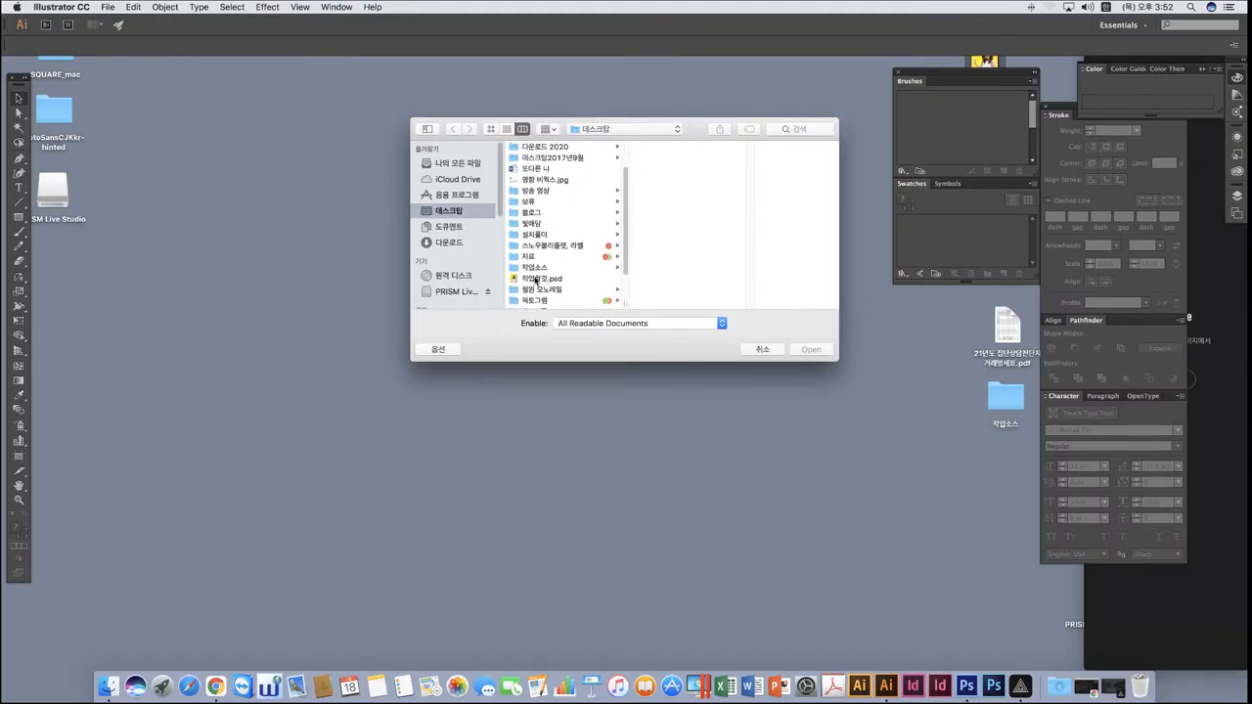
left_click(535, 279)
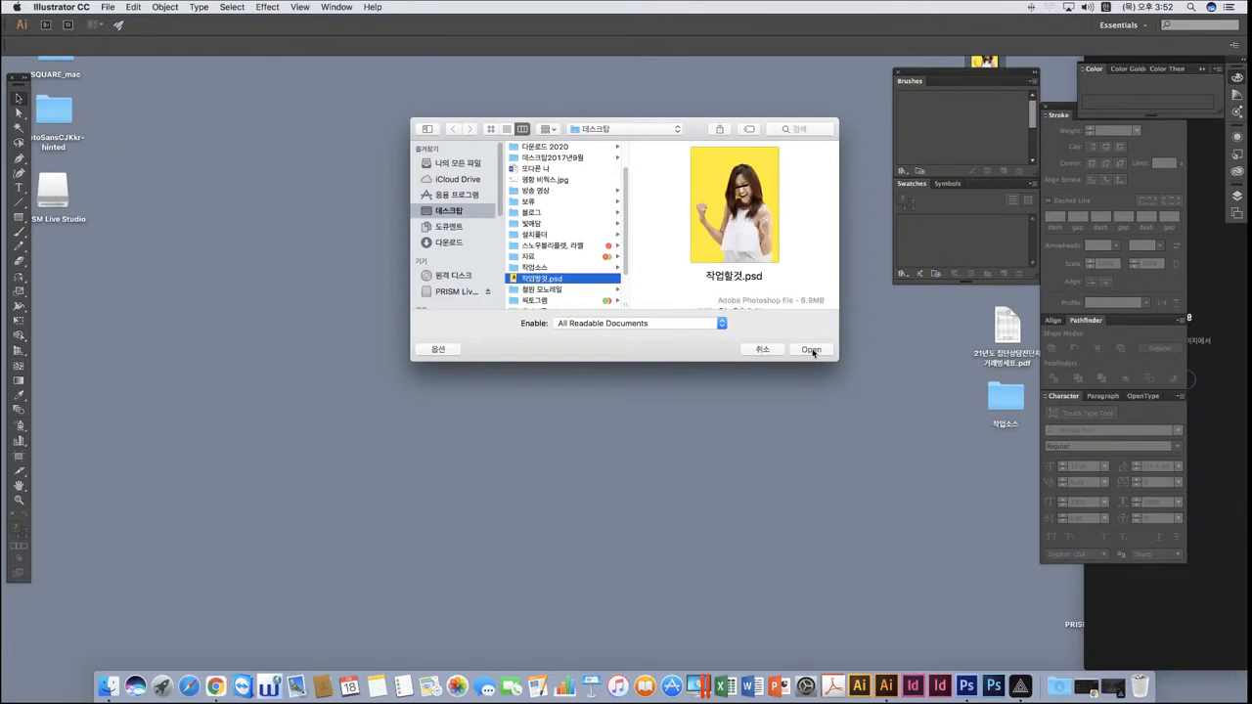
left_click(811, 349)
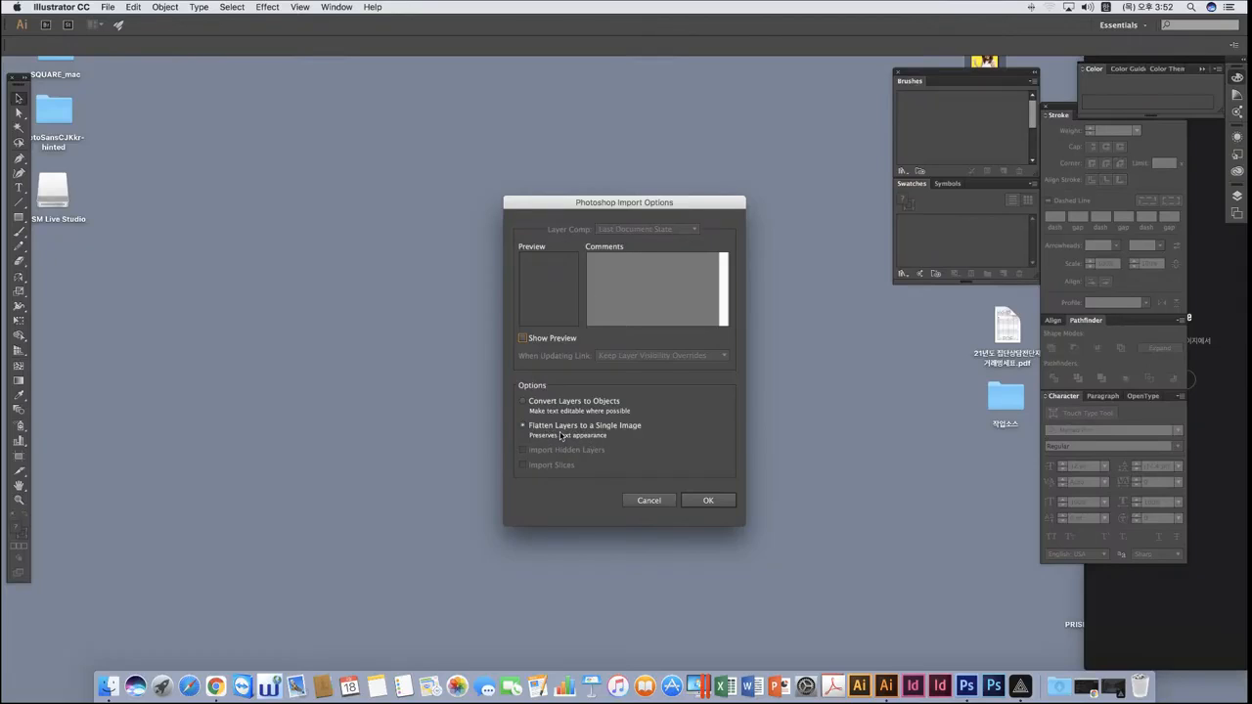
Choose Flatten Layers to a Single Image in the Photoshop import options and import the file.
left_click(523, 402)
left_click(524, 428)
left_click(524, 402)
left_click(526, 426)
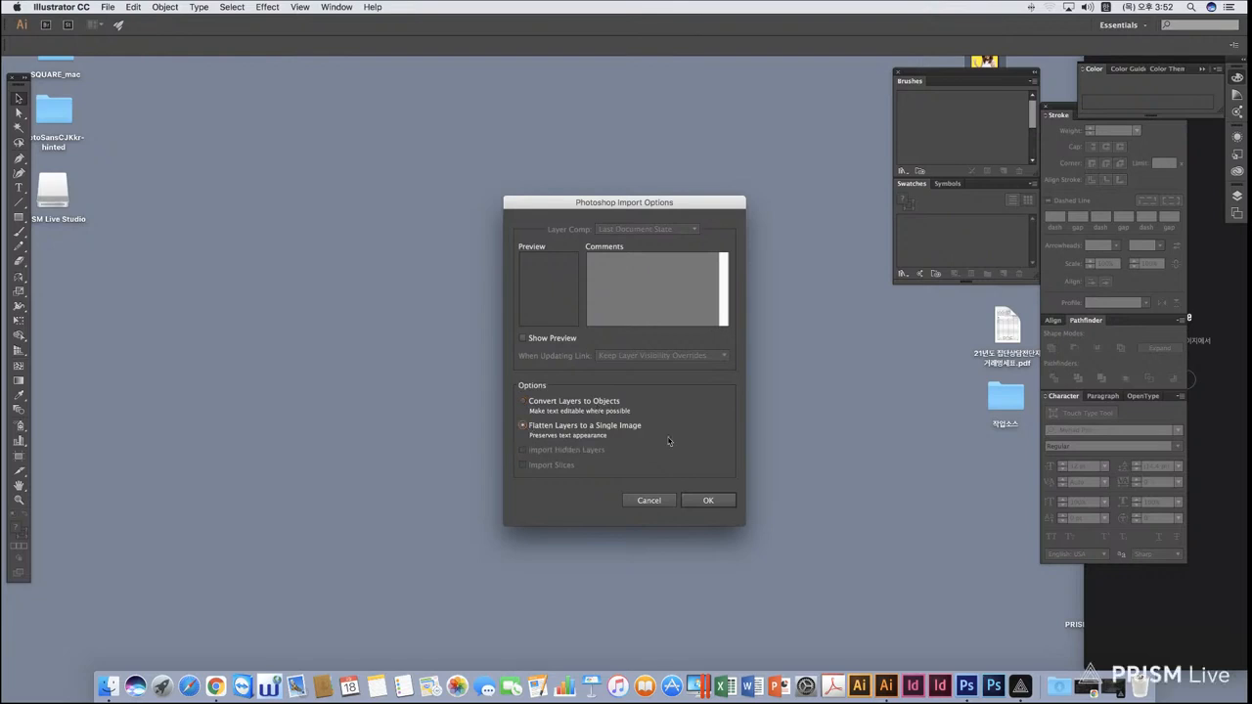
left_click(709, 501)
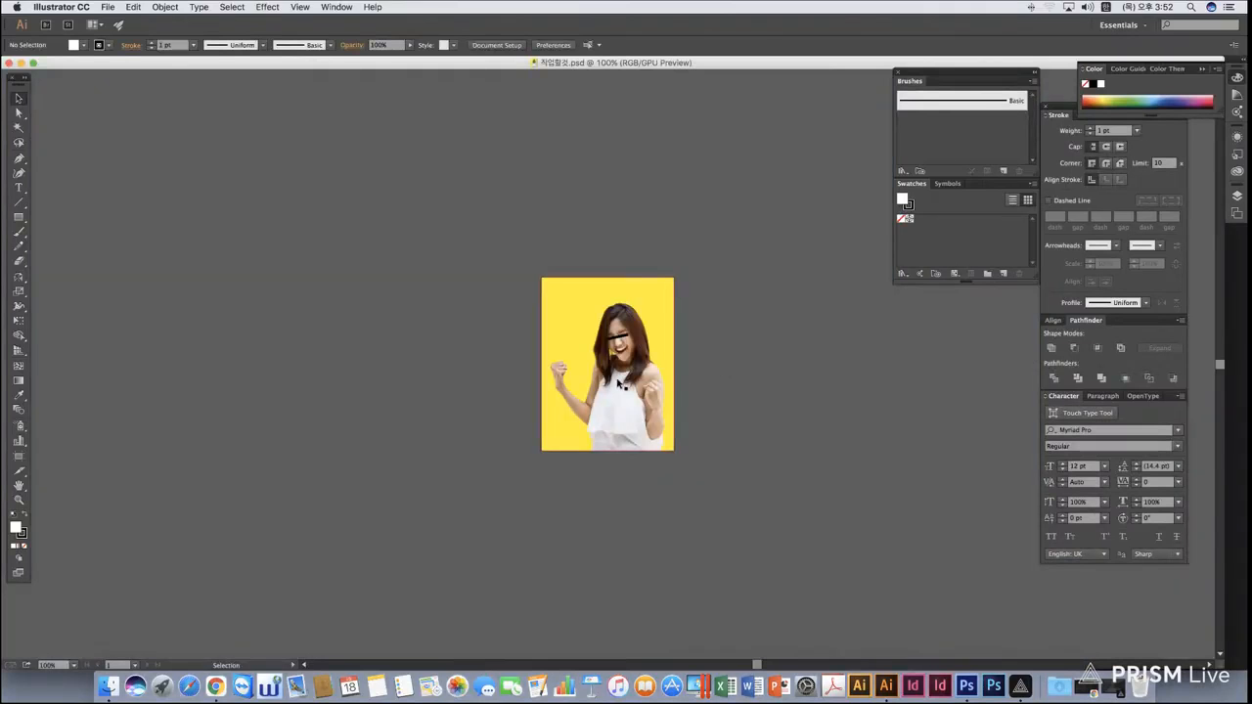
Move the flattened image off the artboard to its right side and examine the woman's cutout at 300%.
left_click_drag(620, 382, 753, 365)
left_click(871, 397)
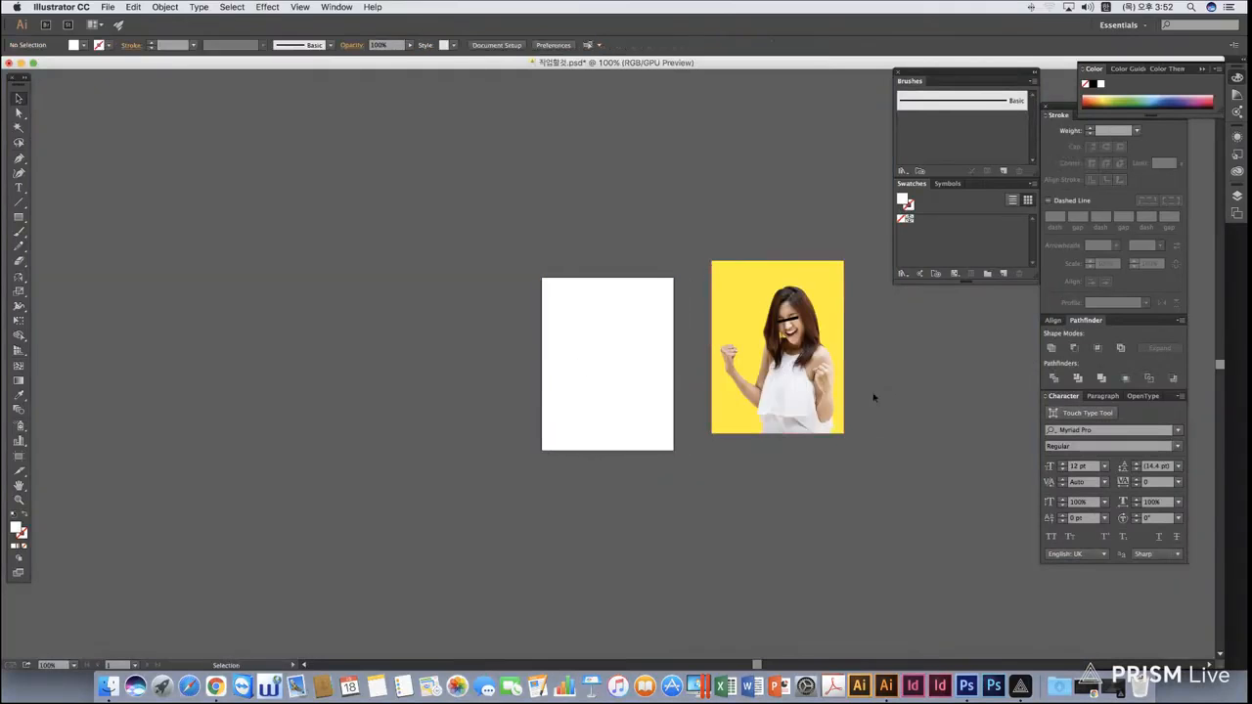
key("super+equal")
key("super+equal")
key("super+equal")
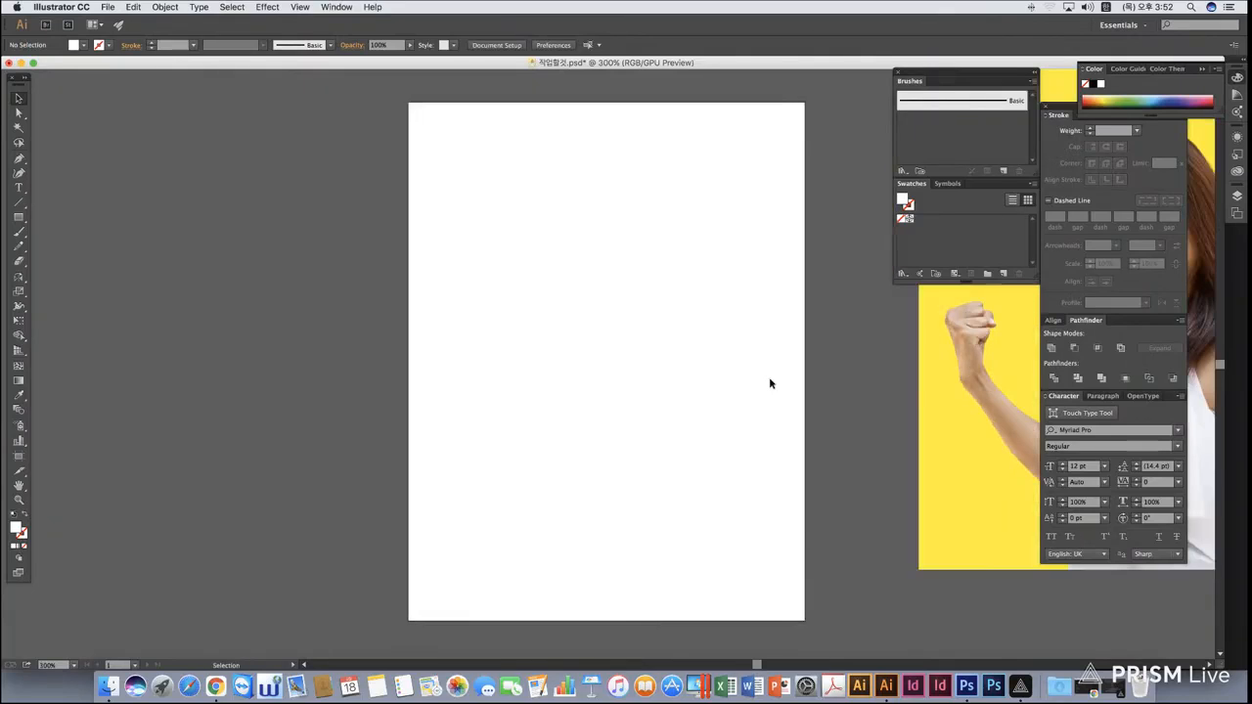
scroll(770, 381, "right", 10)
scroll(815, 377, "right", 5)
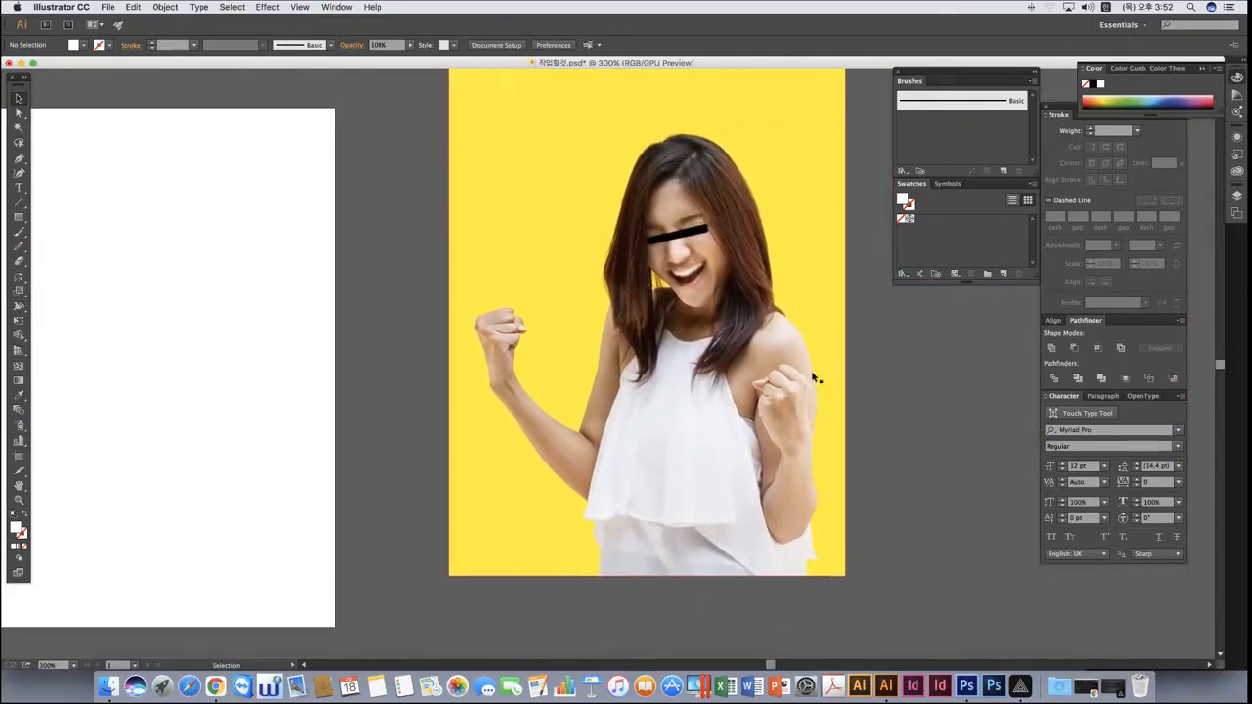
Select and copy the whole image, and close 작업할것.psd without saving its changes.
key("super+a")
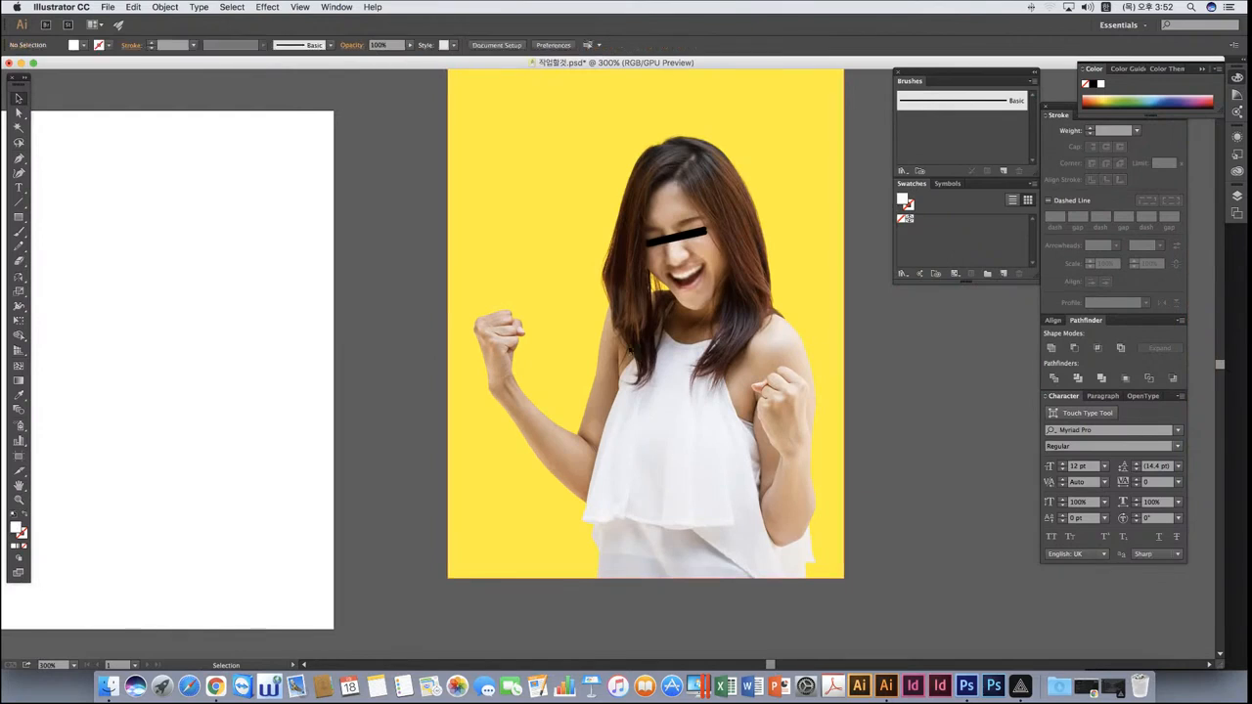
scroll(375, 283, "up", 4)
scroll(376, 282, "left", 2)
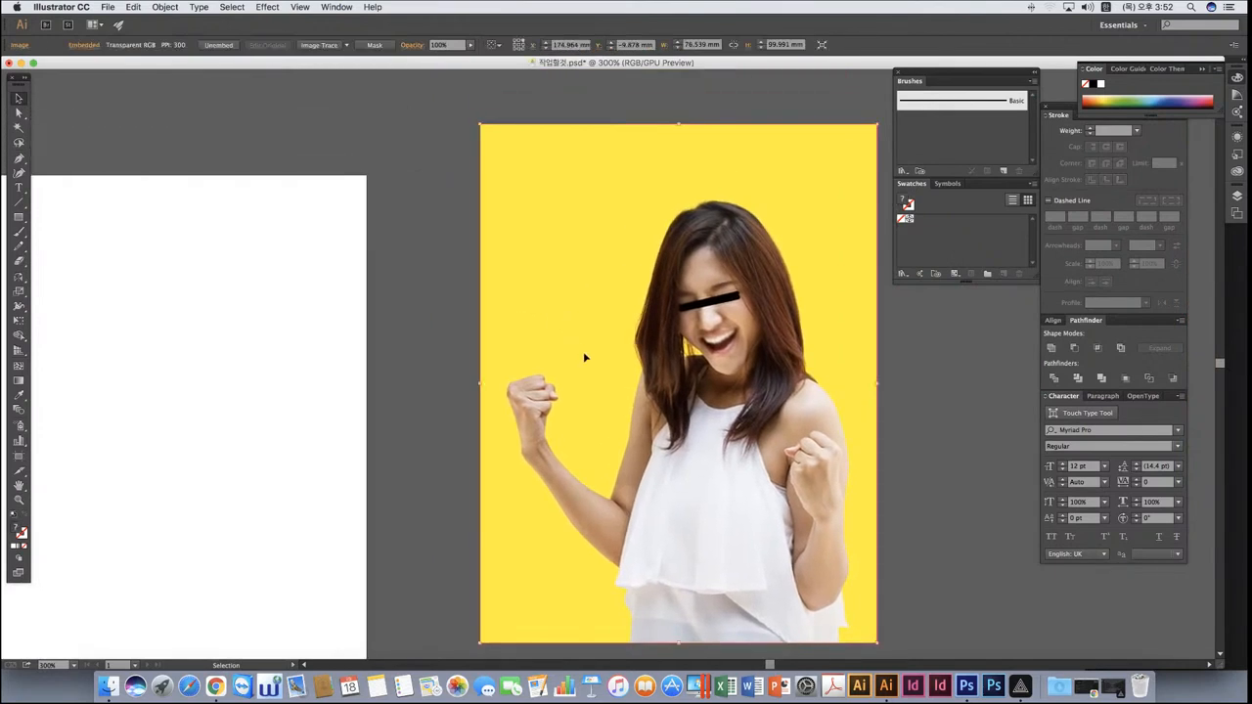
key("a")
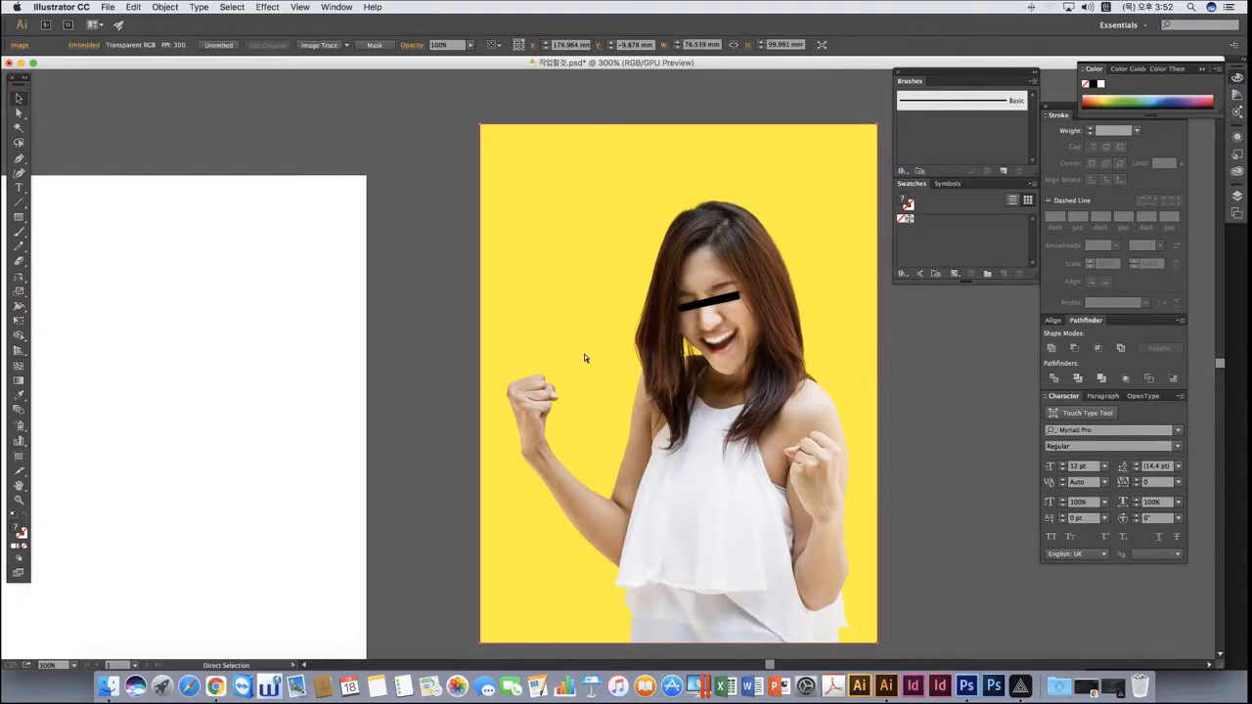
key("v")
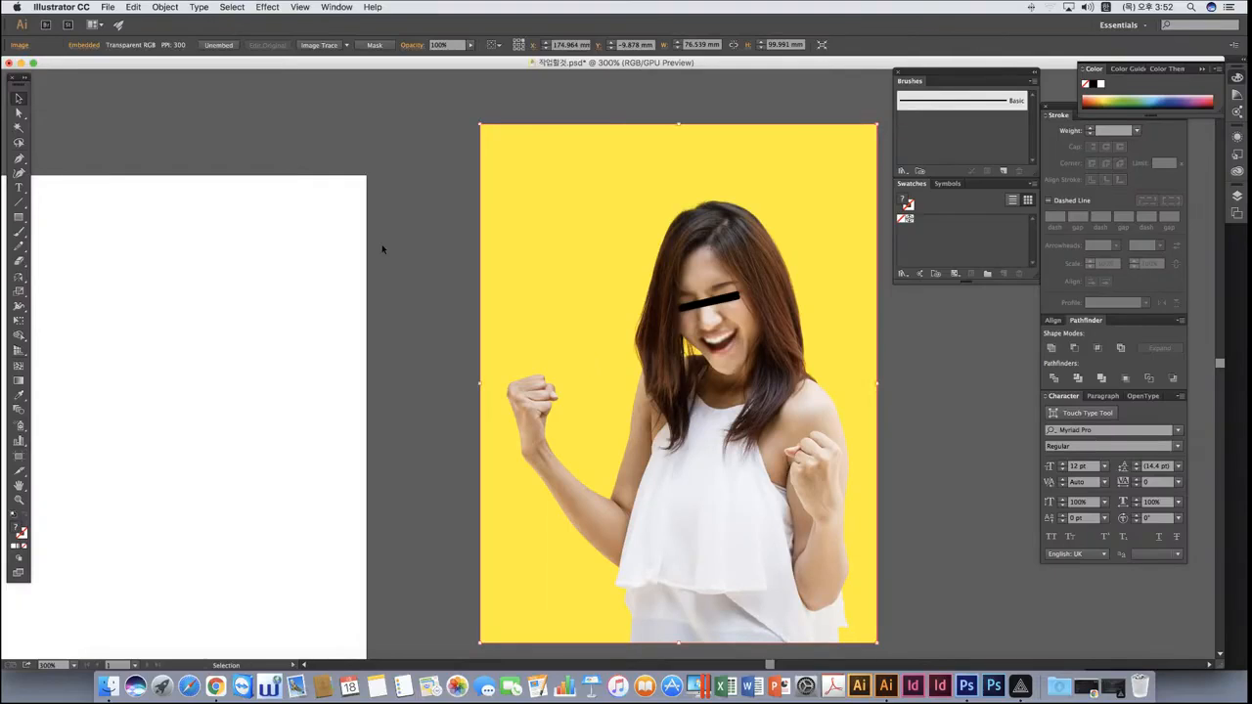
key("super+w")
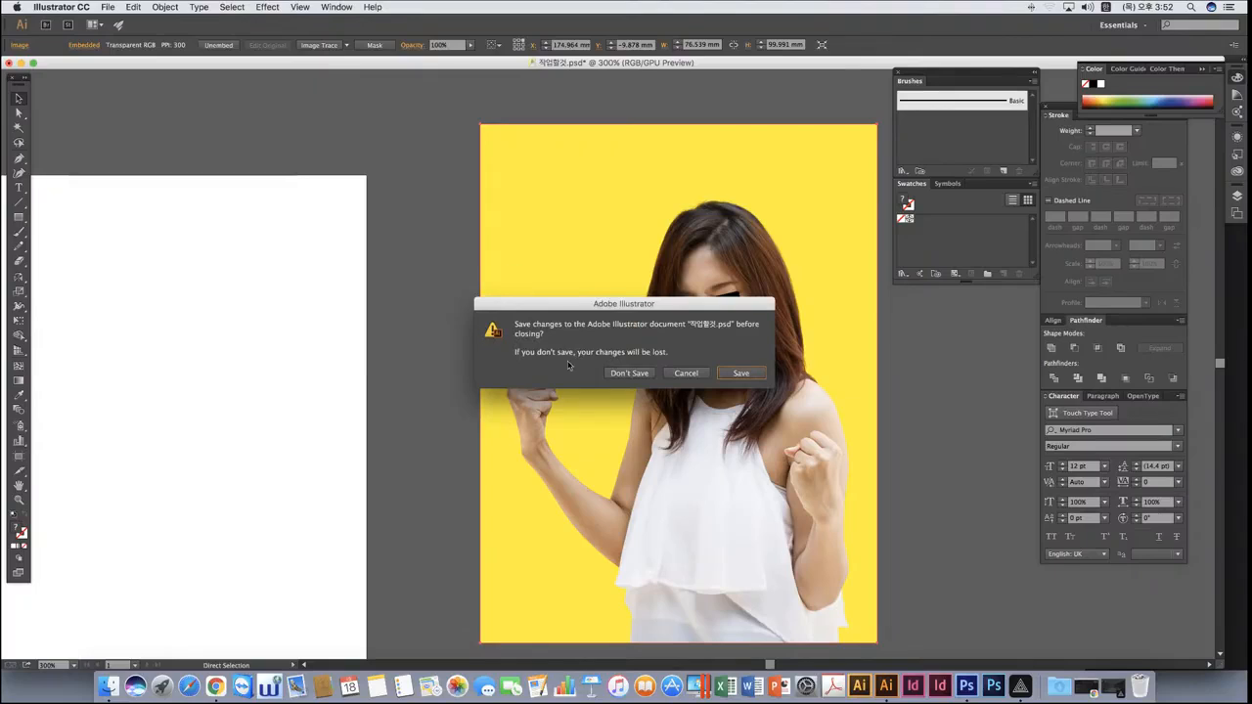
left_click(627, 374)
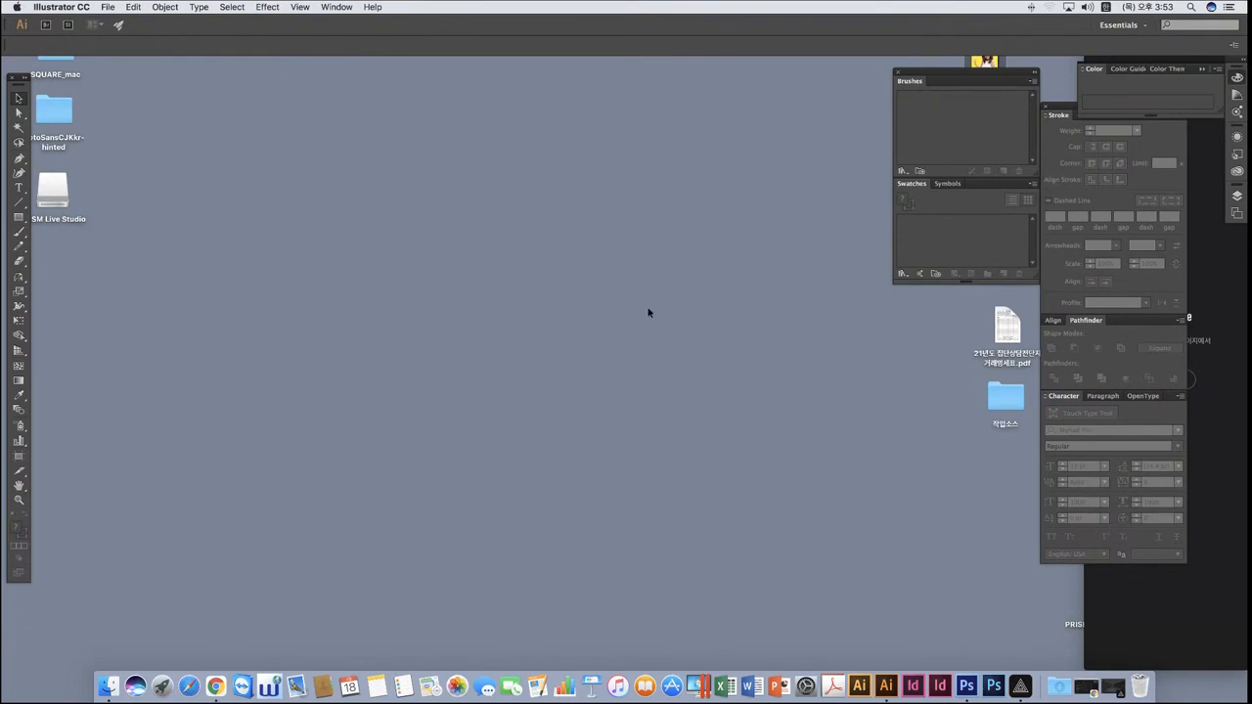
Create a new A4 print document named 작업하자, 210 × 297 mm.
left_click(113, 8)
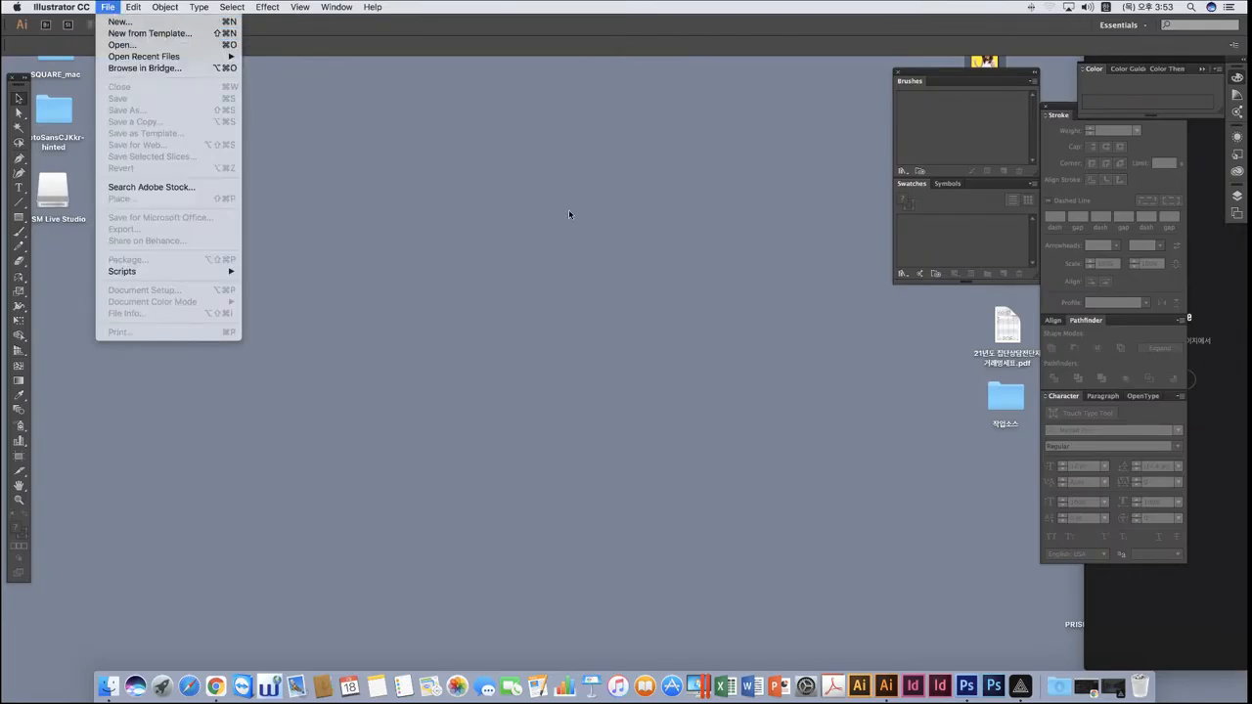
left_click(119, 21)
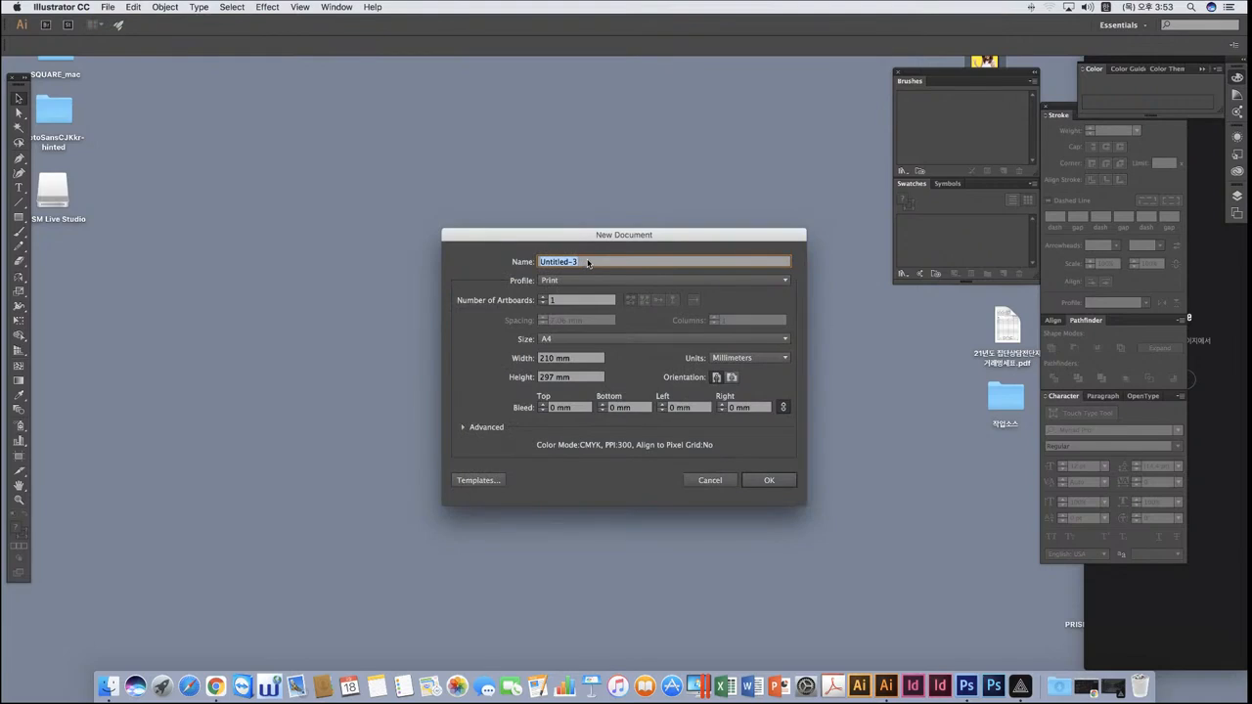
type("4")
left_click(769, 480)
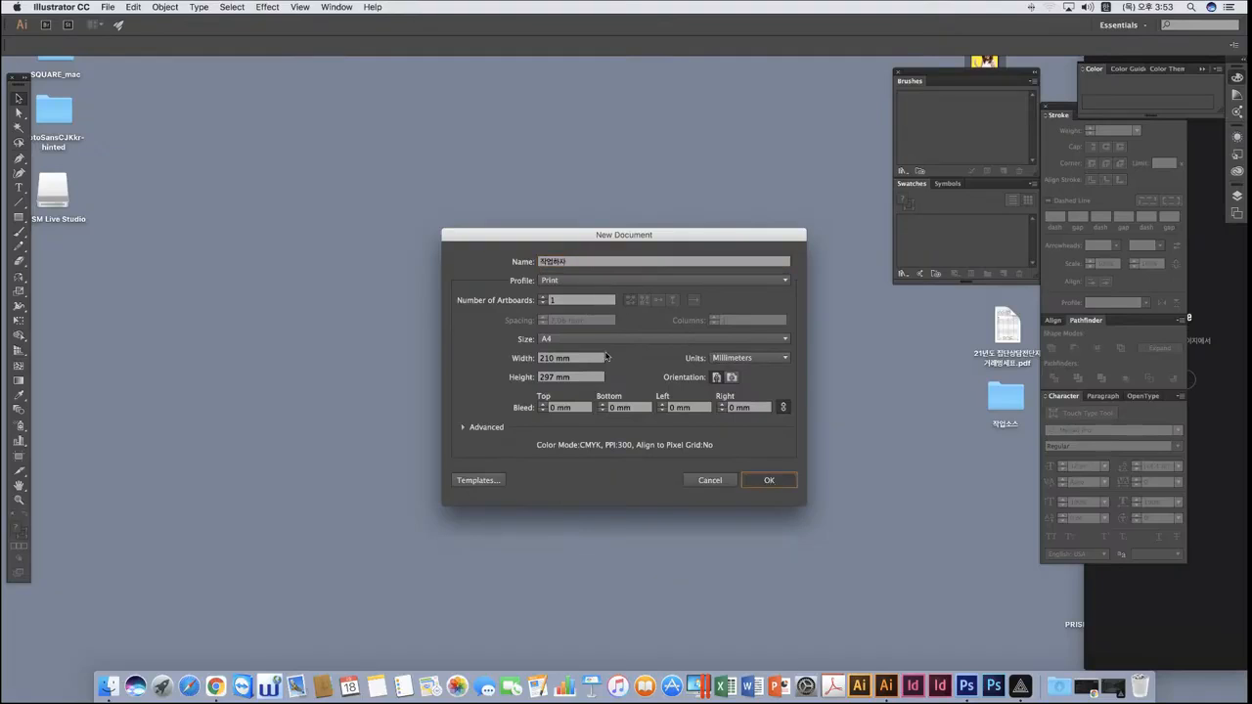
key("Return")
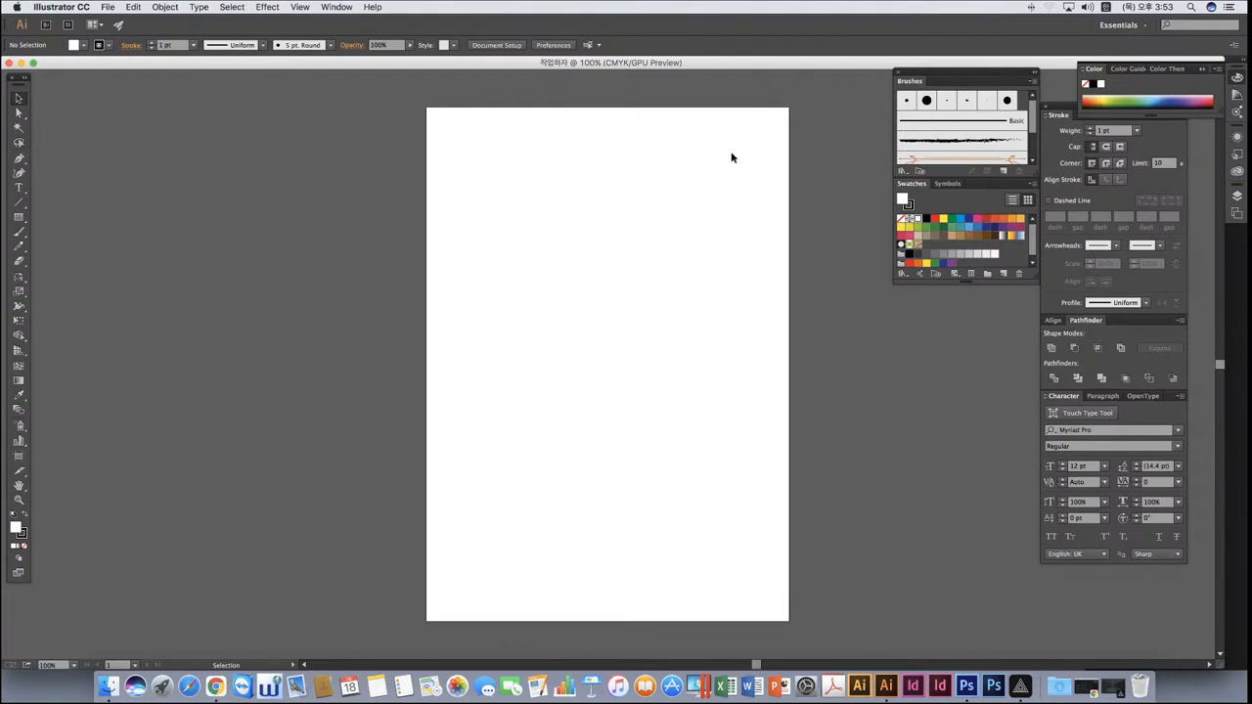
Paste the copied image onto the artboard and move it to the upper right, about X 181.5 mm, Y 21.9 mm.
key("a")
key("super+v")
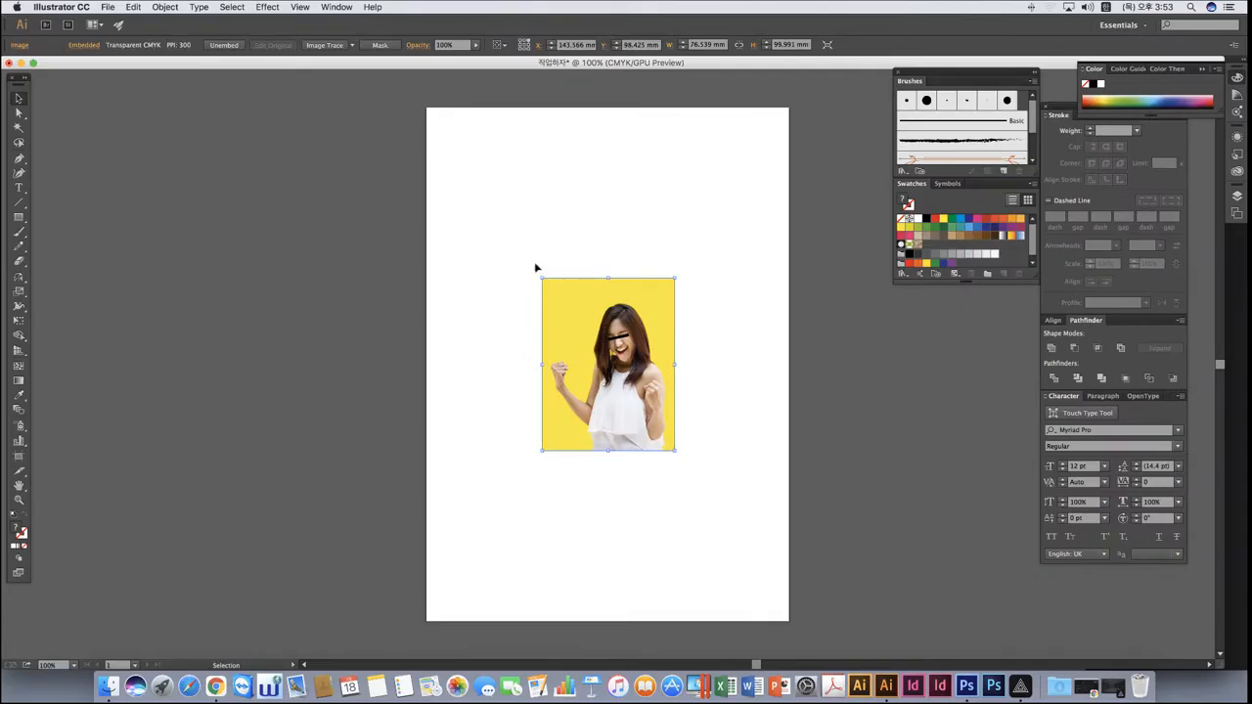
left_click(306, 338)
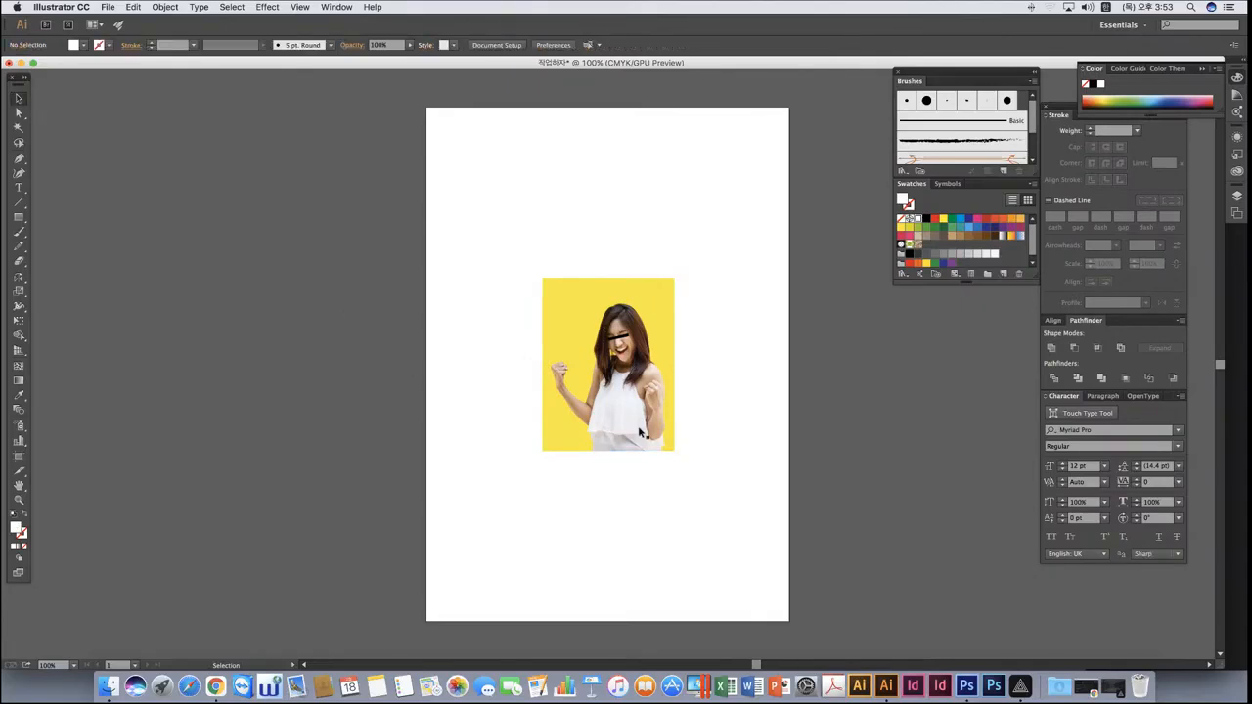
left_click(631, 394)
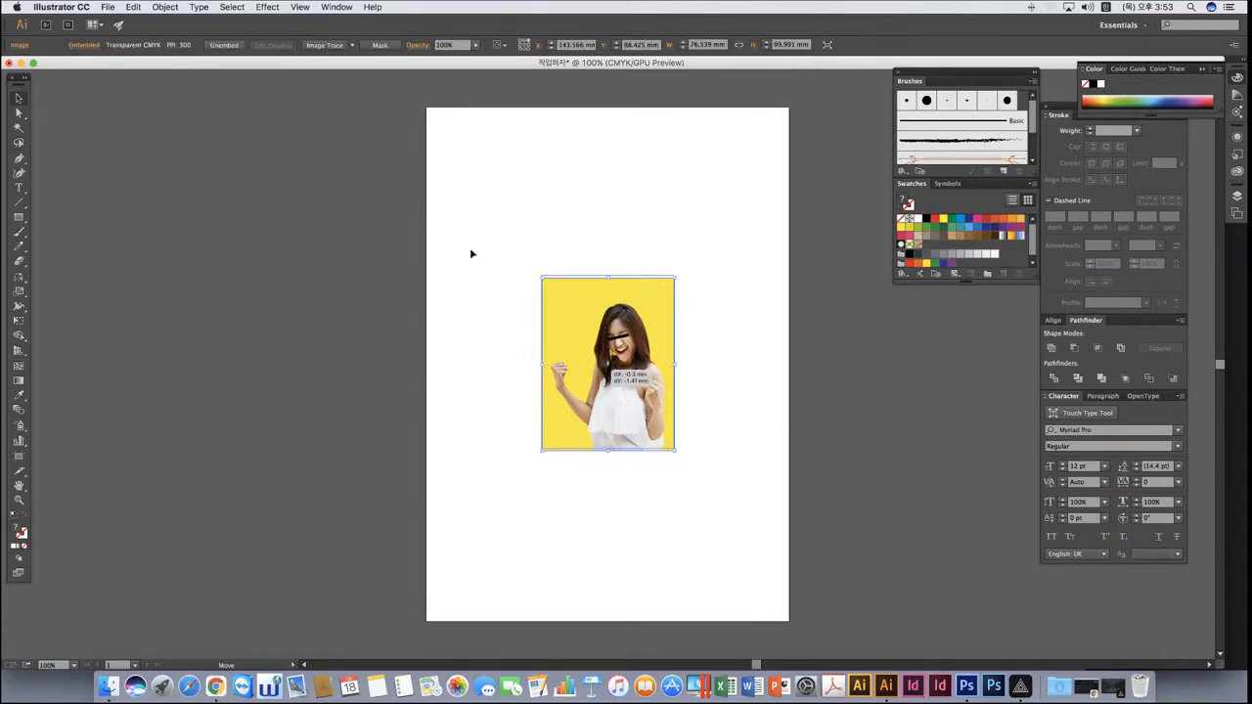
left_click_drag(470, 253, 533, 262)
left_click(665, 305)
scroll(701, 313, "up", 2)
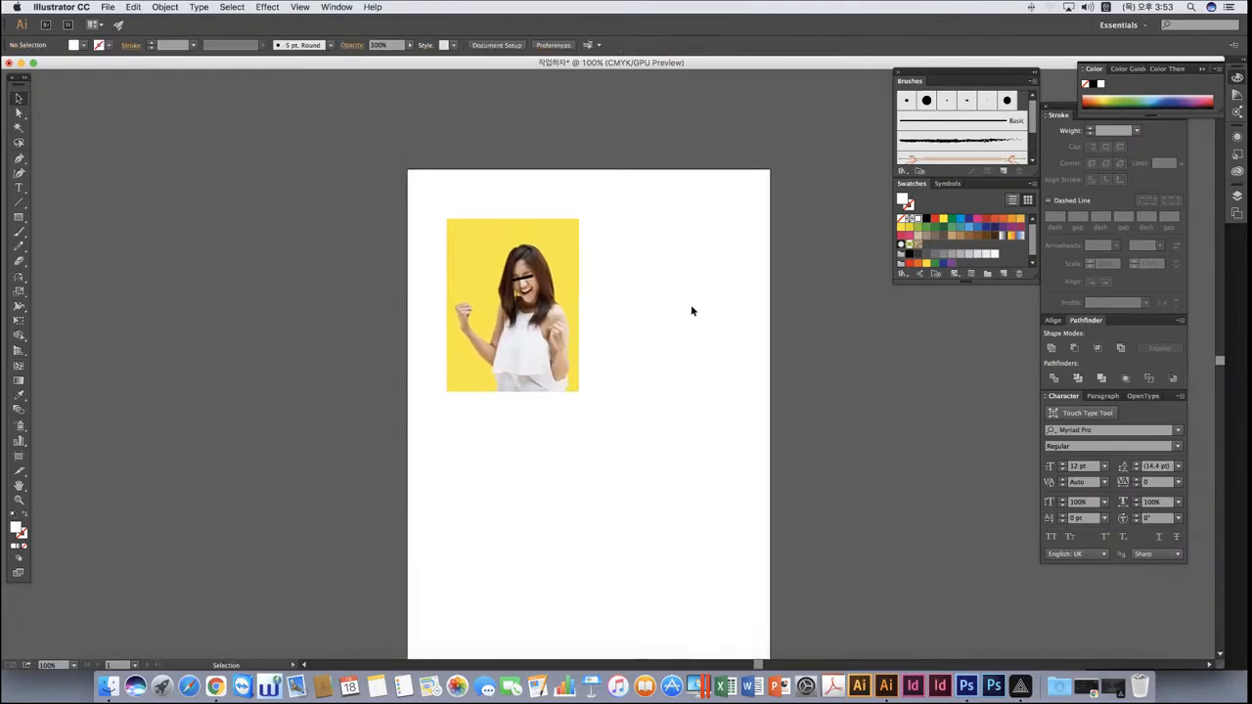
left_click_drag(516, 342, 656, 330)
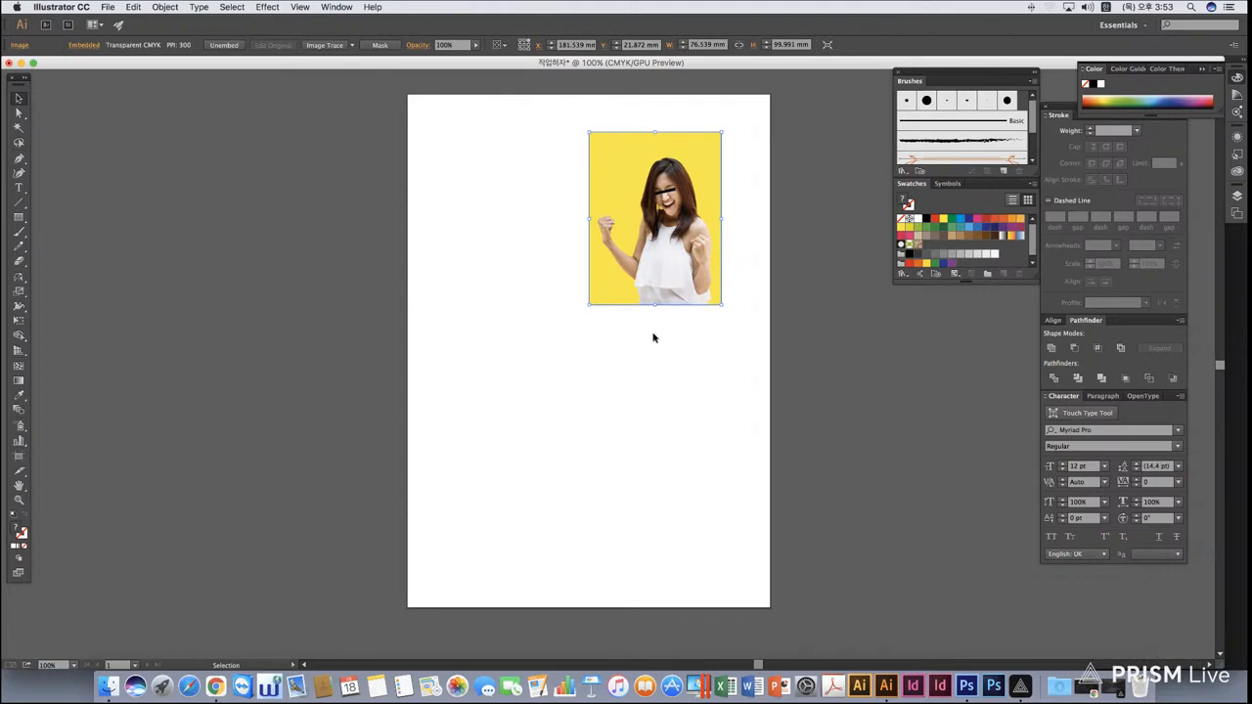
scroll(652, 344, "up", 2)
left_click(834, 352)
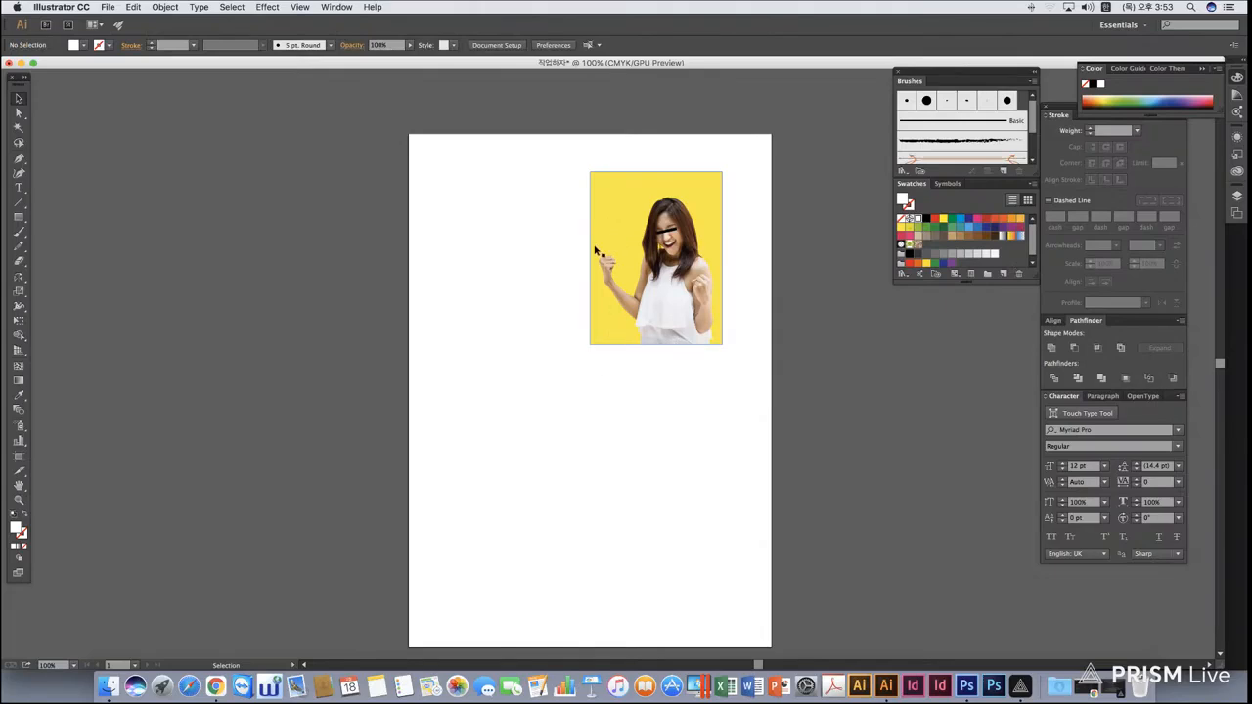
Enlarge the image proportionally to about 105 × 137 mm so its right edge meets the artboard's right edge.
left_click(670, 333)
left_click_drag(723, 344, 772, 409)
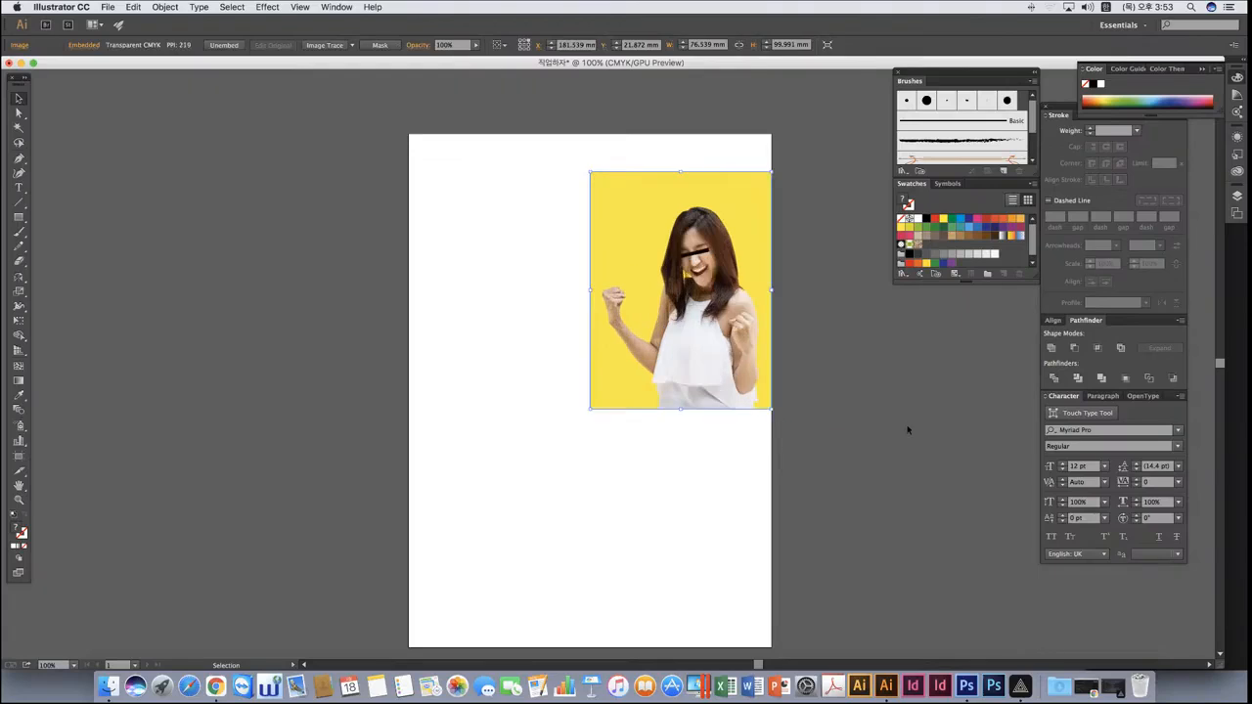
left_click(787, 399)
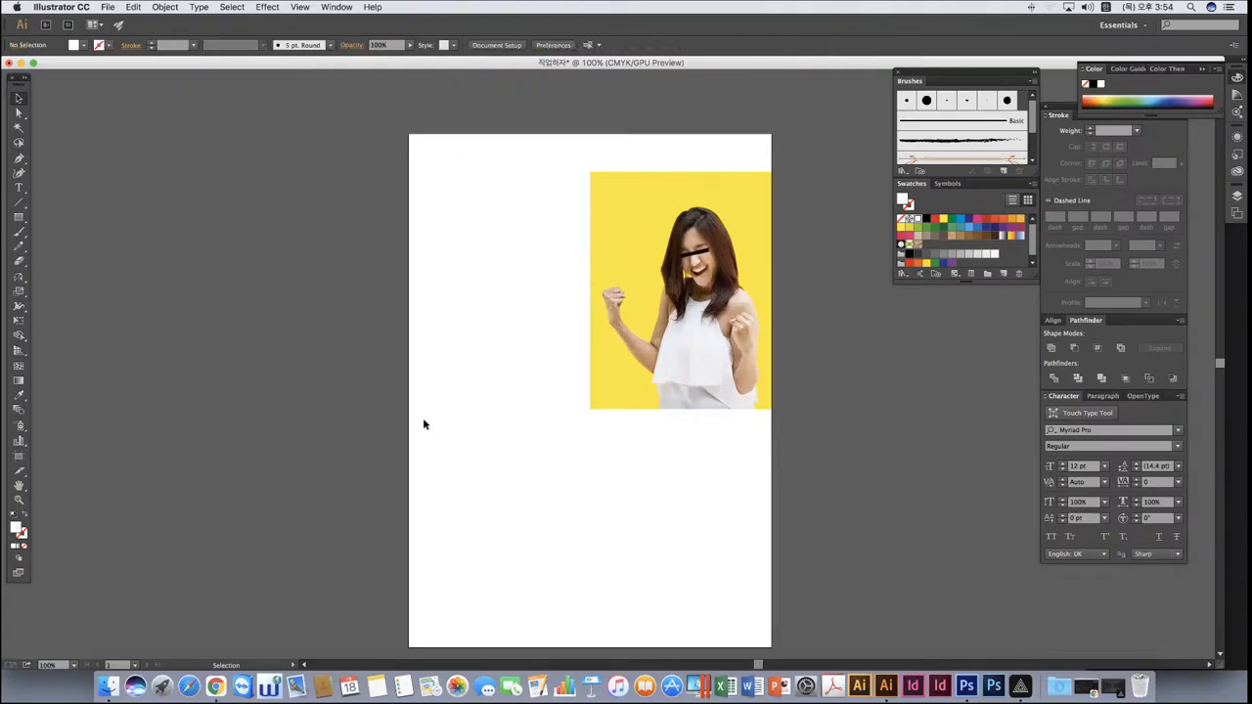
Shorten the artboard so its bottom meets the image's bottom edge and its top lies slightly below the image's top edge.
left_click(18, 456)
left_click_drag(590, 648, 590, 409)
left_click_drag(590, 134, 589, 186)
left_click(17, 98)
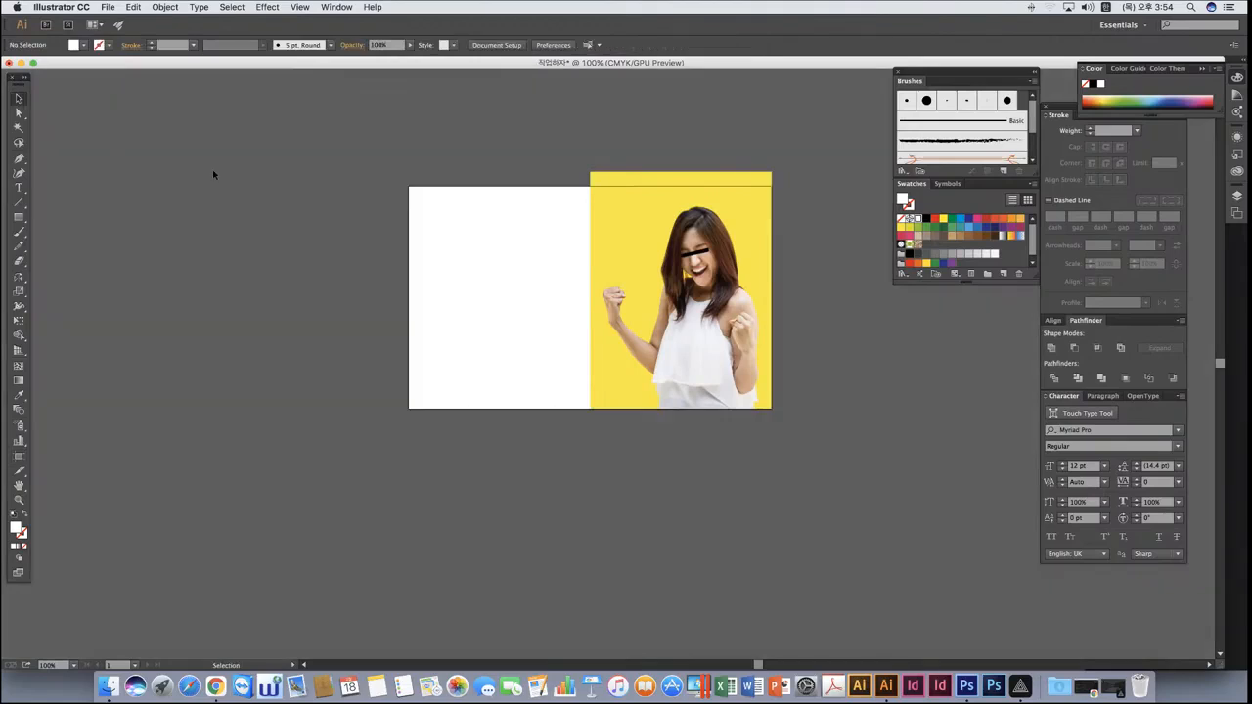
Try to squash the image vertically so its top edge meets the artboard's top edge, and undo that resize.
left_click(598, 235)
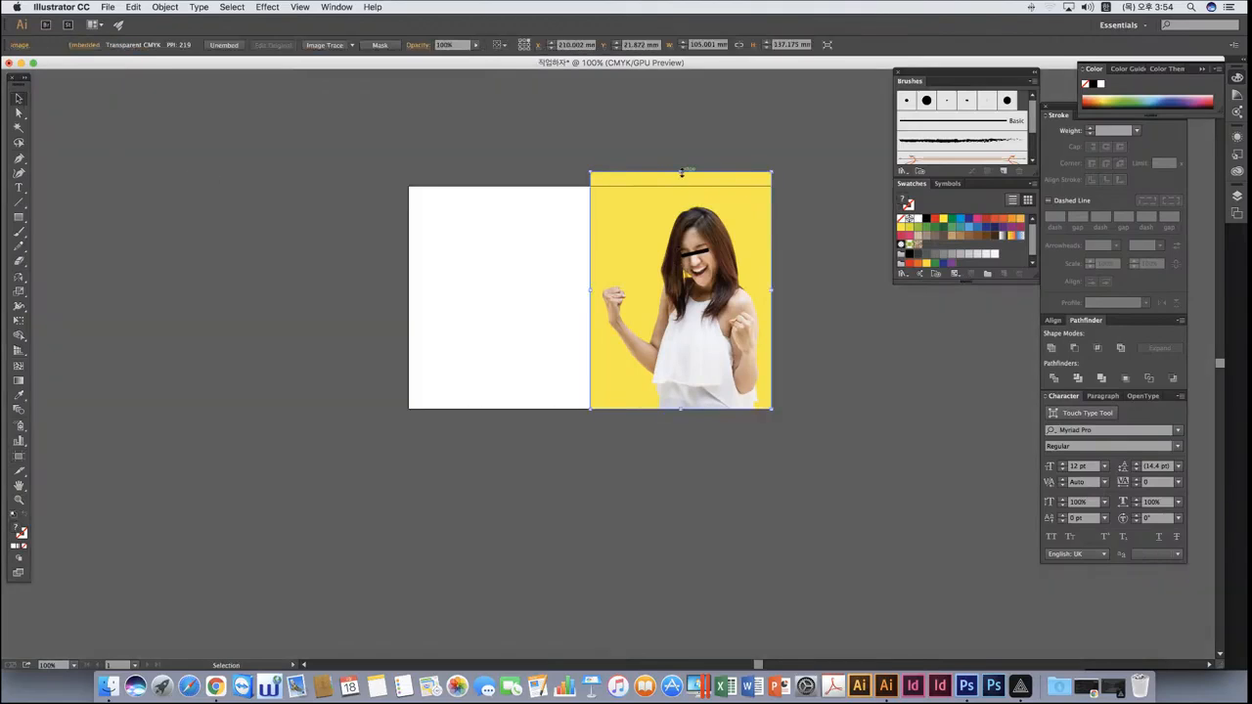
left_click_drag(681, 172, 681, 186)
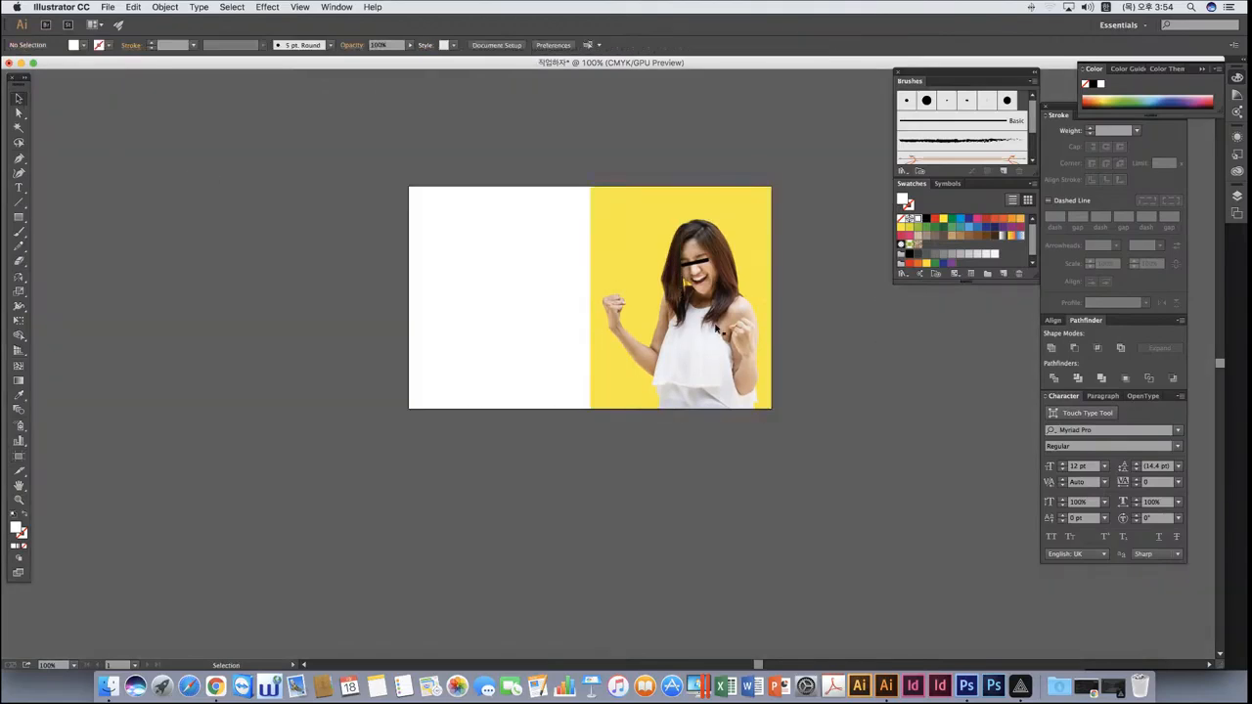
key("ctrl+z")
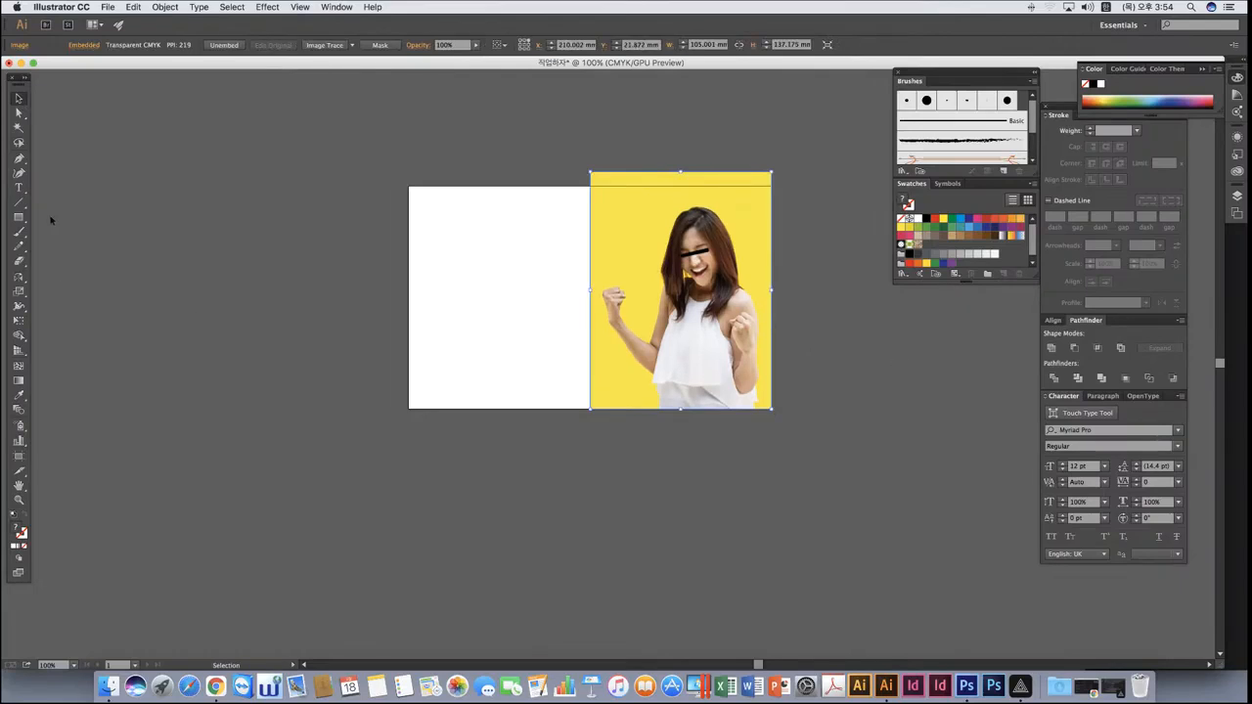
Draw a rectangle over the image covering exactly the part that lies inside the artboard.
left_click(18, 217)
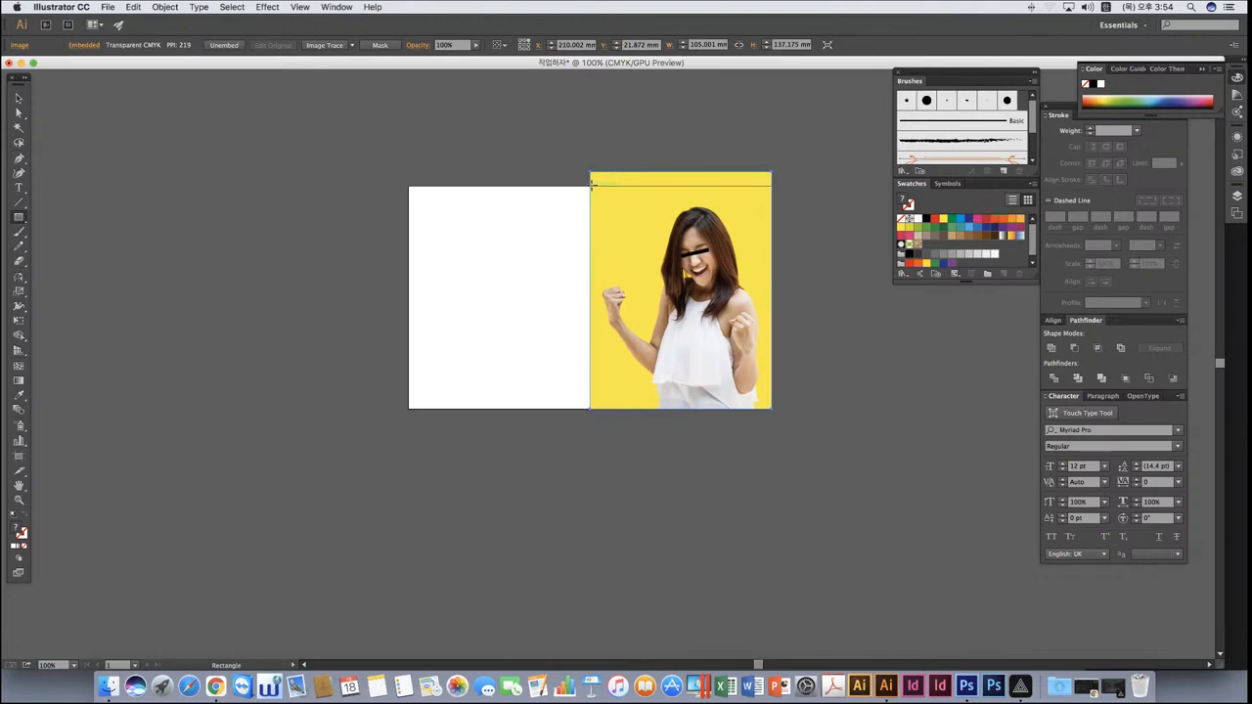
left_click_drag(591, 186, 770, 409)
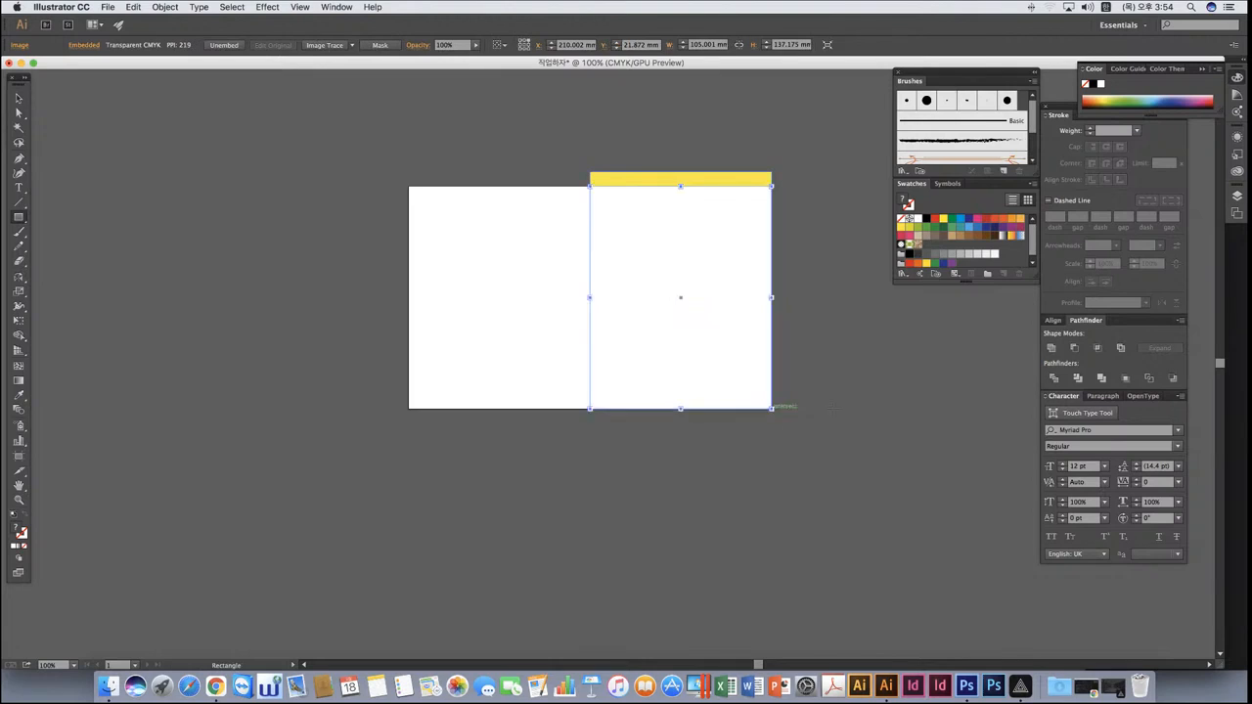
Select the image and the rectangle over it and make a clipping mask that crops the image to the rectangle.
key("v")
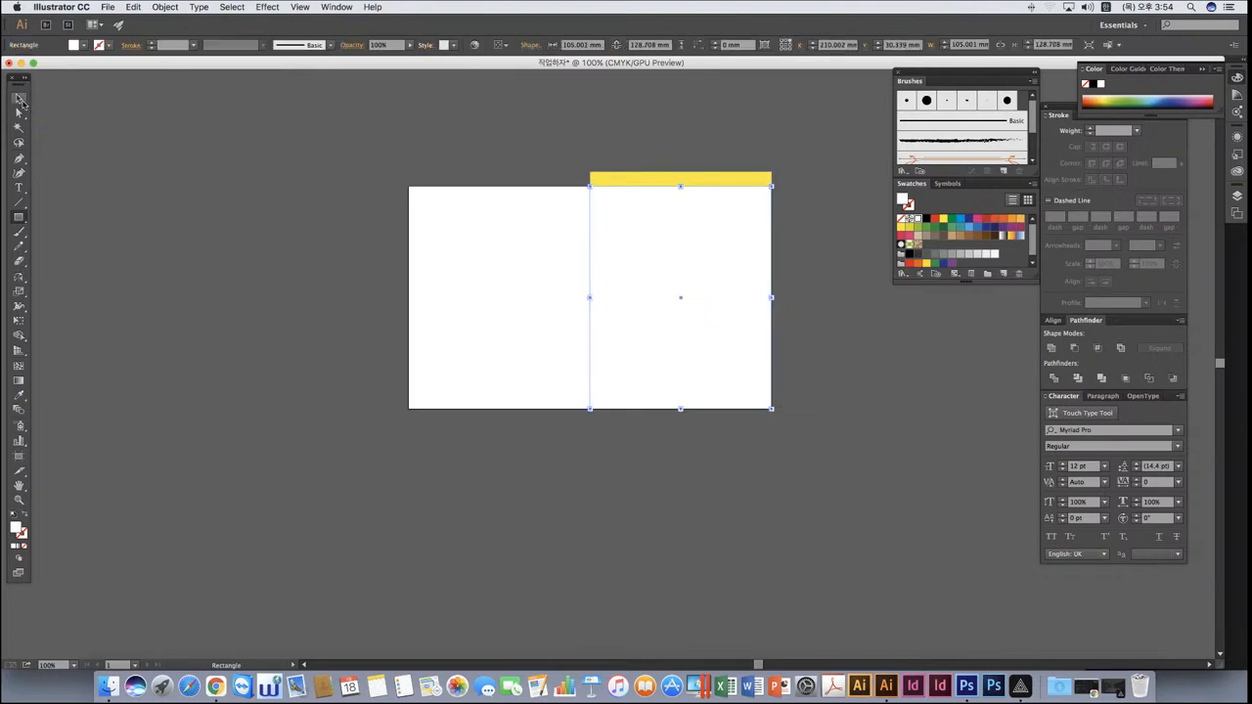
left_click_drag(556, 149, 705, 290)
key("a")
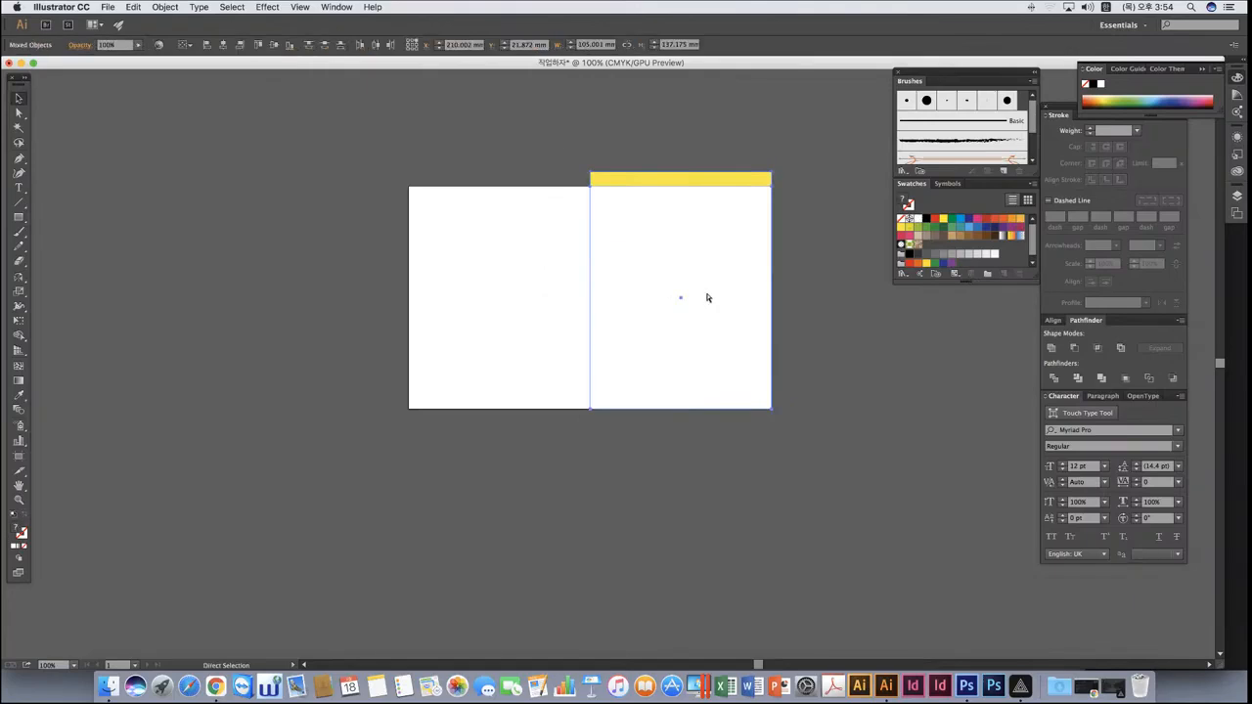
key("super+7")
left_click(370, 285)
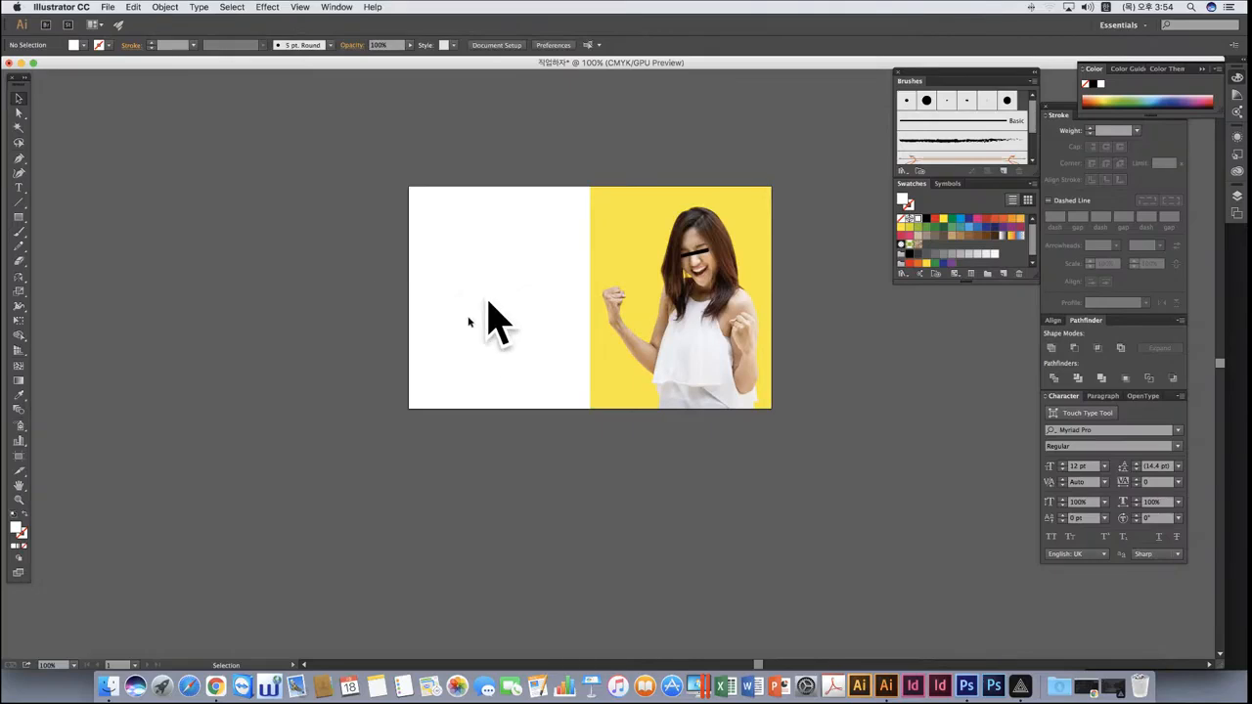
left_click(704, 318)
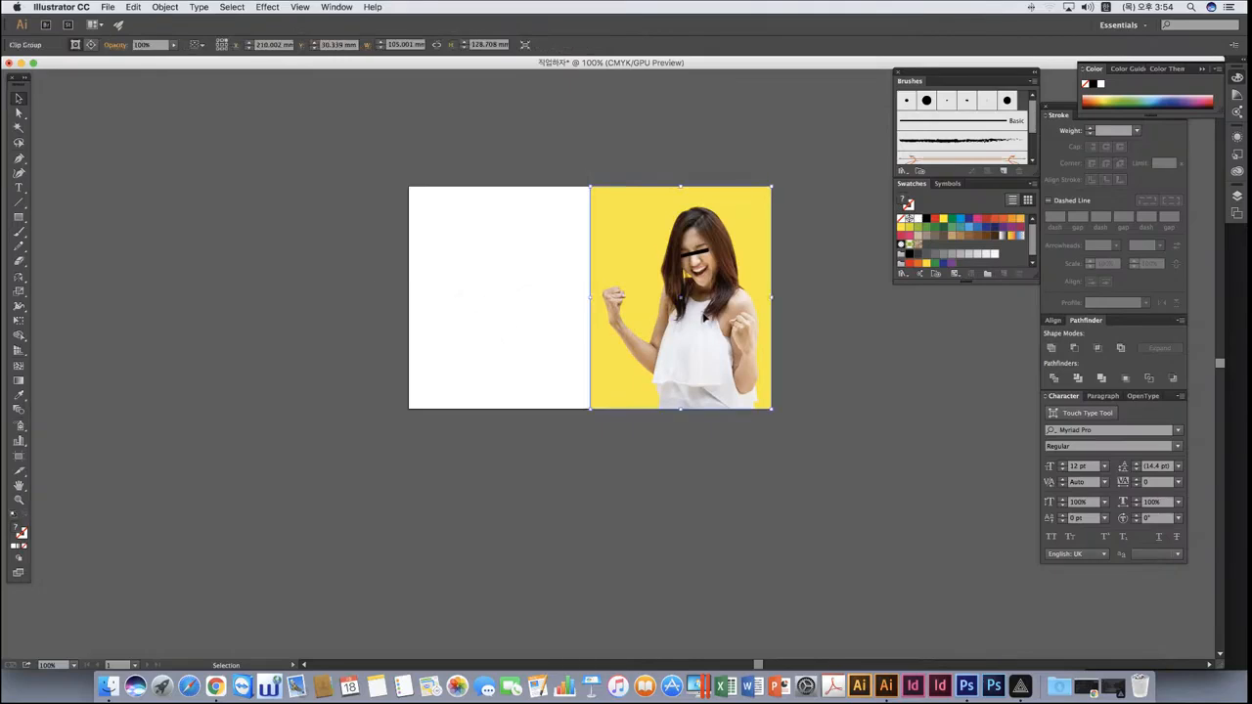
left_click(496, 287)
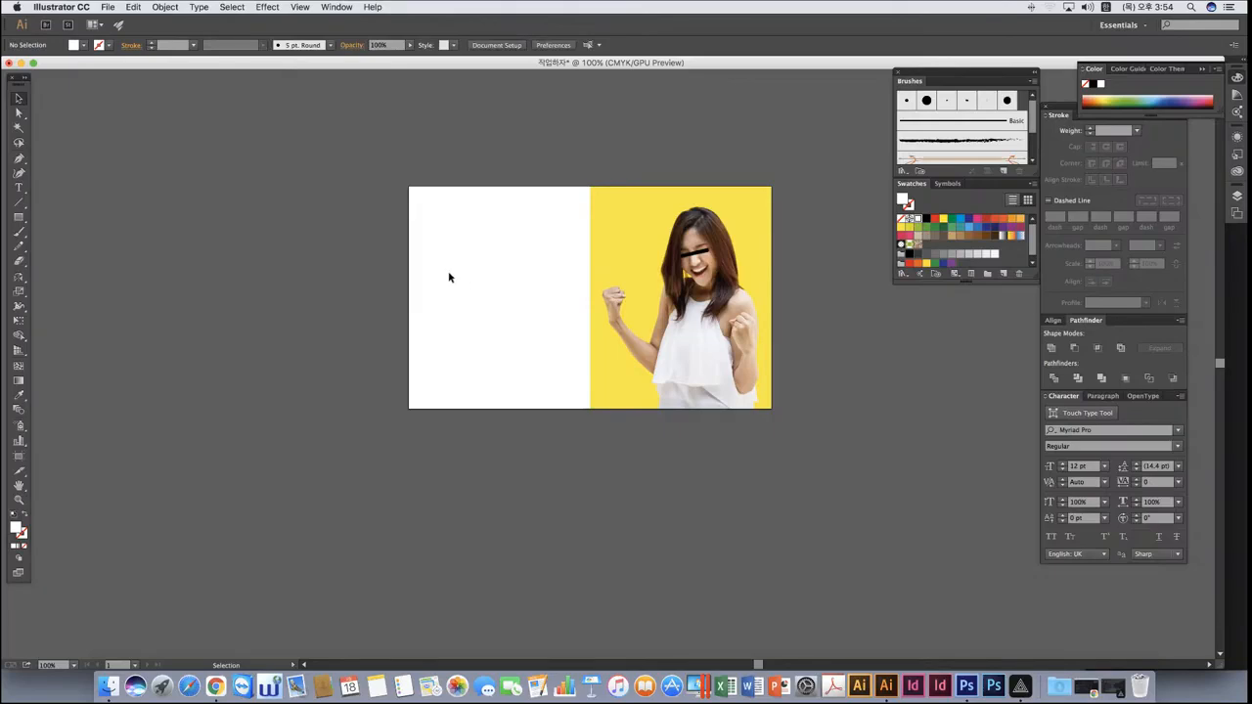
Add the text "참 쉬운 일러스트" on the white half of the artboard.
left_click(19, 187)
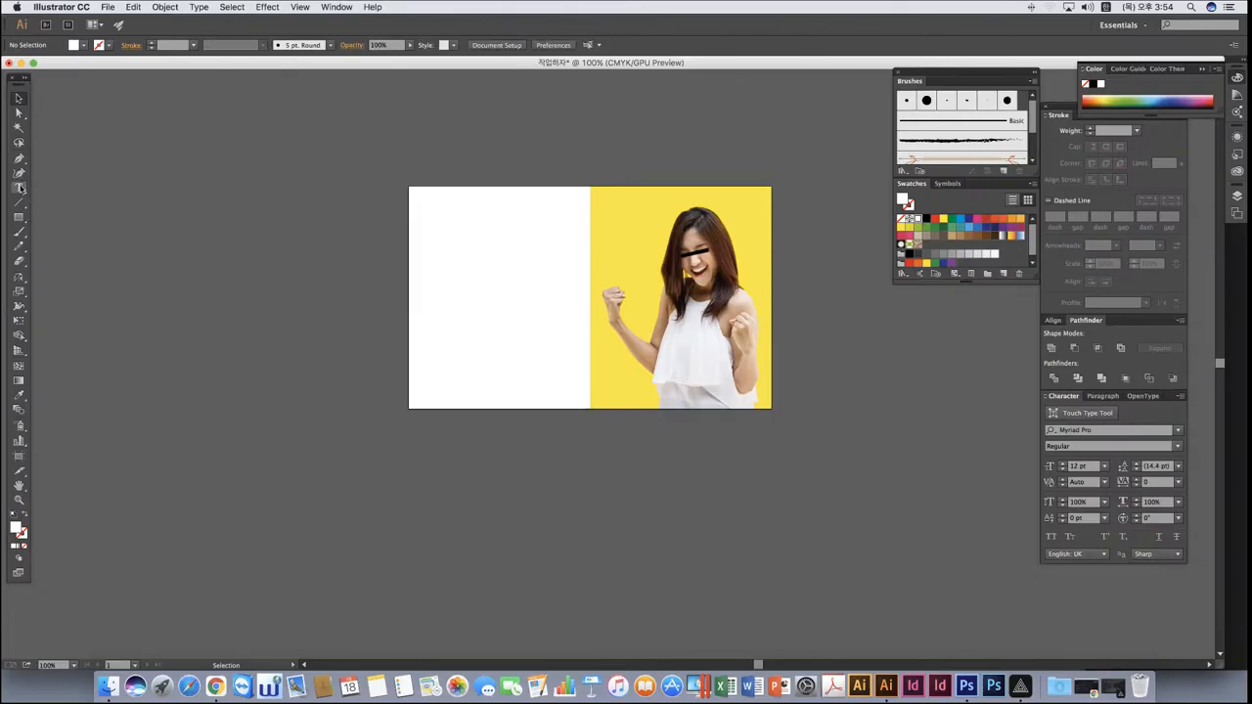
left_click(498, 295)
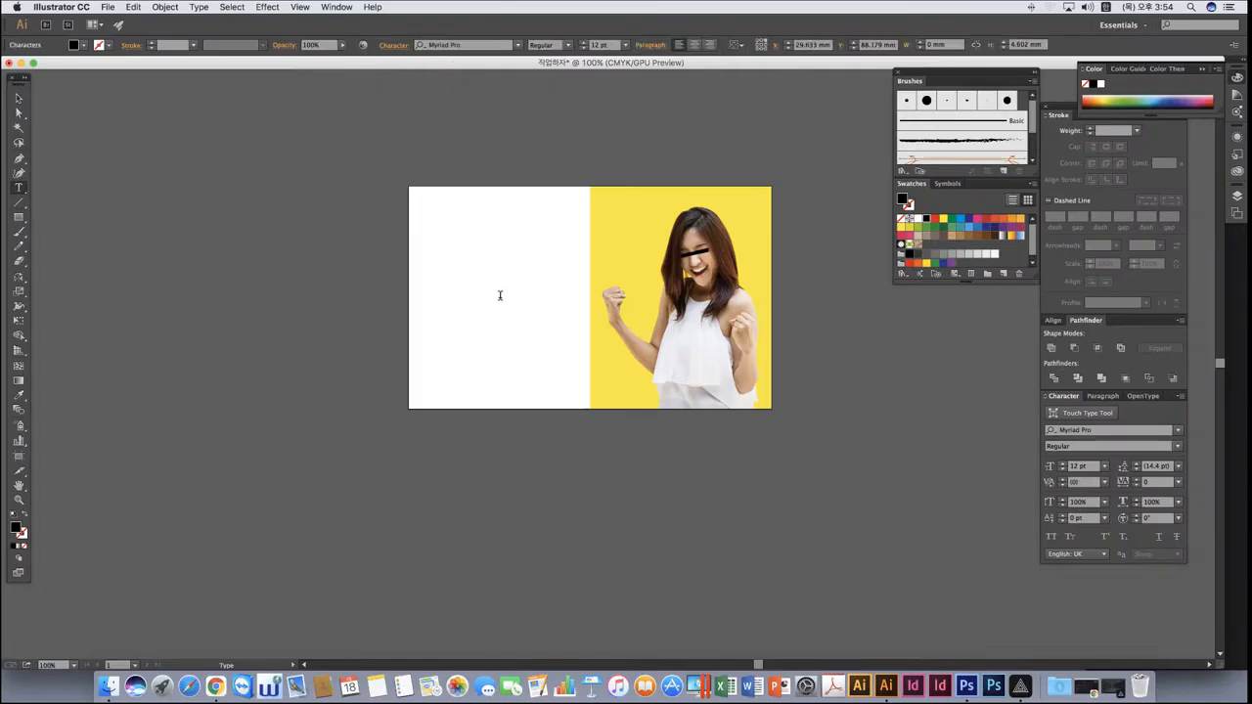
type("ㅎㅏ")
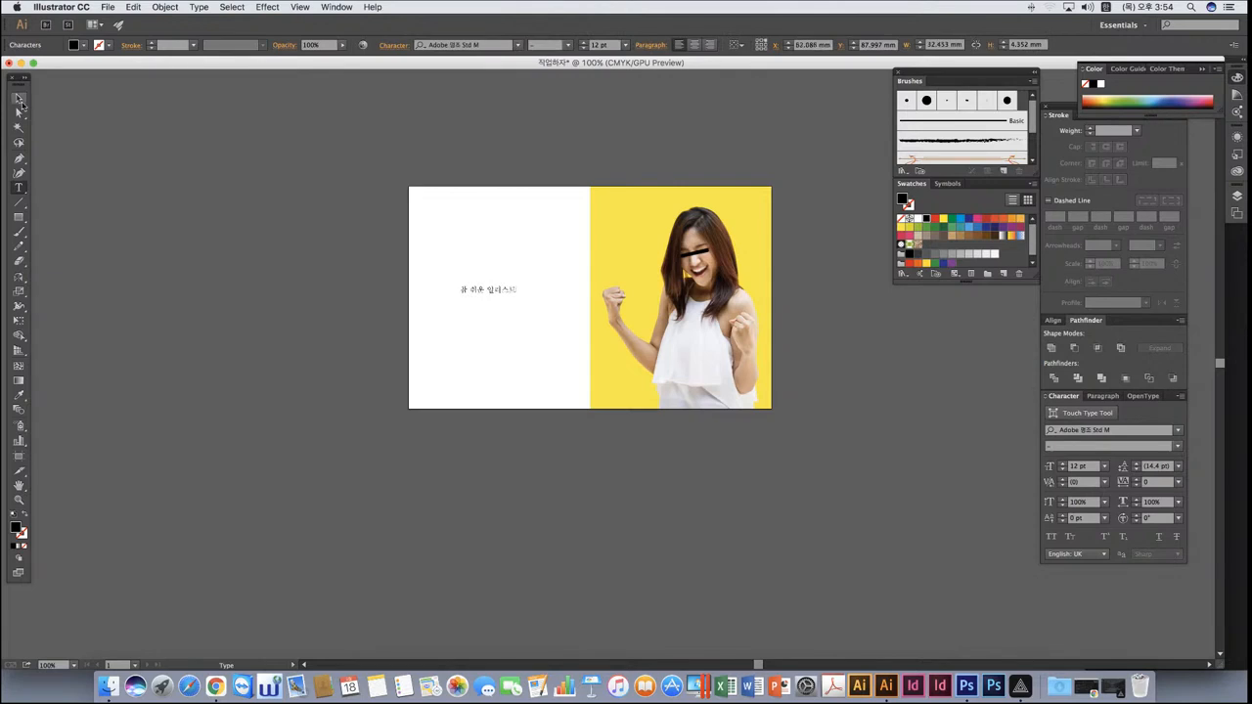
left_click(19, 98)
Enlarge the text proportionally to about 102 × 14 mm and set its font to 다온폰트 청춘 Regular.
key("super+equal")
key("super+equal")
key("super+equal")
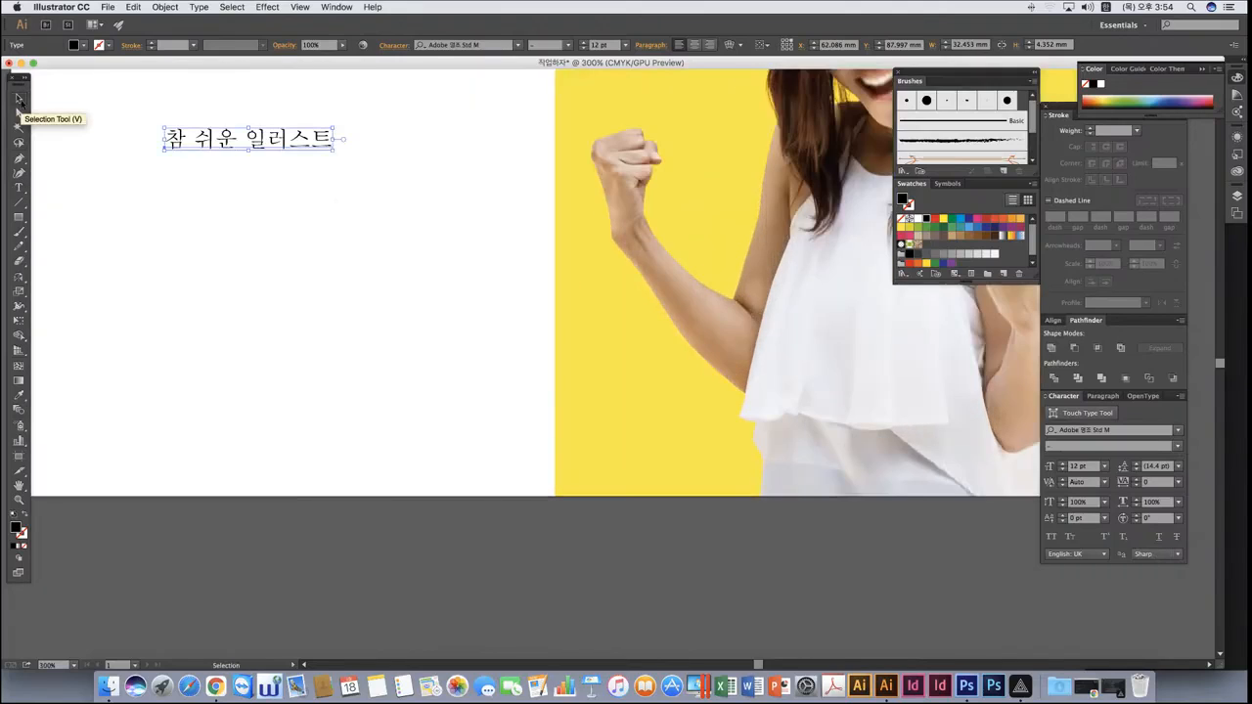
key("super+minus")
scroll(453, 269, "up", 5)
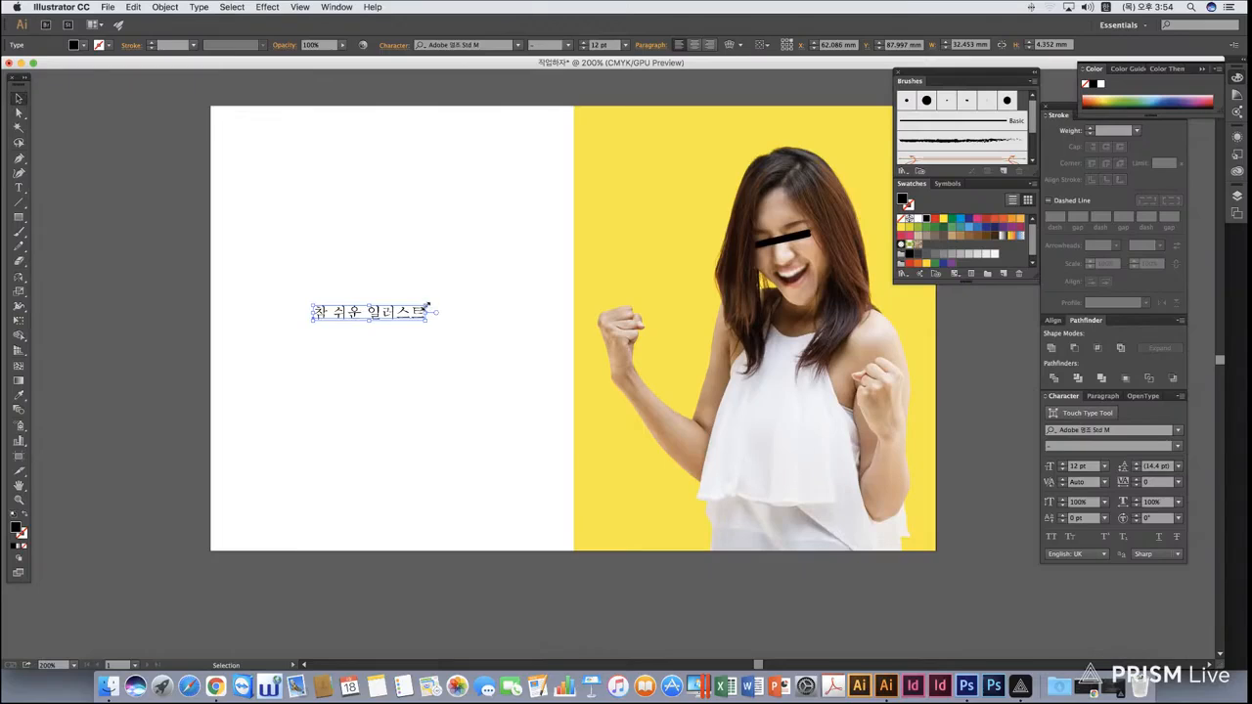
left_click_drag(427, 306, 665, 219)
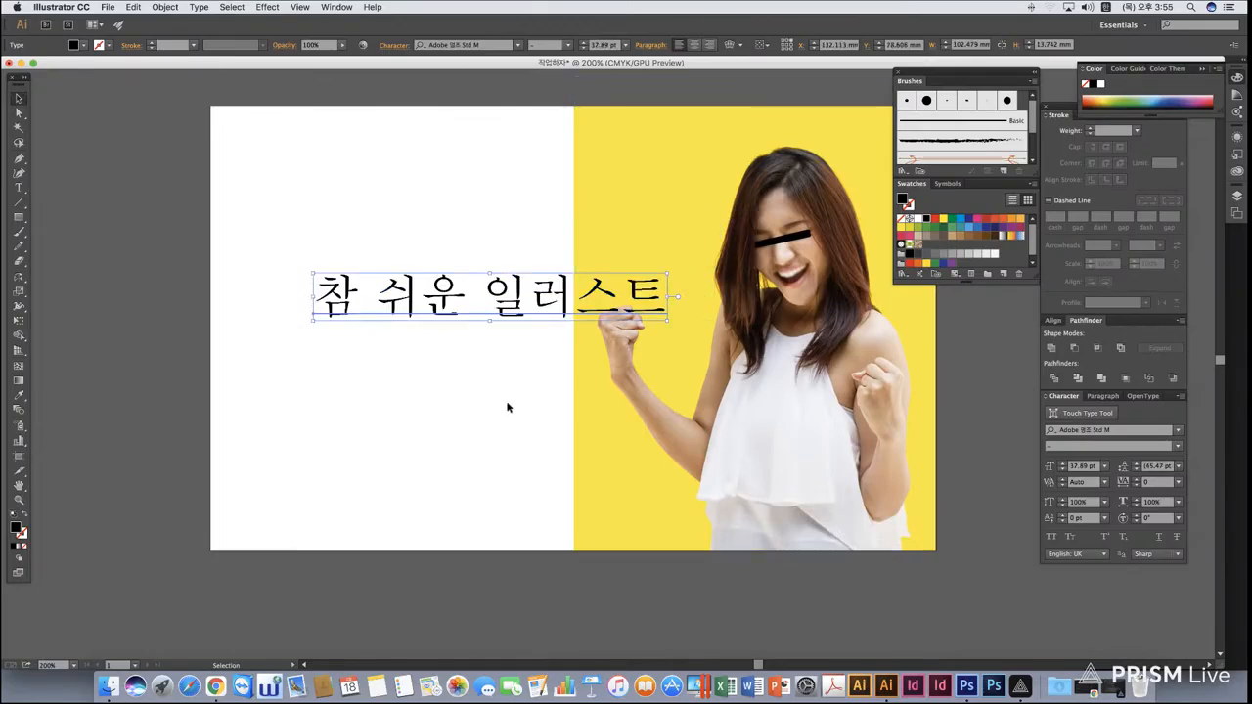
left_click(1178, 432)
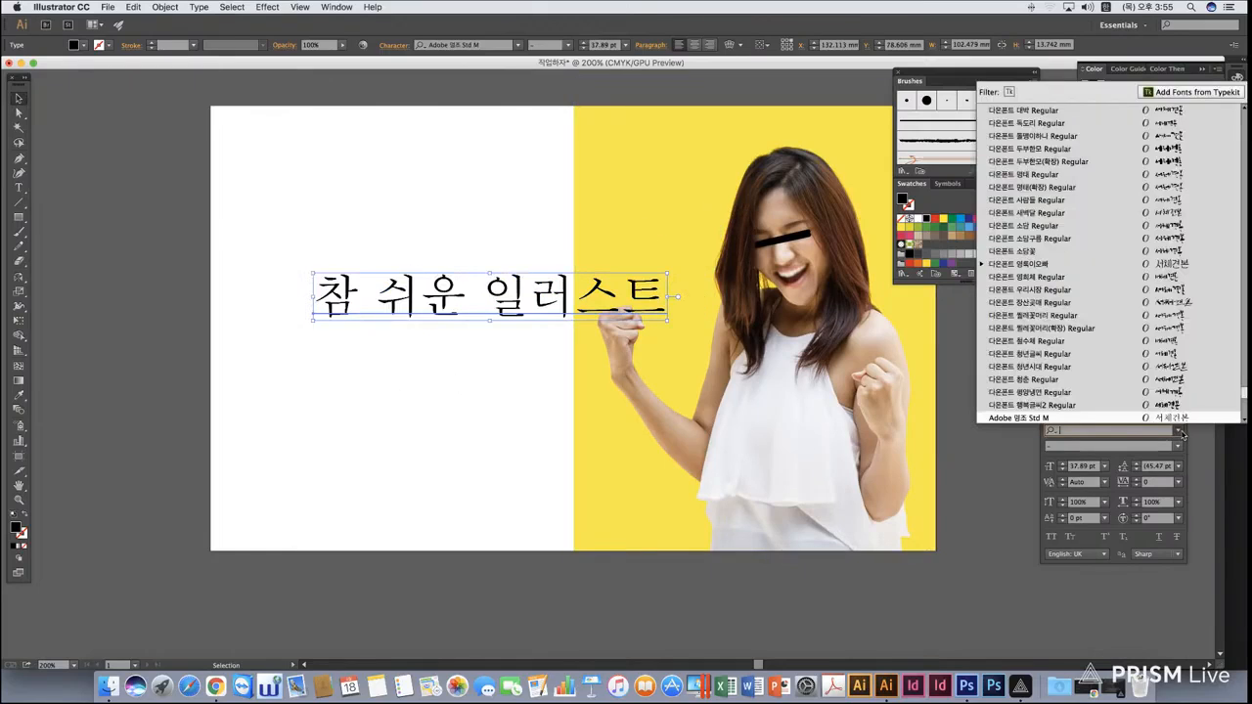
left_click(1120, 381)
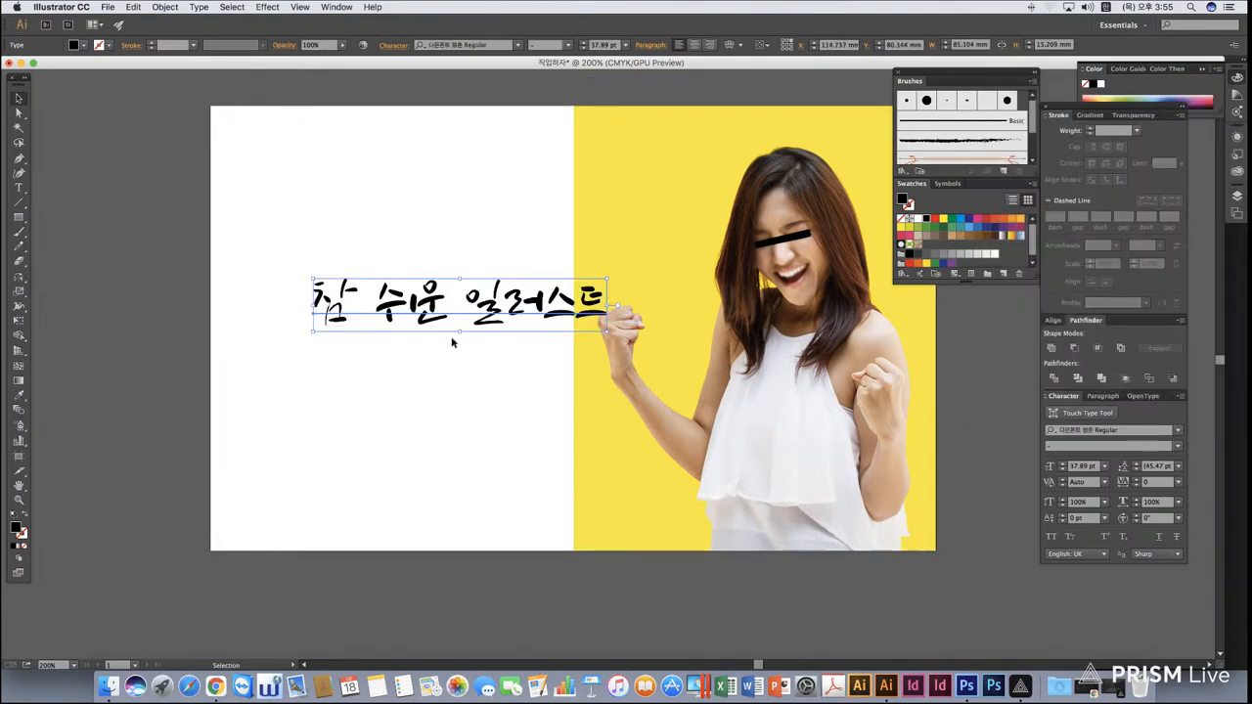
Enlarge the text to about 119 × 21 mm and place it in the artboard's upper area, overlapping the yellow image.
left_click_drag(606, 330, 690, 256)
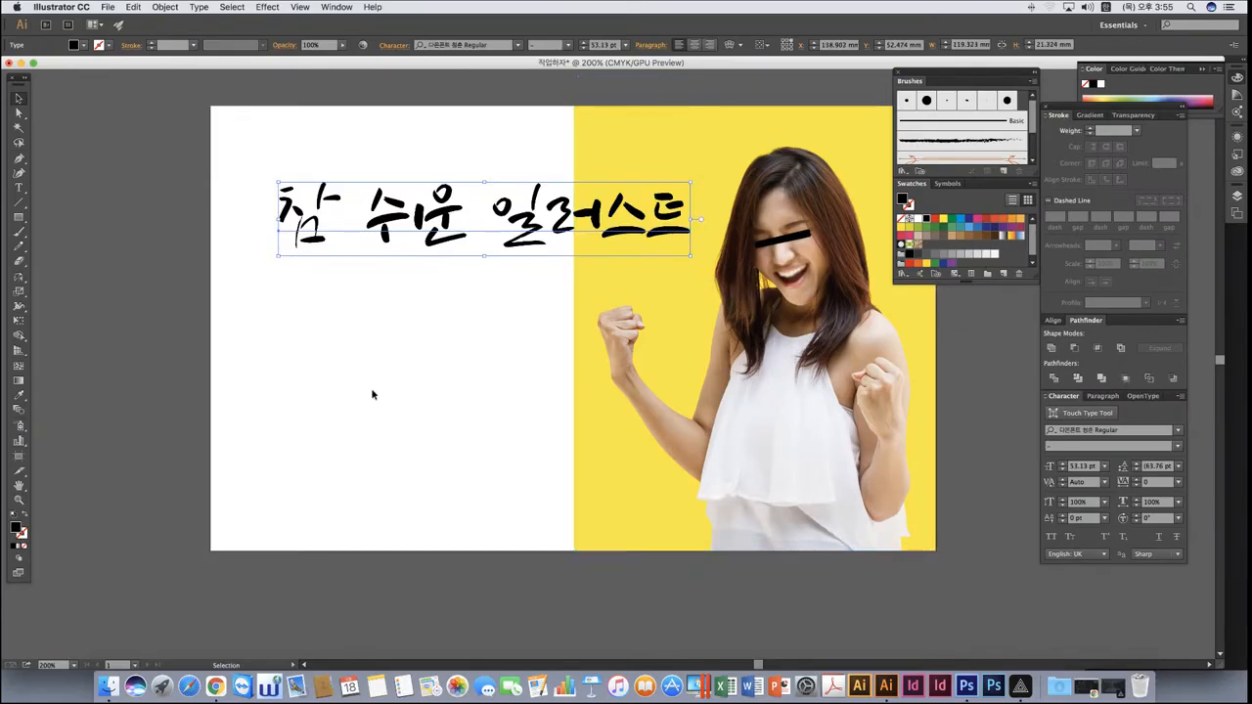
left_click(414, 374)
left_click_drag(437, 236, 433, 257)
left_click(439, 368)
scroll(440, 363, "right", 3)
scroll(439, 363, "up", 1)
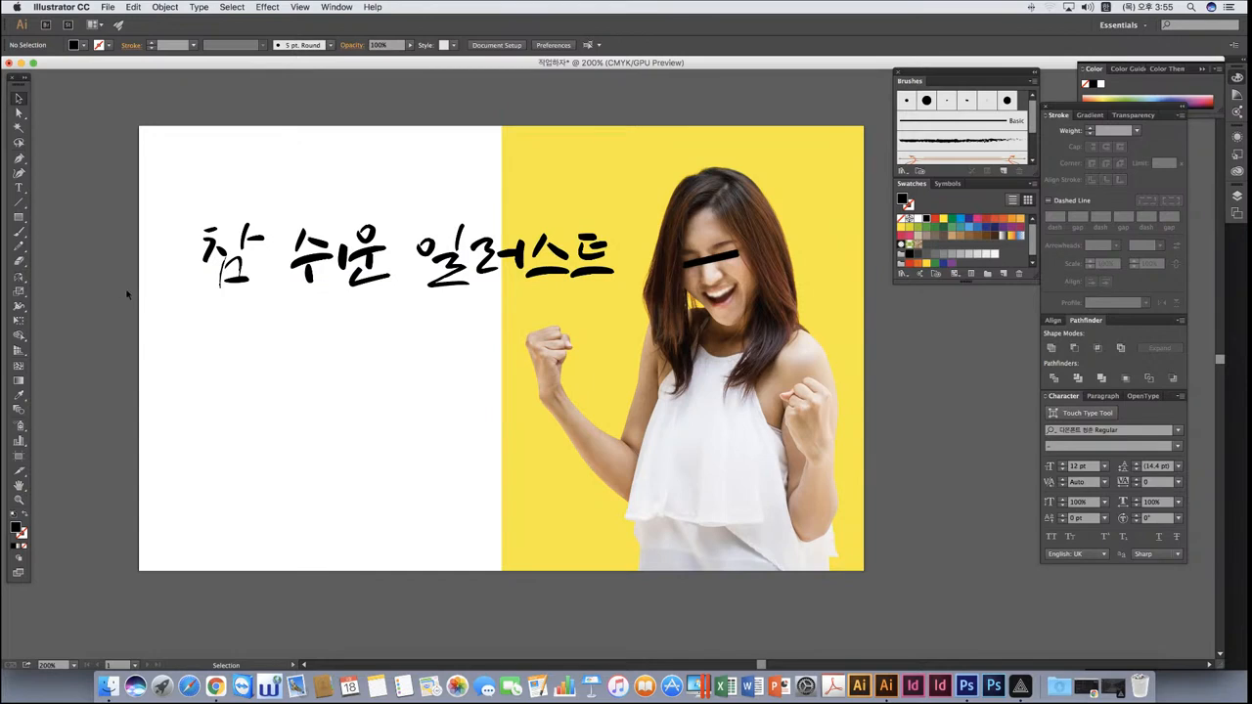
Draw a rectangle of about 210 × 129 mm covering the whole artboard.
left_click(19, 217)
left_click_drag(139, 125, 864, 571)
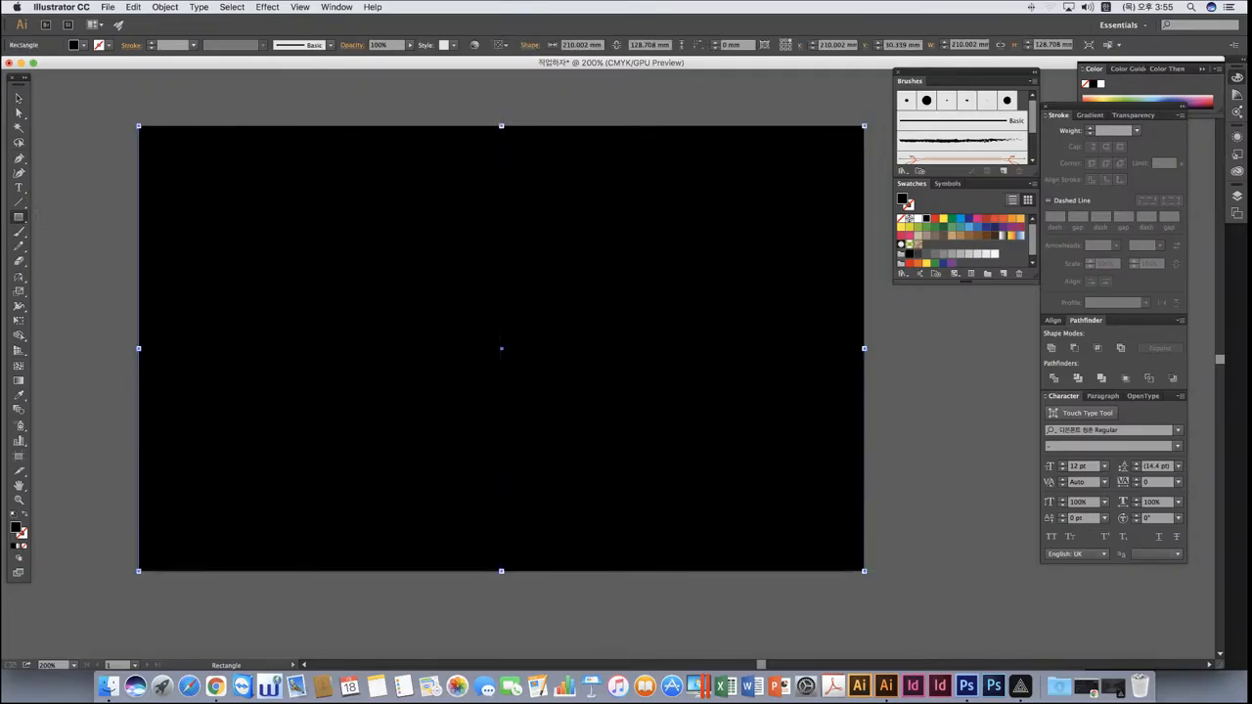
left_click(18, 98)
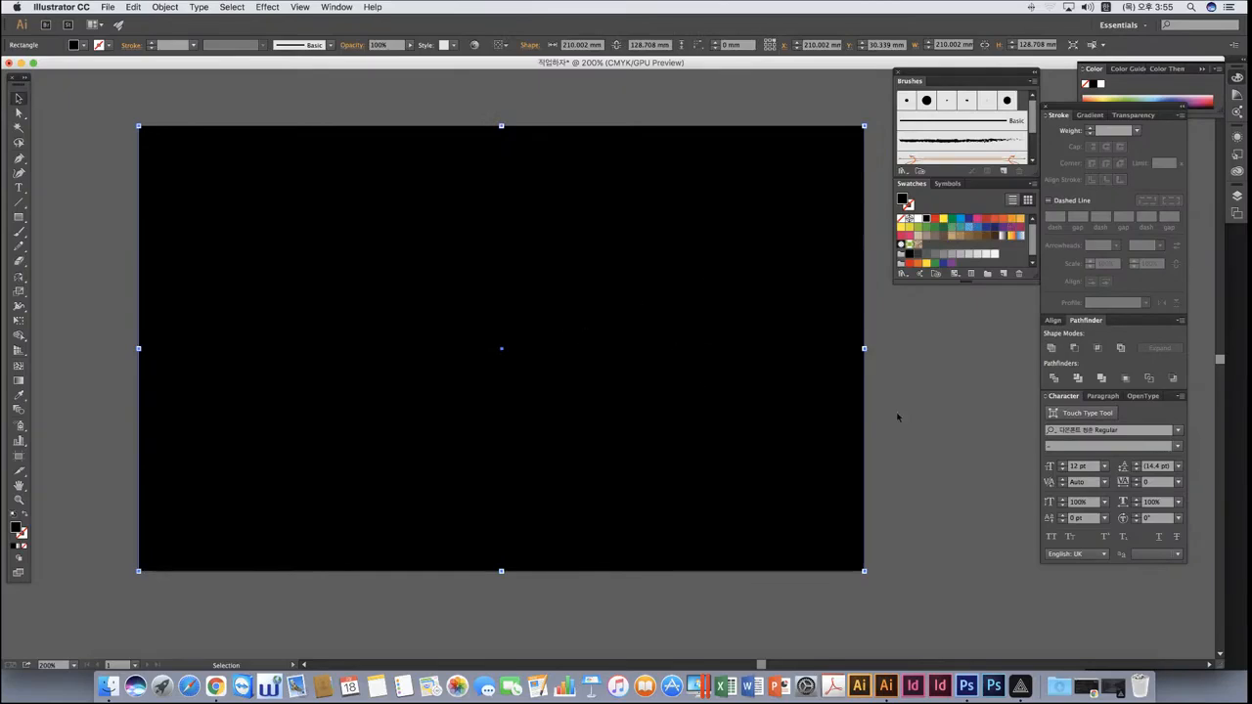
Send the full-artboard rectangle behind all other objects, and undo that arrangement.
right_click(349, 256)
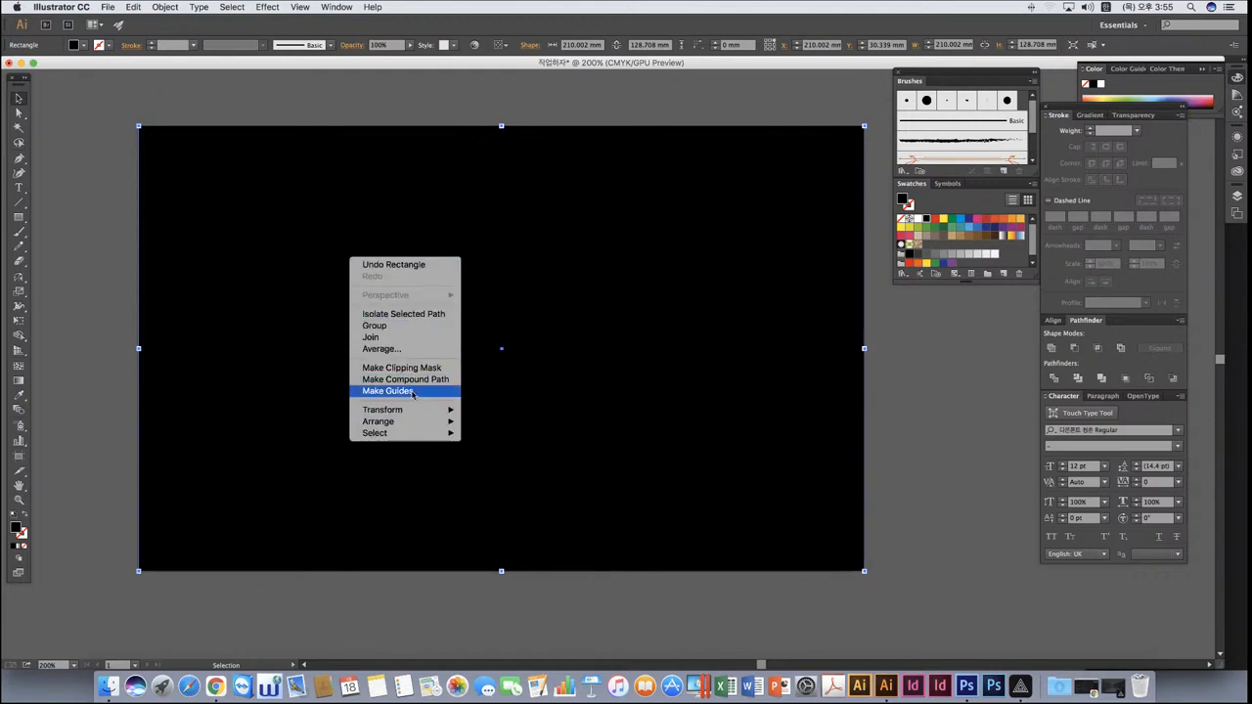
mouse_move(414, 413)
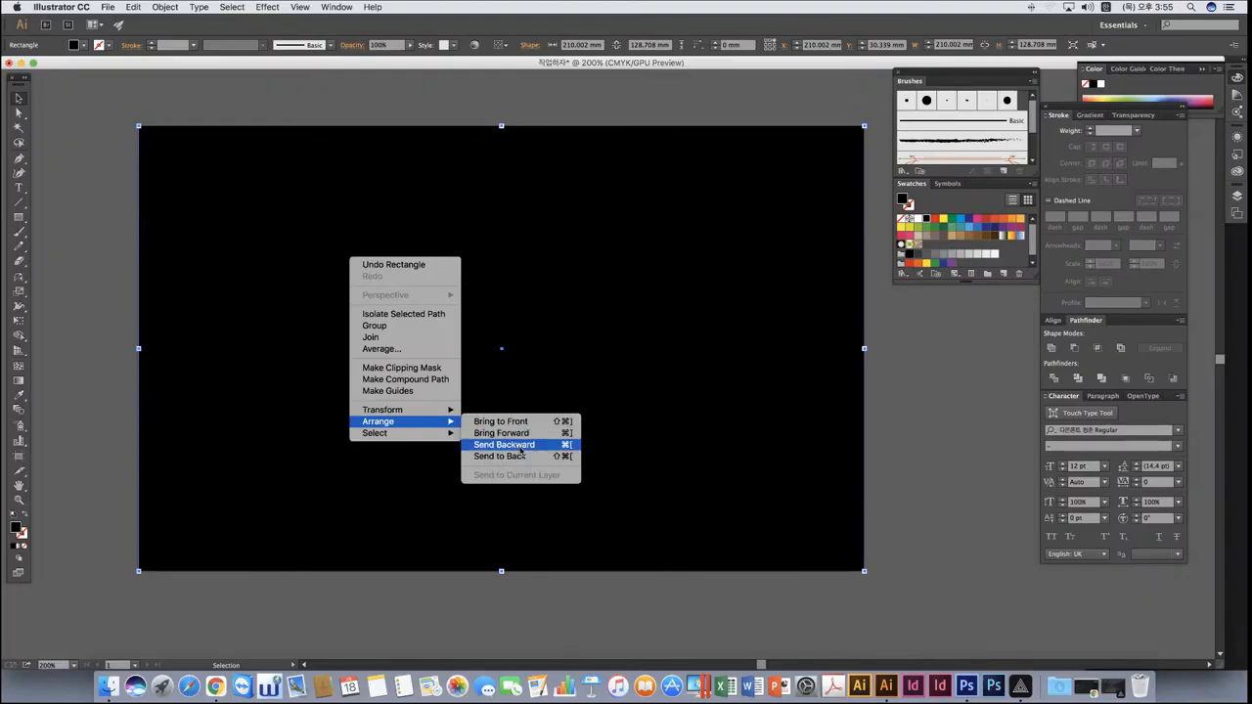
left_click(519, 457)
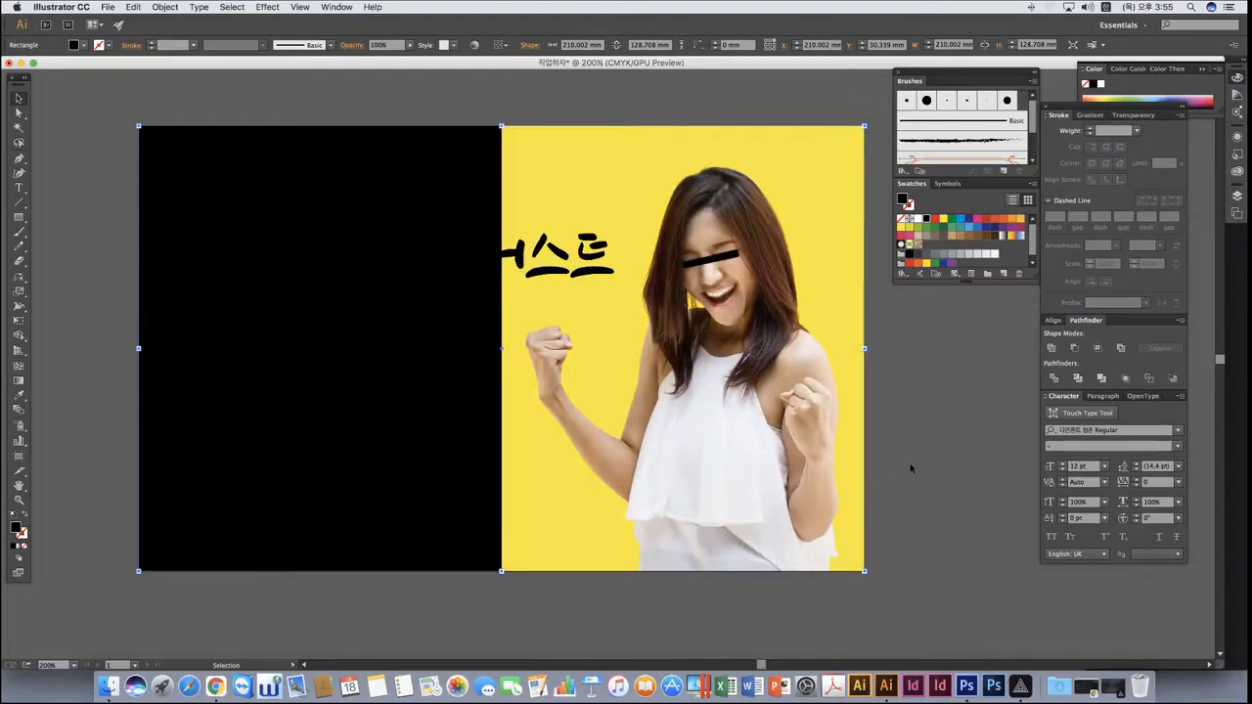
left_click(920, 464)
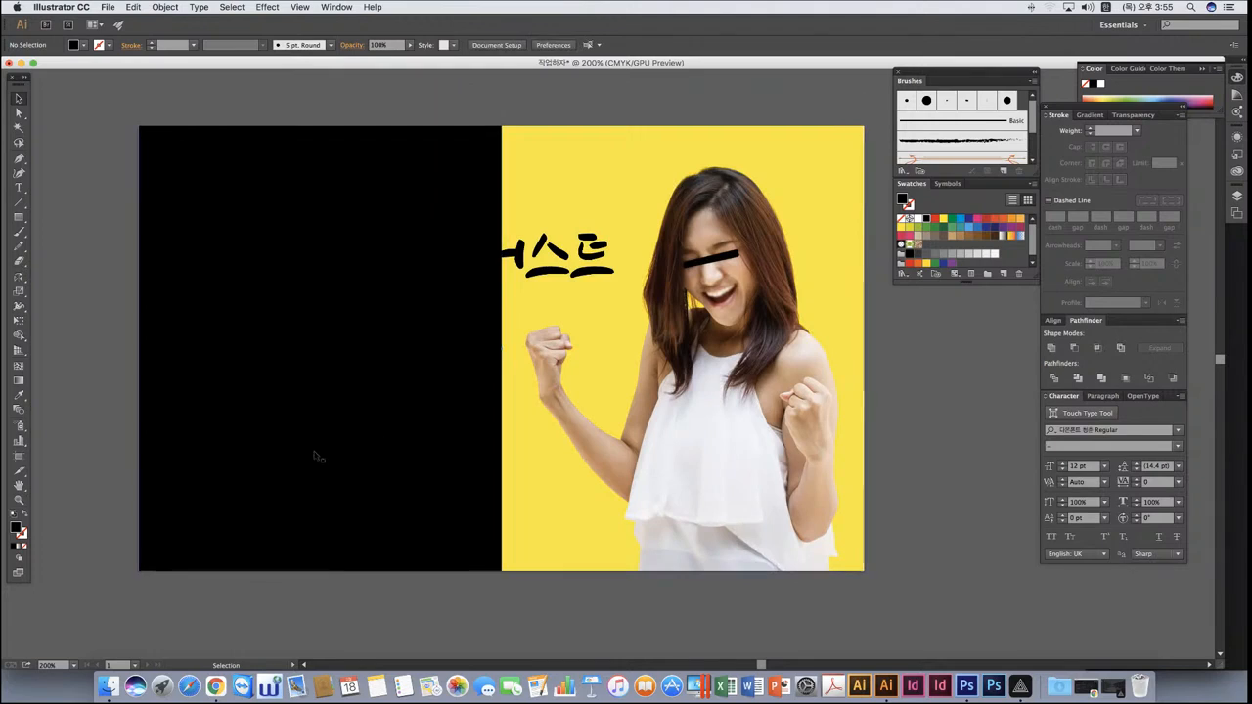
key("a")
key("super+z")
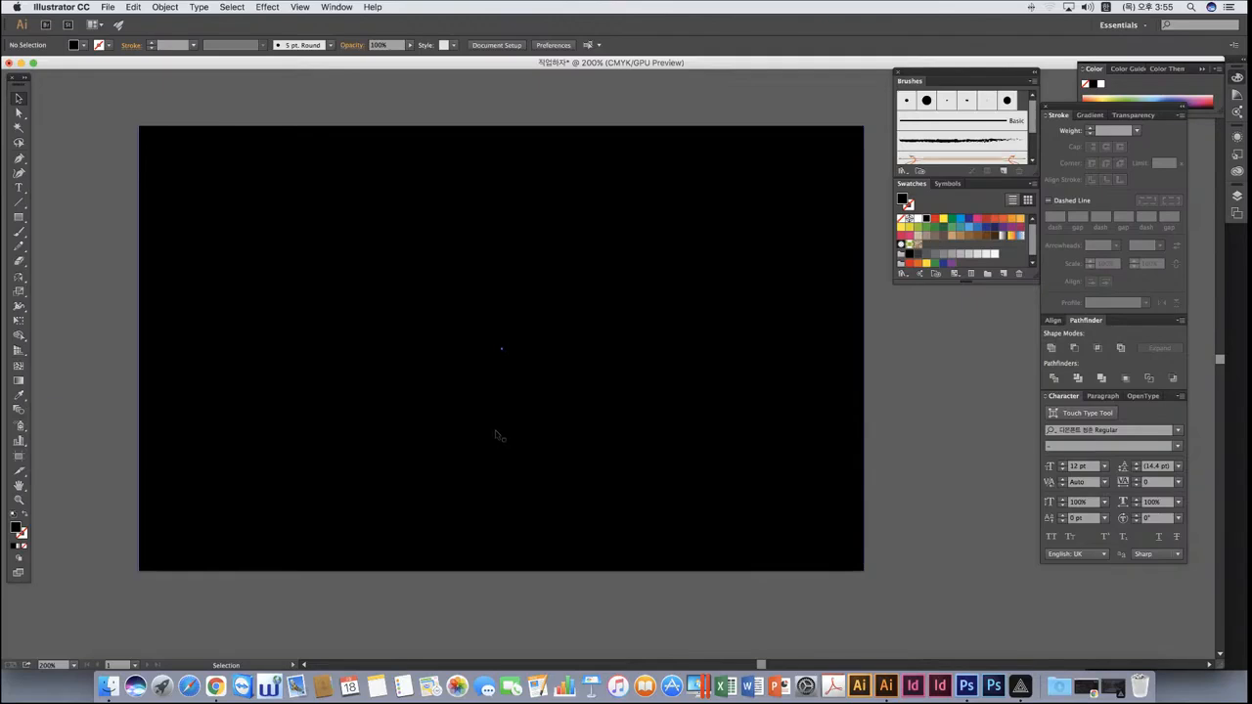
Reselect the rectangle, send it to the back once more, and undo the reordering.
left_click(630, 469)
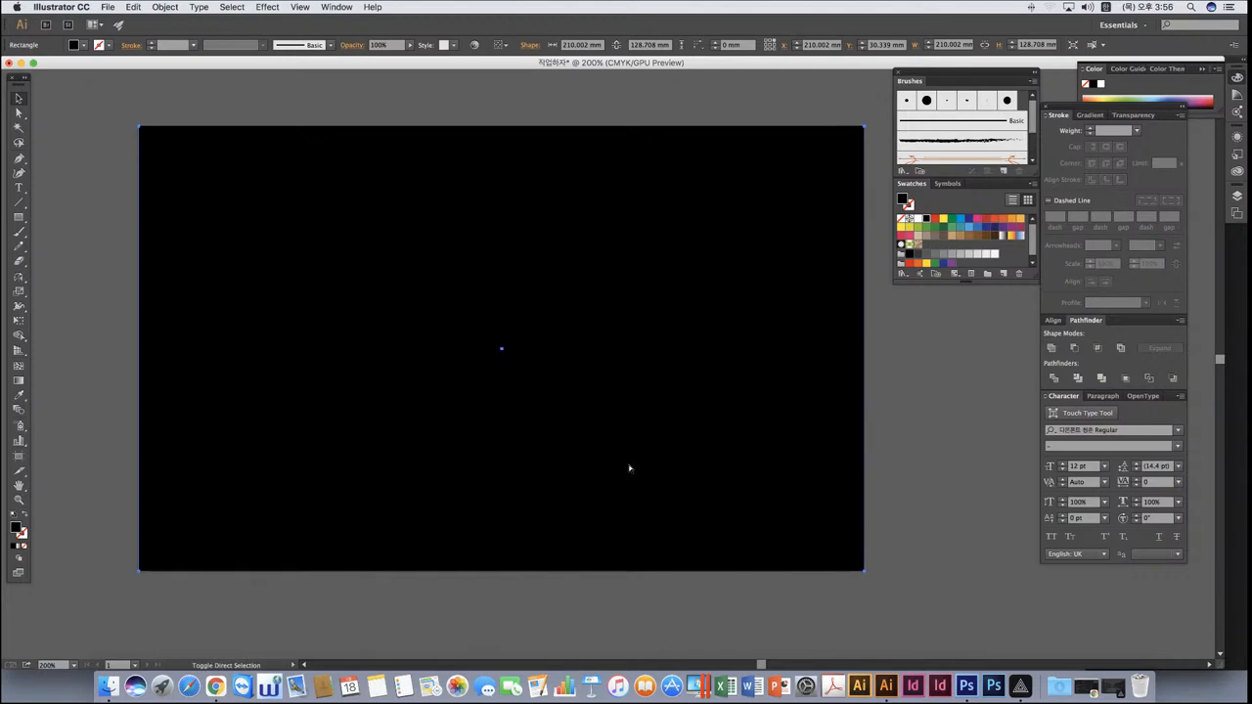
key("super+[")
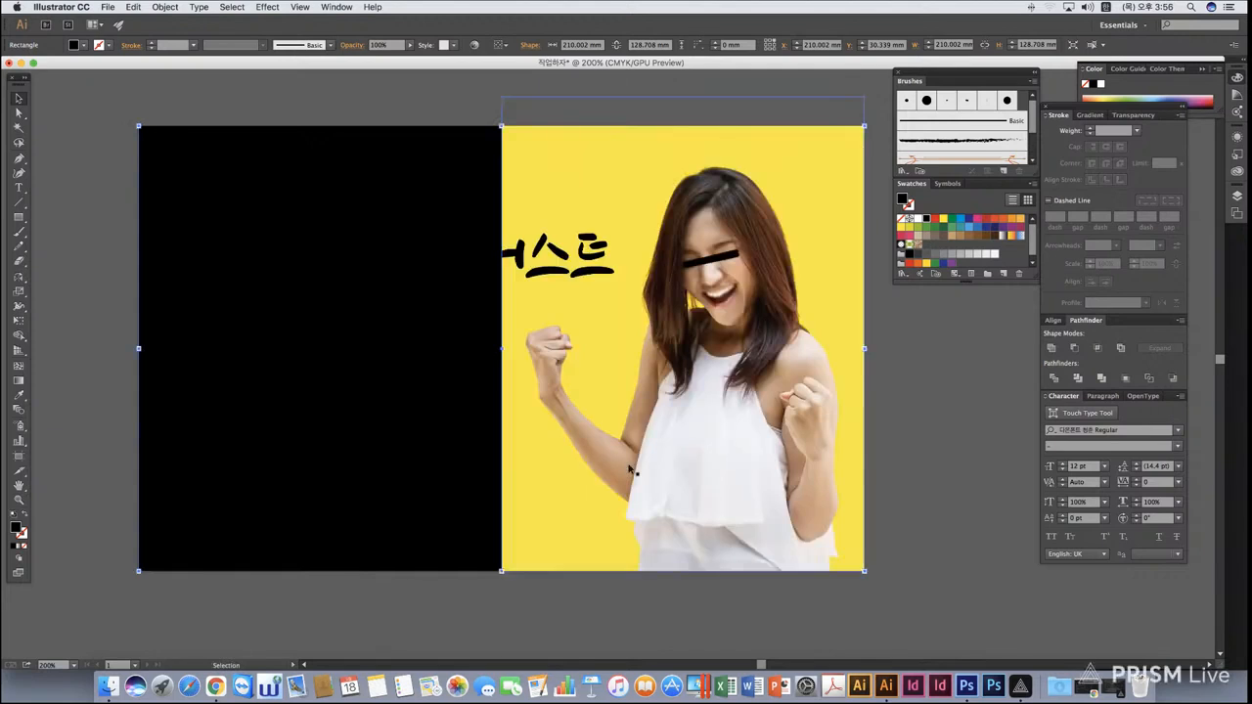
left_click(76, 229)
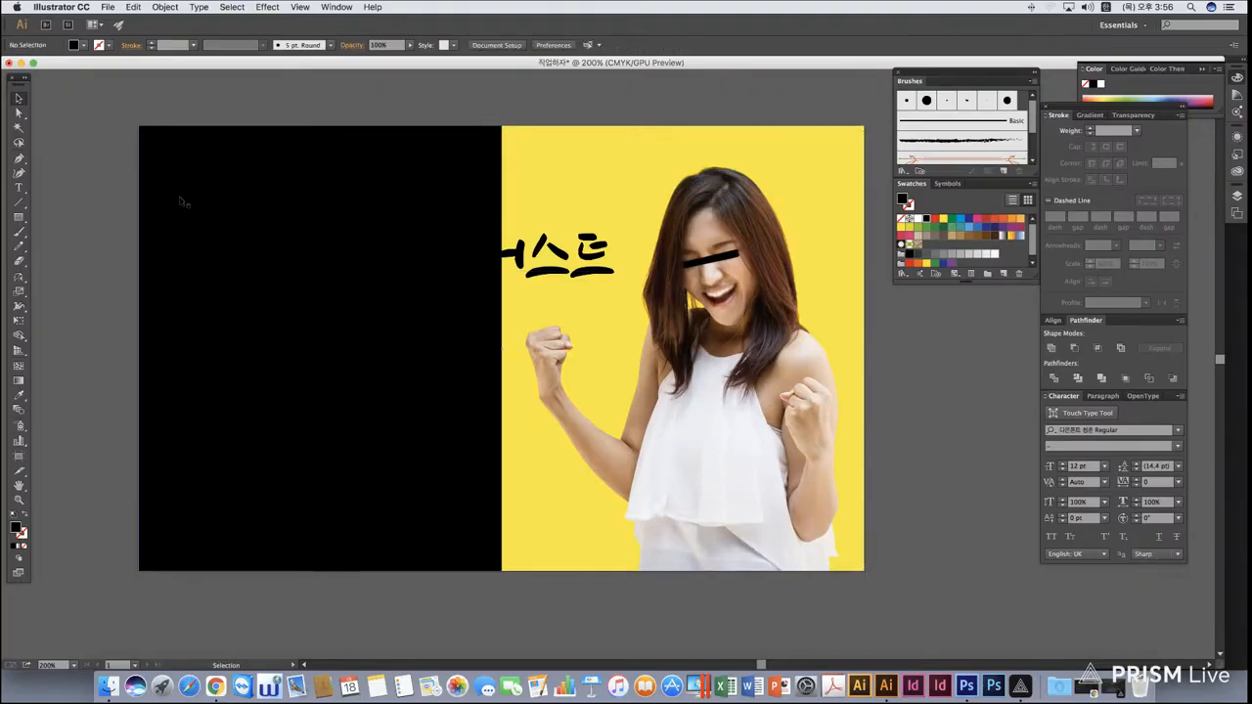
key("super+z")
right_click(300, 422)
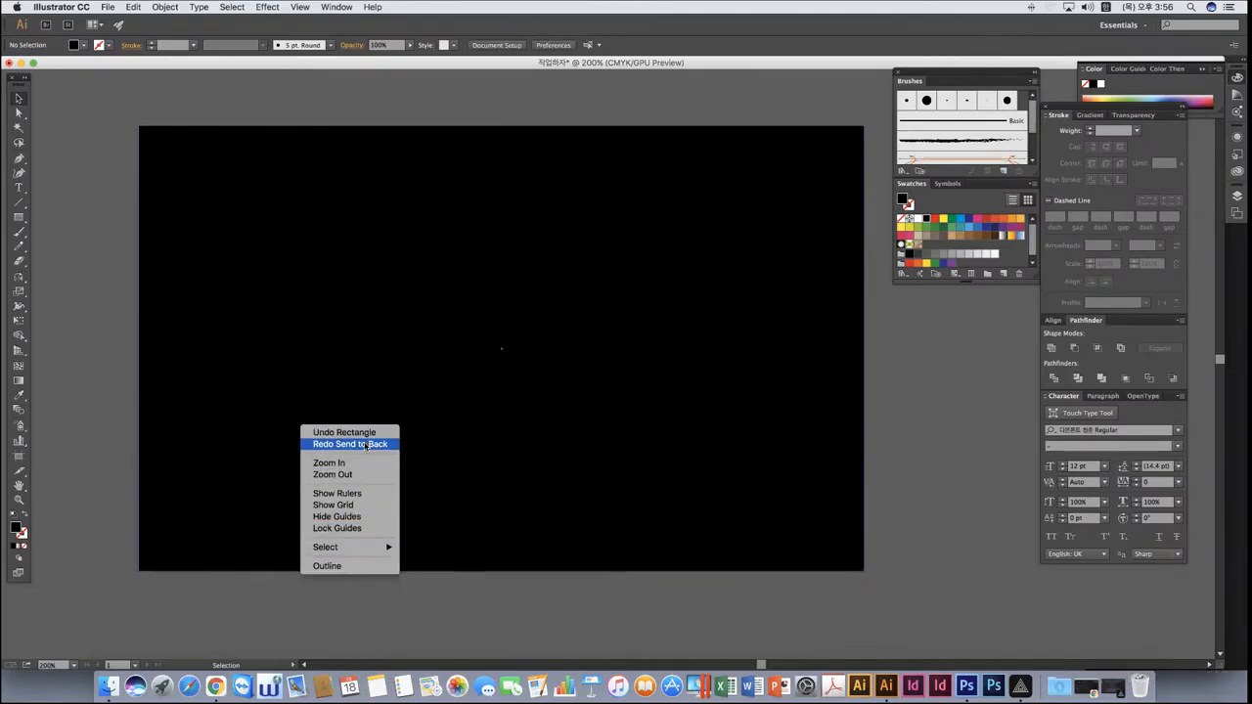
mouse_move(362, 549)
left_click(93, 451)
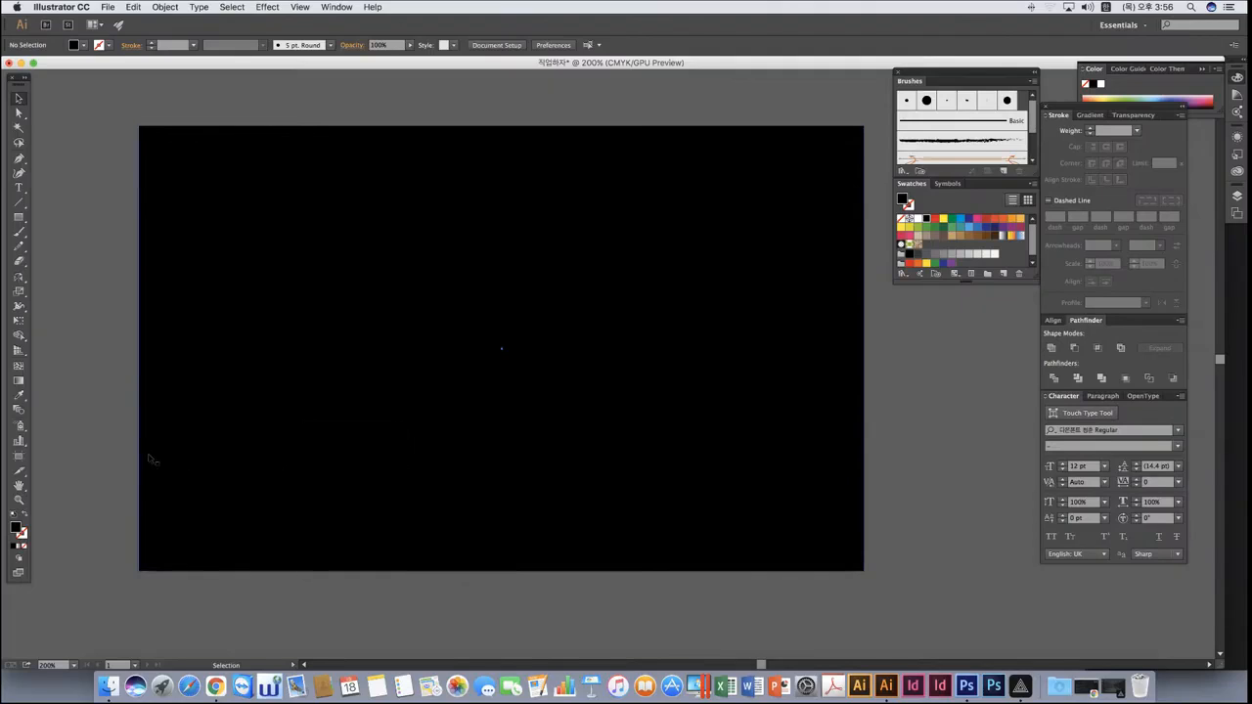
Send the black rectangle to the back, behind the text and the clipped image.
left_click(251, 265)
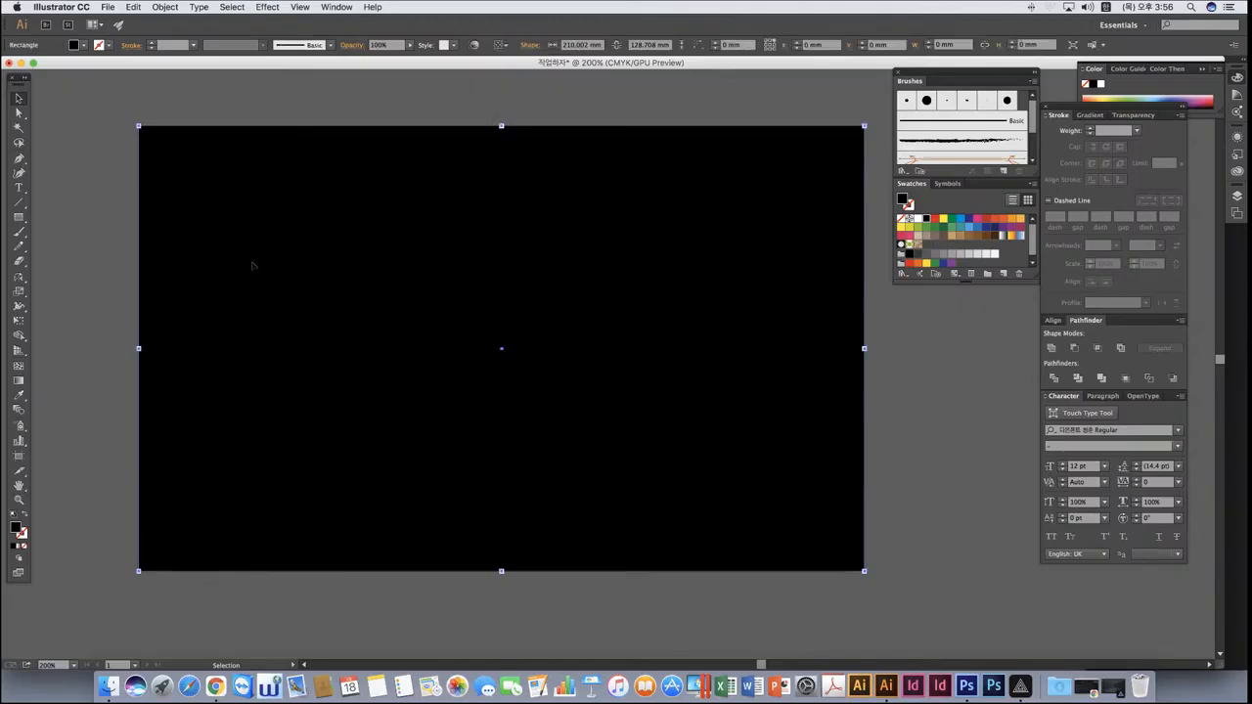
right_click(273, 274)
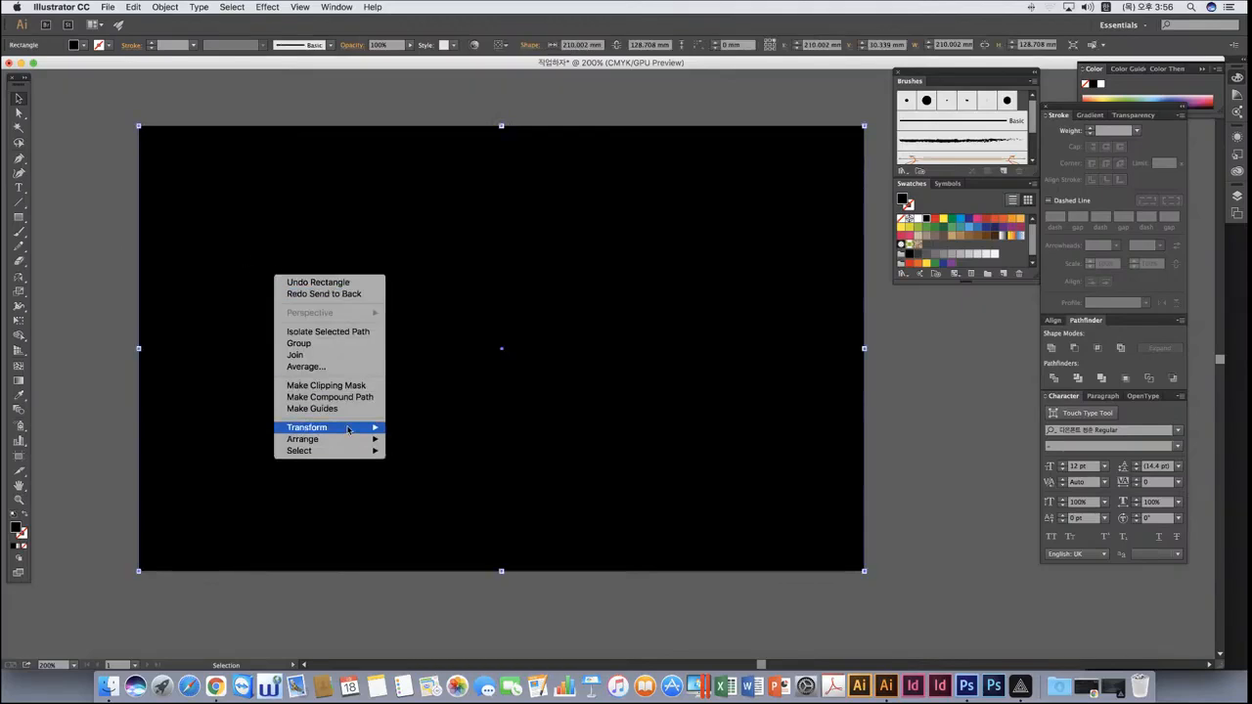
mouse_move(347, 430)
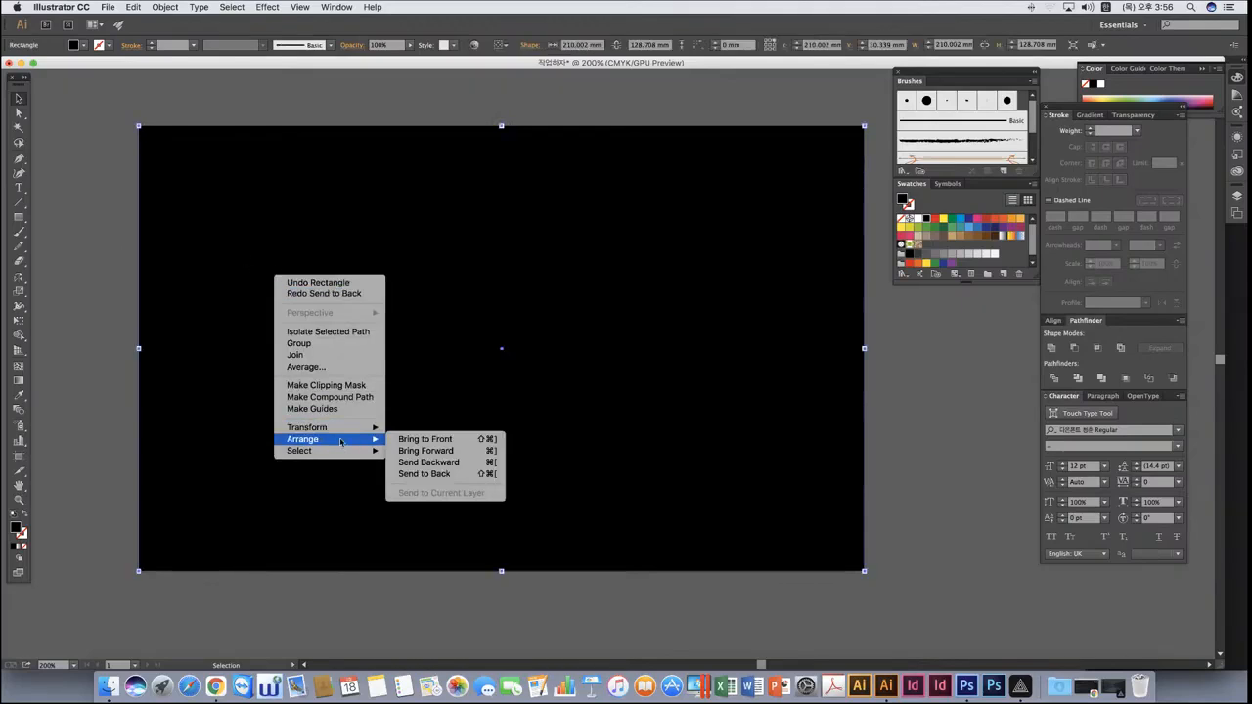
left_click(423, 474)
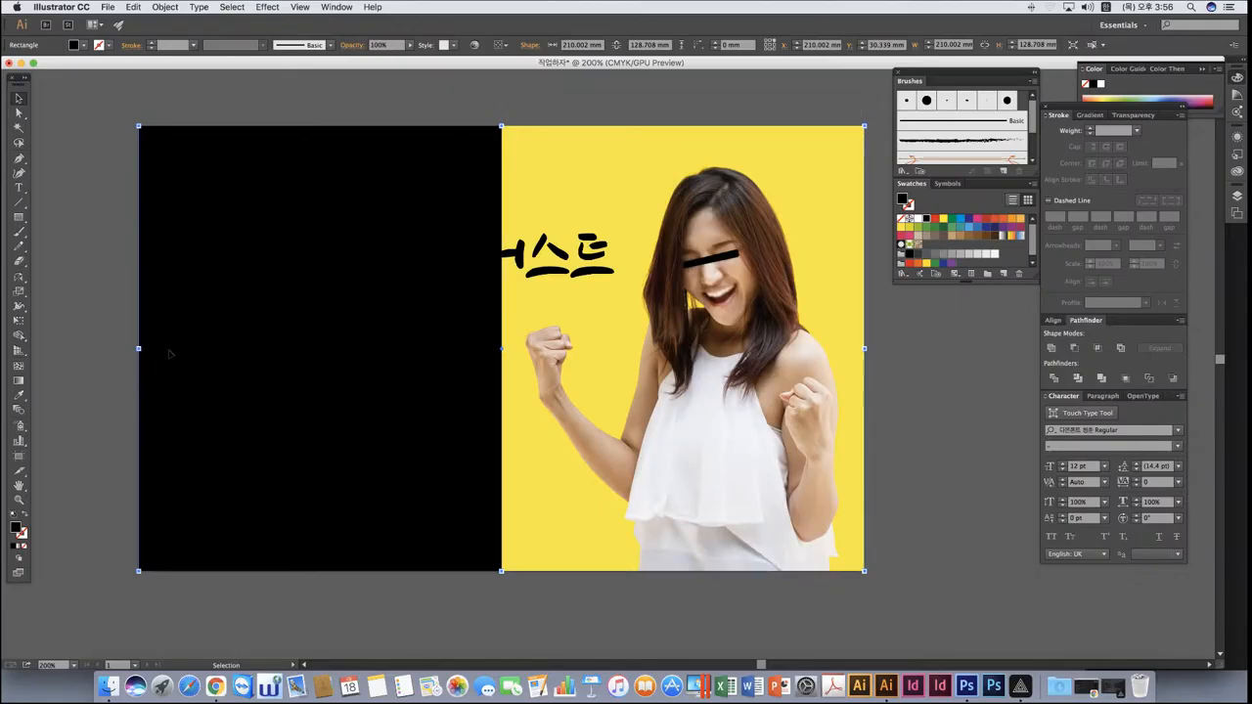
left_click(131, 362)
Fill the background rectangle with the yellow sampled from the image's background using the Eyedropper.
left_click(178, 261)
left_click(18, 395)
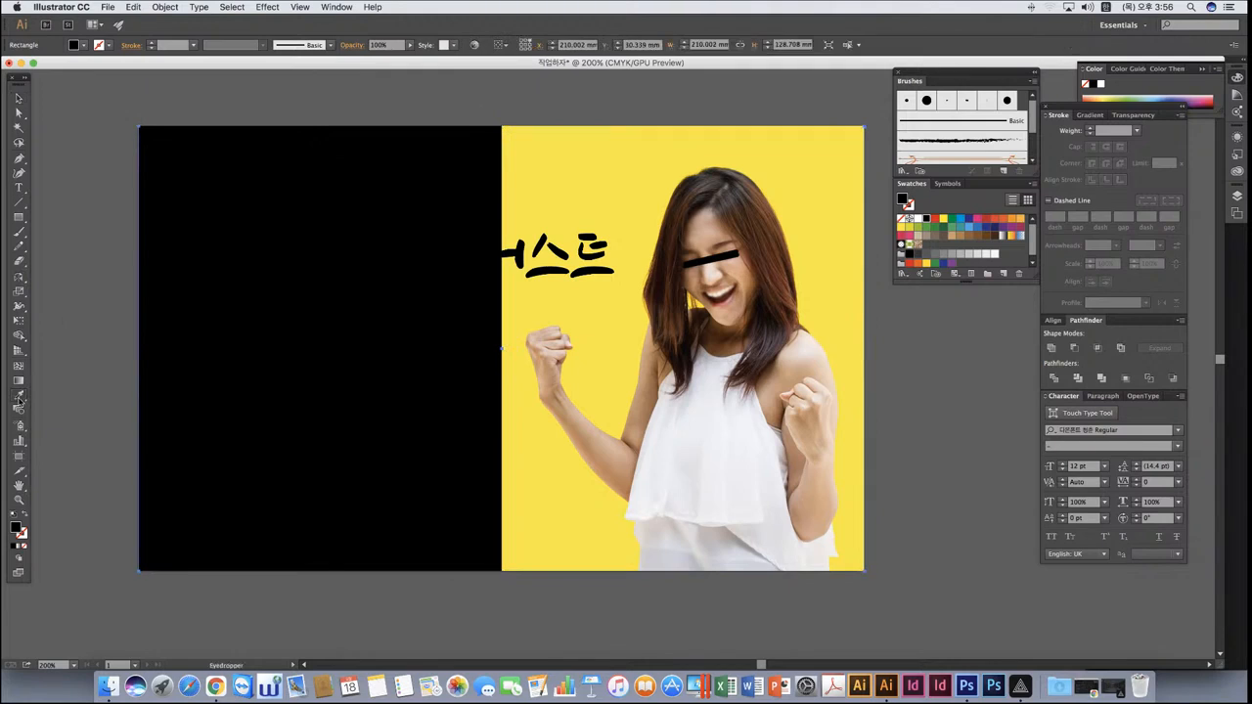
left_click(591, 167)
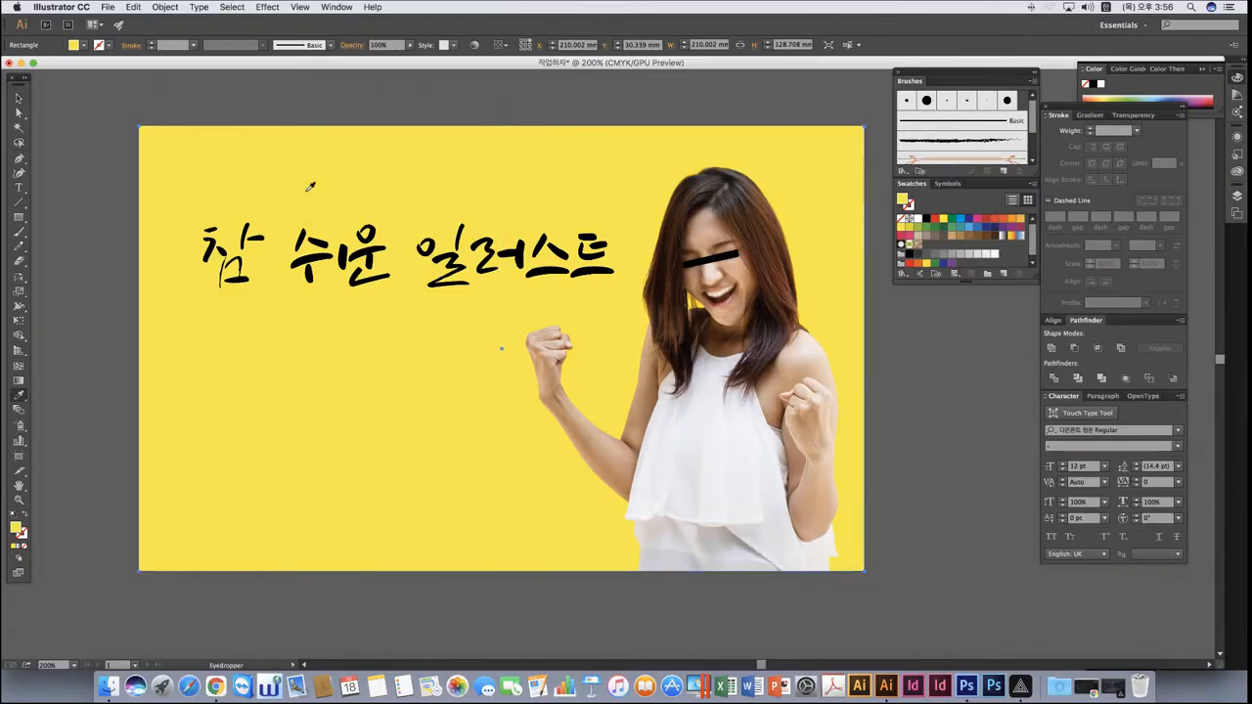
key("v")
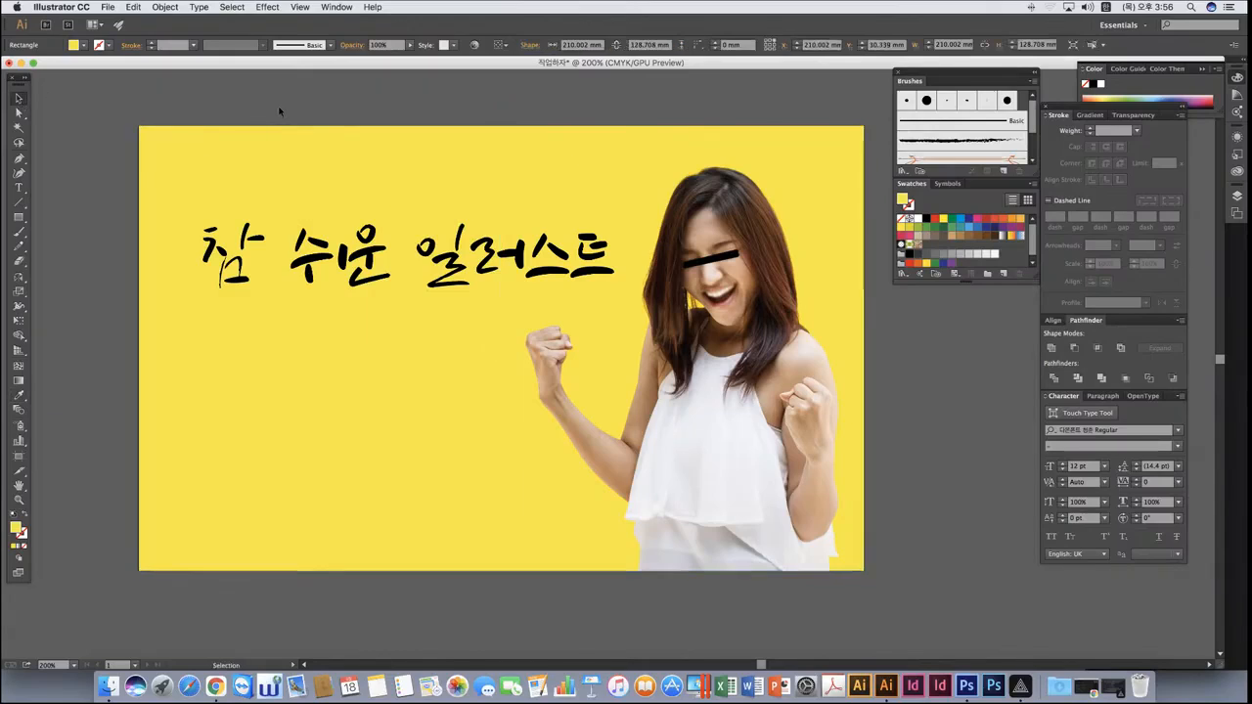
left_click(279, 110)
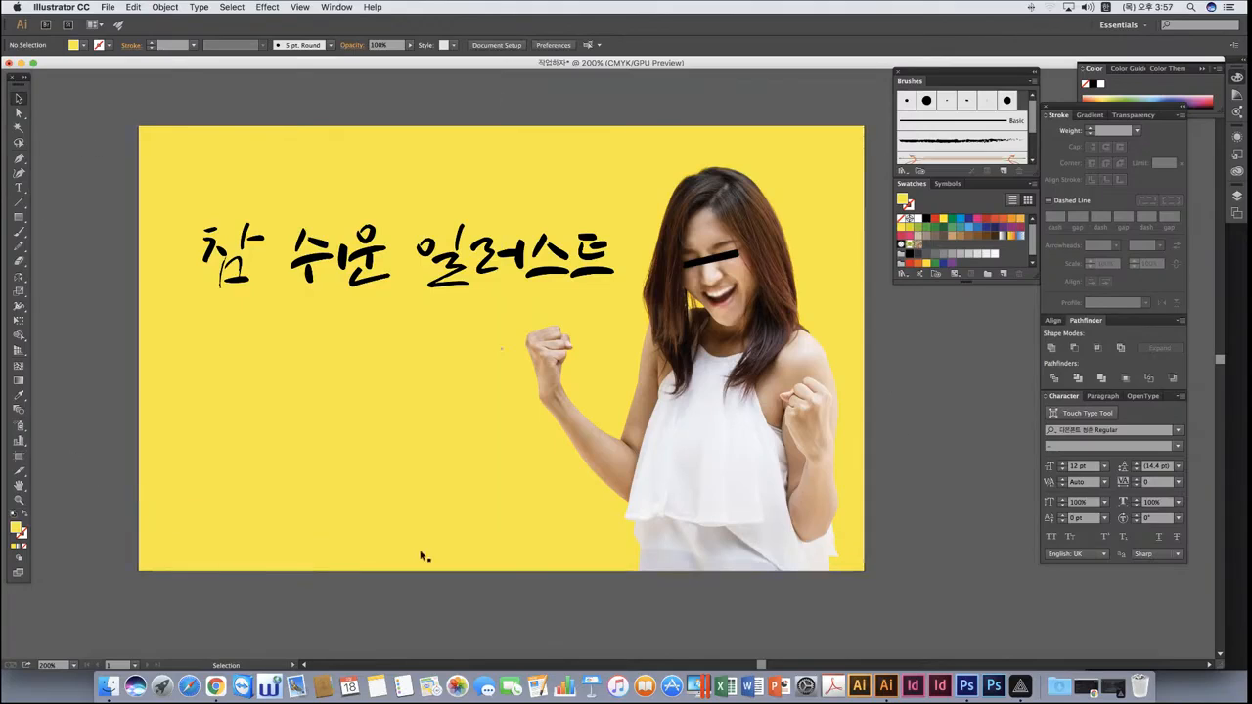
Reduce the title text to about 46 pt slightly lower on the artboard, and place a copy of about 26 pt above it.
left_click(370, 278)
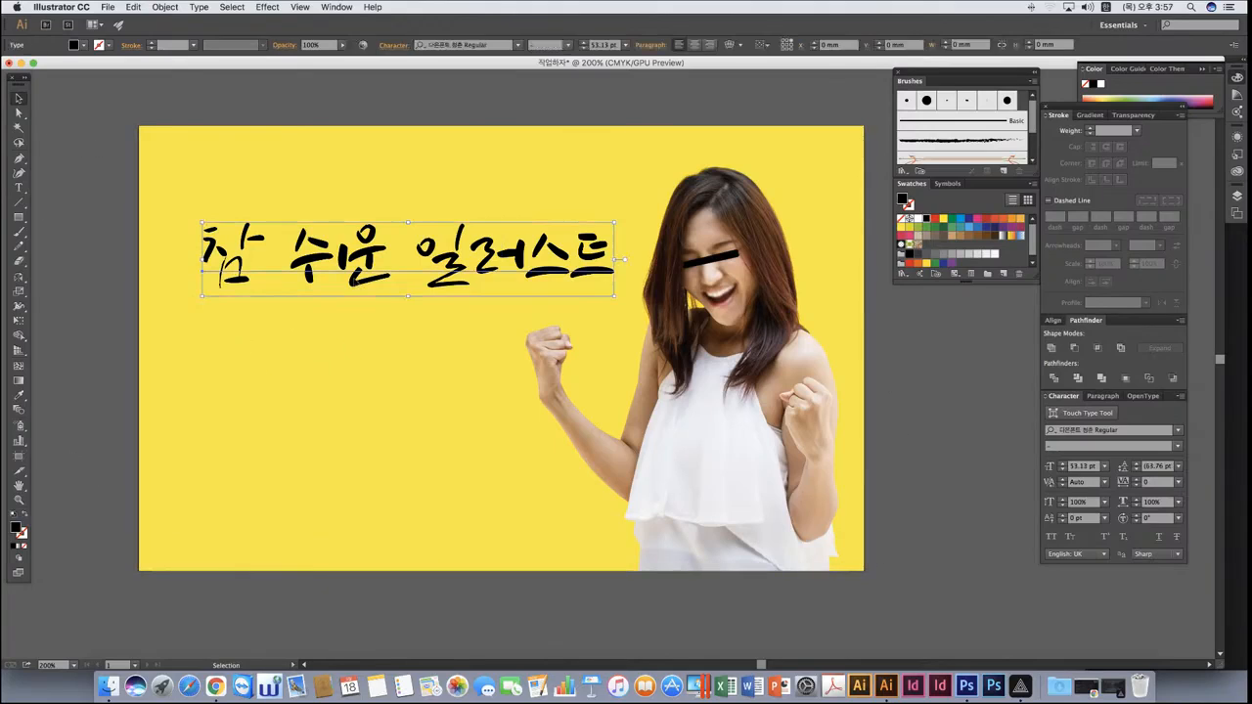
left_click_drag(370, 278, 370, 285)
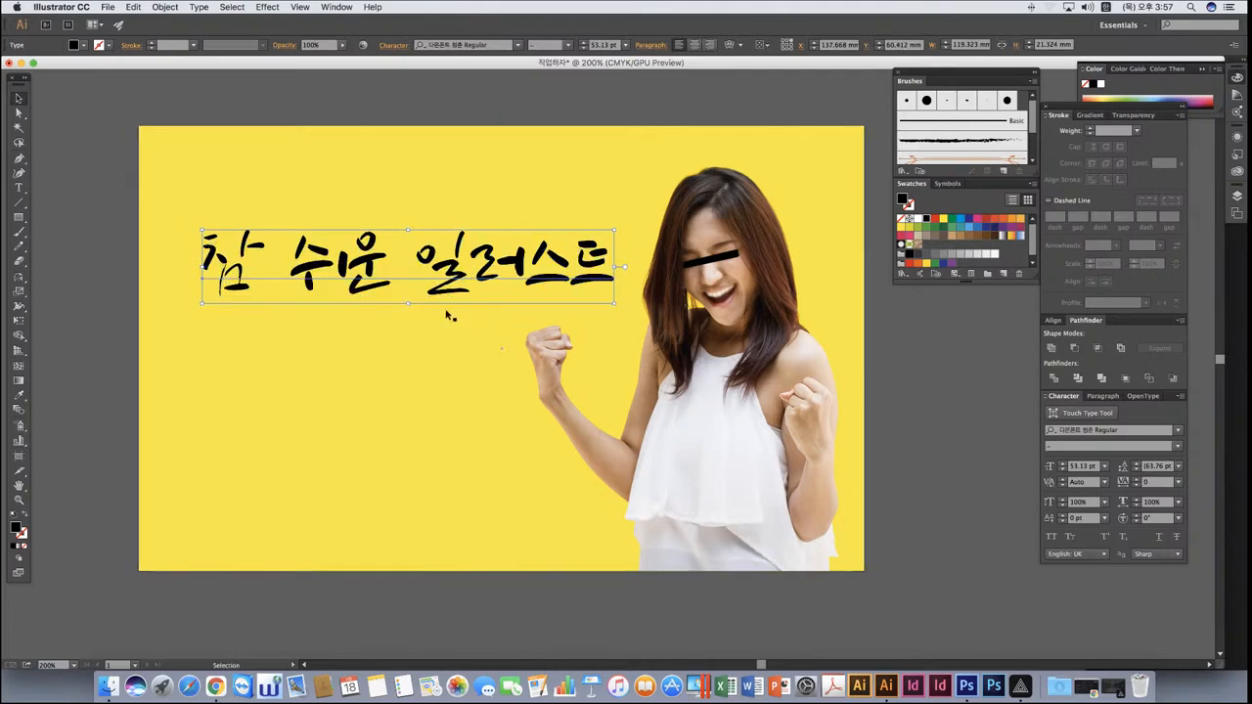
left_click_drag(613, 304, 585, 307)
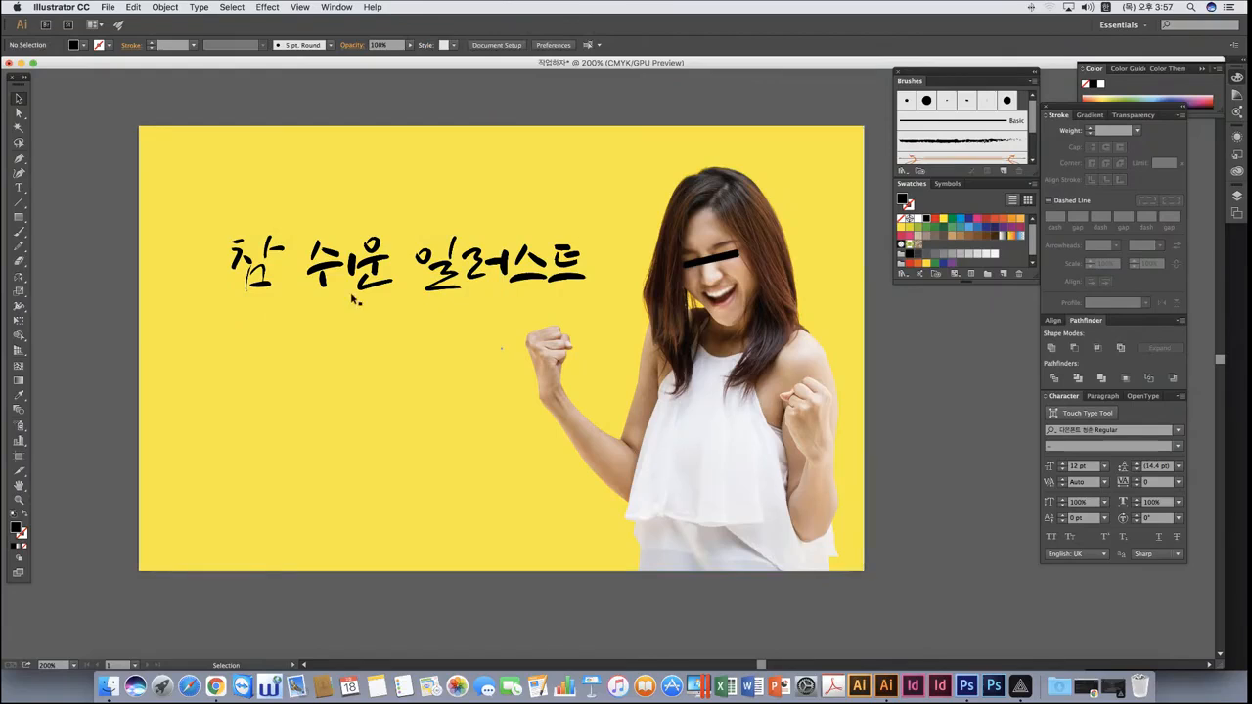
left_click_drag(360, 293, 362, 313)
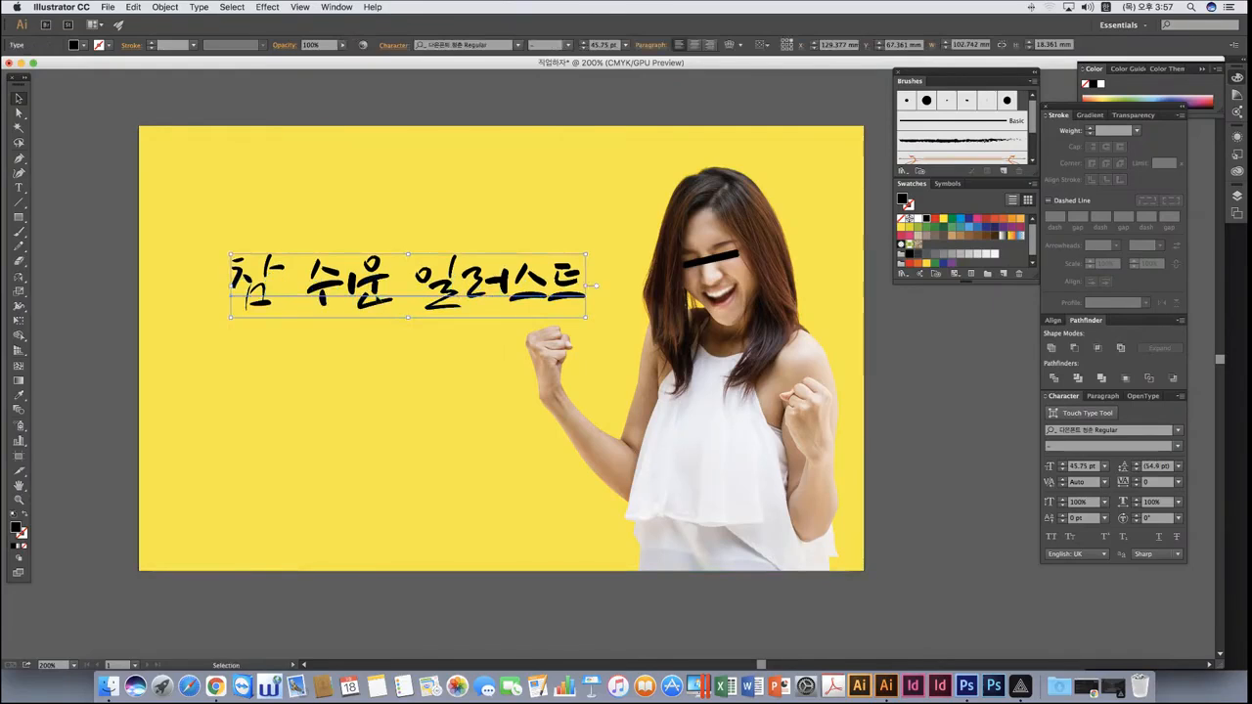
left_click_drag(589, 306, 508, 218)
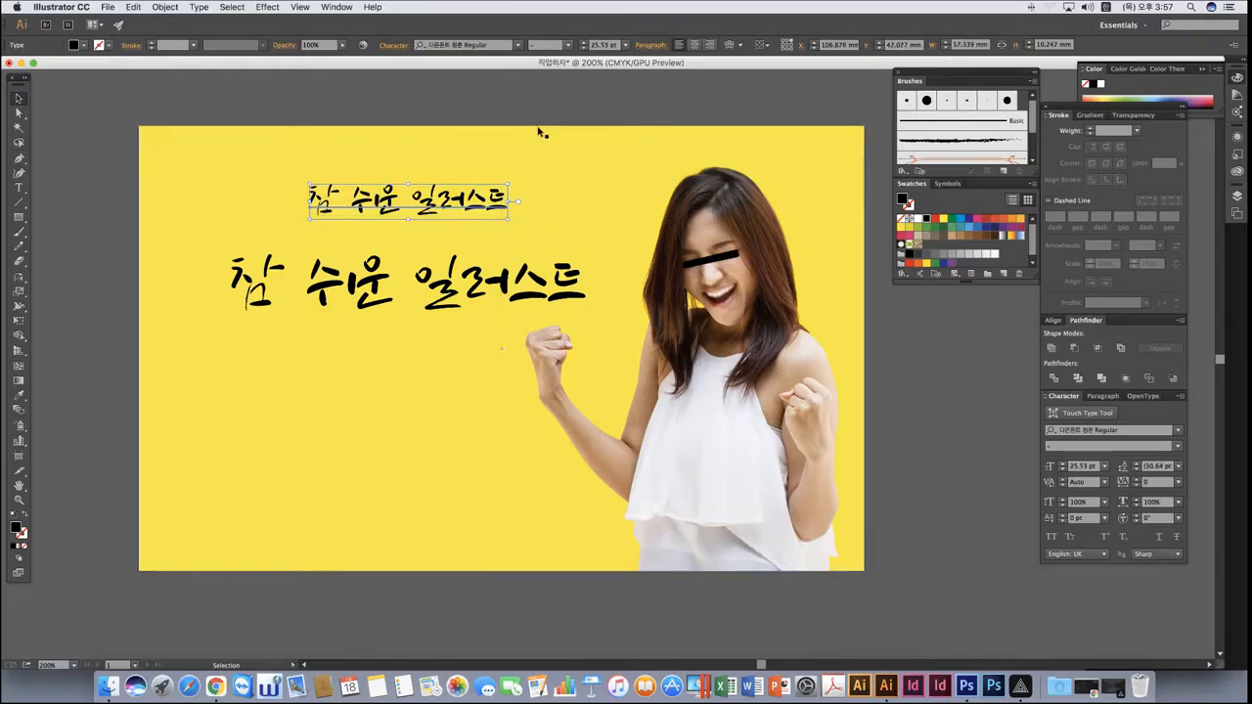
left_click(634, 173)
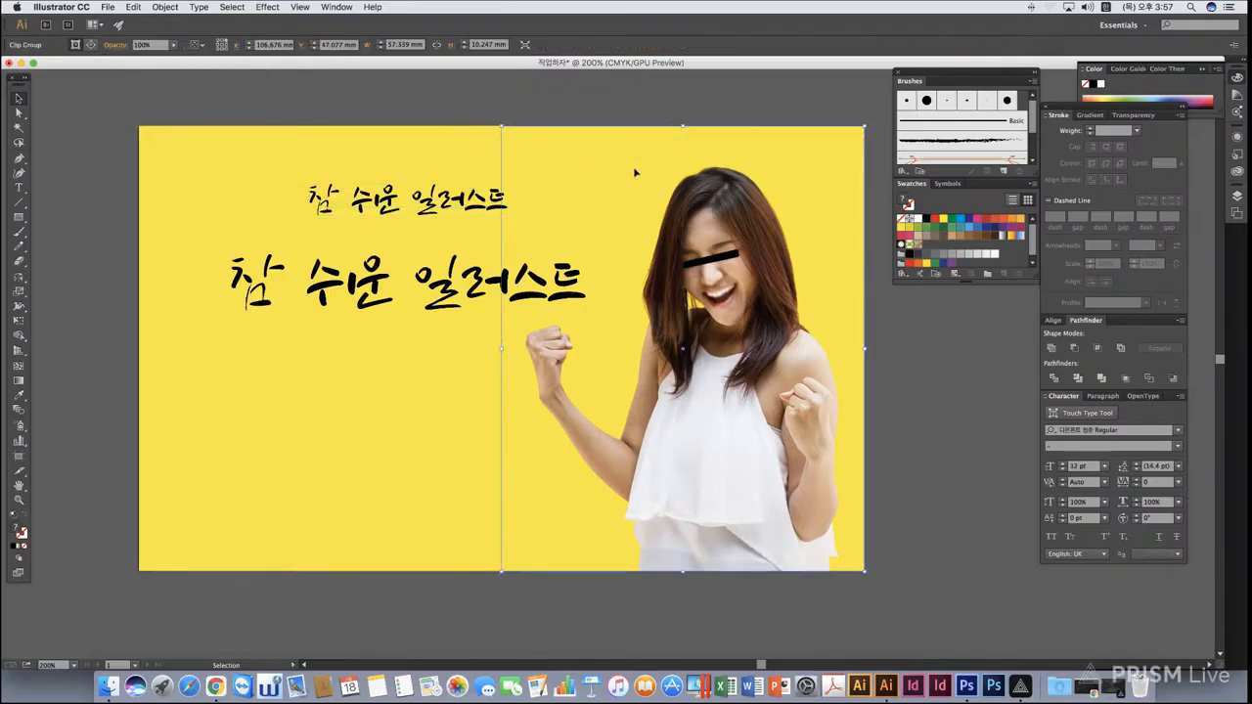
left_click(593, 113)
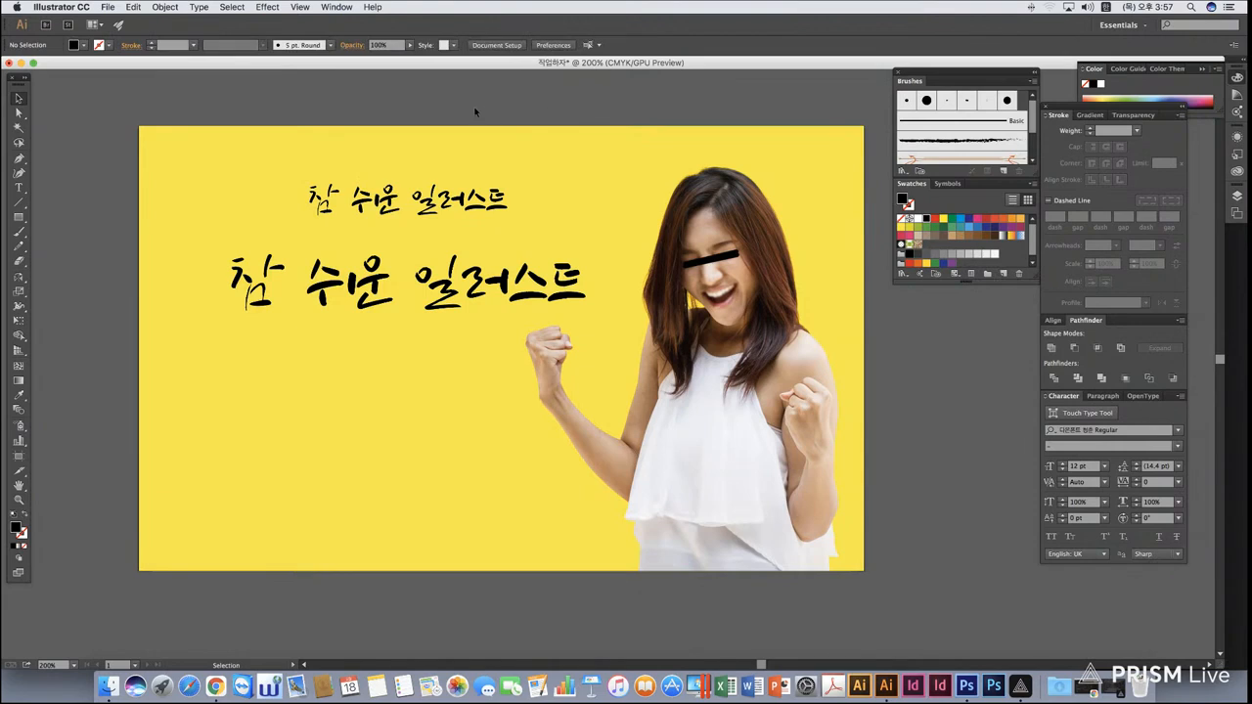
left_click_drag(462, 116, 662, 158)
left_click(309, 135)
left_click_drag(411, 102, 733, 158)
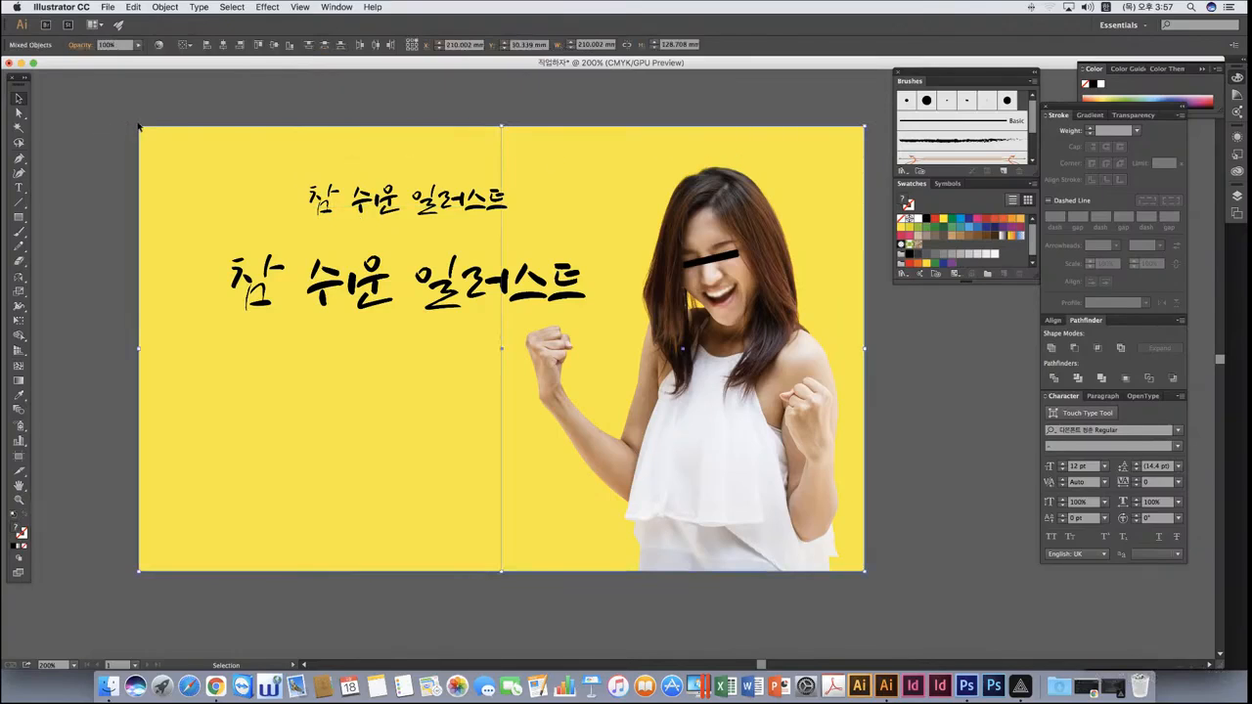
right_click(595, 162)
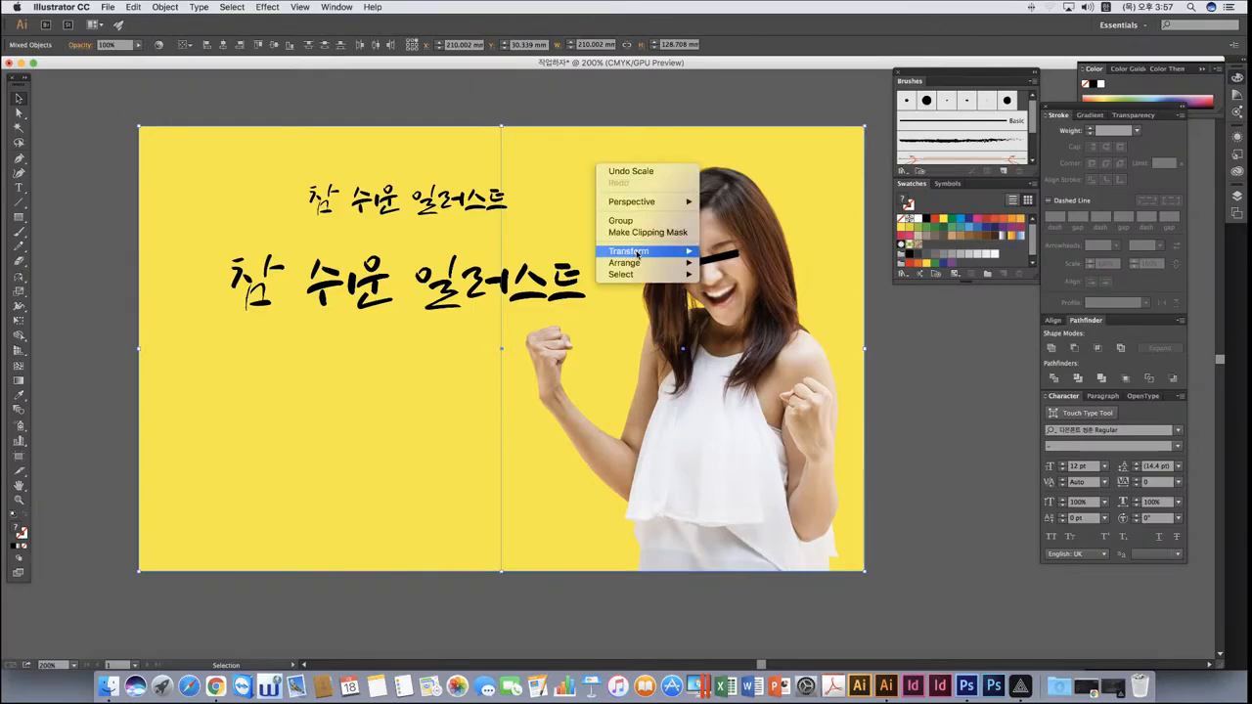
mouse_move(637, 253)
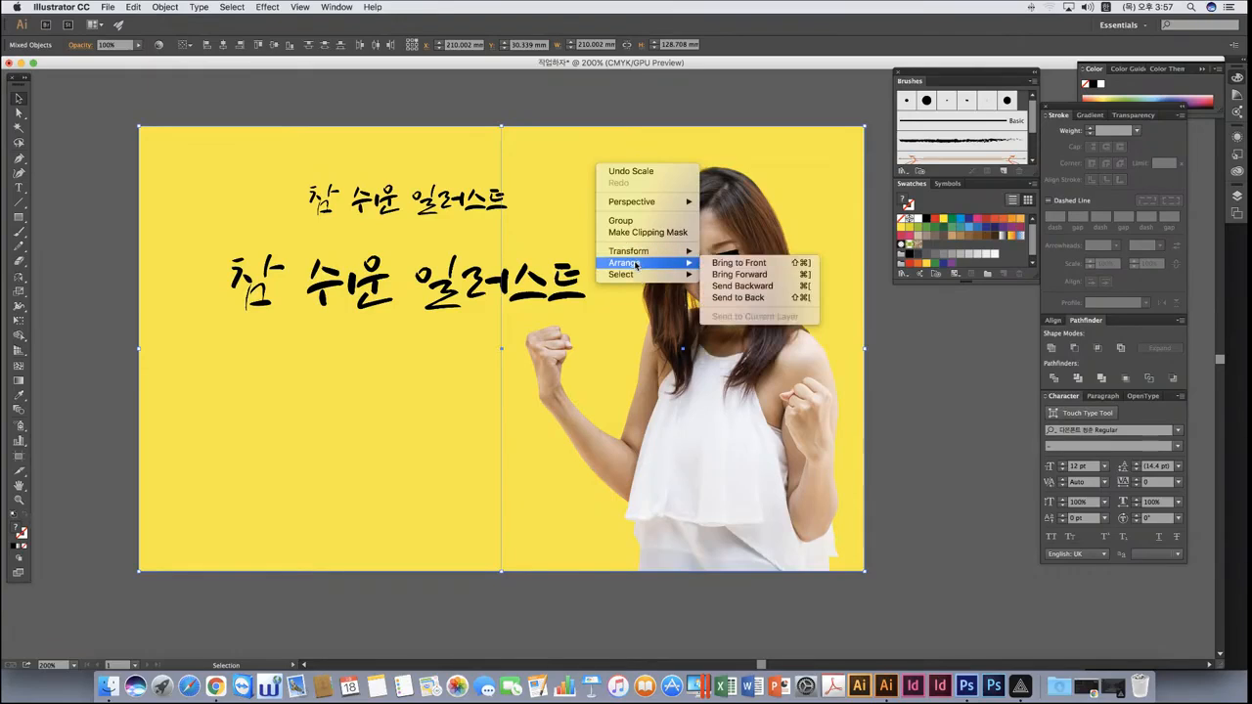
mouse_move(637, 207)
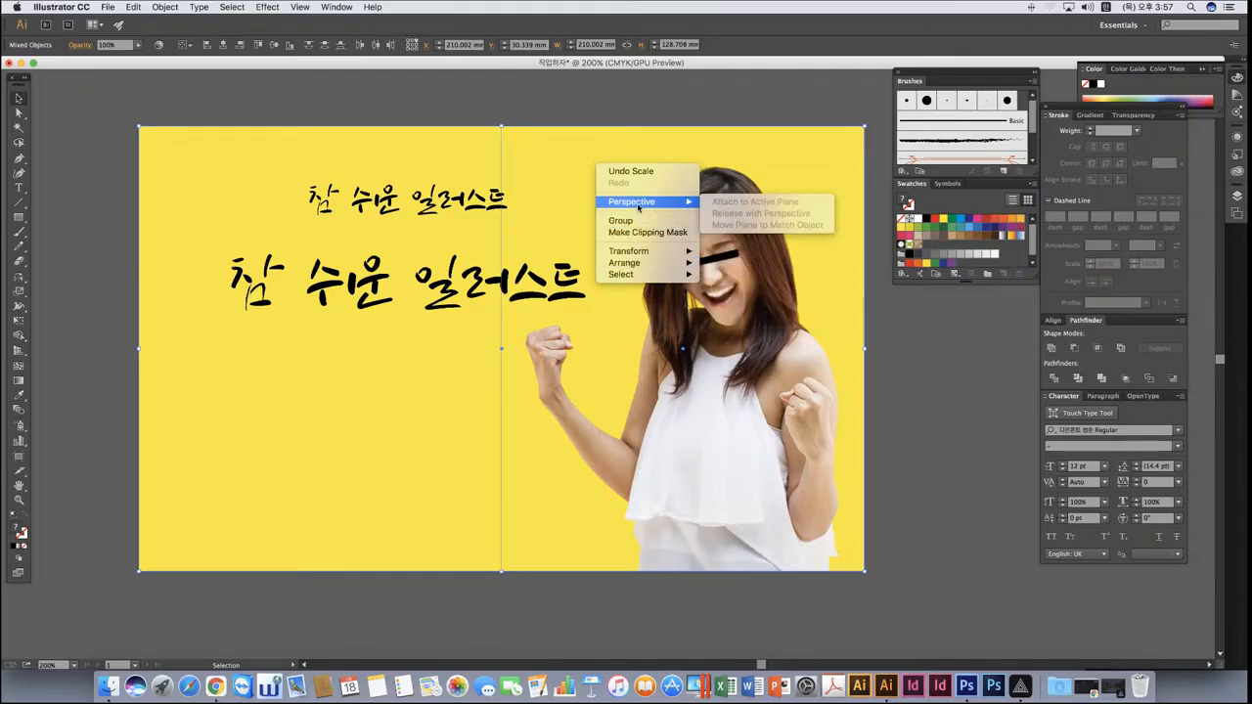
left_click(376, 116)
left_click(407, 105)
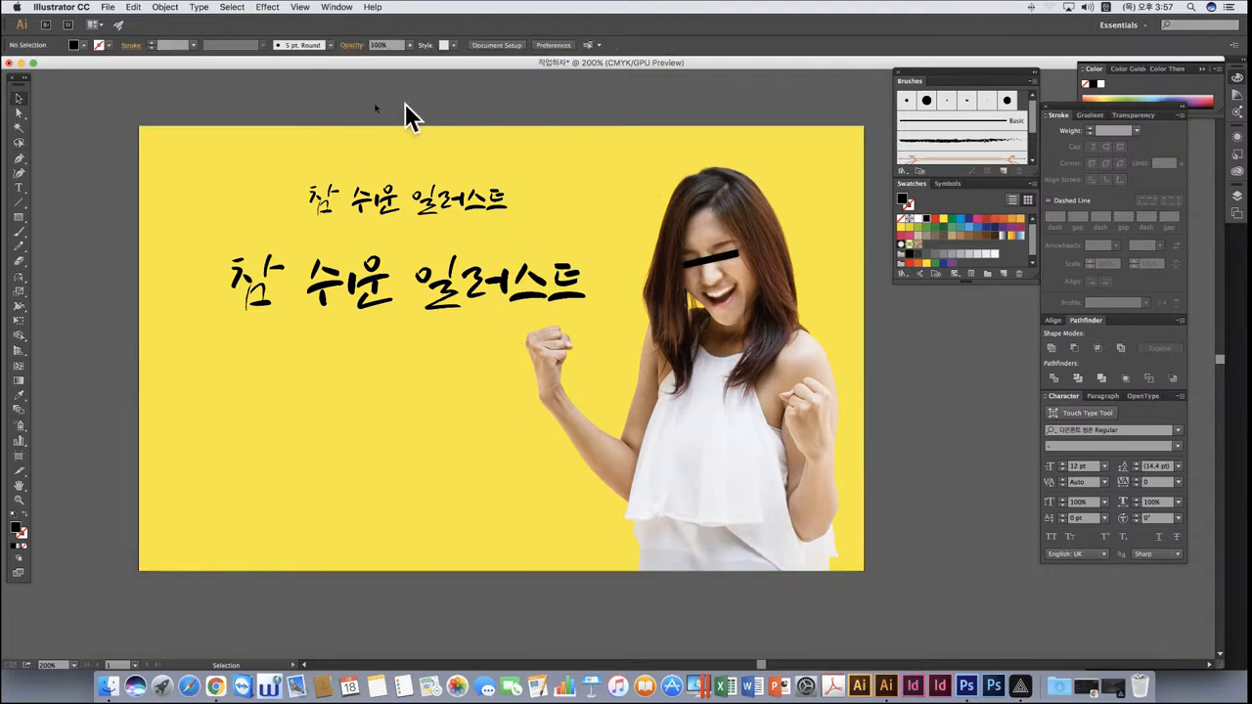
key("super+a")
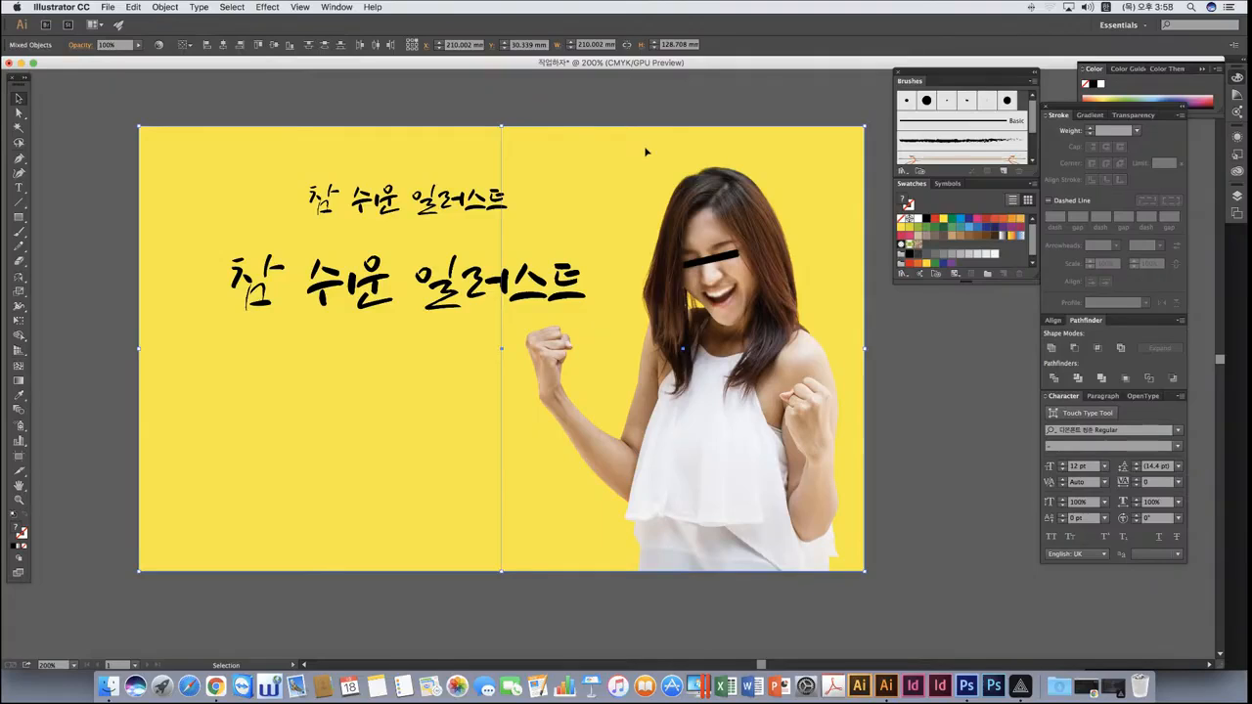
key("a")
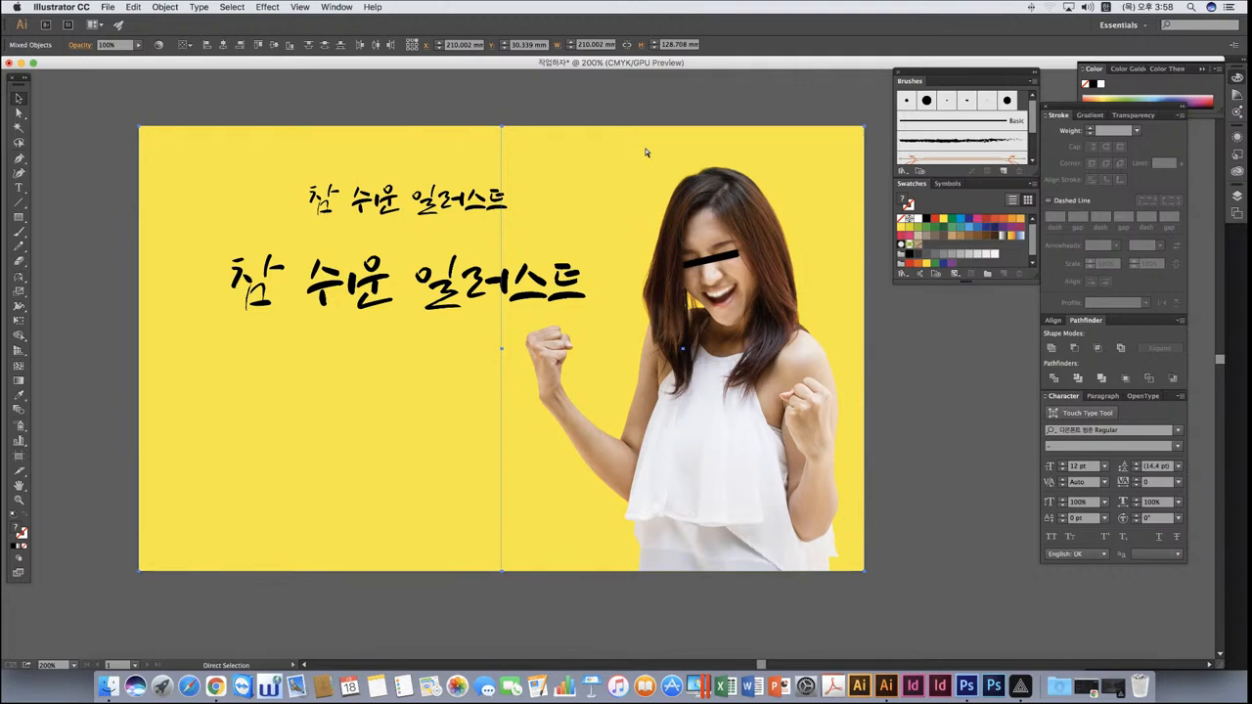
key("super+shift+a")
key("v")
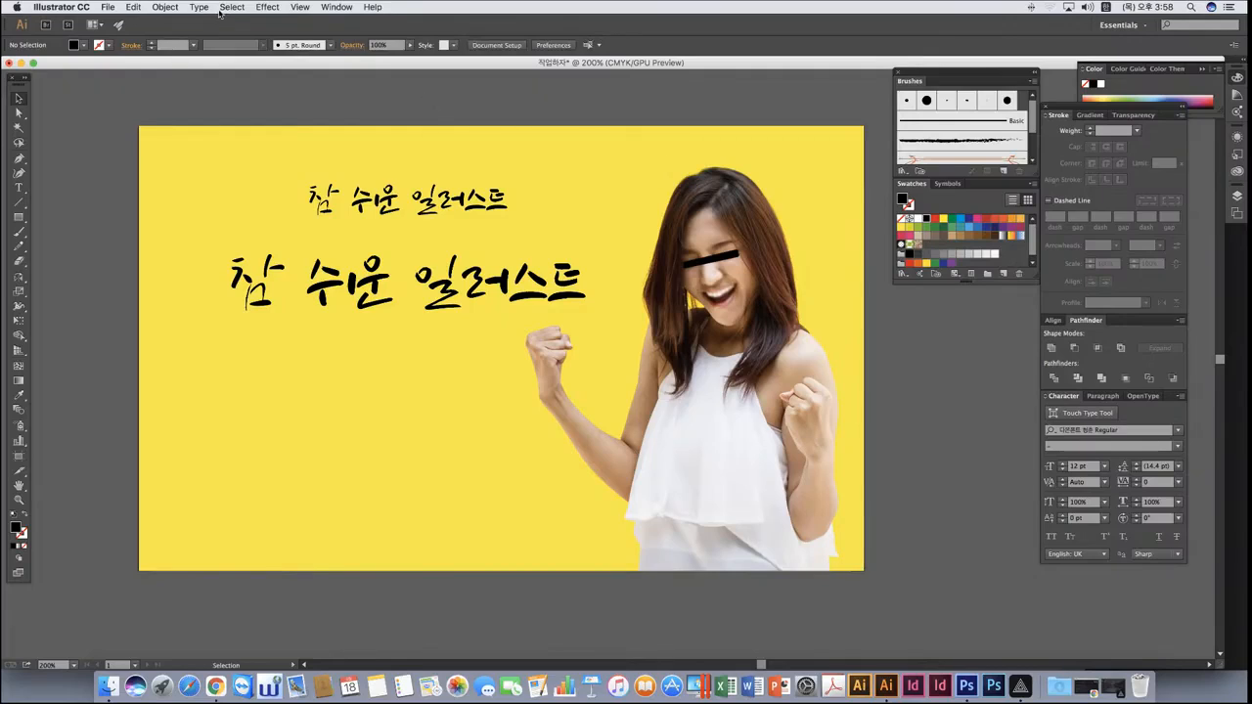
Lock the yellow background rectangle and the clipped image, and check that a selection across the titles excludes them.
key("super+a")
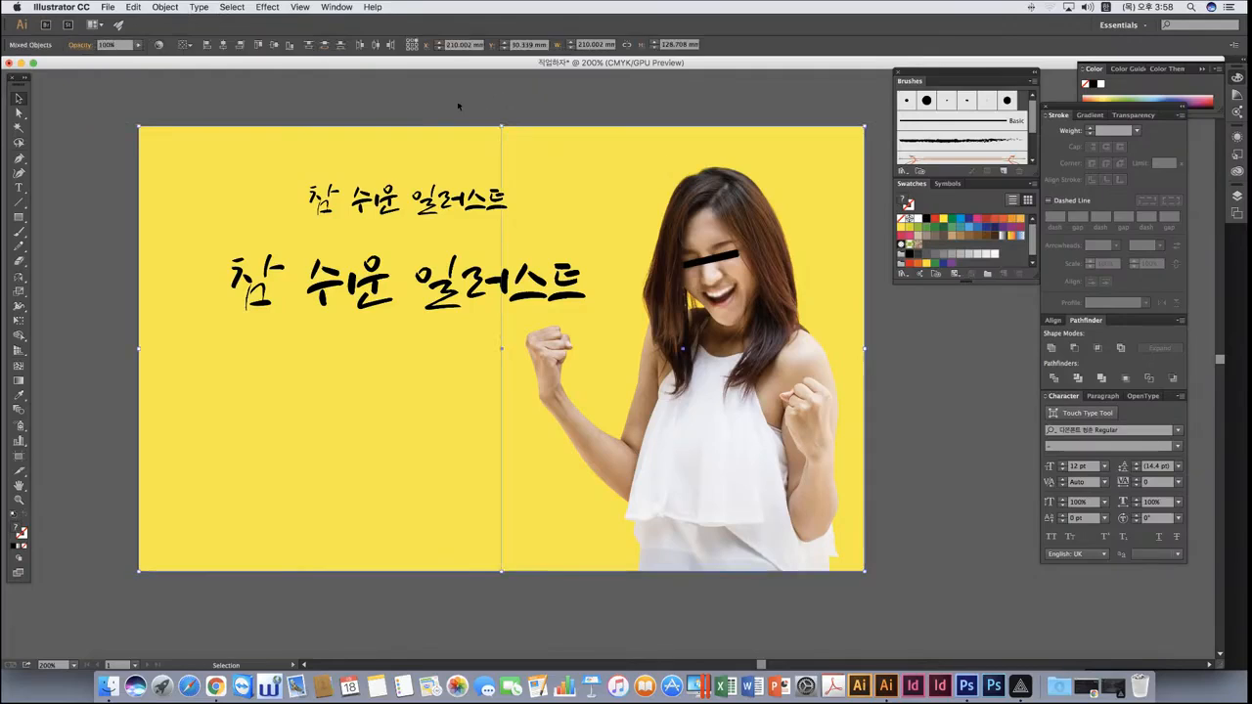
left_click_drag(370, 87, 587, 148)
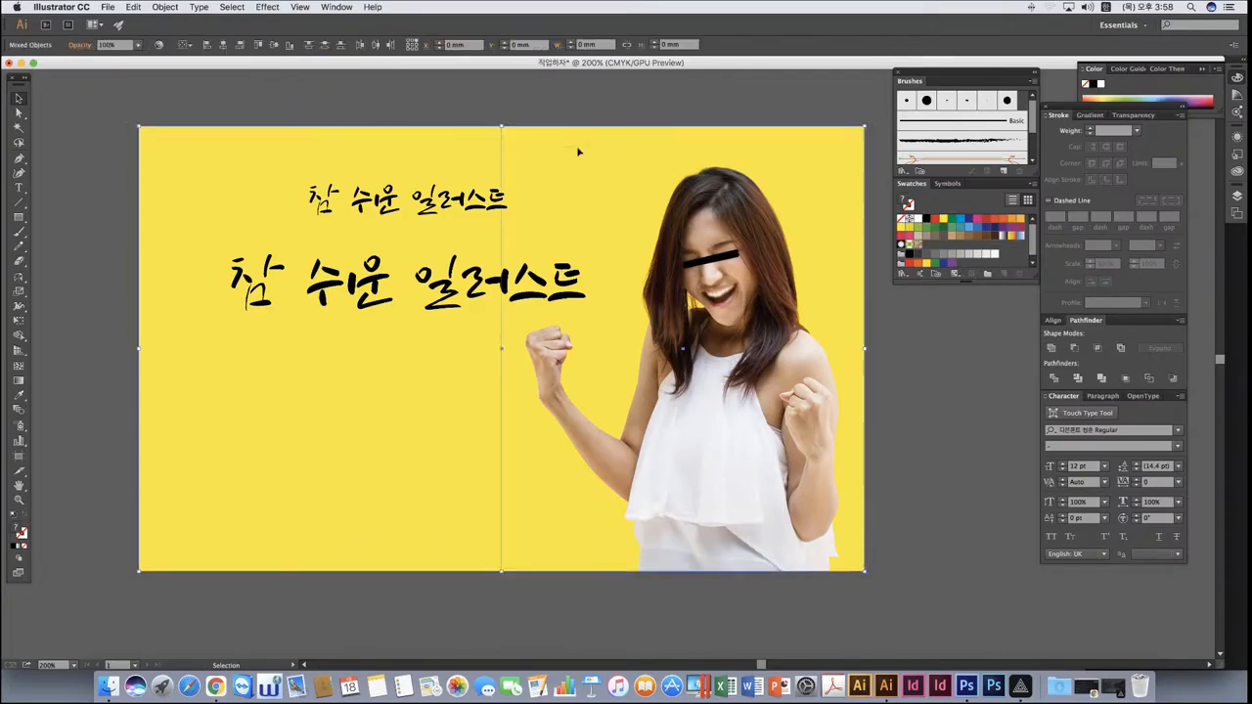
left_click(166, 6)
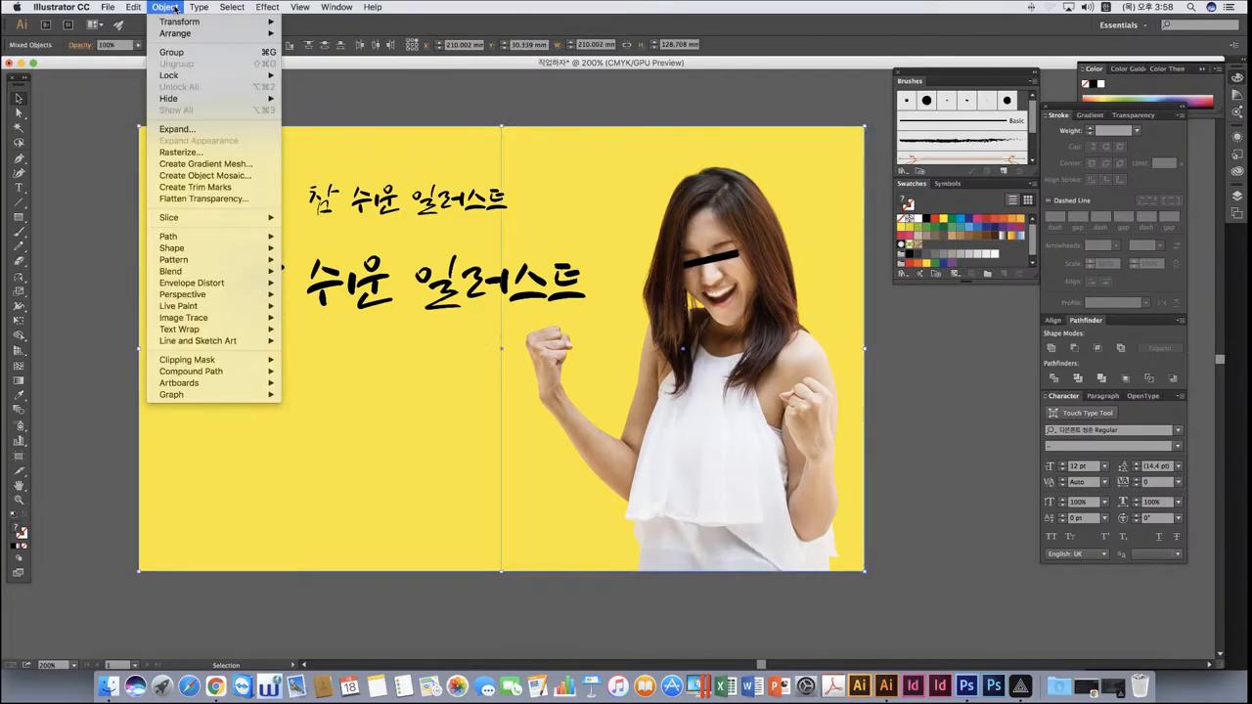
mouse_move(187, 78)
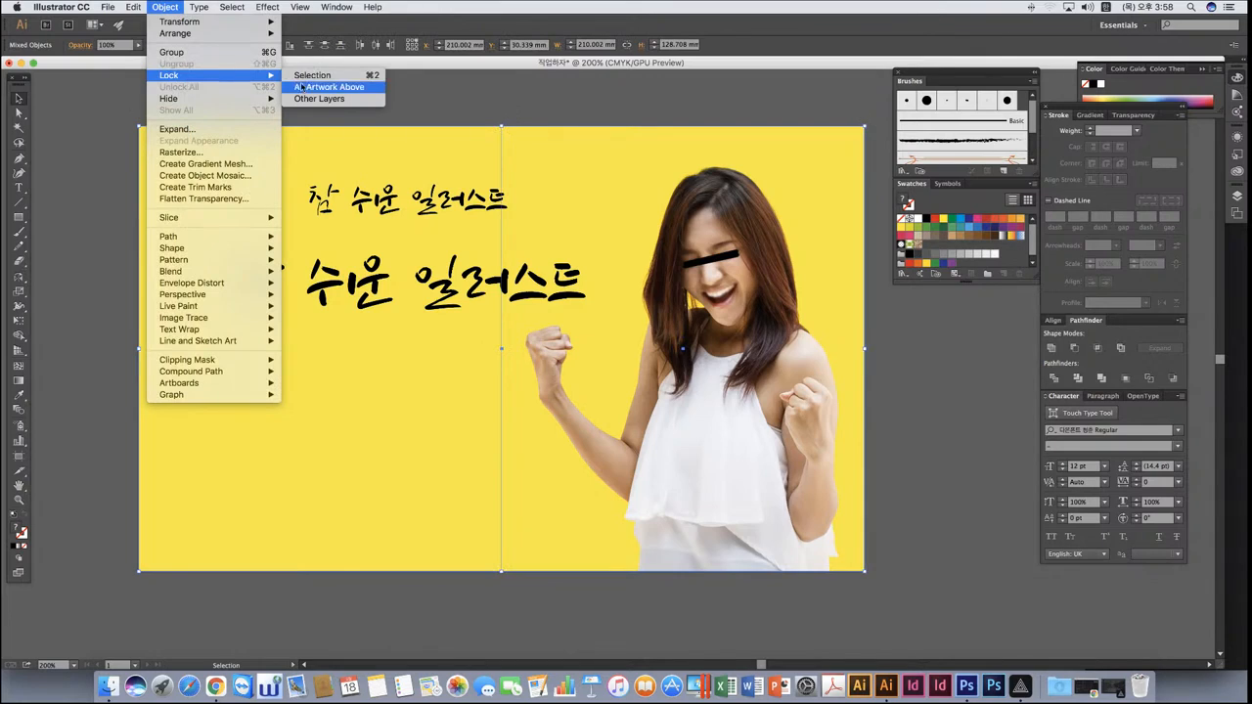
left_click(367, 78)
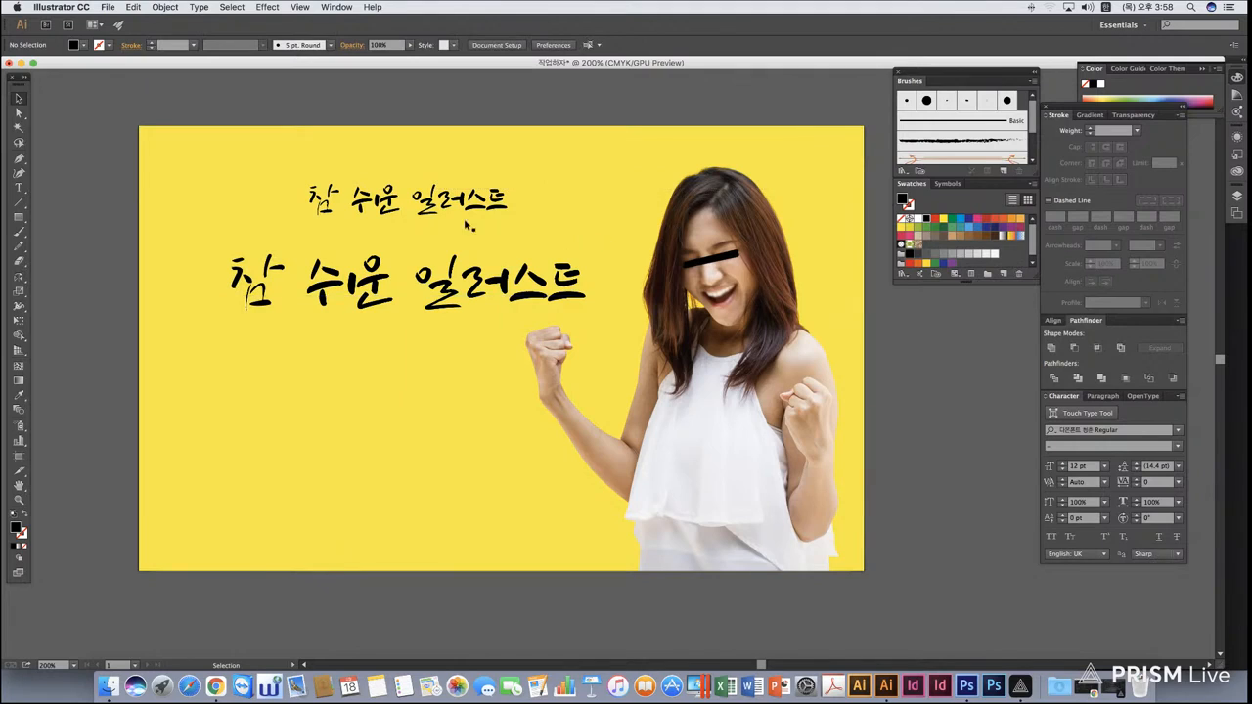
left_click_drag(74, 182, 631, 364)
left_click(402, 377)
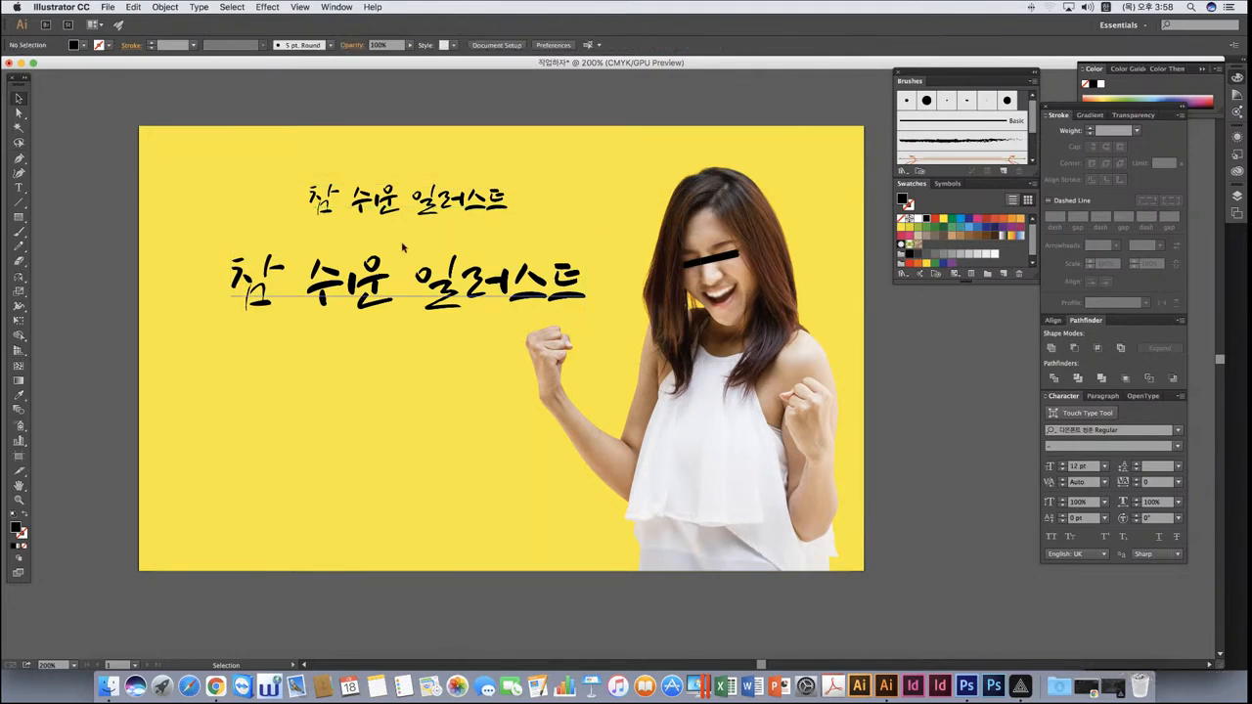
Reduce the small text copy to about 19 pt just above the title and replace its wording with "일러박스와 함께하는".
mouse_move(403, 191)
left_mouse_down()
mouse_move(403, 209)
mouse_move(403, 191)
left_mouse_up()
left_click_drag(509, 213, 425, 228)
key("t")
left_click_drag(327, 225, 559, 227)
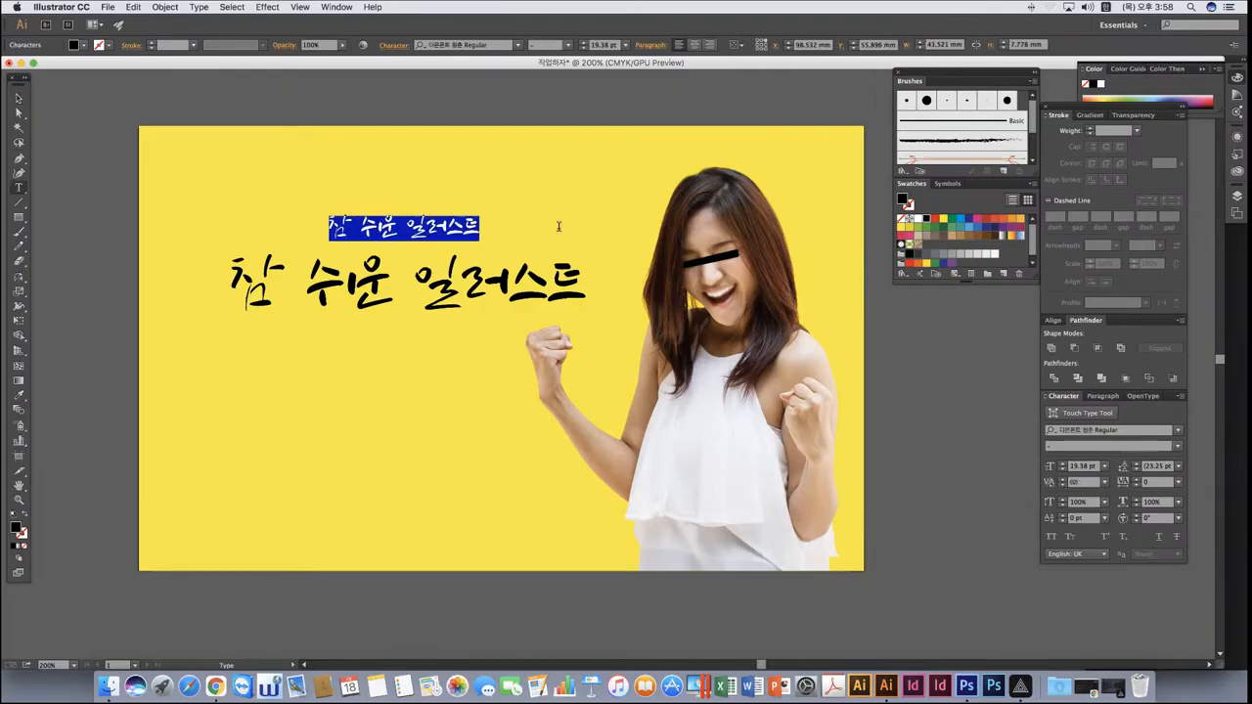
type("일러박")
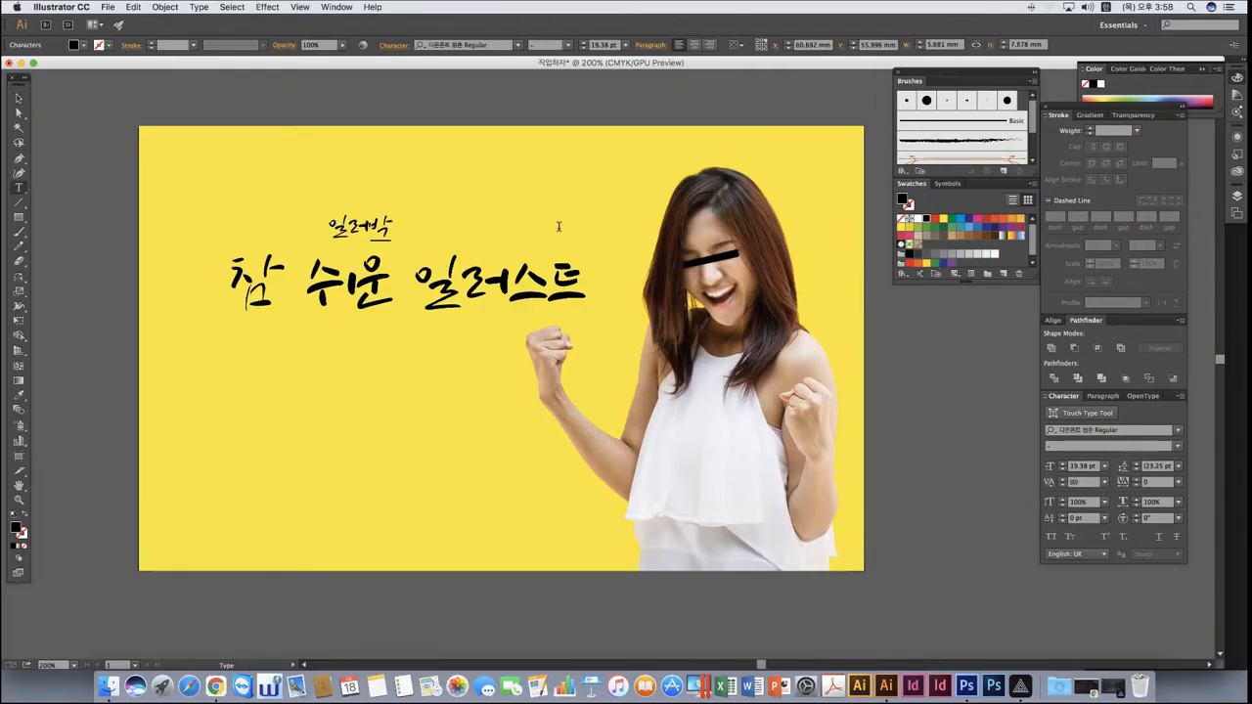
type("스와 함")
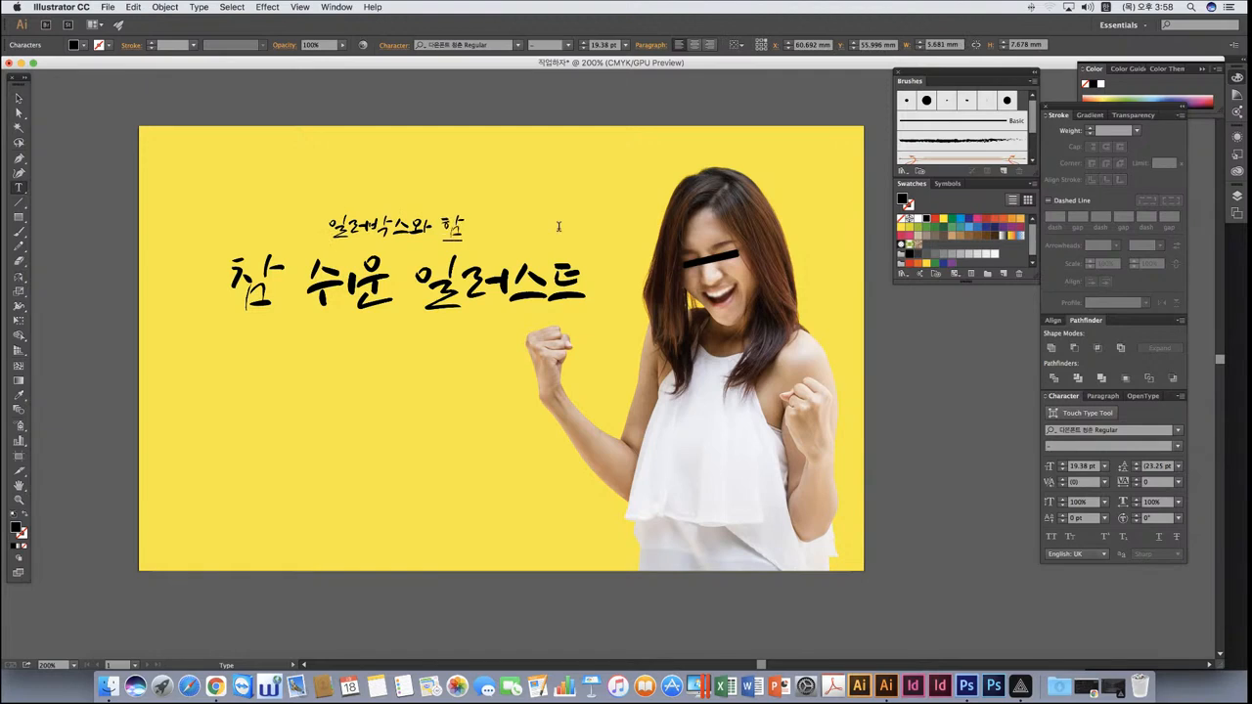
type("께하는")
left_click(19, 97)
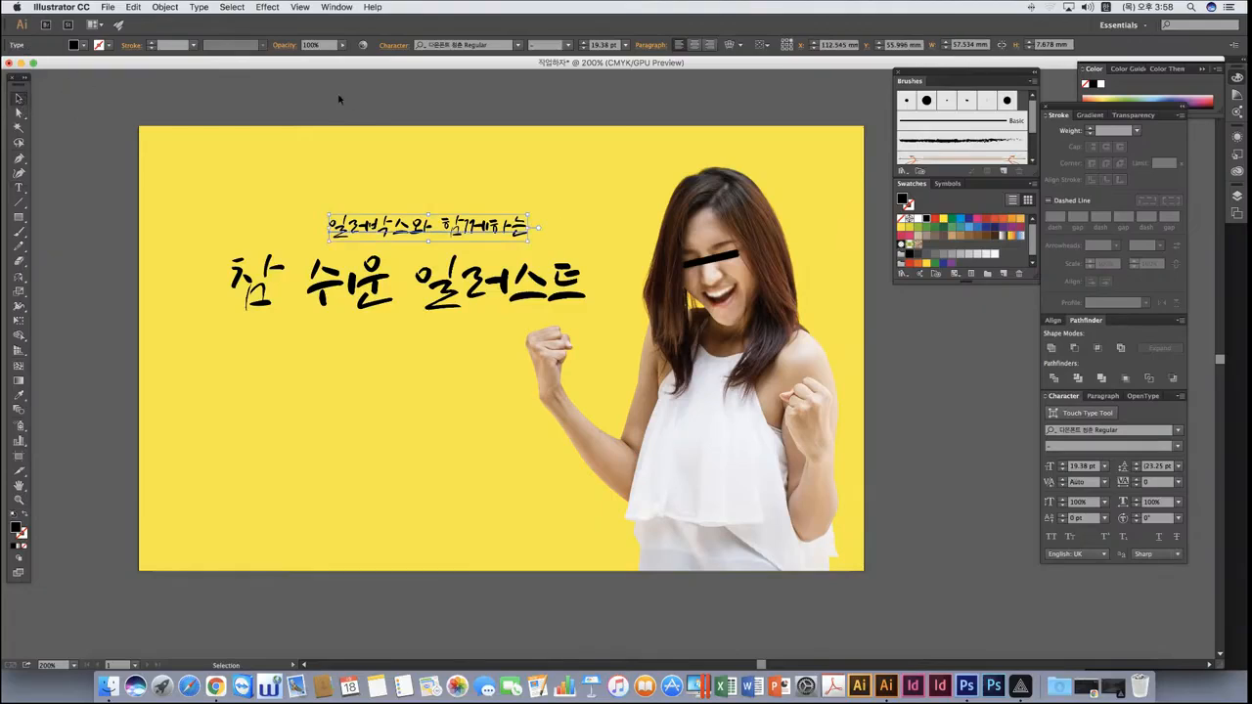
left_click(341, 98)
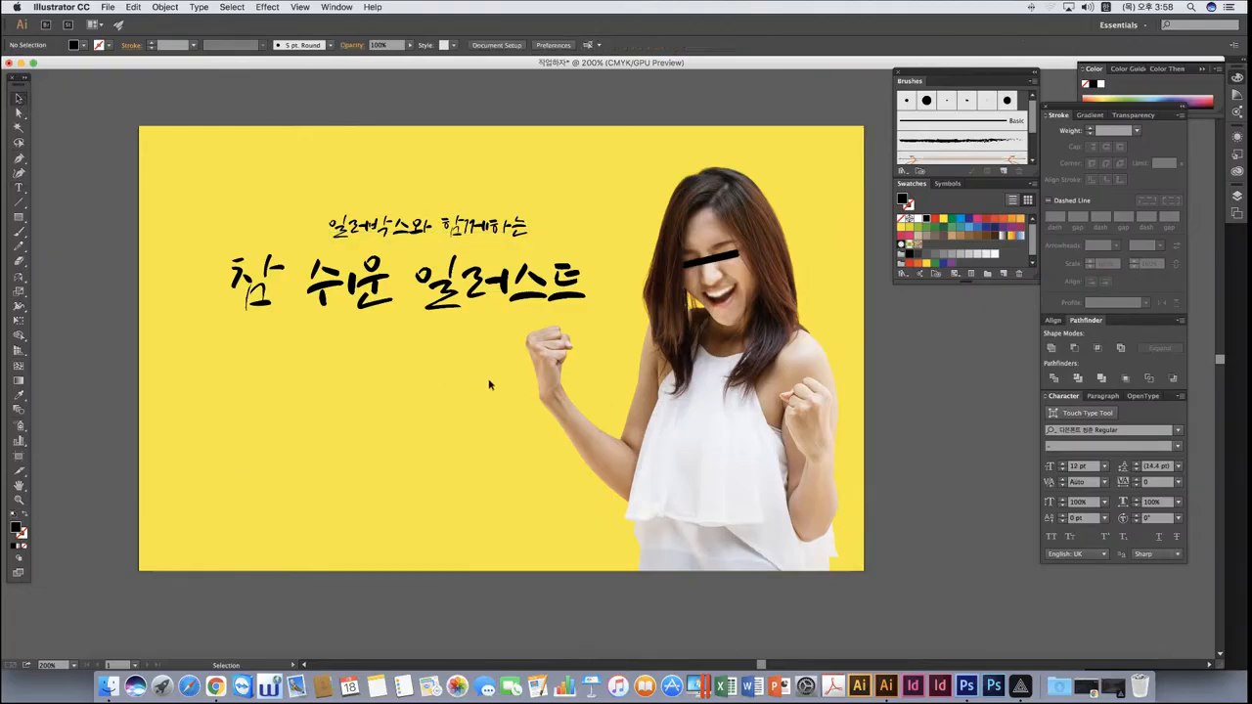
Enlarge both text lines together, bringing the title to about 63 pt, and move them to the lower part of the artboard.
left_click_drag(224, 219, 718, 354)
left_click_drag(531, 315, 513, 447)
left_click(141, 331)
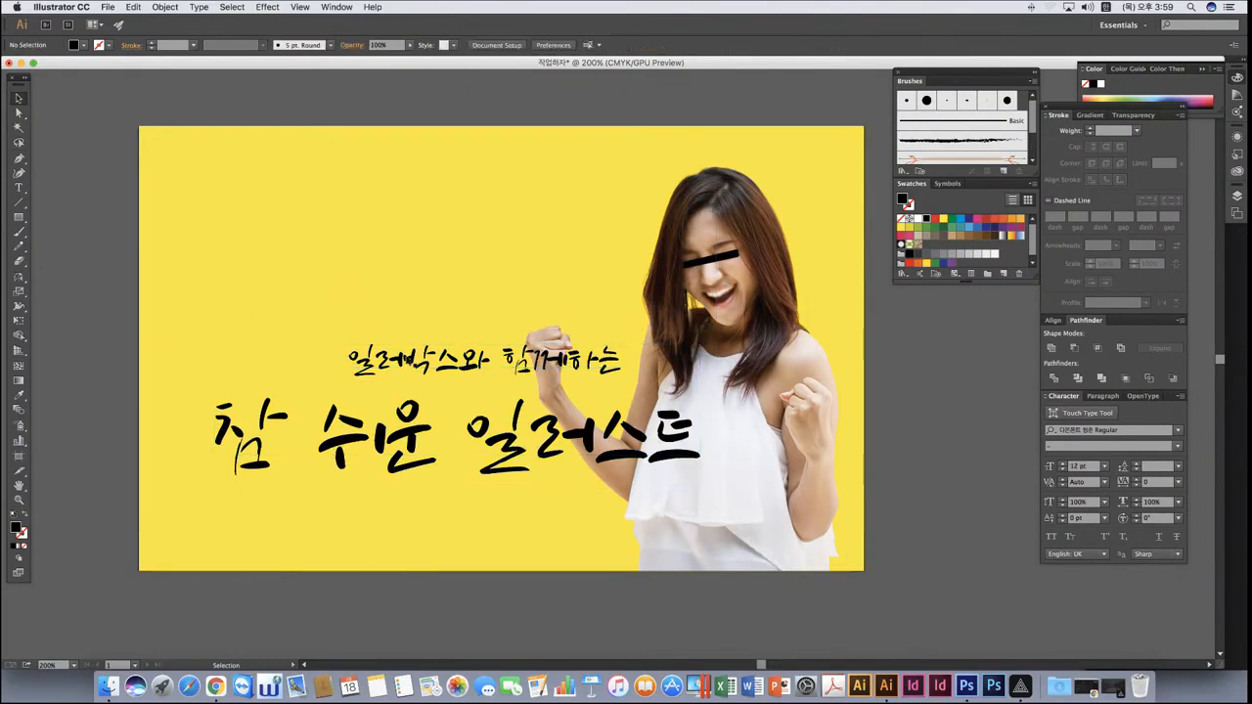
Move the line "일러박스와 함께하는" to the artboard's upper-left corner and scale it down slightly.
left_click_drag(405, 362, 233, 174)
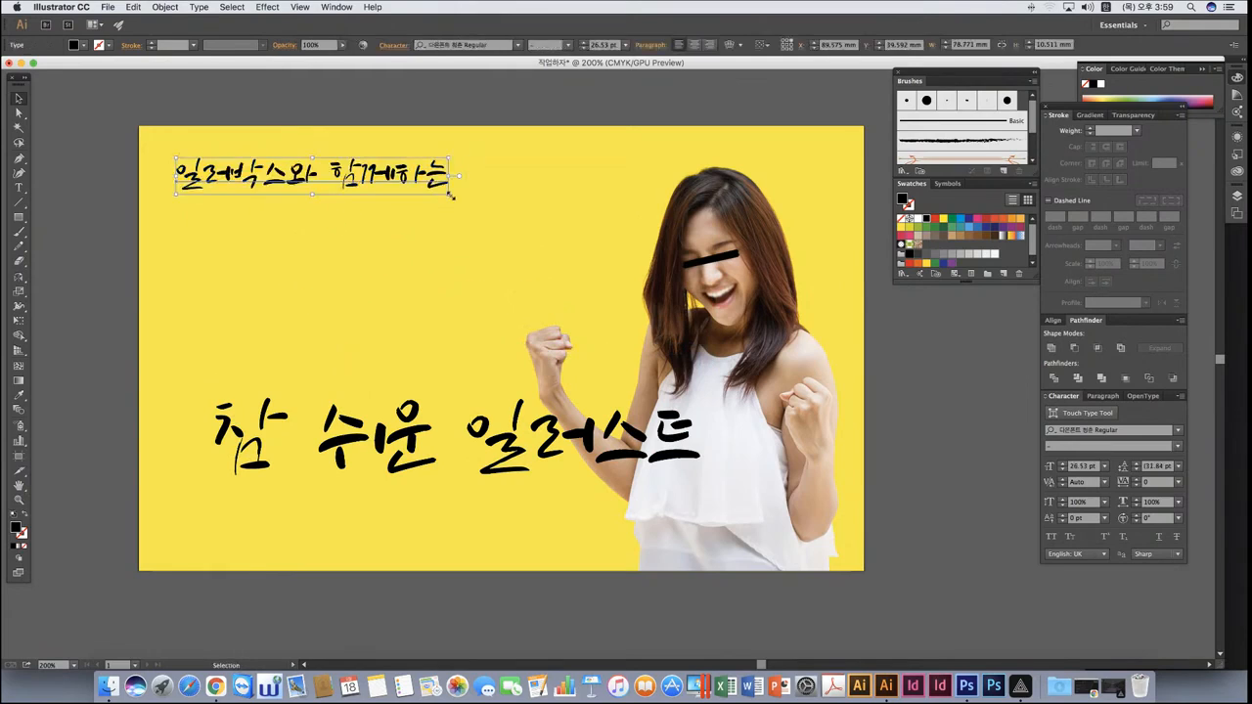
left_click_drag(451, 195, 416, 192)
left_click(106, 356)
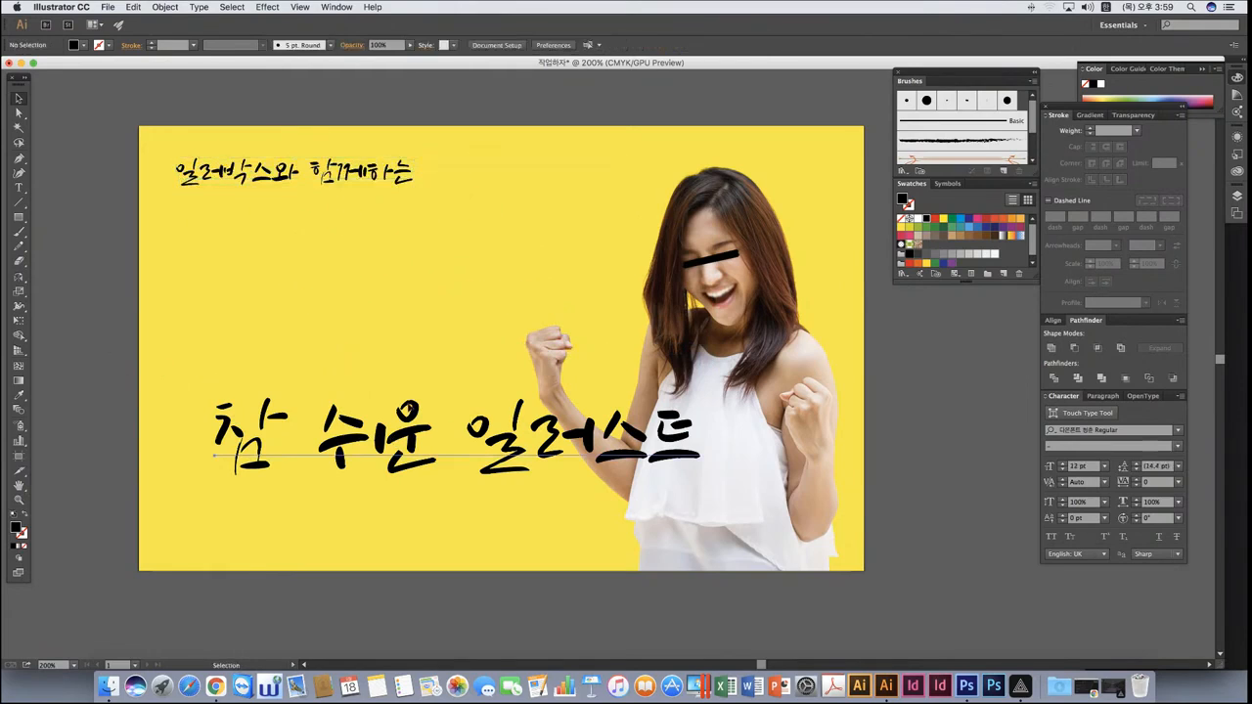
Duplicate the title above itself, replace the copy's text with "아하~", and move it beside the woman's face.
left_click_drag(409, 407, 409, 253, "alt")
key("t")
left_click_drag(228, 271, 774, 314)
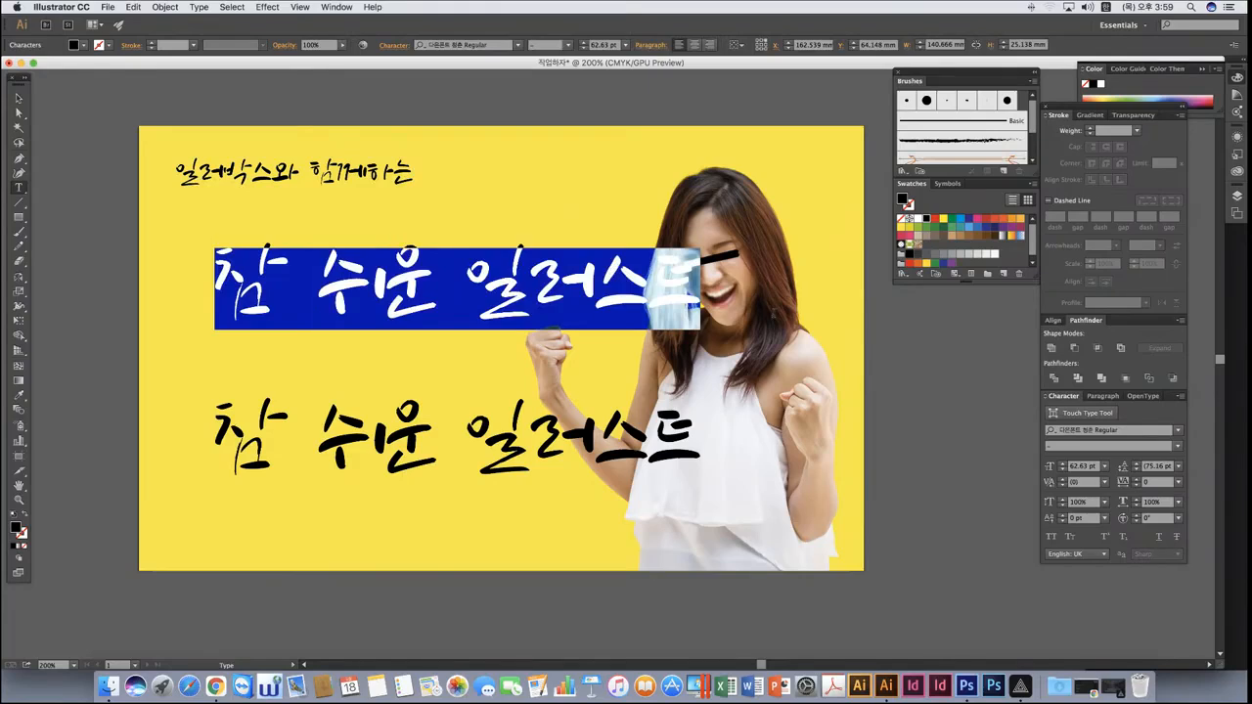
type("아하~")
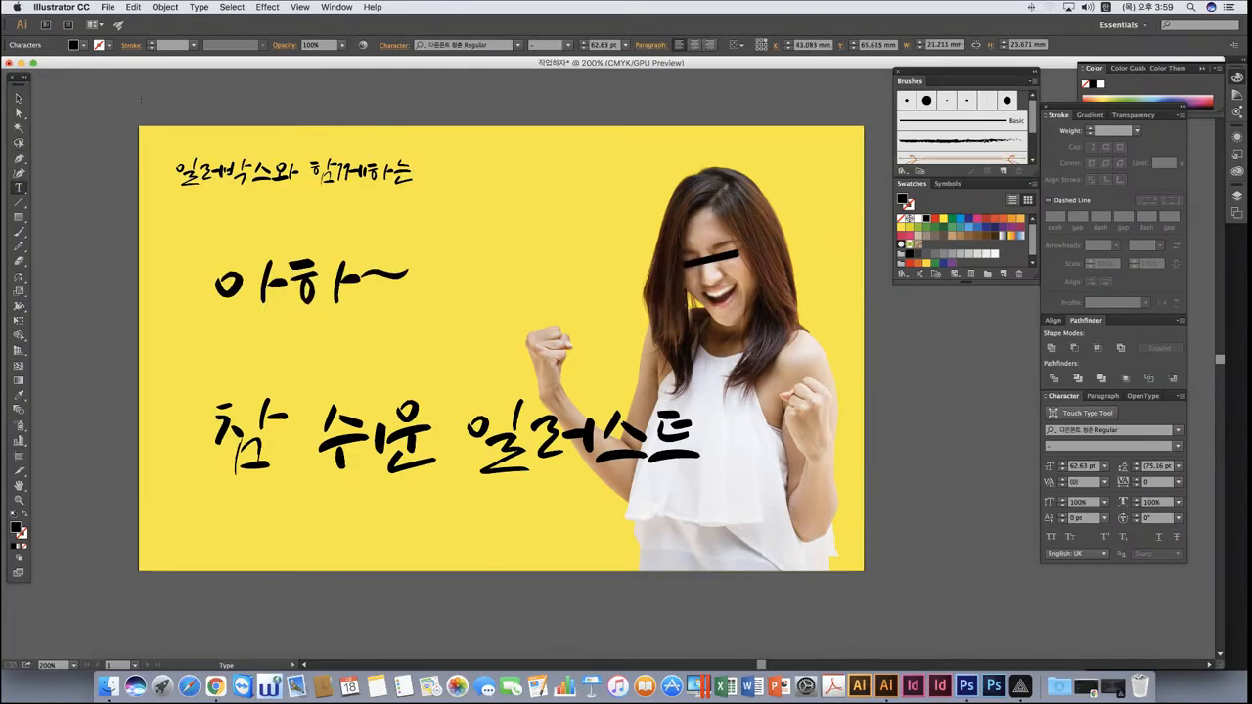
left_click(17, 98)
left_click_drag(294, 286, 508, 291, "alt")
left_click(103, 302)
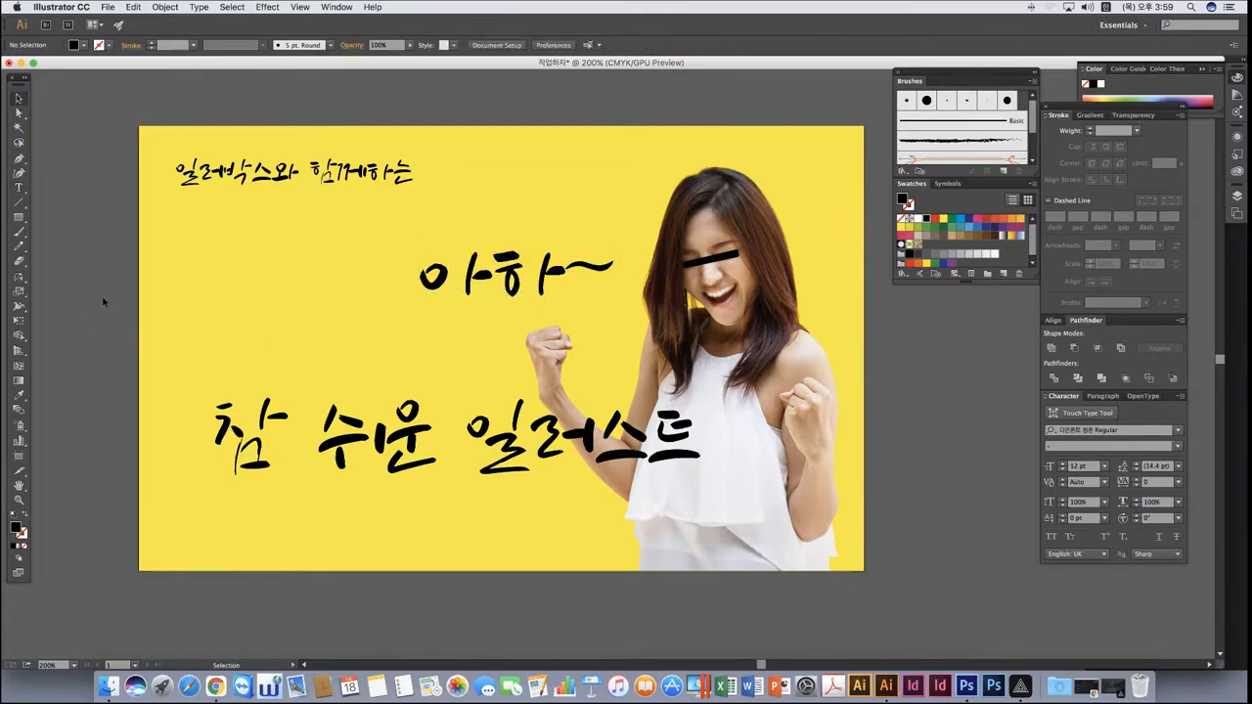
Shift the title "참 쉬운 일러스트" lower across the woman's dress, and shrink the small line in the artboard's upper-left corner further.
left_click_drag(387, 468, 423, 498)
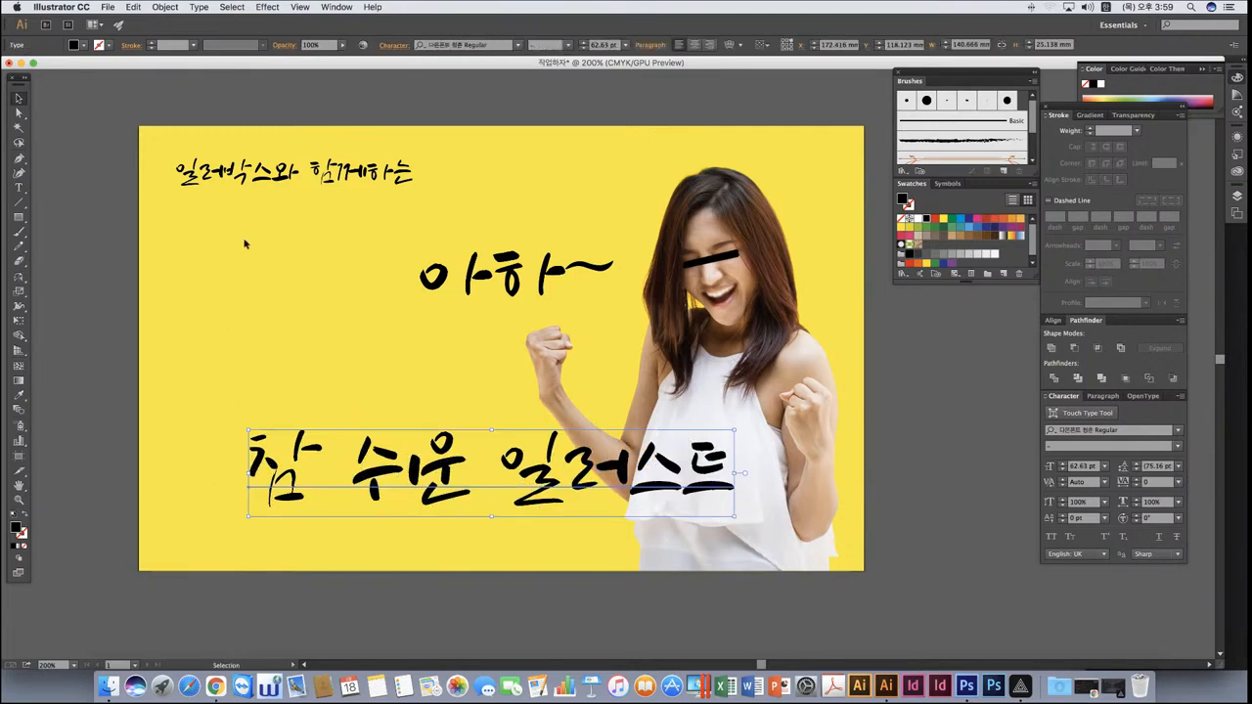
left_click(321, 177)
left_click_drag(412, 188, 372, 190)
left_click(336, 295)
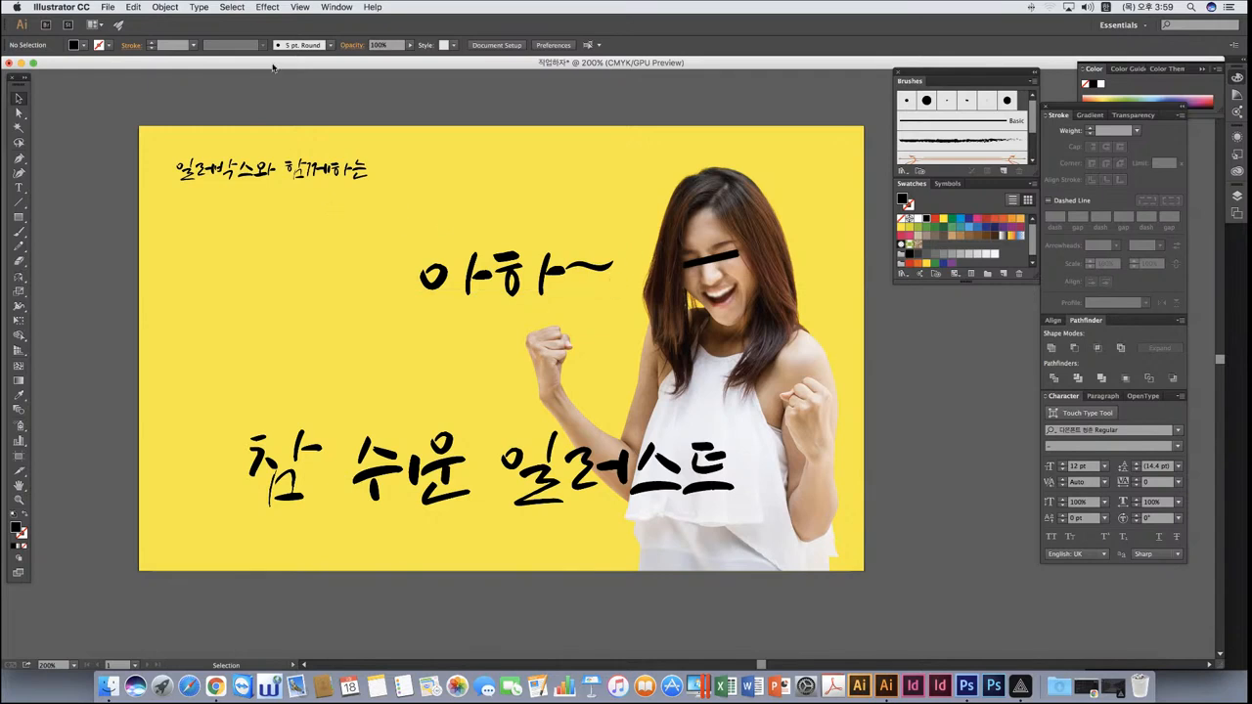
mouse_move(273, 67)
left_mouse_down()
mouse_move(392, 68)
mouse_move(265, 65)
left_mouse_up()
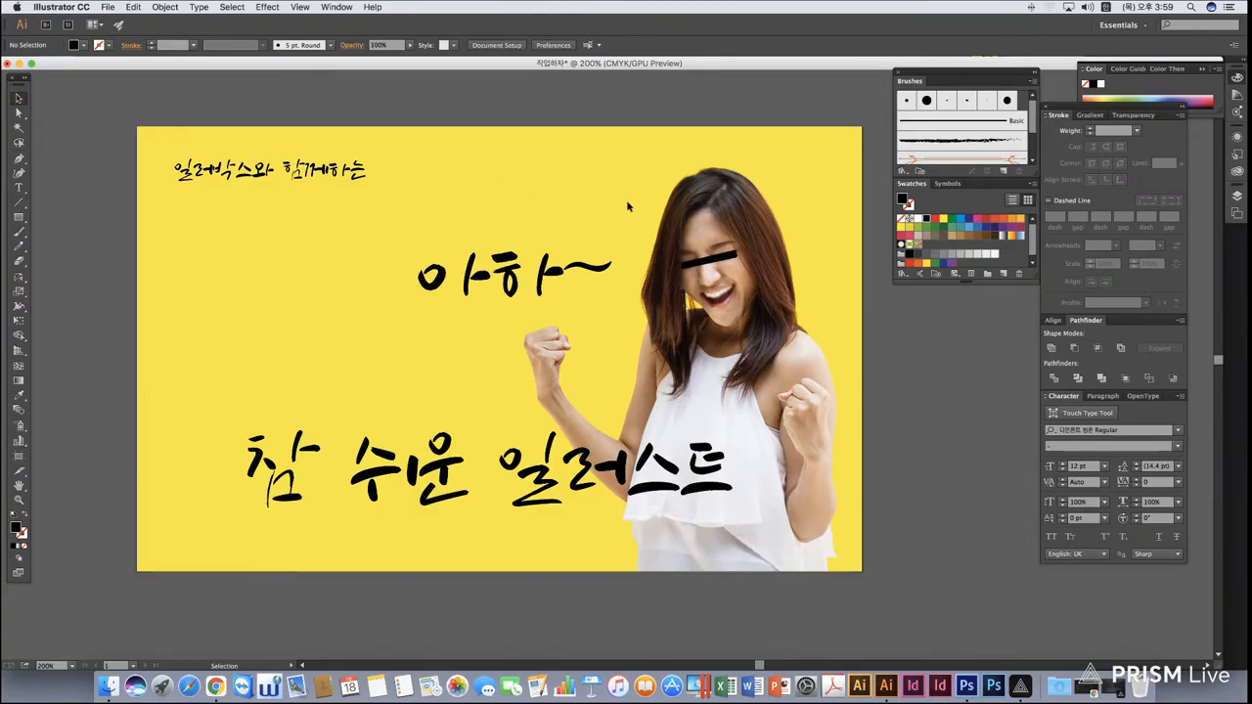
Close the layout without saving and open 작업할것.psd from the desktop with its layers converted to objects.
key("super+w")
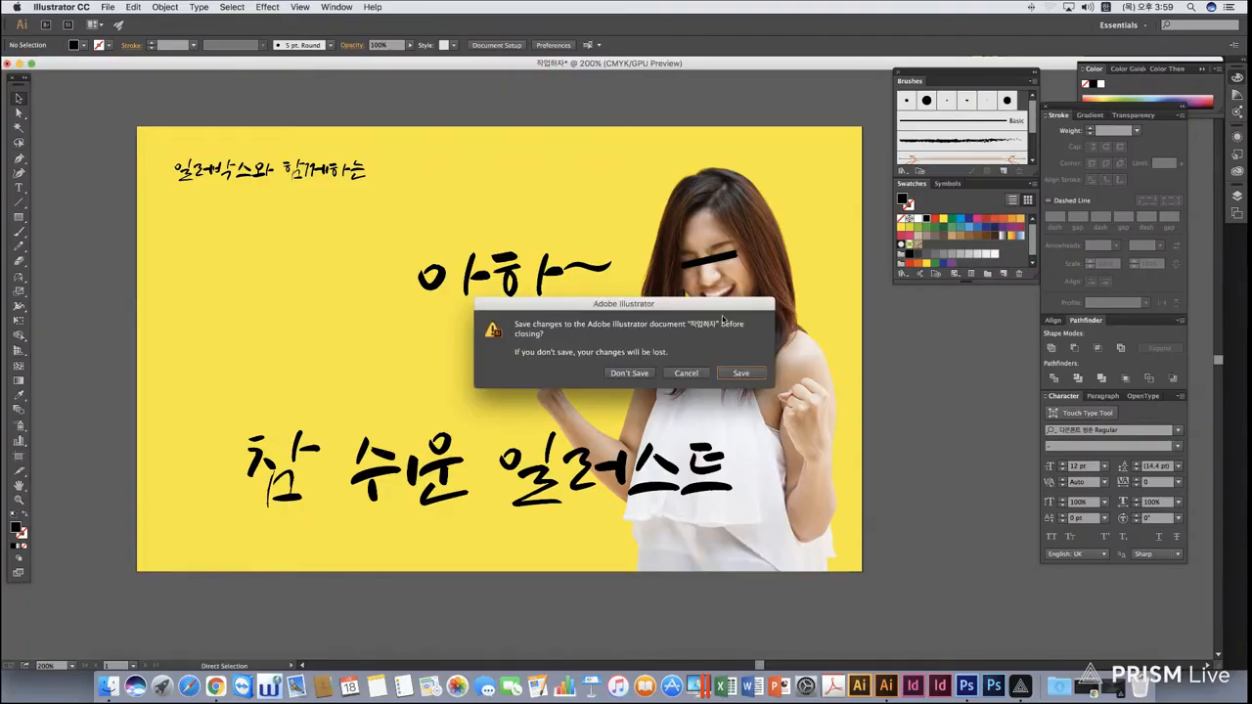
left_click(630, 379)
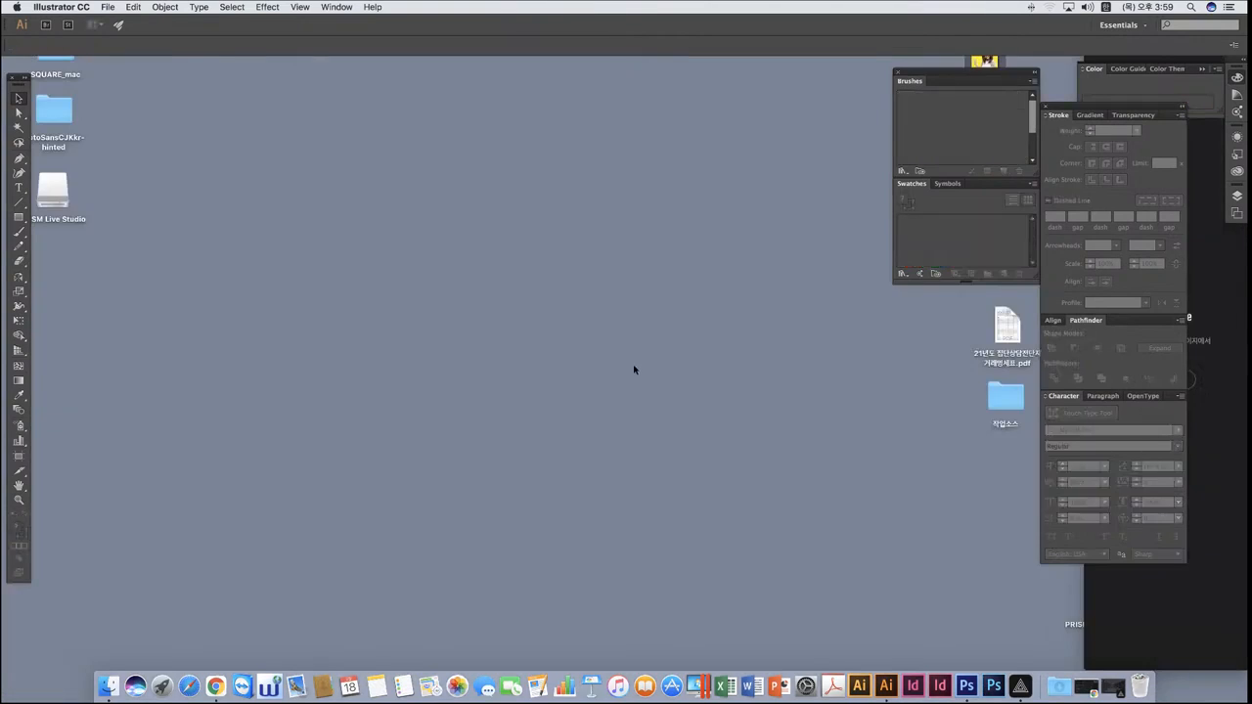
key("super+o")
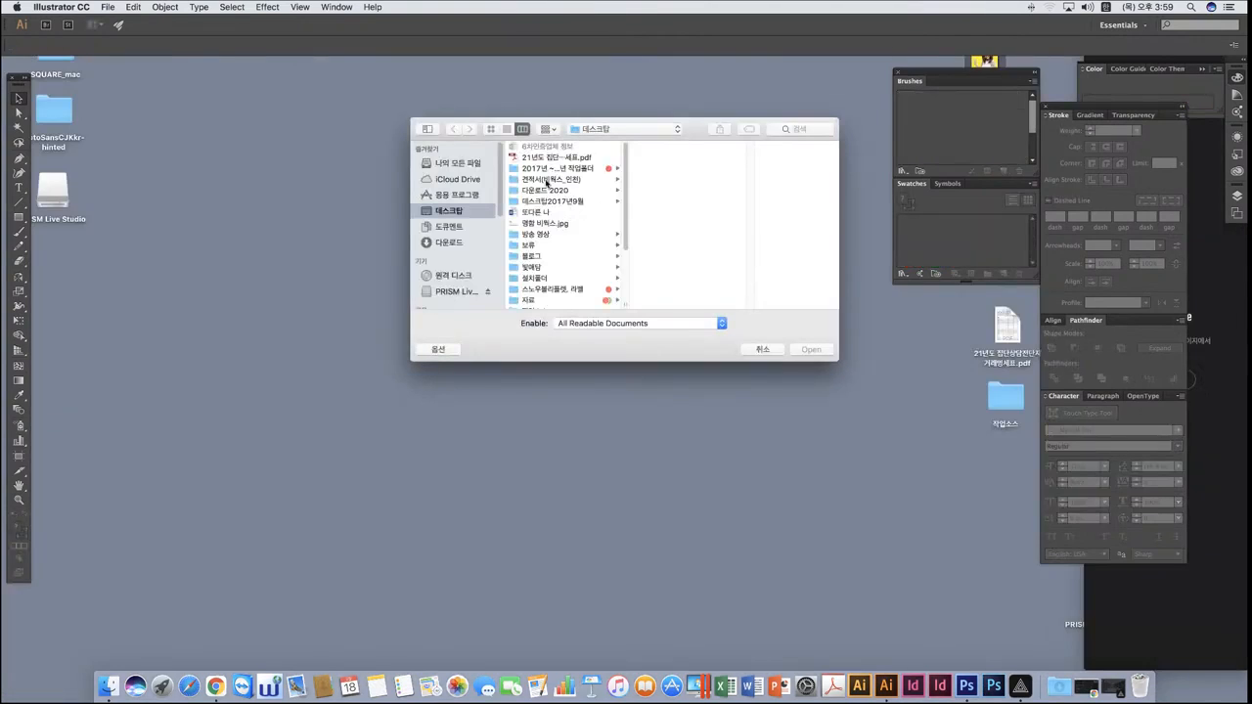
scroll(546, 182, "down", 4)
left_click(550, 238)
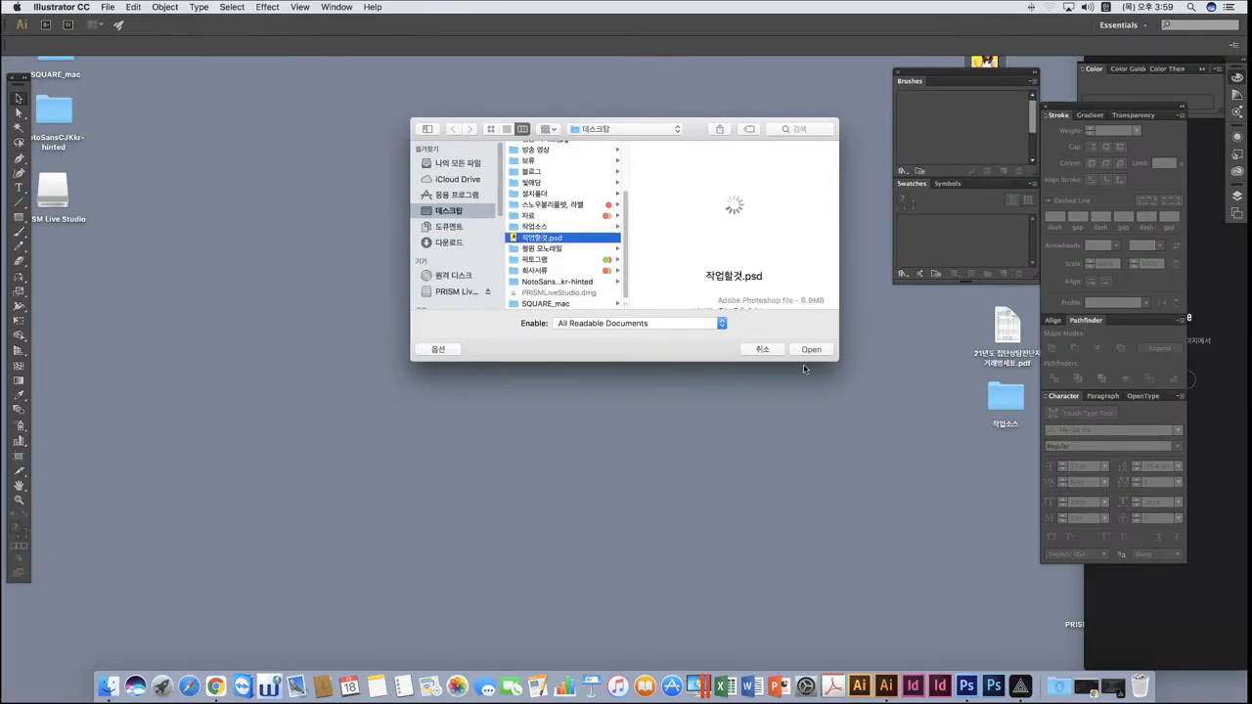
left_click(812, 349)
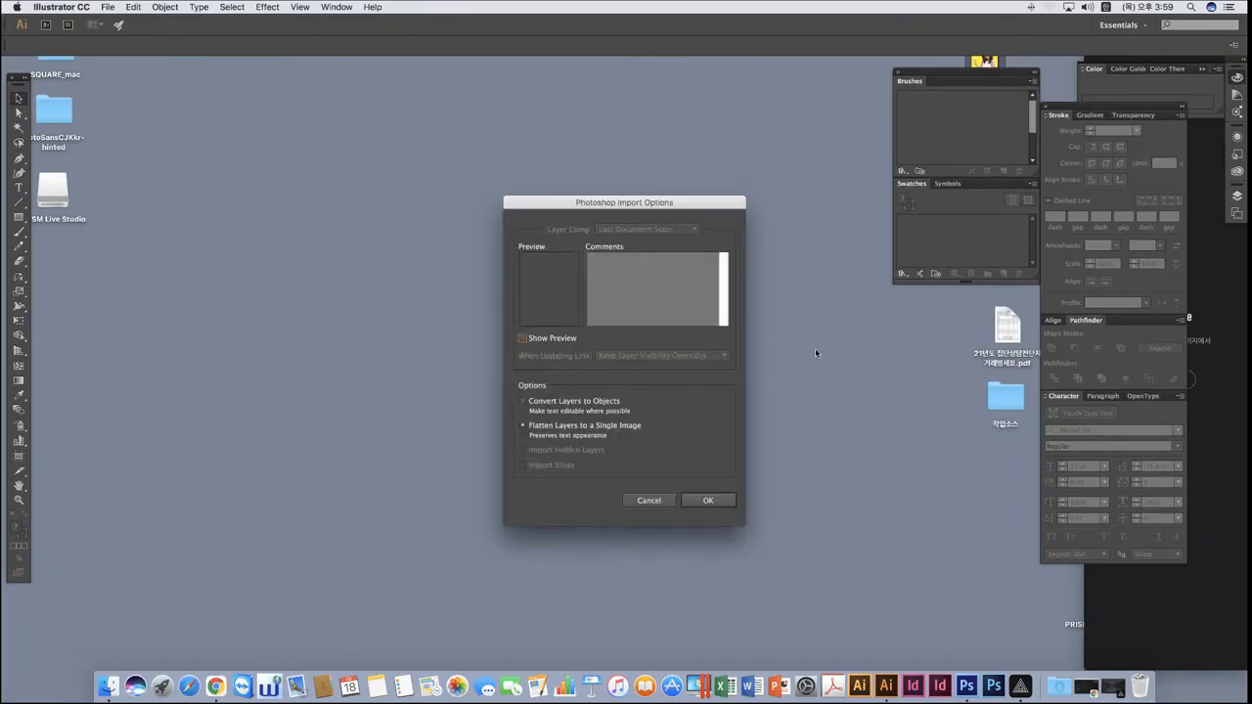
left_click(529, 403)
left_click(708, 500)
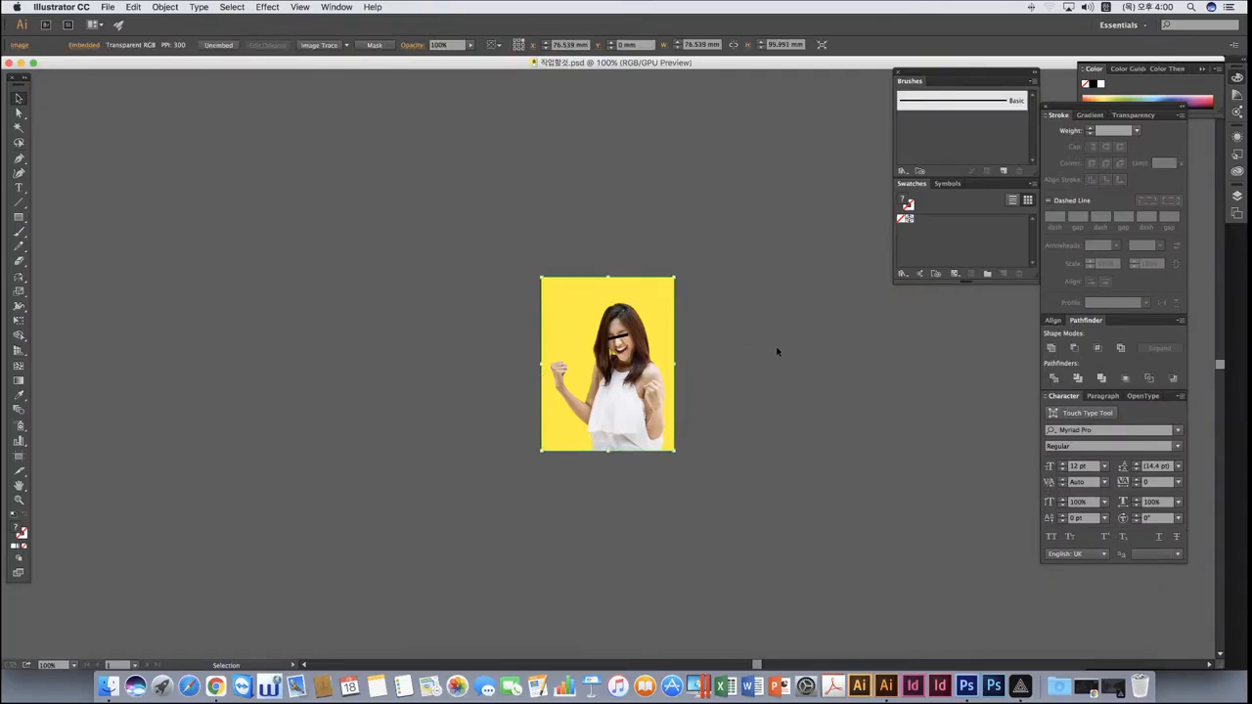
Pull the cut-out woman and the background photo off opposite sides of the artboard, and undo both moves.
left_click(776, 351)
left_click(638, 406)
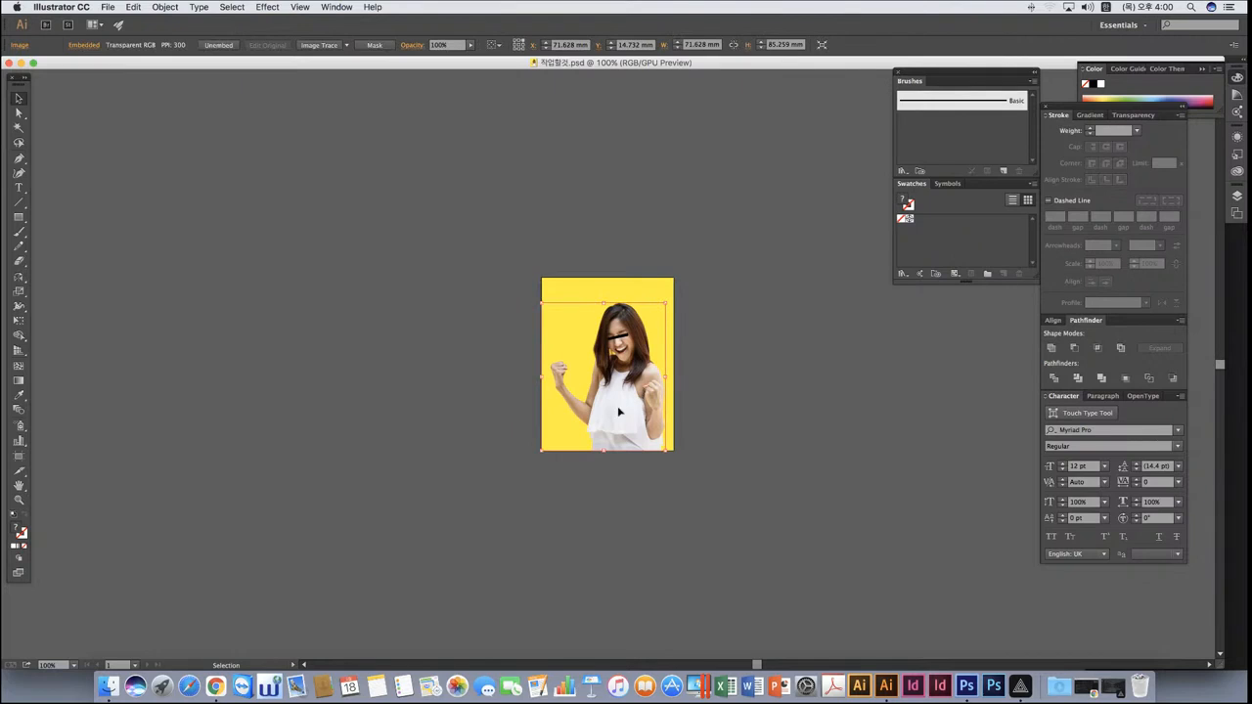
left_click_drag(626, 389, 830, 385)
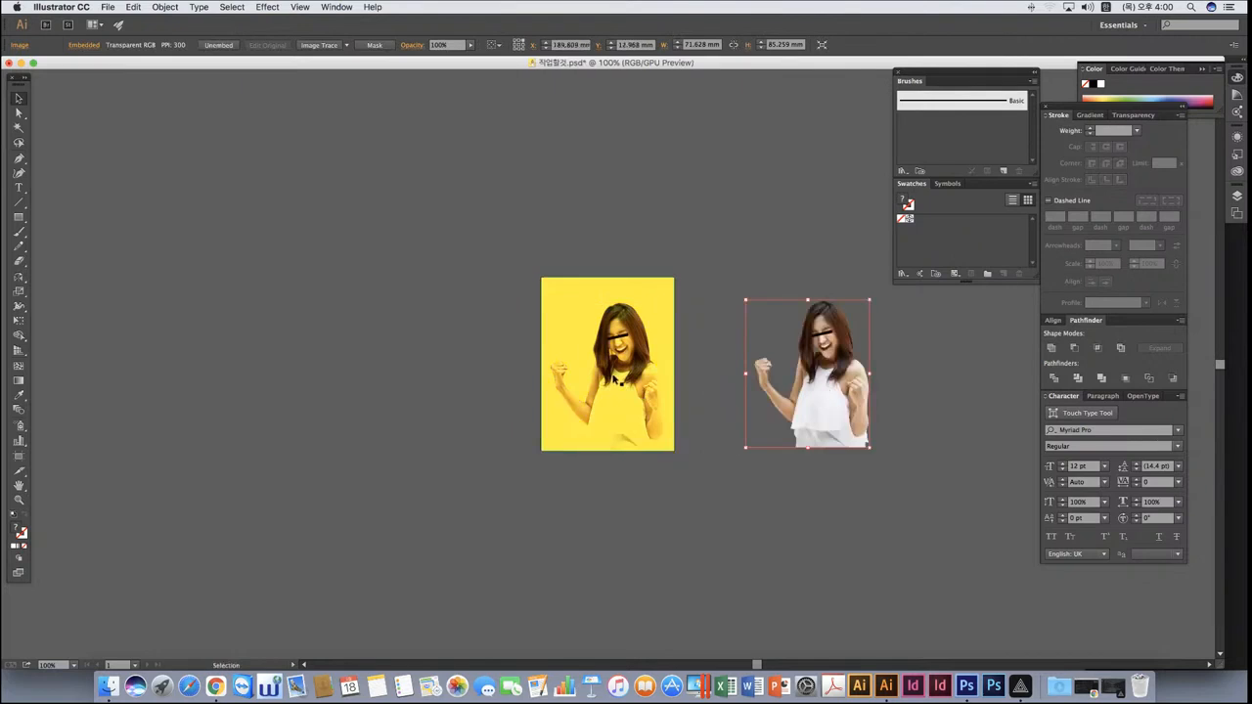
left_click(619, 404)
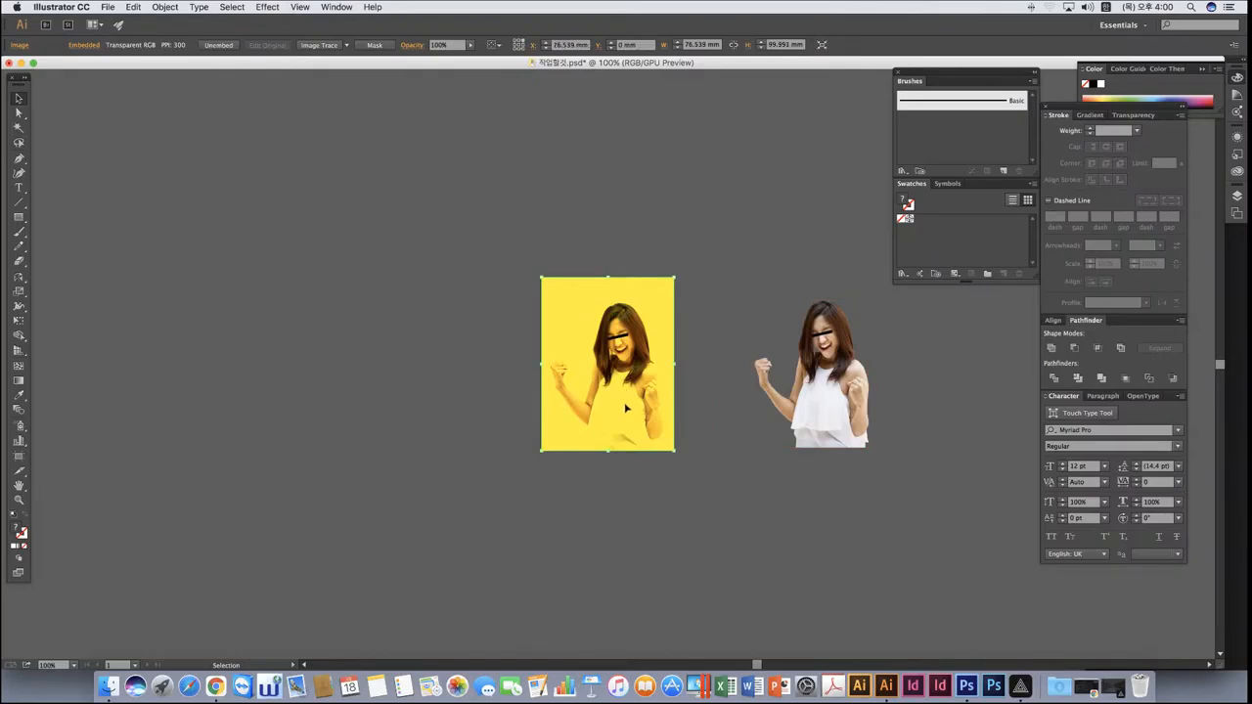
left_click_drag(627, 401, 455, 401)
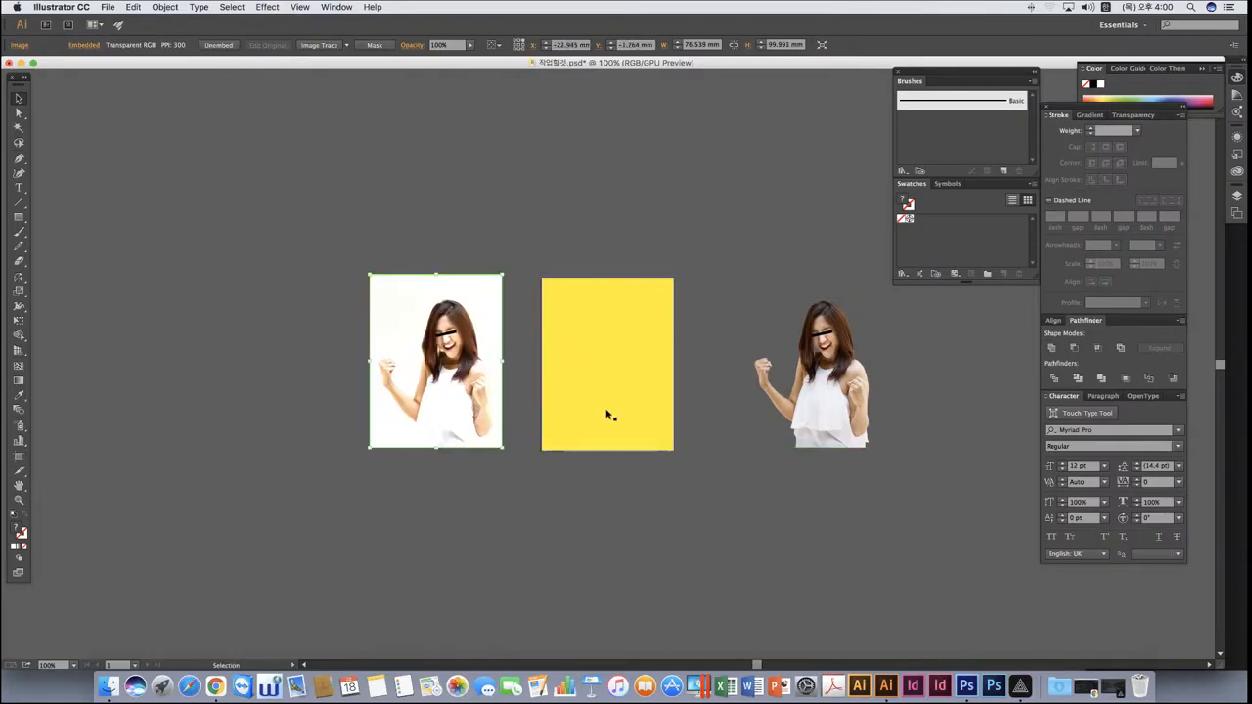
key("super+z")
key("cmd+z")
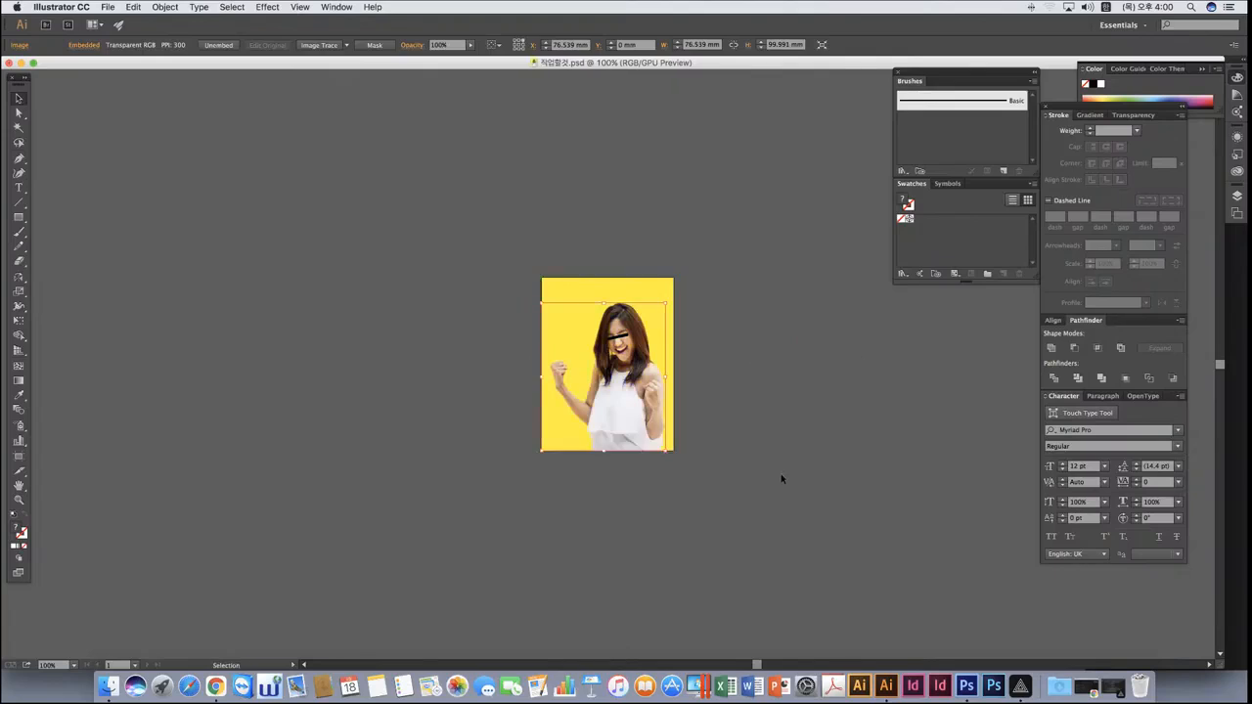
Move the cut-out woman away to the left of the artboard and undo that move.
left_click(804, 433)
left_click_drag(401, 247, 757, 542)
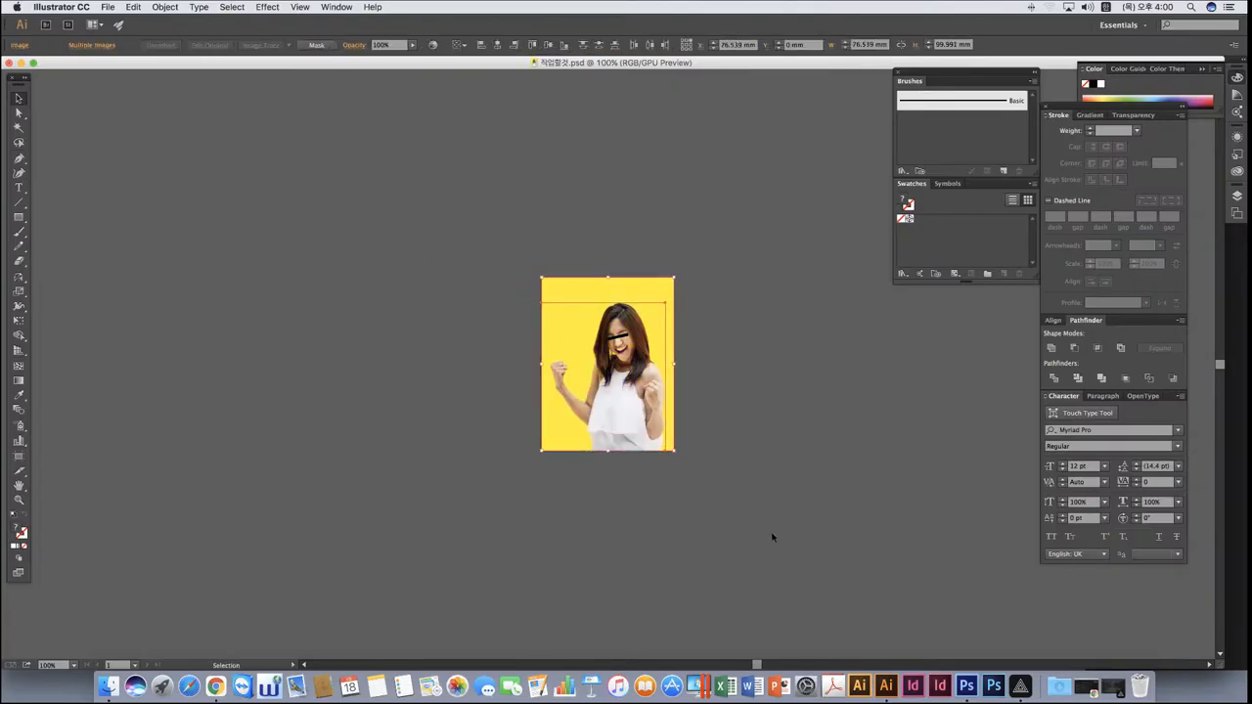
left_click(418, 213)
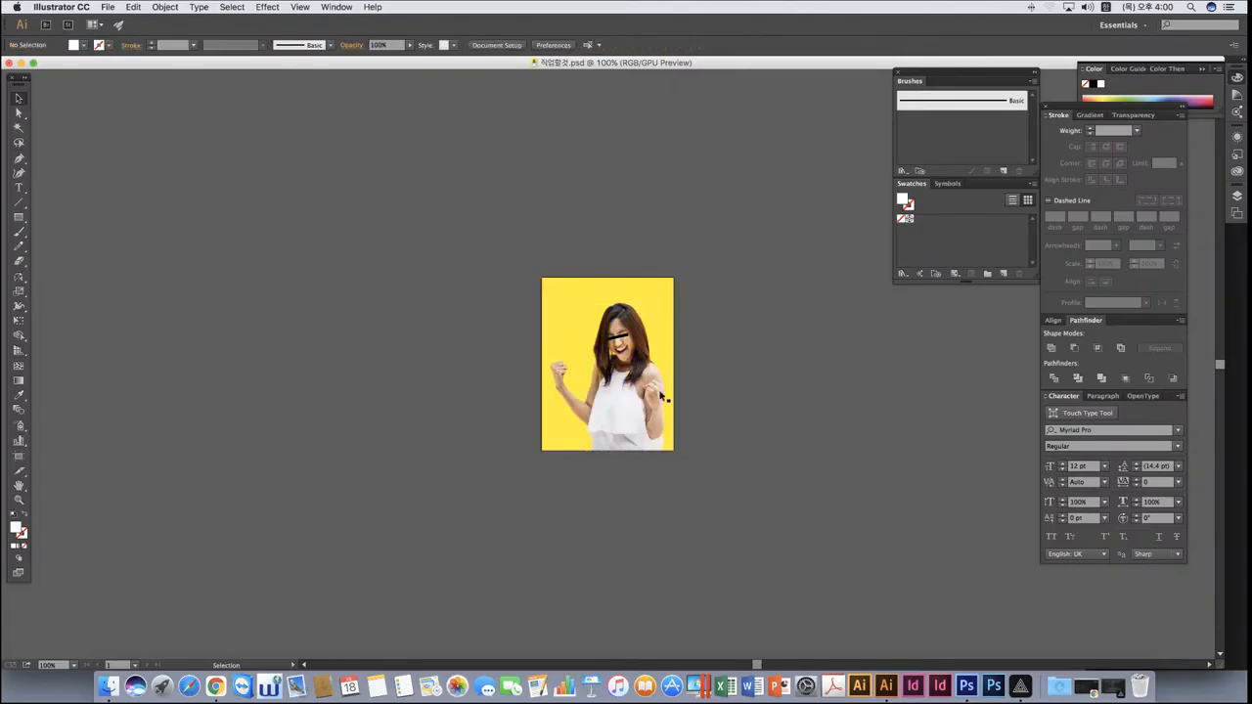
left_click_drag(653, 390, 329, 380)
key("super+z")
Select all the images on the artboard, try grouping them, and undo the grouping.
left_click(788, 505)
left_click_drag(388, 138, 796, 391)
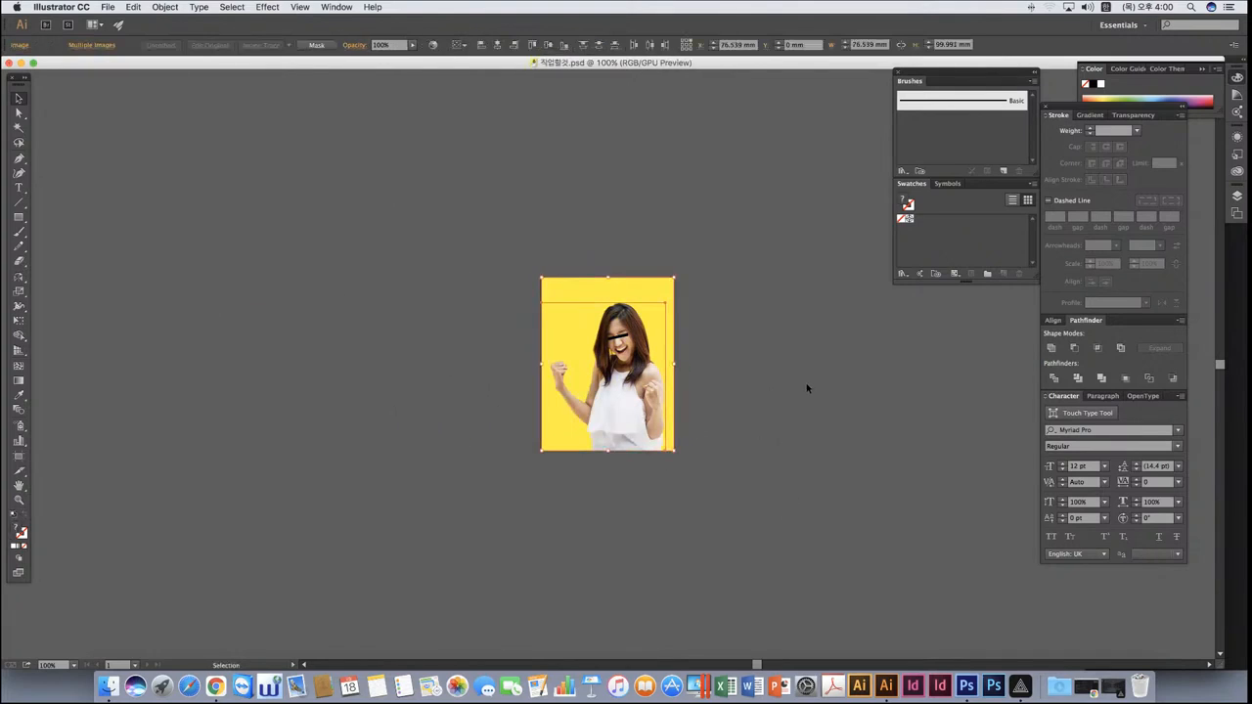
key("a")
key("v")
key("a")
key("Delete")
key("v")
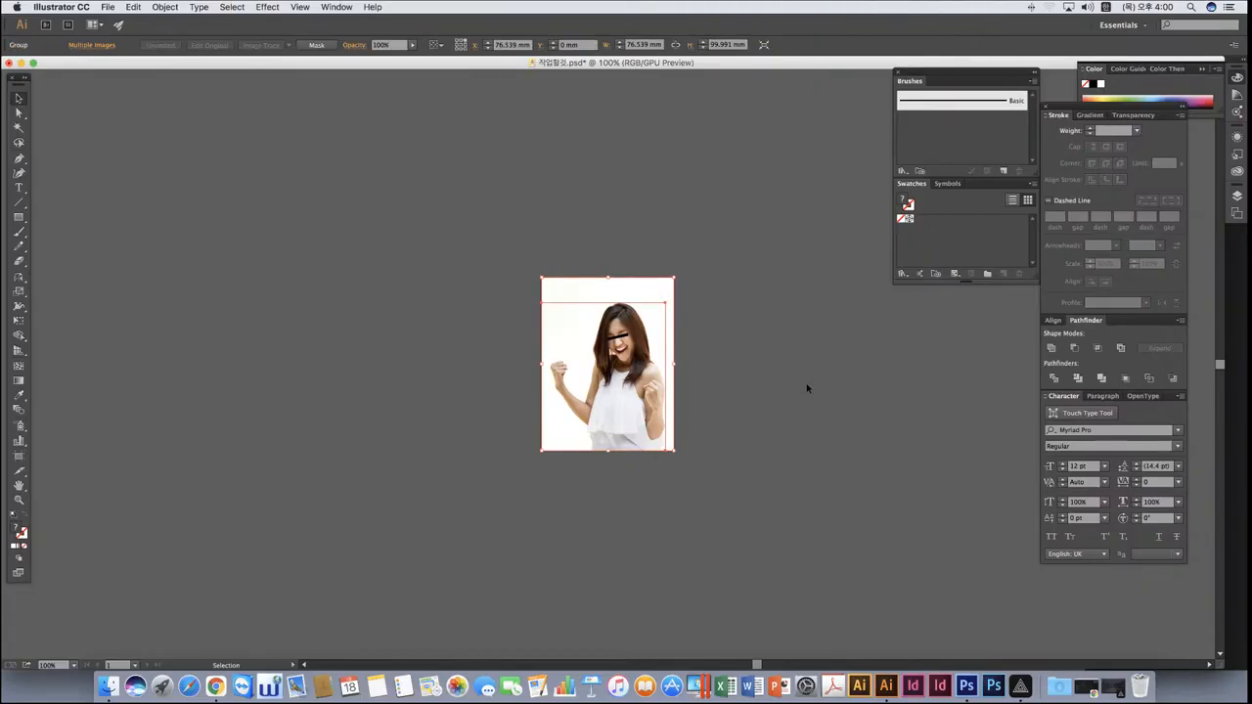
key("super+z")
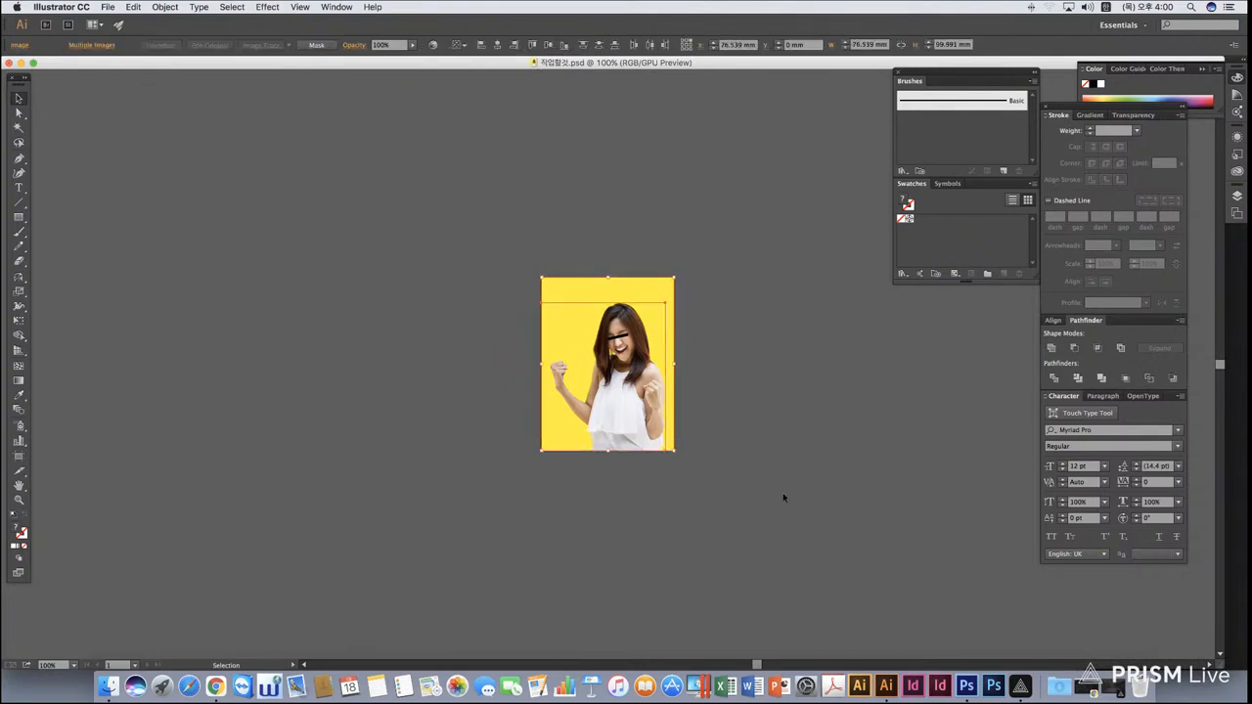
Copy all the images, close the PSD file, and create a new portrait A4 document with the Print profile.
key("a")
key("super+w")
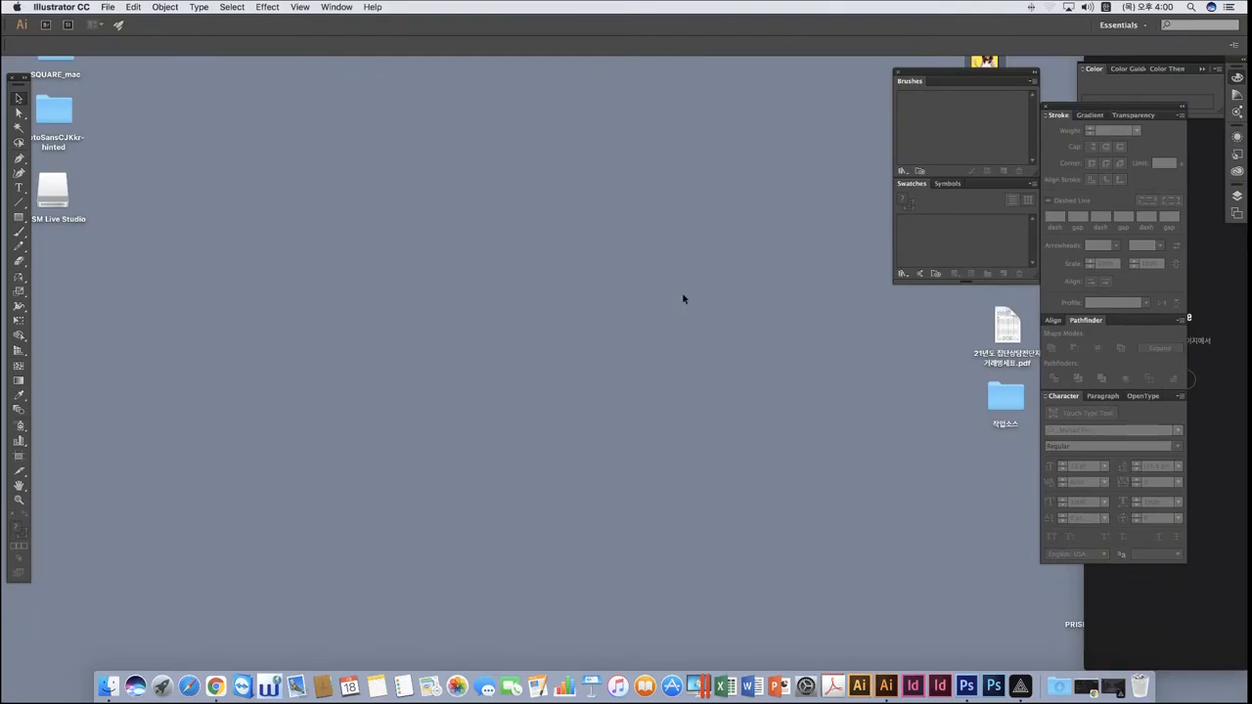
key("super+n")
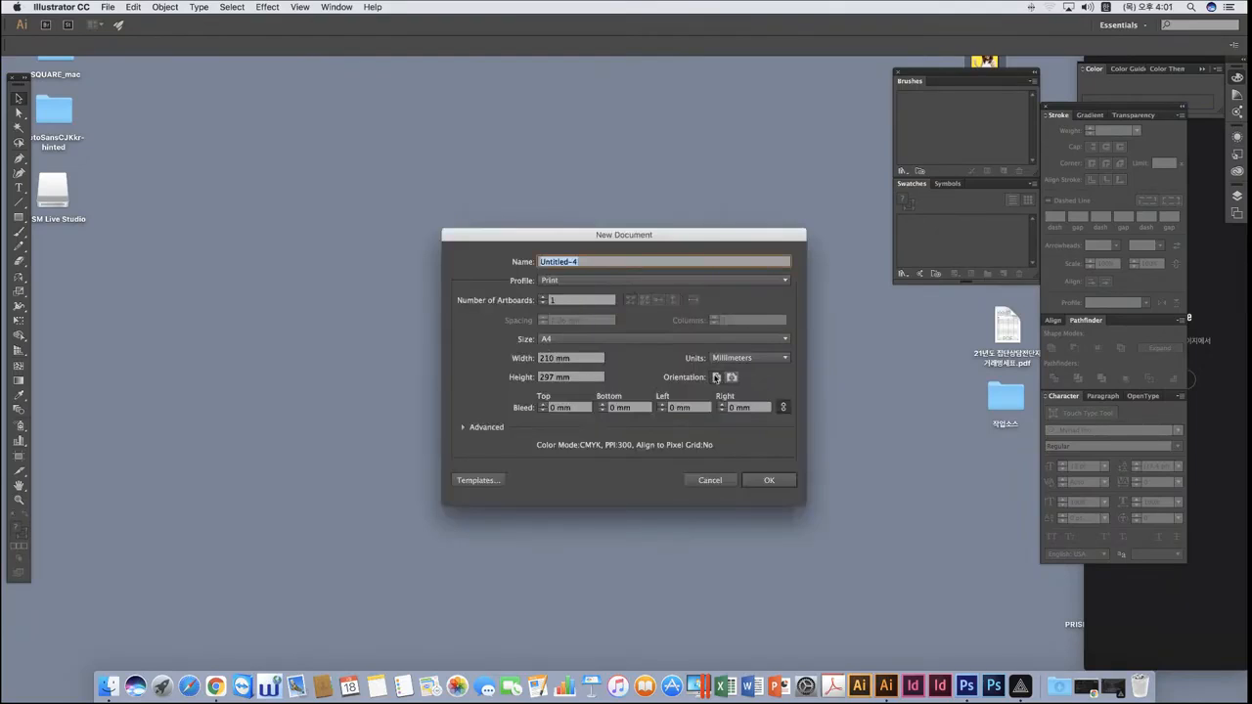
left_click(784, 487)
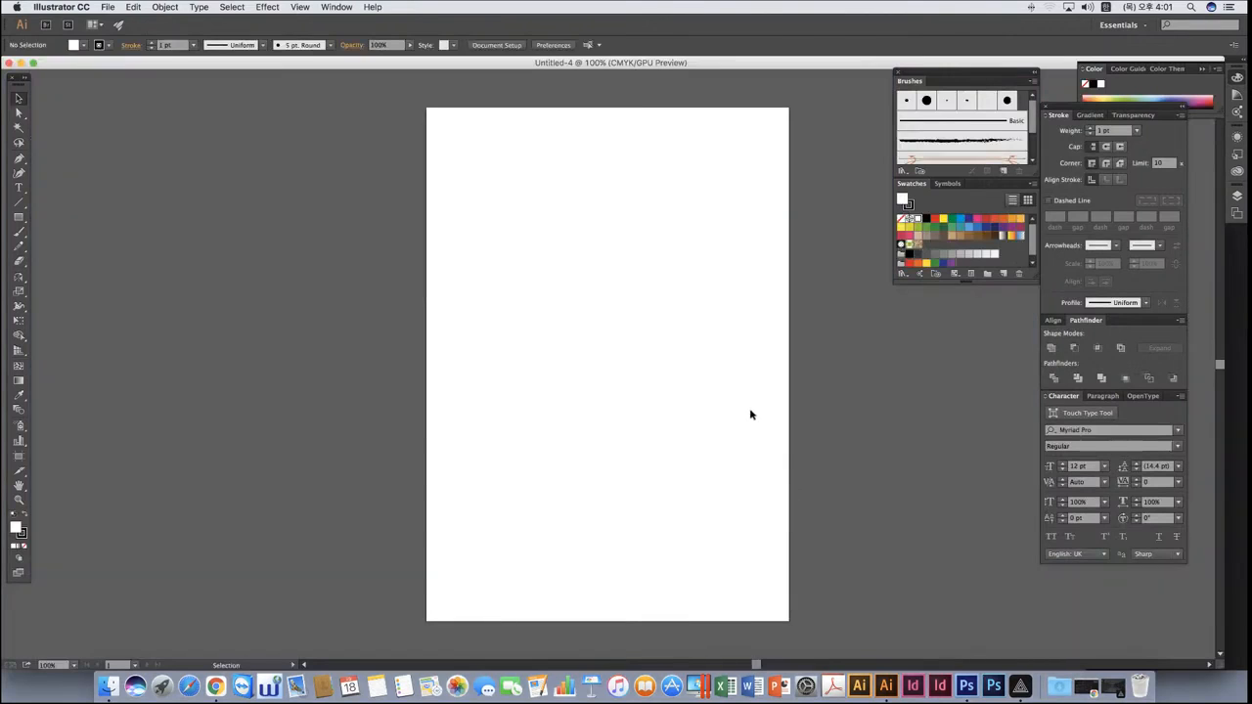
Paste the copied images and move them into the artboard's upper-right corner.
key("a")
key("super+v")
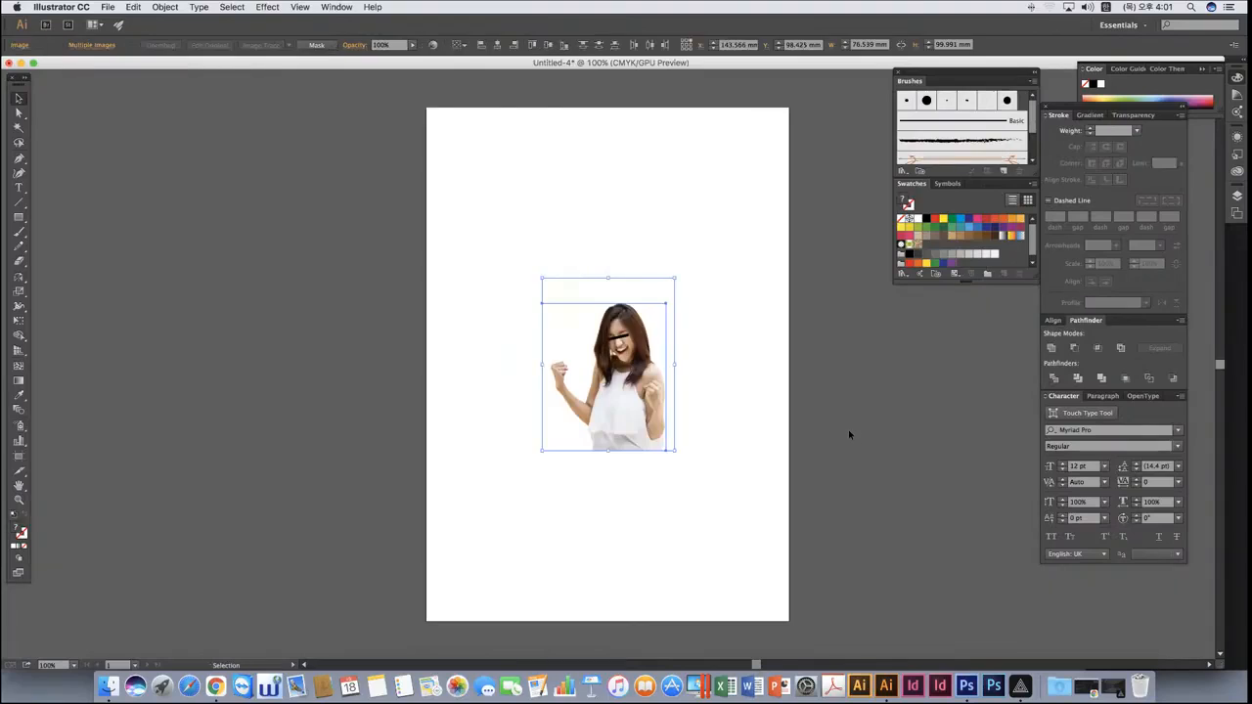
left_click_drag(629, 418, 742, 245)
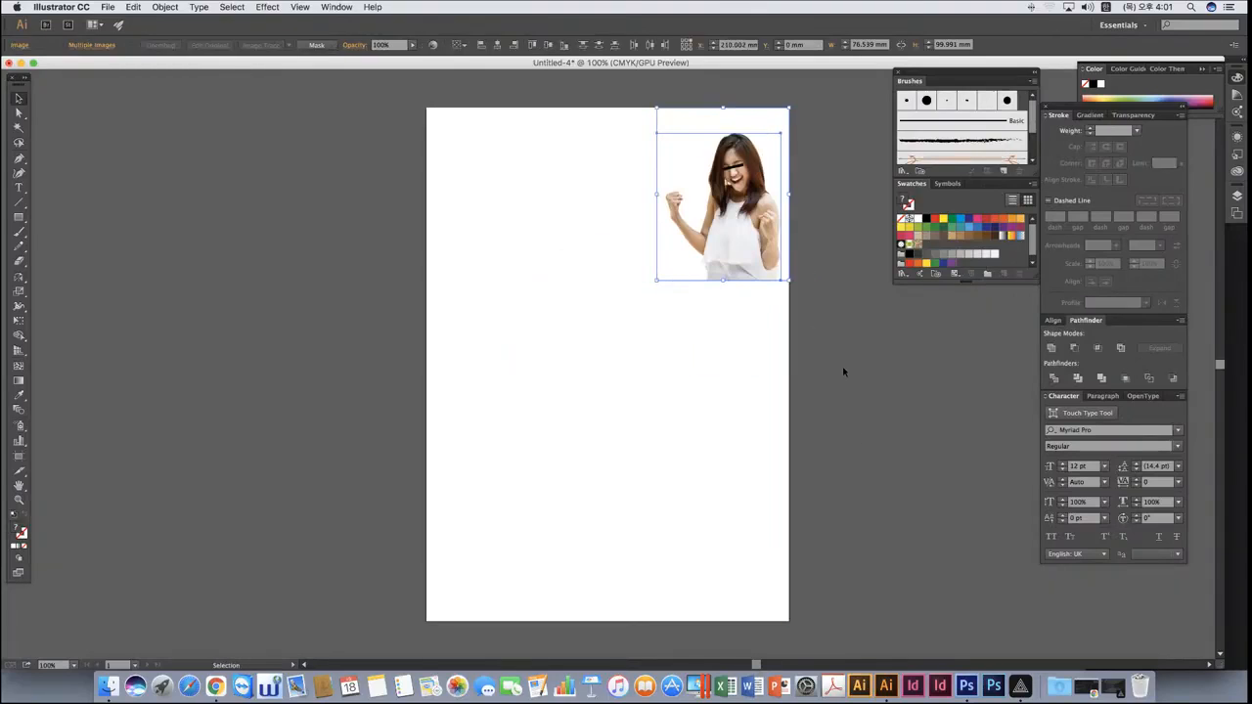
left_click(842, 372)
Set the blending mode of the larger photo behind the cut-out woman to Multiply.
left_click(722, 181)
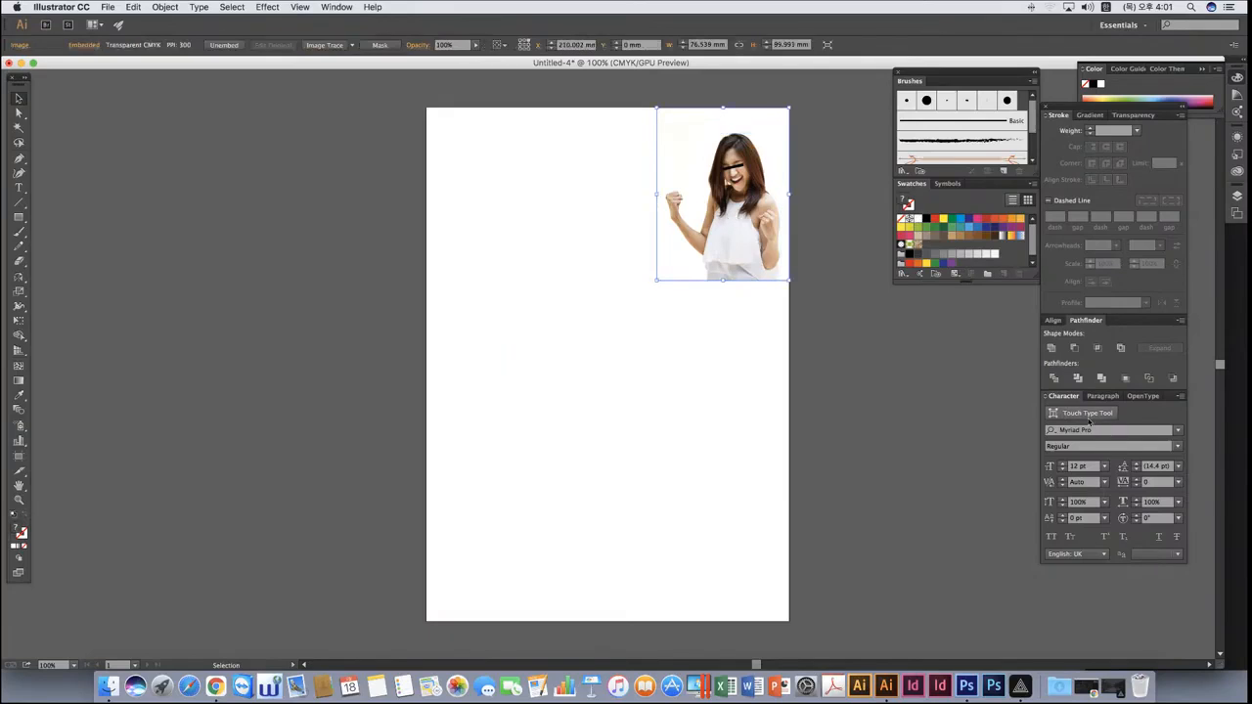
left_click(1134, 115)
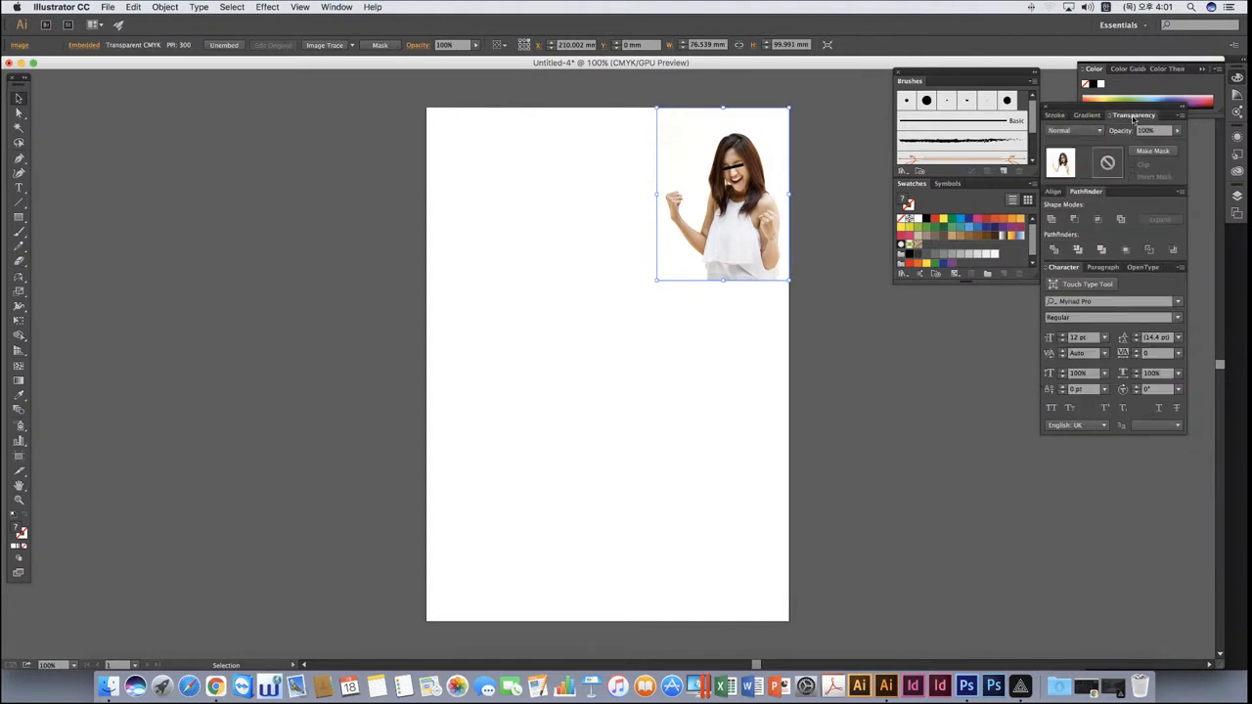
left_click(833, 224)
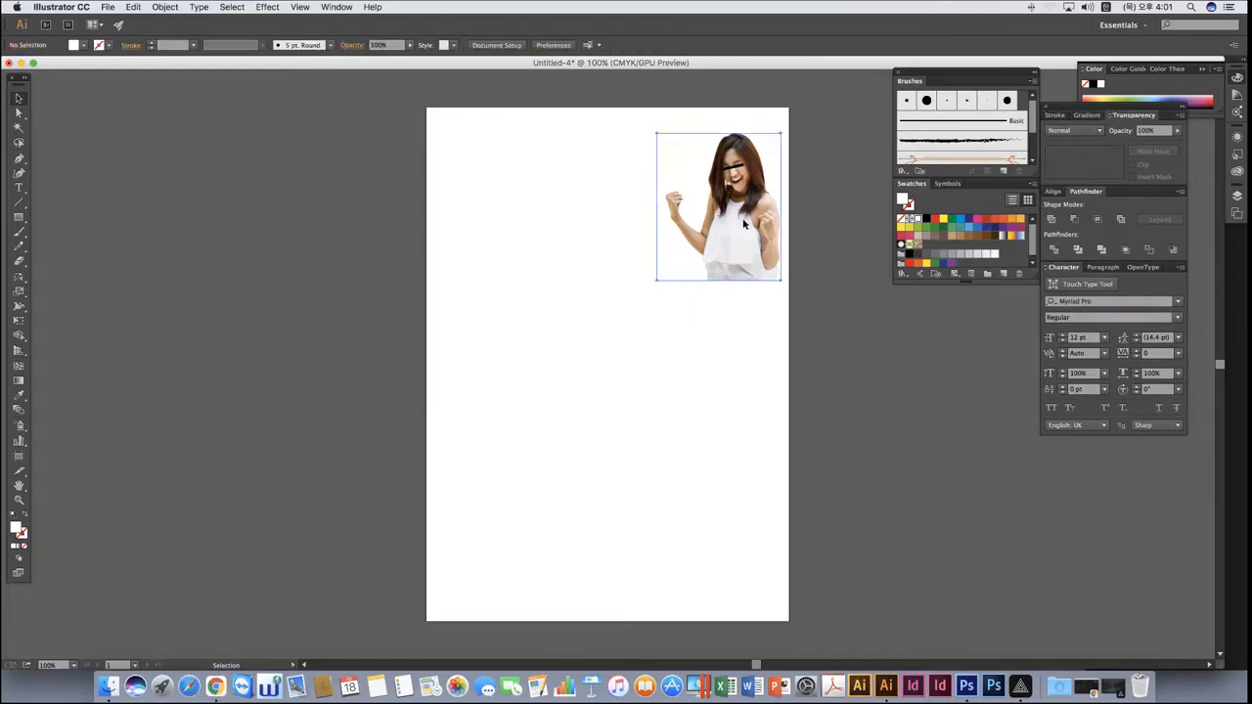
left_click(746, 223)
left_click(704, 131)
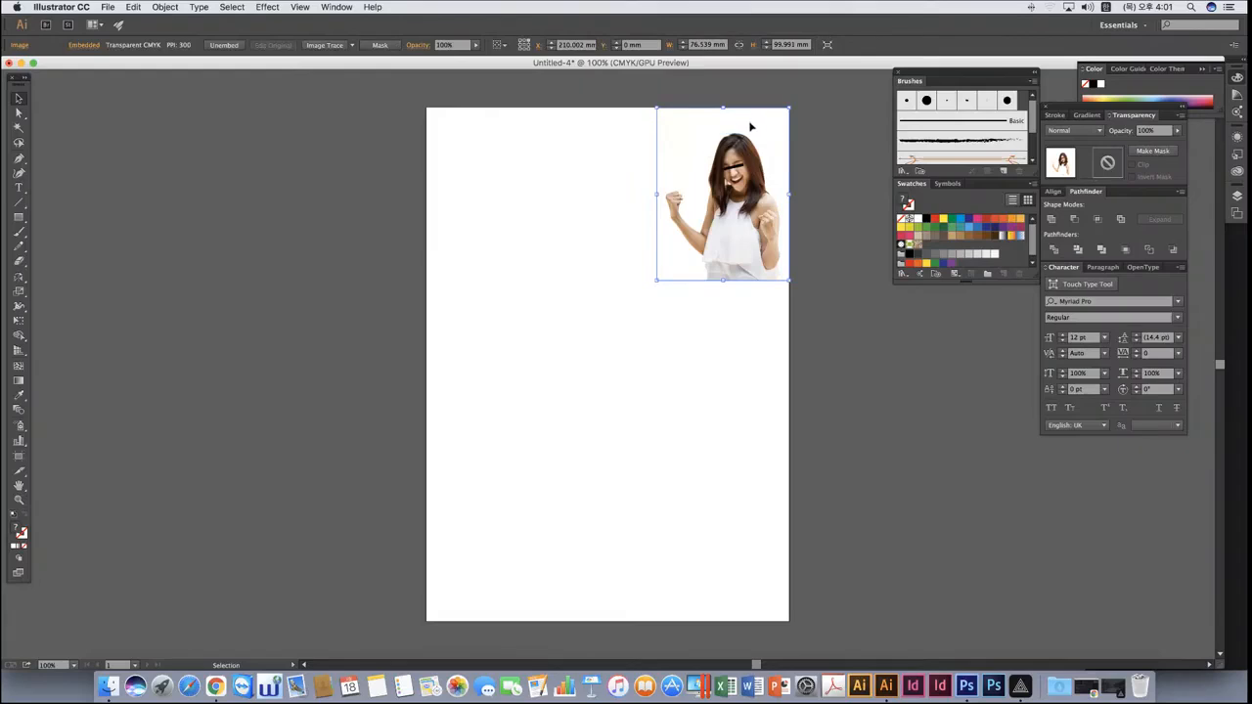
left_click(1096, 131)
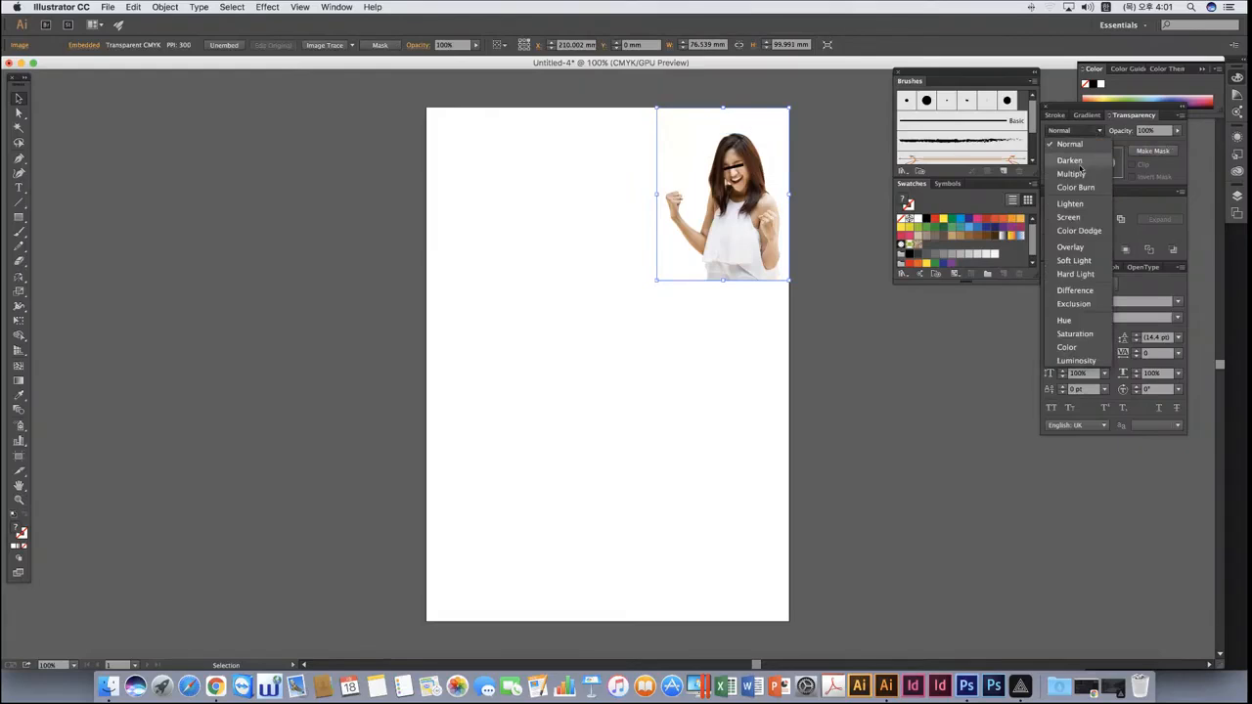
left_click(1082, 177)
left_click(858, 285)
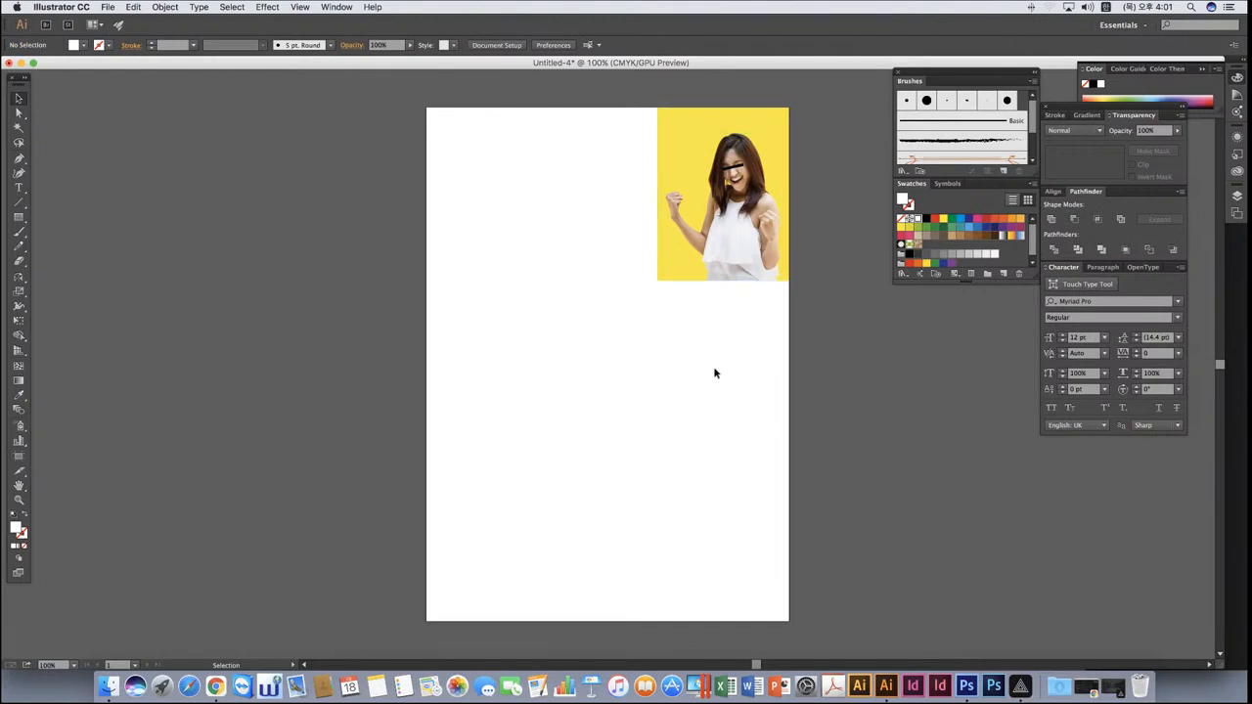
Enlarge both images together from the artboard's upper-right corner to about 120 mm tall.
left_click_drag(513, 168, 704, 358)
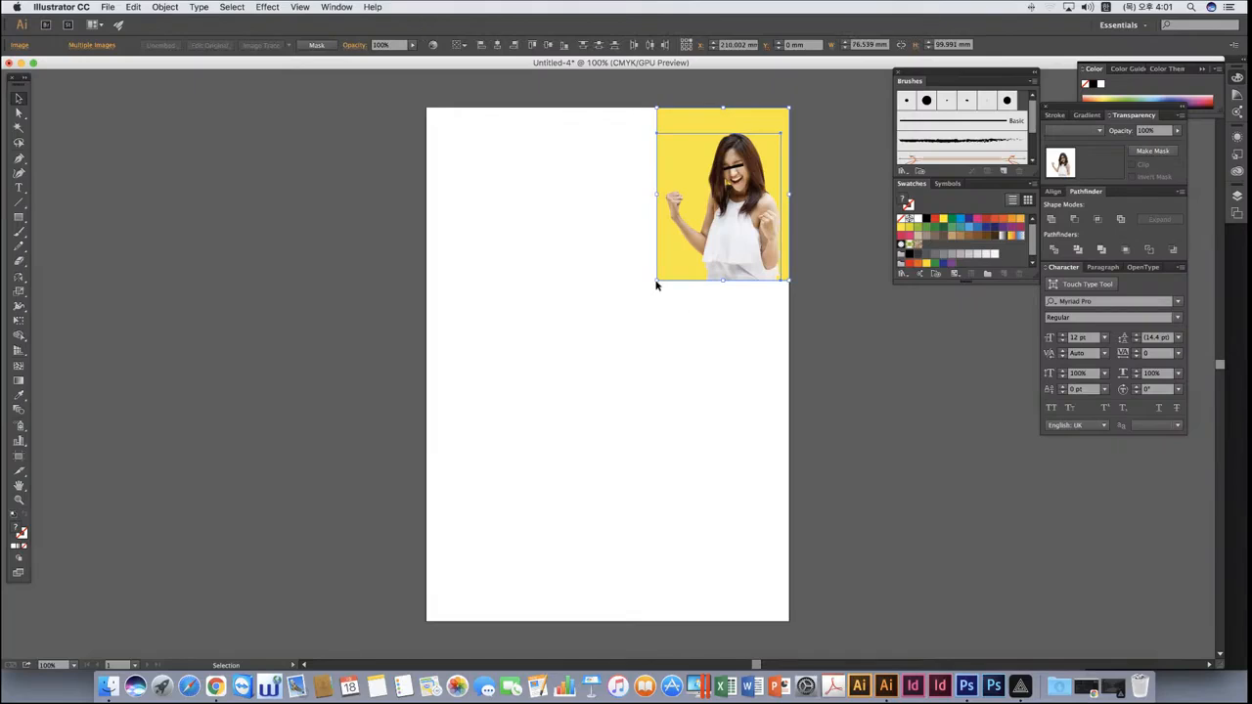
left_click_drag(660, 281, 590, 360)
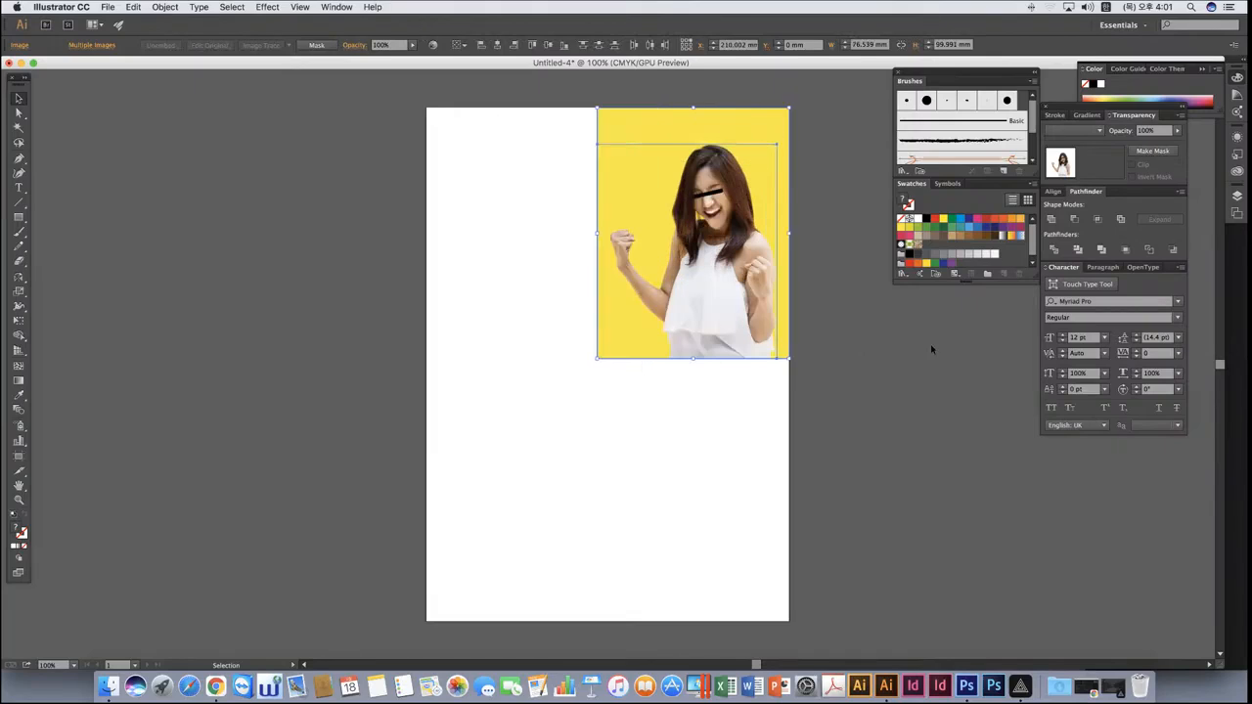
left_click(876, 369)
left_click(604, 355)
left_click_drag(598, 358, 630, 315)
left_click(935, 420)
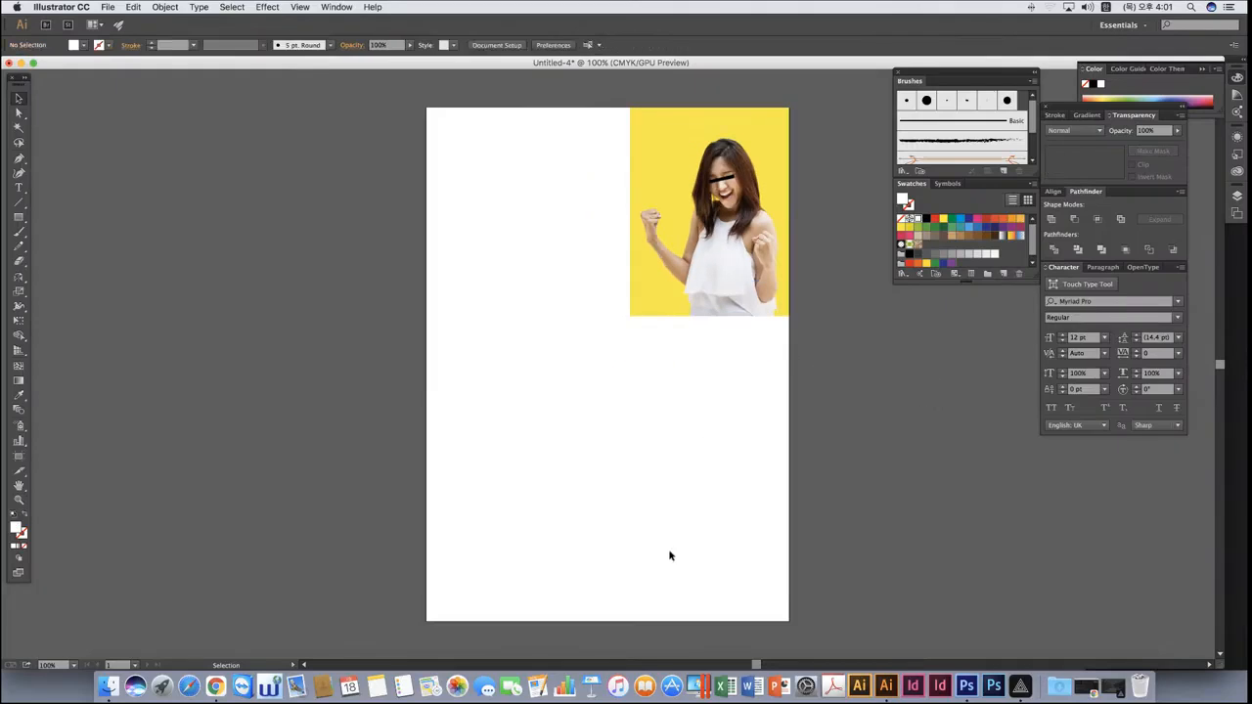
Shorten the artboard from below to 120.42 mm high so it ends at the images' lower edge.
left_click(18, 457)
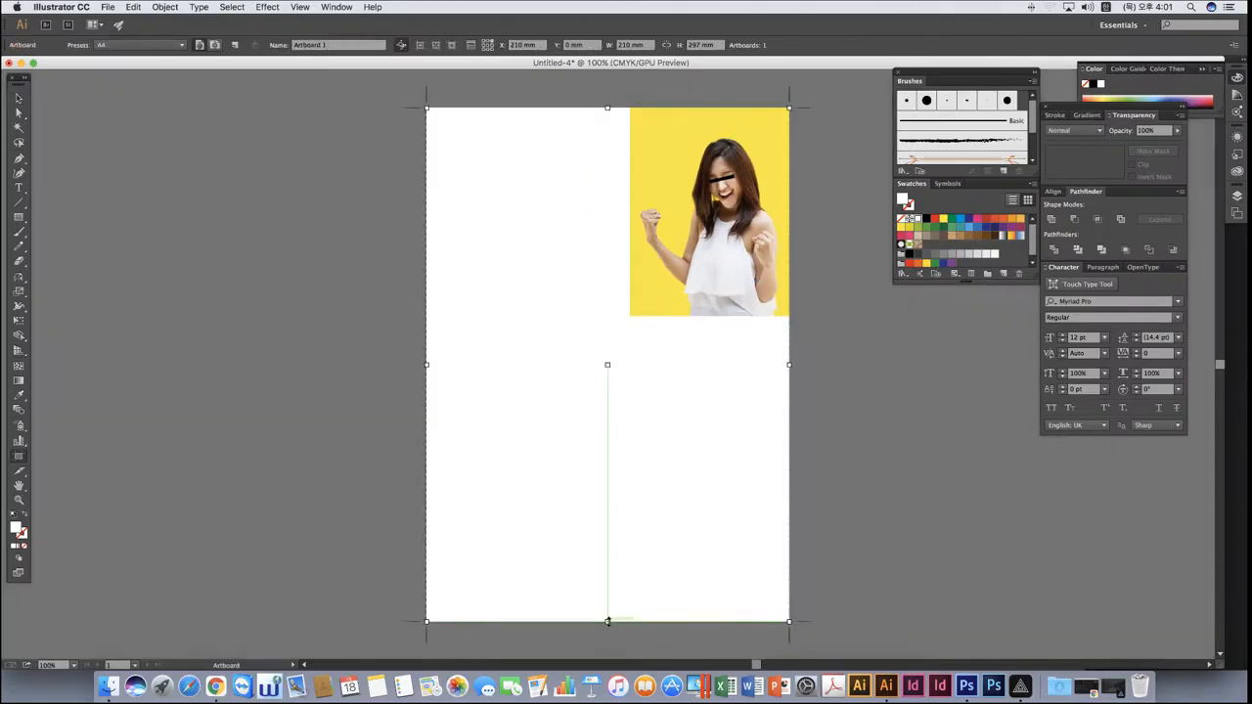
left_click_drag(606, 621, 627, 315)
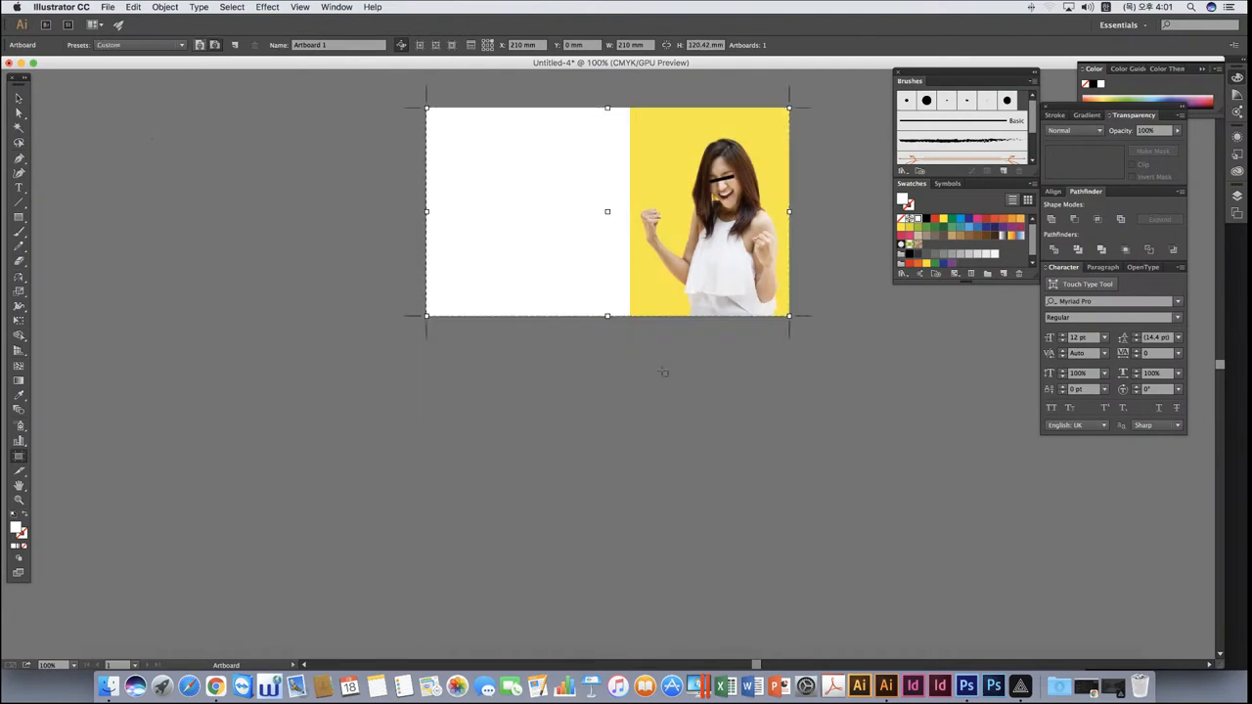
left_click(19, 97)
scroll(306, 208, "up", 5)
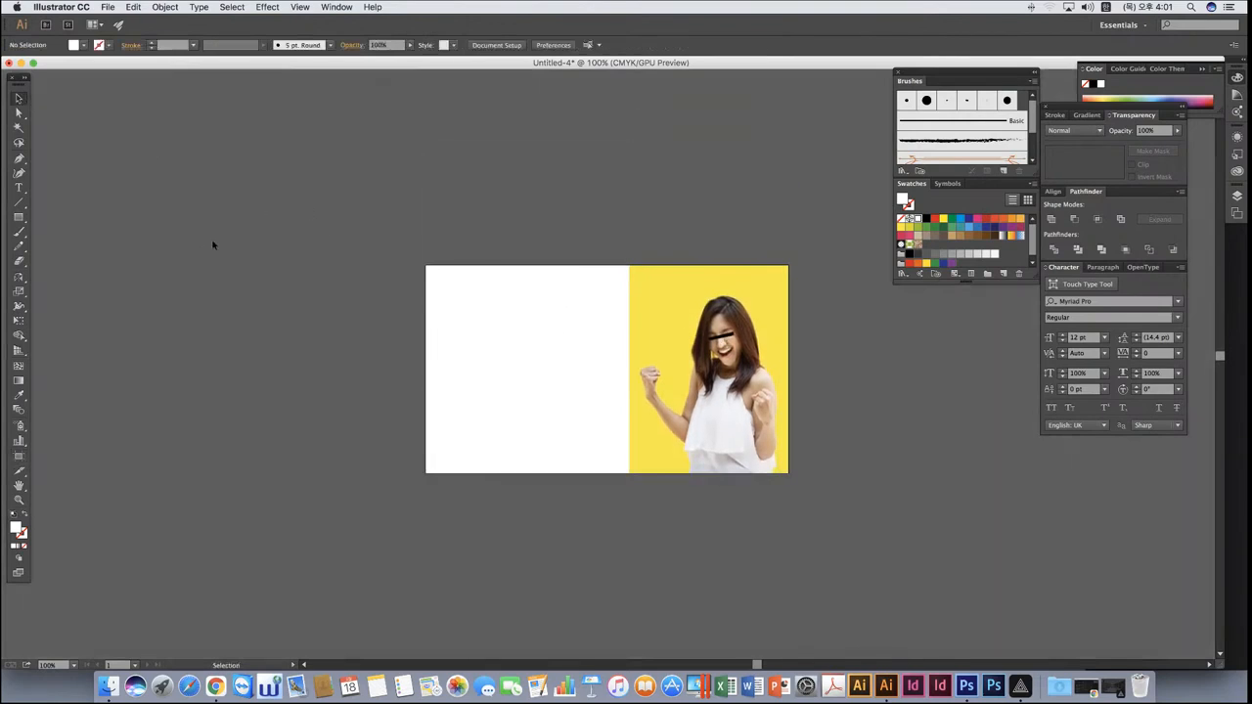
Draw a rectangle of about 210 × 120.42 mm that covers the whole artboard.
left_click(19, 216)
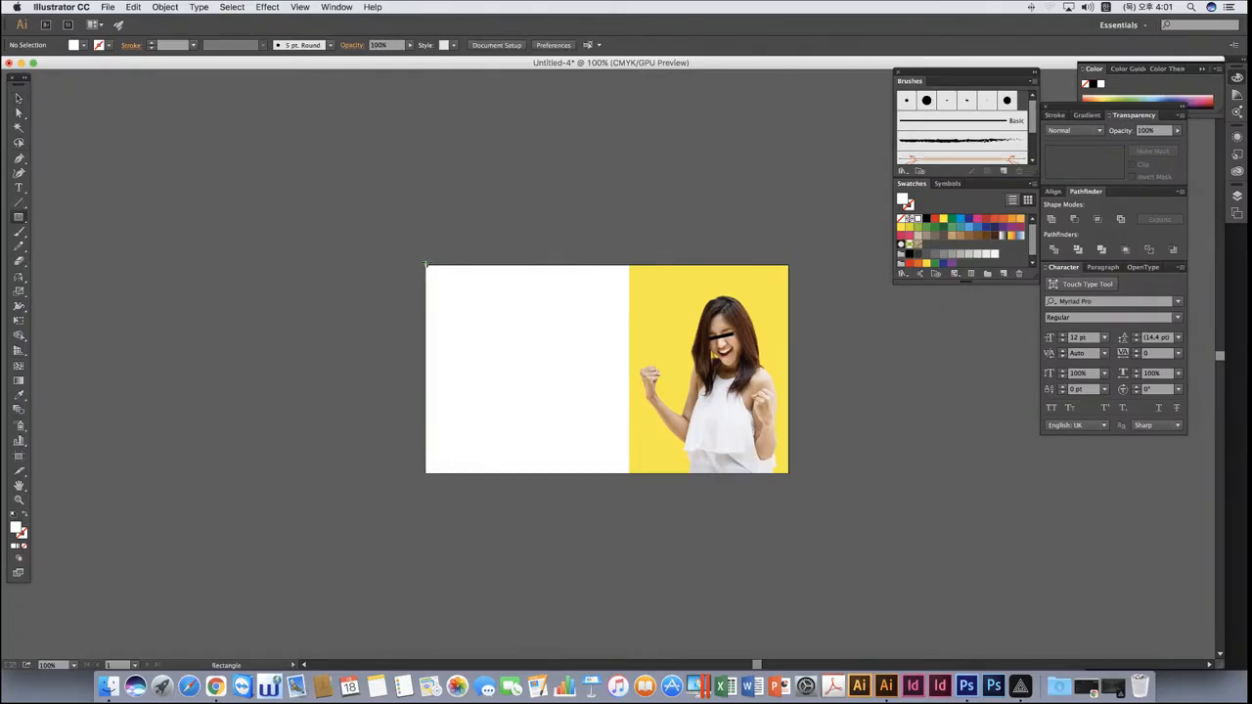
key("super+equal")
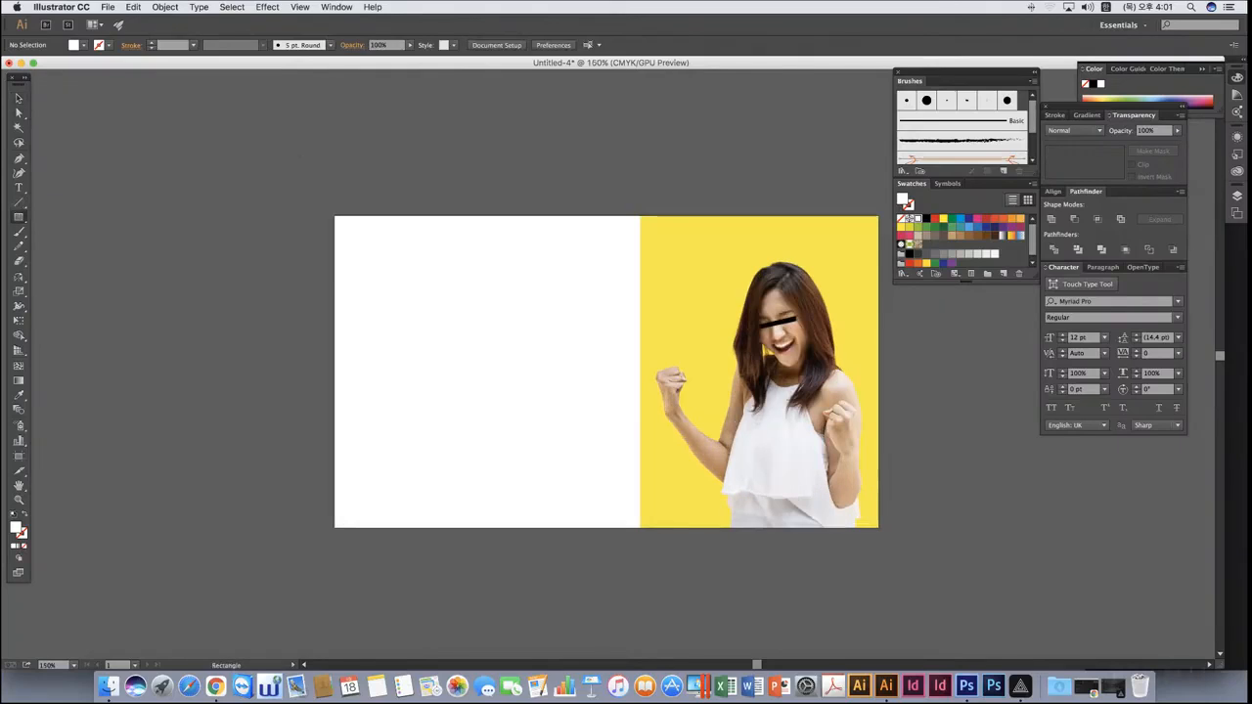
left_click_drag(334, 215, 878, 528)
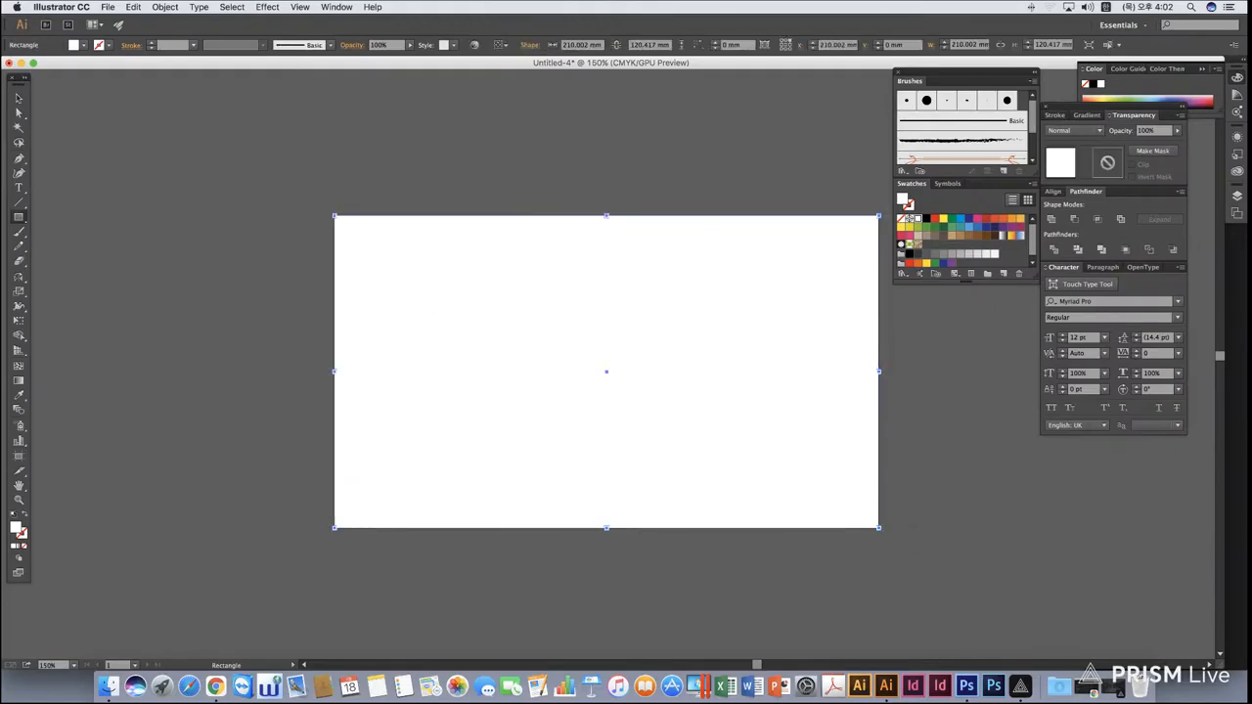
Fill the artboard-sized rectangle with dark blue and send it behind all the images.
key("v")
left_click(946, 221)
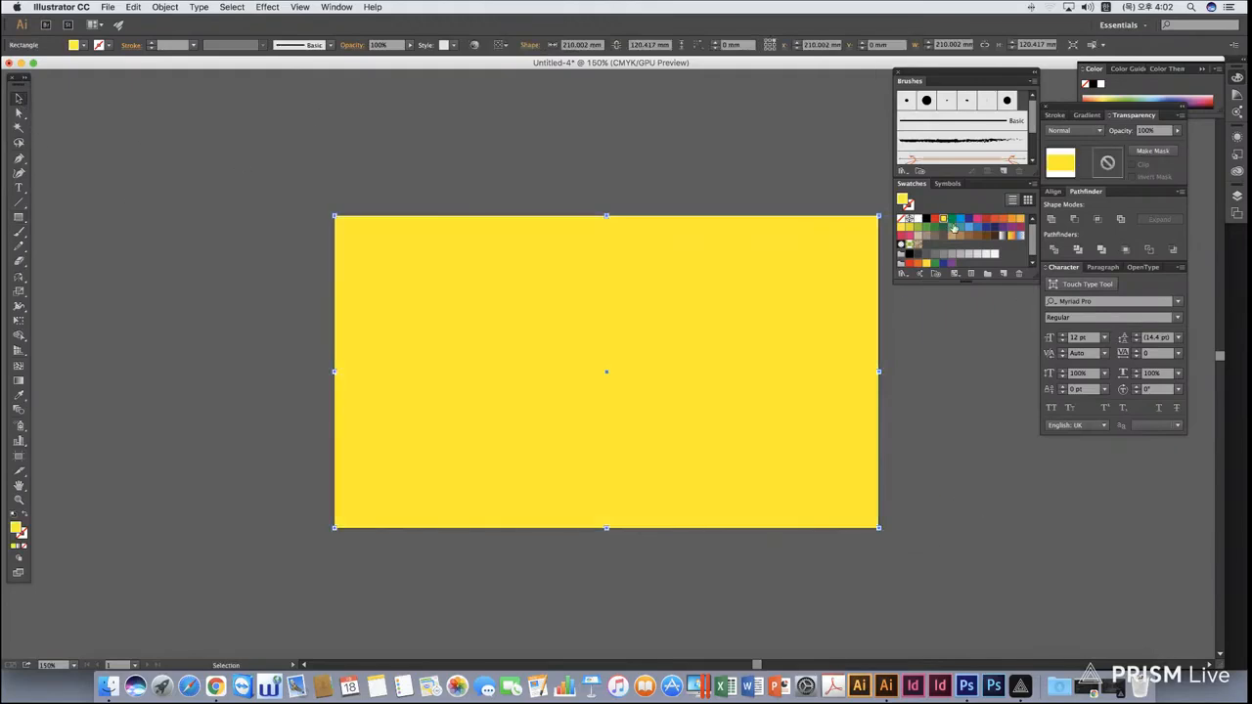
left_click(985, 227)
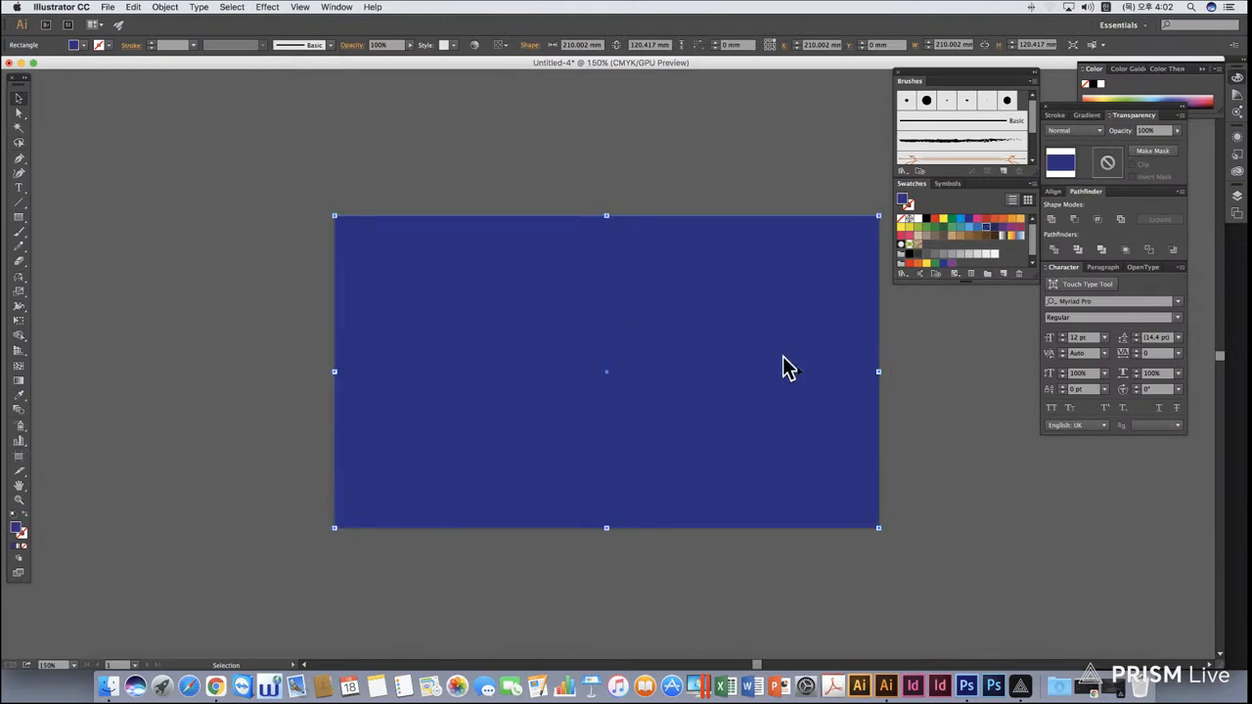
key("shift+super+[")
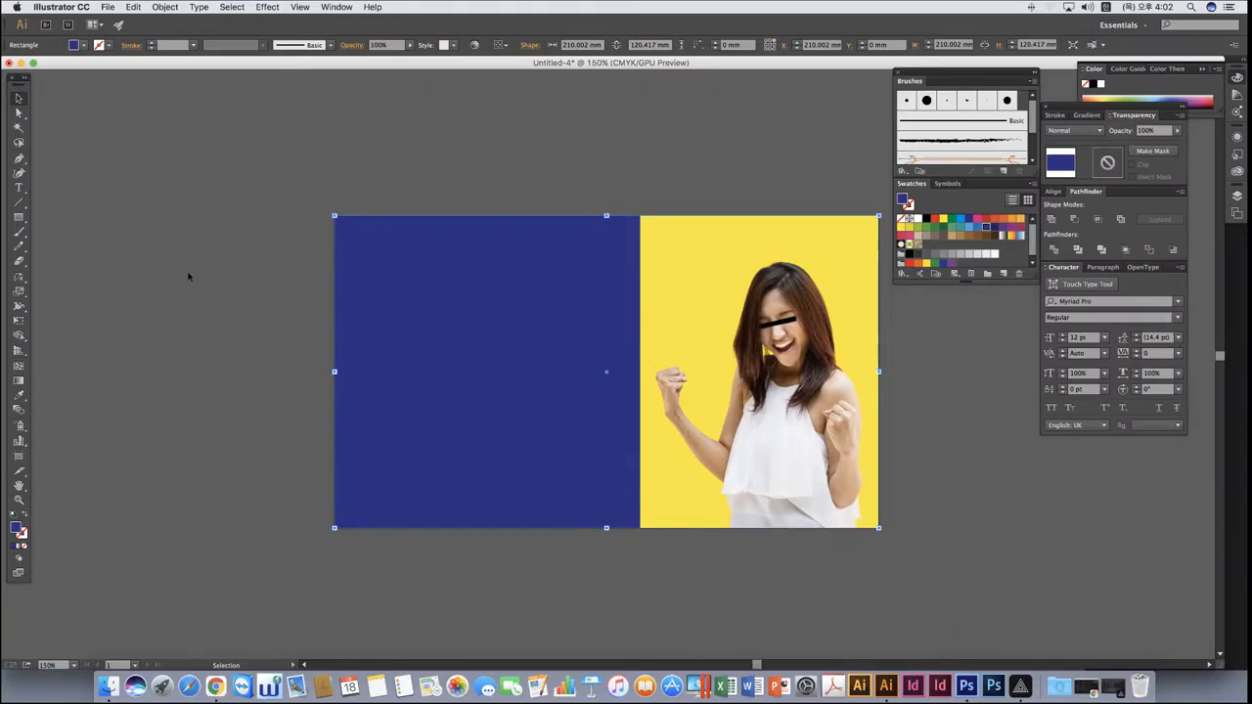
Try to fill the rectangle by sampling the yellow beside the woman with the Eyedropper.
left_click(18, 396)
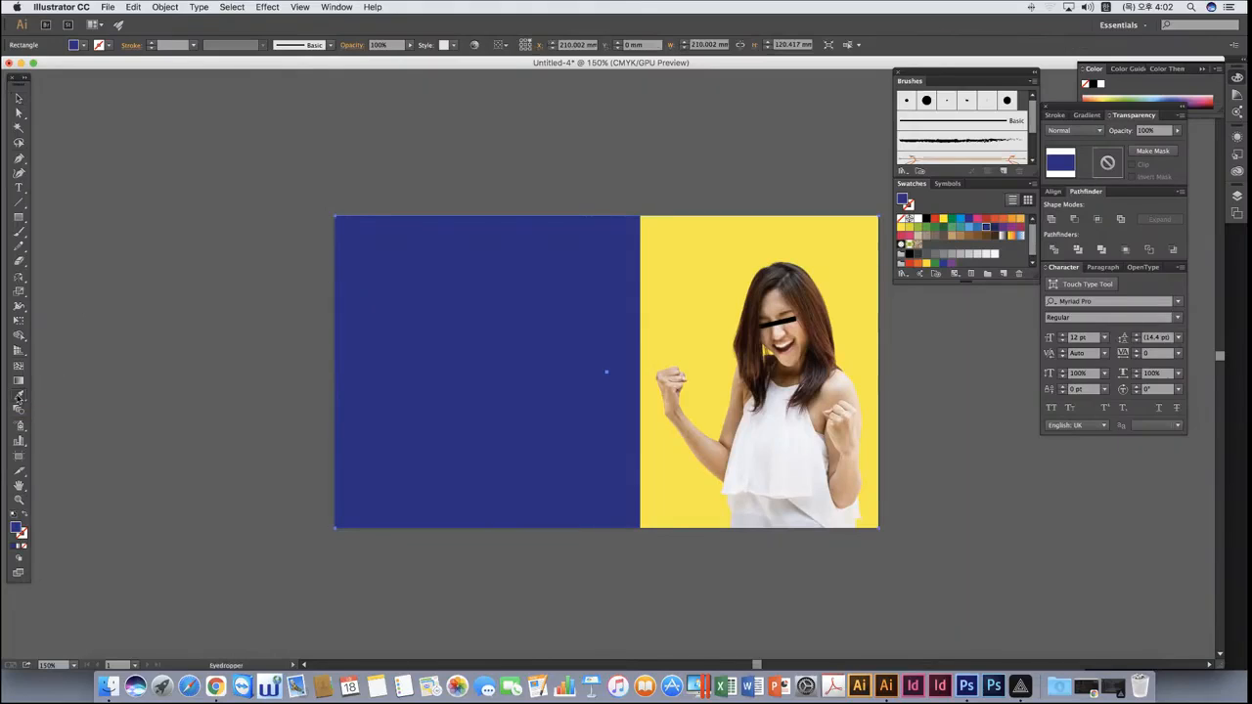
left_click(704, 302)
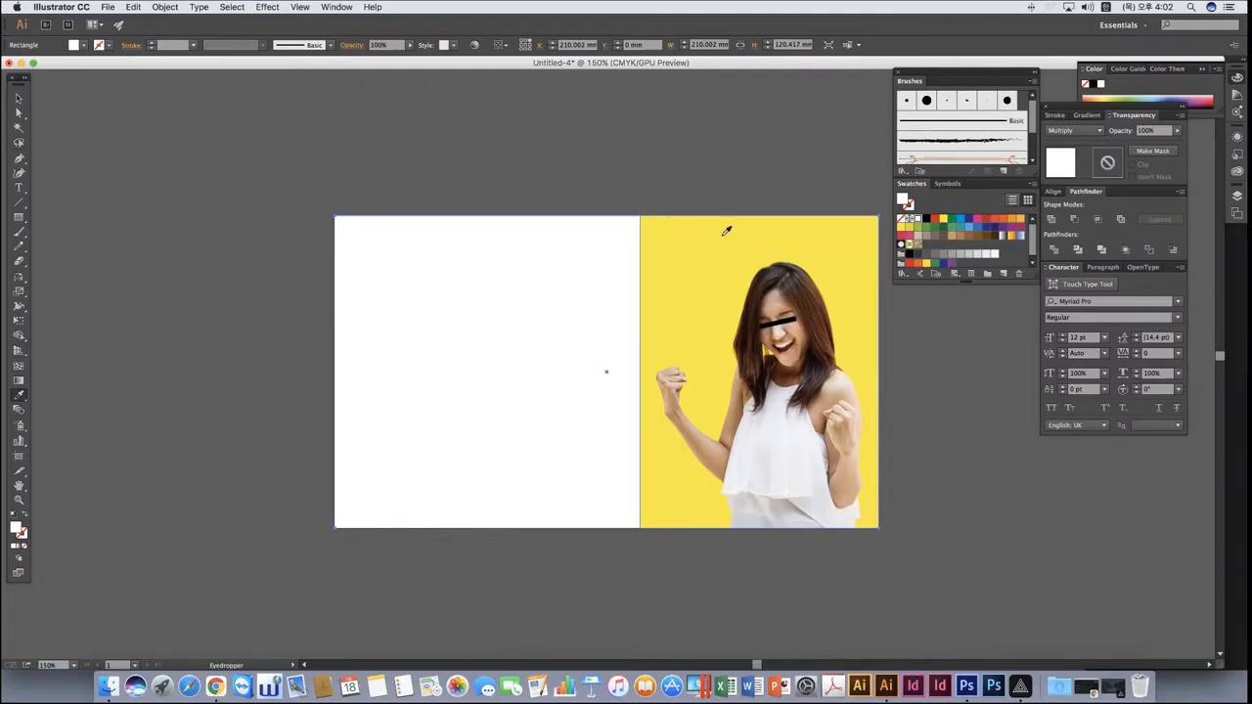
left_click(18, 99)
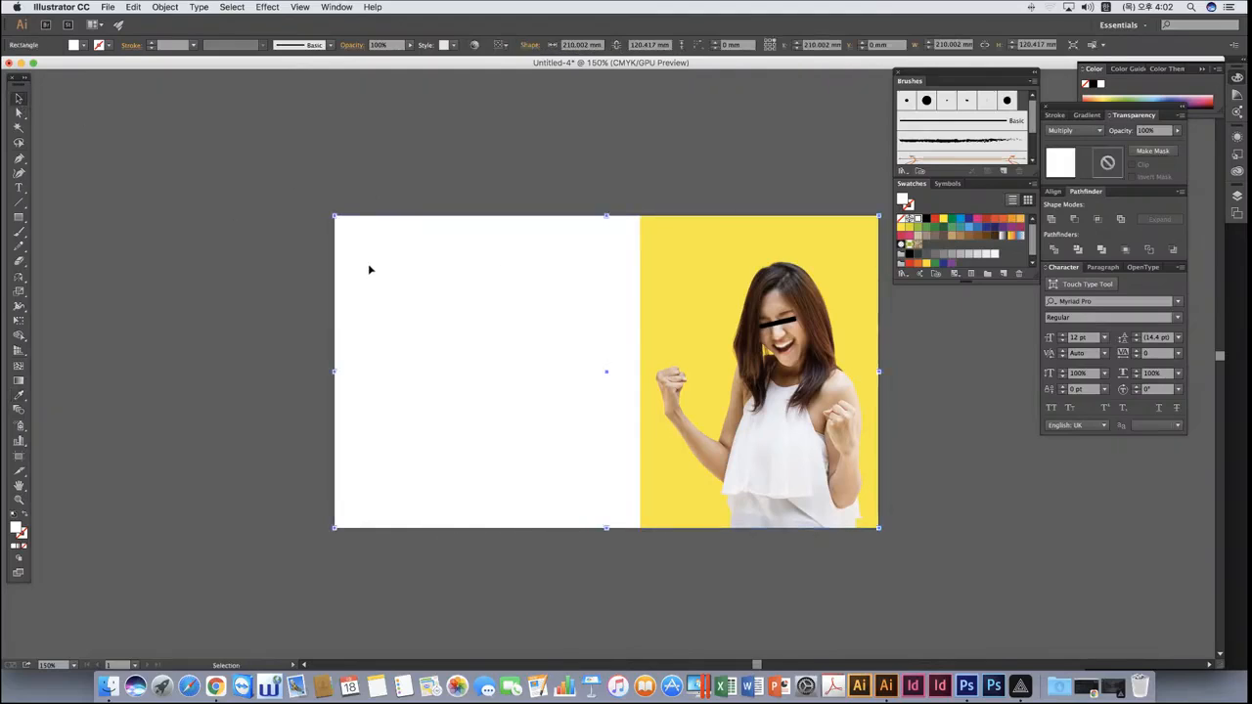
Cut both images of the woman out of the layout, leaving the plain yellow background image in place.
left_click(711, 341)
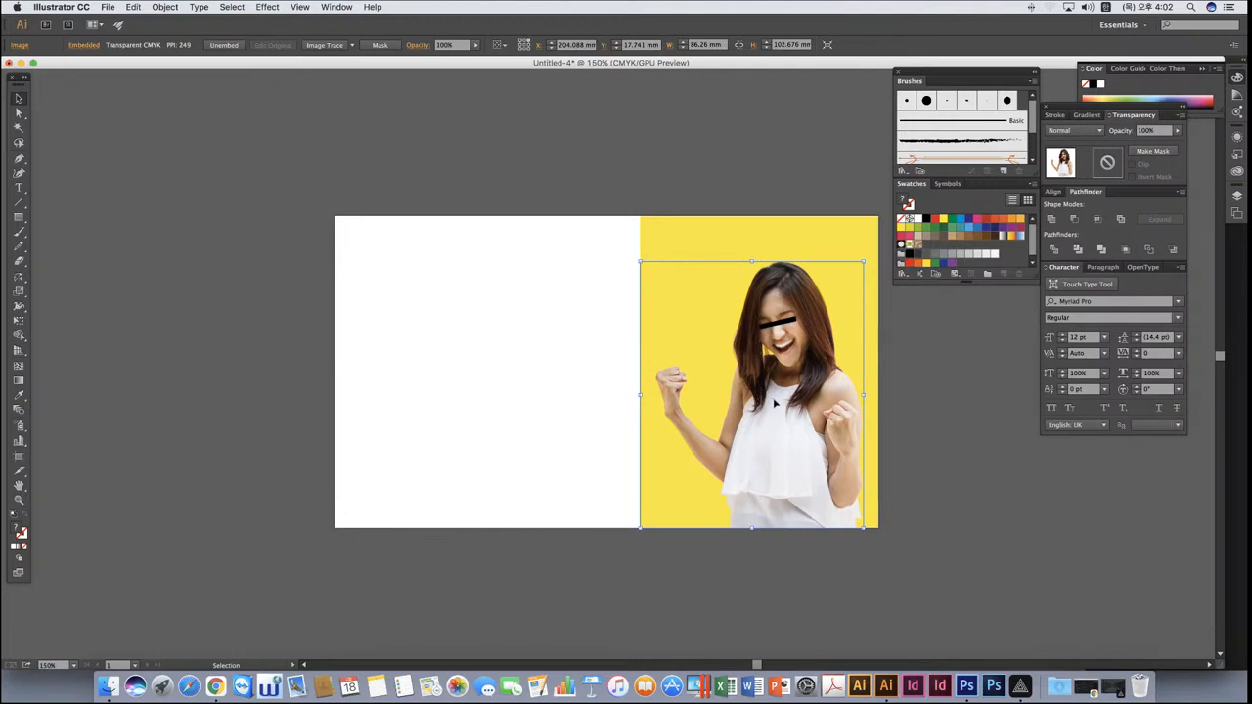
key("a")
key("super+x")
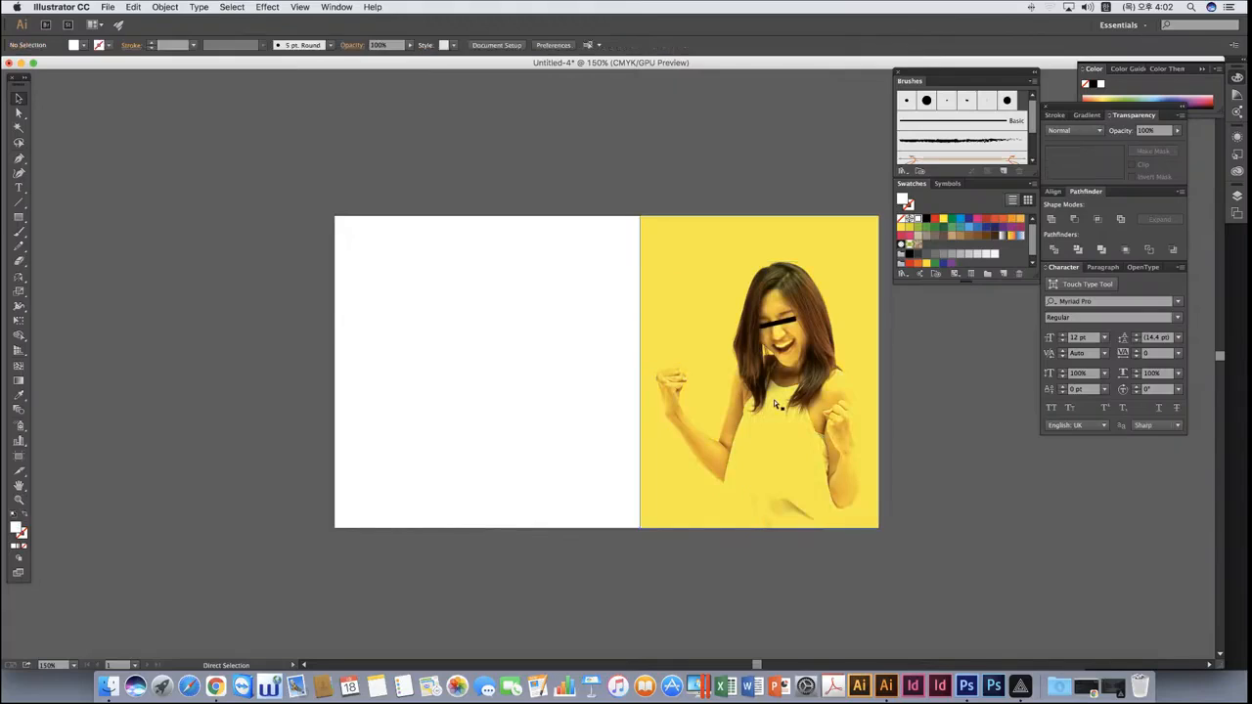
left_click(781, 412)
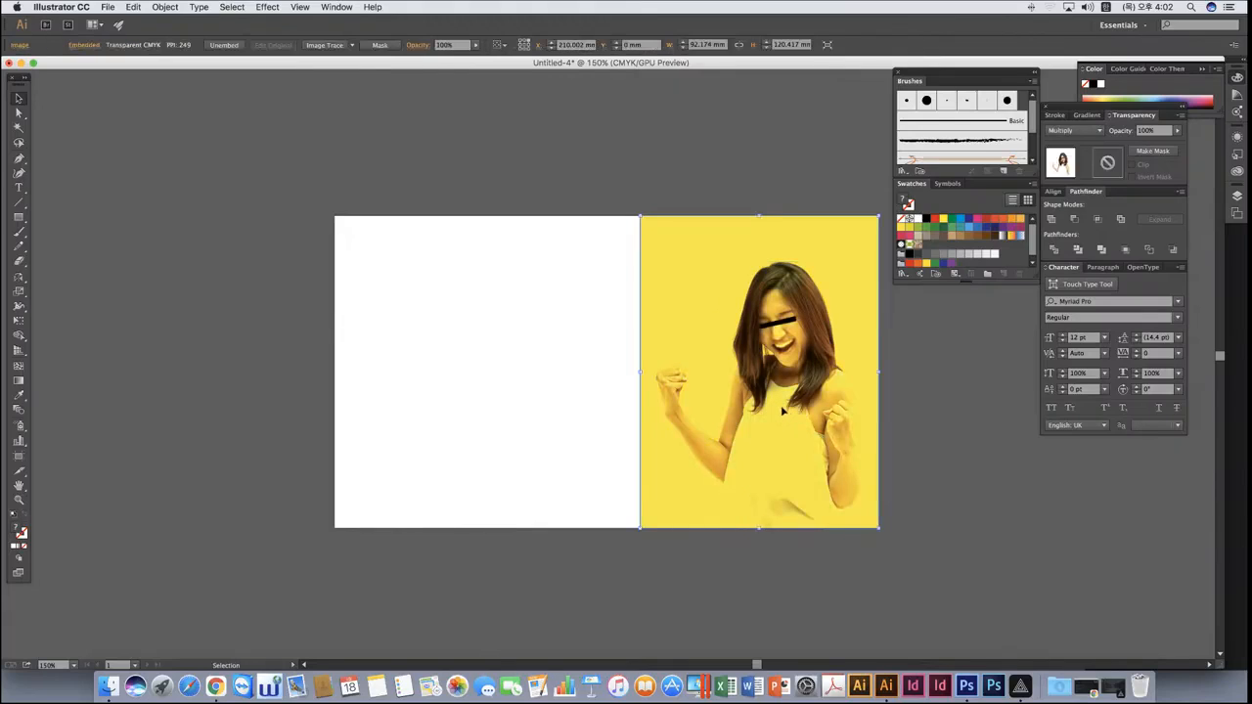
key("super+x")
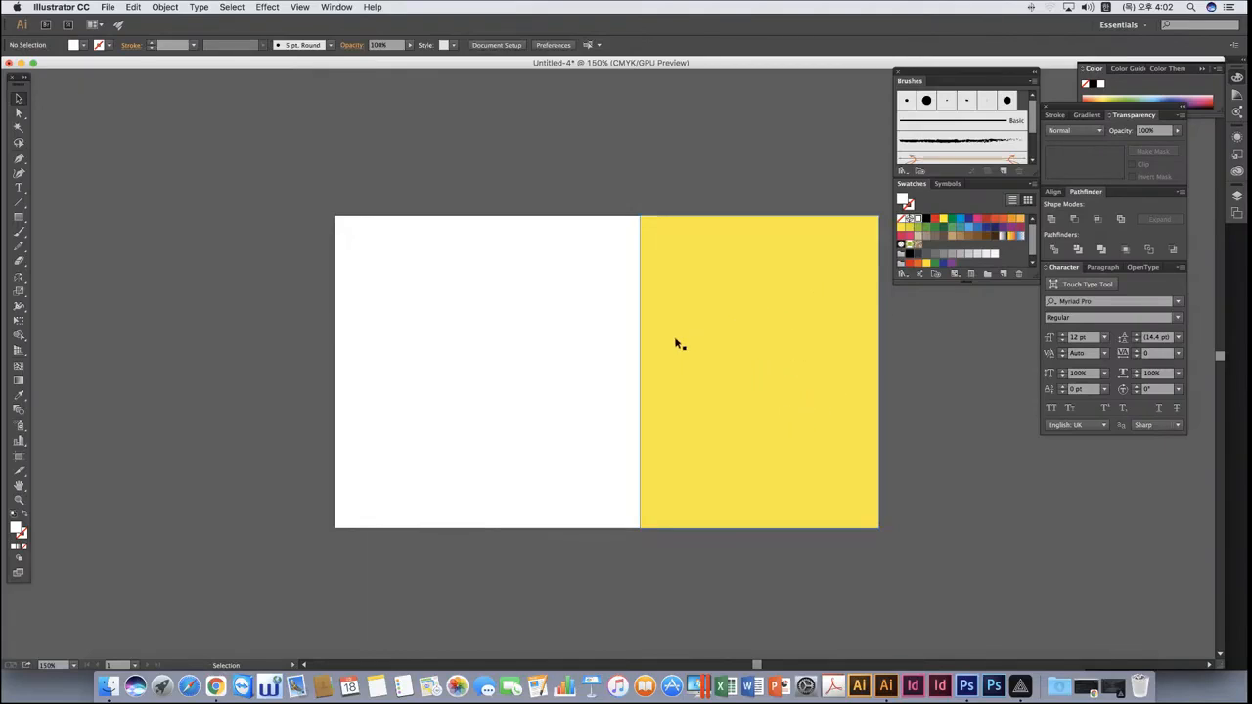
Fill the artboard-sized rectangle with the yellow sampled from the background image.
left_click(362, 285)
left_click(19, 394)
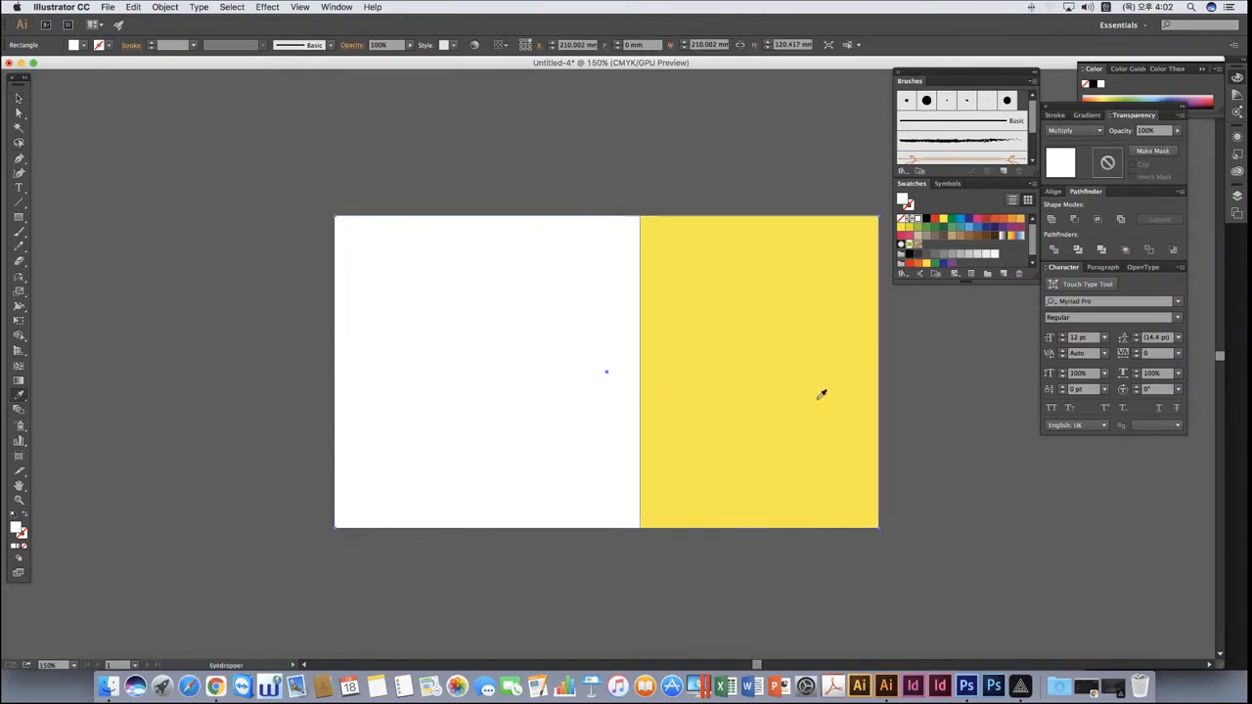
left_click(752, 351)
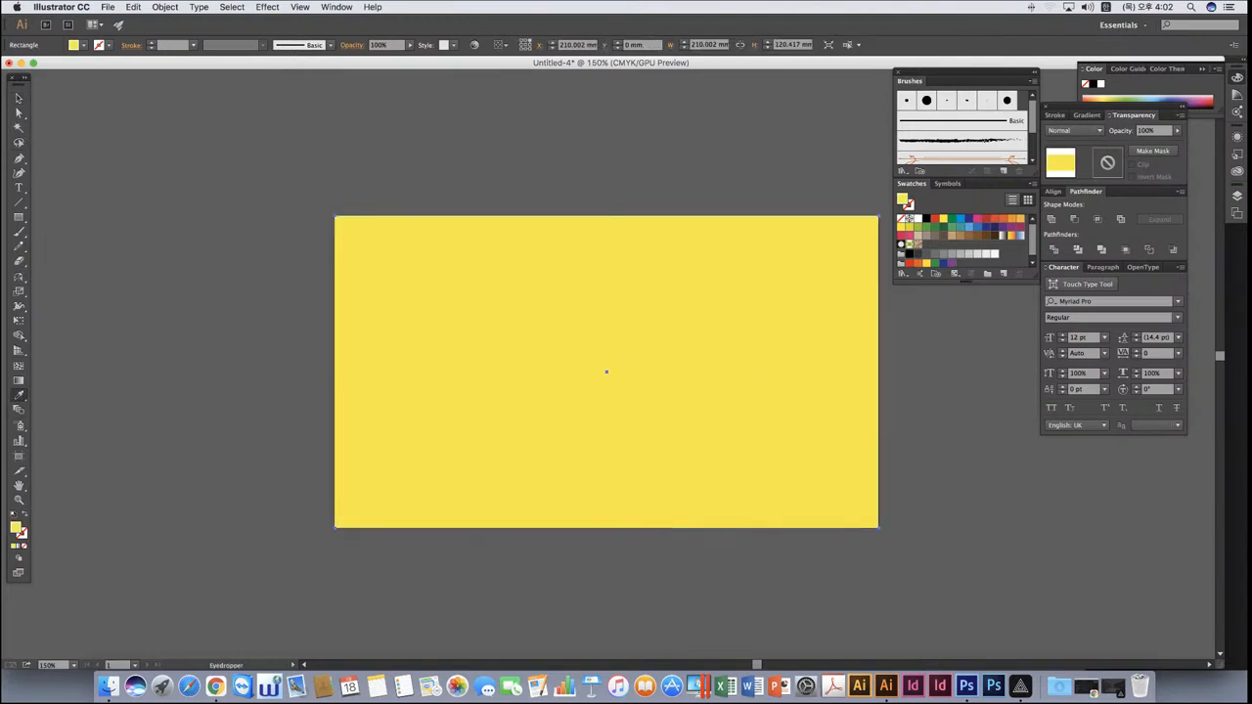
left_click(17, 99)
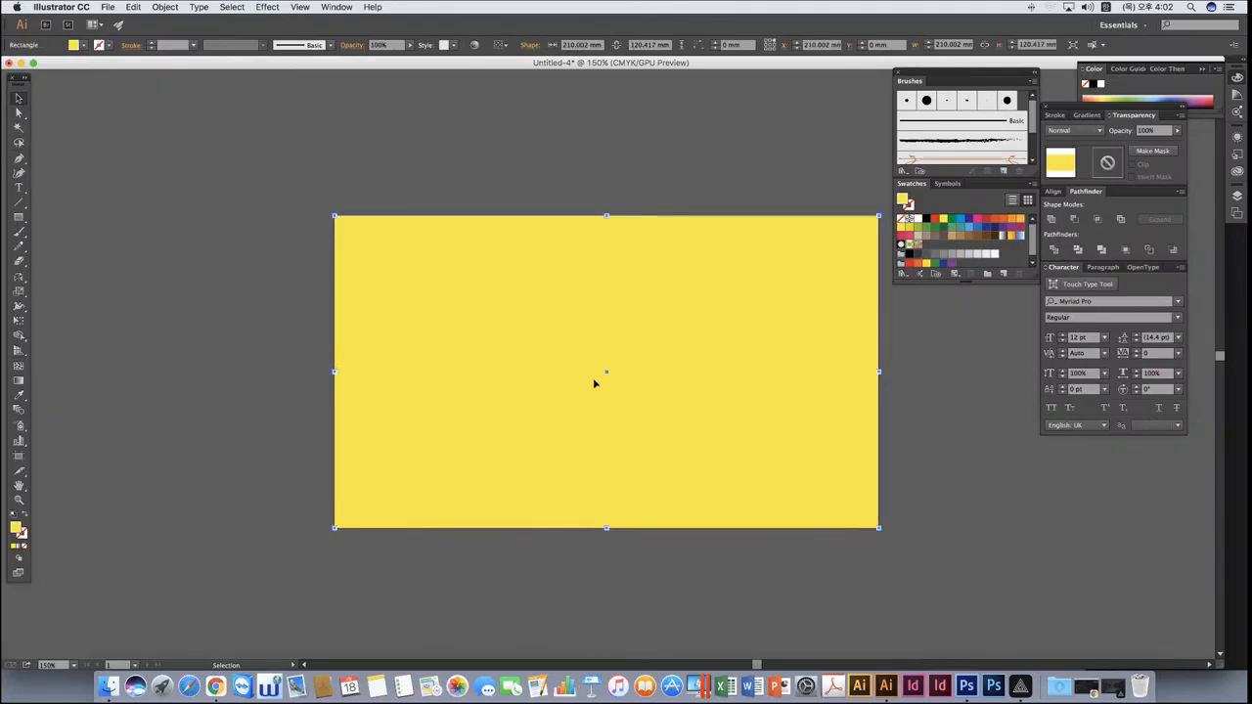
Try deleting the rectangle and stretching the yellow background image to the full 210 mm artboard width instead, and undo both changes.
key("Delete")
left_click(674, 376)
left_click_drag(639, 373, 336, 380)
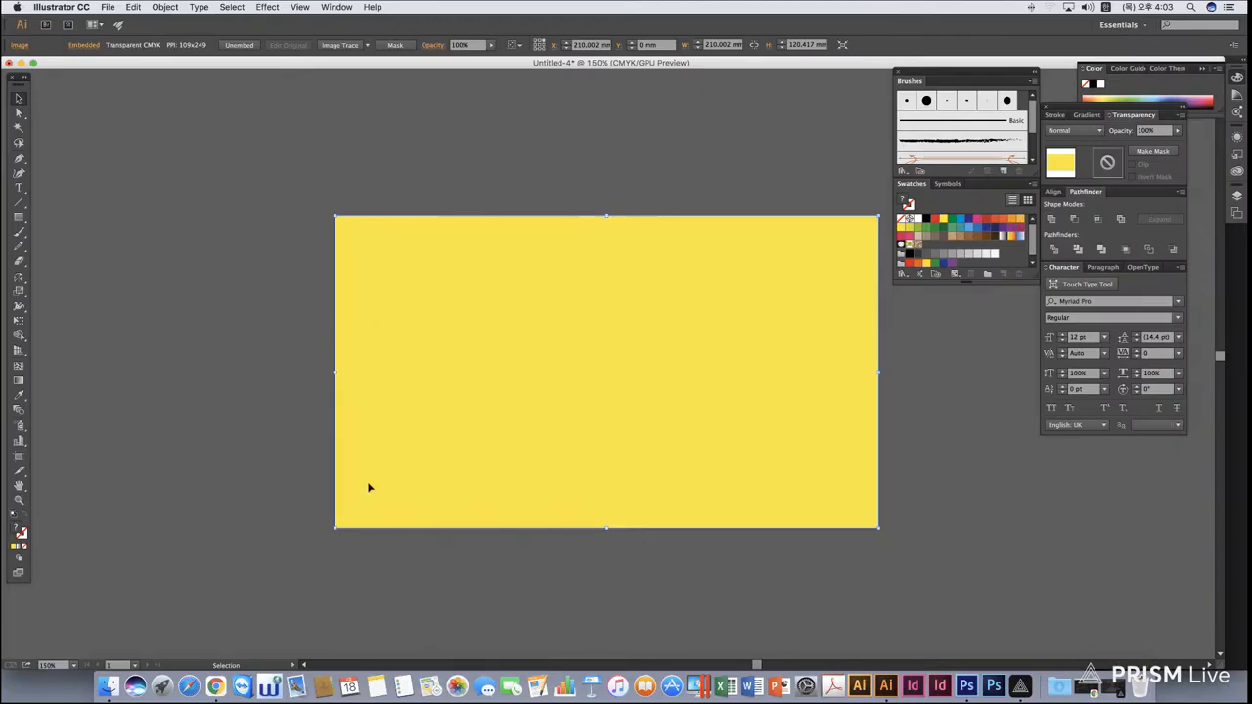
key("super+z")
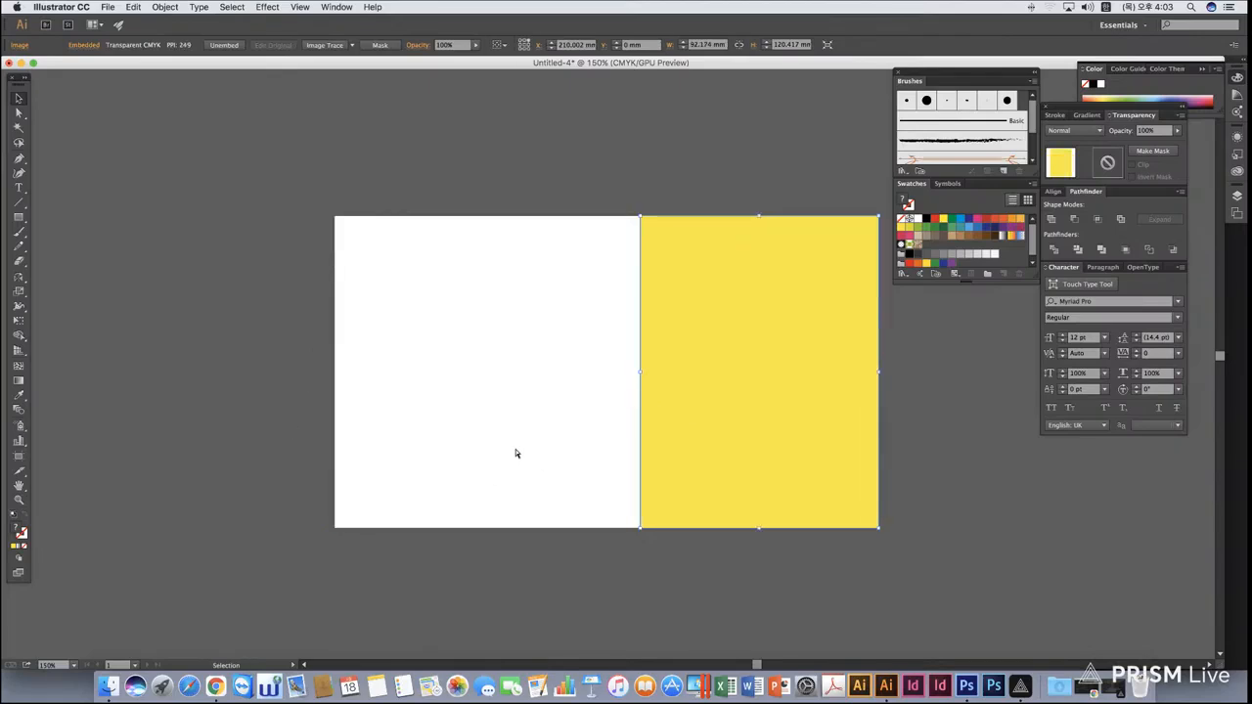
key("super+z")
Paste both images of the woman back at their original position over the yellow background.
left_click(243, 435)
left_click(405, 408)
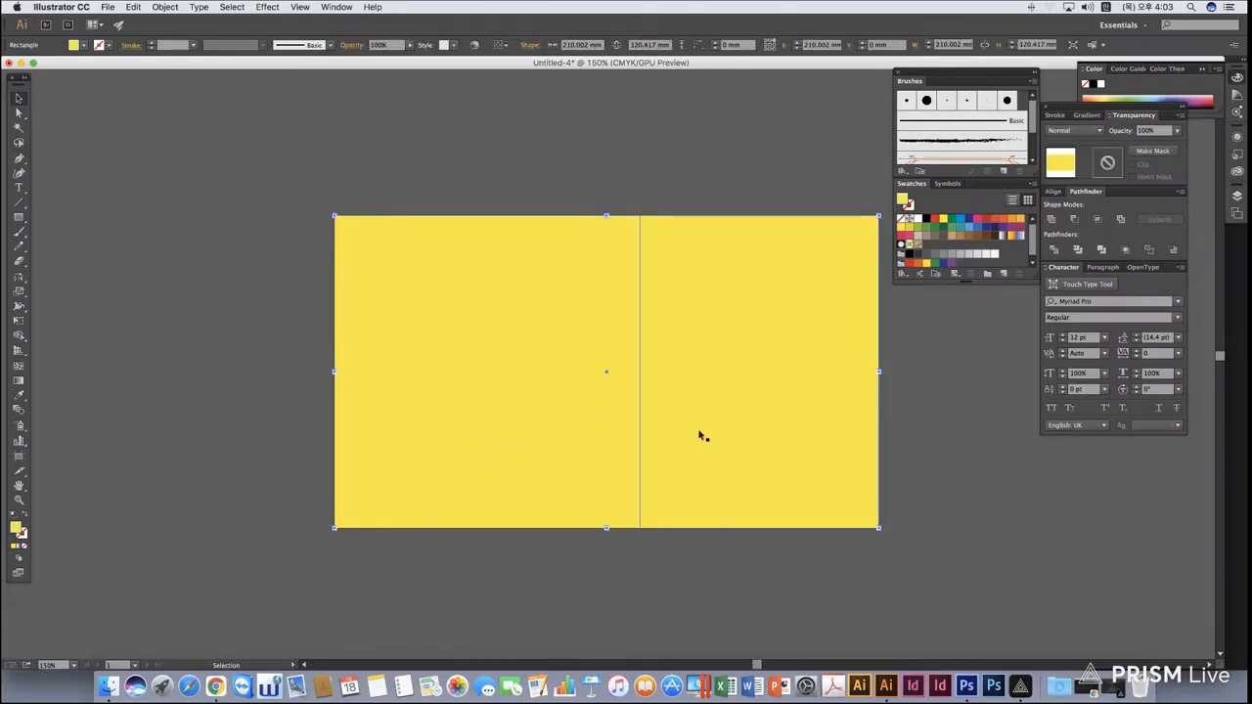
left_click(978, 519)
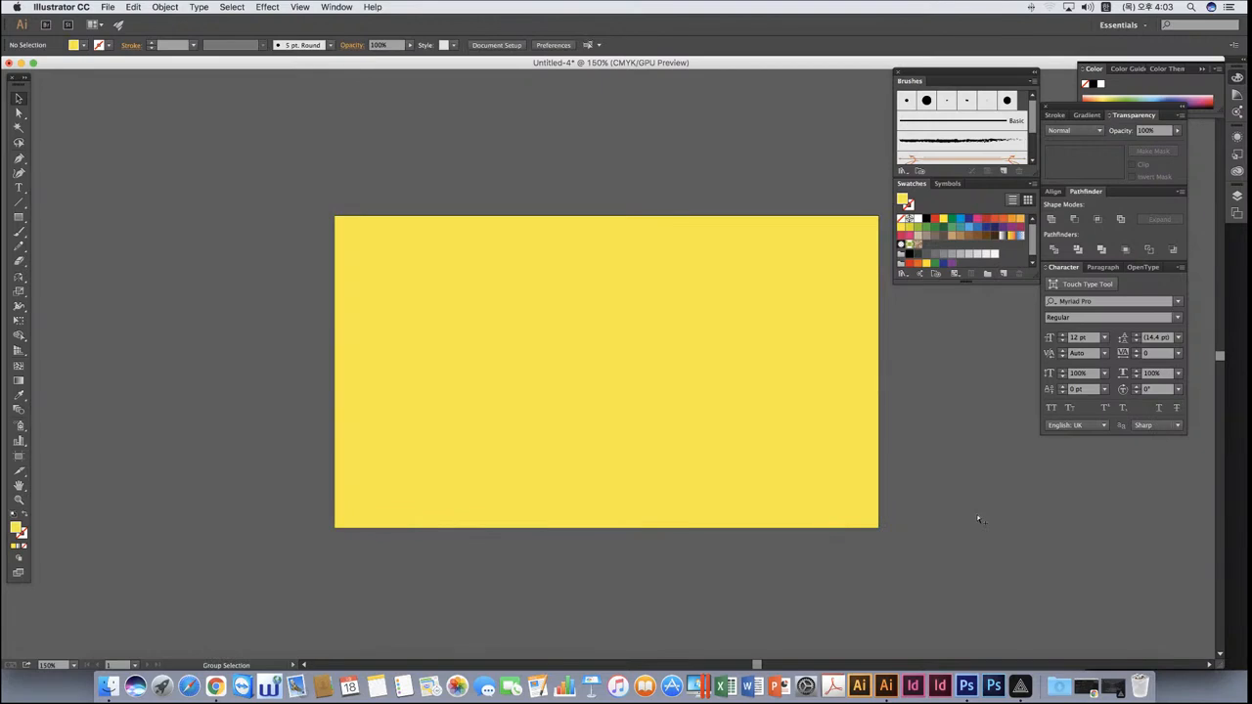
key("super+v")
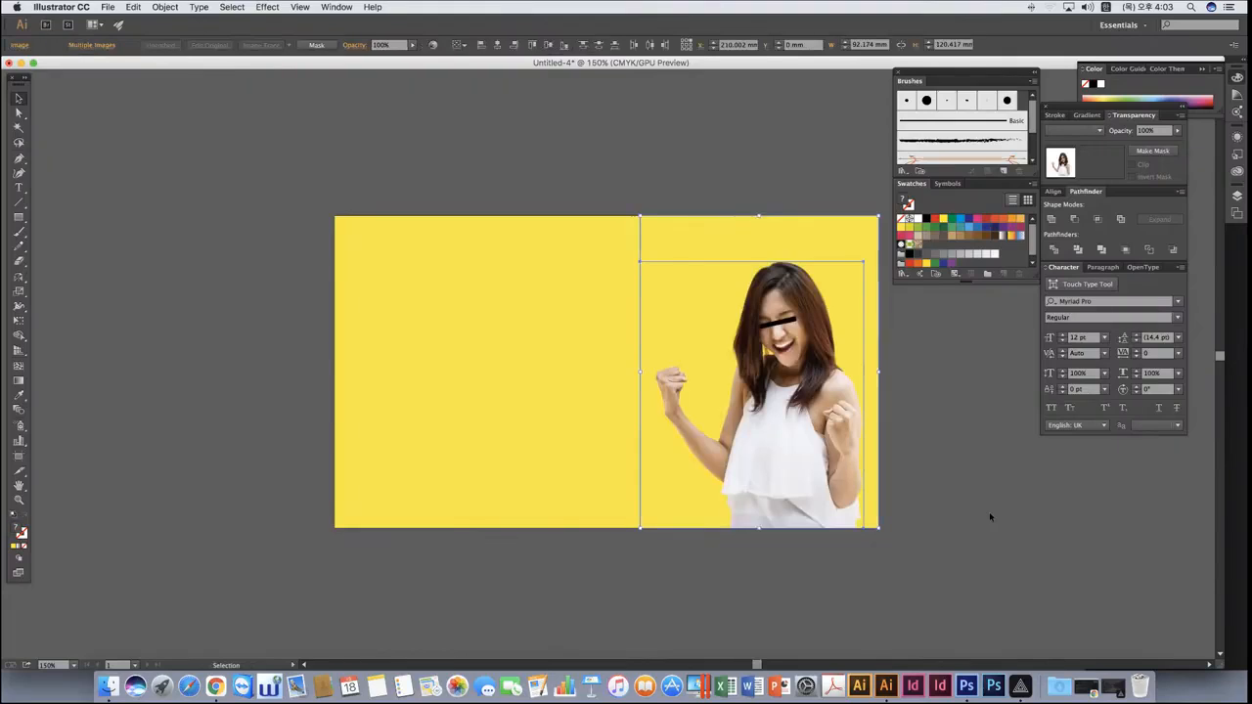
left_click(988, 536)
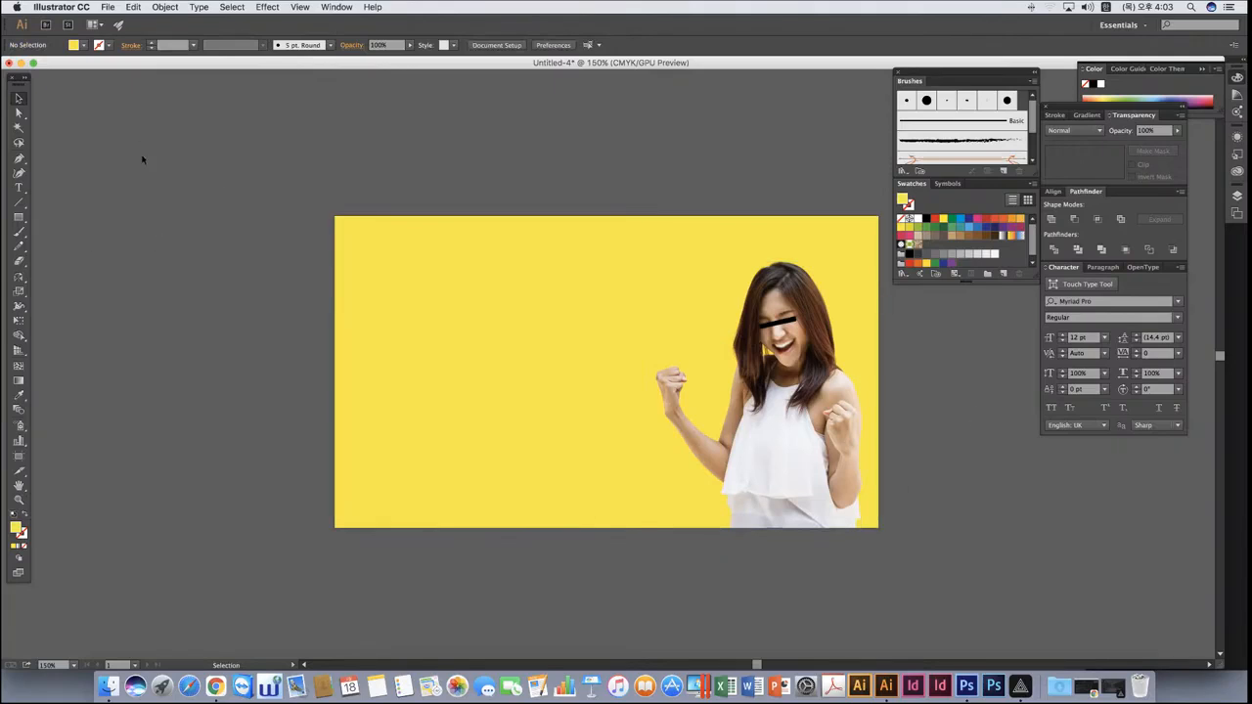
key("super+a")
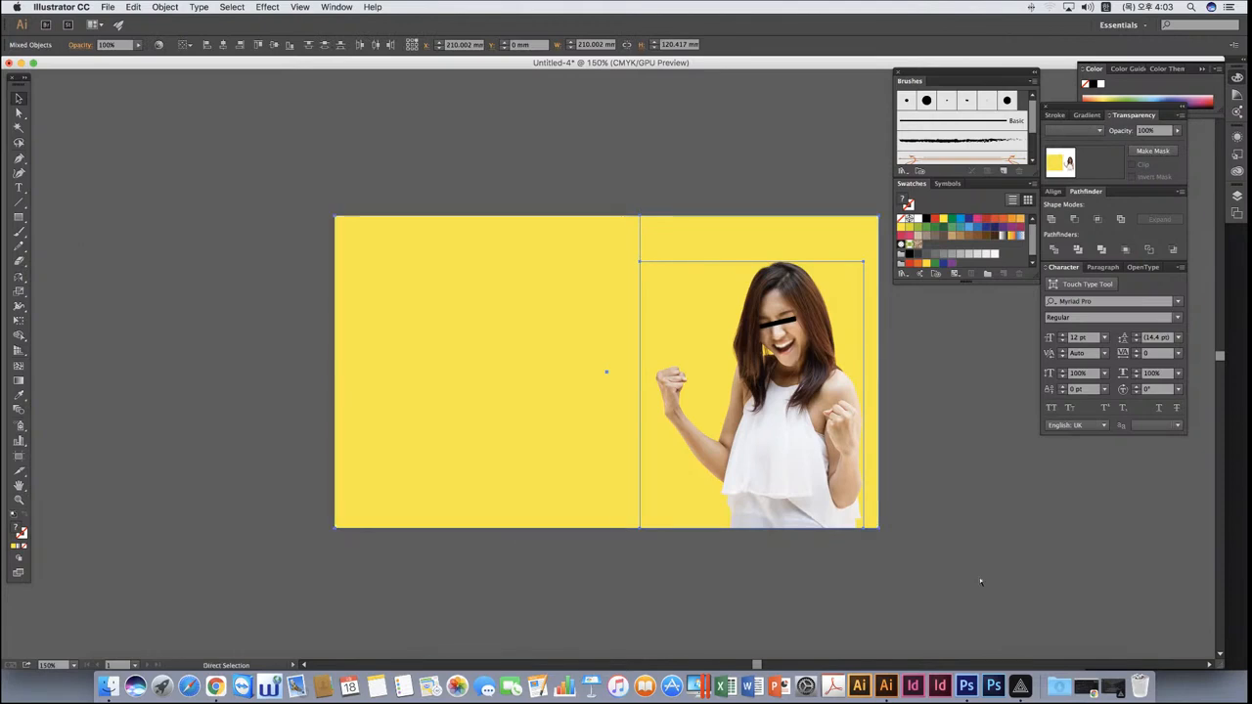
key("super+shift+a")
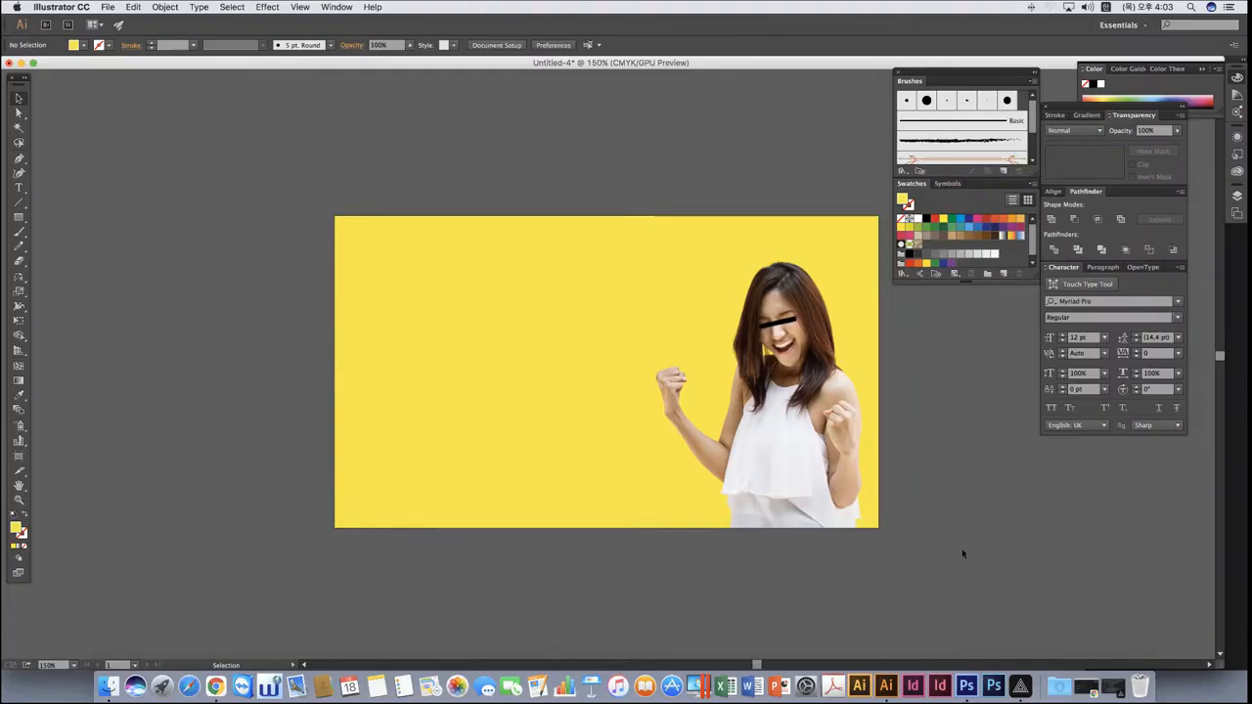
left_click(163, 7)
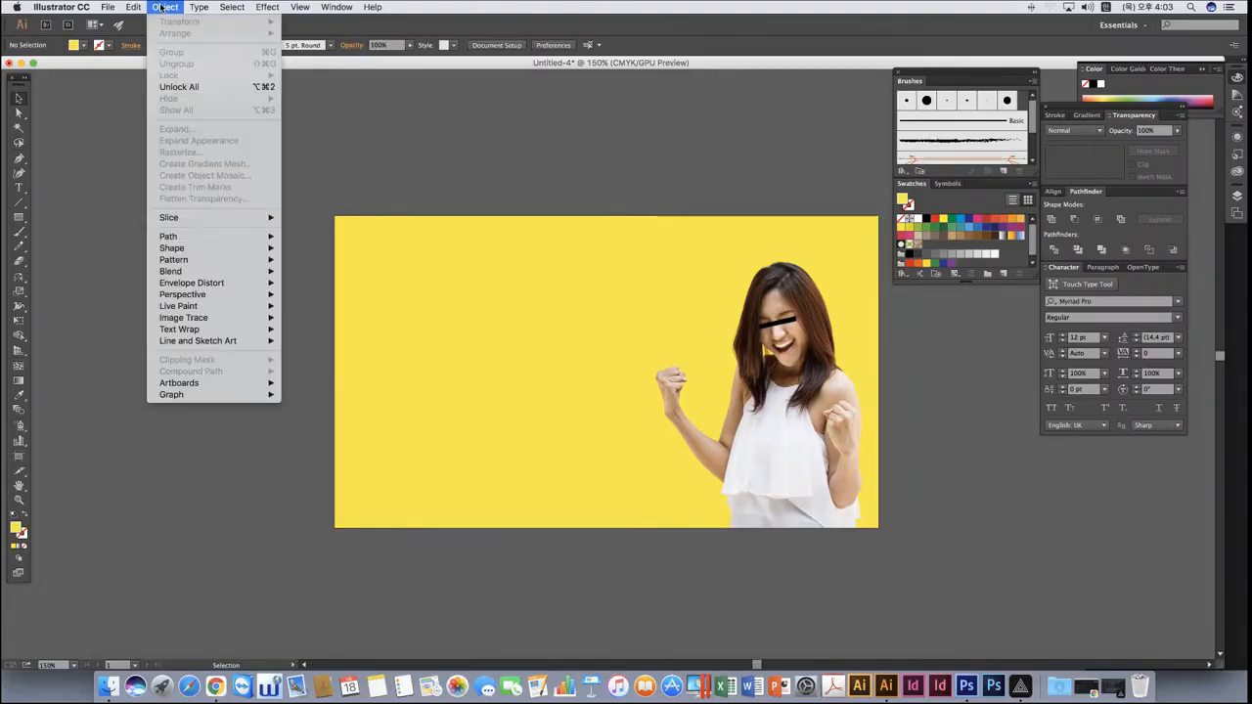
left_click(575, 179)
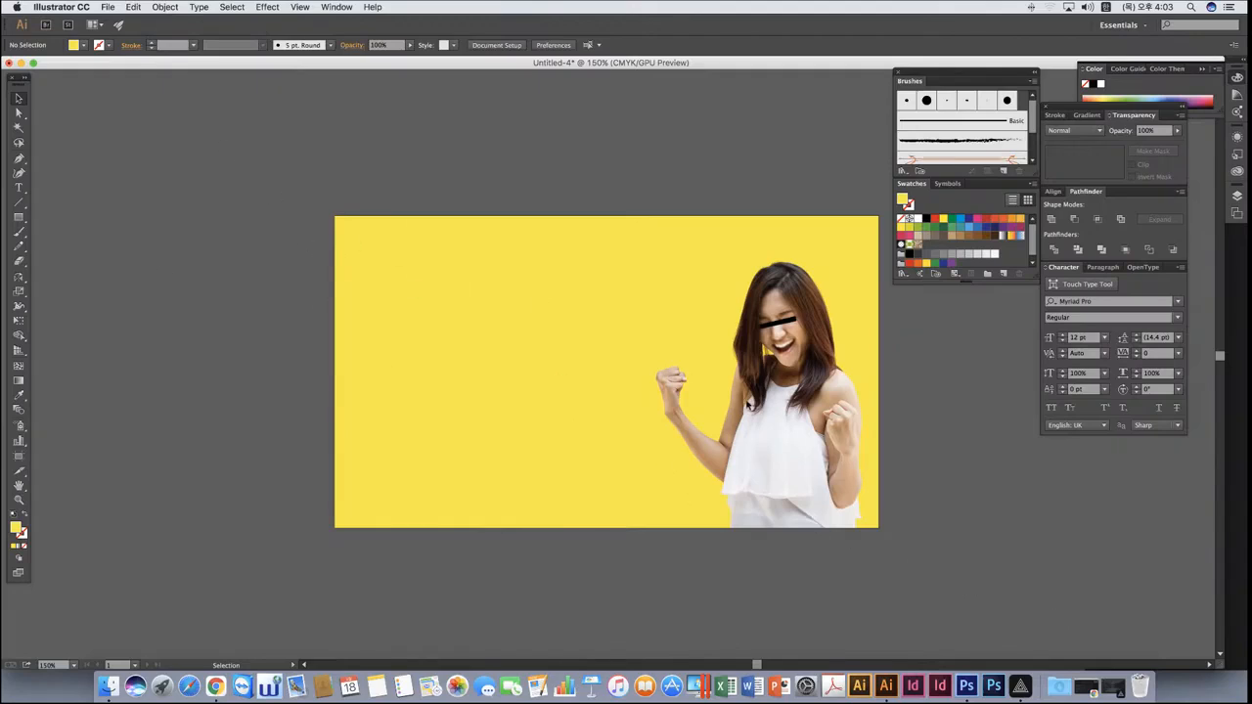
Add the text "일러스트 참 쉽다~!" on the empty yellow area beside the woman.
key("super+equal")
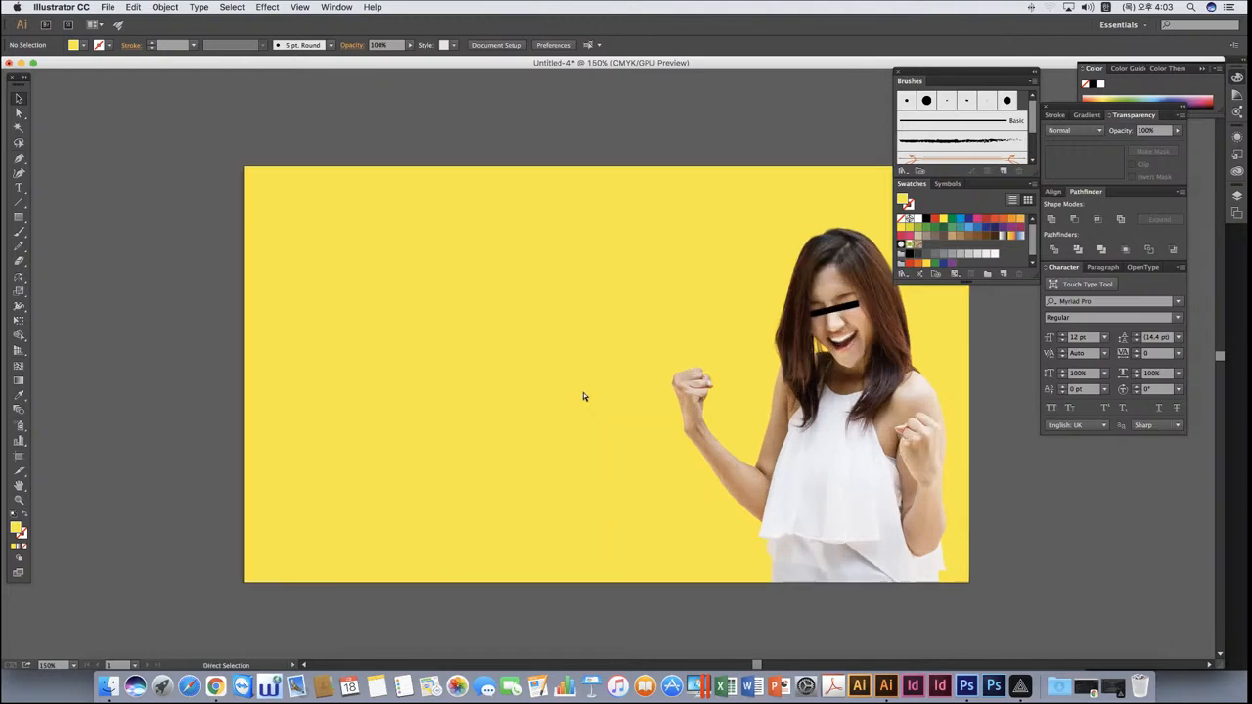
key("t")
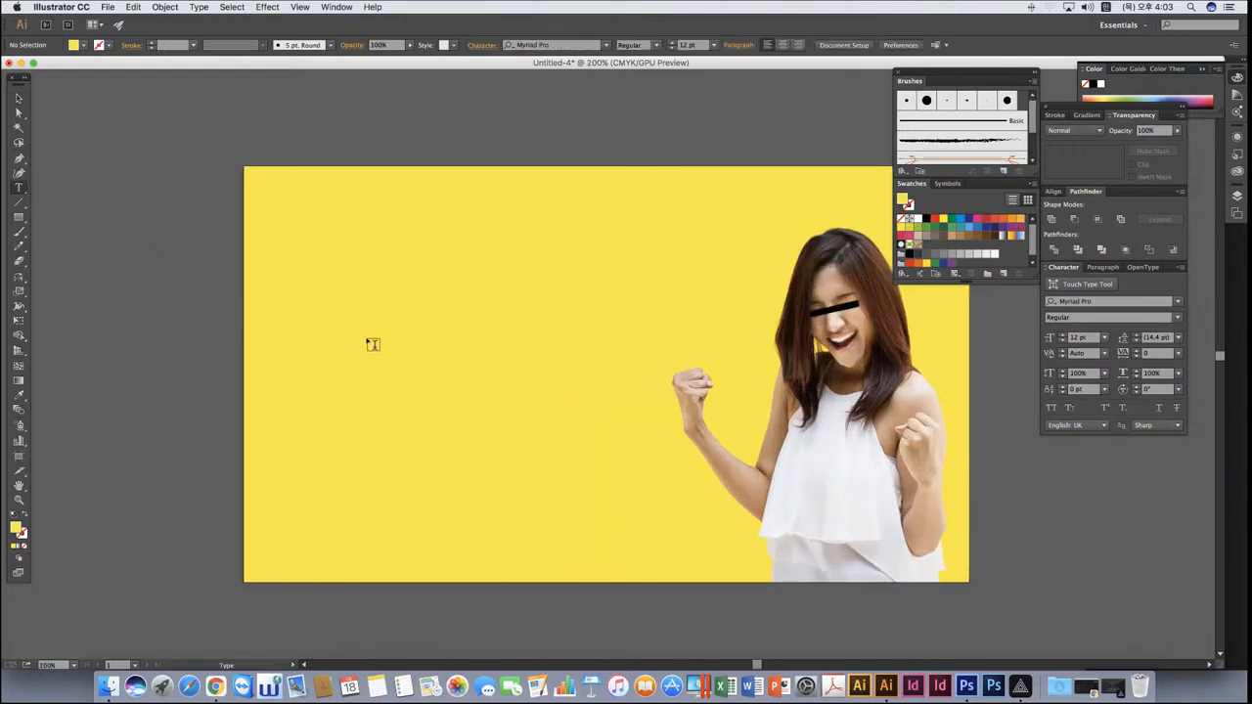
left_click(373, 340)
type("일러스트")
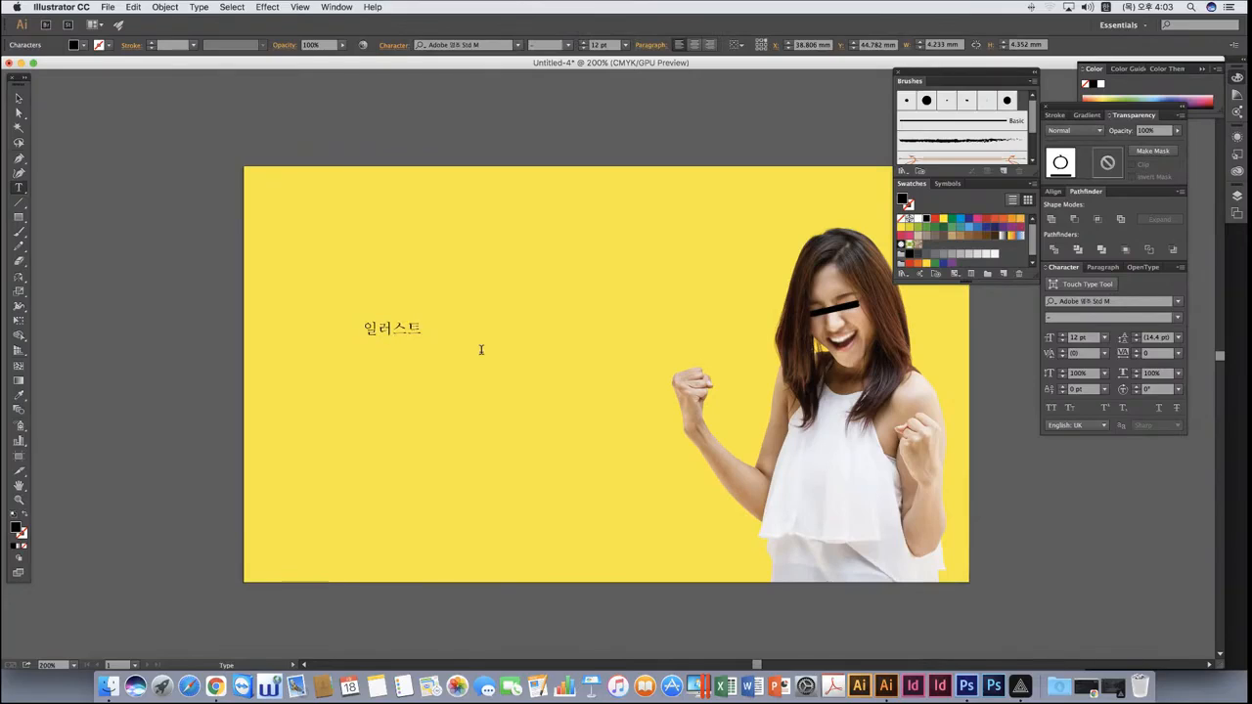
type(" 참 쉽다")
type("~!")
left_click(18, 97)
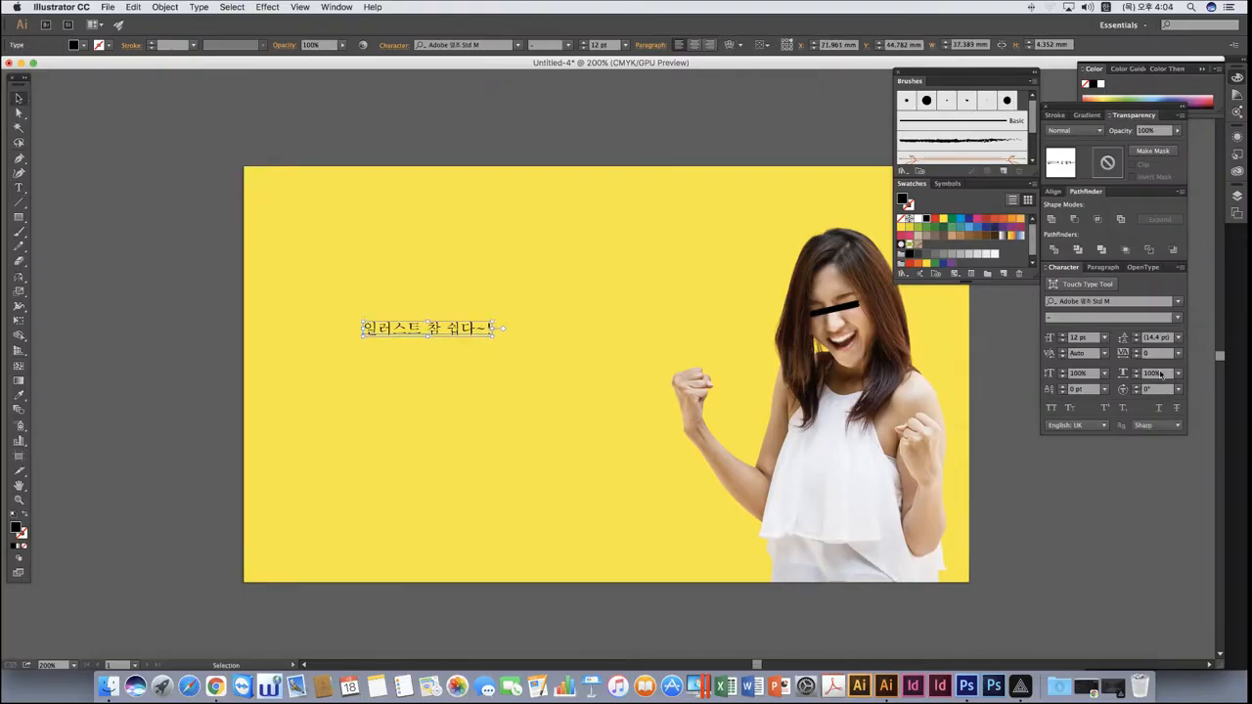
Set the headline text's font to 헤드라인A 일반체.
left_click(1179, 302)
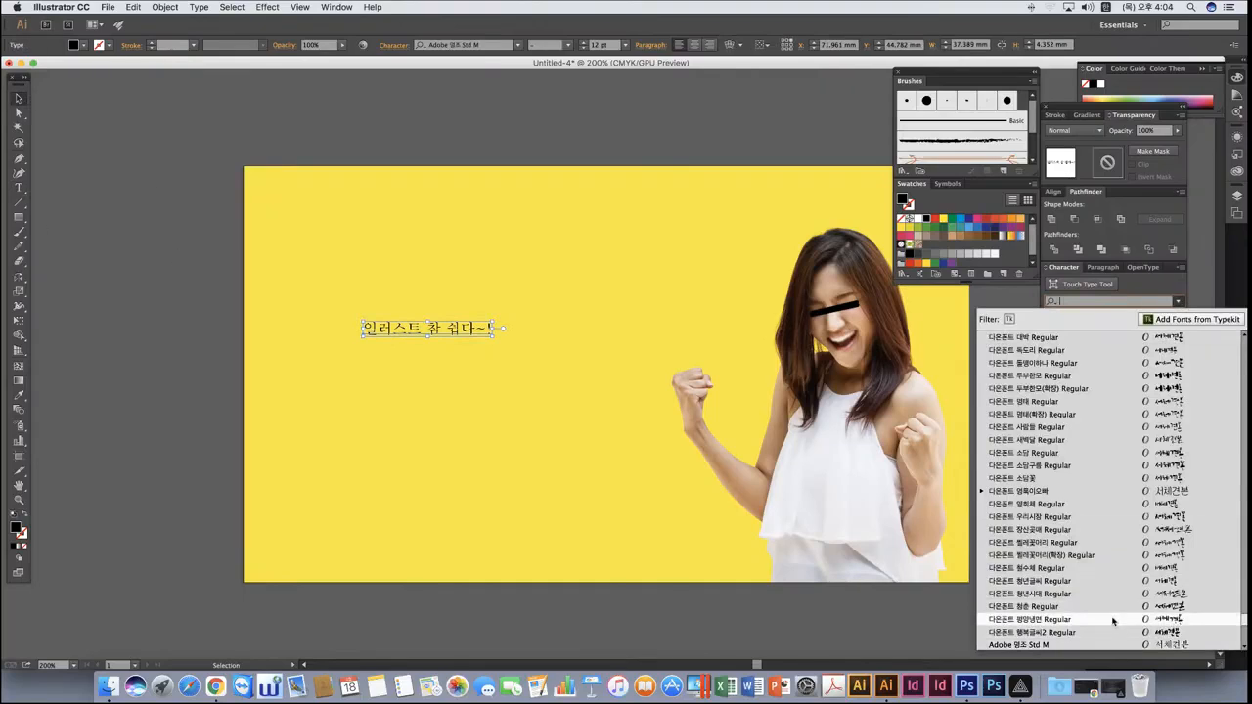
scroll(1089, 496, "down", 8)
scroll(1089, 496, "up", 4)
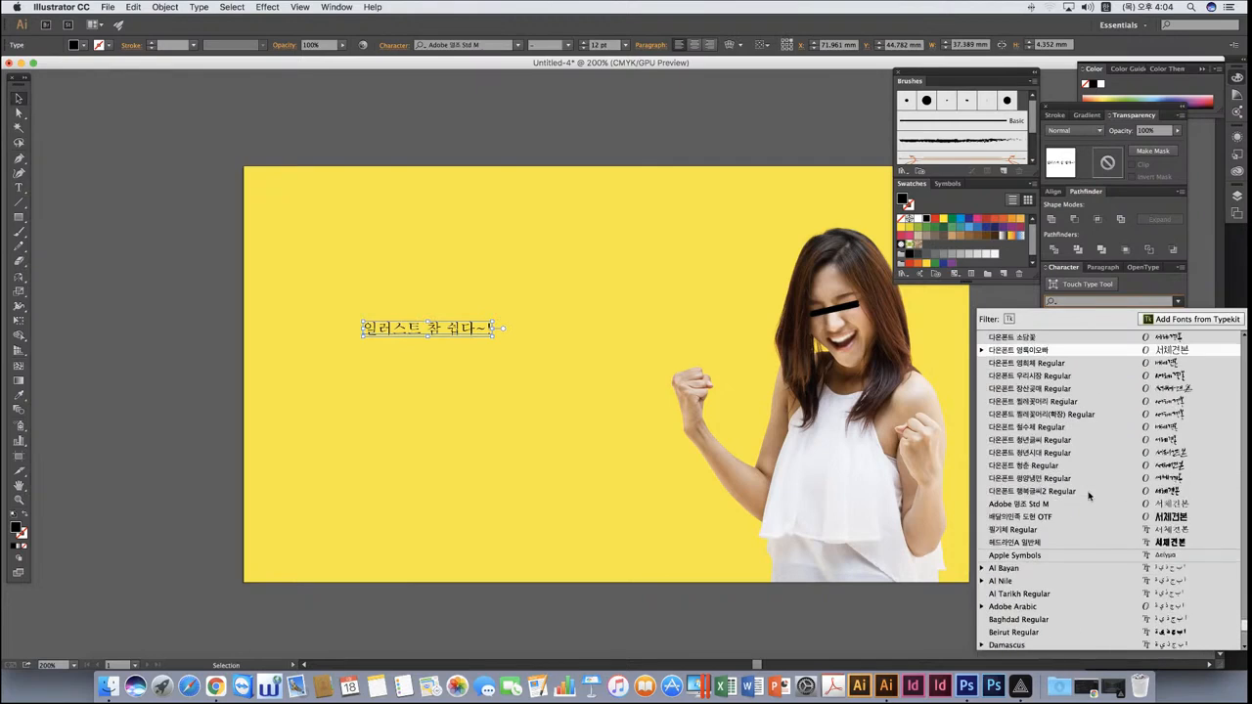
scroll(1089, 496, "down", 1)
left_click(1032, 516)
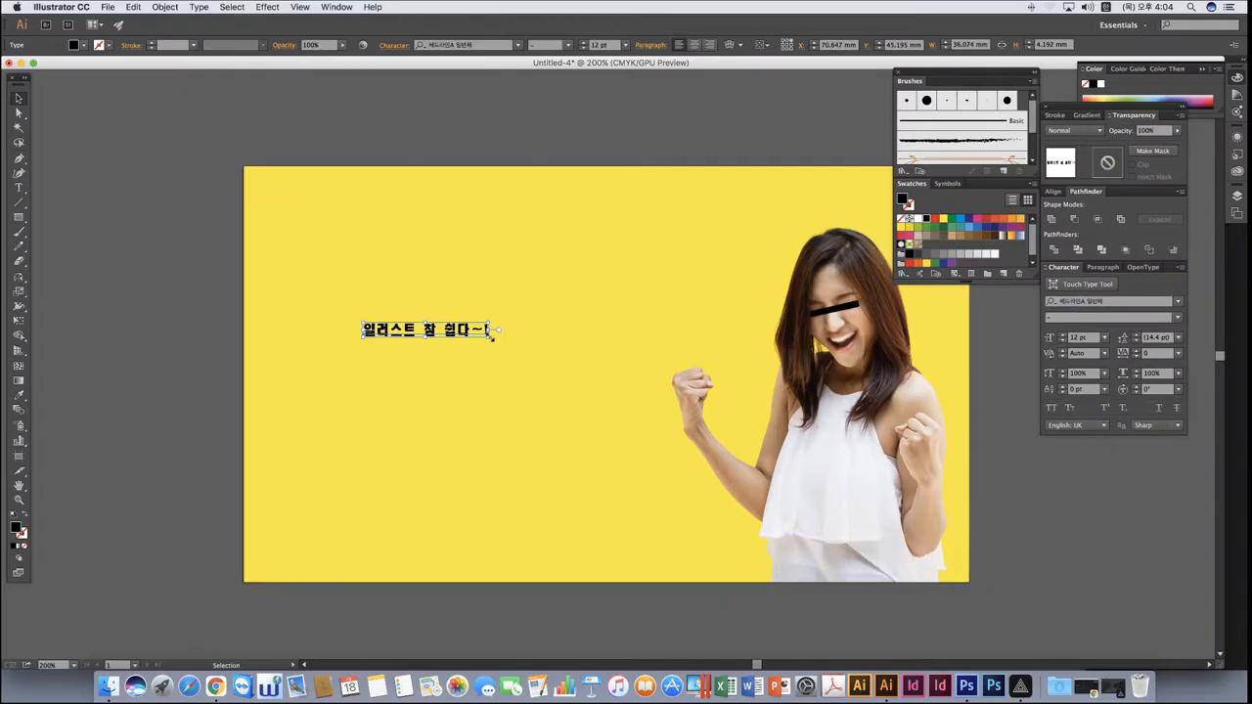
Enlarge the headline to about 128 mm wide and move it up and left, clear of the woman.
left_click_drag(491, 334, 807, 400)
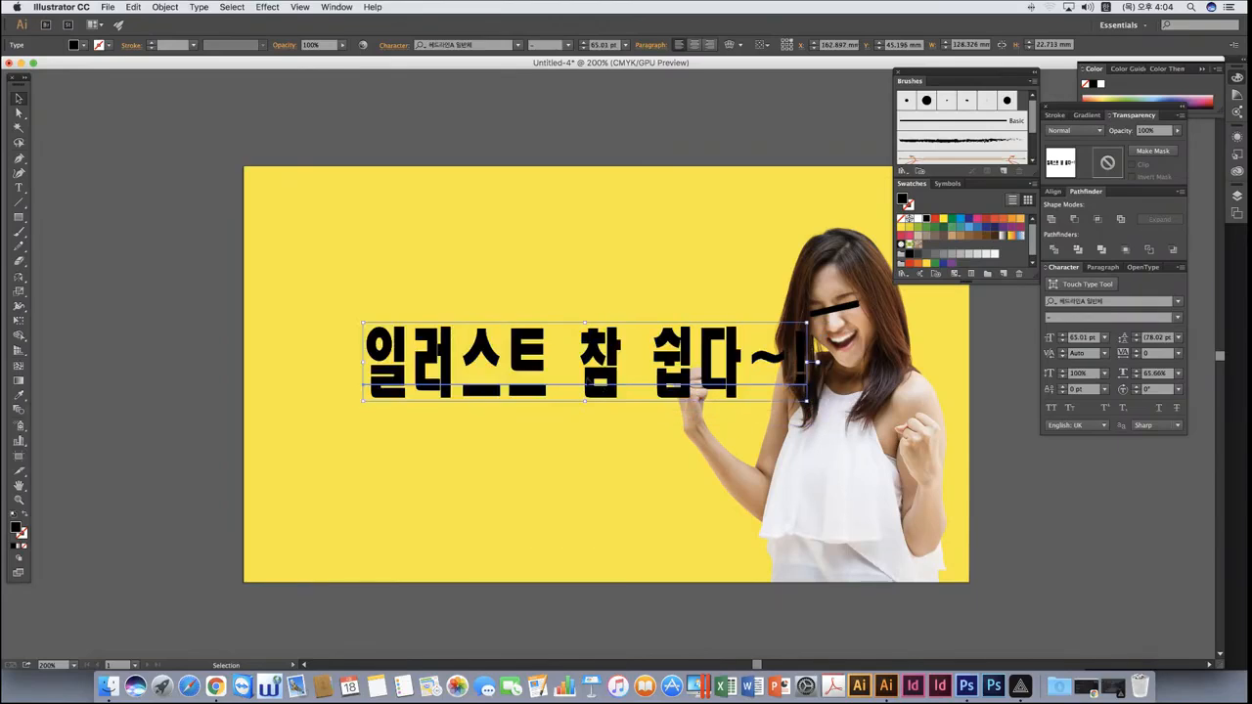
left_click_drag(616, 389, 520, 357)
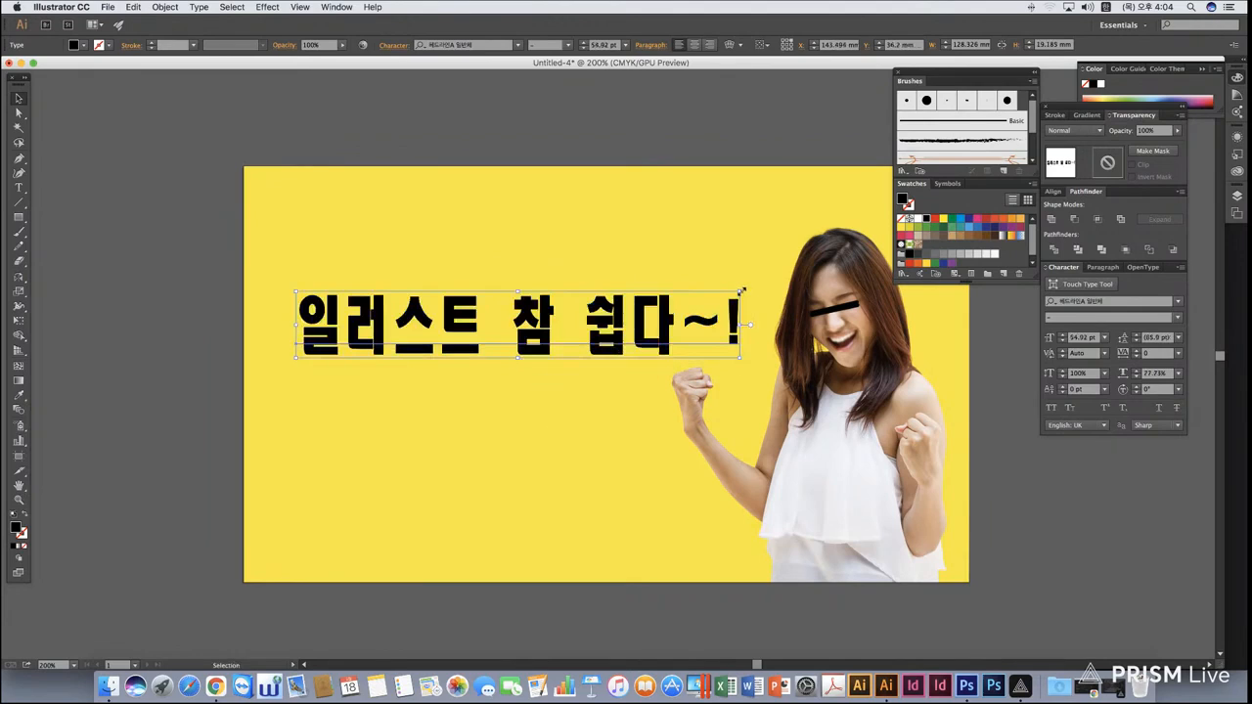
Stretch the headline to about 130 mm wide and set its font to 다온폰트 행복글씨2 Regular.
mouse_move(742, 292)
left_mouse_down()
mouse_move(445, 431)
mouse_move(810, 209)
mouse_move(724, 292)
mouse_move(749, 286)
mouse_move(748, 298)
left_mouse_up()
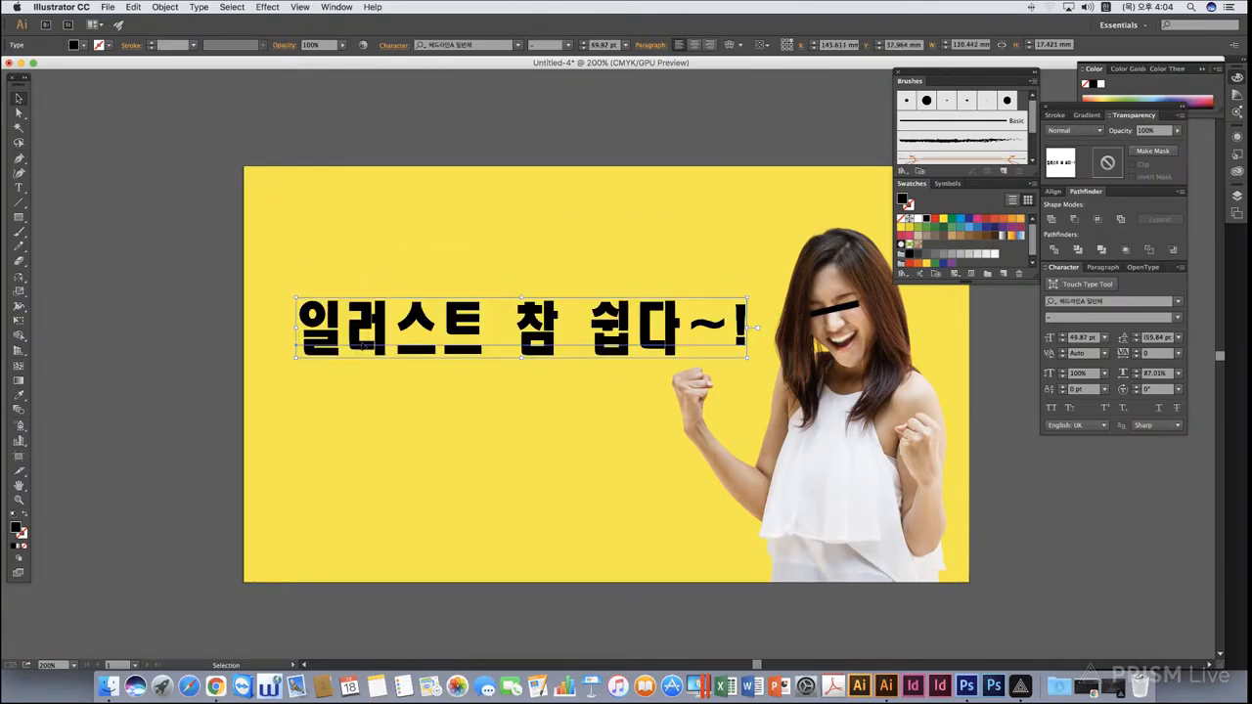
double_click(362, 344)
key("ctrl+a")
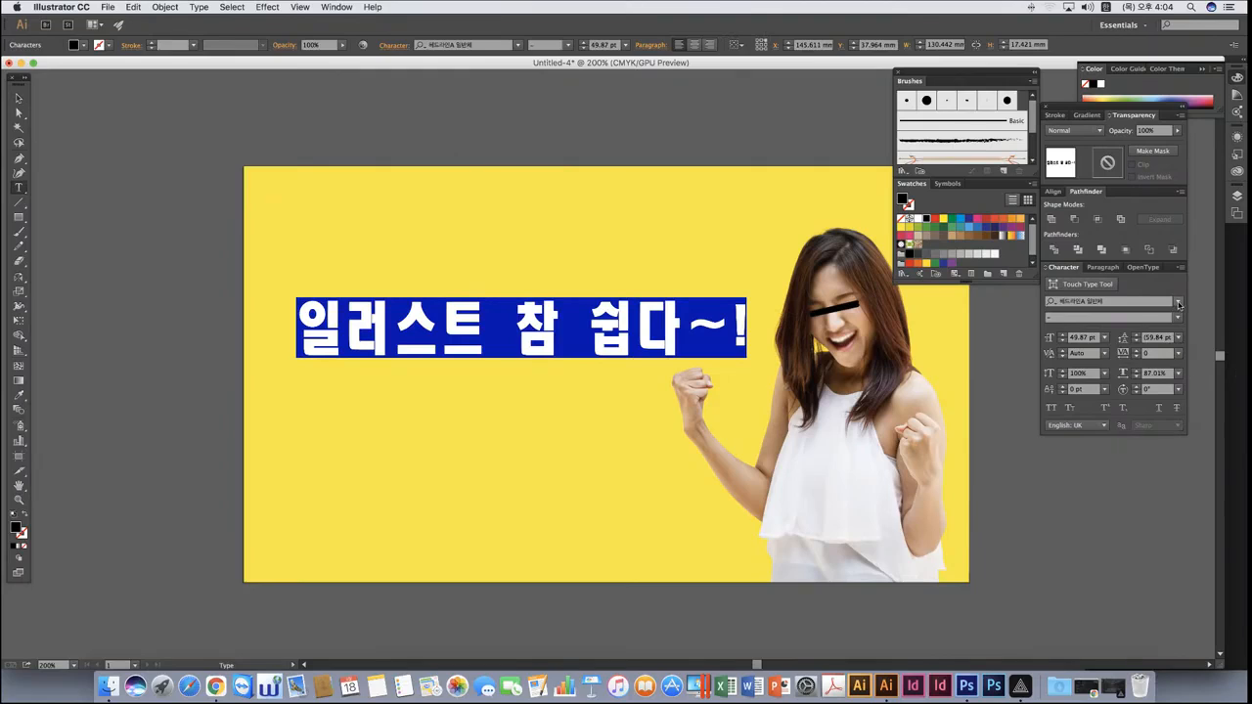
left_click(1179, 305)
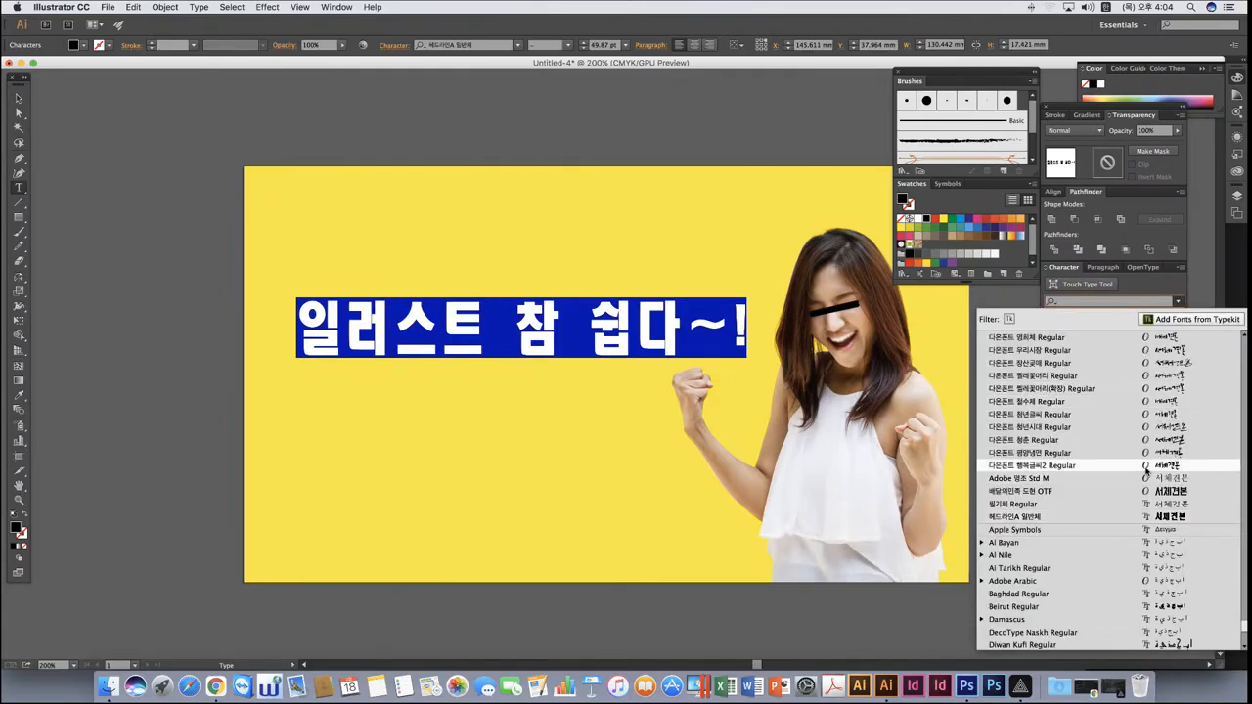
left_click(1146, 470)
key("Escape")
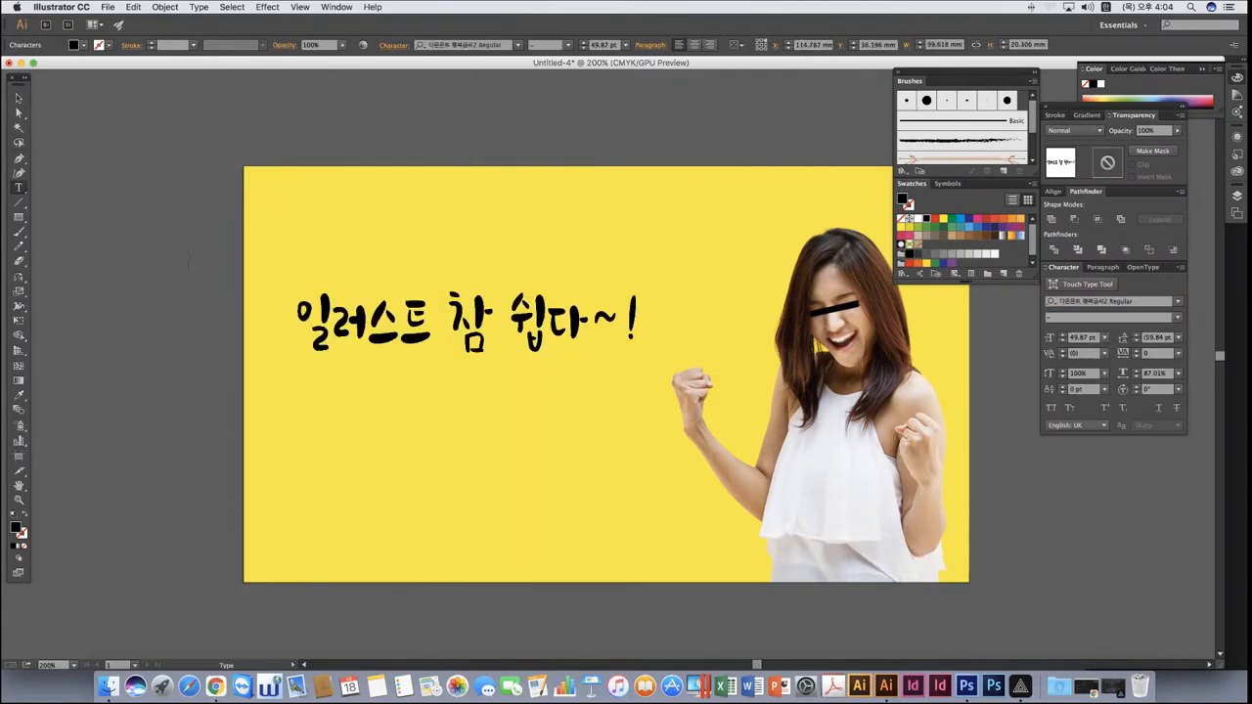
key("Escape")
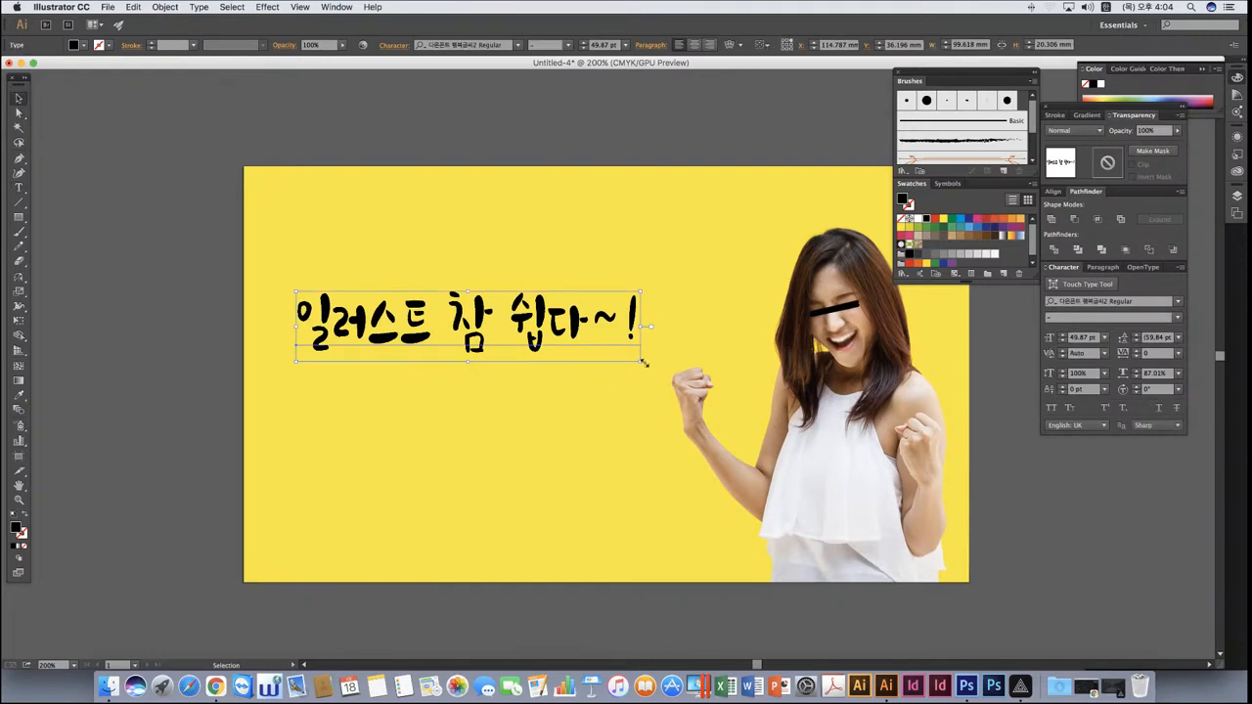
Enlarge the handwritten headline to about 131 mm wide and give it a red fill.
left_click_drag(640, 363, 750, 385)
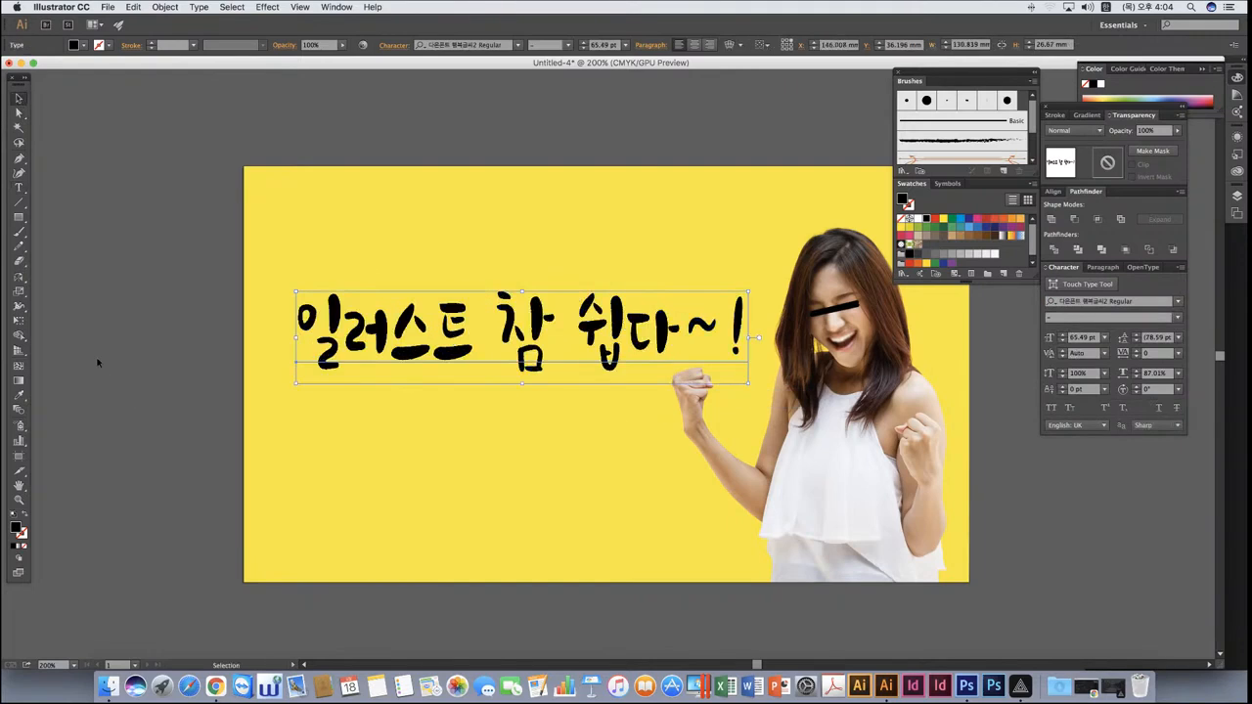
left_click(103, 364)
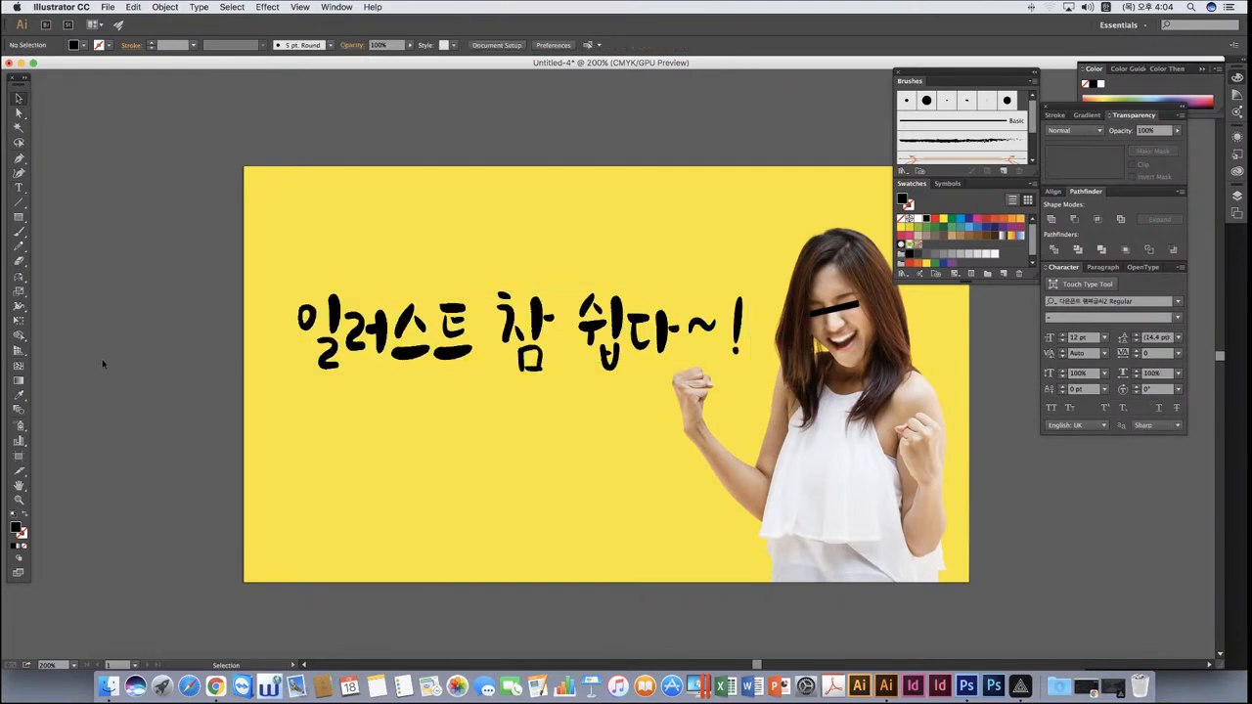
left_click(620, 362)
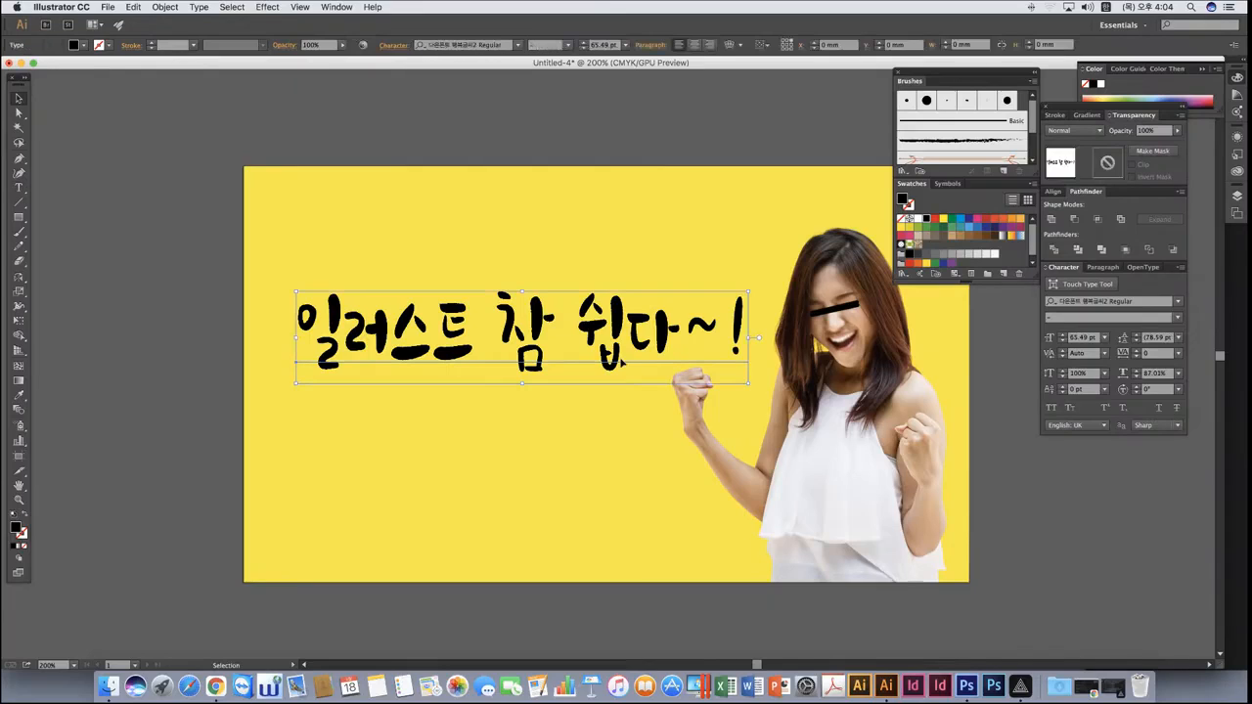
left_click(985, 222)
left_click(1019, 350)
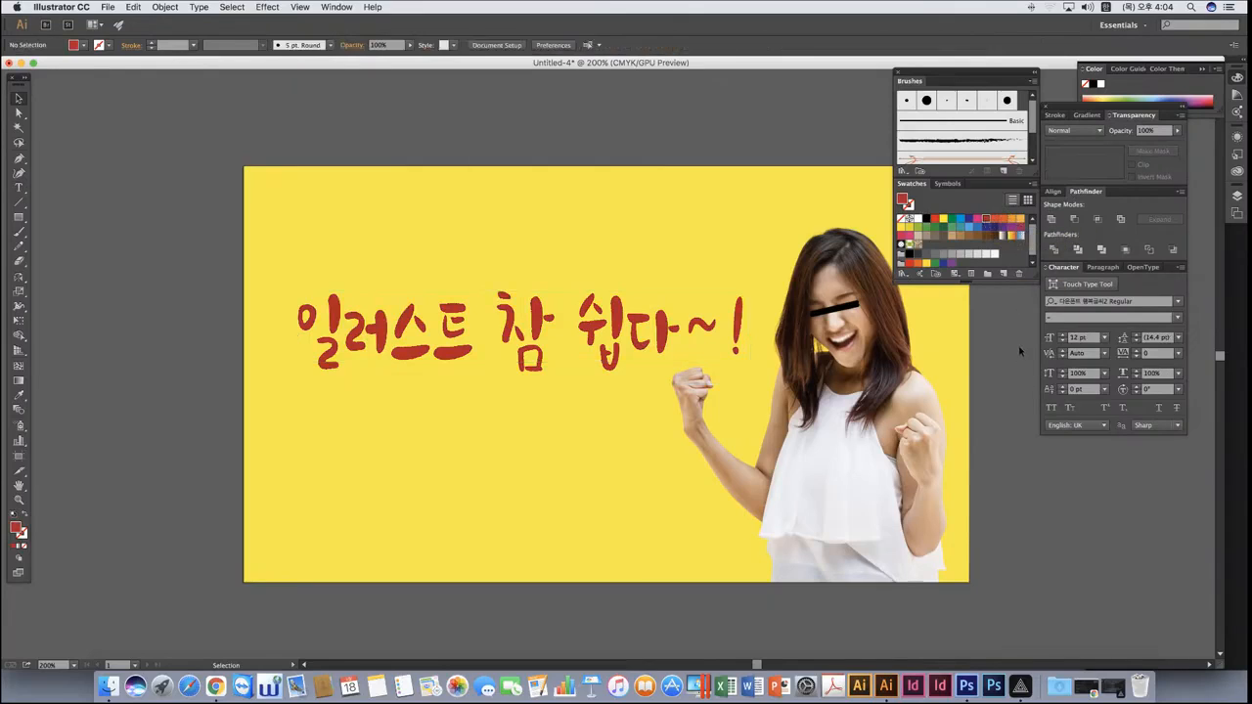
Hide the Swatches panel and show it again.
left_click(336, 7)
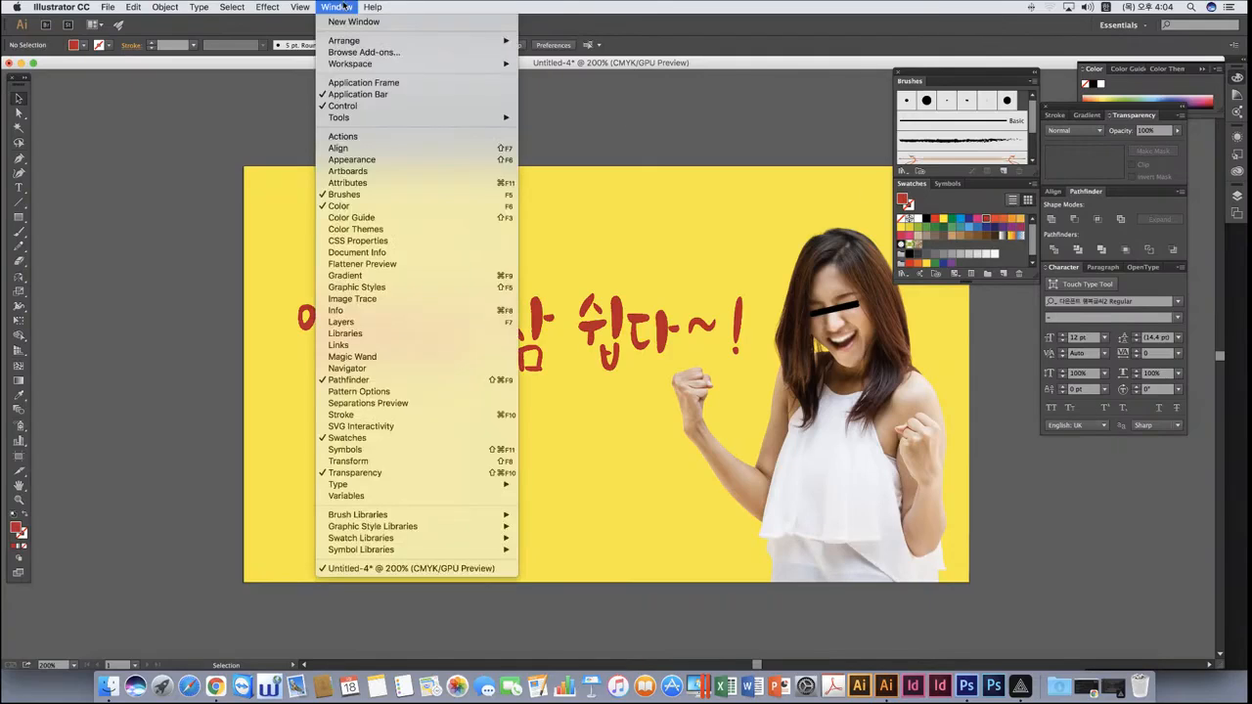
left_click(388, 439)
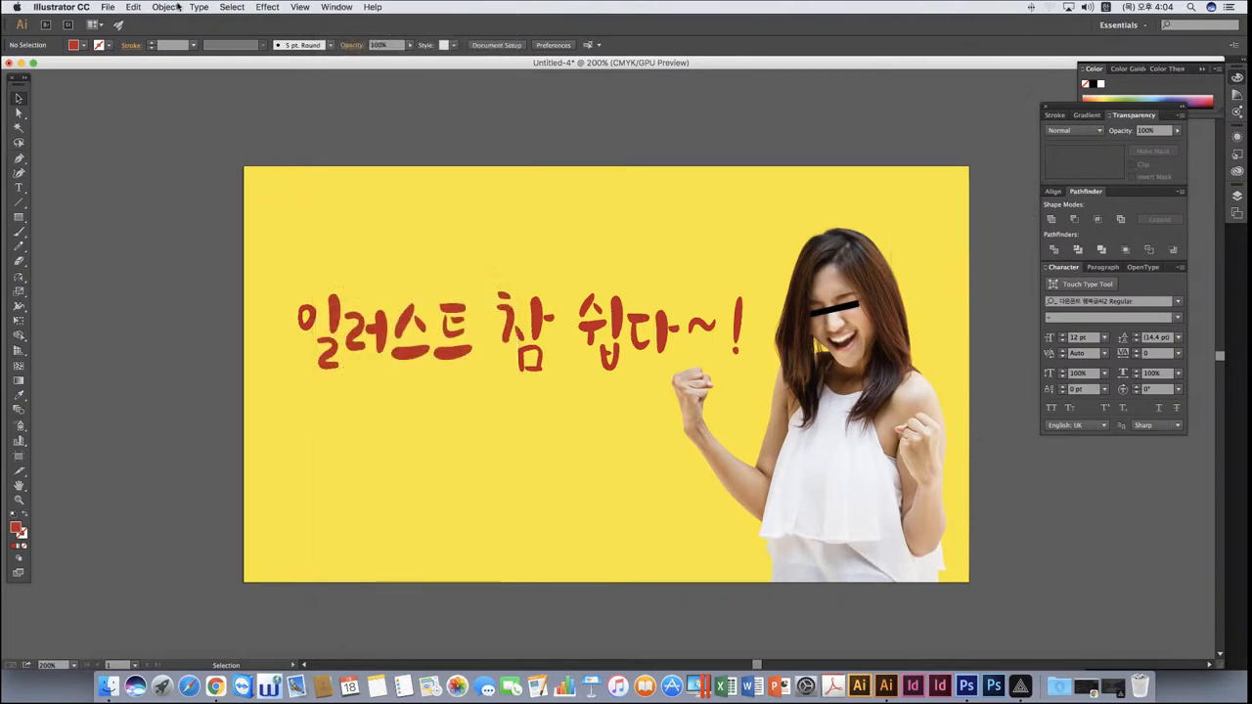
left_click(336, 7)
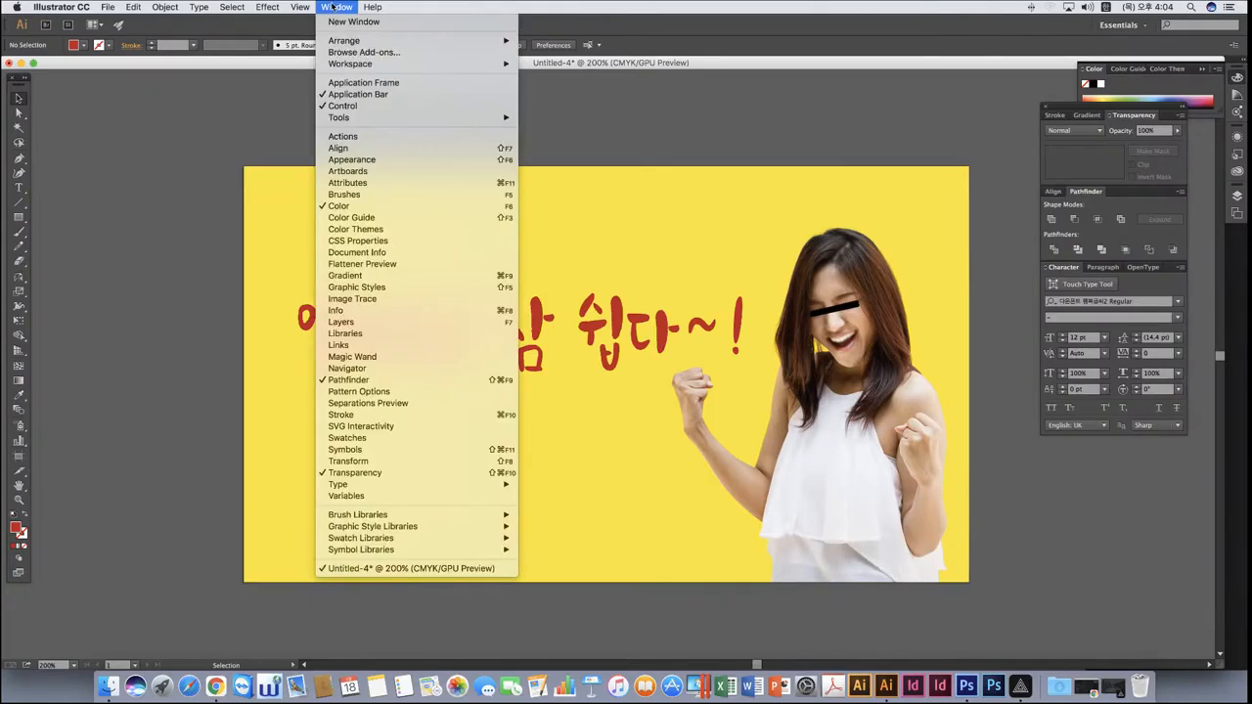
left_click(360, 437)
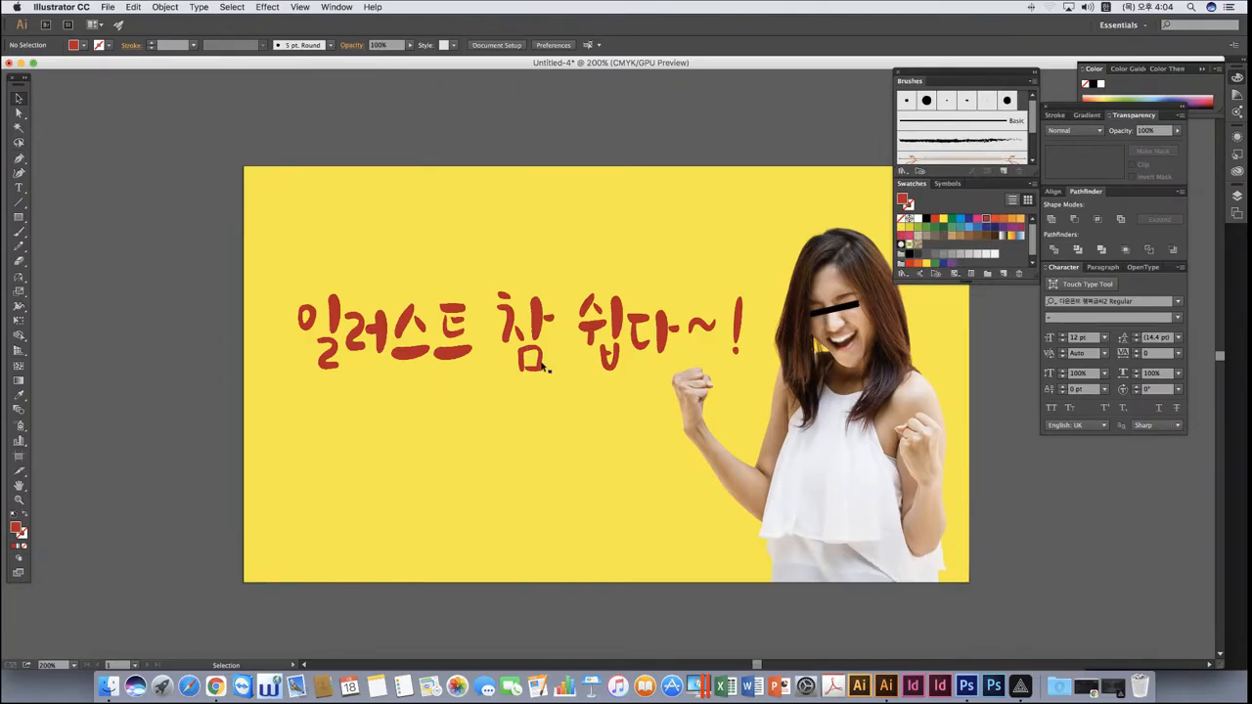
Try other swatch fills such as blue on the headline and return it to red.
left_click(604, 337)
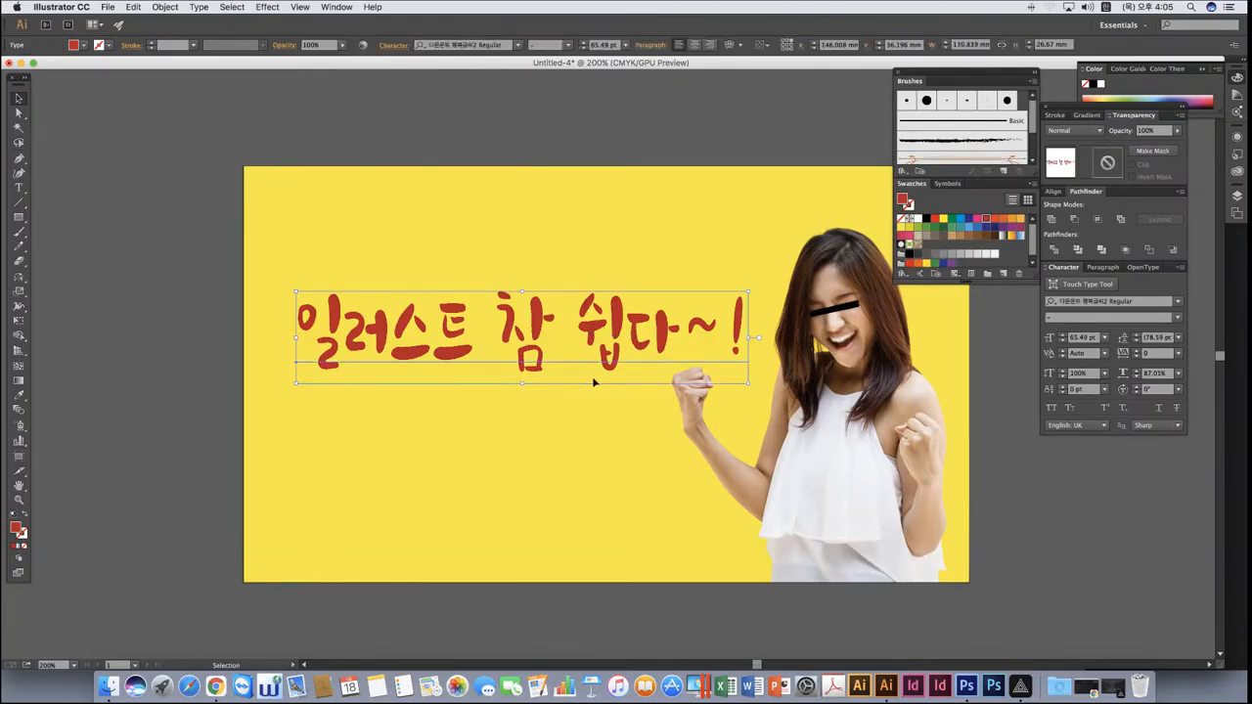
left_click(936, 227)
left_click(960, 227)
left_click(977, 227)
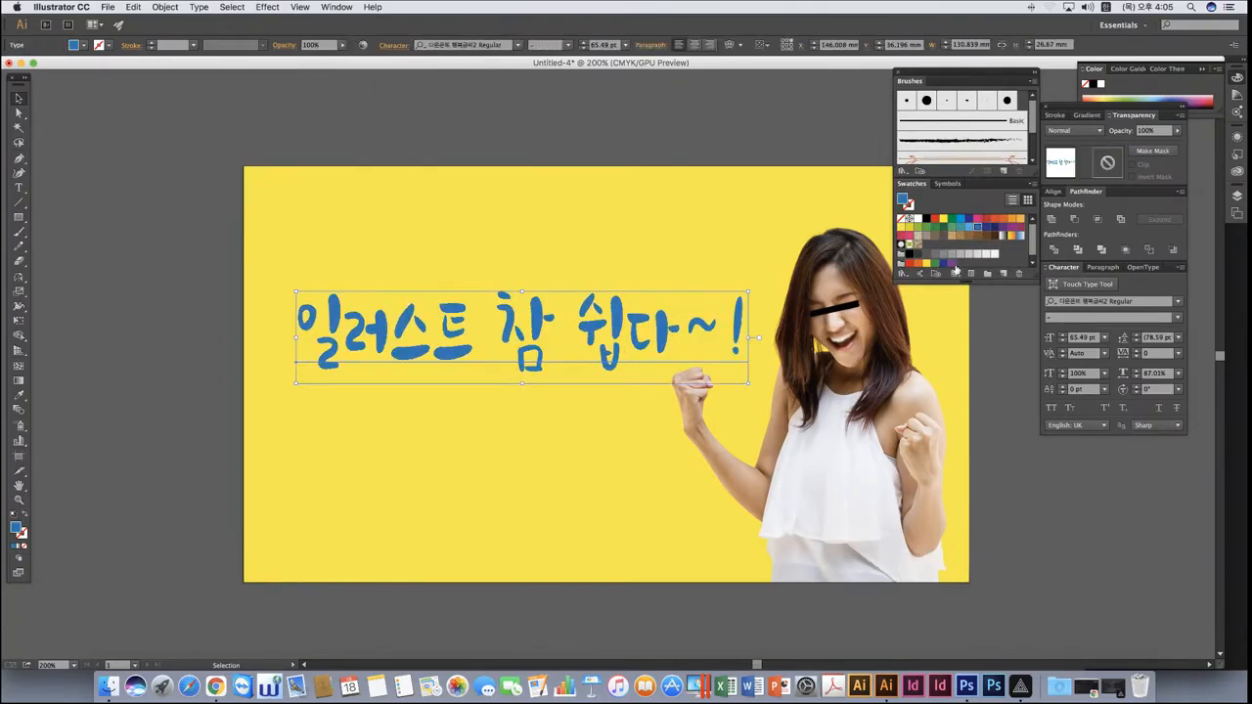
left_click(986, 219)
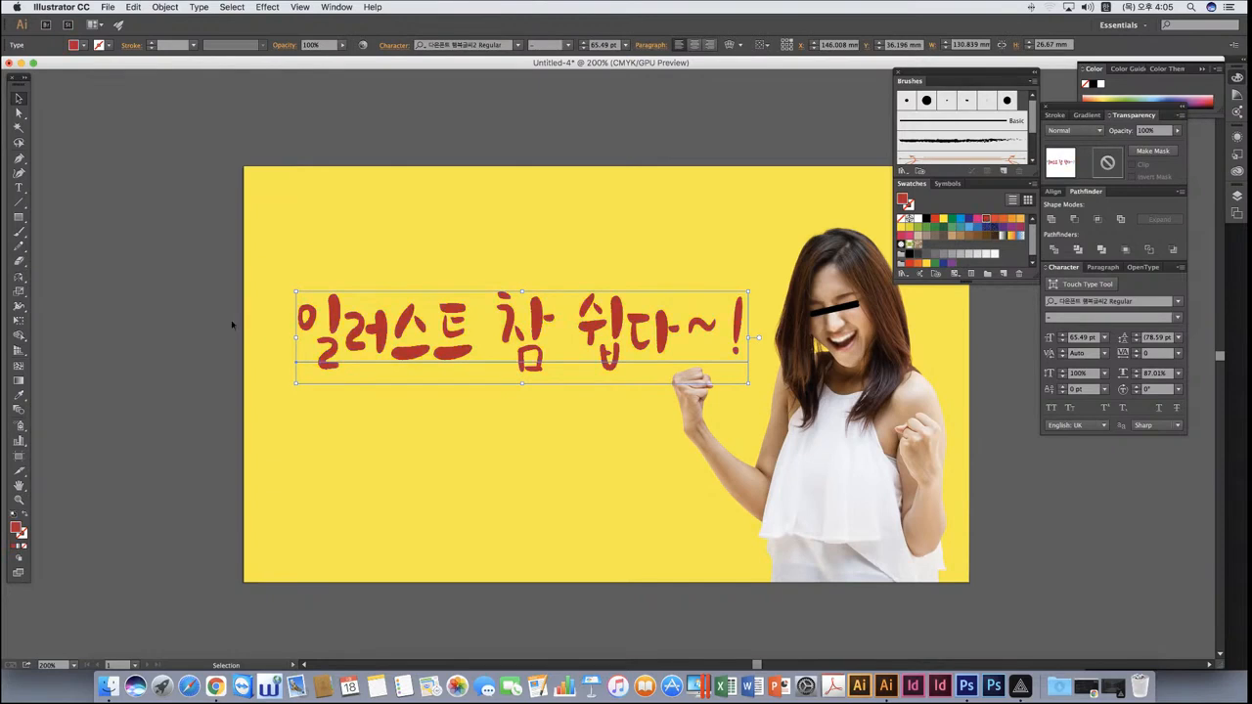
Shift the red headline slightly down and right and bring it back beside the woman.
left_click(181, 329)
mouse_move(555, 364)
left_mouse_down()
mouse_move(550, 387)
mouse_move(558, 357)
mouse_move(573, 370)
left_mouse_up()
left_click(190, 358)
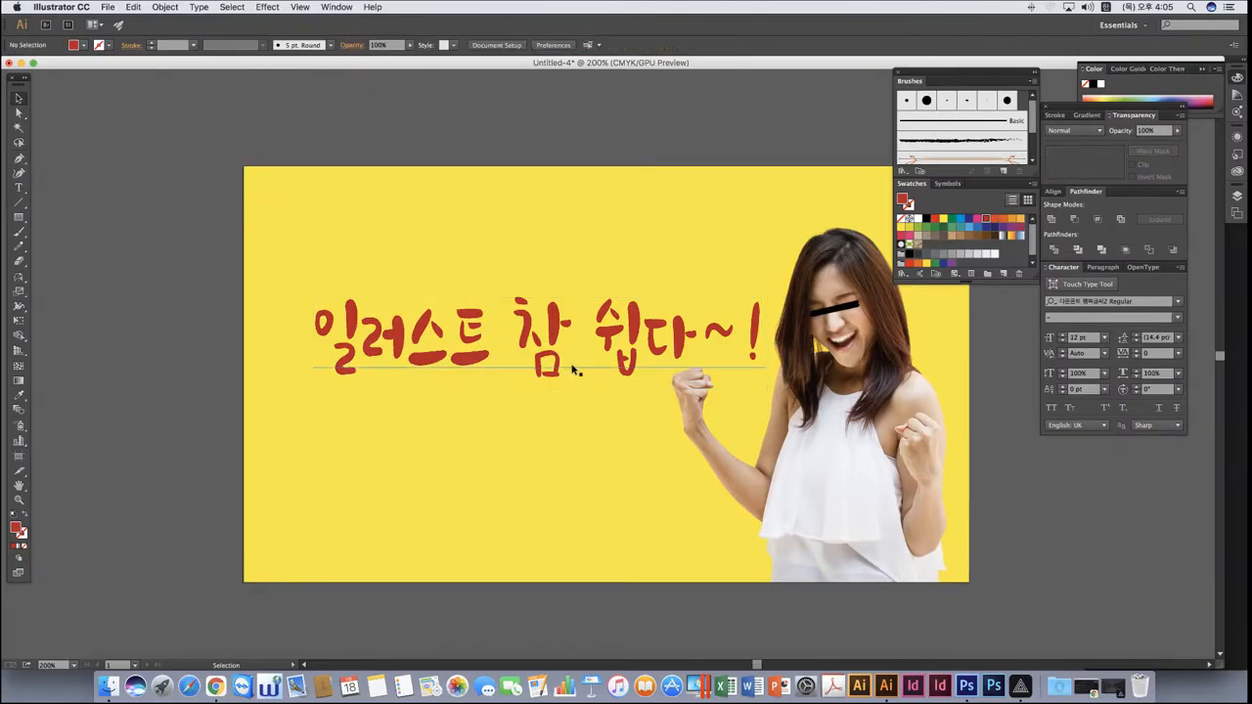
mouse_move(460, 367)
left_mouse_down()
mouse_move(410, 381)
mouse_move(445, 362)
left_mouse_up()
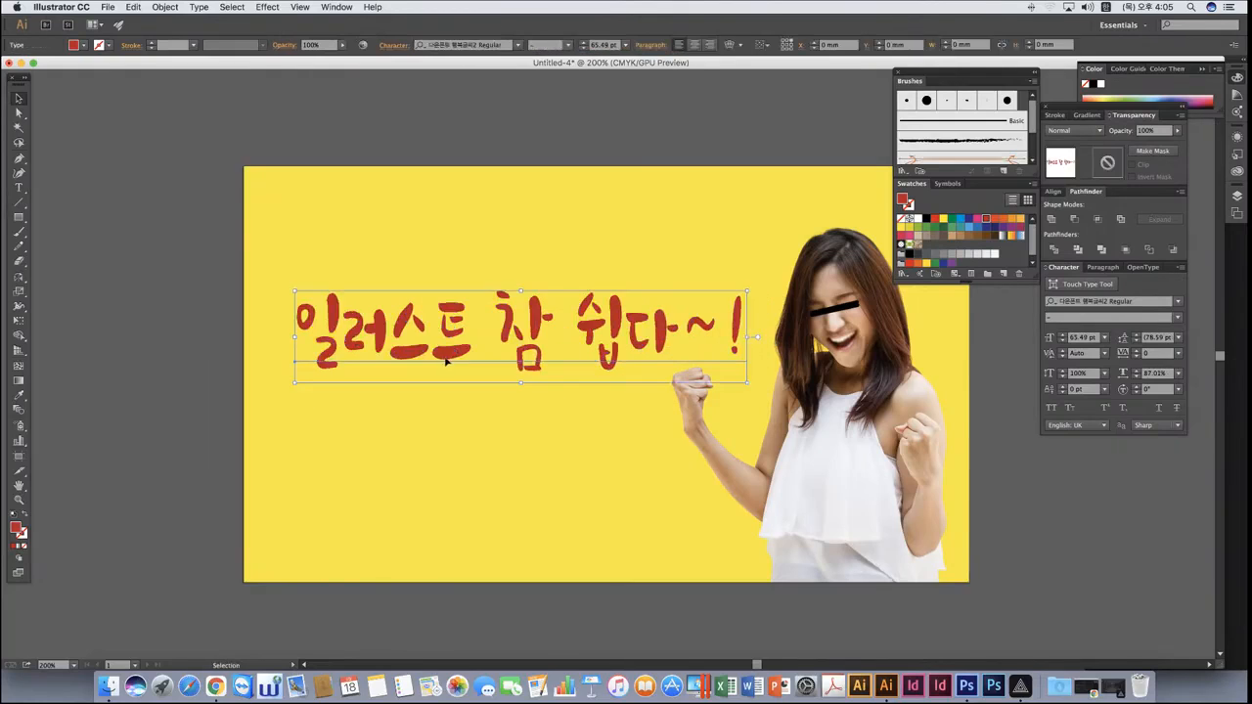
Replace the headline's wording with "대한민국 화이팅~!" and deselect it.
double_click(396, 348)
key("super+a")
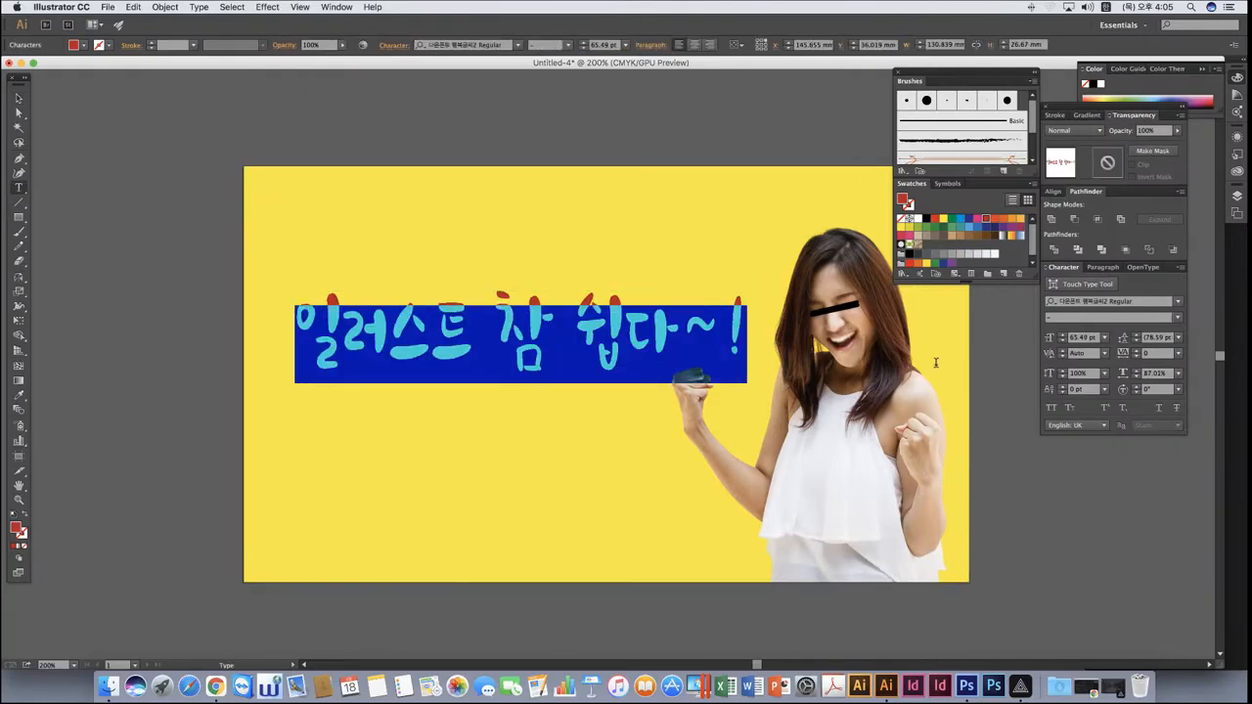
type("대한민")
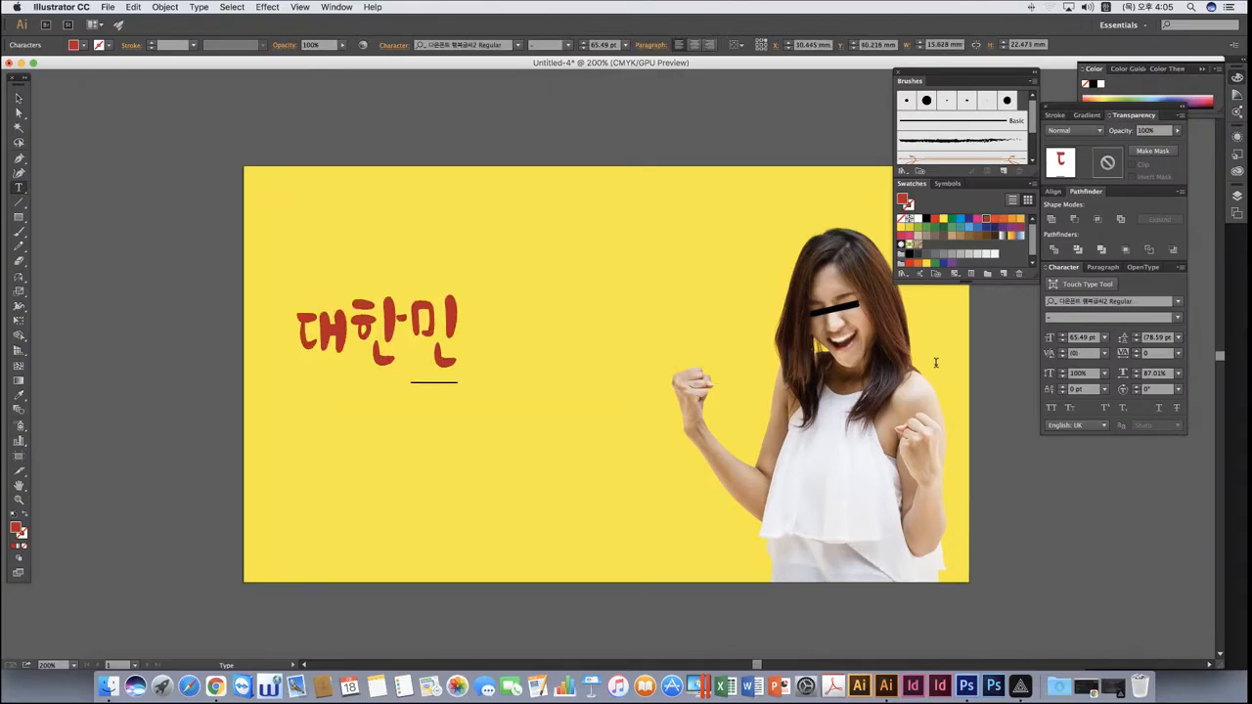
type("국 화")
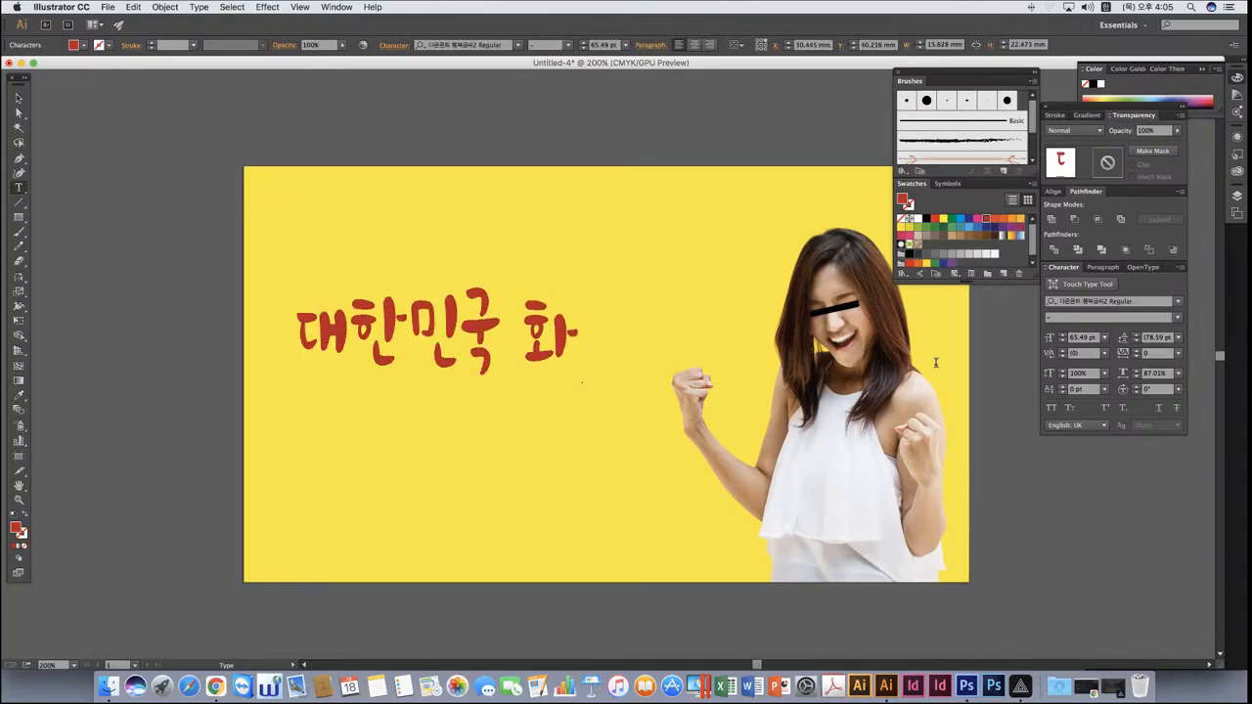
type("이팅~!")
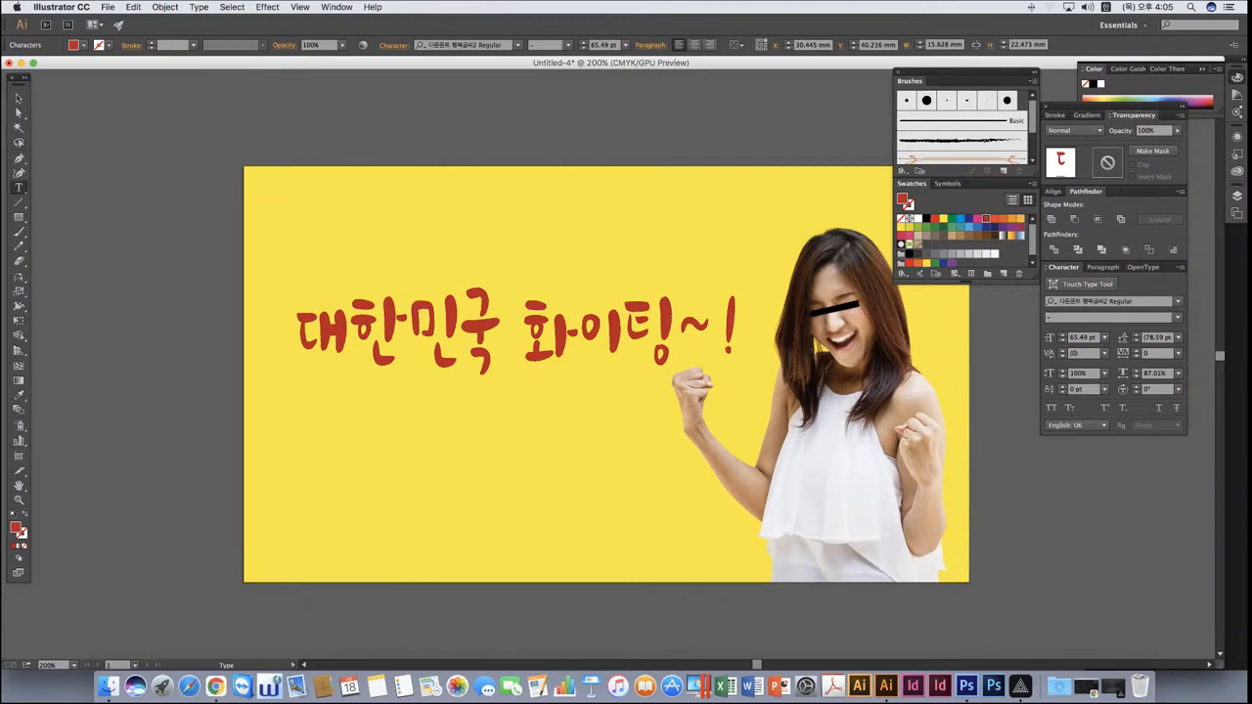
key("Escape")
left_click(247, 132)
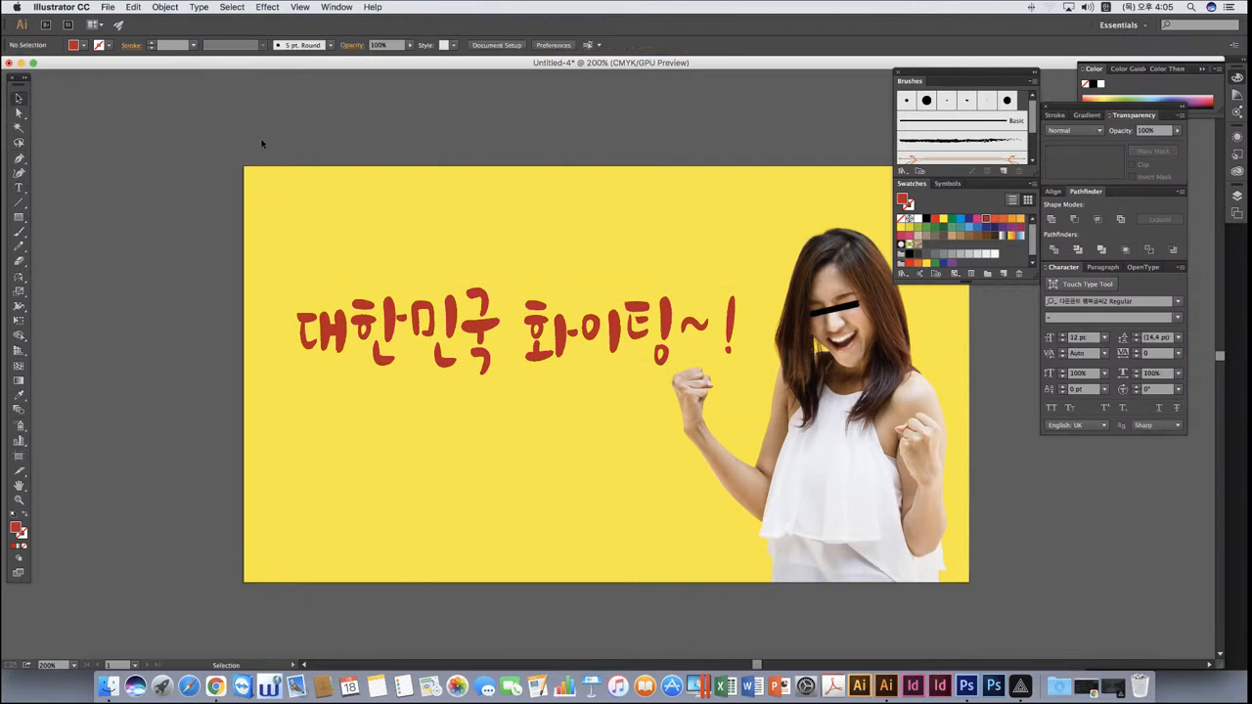
Move the headline slightly up and right and change its fill to black.
left_click_drag(537, 357, 549, 349)
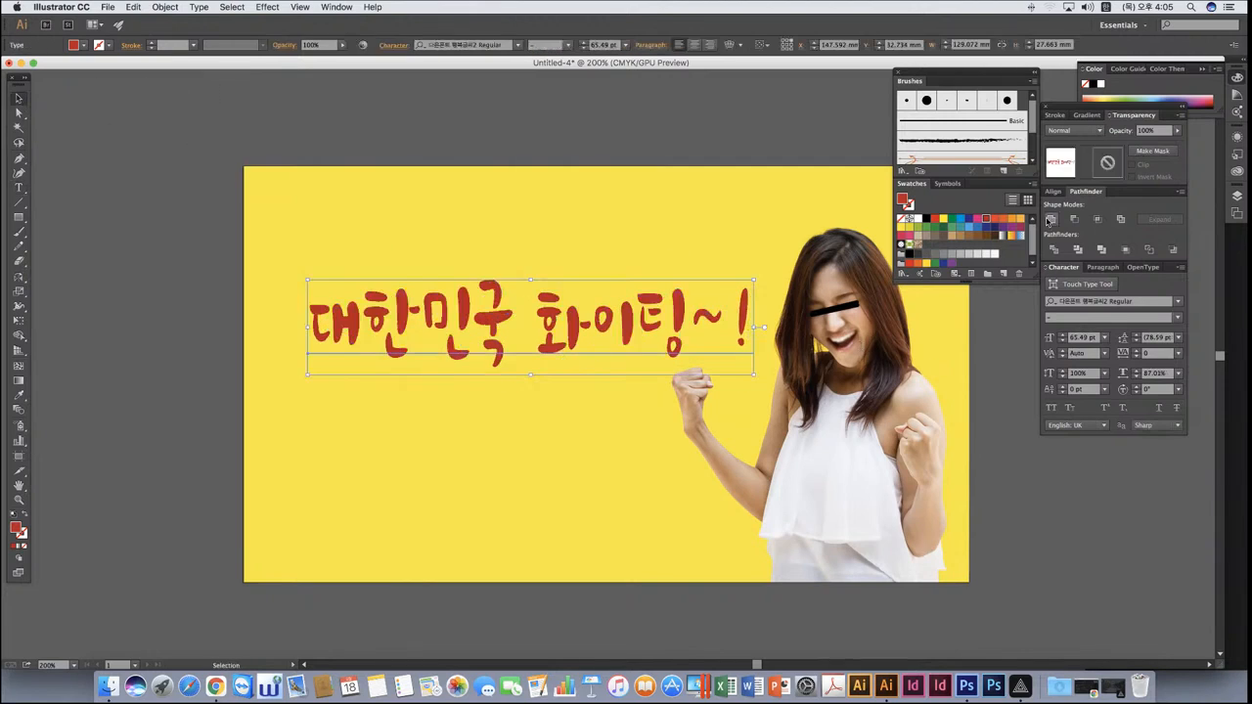
left_click(918, 219)
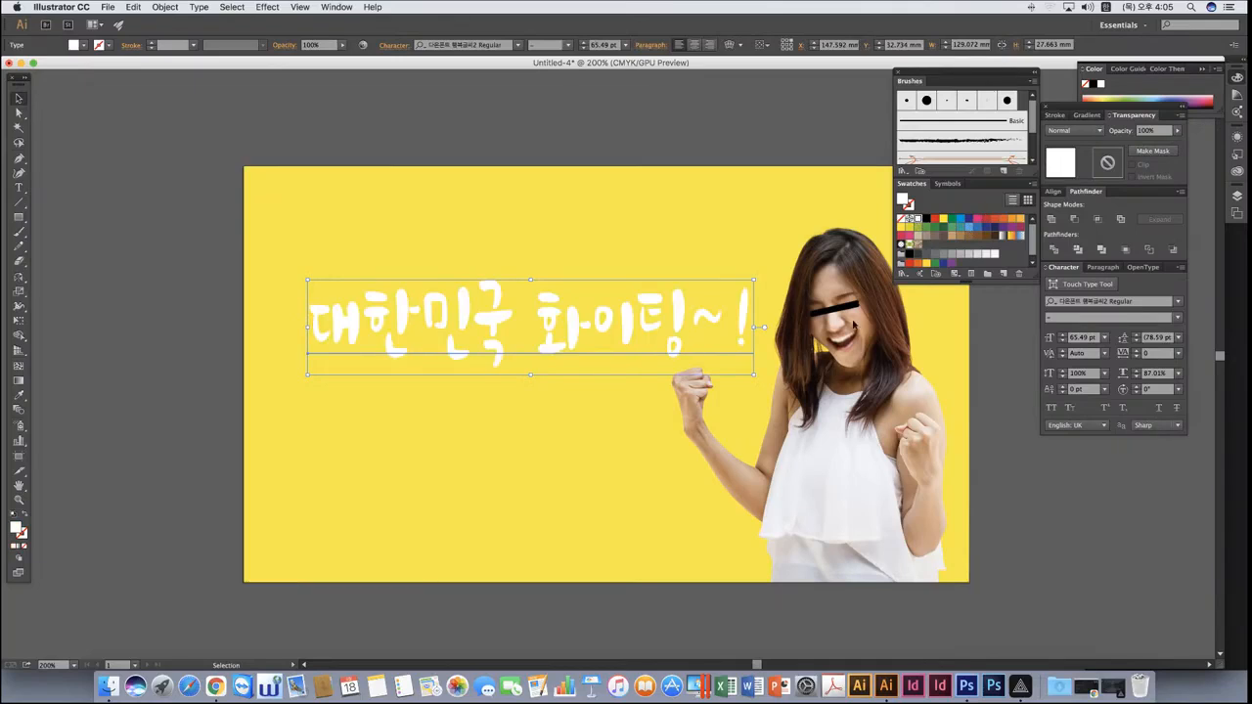
left_click(927, 219)
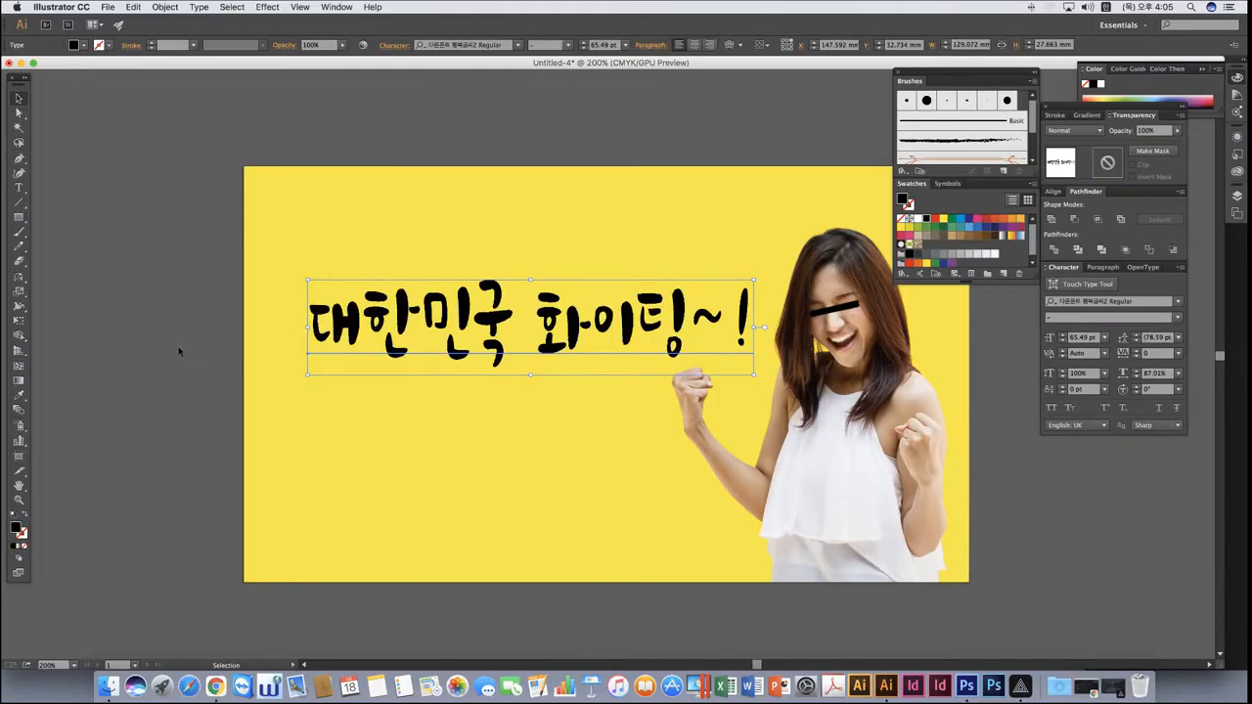
left_click(179, 352)
Duplicate the headline above the original and shrink the copy to about 53 mm wide in the artboard's upper-left corner.
left_click_drag(545, 352, 516, 255)
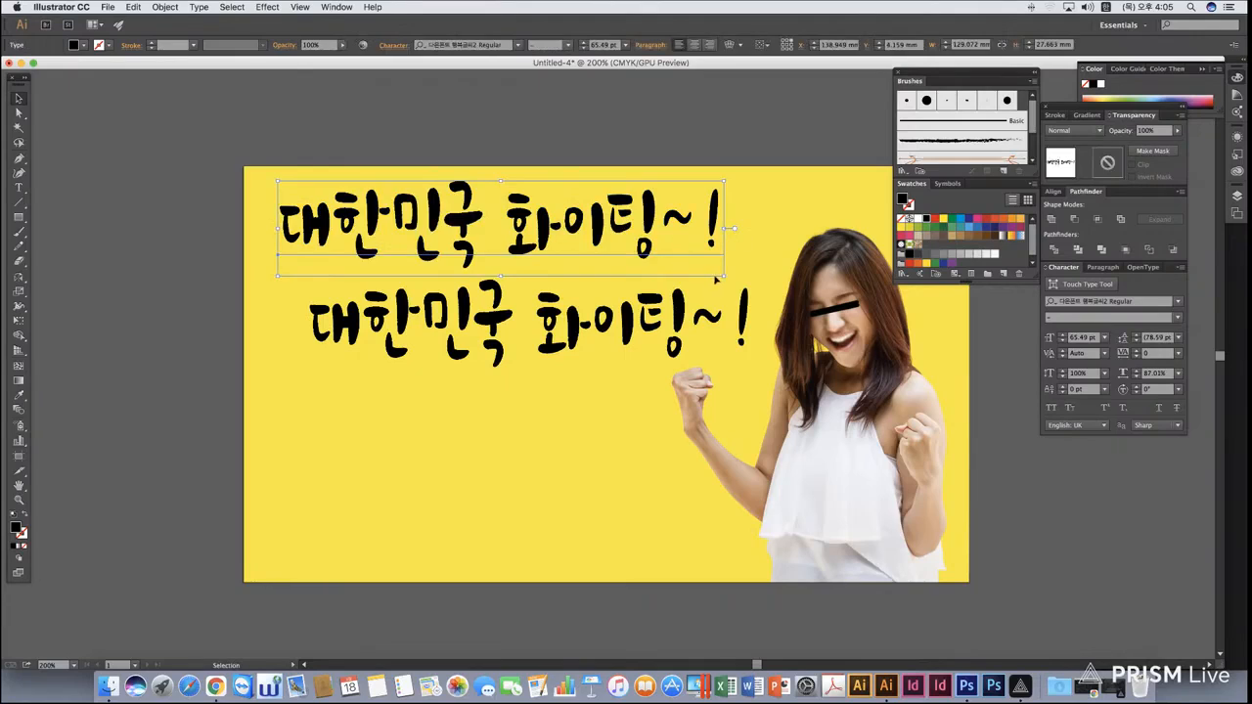
left_click_drag(725, 277, 460, 220)
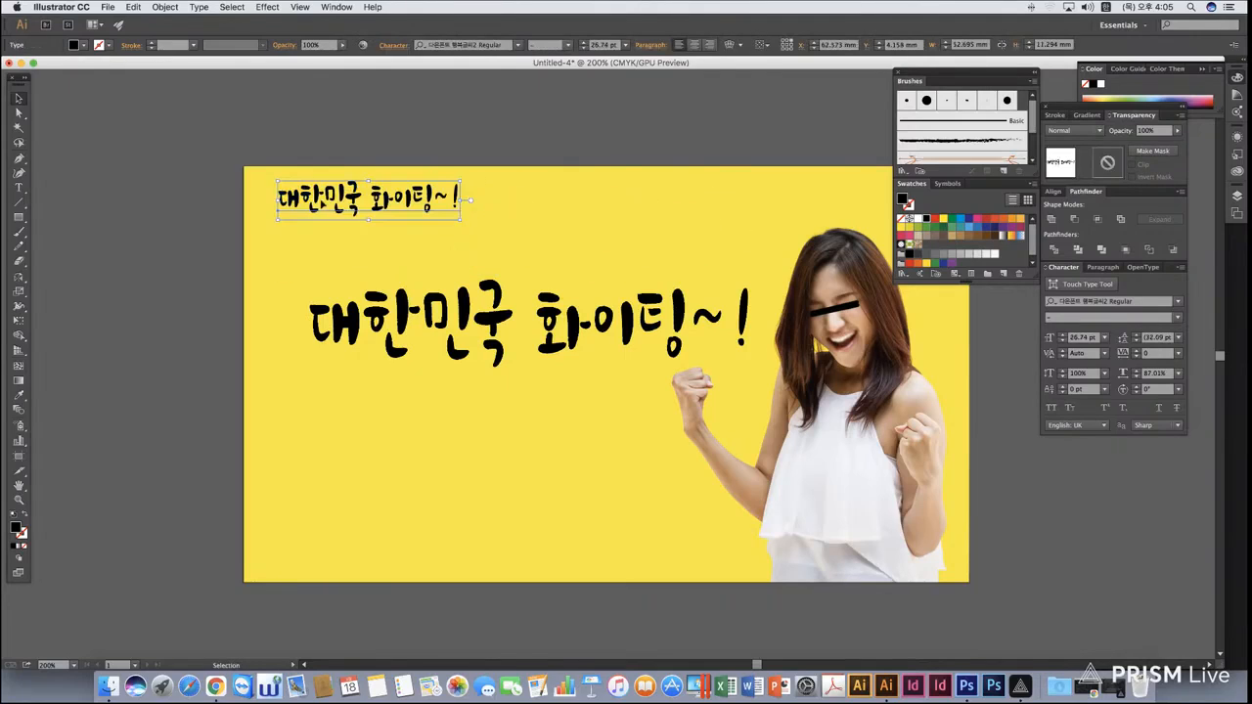
Replace the small copy's text with "일러박스".
key("t")
left_click_drag(274, 203, 599, 205)
type("일러박스")
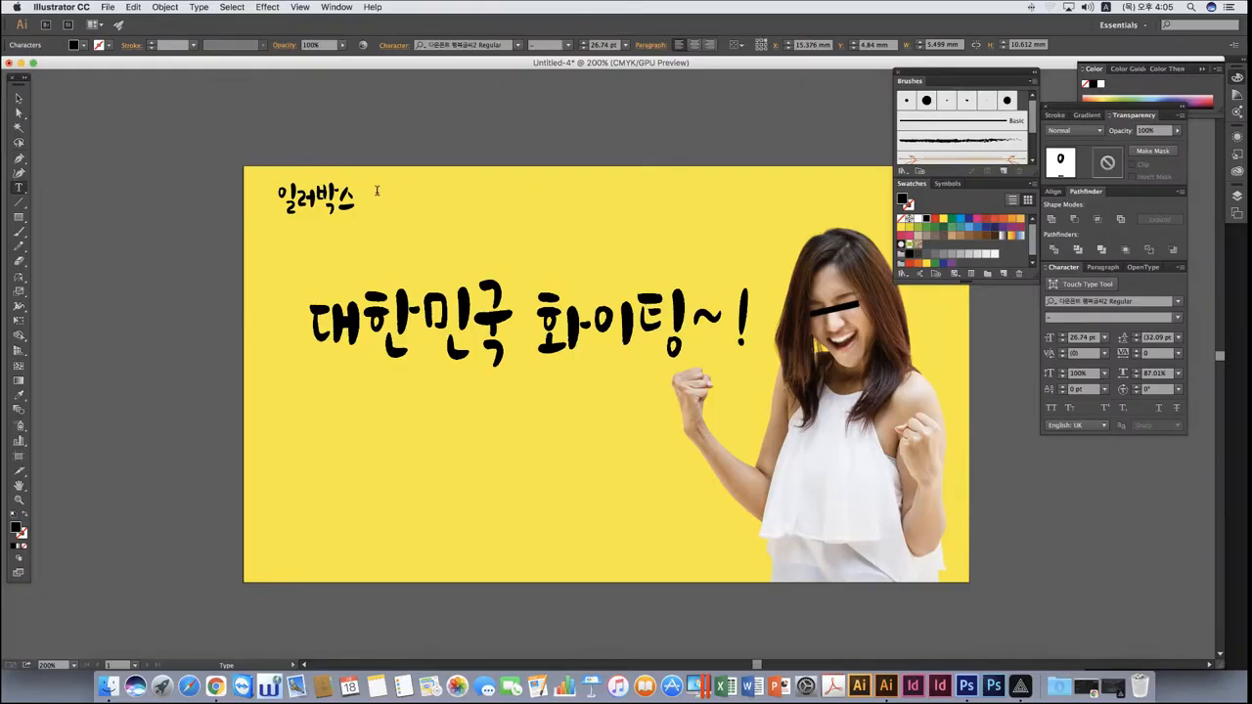
left_click_drag(376, 191, 358, 192)
key("BackSpace")
Try the font 헤드라인A 일반체 on the small text above the headline.
key("super+a")
left_click(1164, 301)
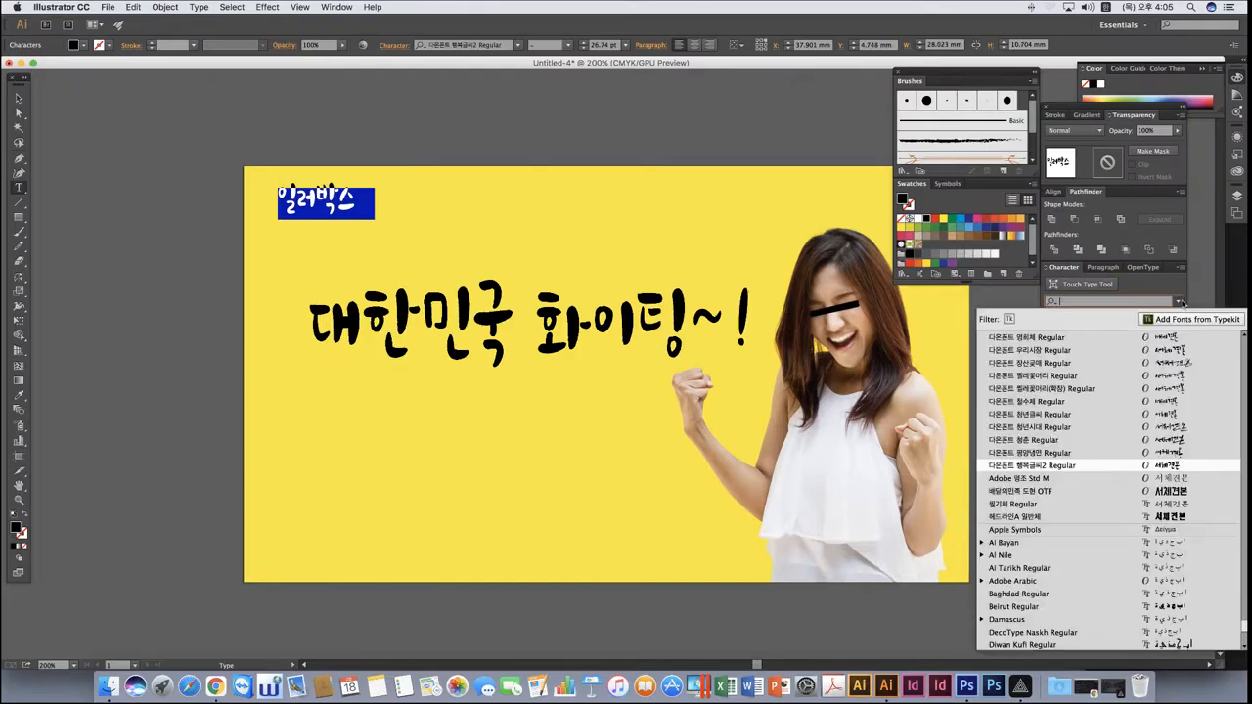
left_click(1071, 519)
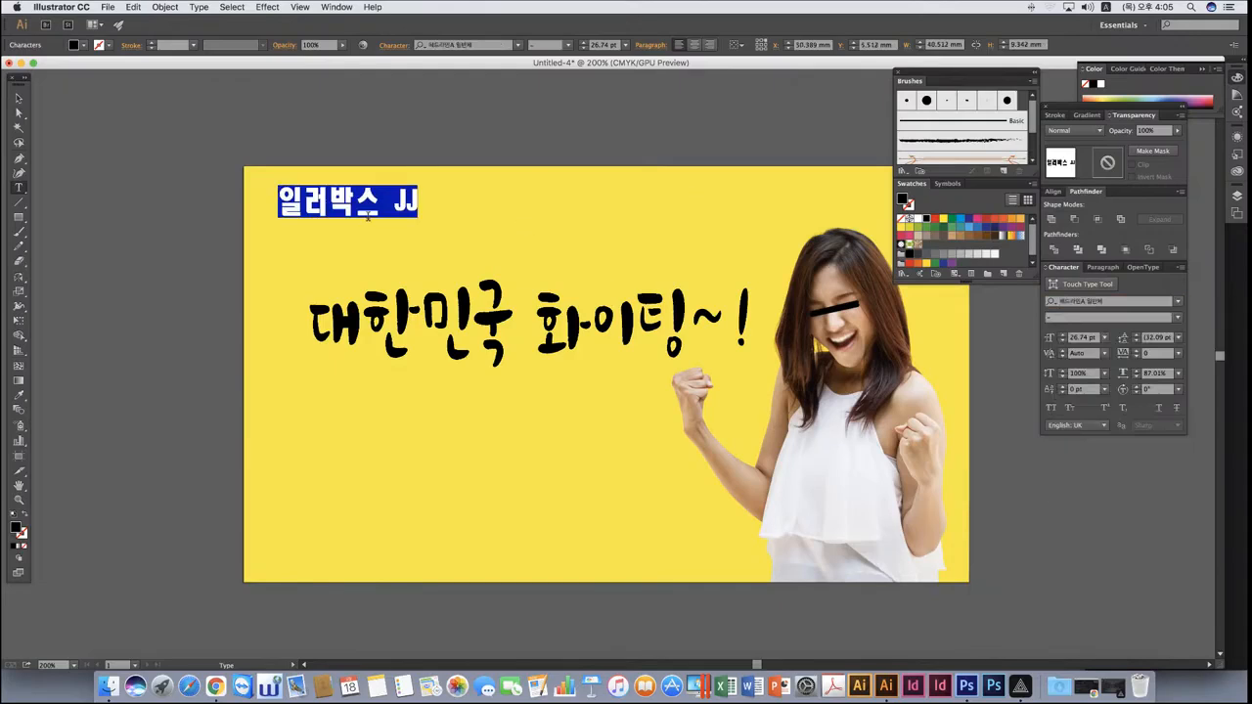
Trim the small text to "일러박스 J" and set its font to Yoon가변 윤체Std_OTF Light.
left_click(425, 197)
key("BackSpace")
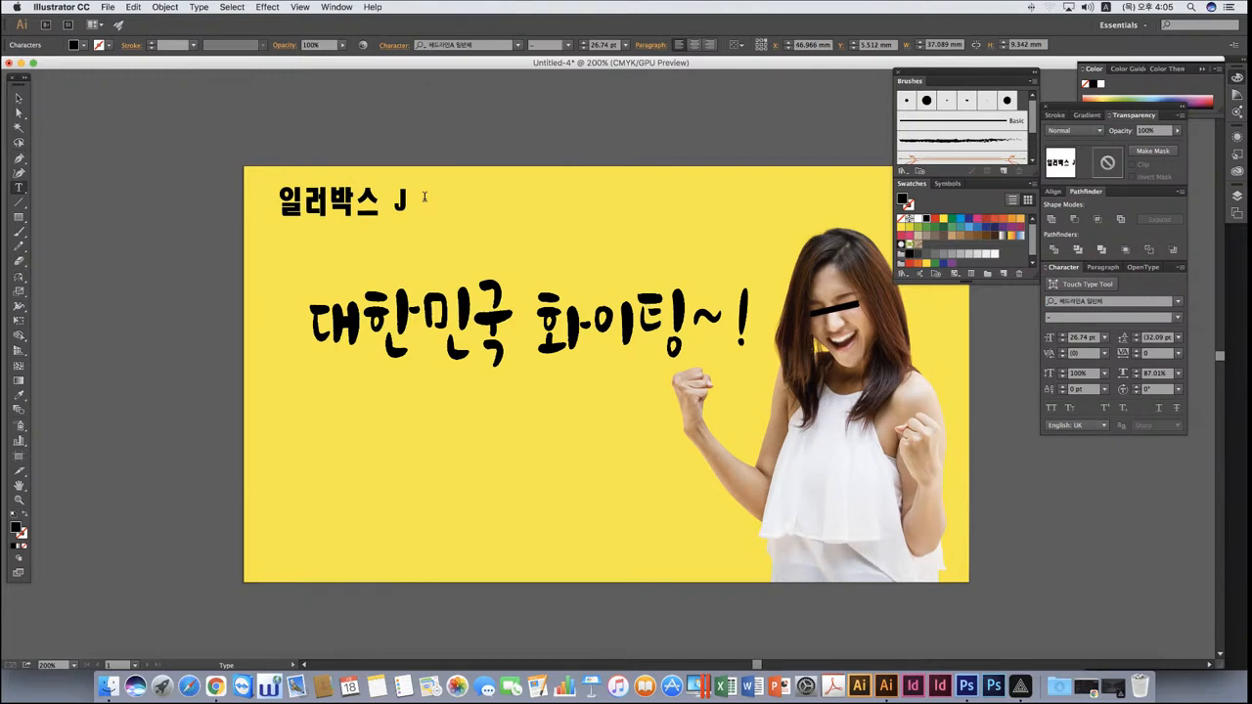
key("shift+Left")
left_click_drag(276, 199, 679, 224)
left_click(1179, 301)
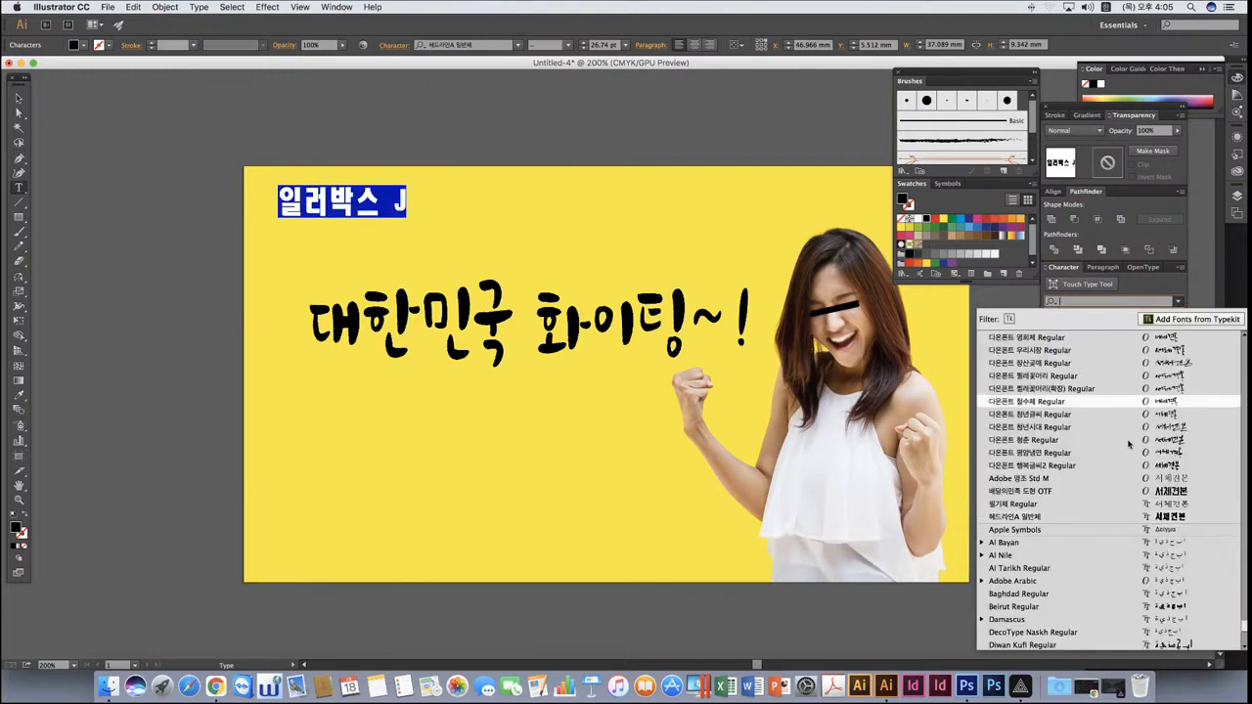
scroll(1075, 440, "down", 5)
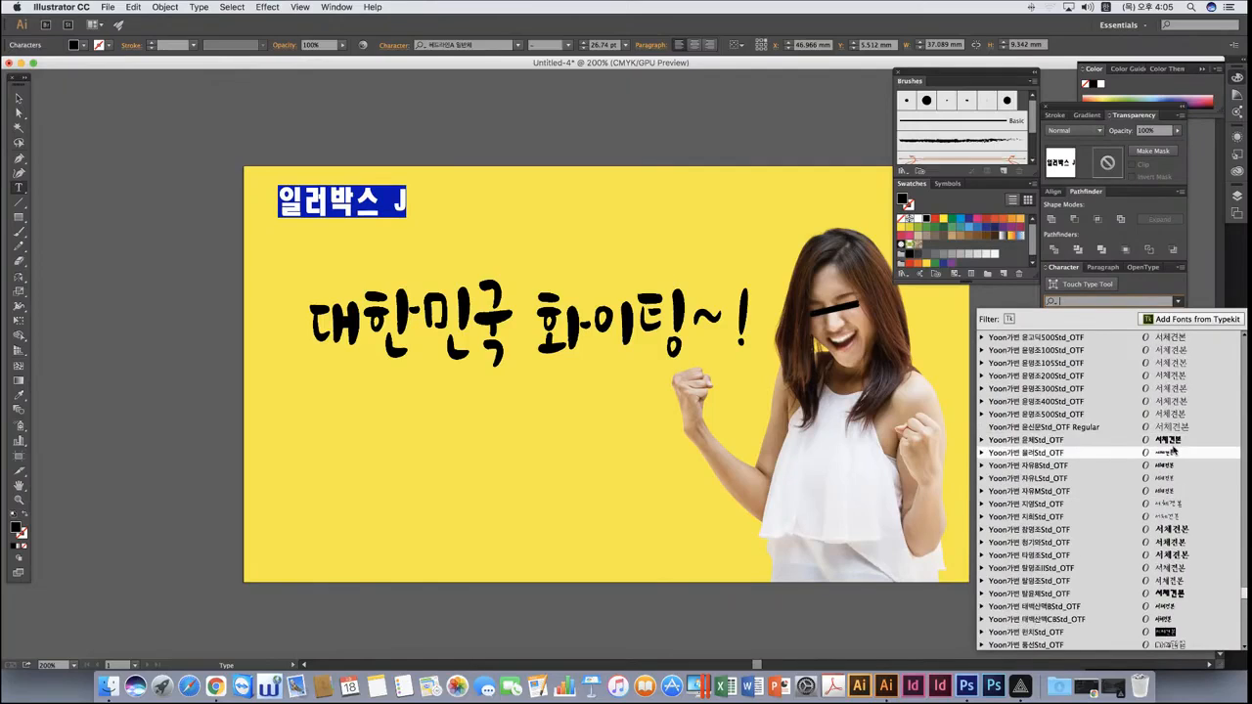
left_click(1115, 440)
left_click(313, 196)
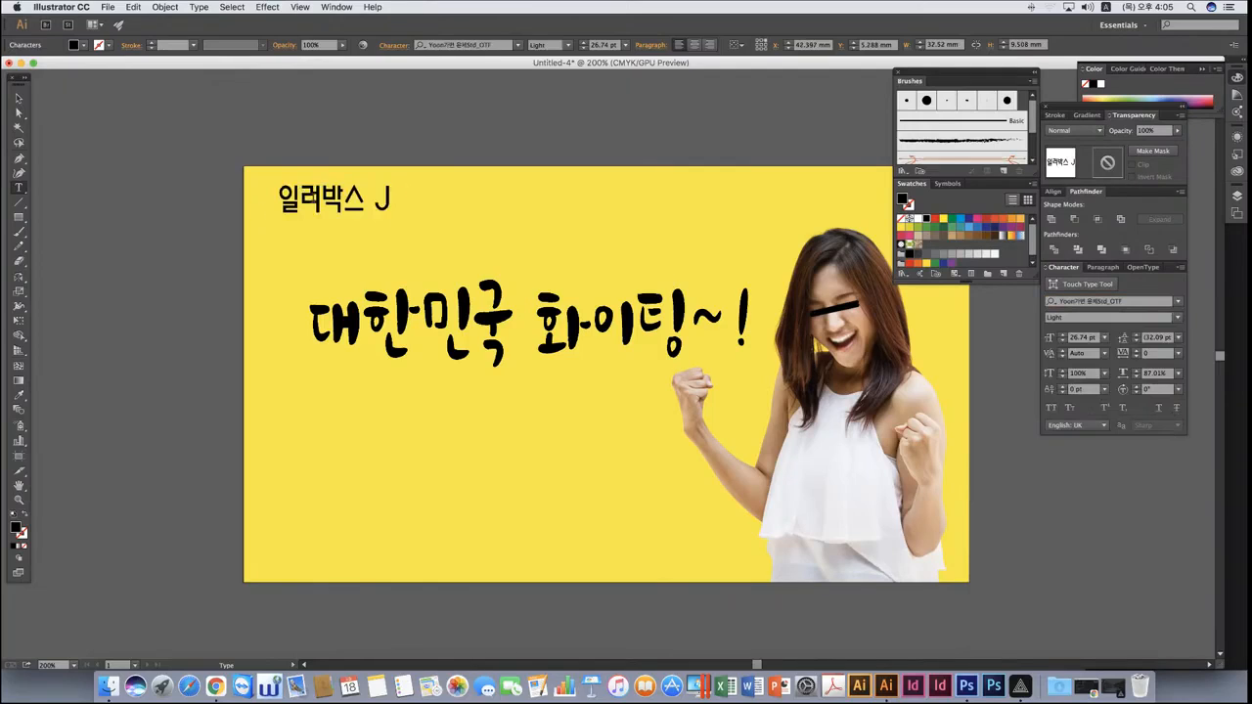
Scale the small "일러박스 J" text down to about 24 mm wide in the artboard's upper-left corner.
left_click(18, 98)
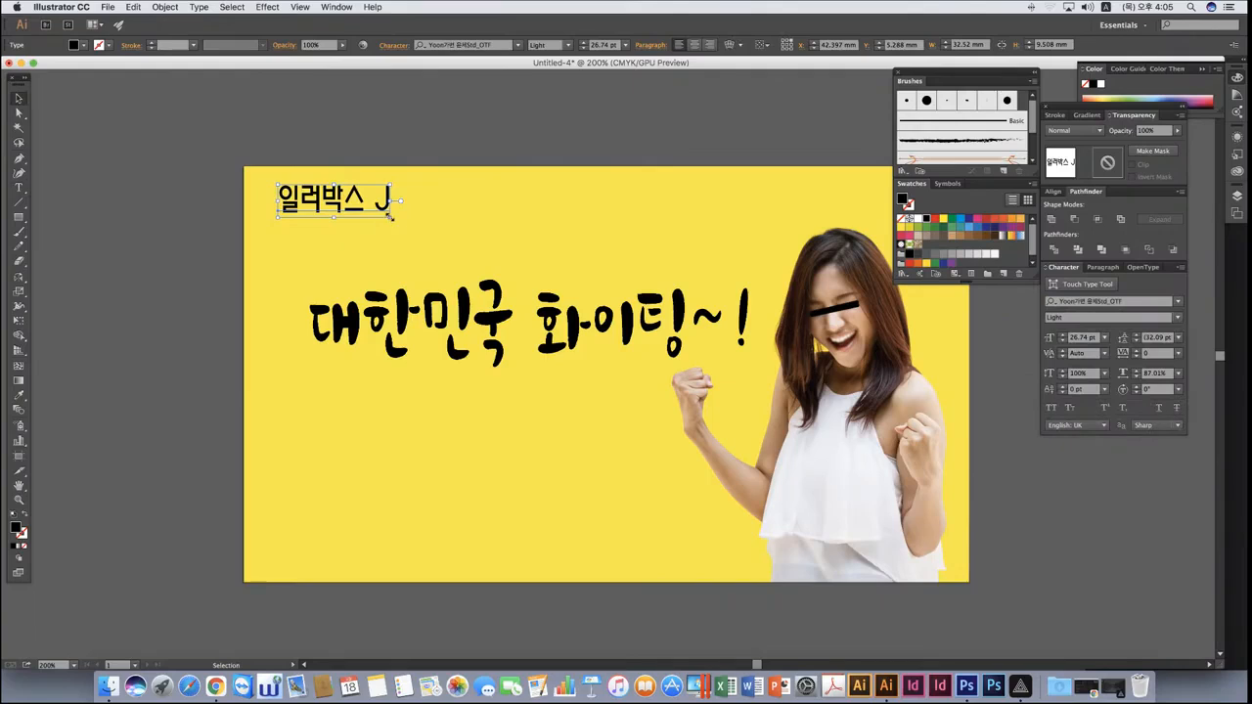
left_click_drag(391, 216, 362, 207)
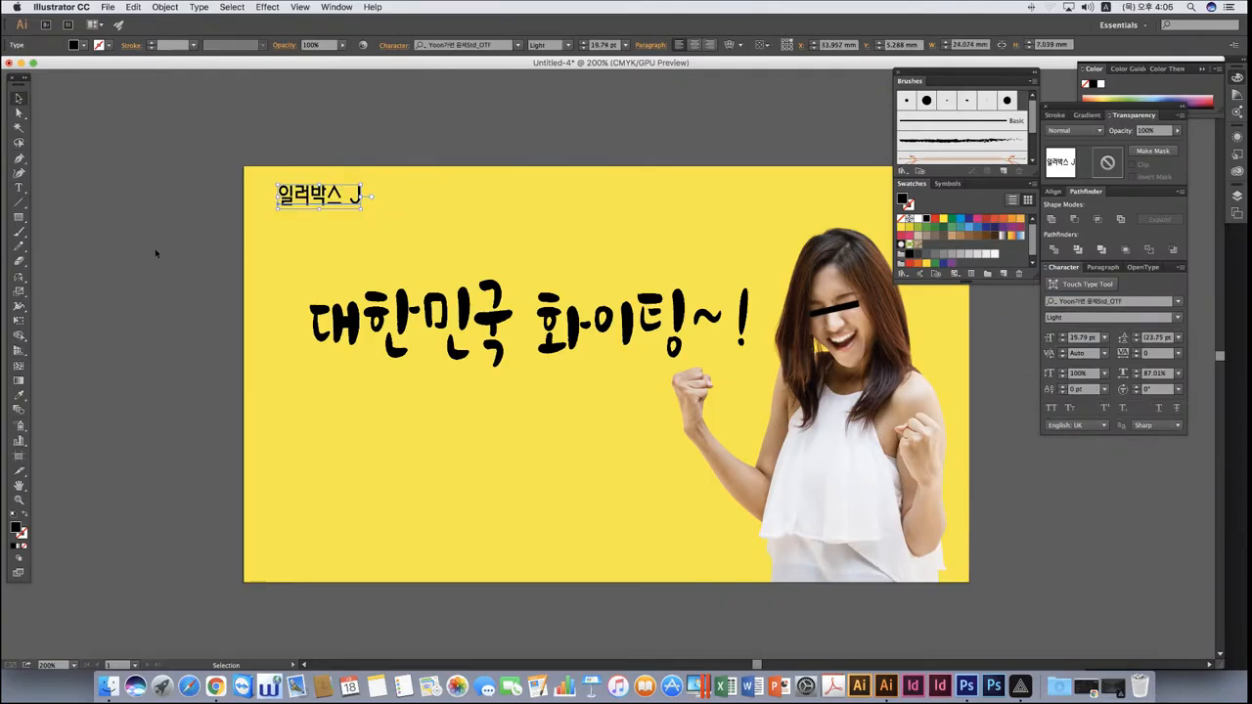
left_click(154, 254)
Move the large headline slightly lower on the artboard and duplicate it in place.
scroll(411, 424, "down", 2)
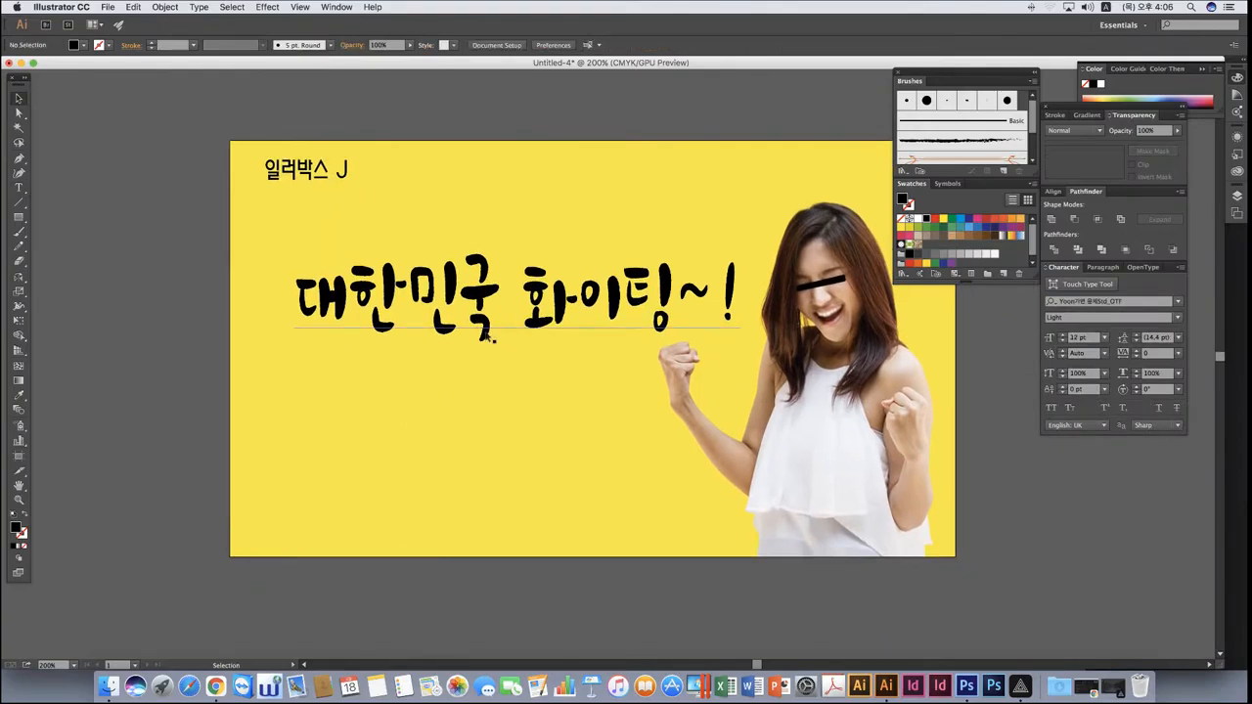
left_click_drag(490, 339, 491, 360)
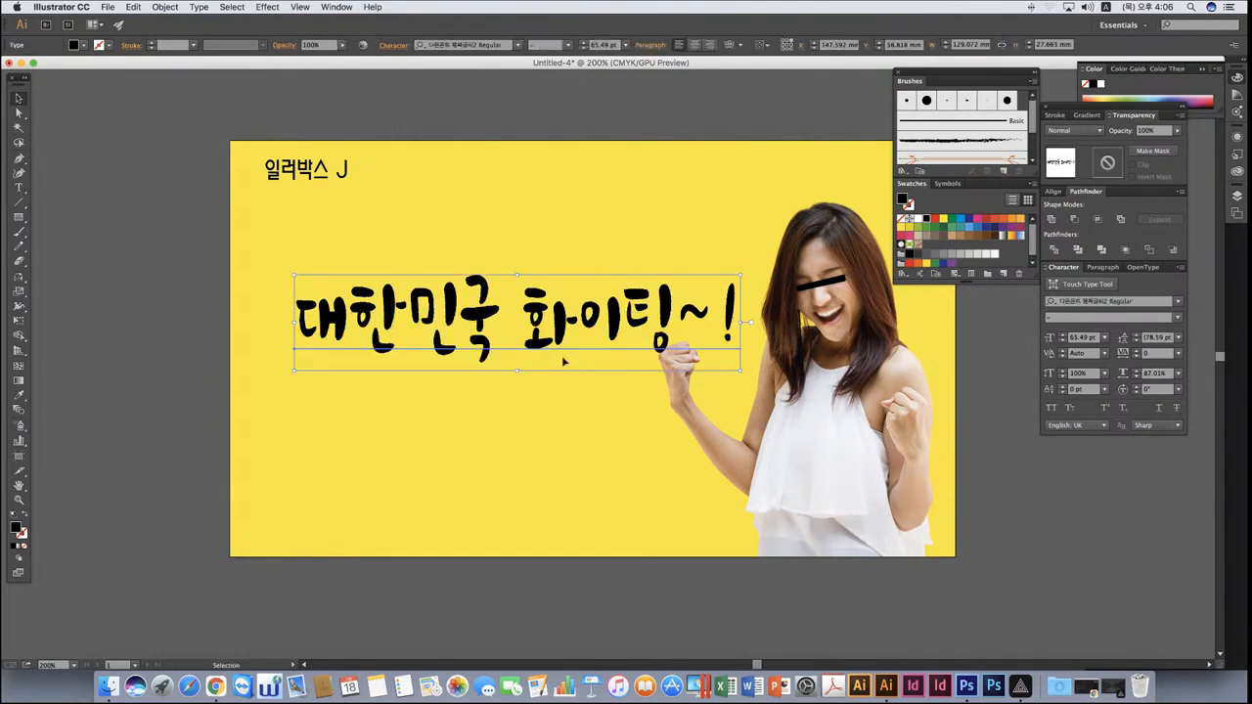
key("a")
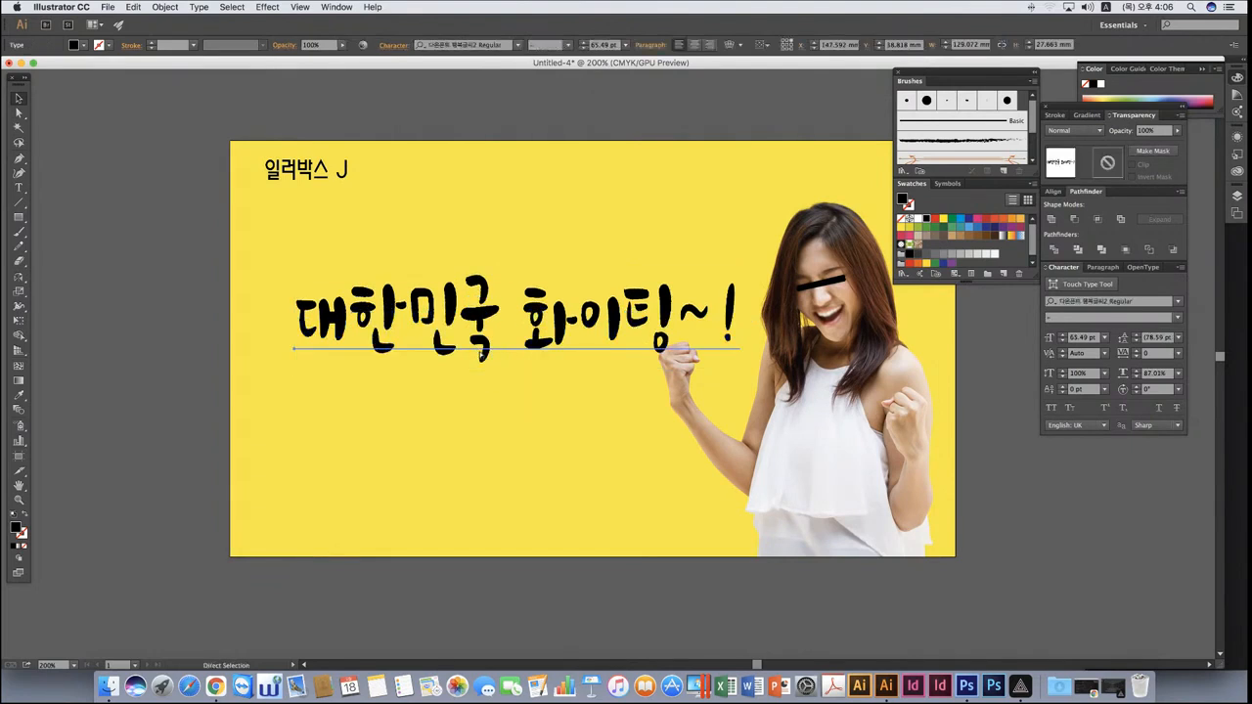
key("super+f")
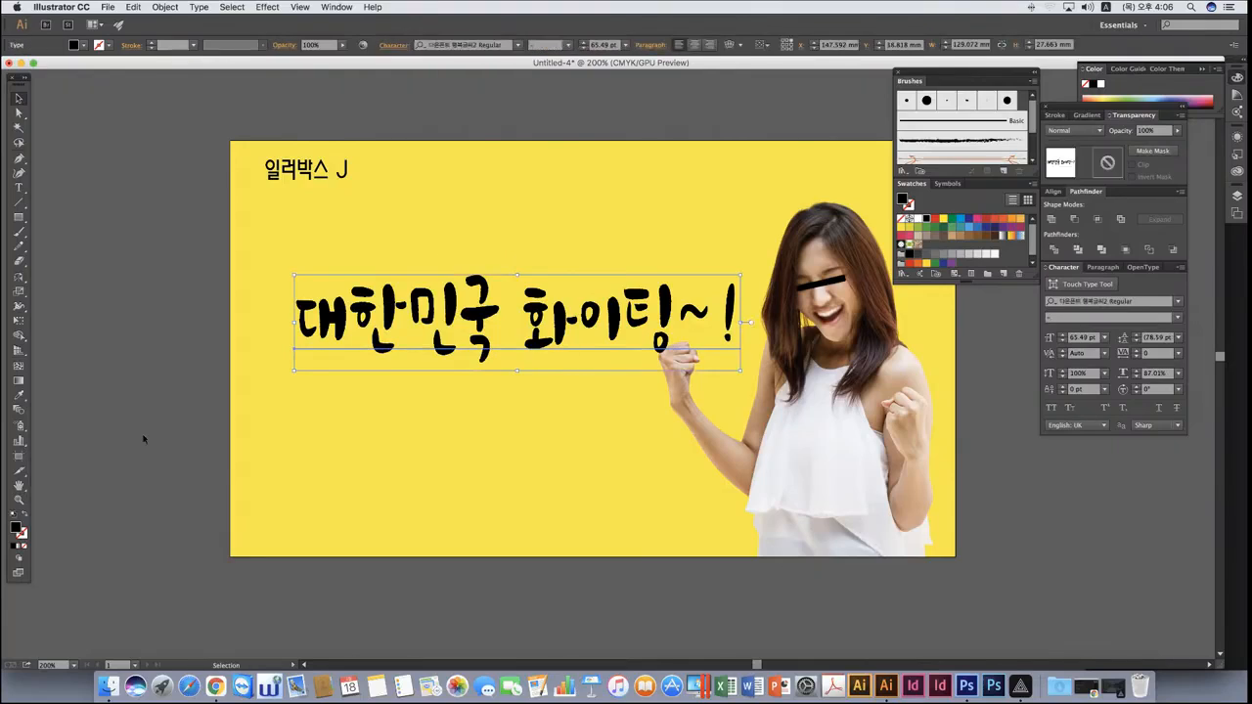
Give the headline duplicate a black 4 pt stroke with round corners.
left_click(24, 534)
left_click(14, 547)
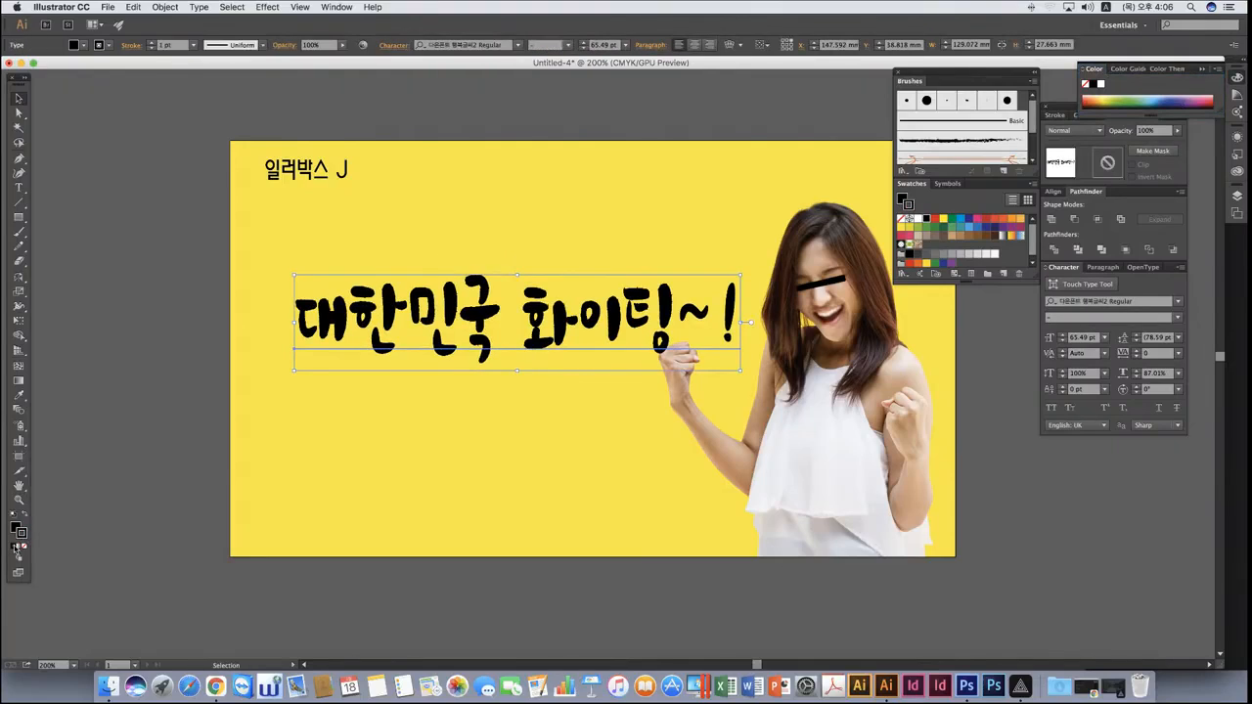
left_click(193, 45)
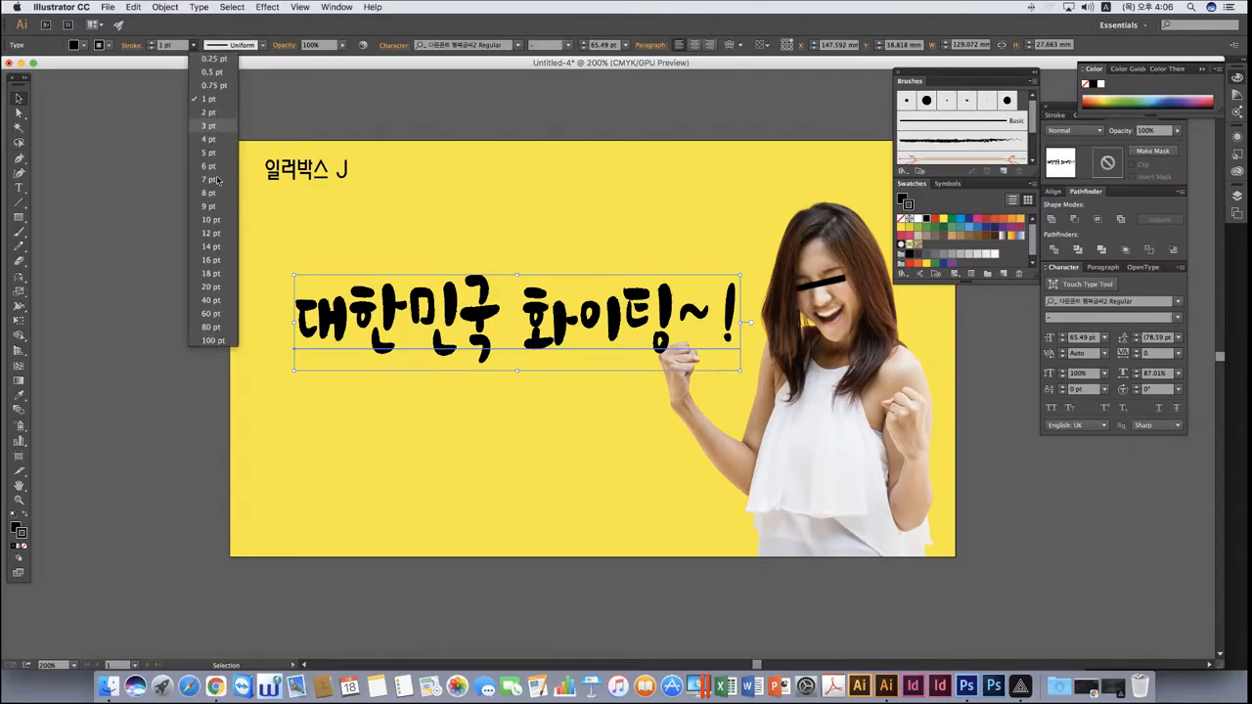
left_click(207, 139)
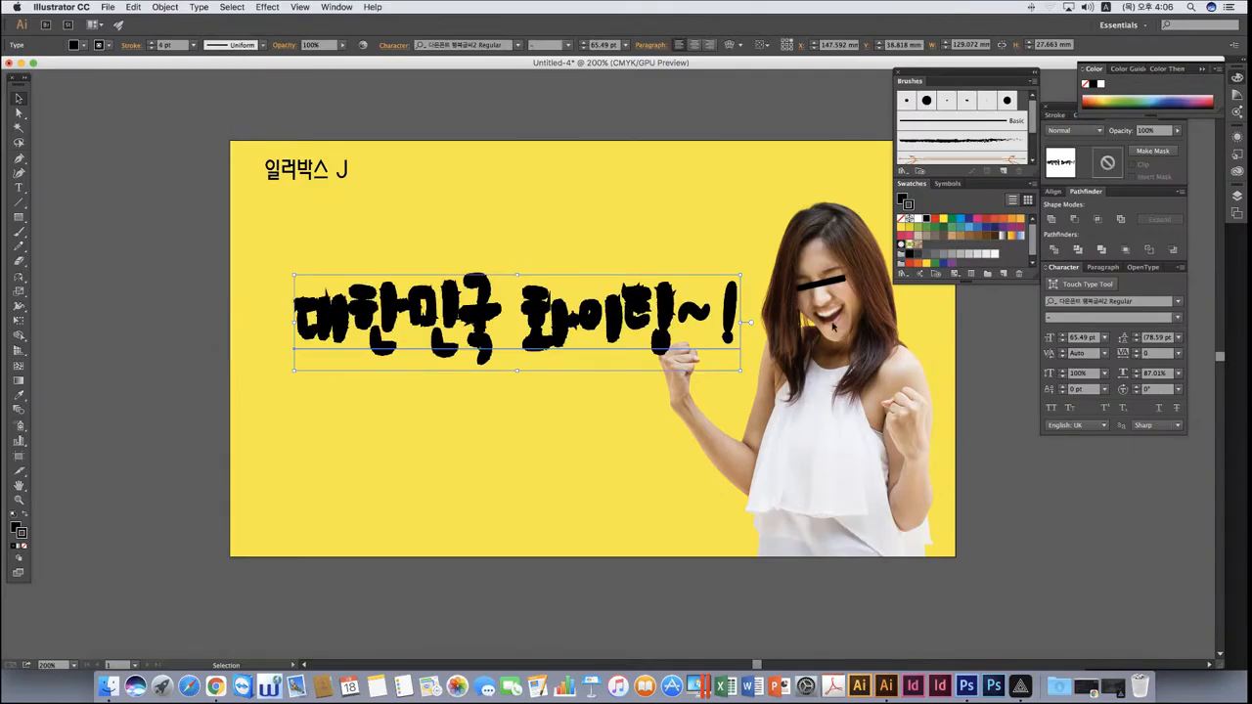
scroll(1005, 249, "down", 1)
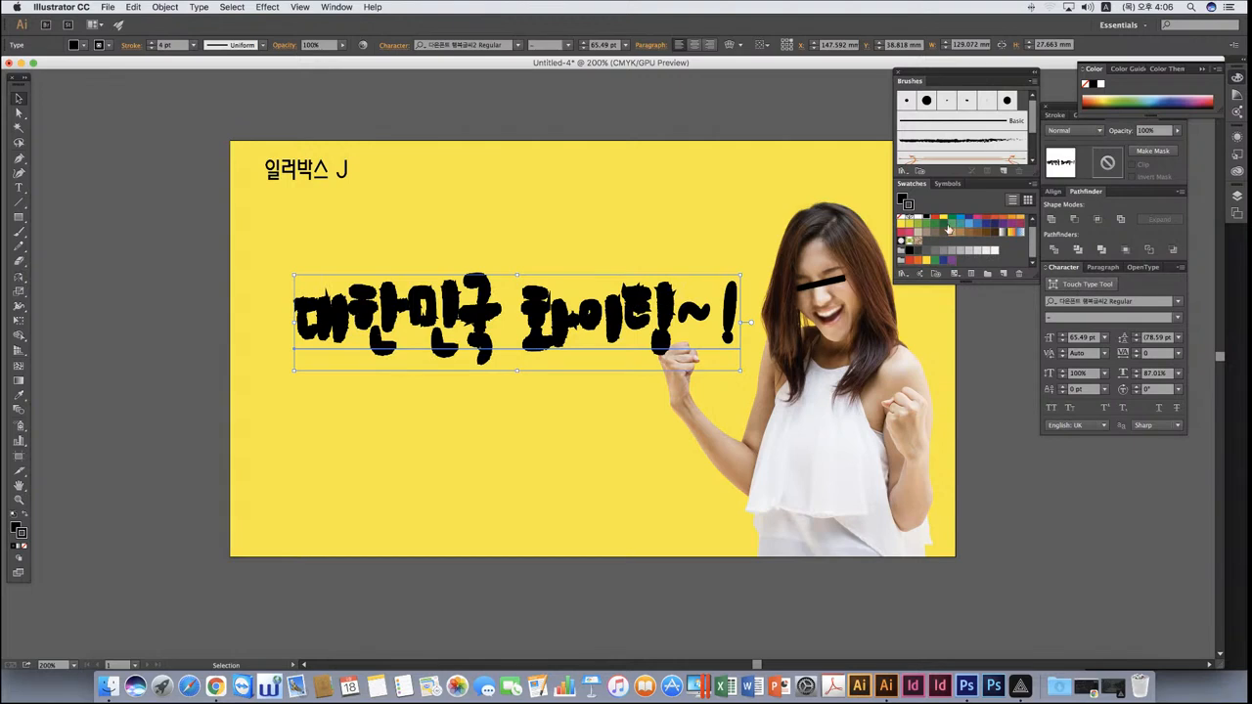
left_click(1056, 116)
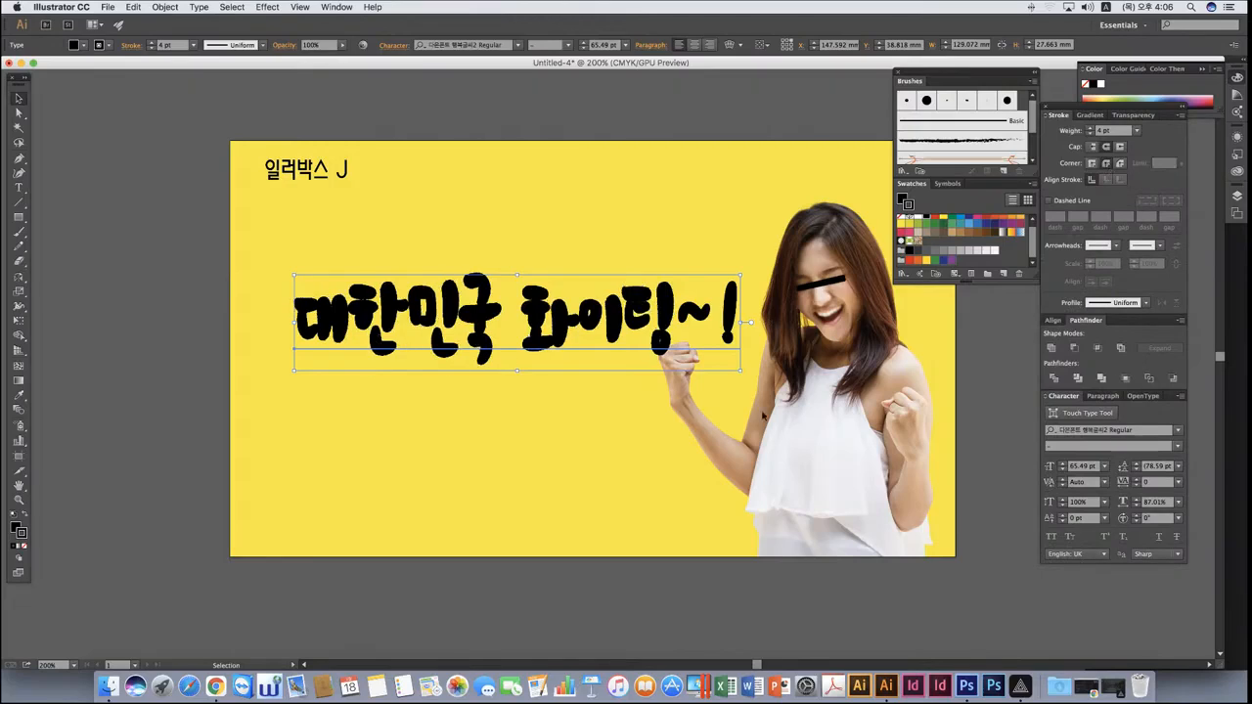
Convert the stroked headline copy to outlines, outline its stroke and unite the shapes into one black backing.
key("super+shift+o")
left_click(163, 8)
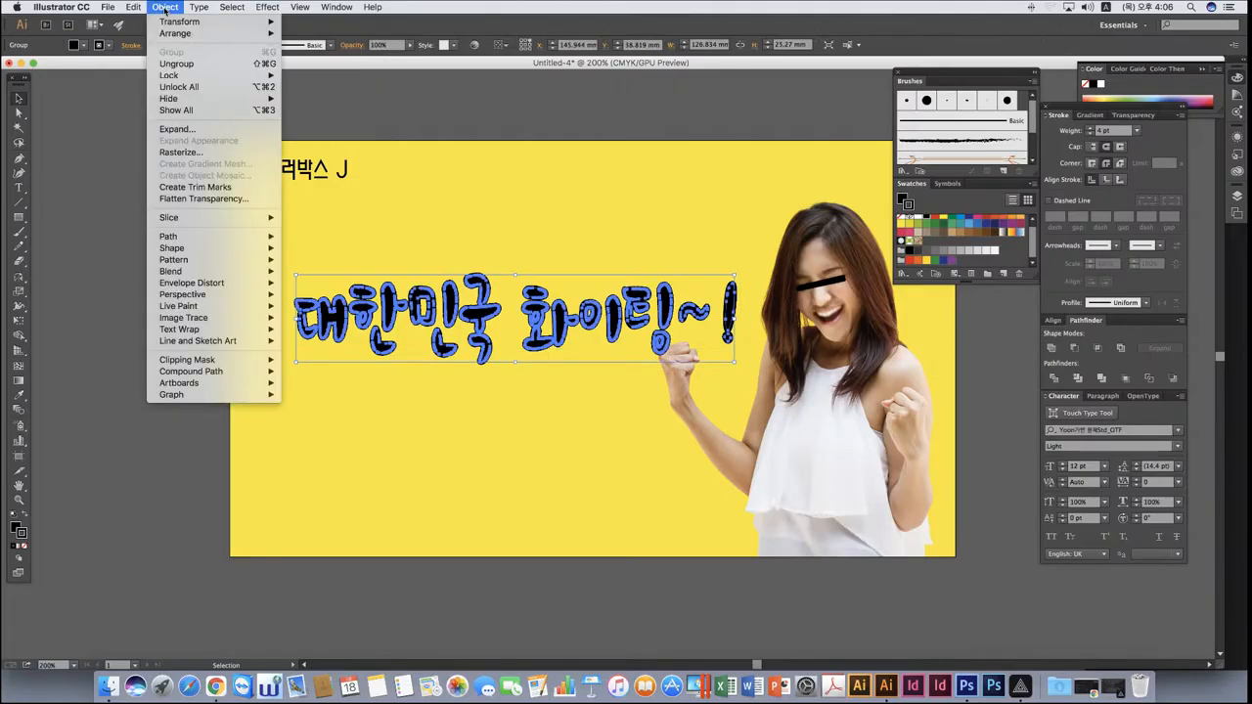
mouse_move(204, 241)
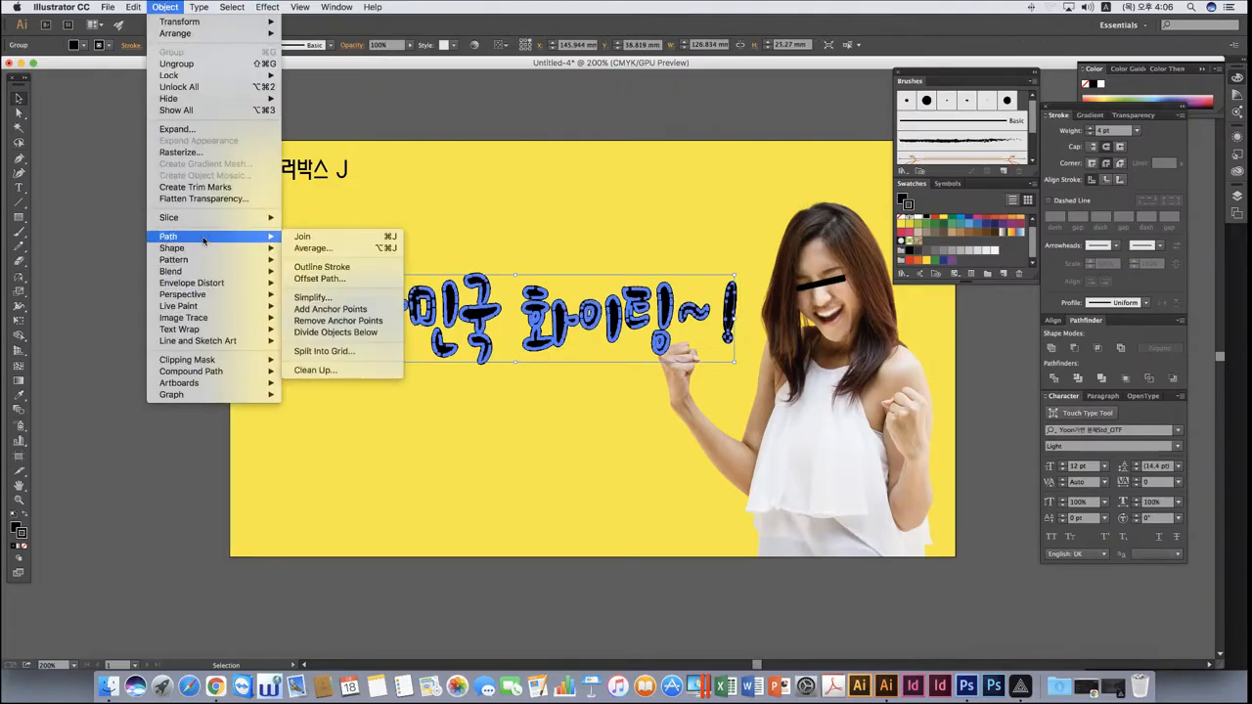
left_click(328, 268)
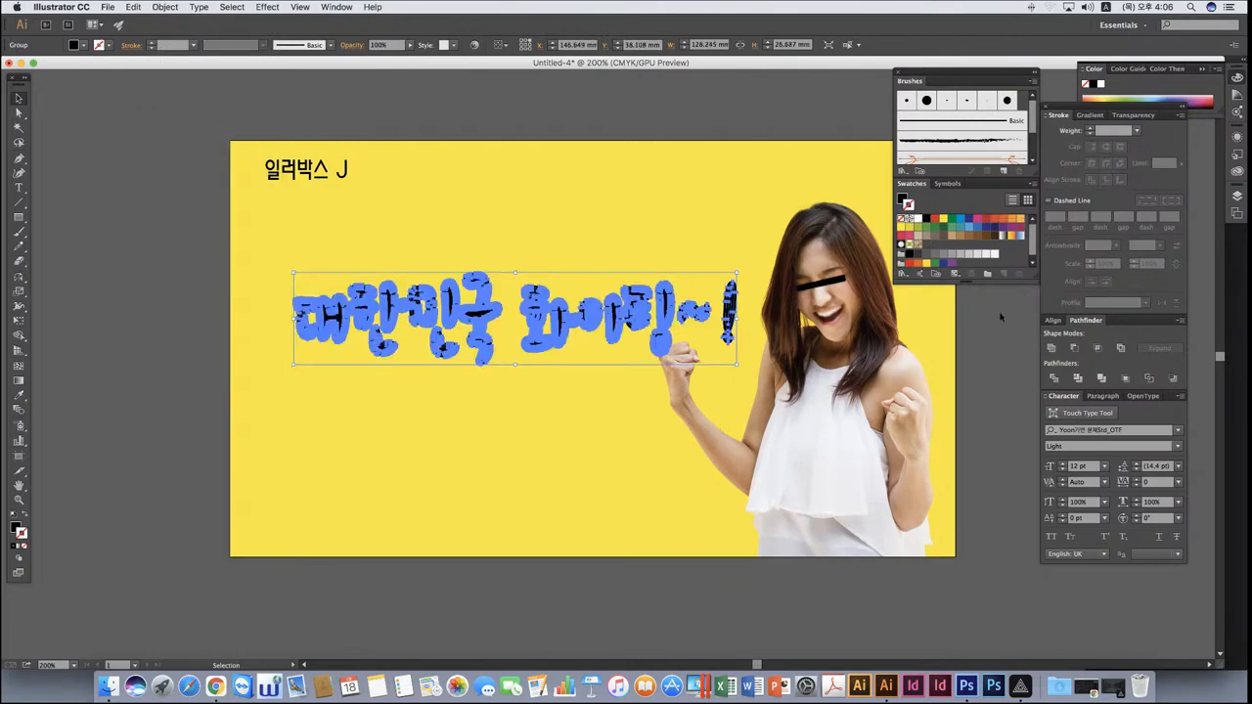
left_click(1052, 348)
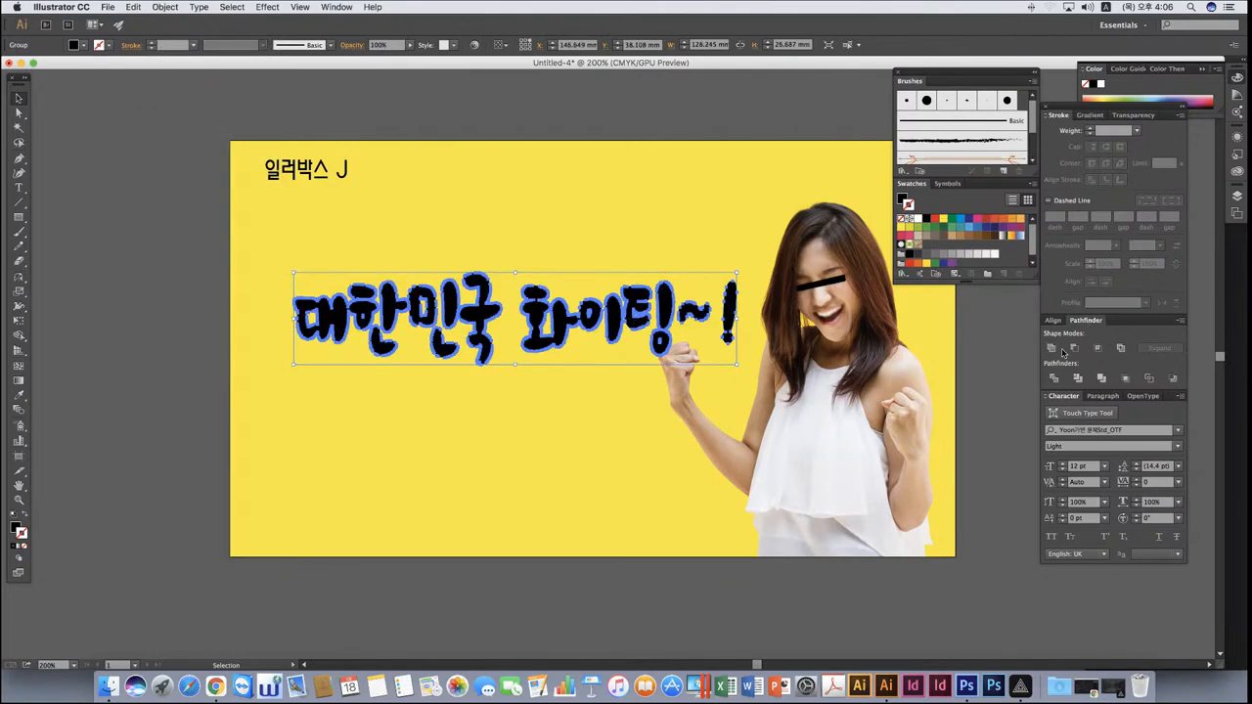
left_click(189, 342)
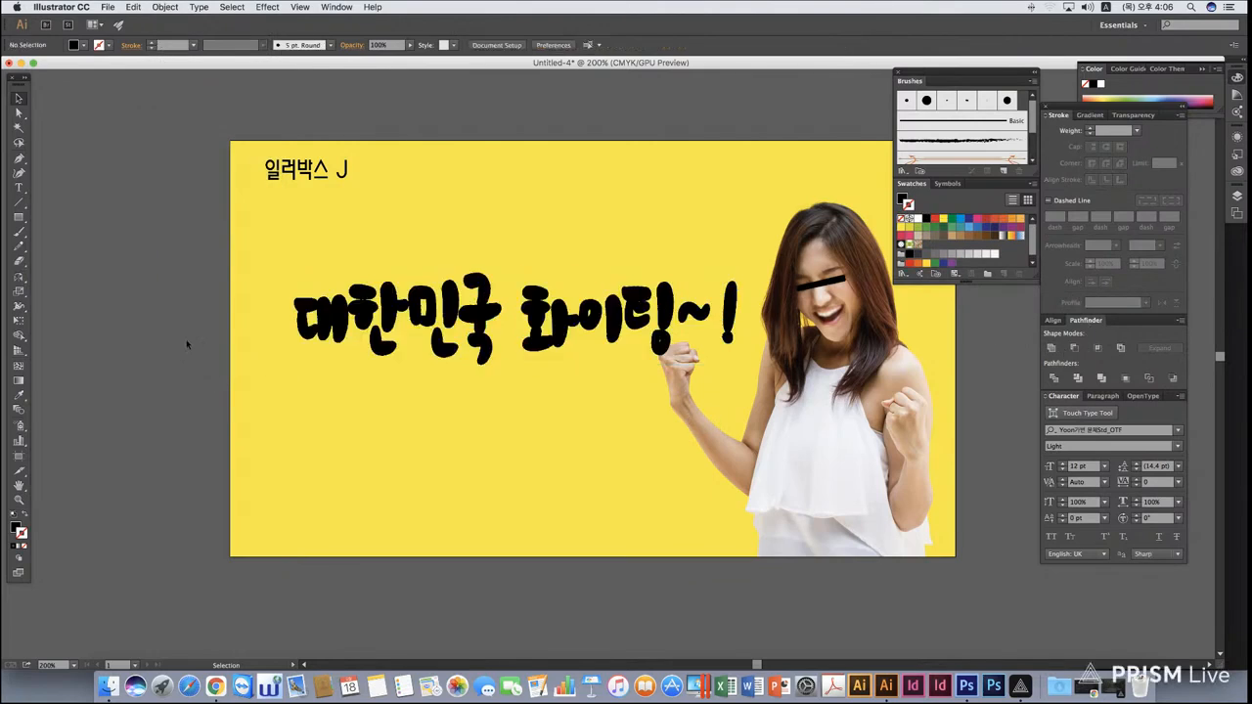
Fill the live headline text over the black outline with white.
left_click(453, 362)
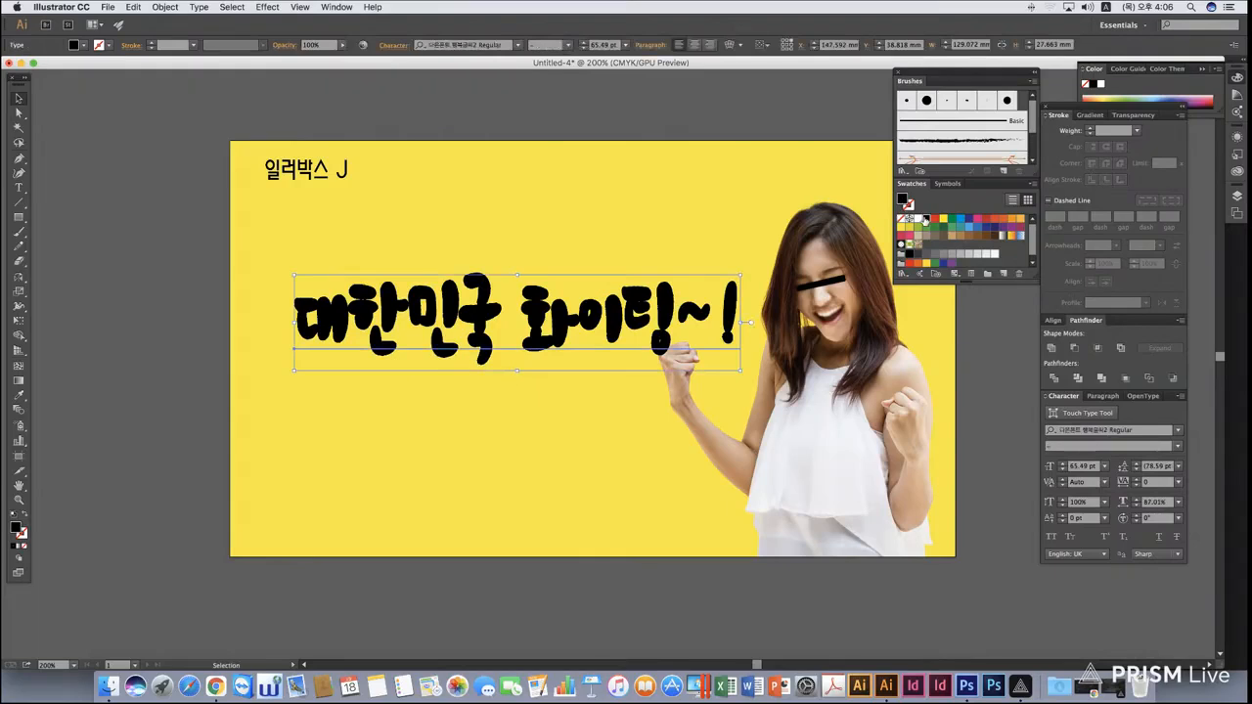
left_click(914, 219)
left_click(127, 299)
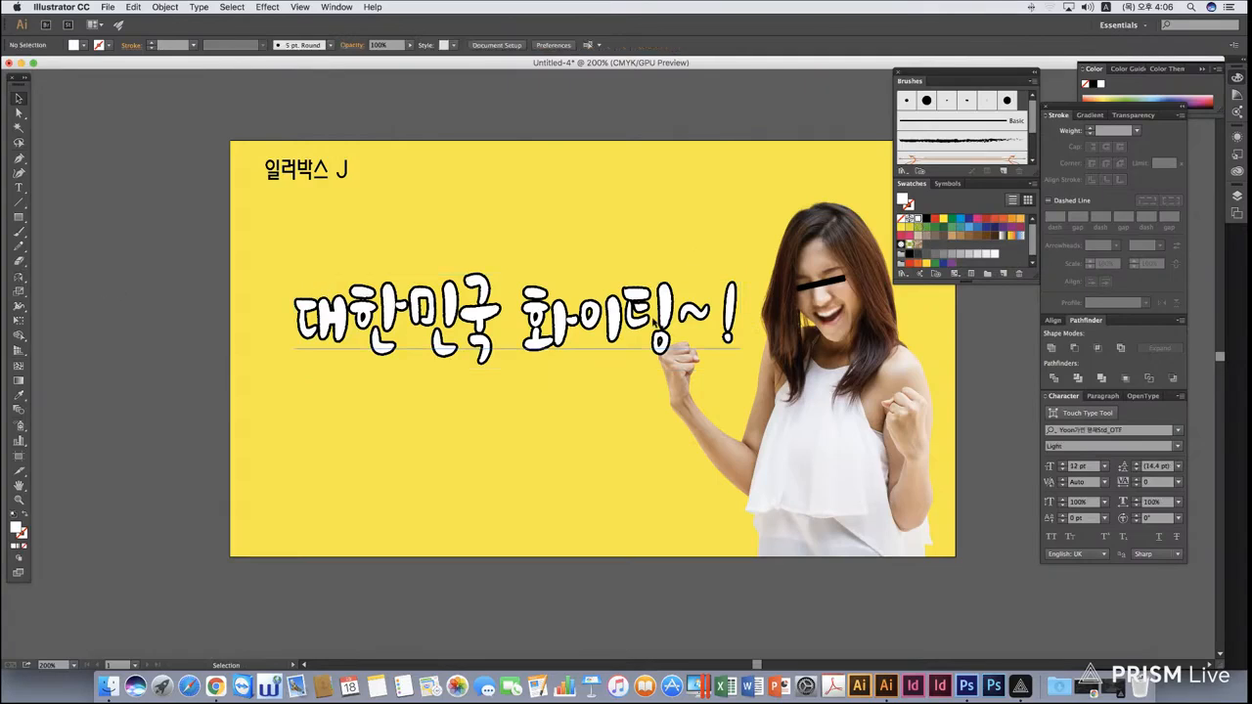
Try a yellow fill on the word "화이팅~!" in the headline.
double_click(565, 342)
left_click_drag(522, 328, 741, 335)
left_click(943, 219)
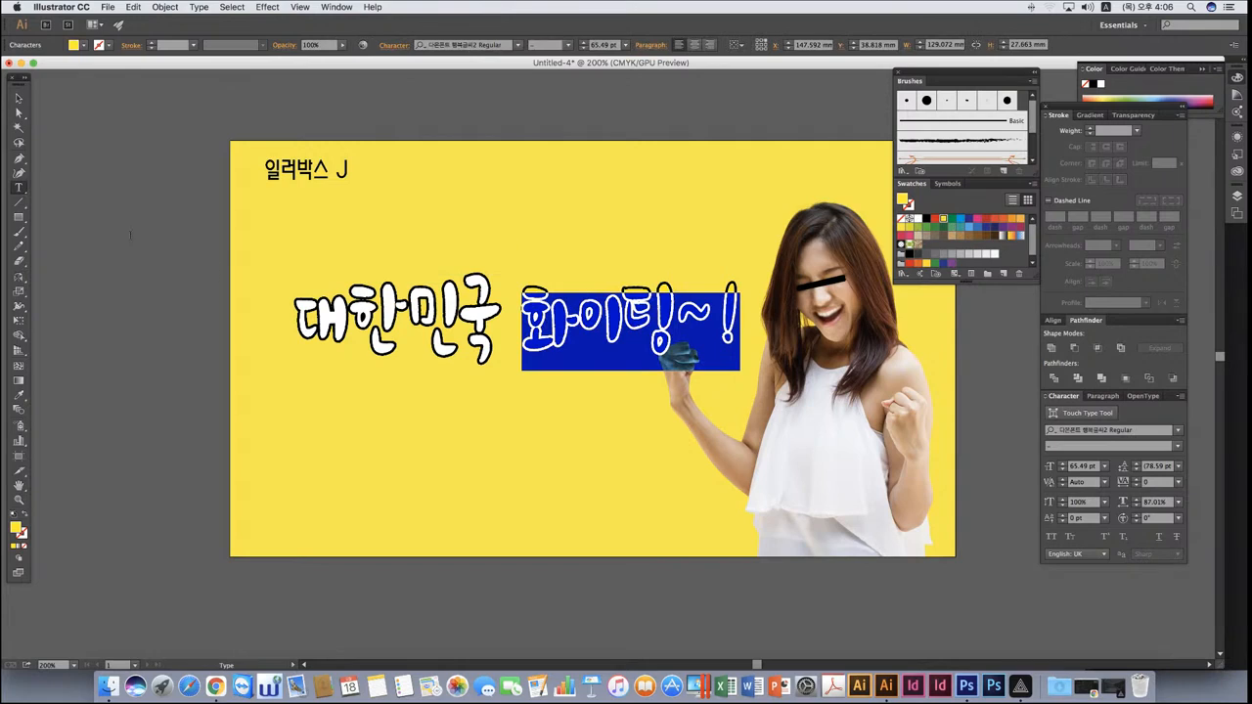
left_click(18, 113)
left_click(91, 200)
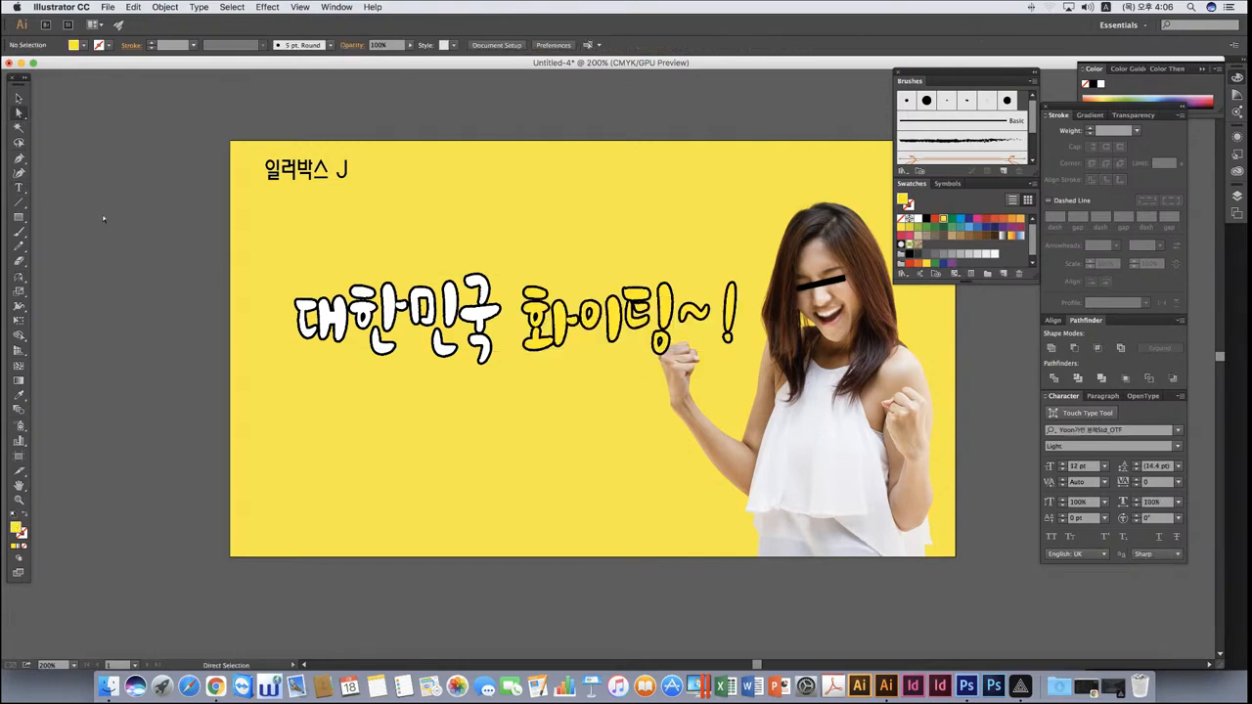
Fill the word "화이팅~!" in the headline with pink.
double_click(561, 338)
left_click_drag(522, 333, 740, 338)
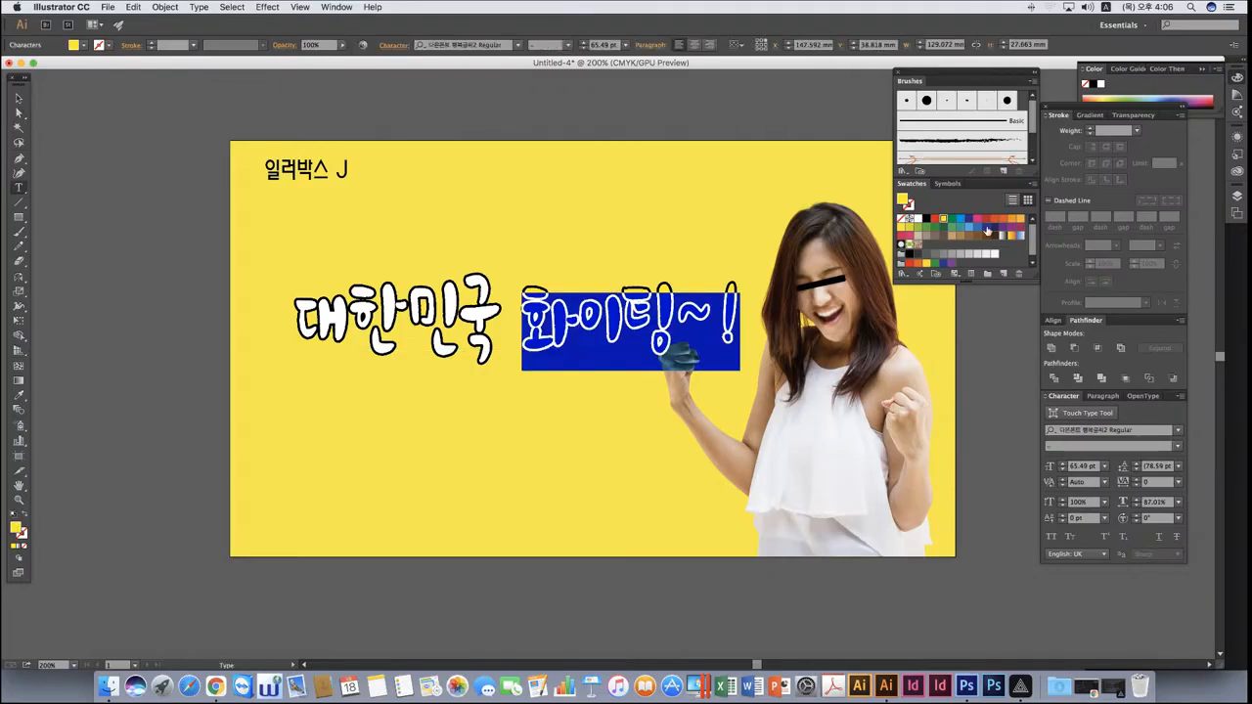
left_click(981, 226)
Fill the word "대한민국" in the headline with blue.
left_click(480, 344)
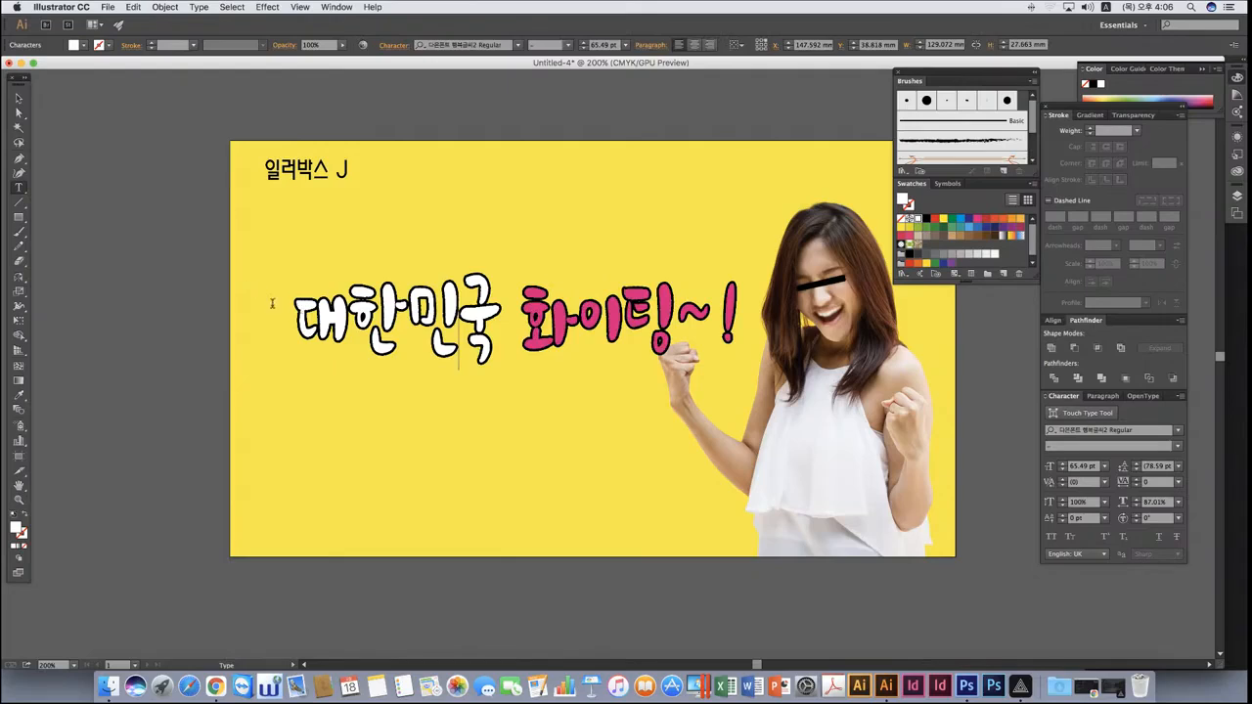
left_click_drag(294, 323, 348, 325)
left_click_drag(486, 320, 501, 324)
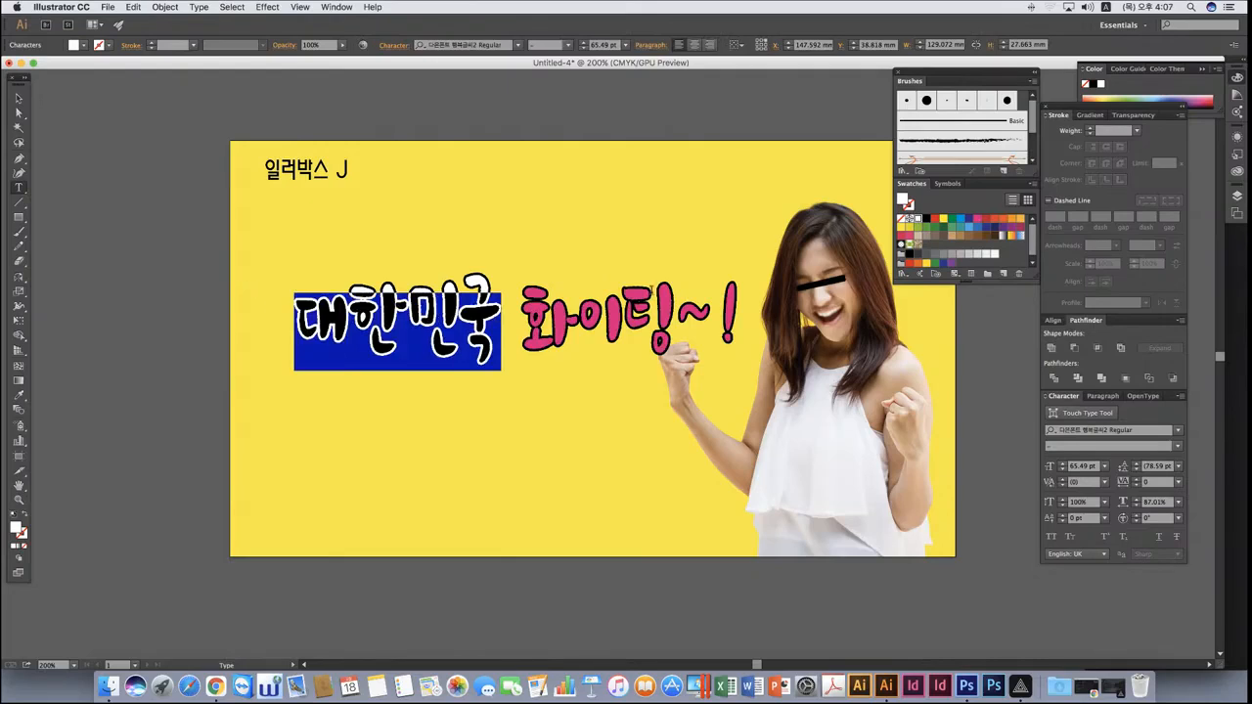
left_click(978, 228)
key("Escape")
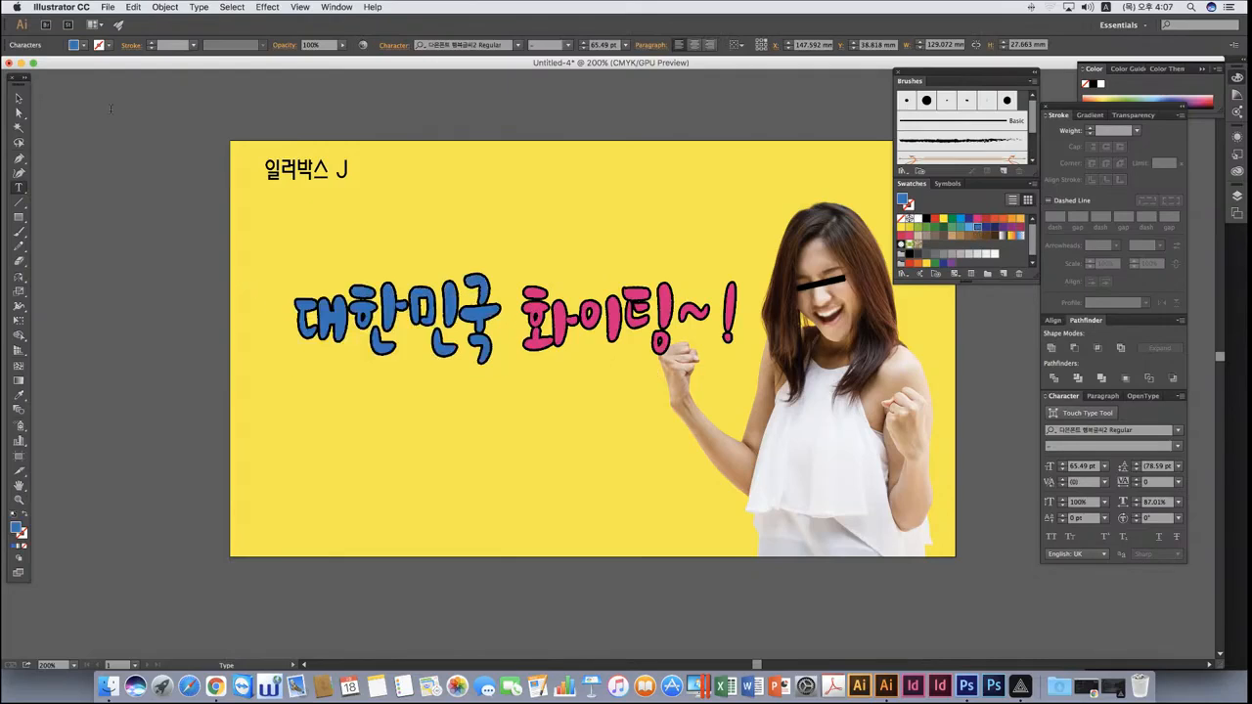
Enlarge the headline together with its black outline to about 151 mm wide and move both to the artboard's lower part.
left_click(18, 98)
left_click(98, 189)
left_click_drag(173, 277, 546, 377)
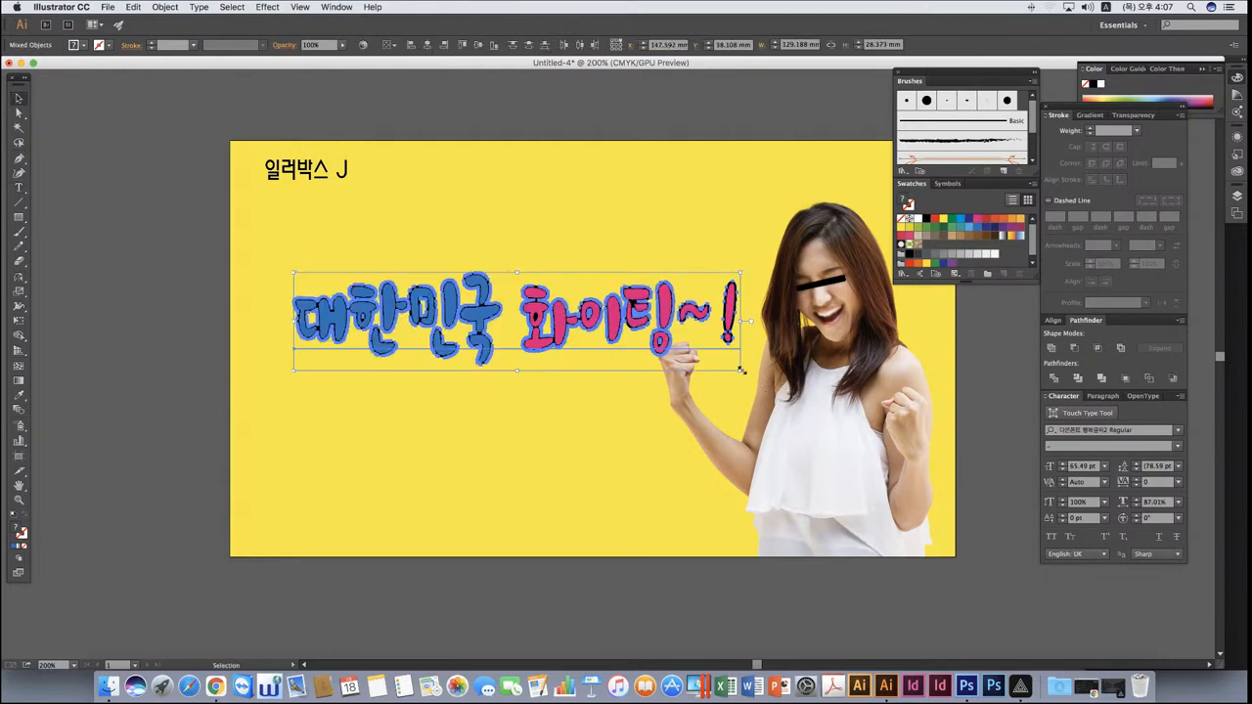
left_click_drag(742, 370, 779, 379)
left_click_drag(691, 313, 727, 429)
left_click(213, 330)
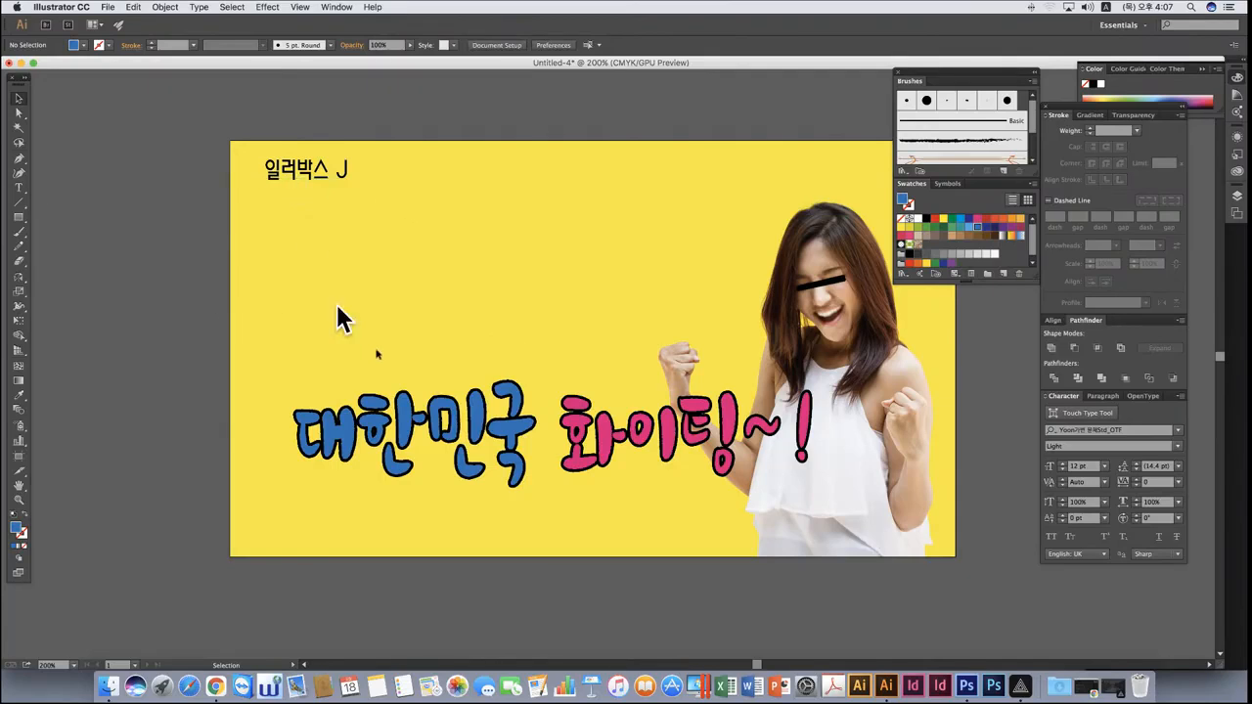
Duplicate the colored headline text without its outline above the original and clear the copy's words.
left_click_drag(407, 424, 419, 258)
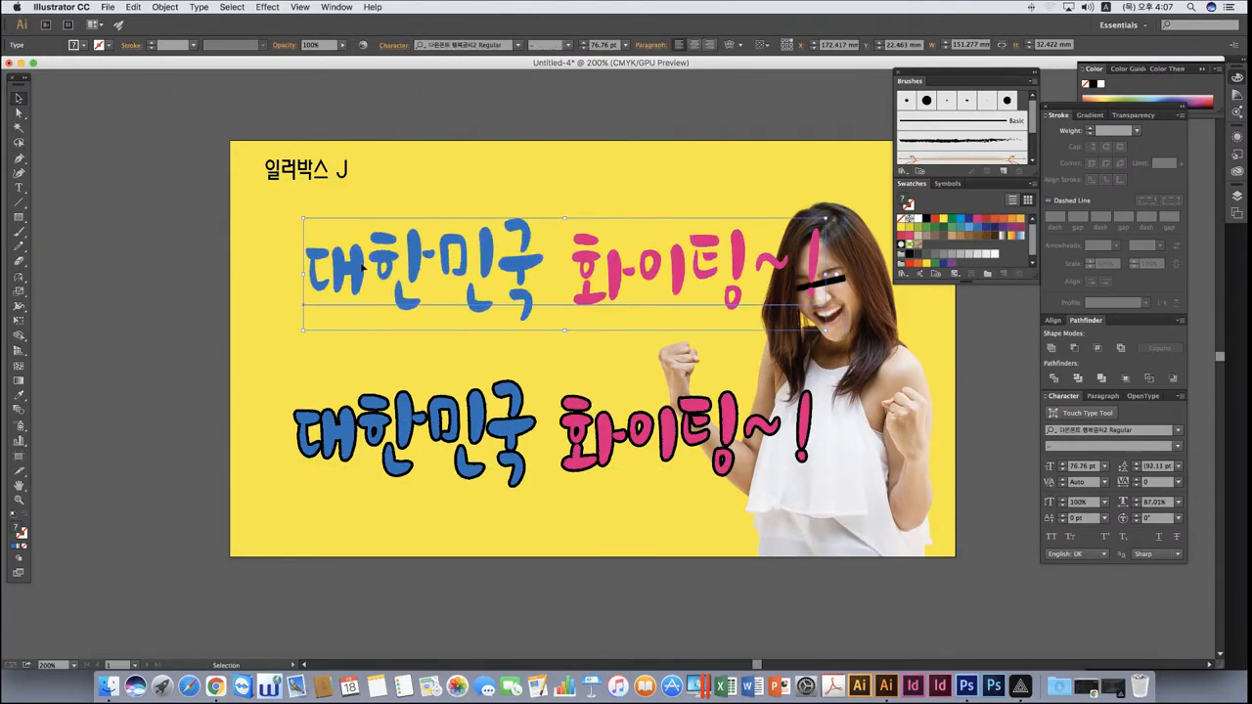
key("t")
left_click_drag(276, 260, 874, 294)
key("BackSpace")
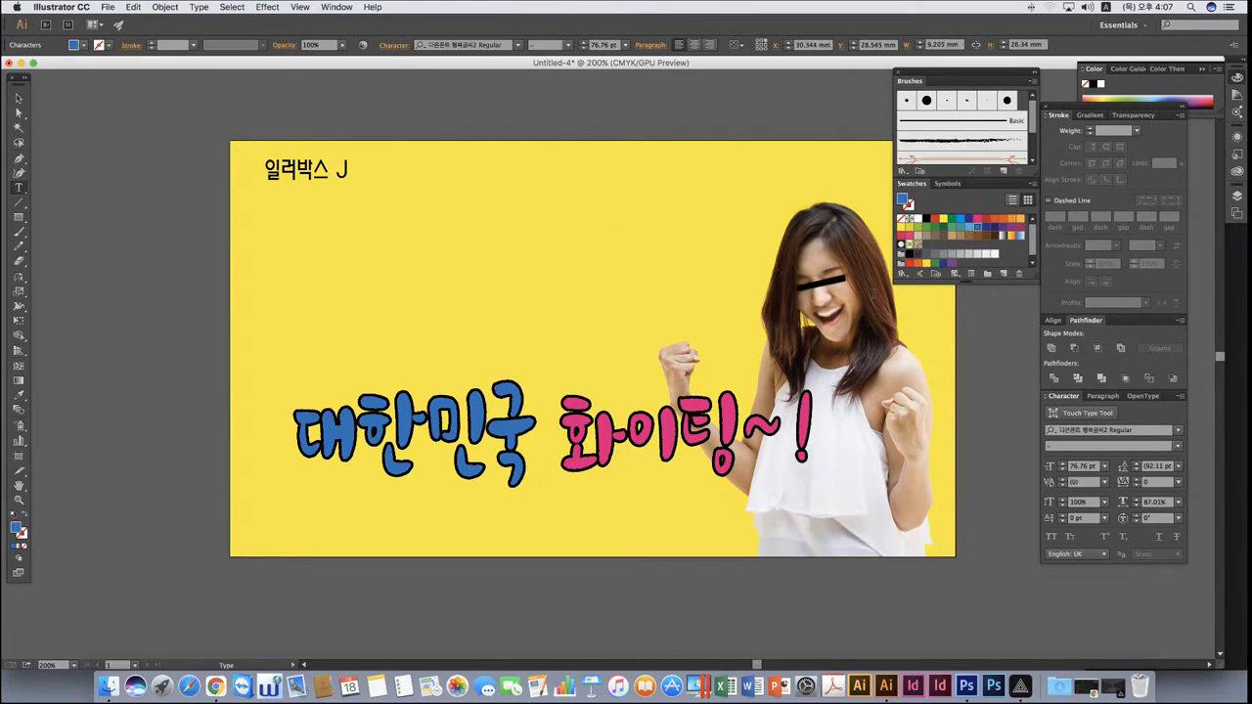
Set the upper text copy to a black fill and the font 다온폰트 청춘 Regular, and enter "아자아자" as its text.
left_click(18, 99)
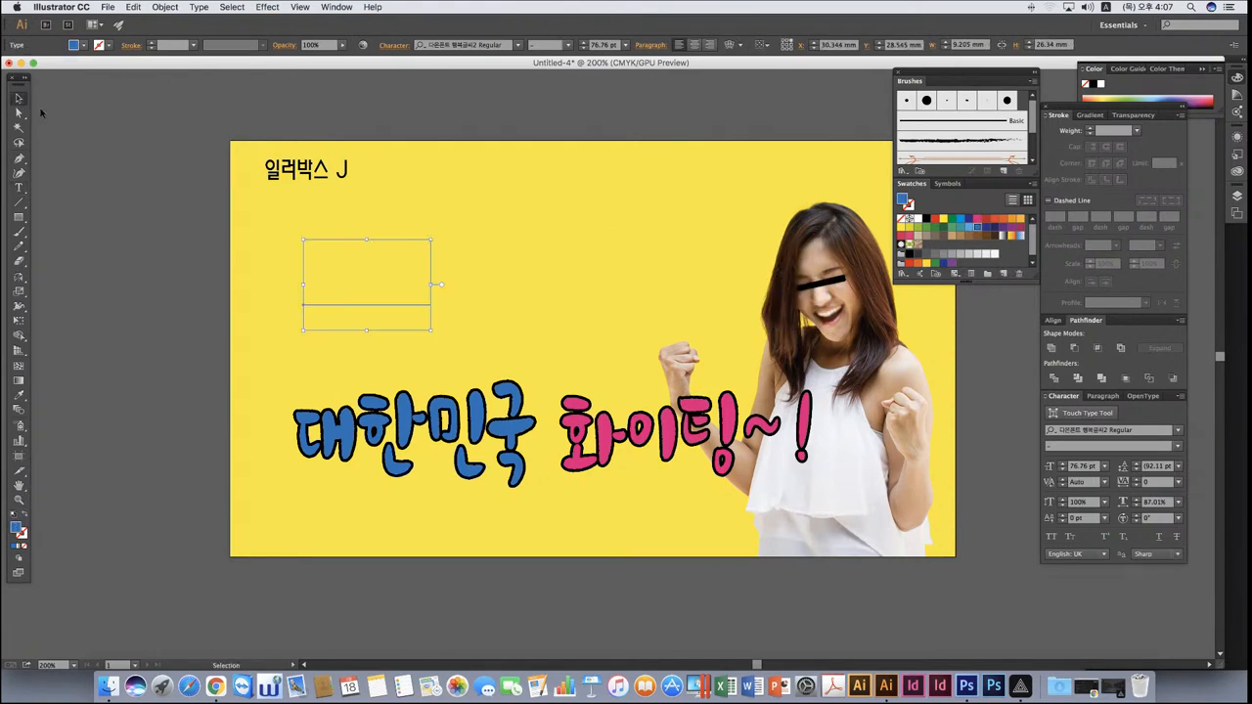
left_click(927, 219)
left_click(18, 186)
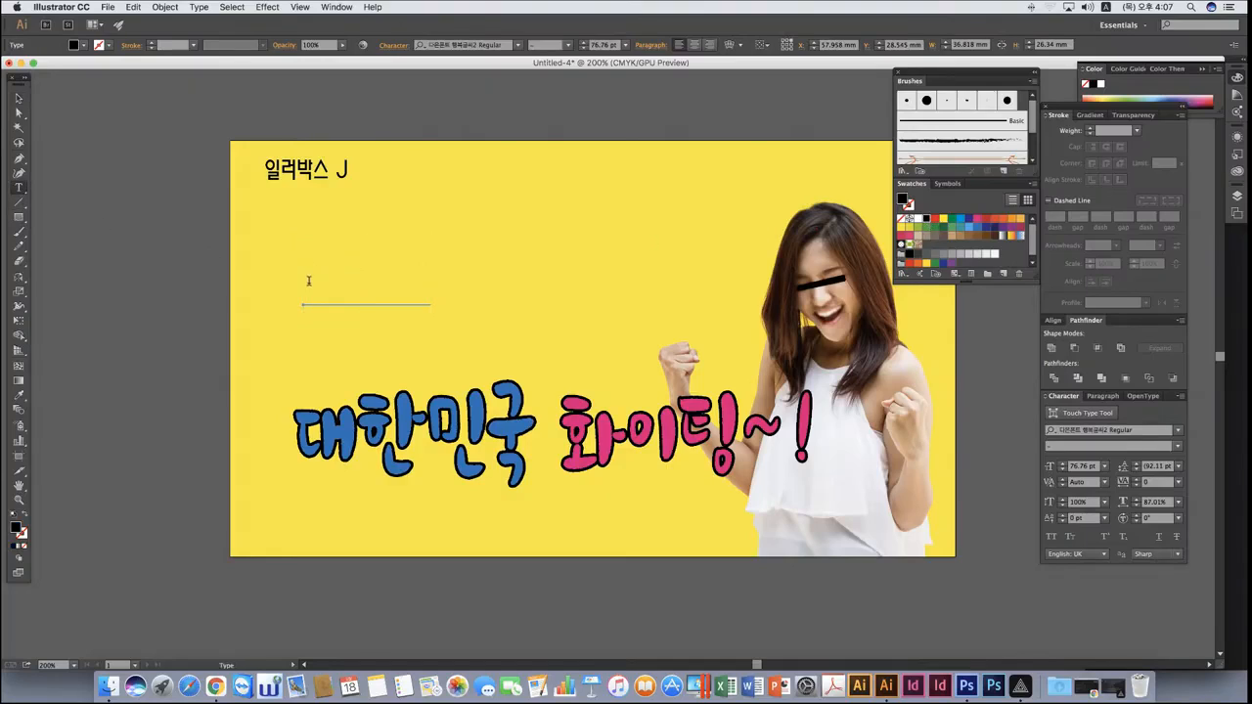
left_click_drag(305, 297, 749, 292)
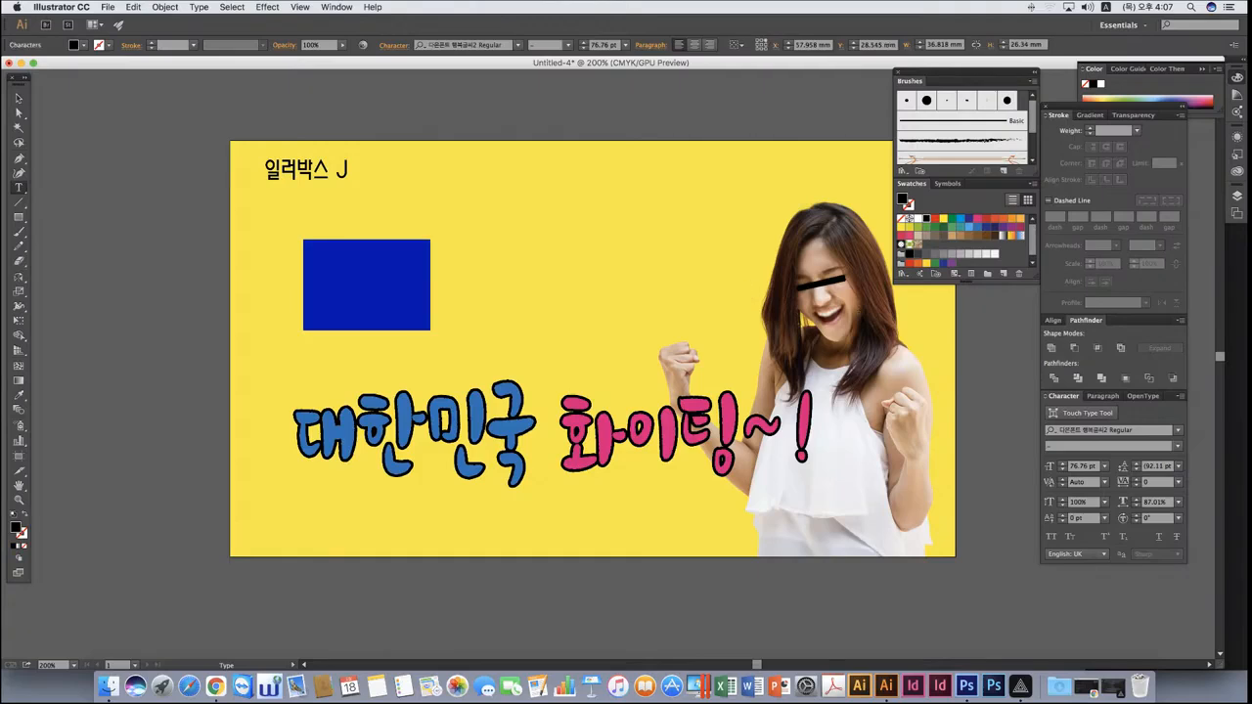
left_click(1177, 431)
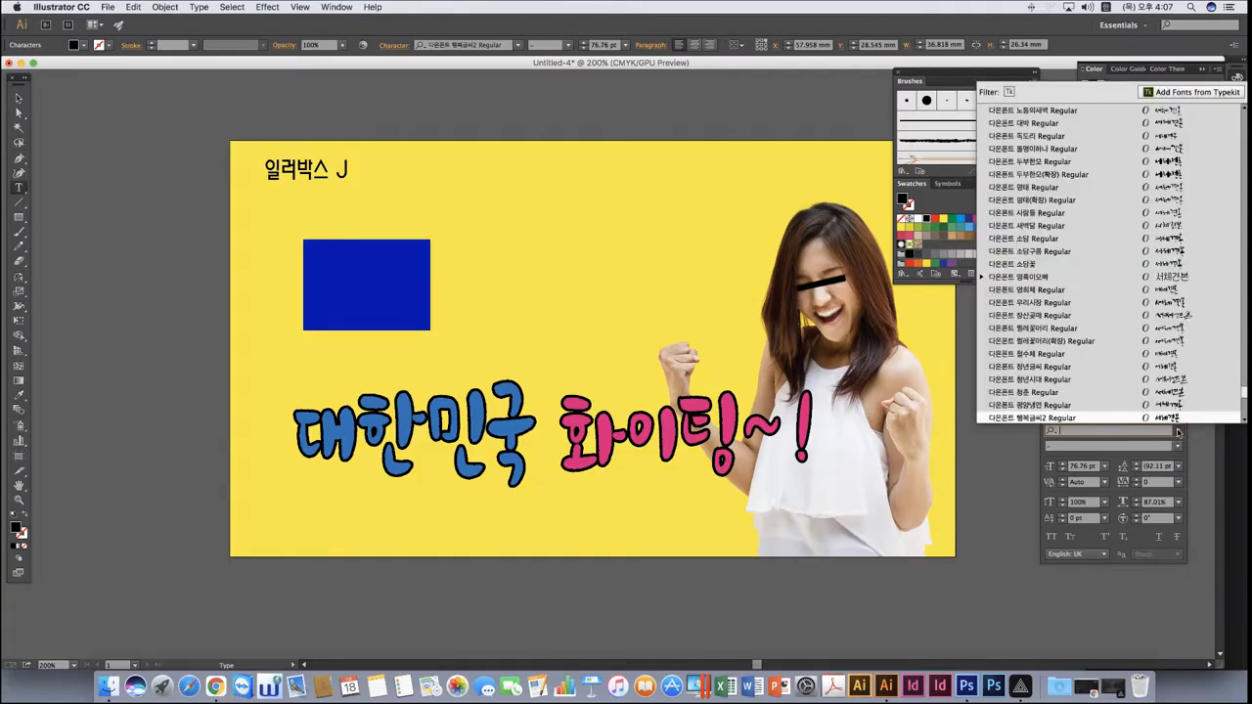
left_click(1167, 395)
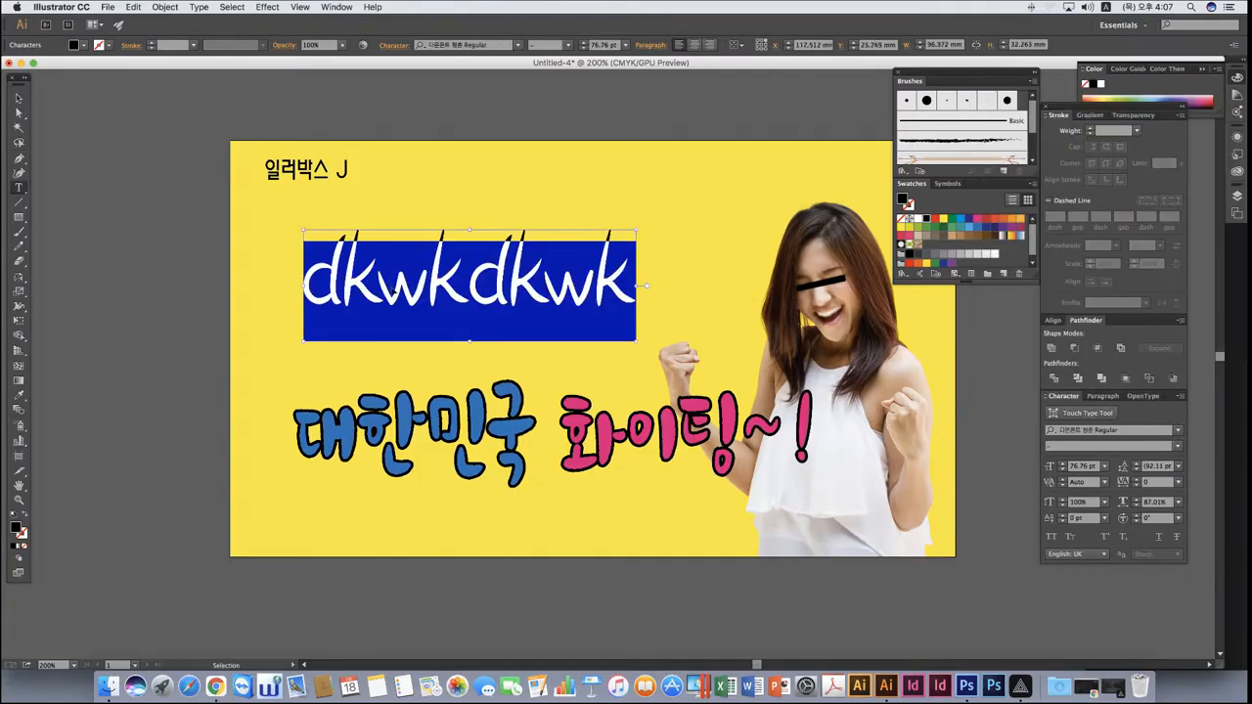
type("아자")
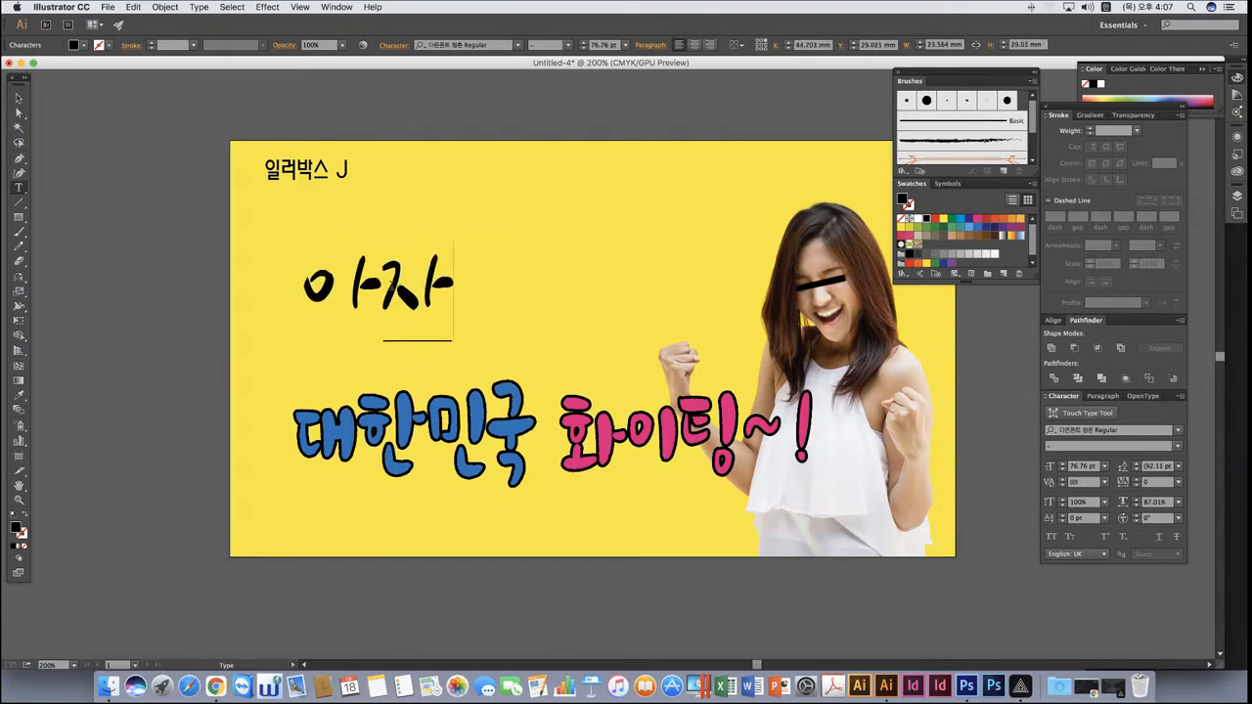
type("아자")
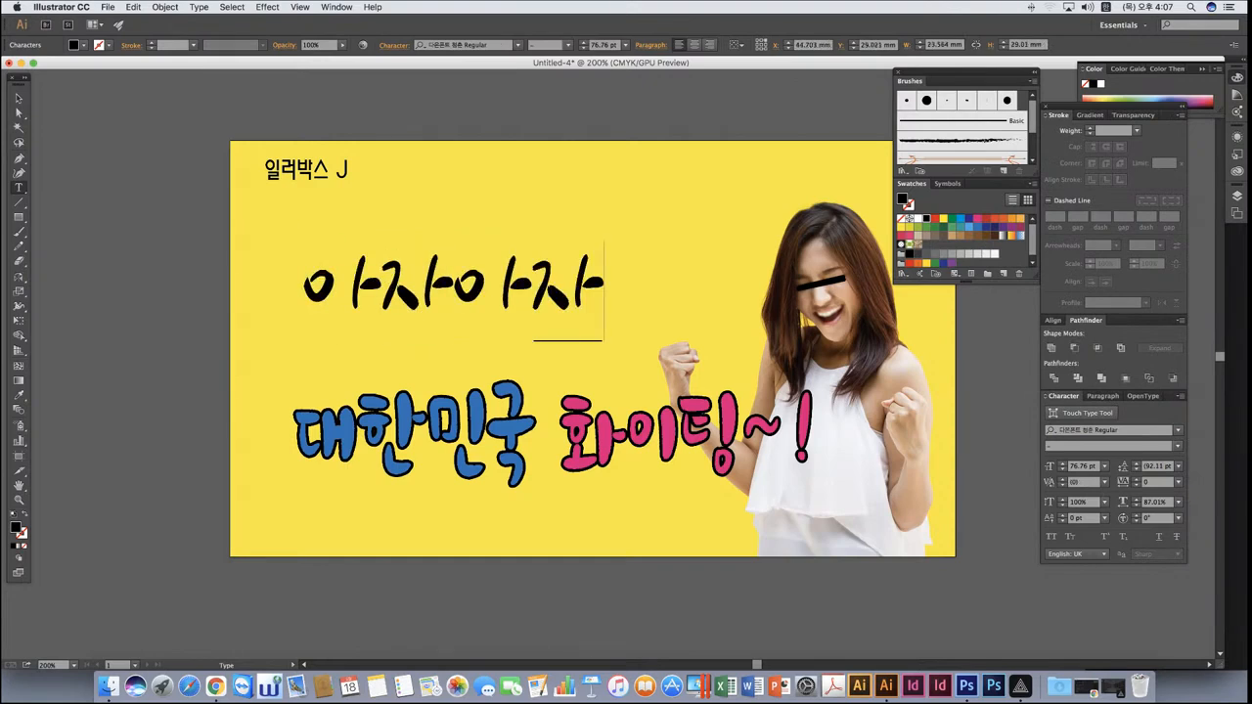
Scale the "아자아자" text down to about 60 mm wide and move it closer to the woman.
key("Escape")
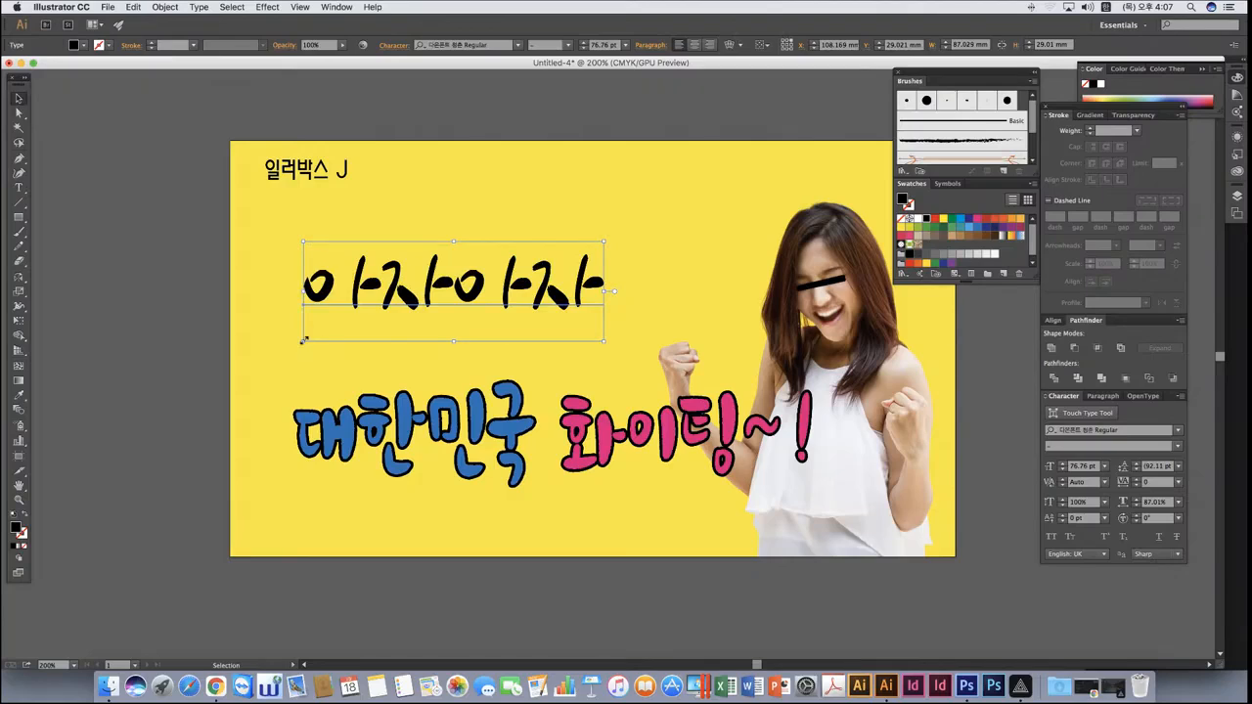
left_click_drag(304, 340, 397, 309)
left_click_drag(536, 278, 636, 304)
key("super+shift+a")
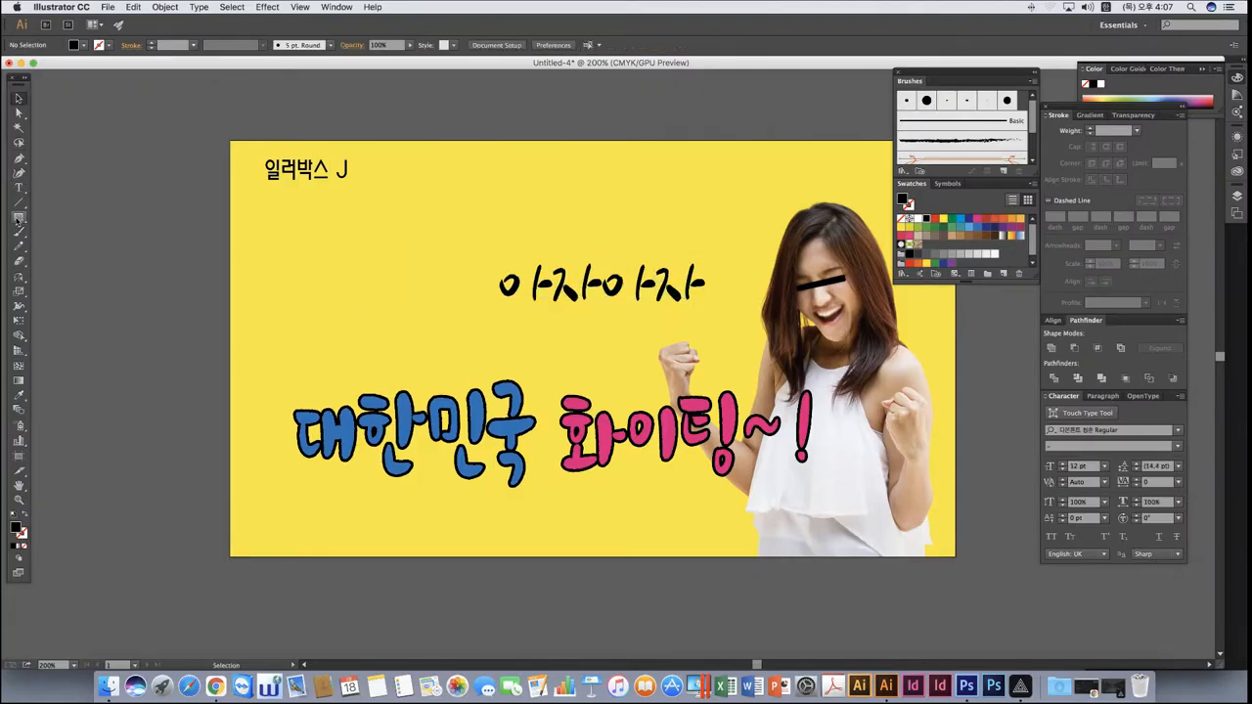
Draw an ellipse about 70 mm by 36 mm over the "아자아자" text and fill it with white.
left_click_drag(17, 221, 59, 249)
left_click_drag(486, 217, 556, 256)
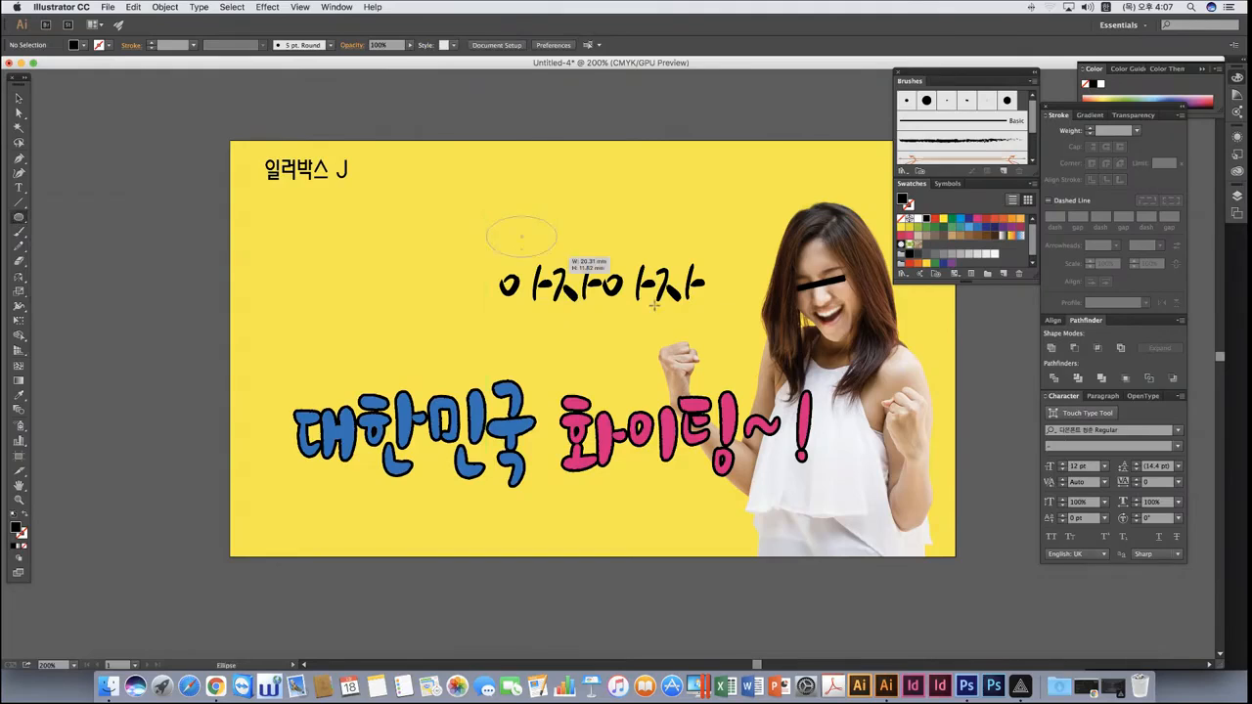
mouse_move(653, 306)
left_mouse_down()
mouse_move(728, 350)
mouse_move(745, 344)
mouse_move(726, 341)
left_mouse_up()
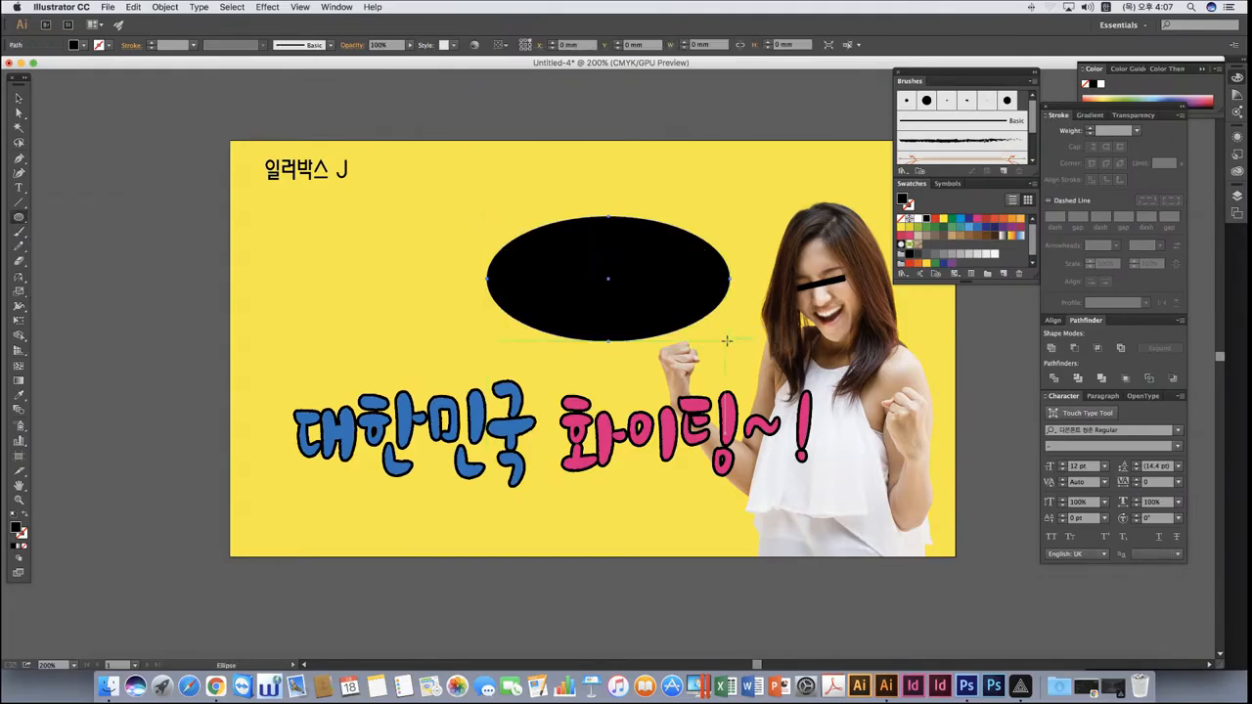
key("v")
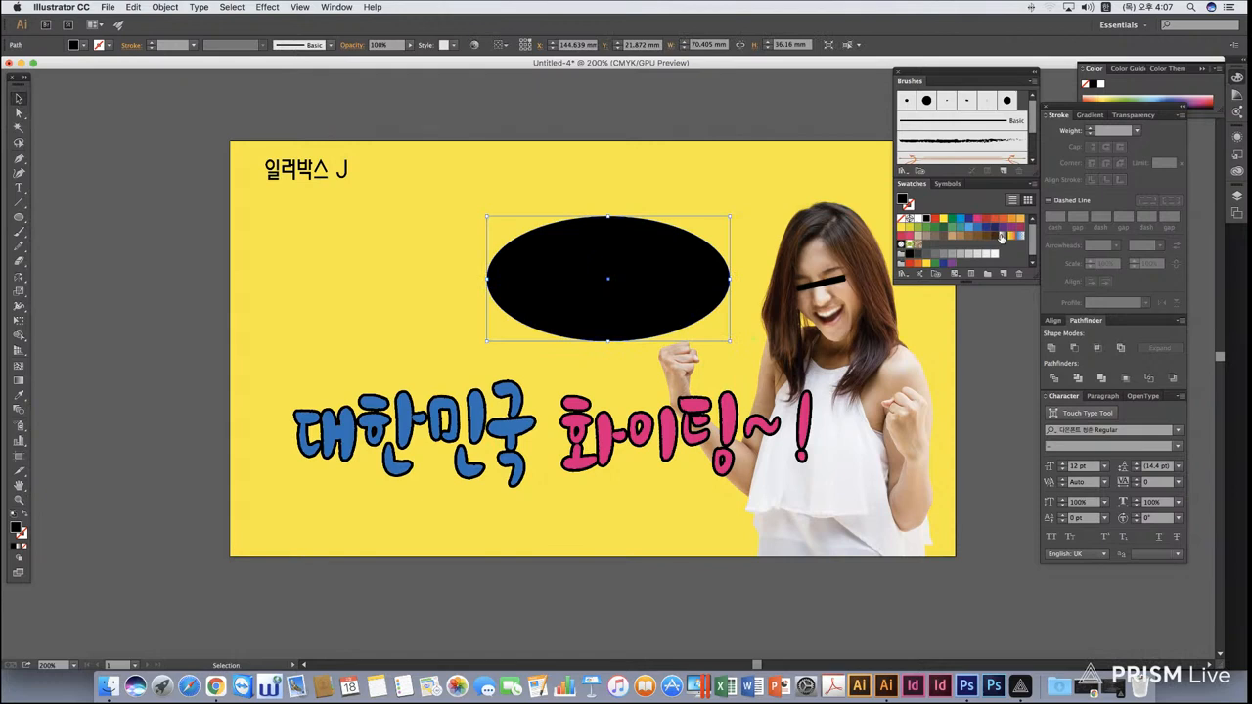
left_click(917, 218)
Bring the "아자아자" text in front of the white ellipse, place it inside, and move both beside the woman's head.
left_click_drag(571, 283, 386, 276)
left_click(633, 294)
key("super+shift+bracketright")
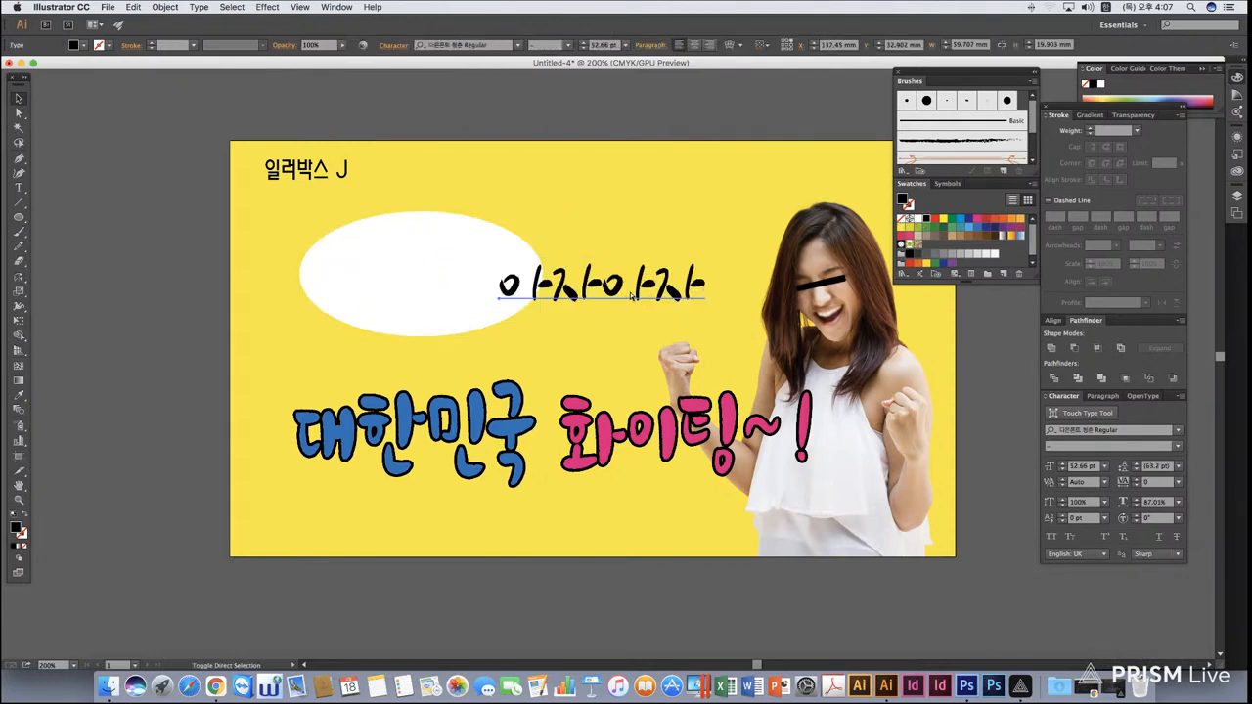
left_click_drag(634, 293, 462, 282)
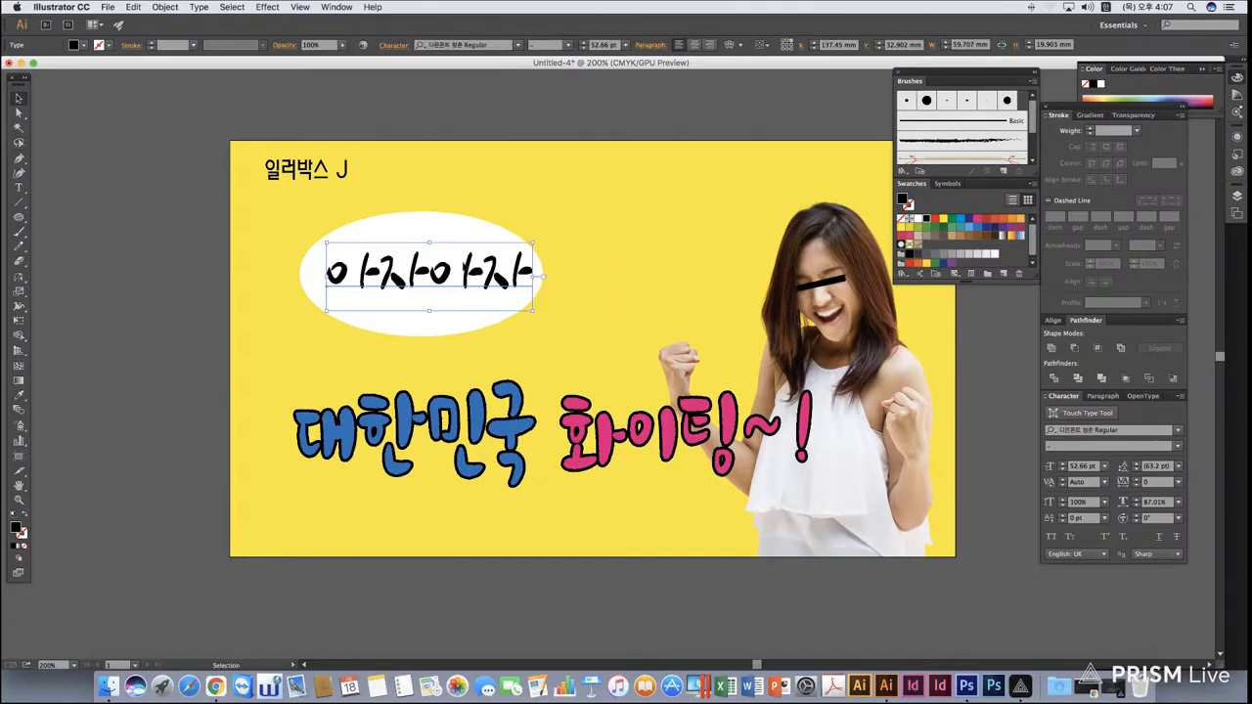
left_click(410, 231, "shift")
left_click_drag(411, 231, 573, 216)
left_click(675, 115)
Scale the "아자아자" text down slightly around its center so it has a margin inside the white ellipse.
left_click(621, 275)
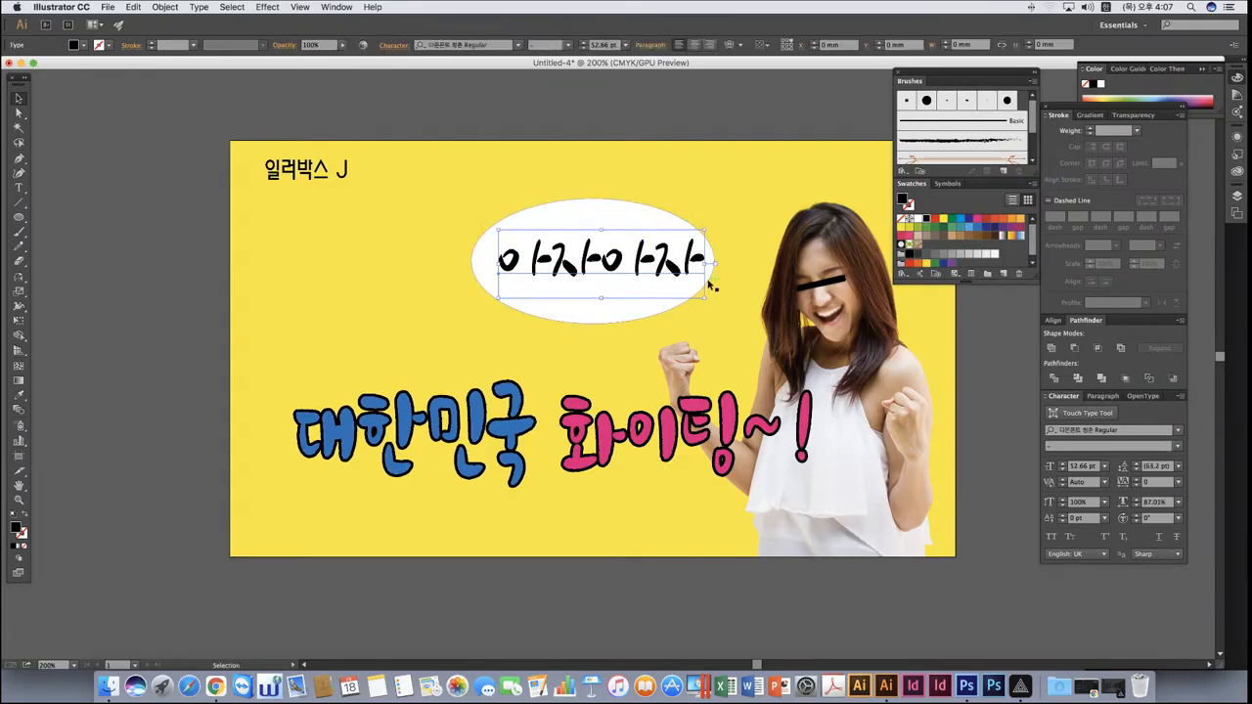
mouse_move(711, 284)
left_mouse_down()
mouse_move(698, 280)
mouse_move(714, 298)
mouse_move(688, 282)
left_mouse_up()
left_click(692, 150)
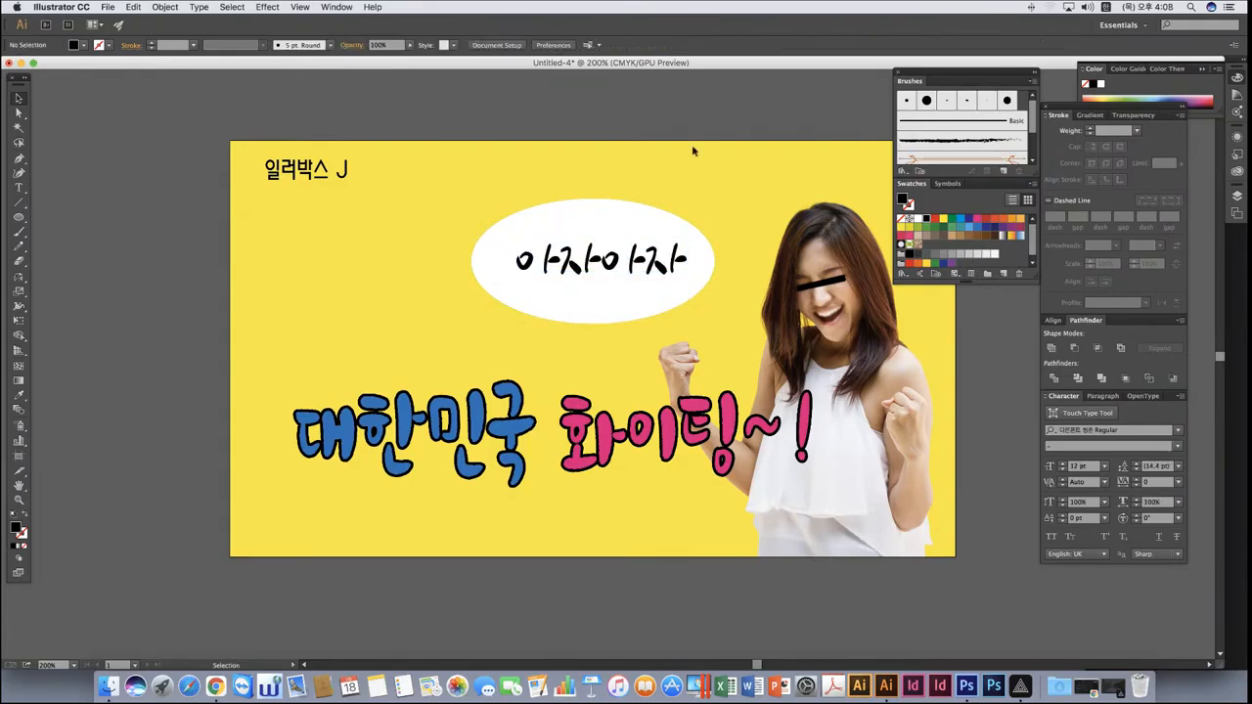
Draw three progressively smaller white ellipses leading from the speech bubble to the woman's face as a thought-bubble trail.
left_click(550, 235)
left_click(98, 178)
left_click(19, 217)
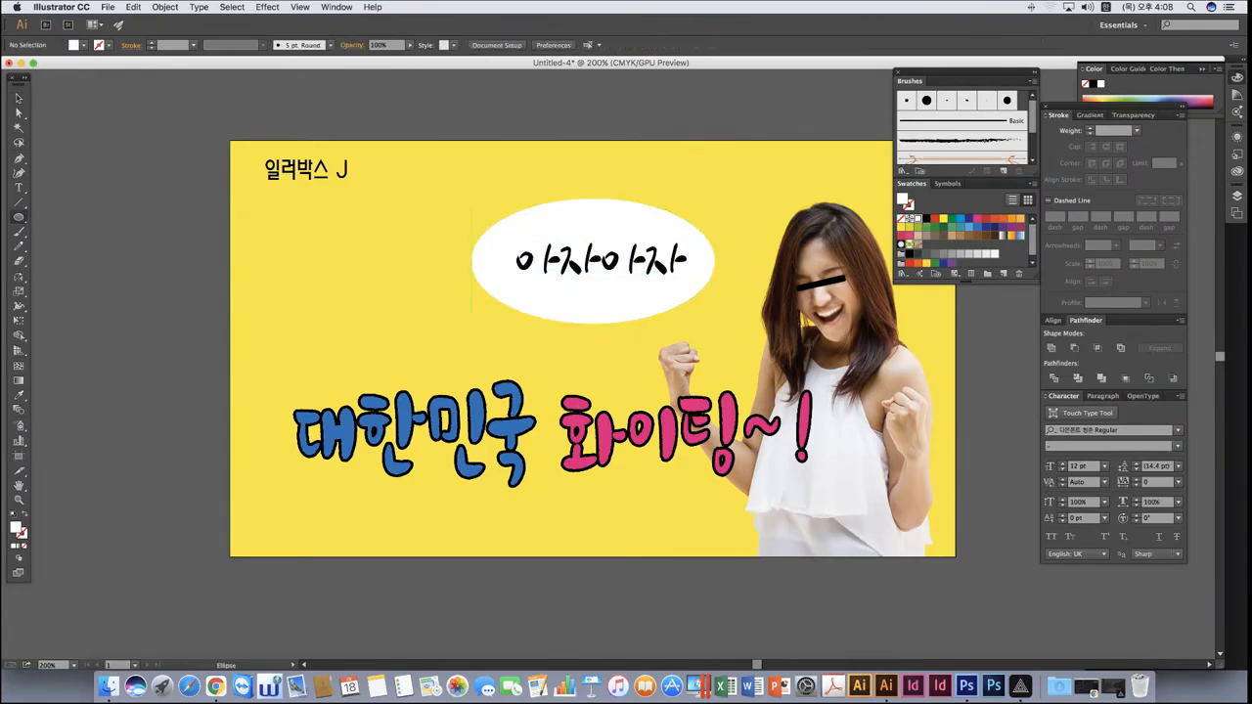
left_click_drag(712, 291, 783, 315)
left_click(18, 98)
left_click(112, 198)
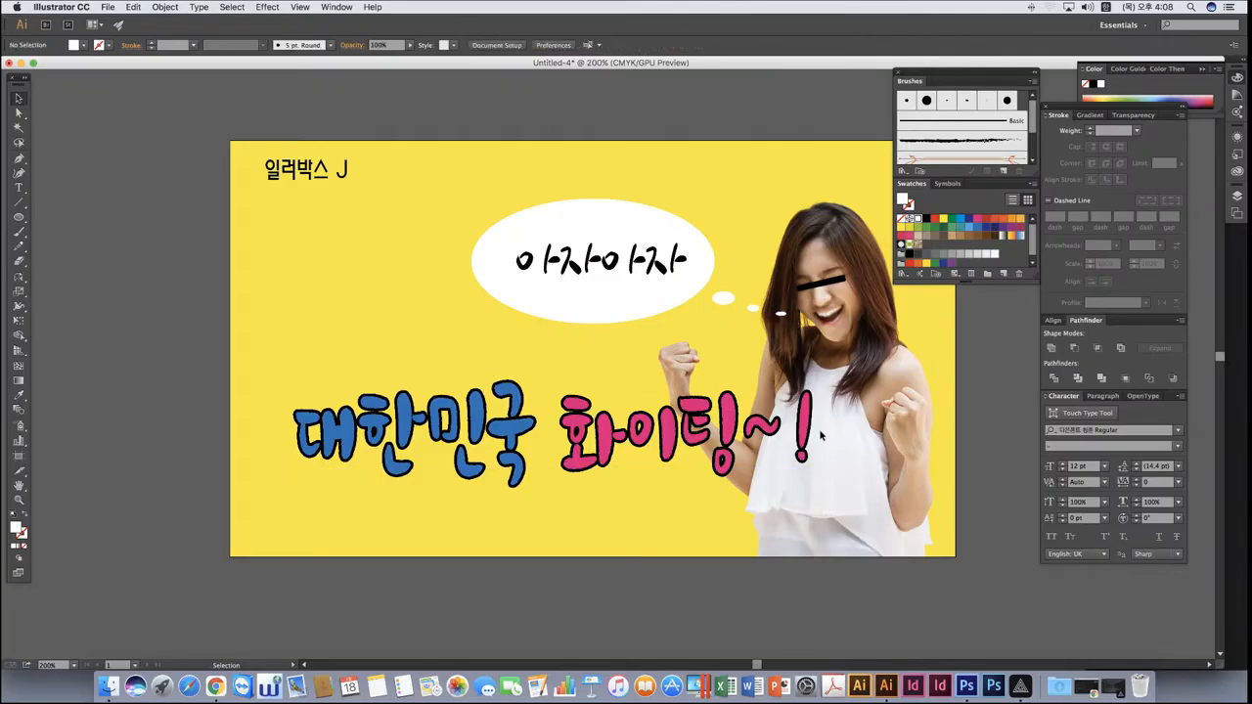
scroll(452, 324, "right", 3)
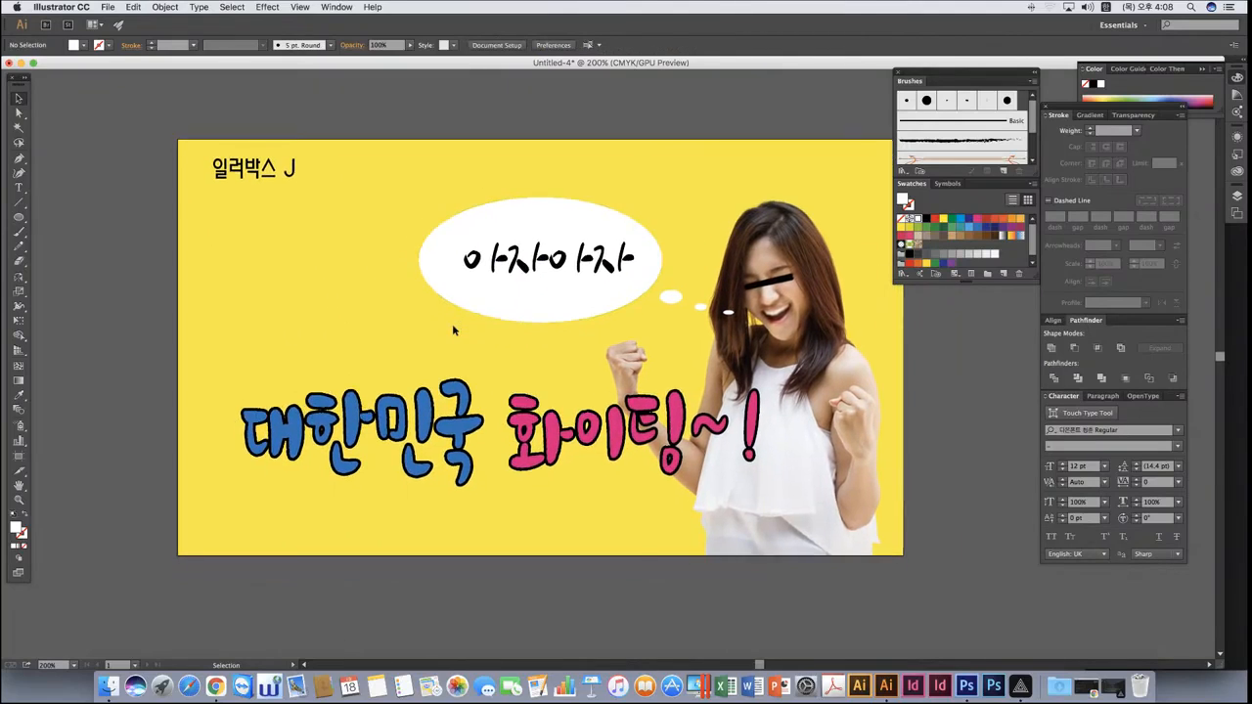
mouse_move(476, 65)
left_mouse_down()
mouse_move(495, 62)
mouse_move(482, 65)
left_mouse_up()
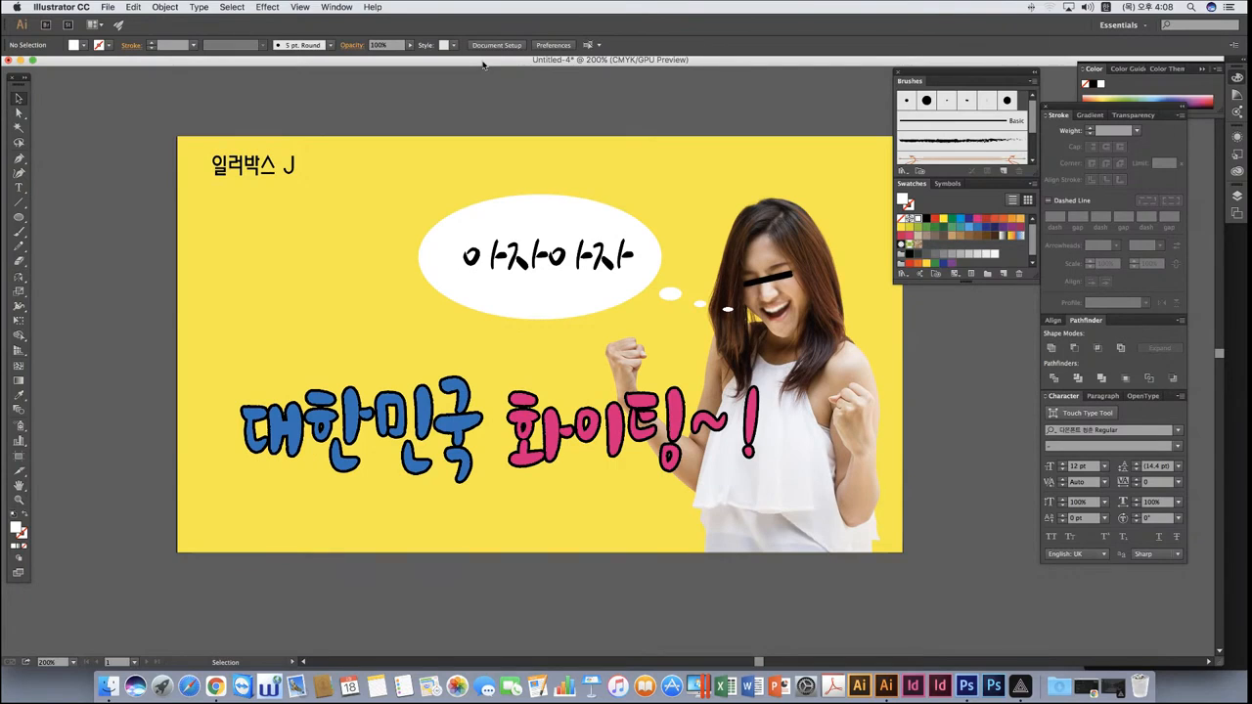
left_click_drag(482, 63, 482, 65)
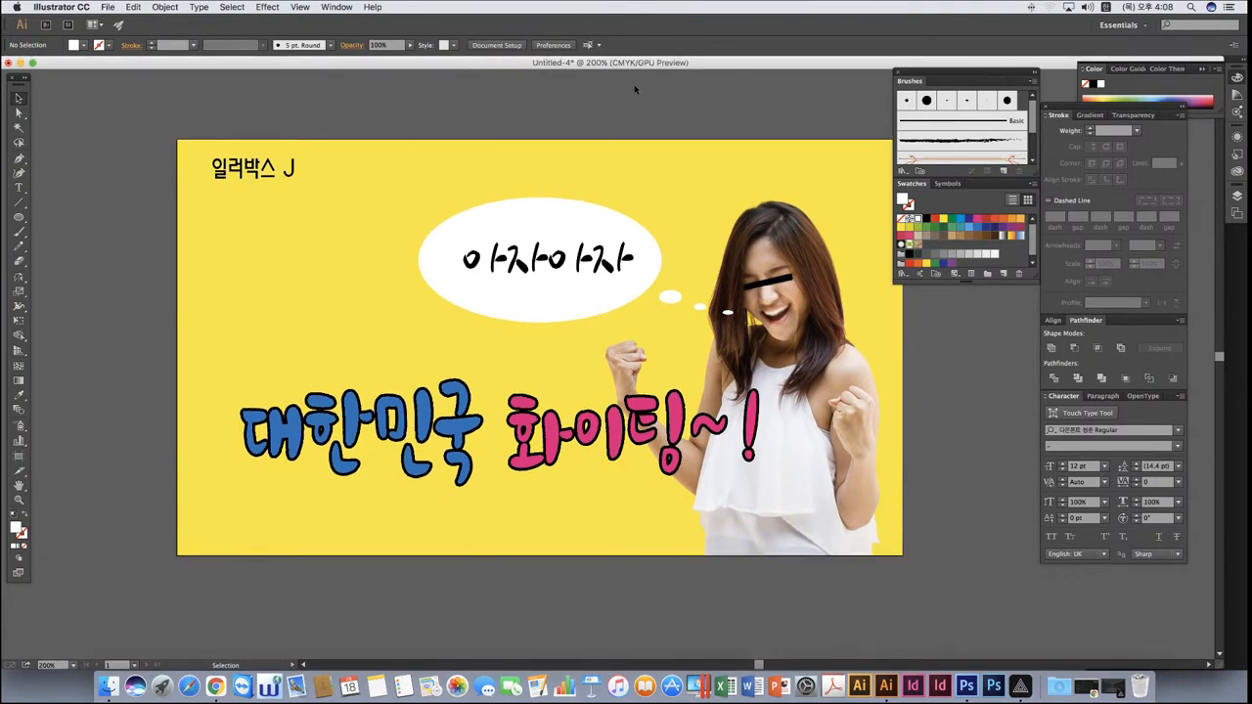
Move the banner window aside to reach the desktop and check the files in the 작업소스 folder.
left_click_drag(753, 65, 322, 87)
left_click(864, 210)
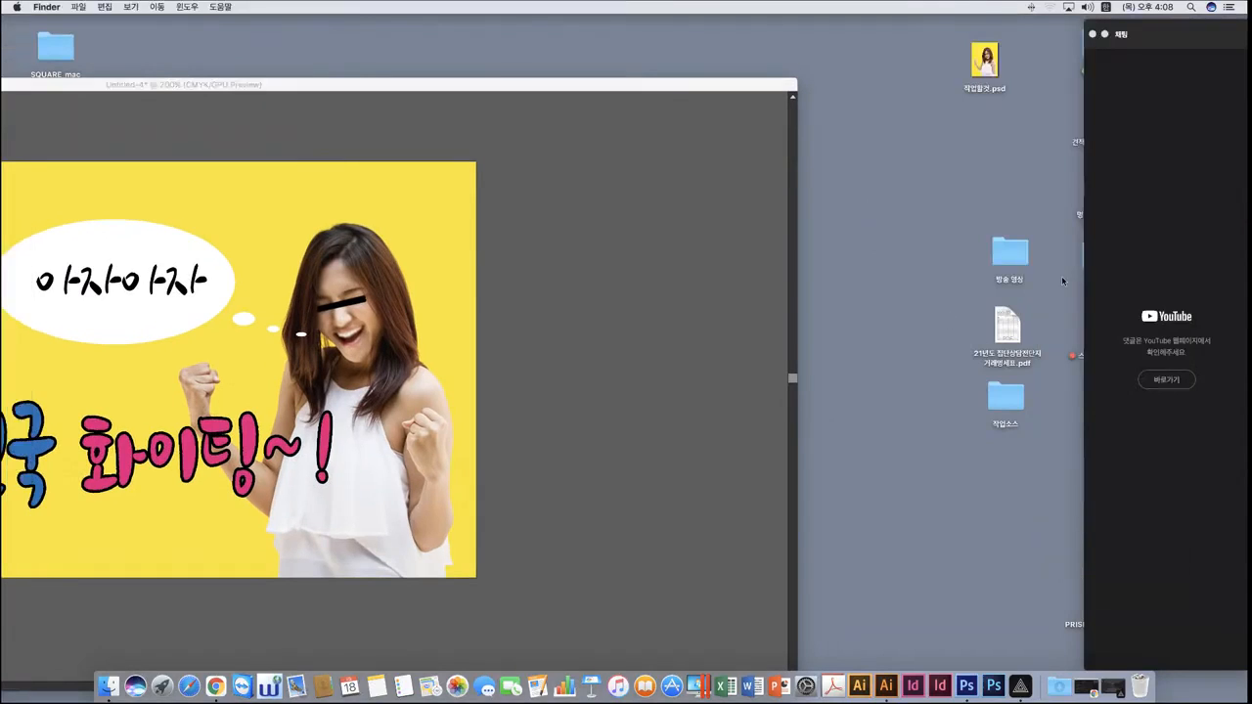
double_click(1009, 404)
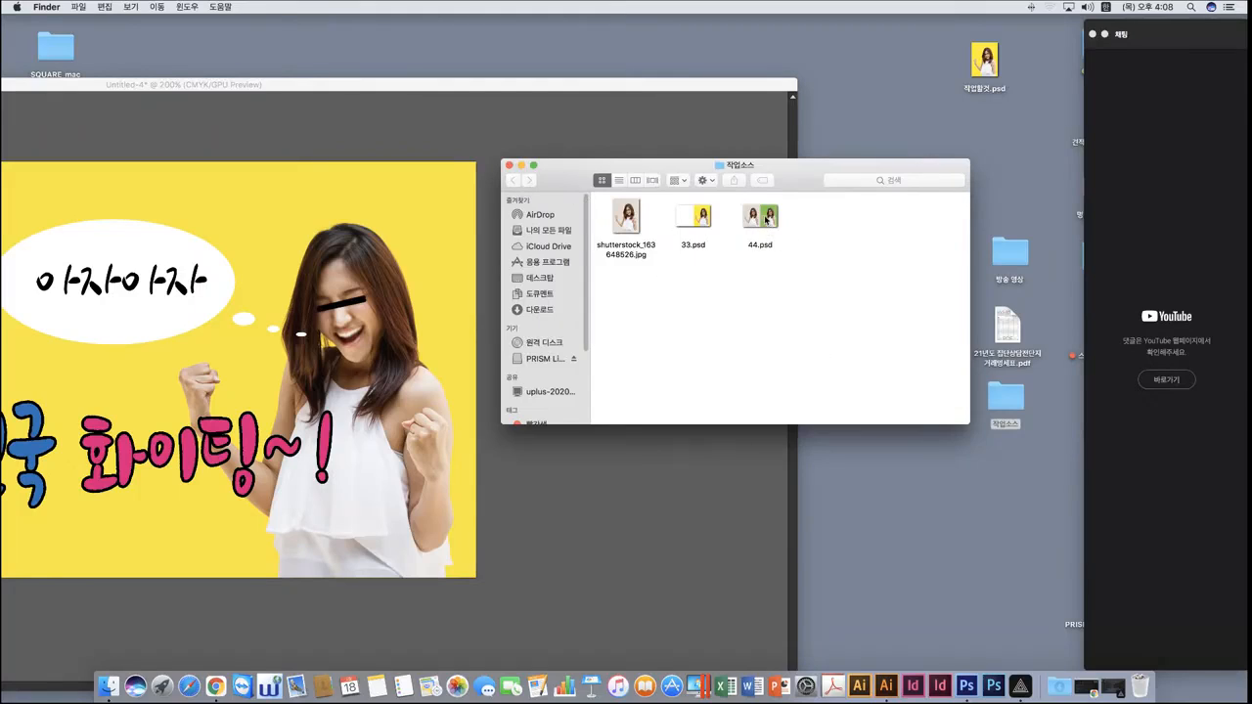
mouse_move(764, 220)
left_mouse_down()
mouse_move(836, 548)
mouse_move(878, 595)
mouse_move(773, 231)
left_mouse_up()
left_click(508, 166)
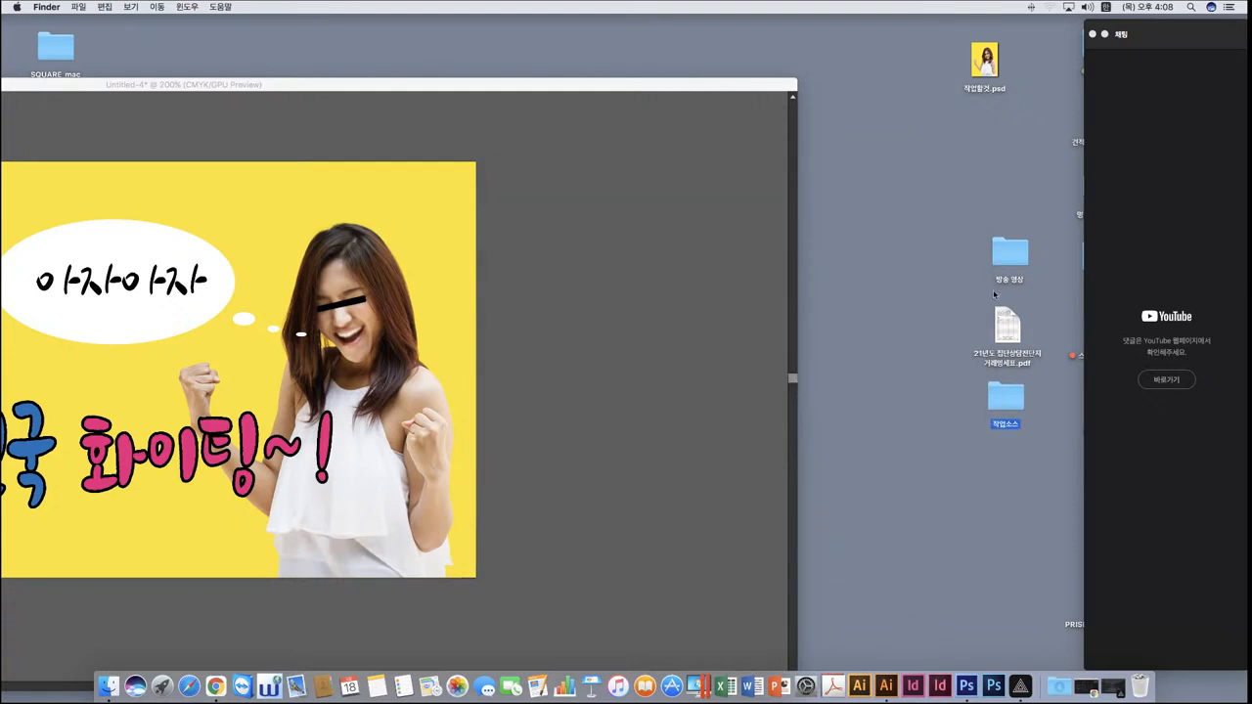
Open 강의3.jpg from the desktop's 방송 영상 folder in Illustrator.
left_click(1007, 258)
double_click(1006, 258)
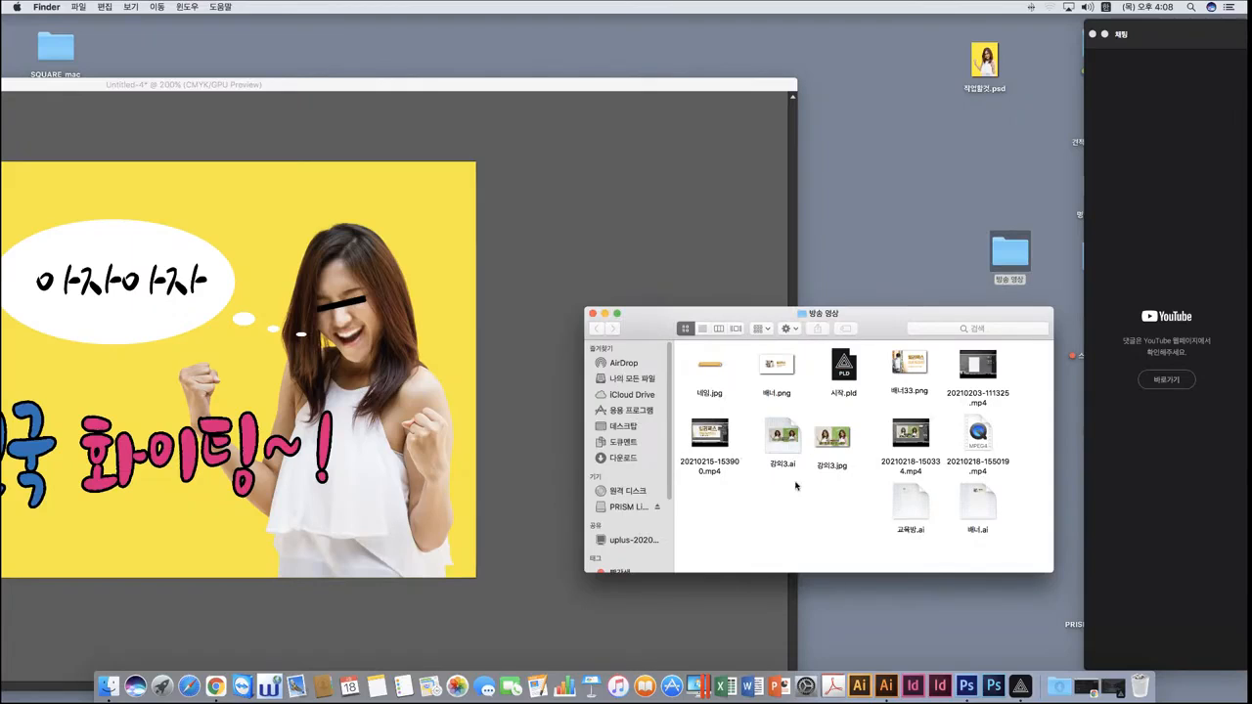
left_click(853, 445)
left_click(886, 684)
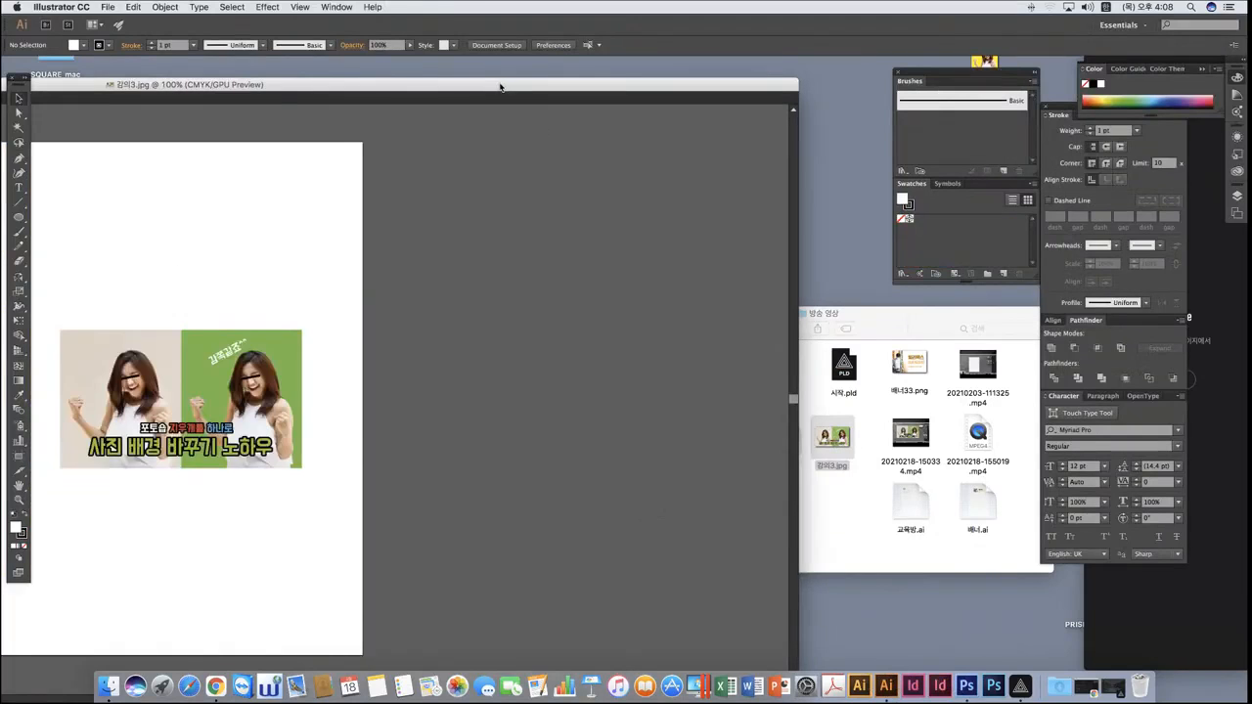
Enlarge 강의3.jpg to 300% and examine its before-and-after background example with the outlined headline.
left_click_drag(500, 85, 865, 52)
key("super+plus")
key("super+plus")
key("super+plus")
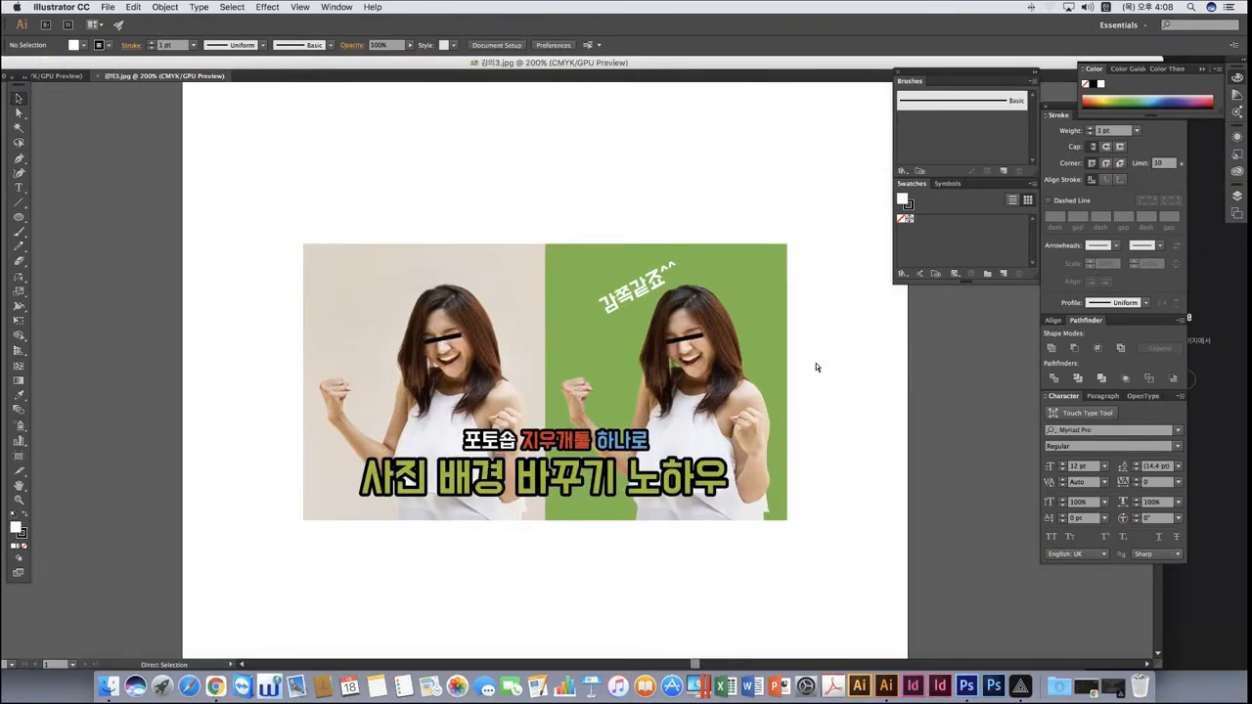
scroll(777, 446, "down", 1)
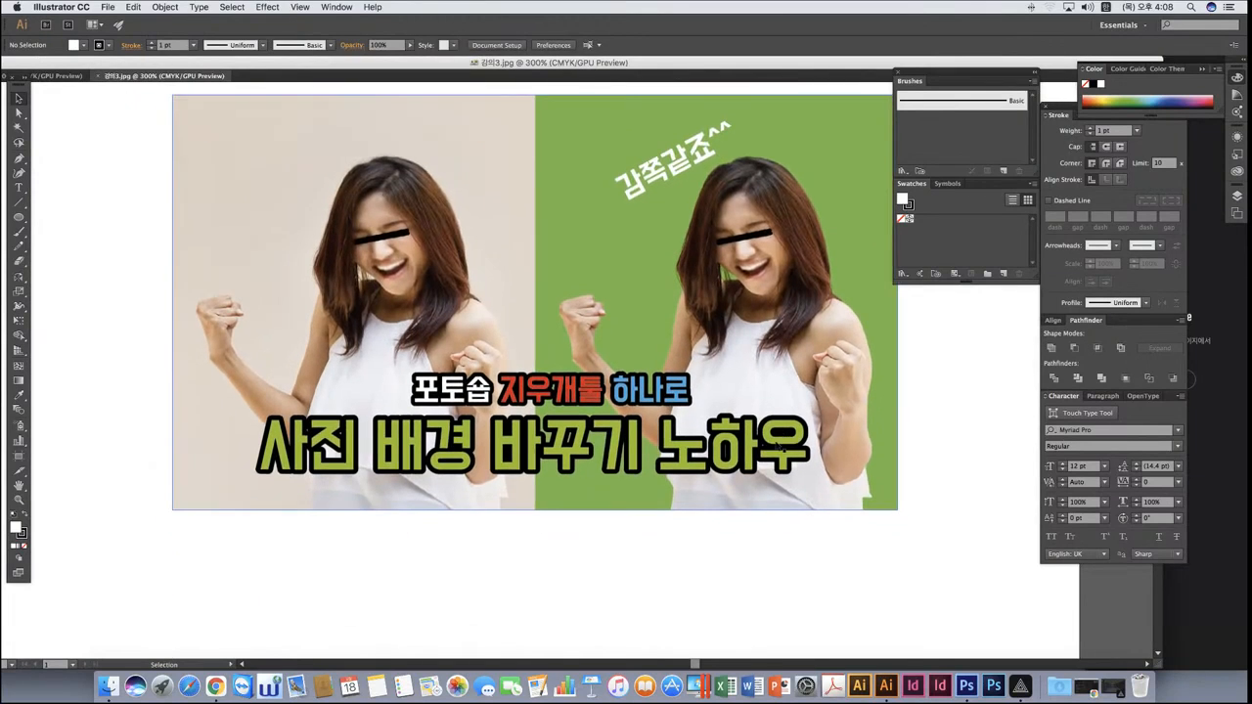
left_click(574, 400)
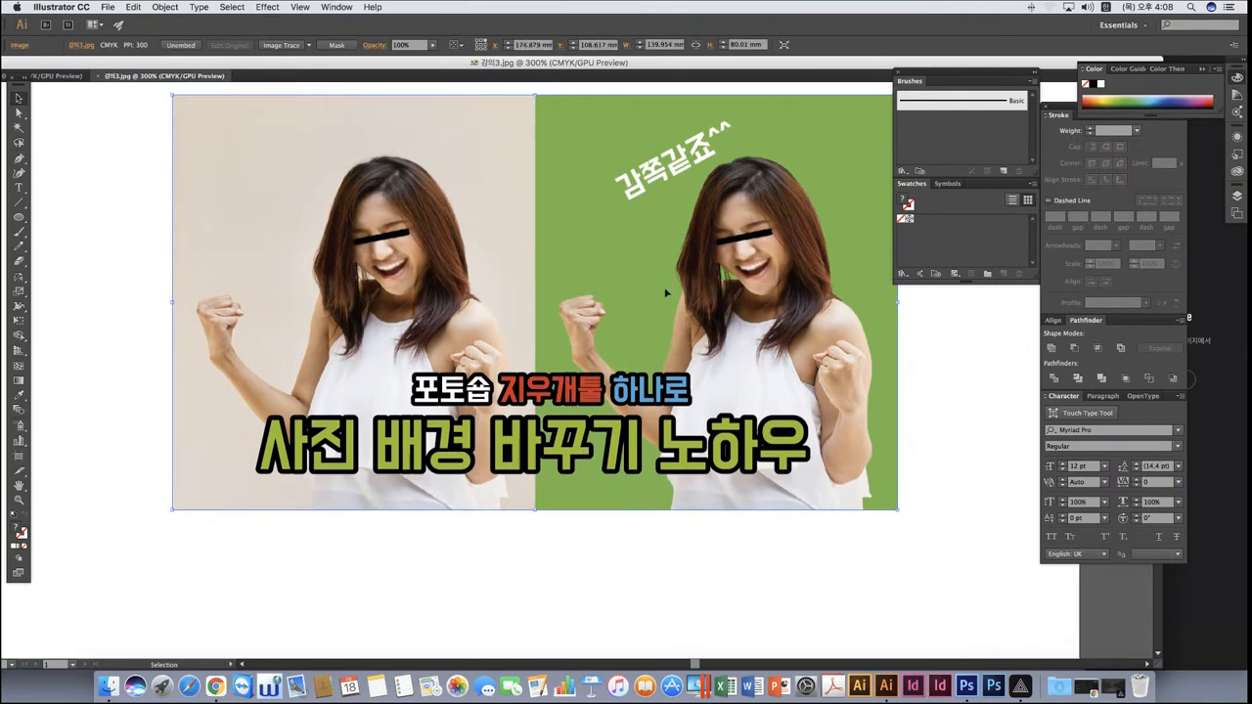
left_click(995, 405)
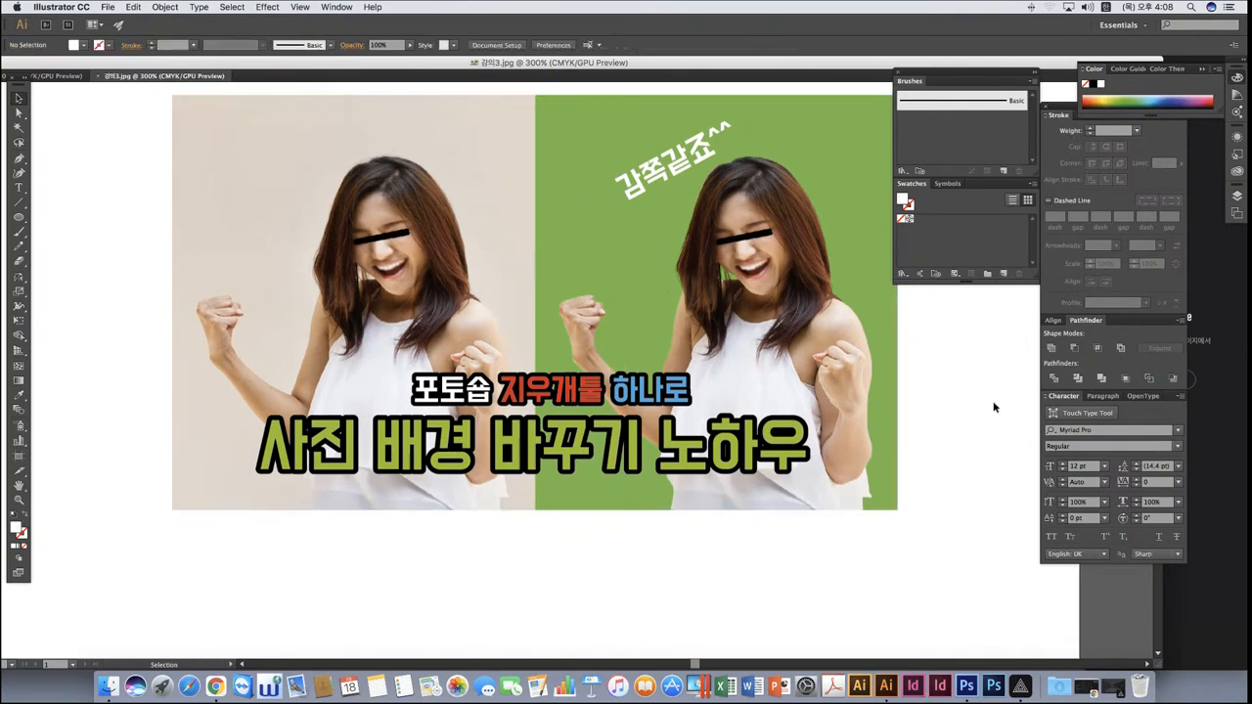
scroll(994, 409, "up", 1)
scroll(993, 409, "up", 1)
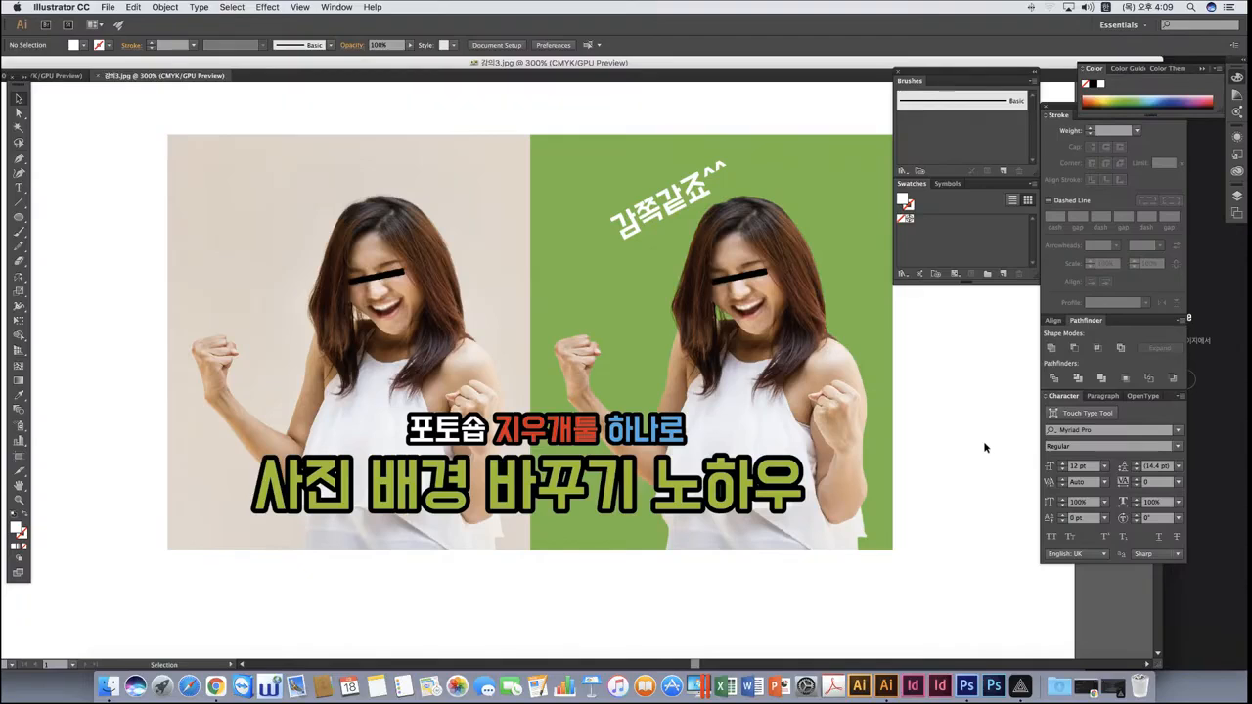
Switch to Photoshop and fill the 배경 layer of 작업할것.psd with the pink background color.
left_click(966, 686)
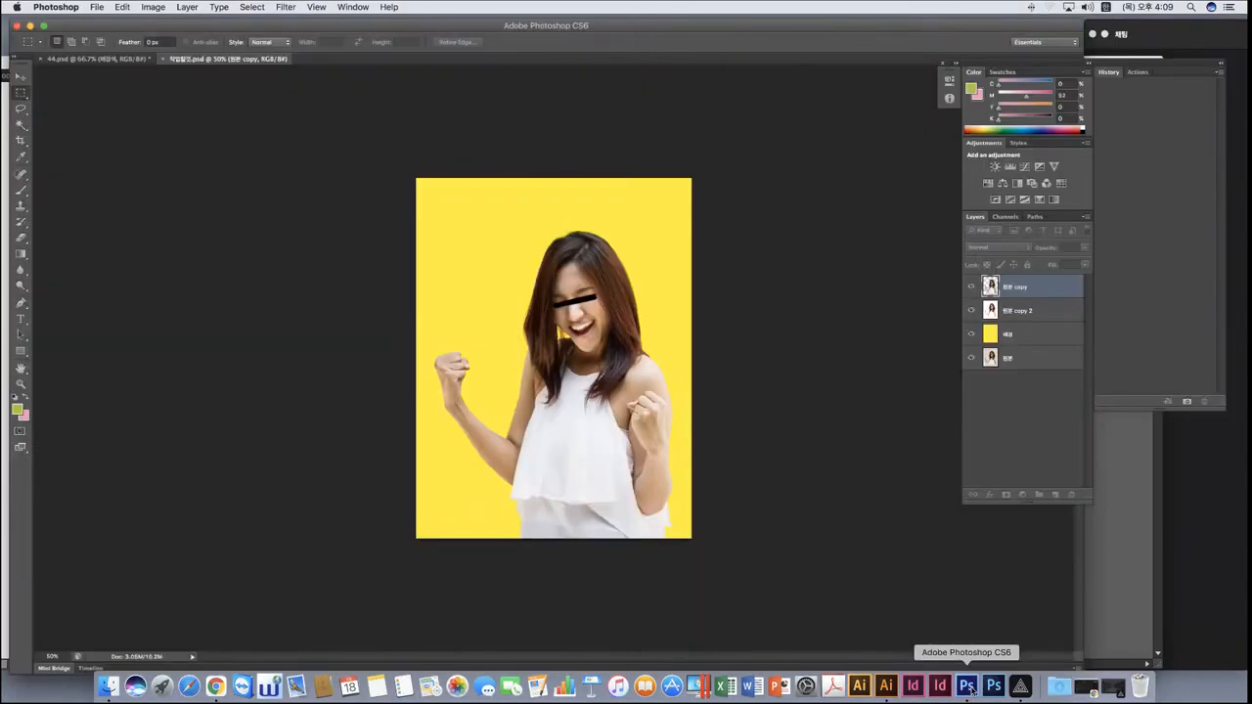
left_click(20, 236)
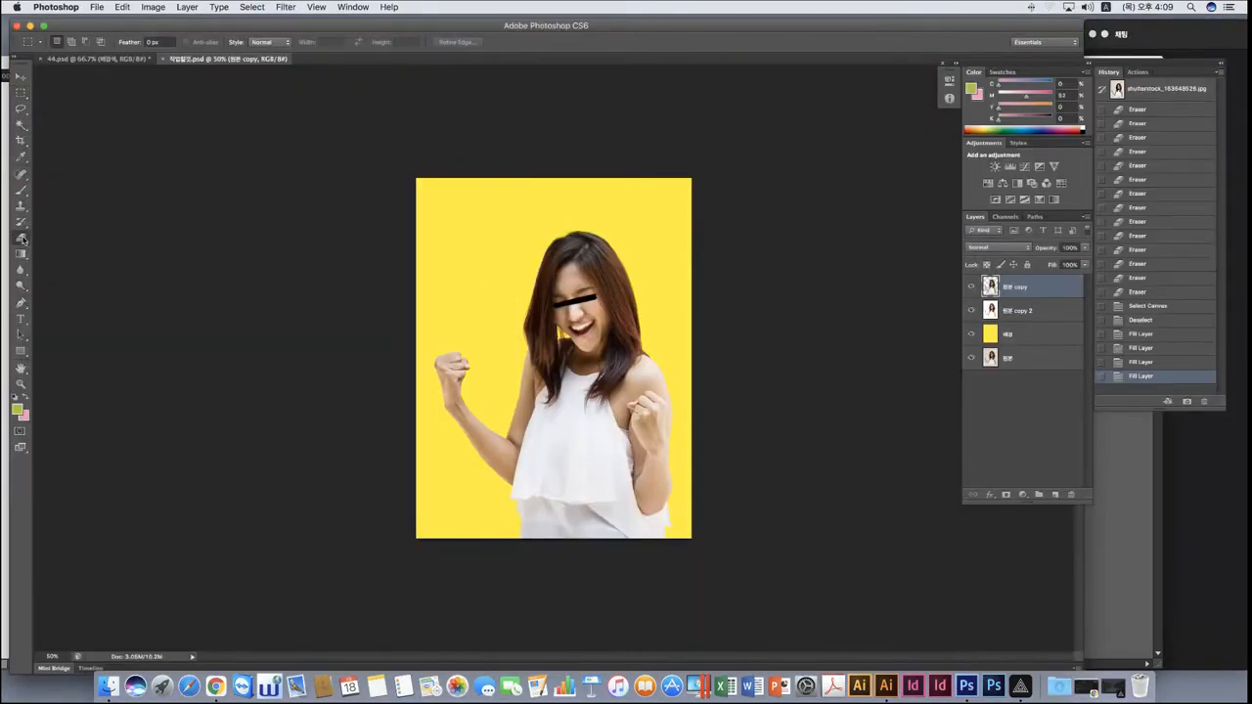
left_click(1009, 336)
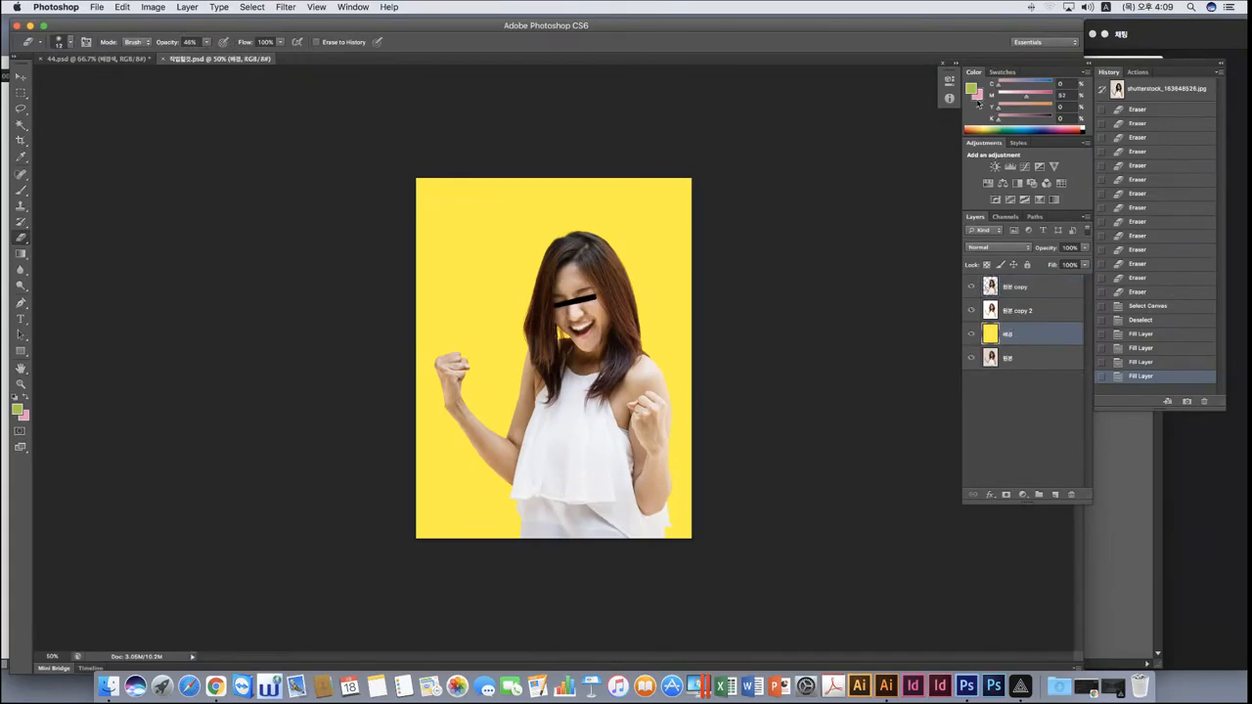
key("super+BackSpace")
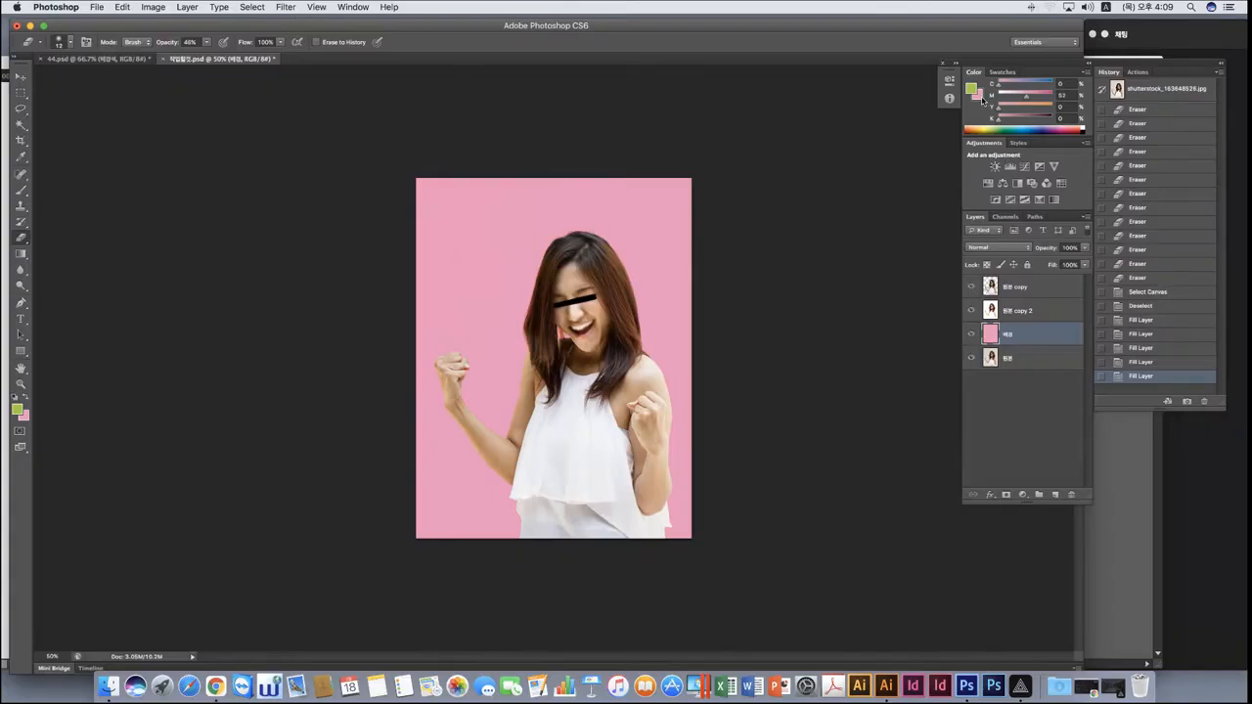
Examine the woman's cut-out edges, hair and arms against the pink background at magnifications up to 200%.
key("super+1")
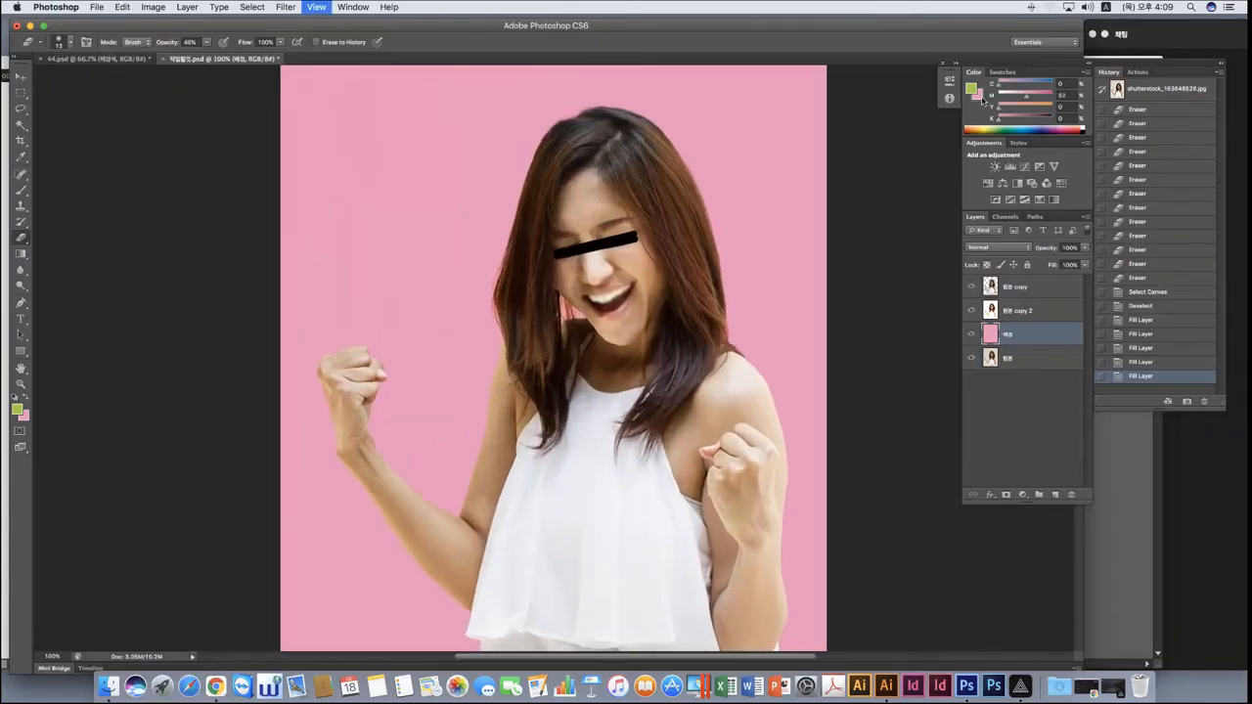
key("super+minus")
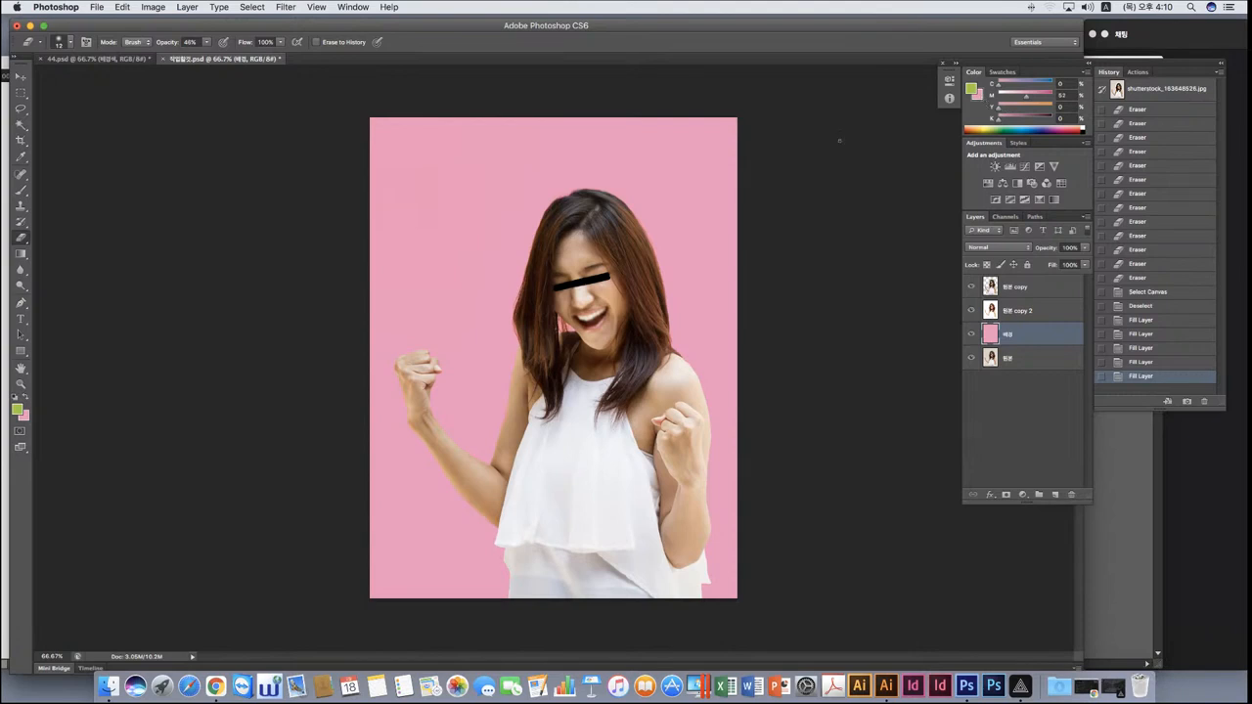
key("z")
left_click(598, 286)
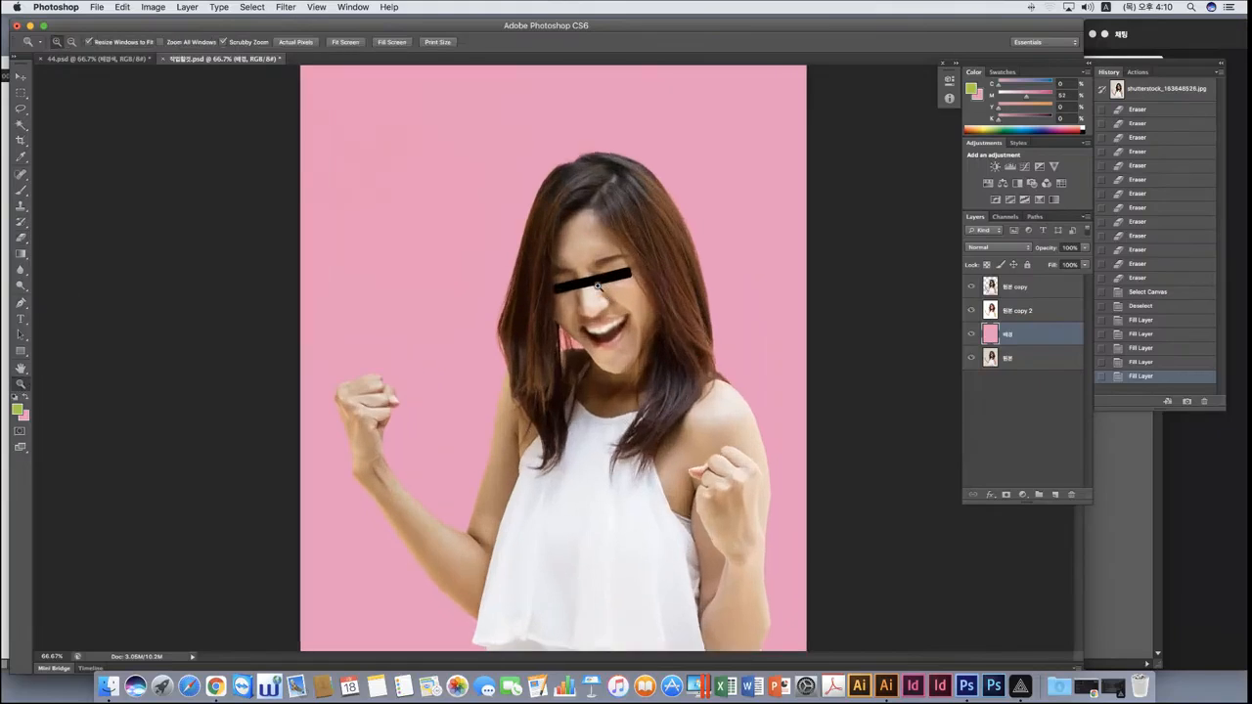
left_click(597, 285)
left_click(508, 323, "alt")
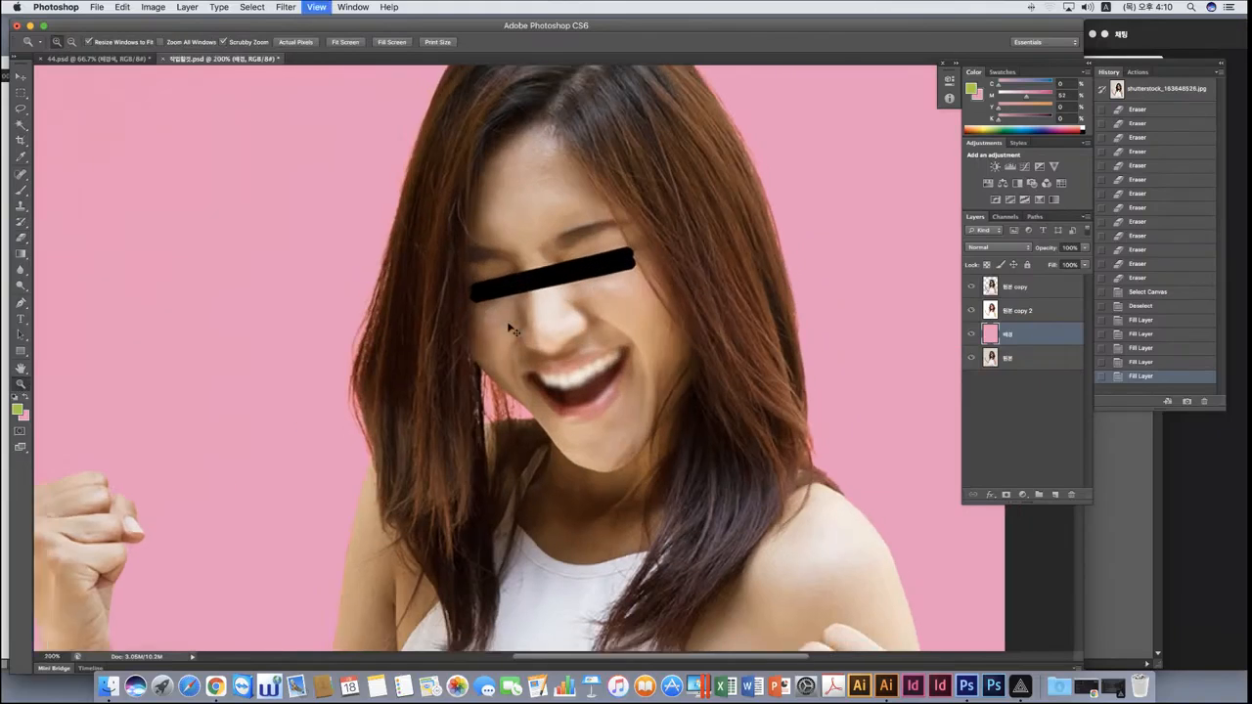
scroll(553, 387, "down", 5)
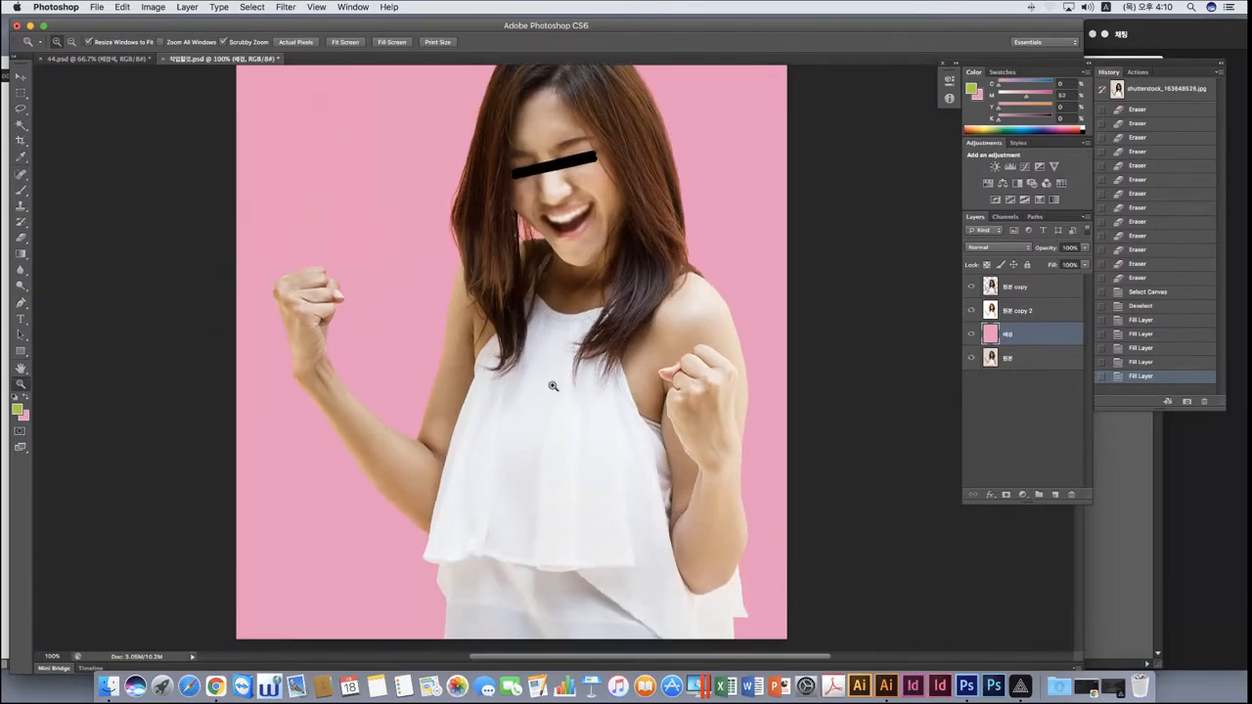
scroll(554, 387, "up", 3)
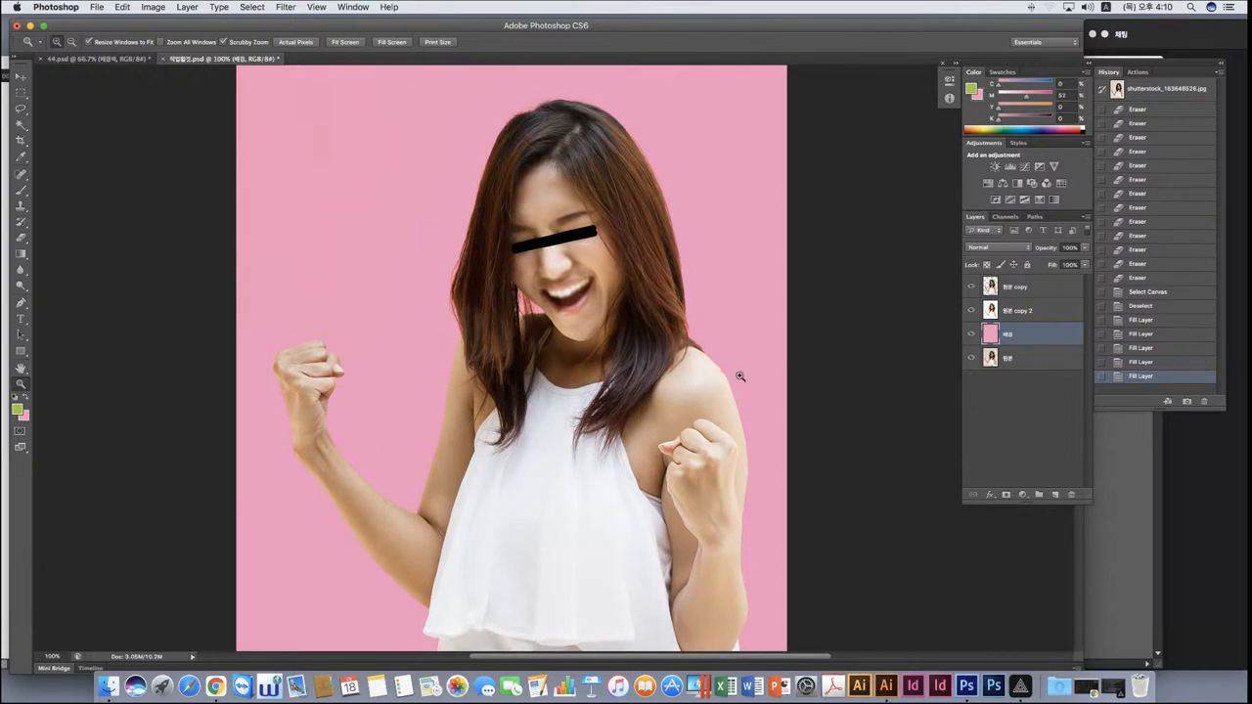
scroll(740, 372, "down", 5)
scroll(740, 372, "left", 3)
scroll(740, 372, "up", 5)
scroll(740, 375, "up", 4)
scroll(741, 375, "left", 2)
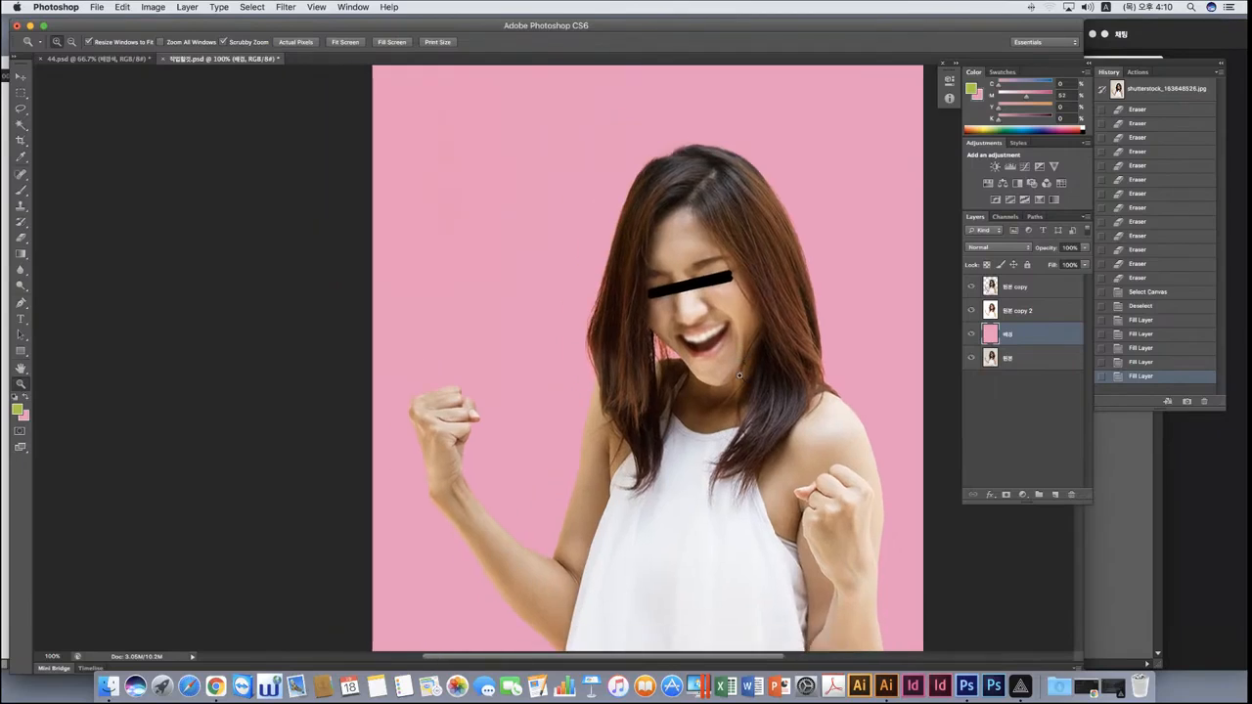
Fill the 배경 layer alternately with the green foreground and pink background colors, ending on green, to compare the cut-out.
scroll(740, 374, "down", 5)
scroll(741, 375, "right", 1)
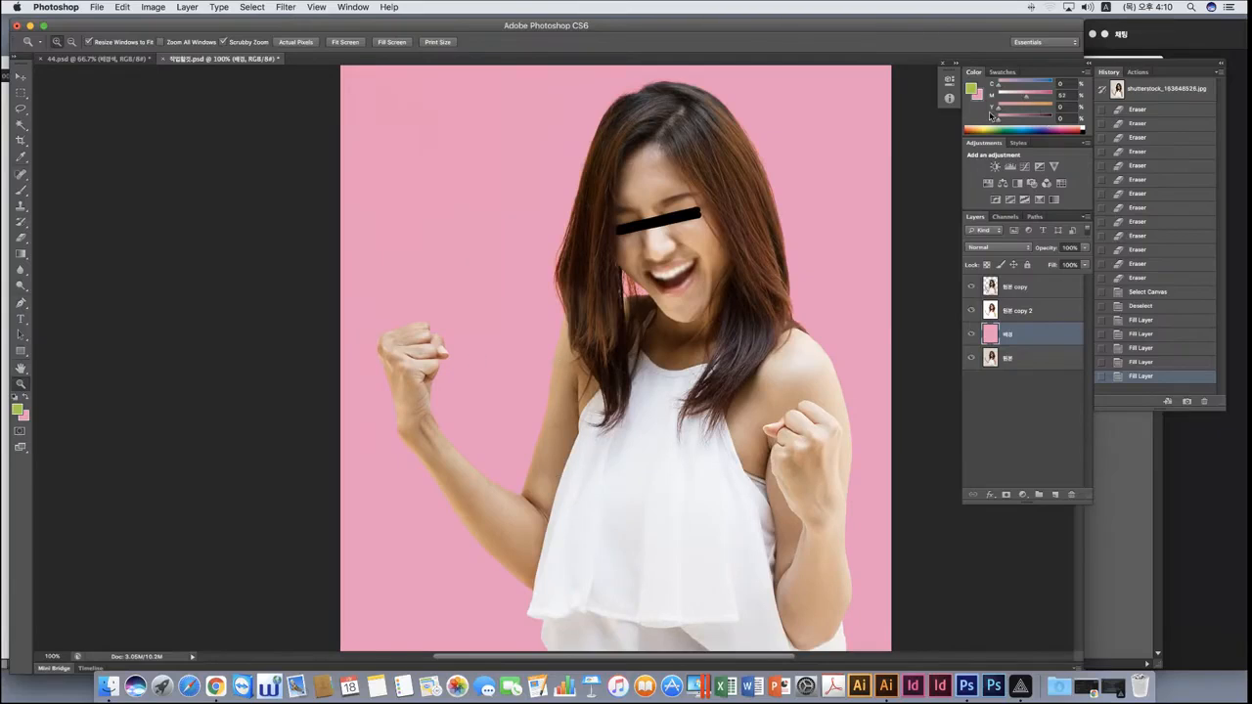
key("alt+BackSpace")
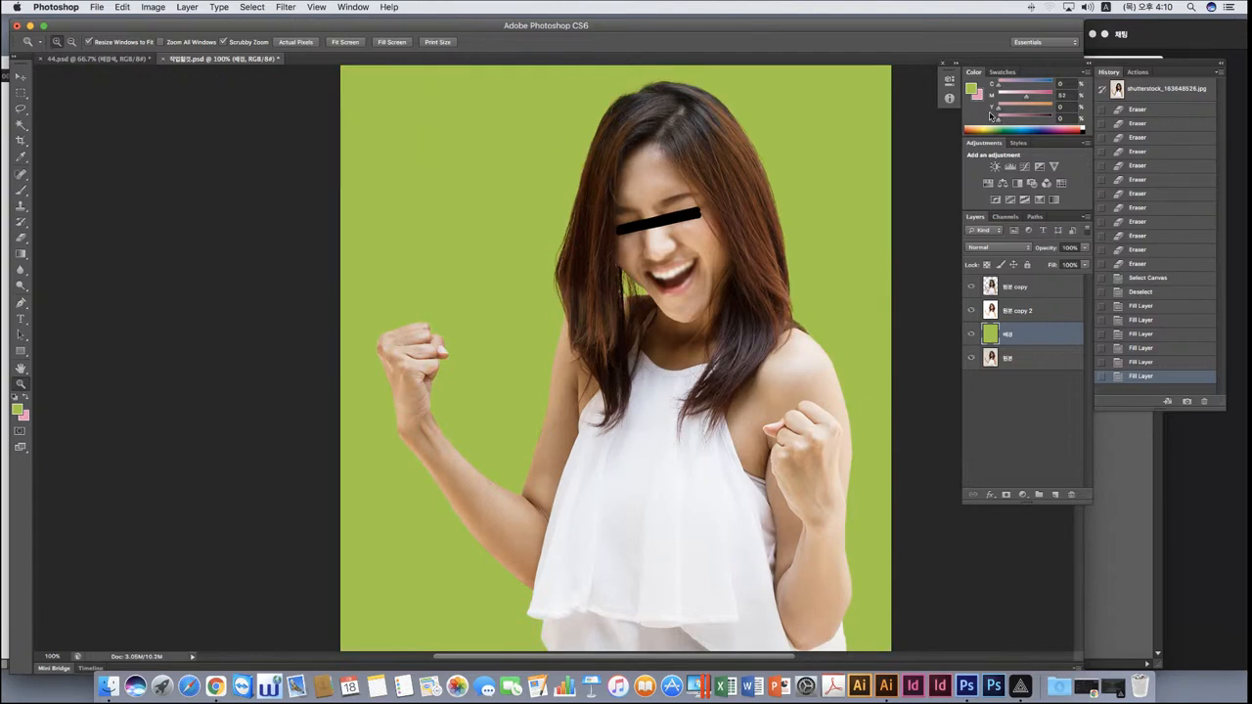
key("super+BackSpace")
key("alt+BackSpace")
Hide and reshow the three layers above 원본 to compare with the original photo, and refill 배경 with the pink background color.
left_click_drag(973, 335, 971, 287)
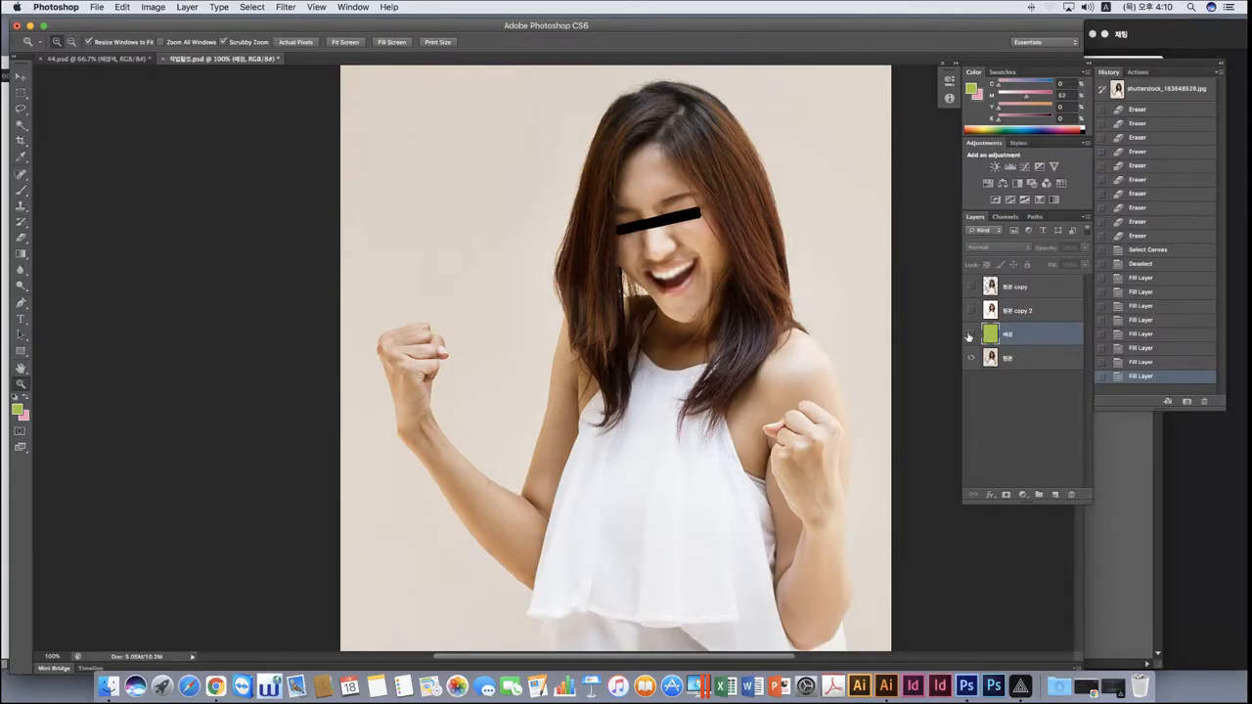
left_click_drag(969, 335, 971, 287)
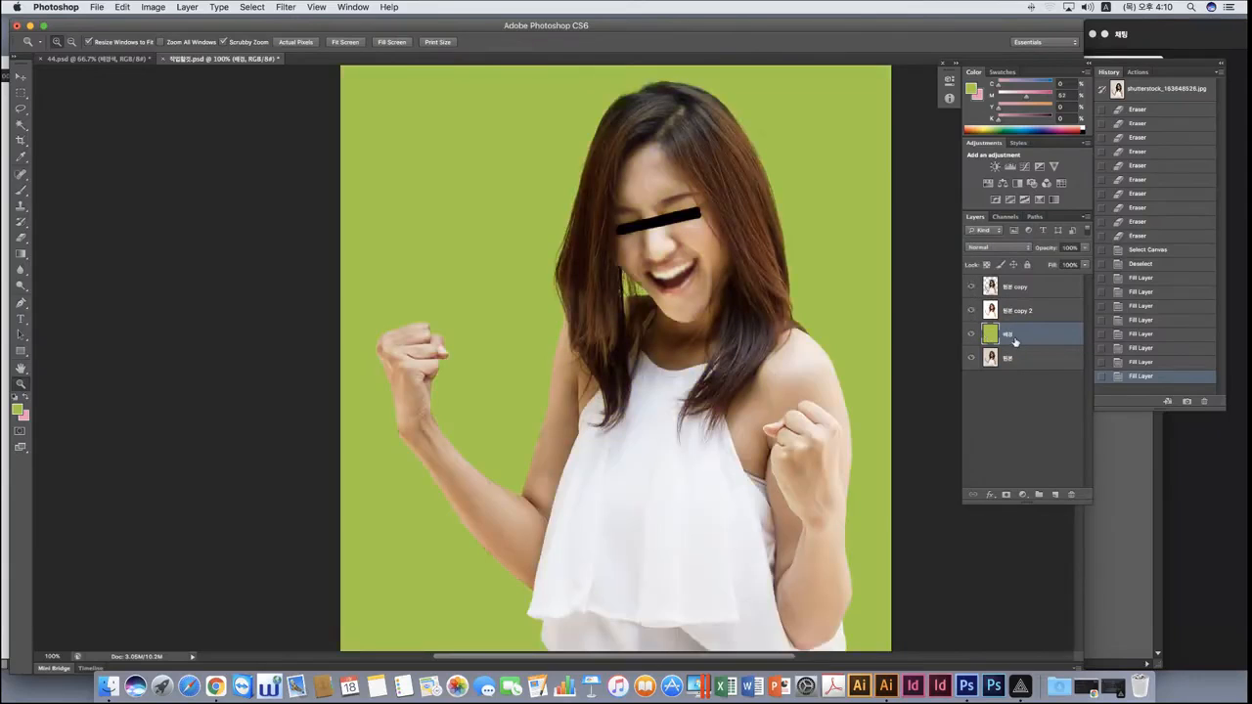
mouse_move(999, 109)
left_mouse_down()
mouse_move(1028, 112)
mouse_move(983, 101)
left_mouse_up()
key("alt+BackSpace")
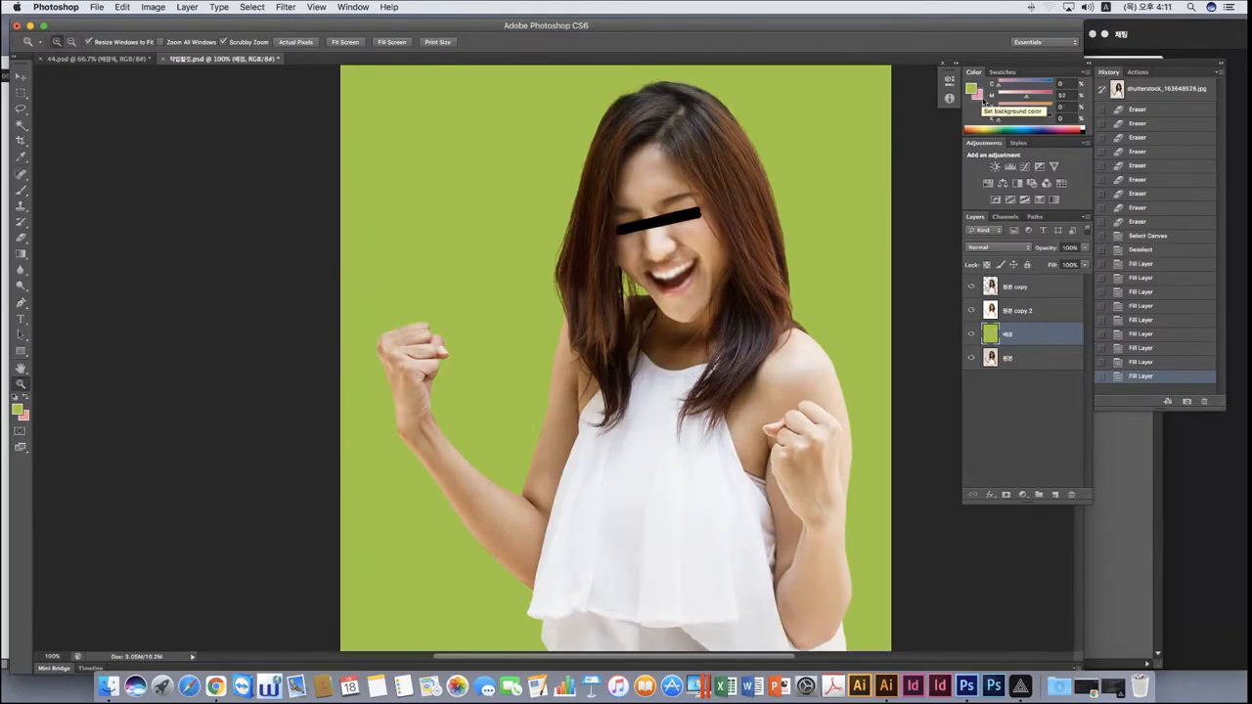
key("super+BackSpace")
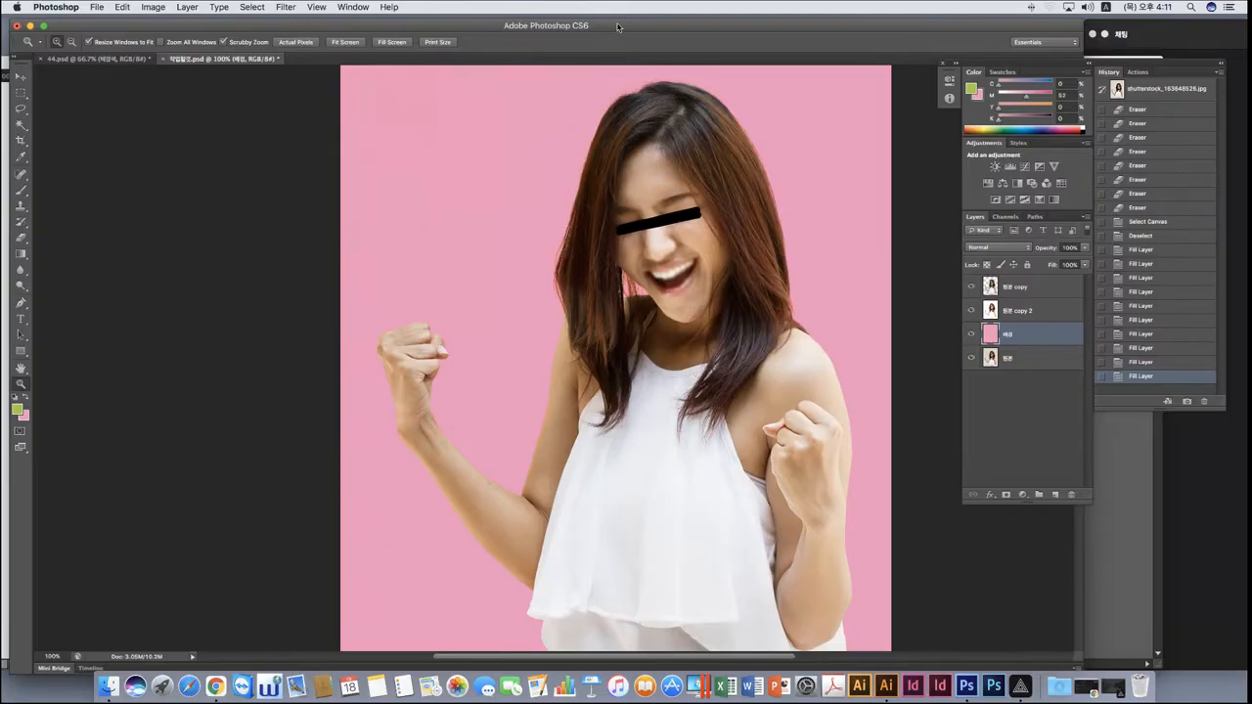
Switch to Illustrator's 강의3.jpg example, and bring PRISM Live Studio to the front.
left_click_drag(618, 26, 914, 46)
left_click(292, 63)
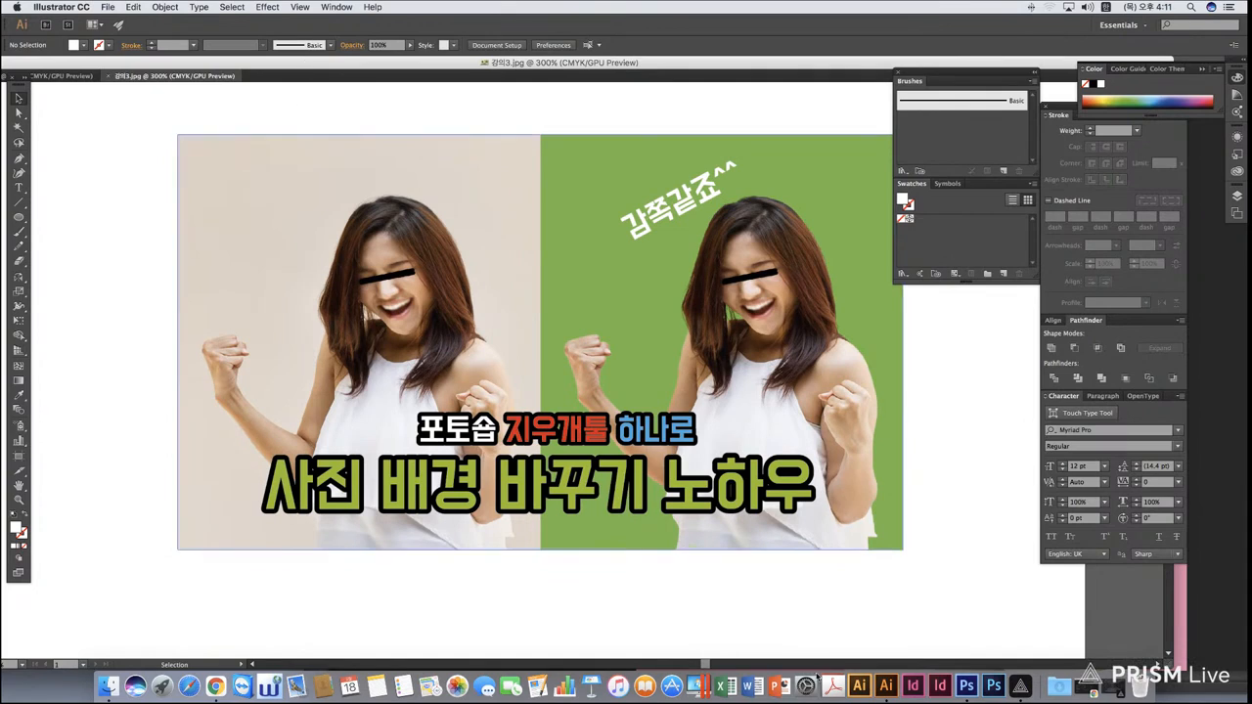
left_click(1020, 688)
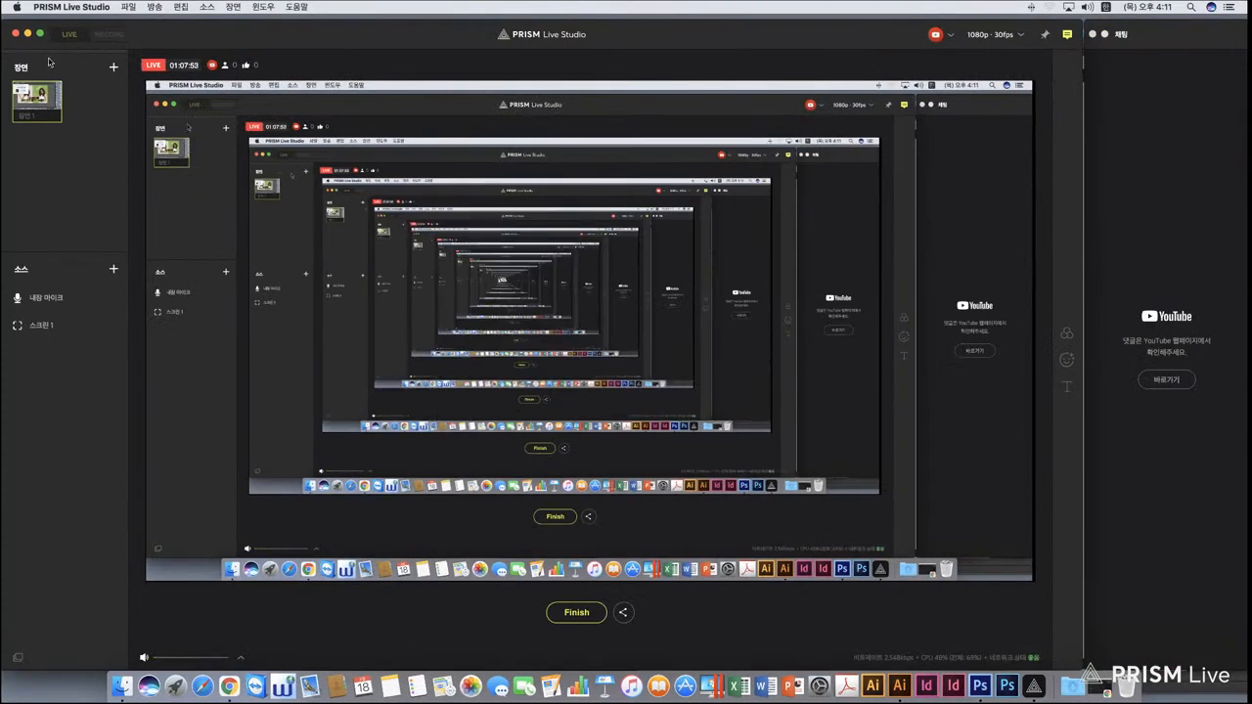